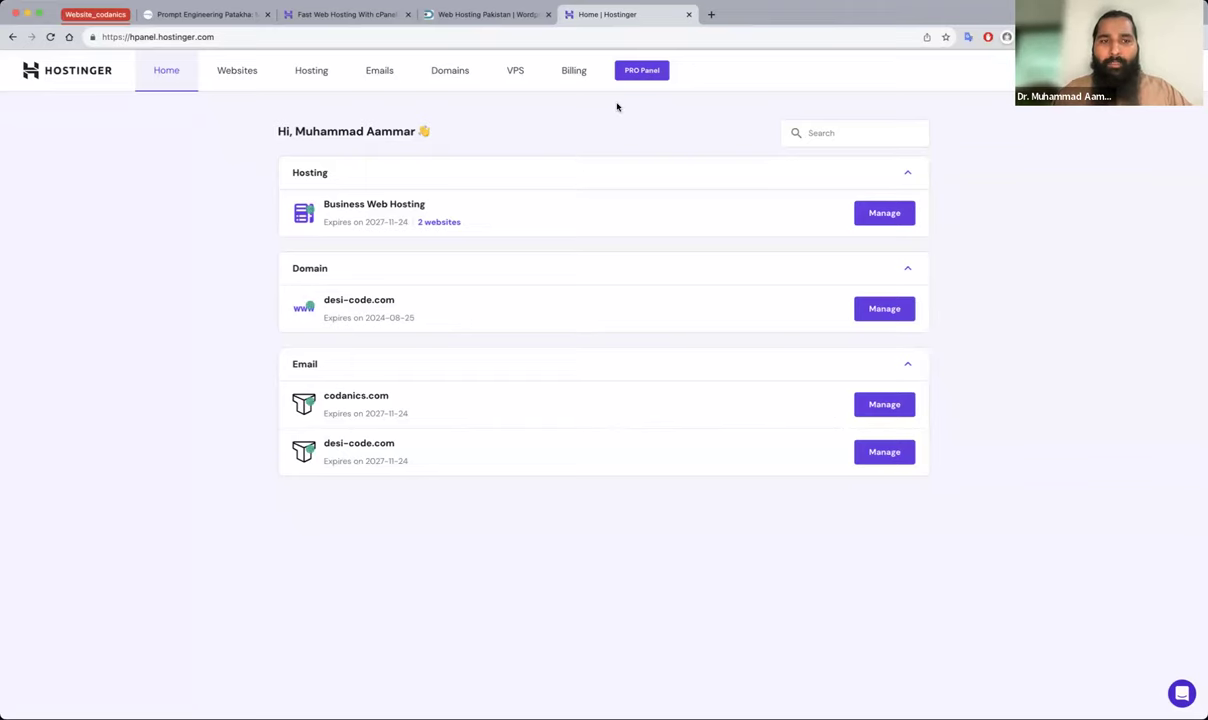
Move the cPanel tab after hPanel home and open the Web Hosting plan comparison
{"action": "left_click_drag", "start_coordinate": [340, 14], "coordinate": [665, 15]}
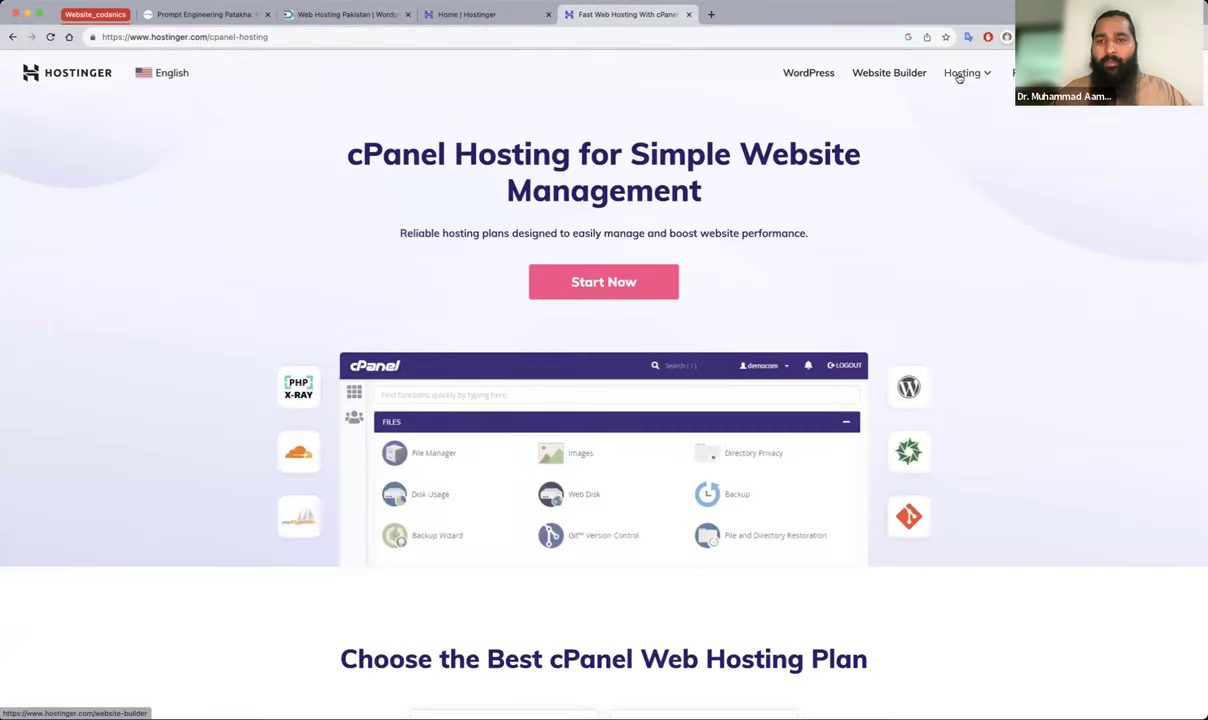
{"action": "mouse_move", "coordinate": [963, 73]}
{"action": "left_click", "coordinate": [905, 118]}
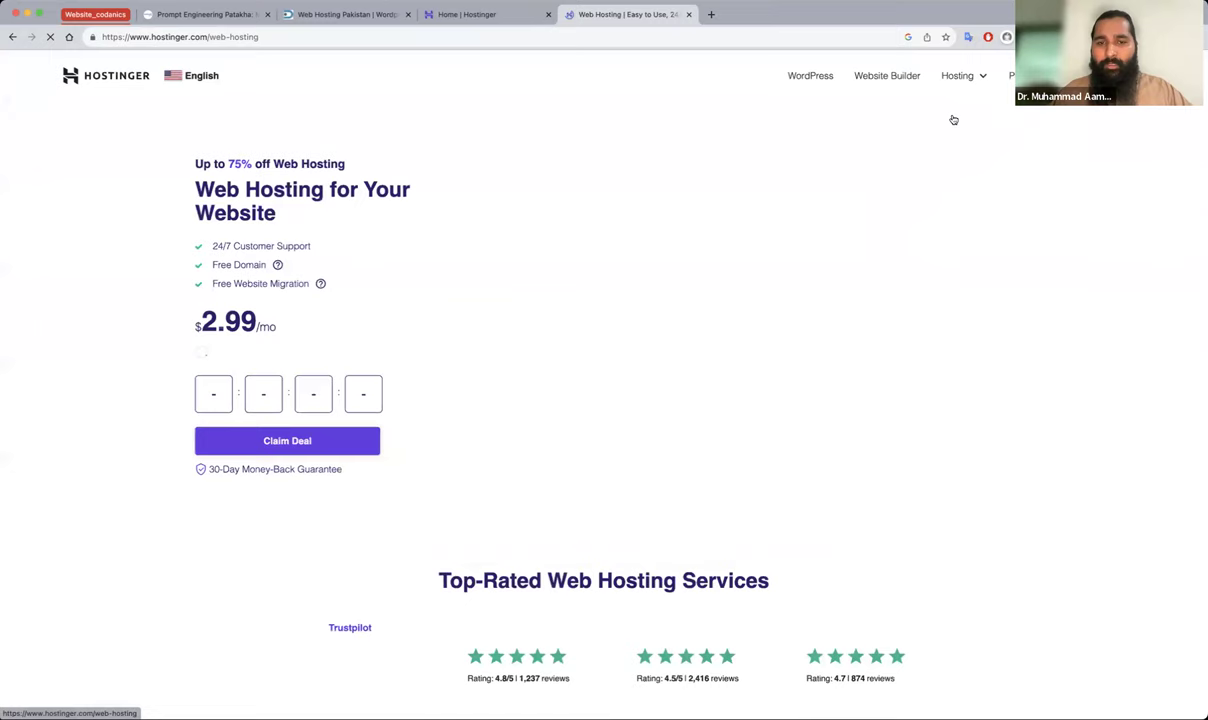
{"action": "scroll", "coordinate": [590, 315], "scroll_direction": "down", "scroll_amount": 8}
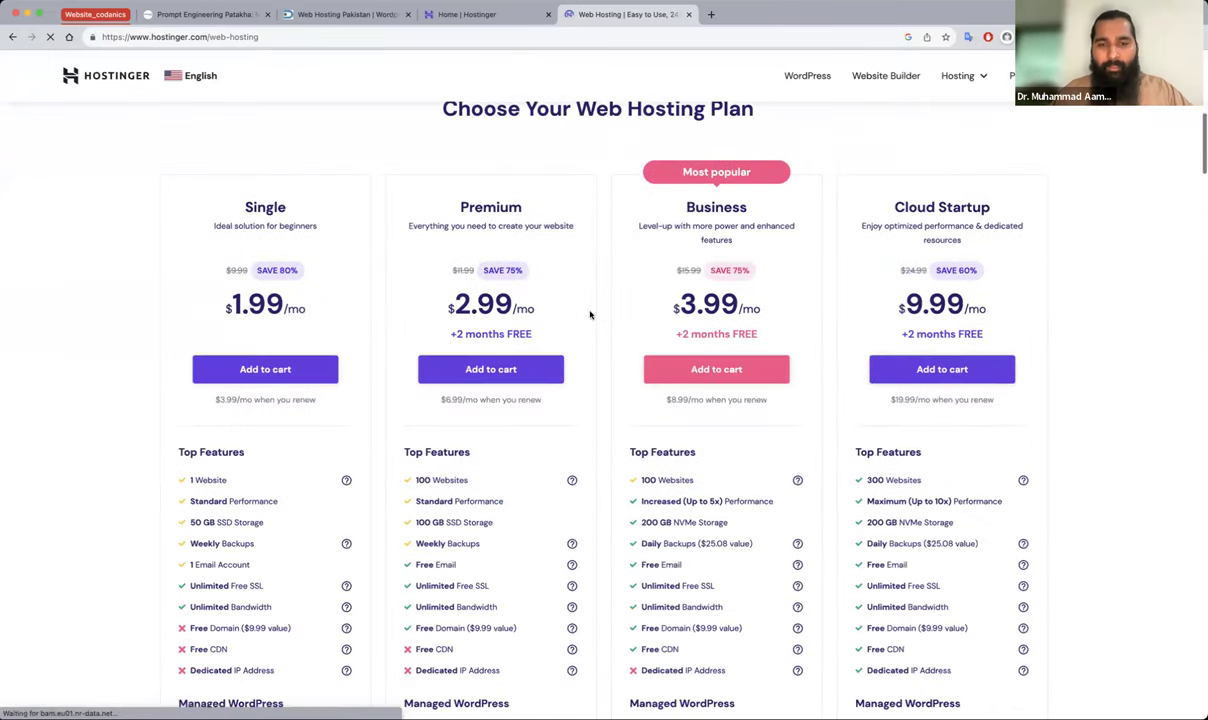
{"action": "scroll", "coordinate": [590, 315], "scroll_direction": "down", "scroll_amount": 2}
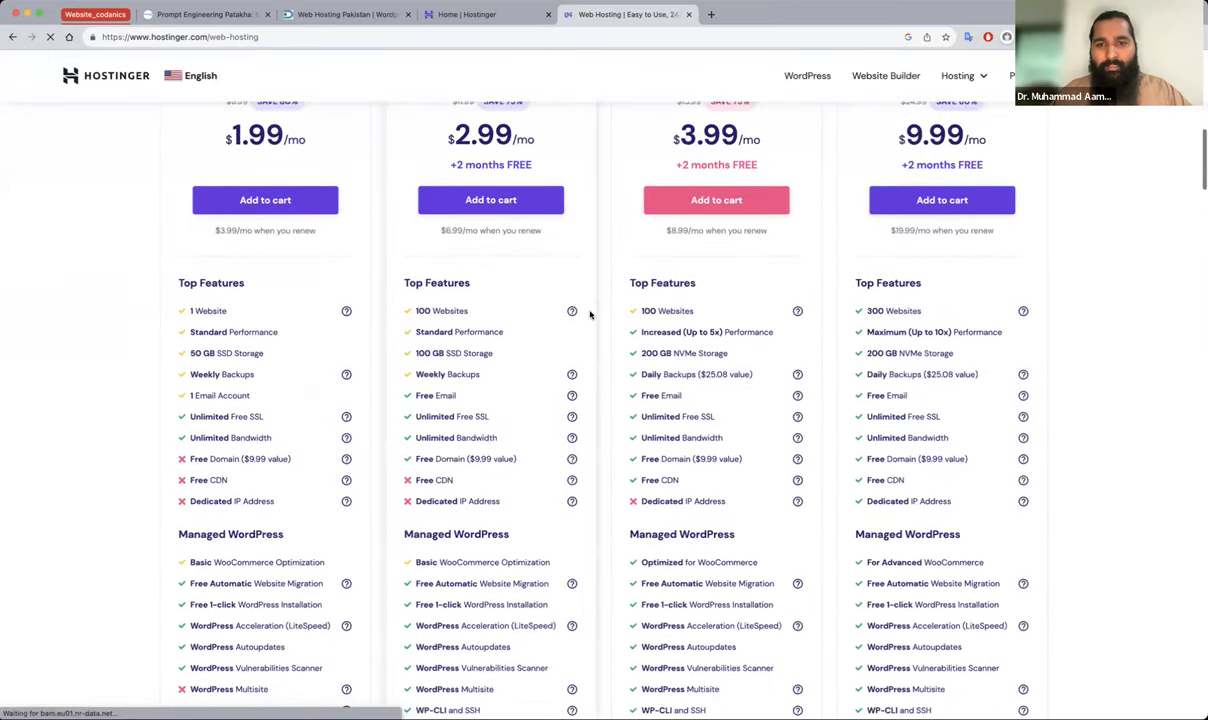
{"action": "scroll", "coordinate": [590, 315], "scroll_direction": "up", "scroll_amount": 2}
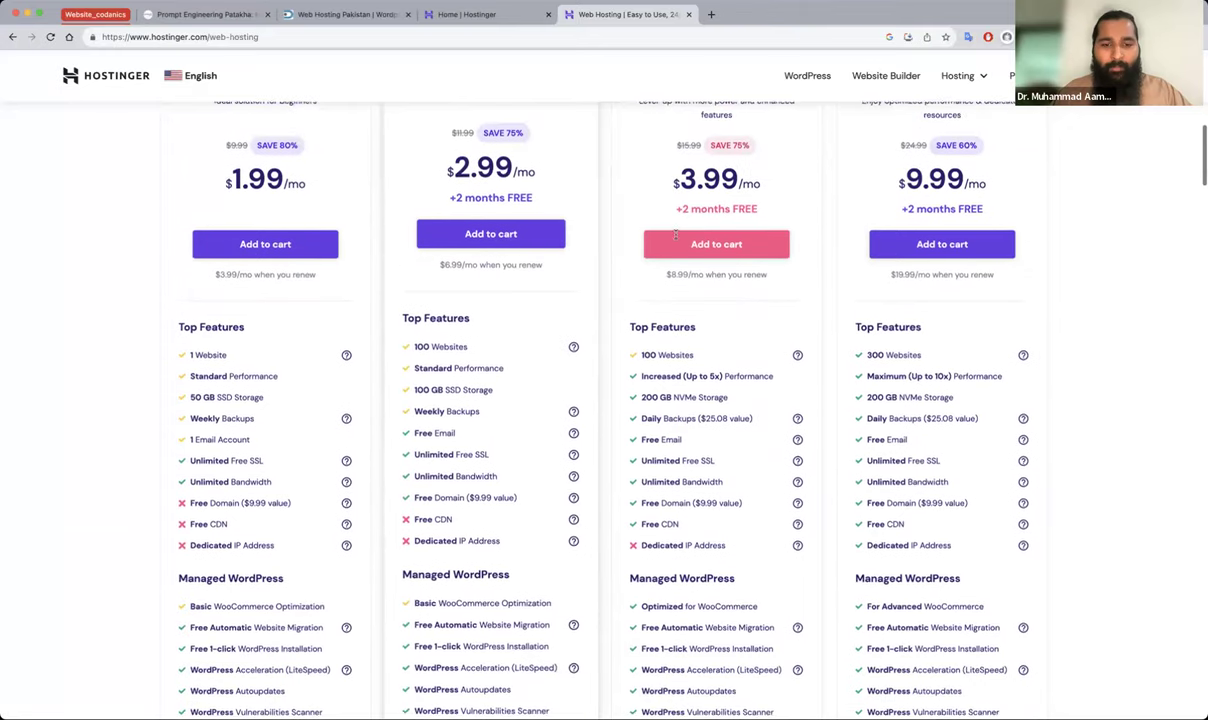
{"action": "scroll", "coordinate": [676, 235], "scroll_direction": "down", "scroll_amount": 3}
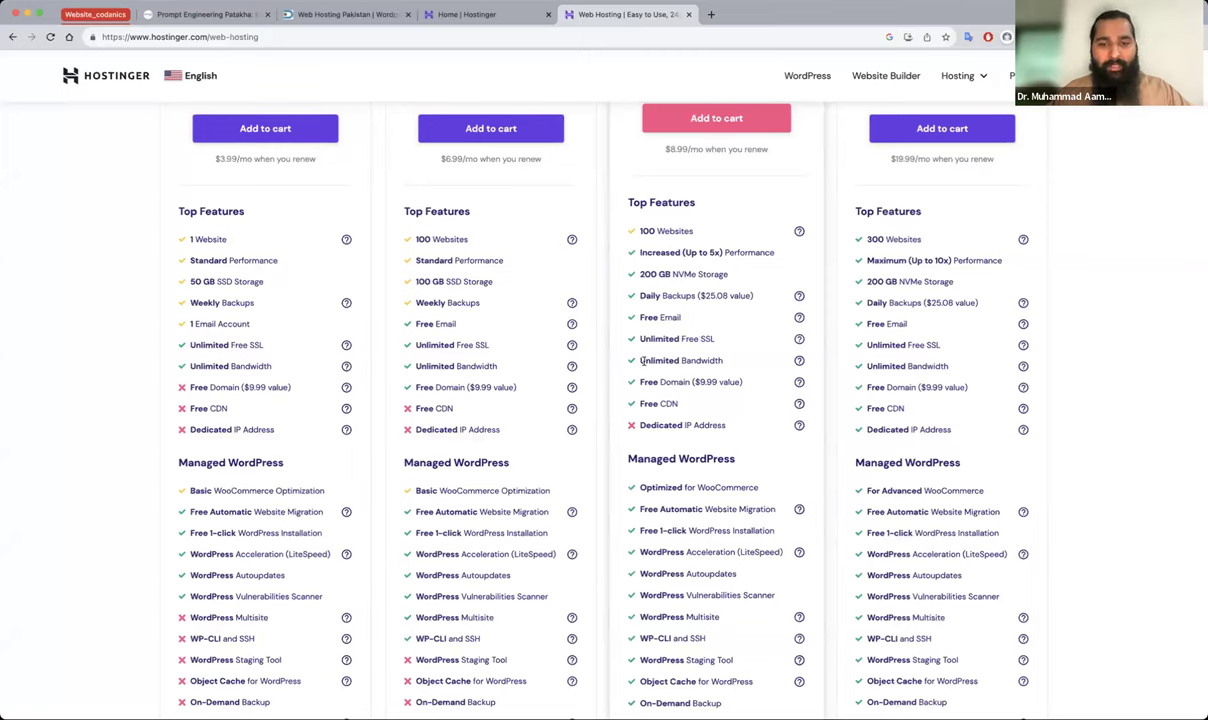
Highlight the builder features: 150 templates, Drag&Drop builder, AI Website Creation, AI Copywriting and AI Heatmaps
{"action": "scroll", "coordinate": [700, 405], "scroll_direction": "down", "scroll_amount": 2}
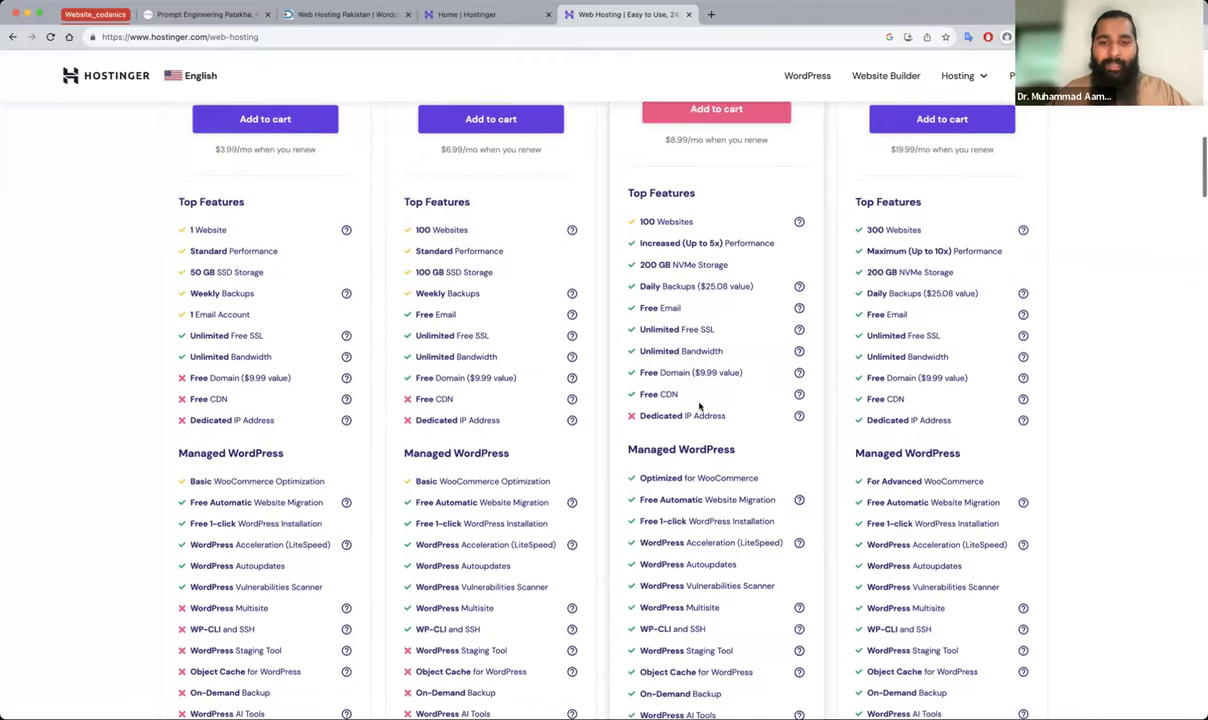
{"action": "scroll", "coordinate": [700, 403], "scroll_direction": "down", "scroll_amount": 3}
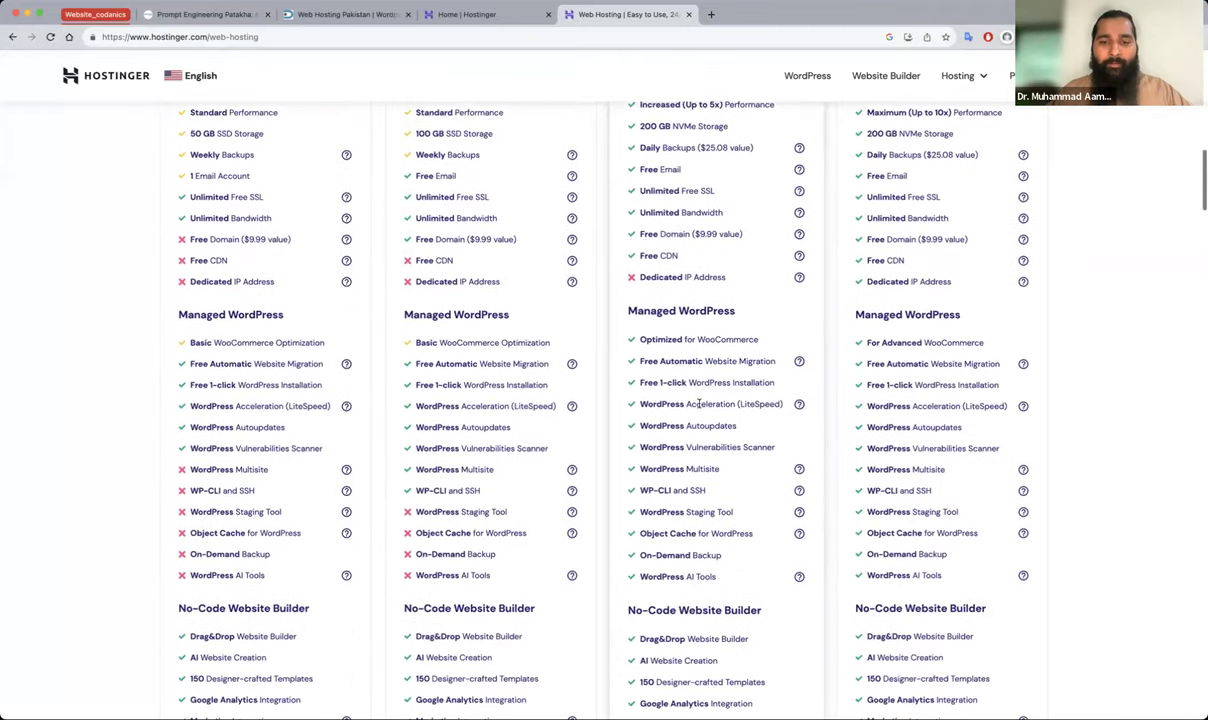
{"action": "scroll", "coordinate": [699, 403], "scroll_direction": "down", "scroll_amount": 5}
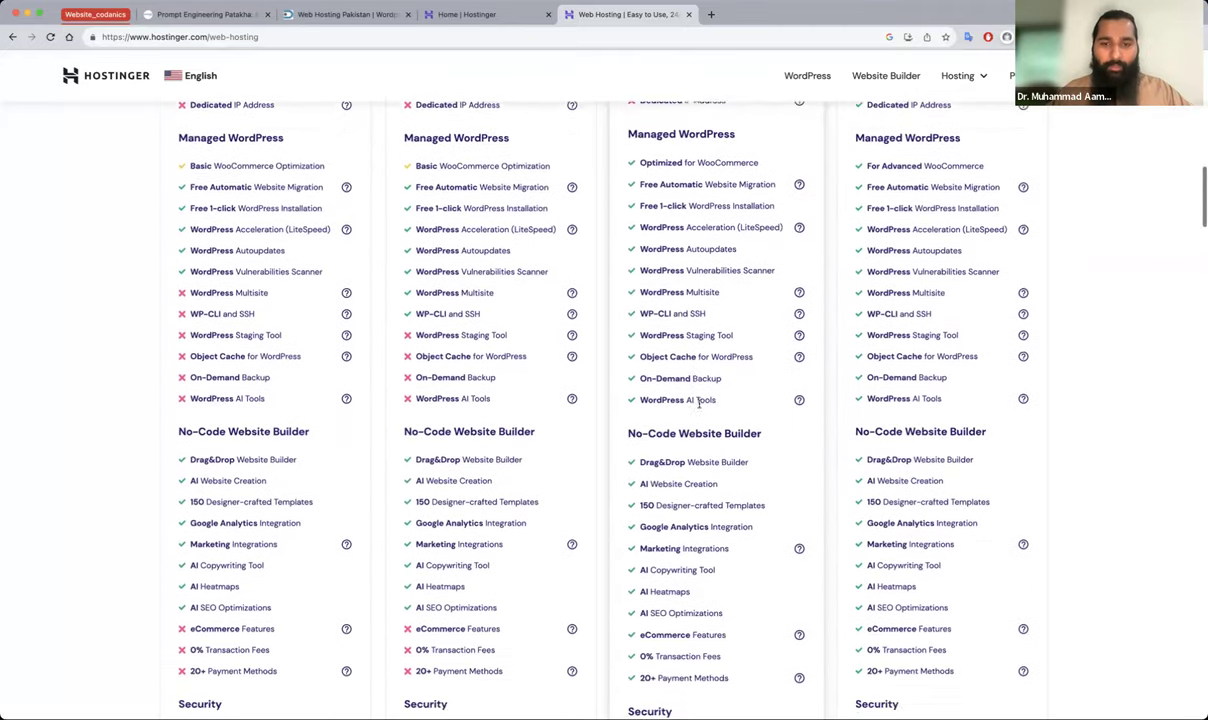
{"action": "scroll", "coordinate": [640, 208], "scroll_direction": "down", "scroll_amount": 1}
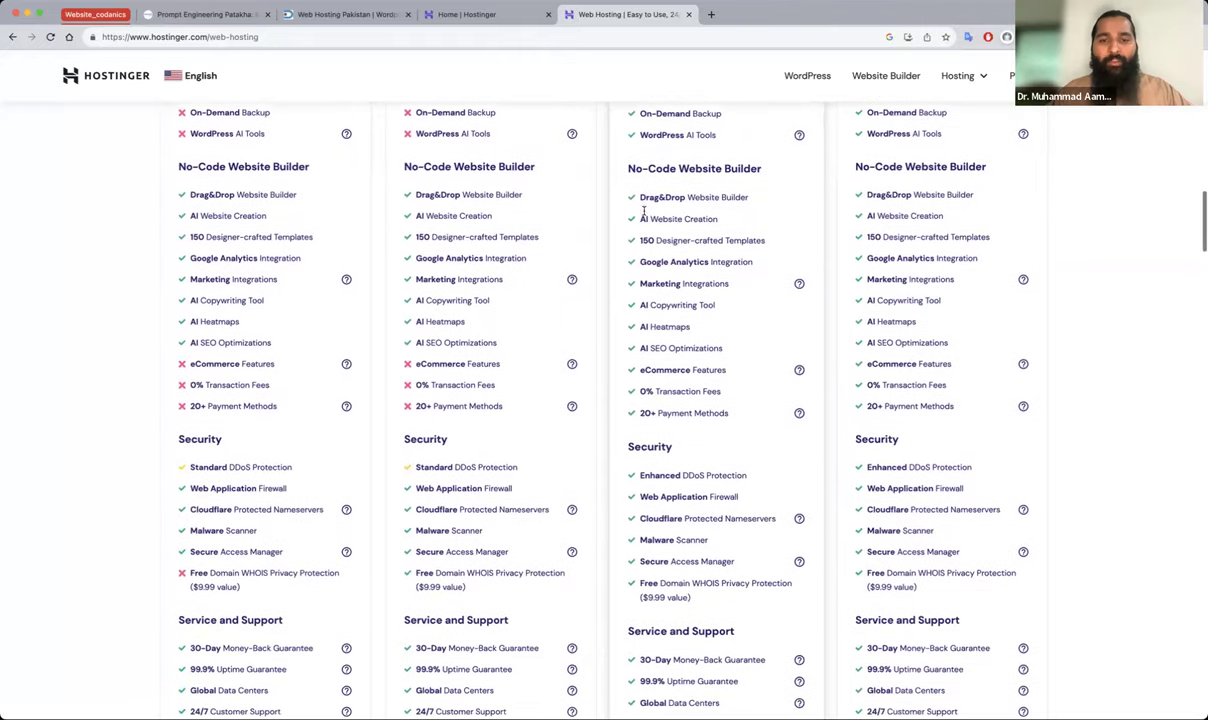
{"action": "scroll", "coordinate": [770, 212], "scroll_direction": "down", "scroll_amount": 1}
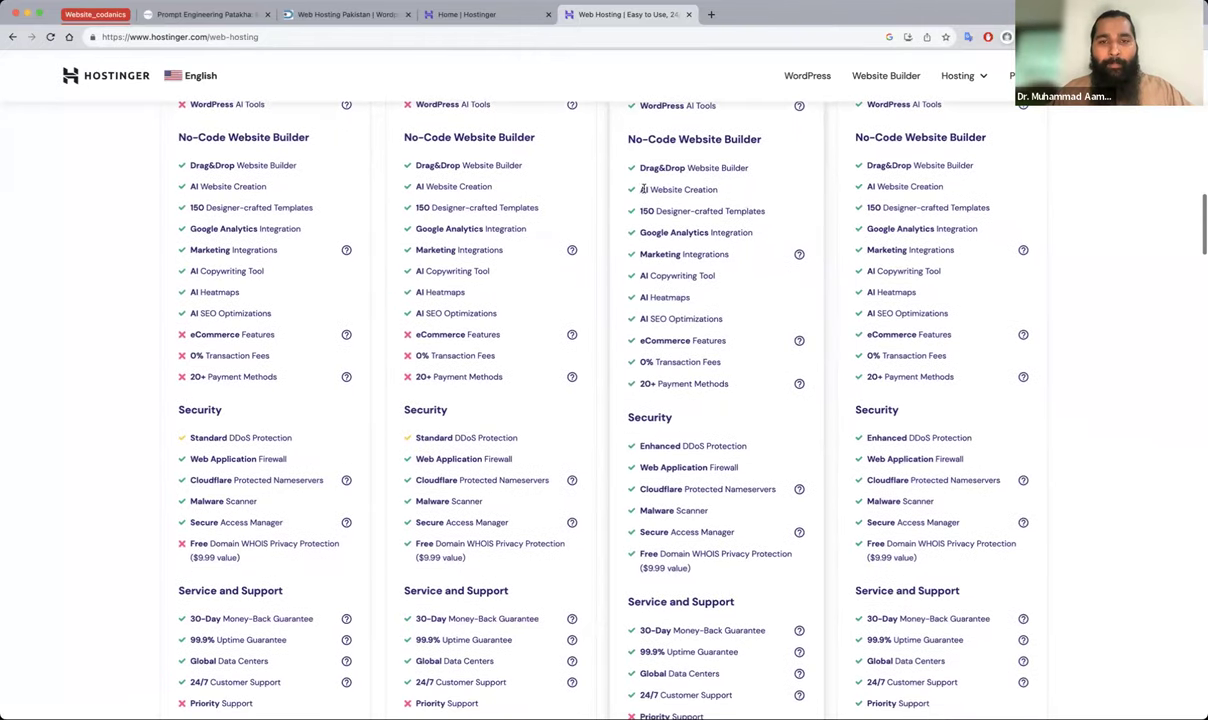
{"action": "left_click_drag", "start_coordinate": [640, 211], "coordinate": [766, 211]}
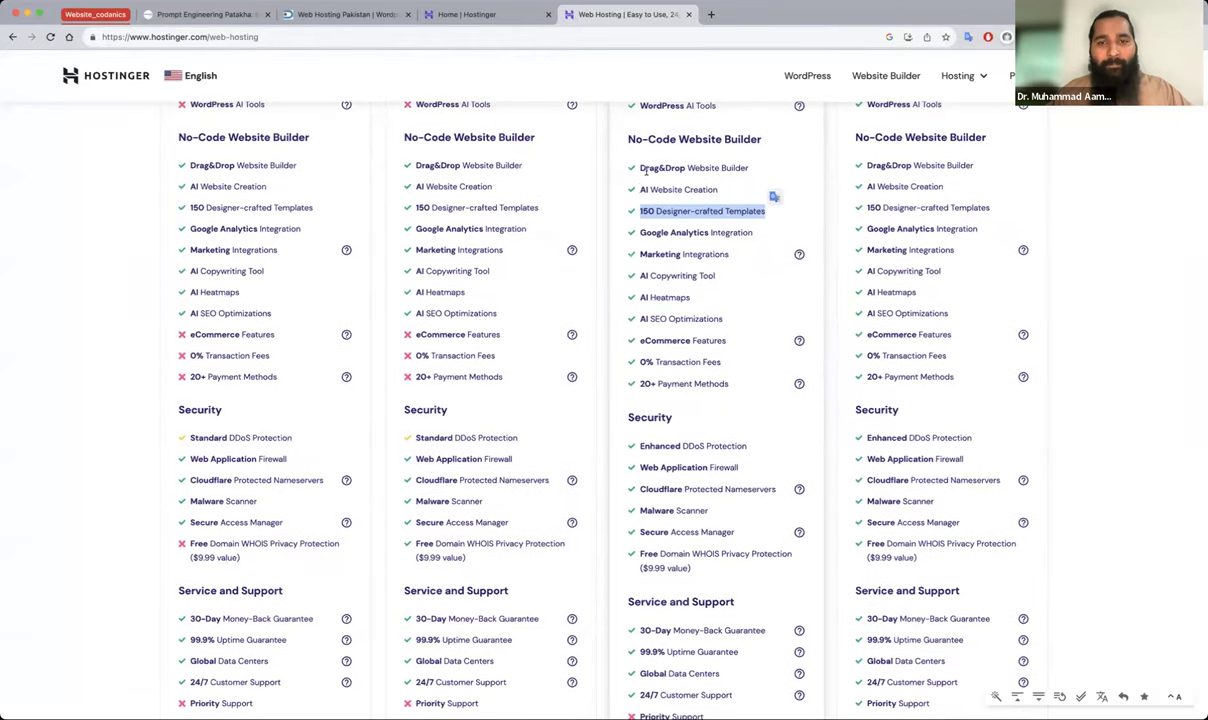
{"action": "left_click_drag", "start_coordinate": [640, 168], "coordinate": [749, 169]}
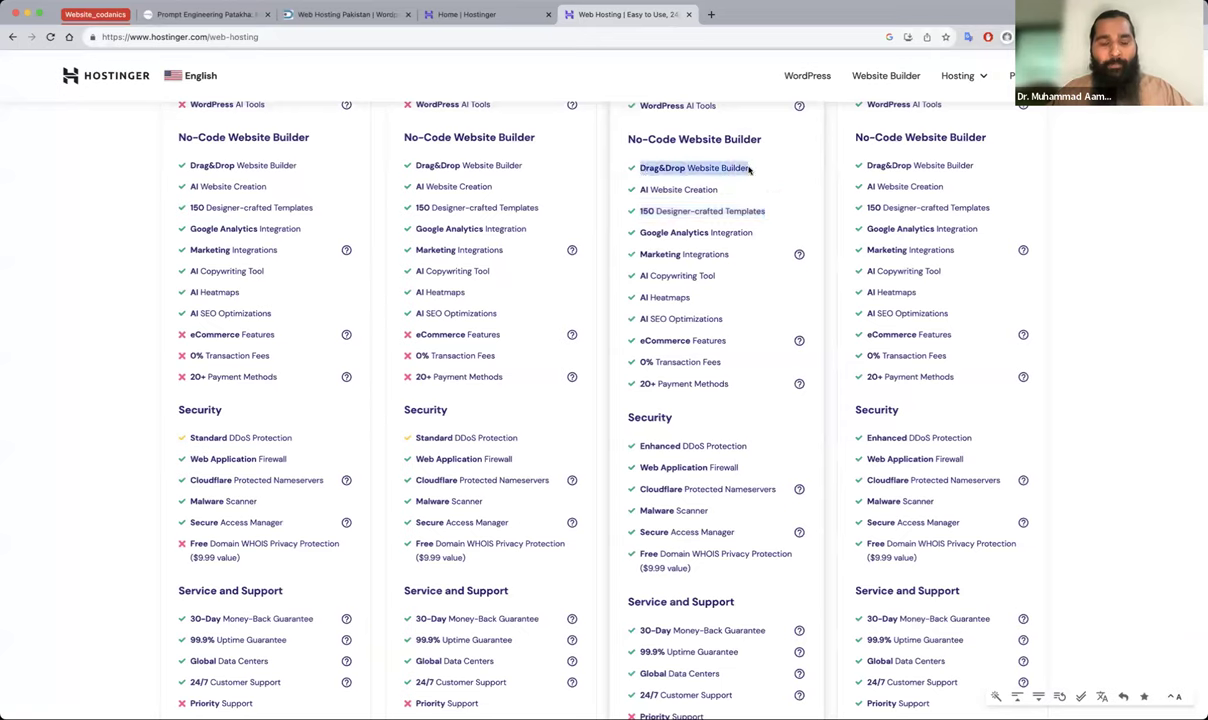
{"action": "left_click_drag", "start_coordinate": [612, 188], "coordinate": [718, 197]}
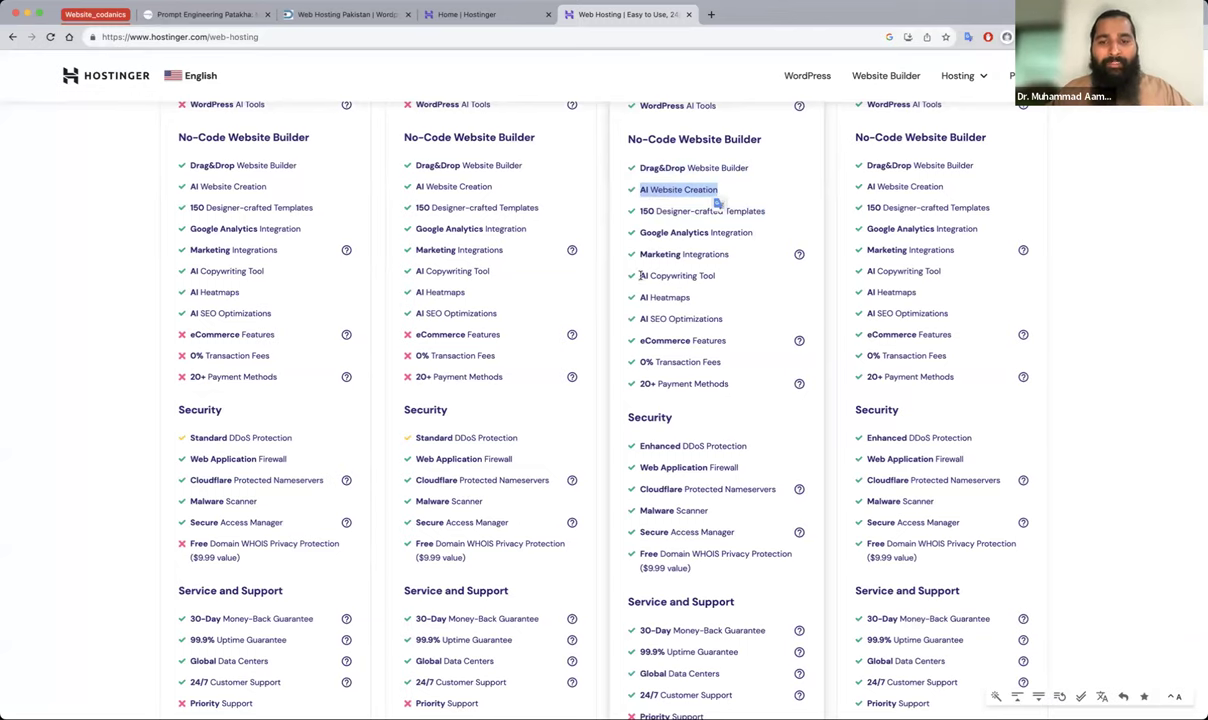
{"action": "left_click_drag", "start_coordinate": [640, 275], "coordinate": [717, 276]}
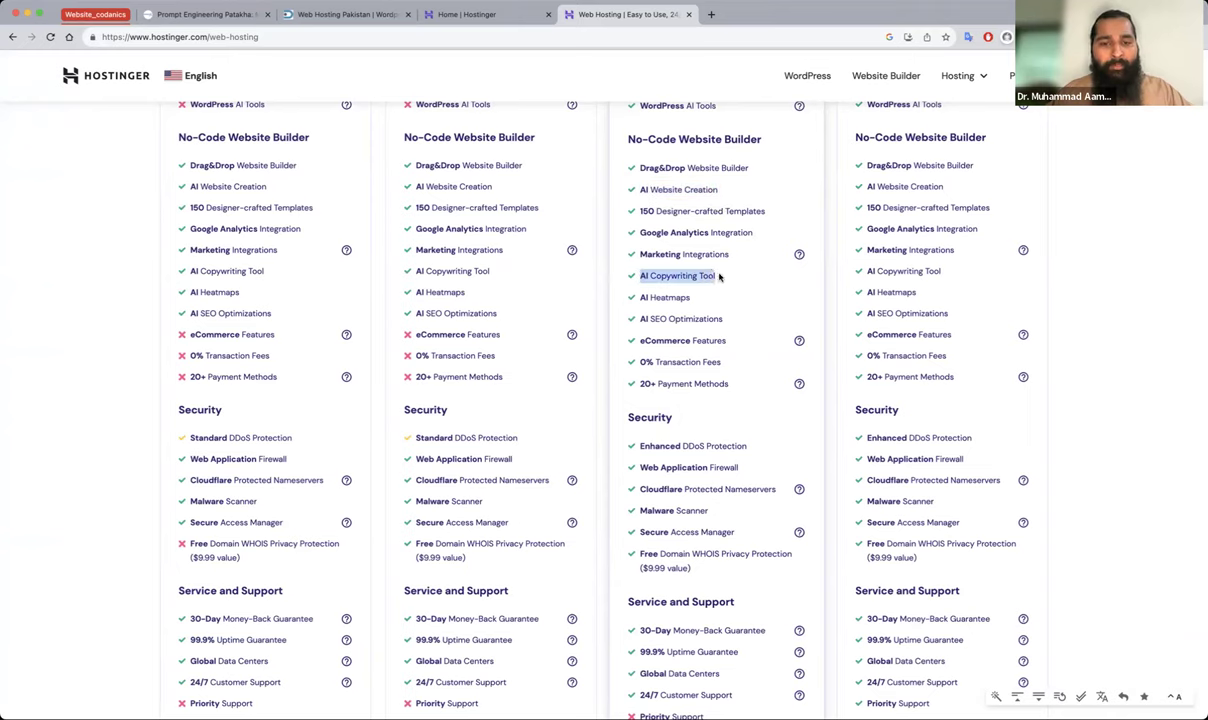
{"action": "left_click_drag", "start_coordinate": [640, 297], "coordinate": [692, 301]}
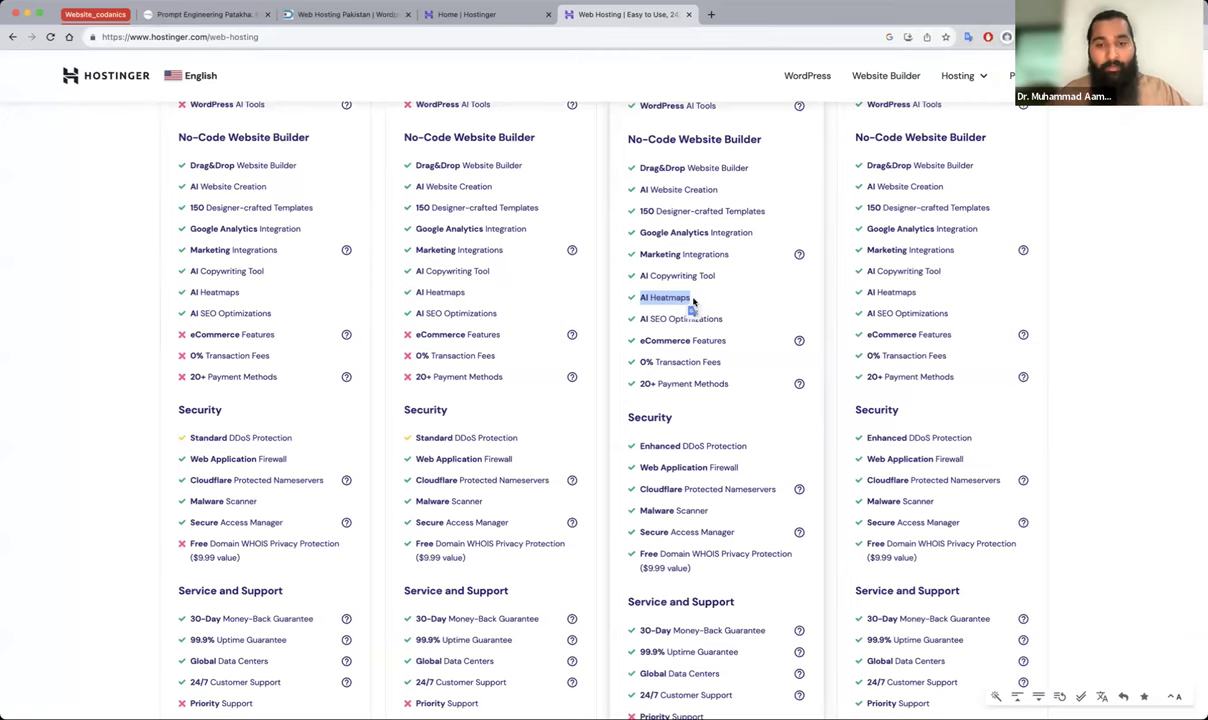
Close the web hosting pricing page to return to the hPanel home
{"action": "scroll", "coordinate": [733, 402], "scroll_direction": "down", "scroll_amount": 2}
{"action": "scroll", "coordinate": [733, 402], "scroll_direction": "down", "scroll_amount": 5}
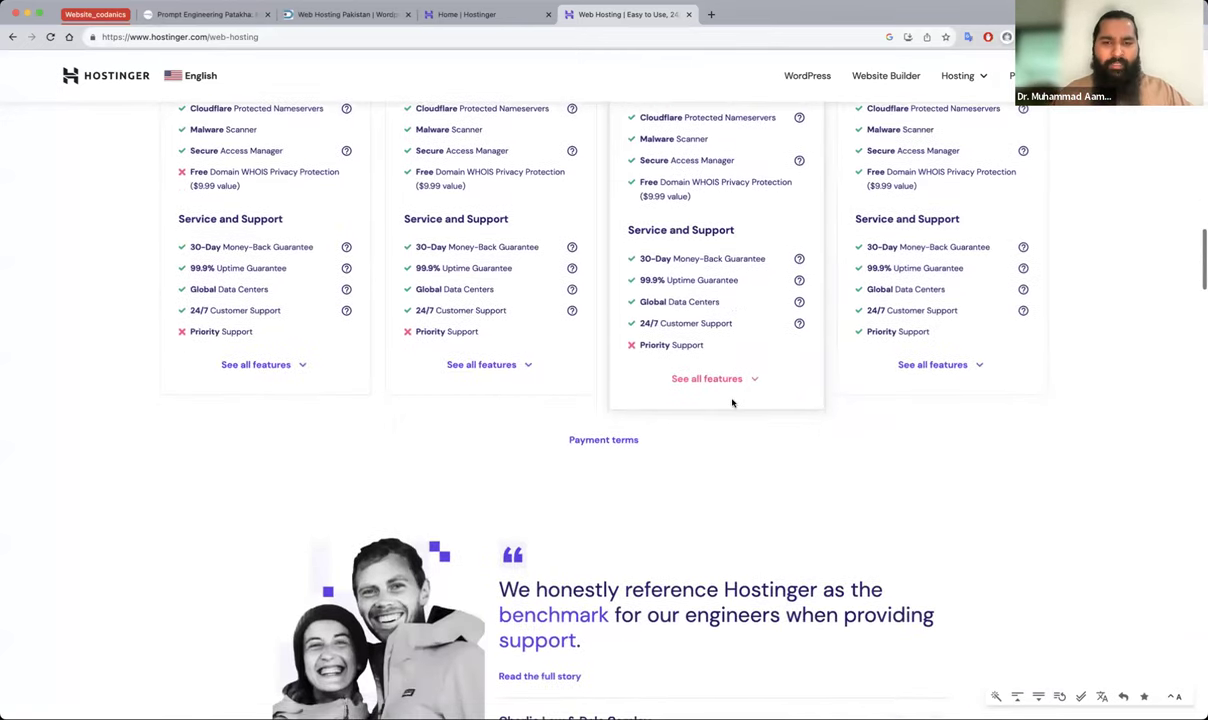
{"action": "scroll", "coordinate": [733, 402], "scroll_direction": "up", "scroll_amount": 5}
{"action": "scroll", "coordinate": [733, 402], "scroll_direction": "up", "scroll_amount": 12}
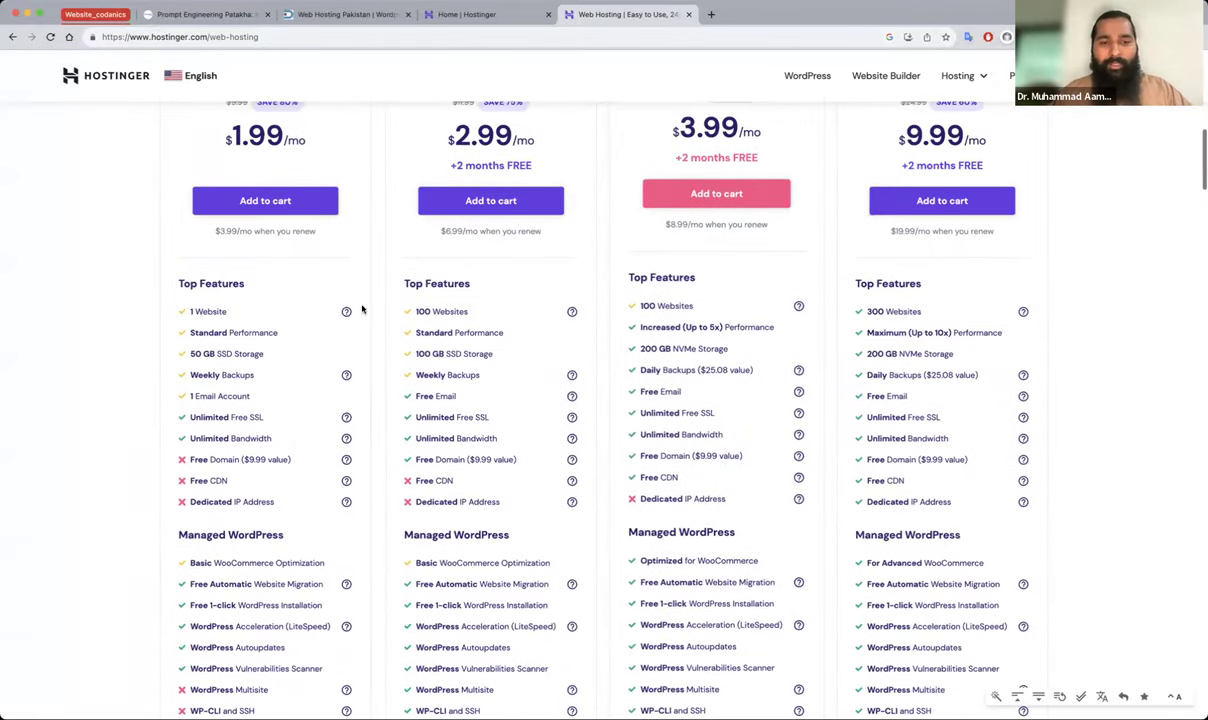
{"action": "key", "text": "super+w"}
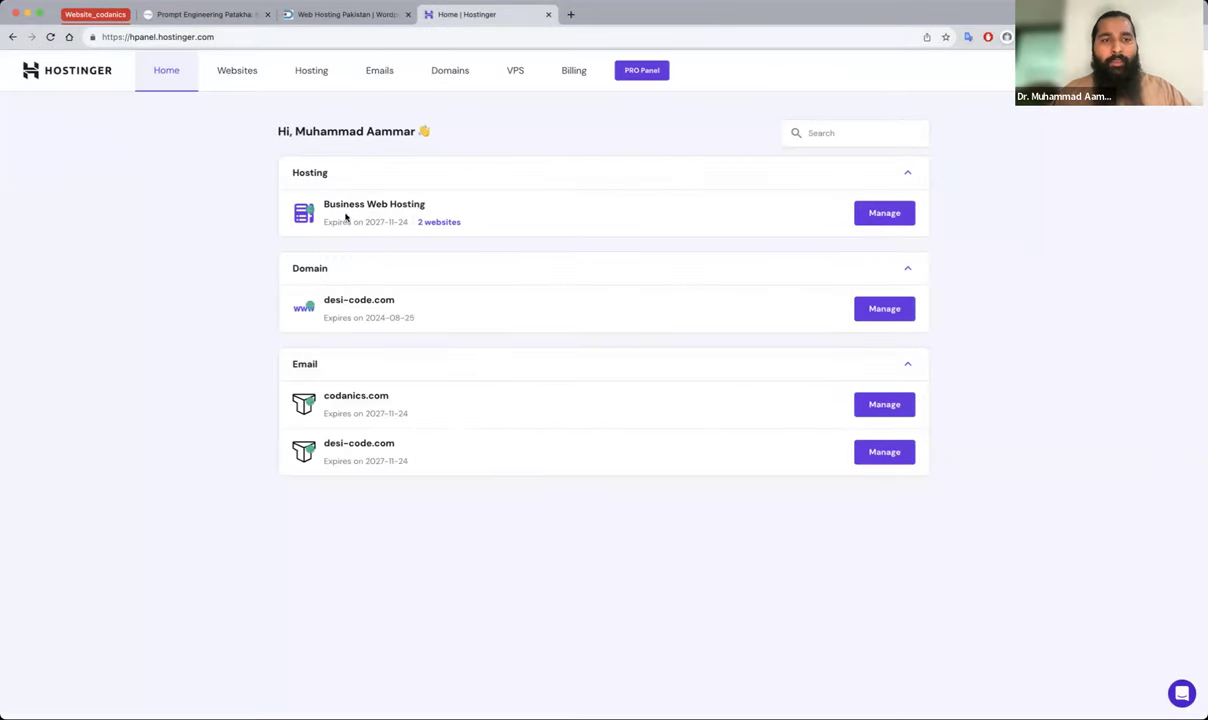
Browse the hPanel Websites, Hosting and Emails sections, ending on the Domains overview
{"action": "left_click", "coordinate": [228, 76]}
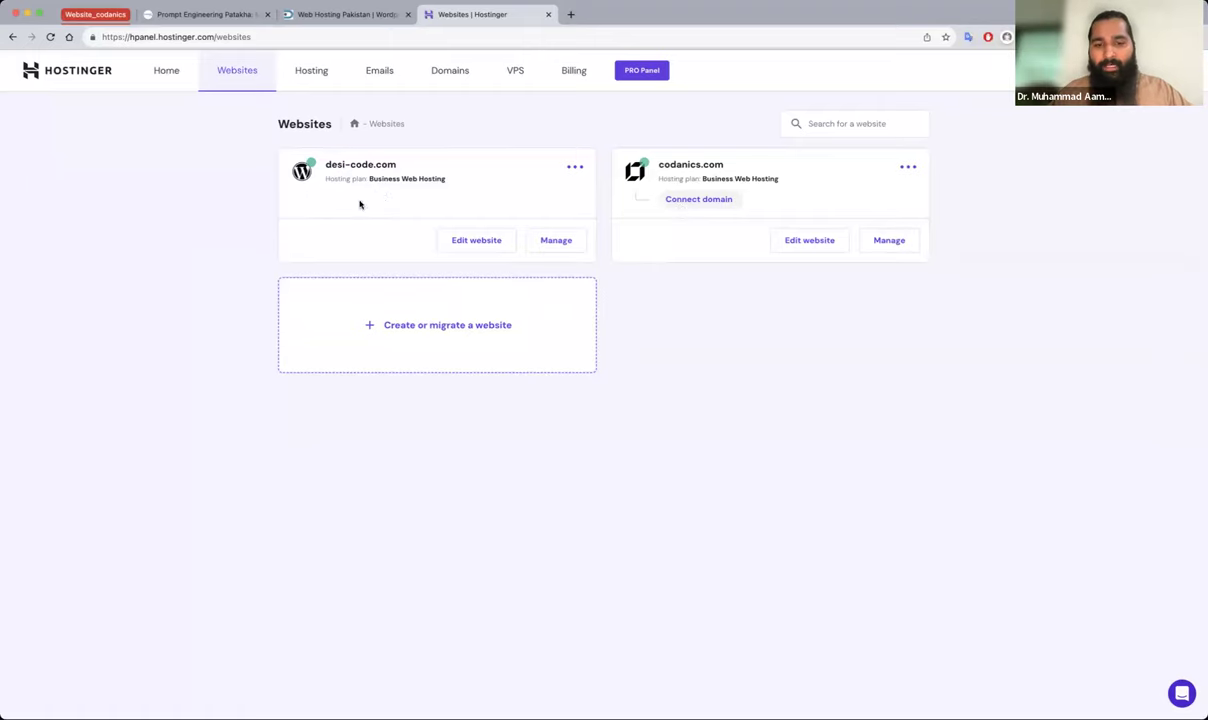
{"action": "left_click", "coordinate": [300, 72]}
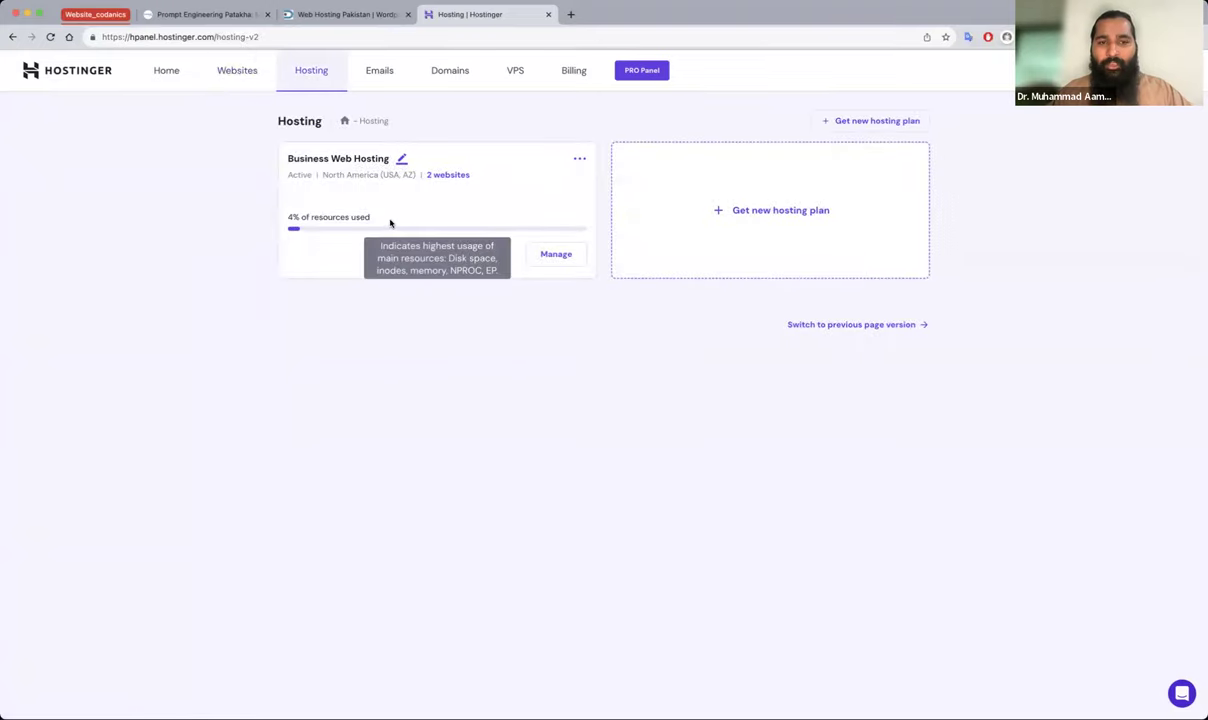
{"action": "left_click", "coordinate": [379, 70]}
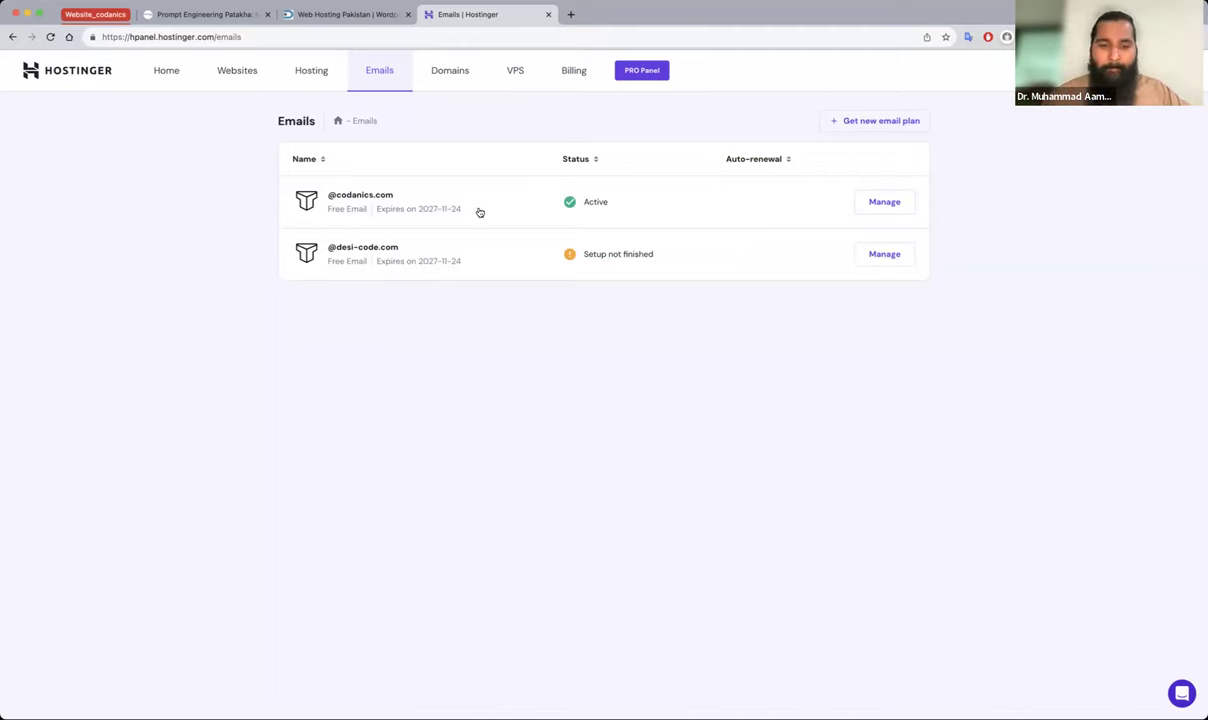
{"action": "left_click", "coordinate": [454, 73]}
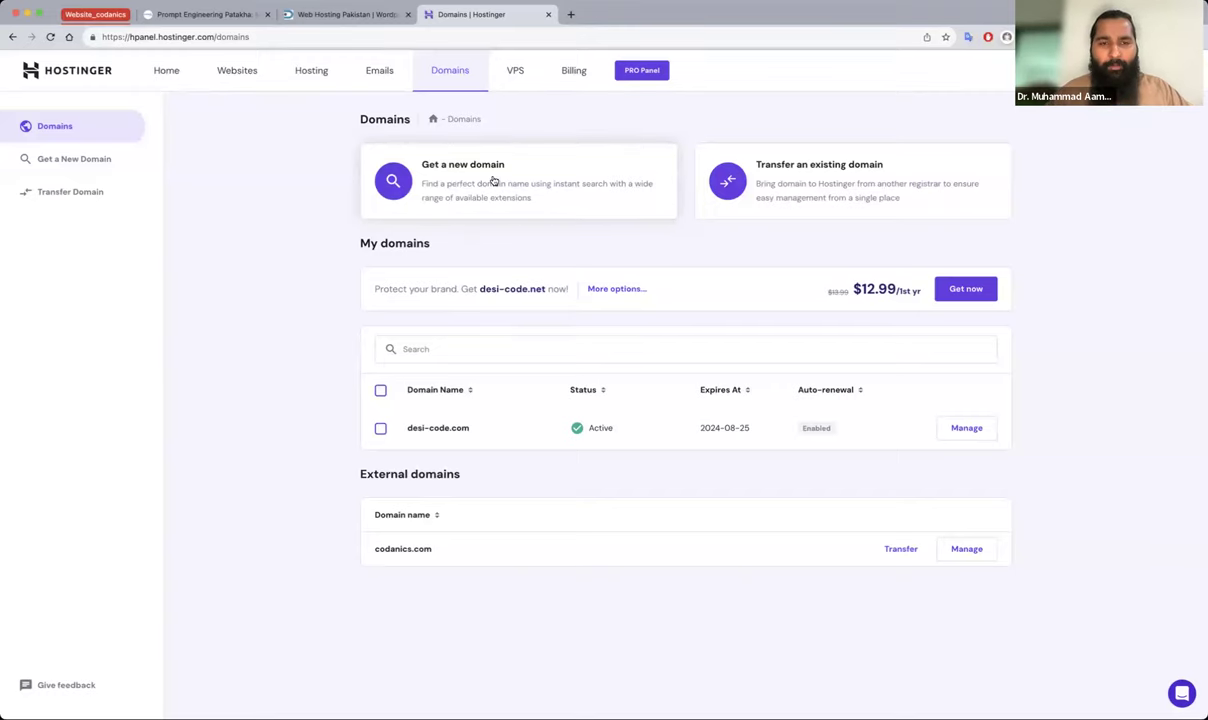
Generate AI domain ideas for a freelance AI webapps and Data Science portfolio
{"action": "left_click", "coordinate": [493, 181]}
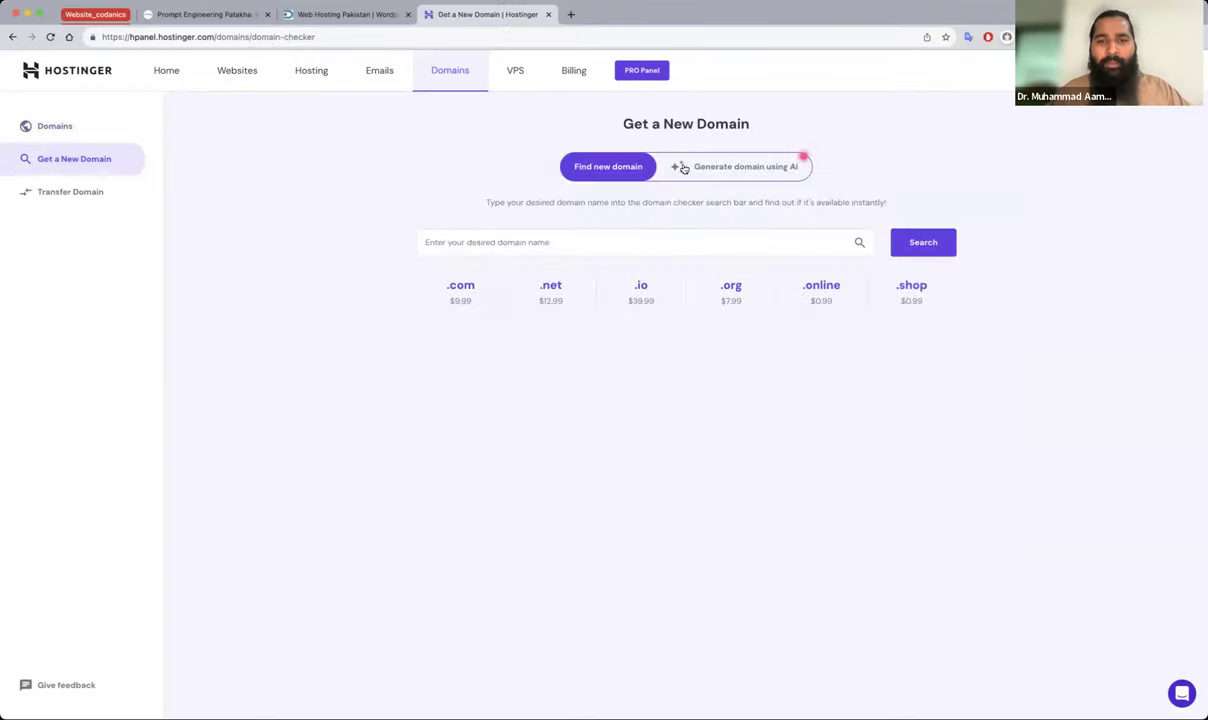
{"action": "left_click", "coordinate": [734, 168]}
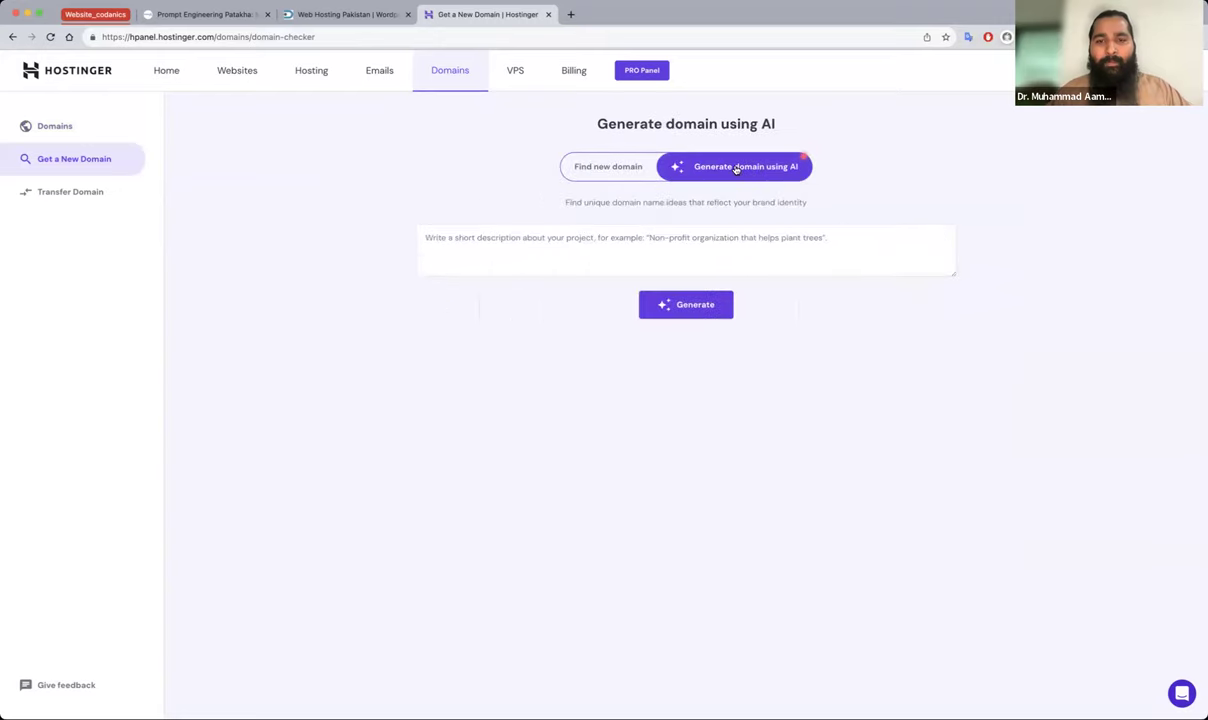
{"action": "left_click", "coordinate": [523, 238]}
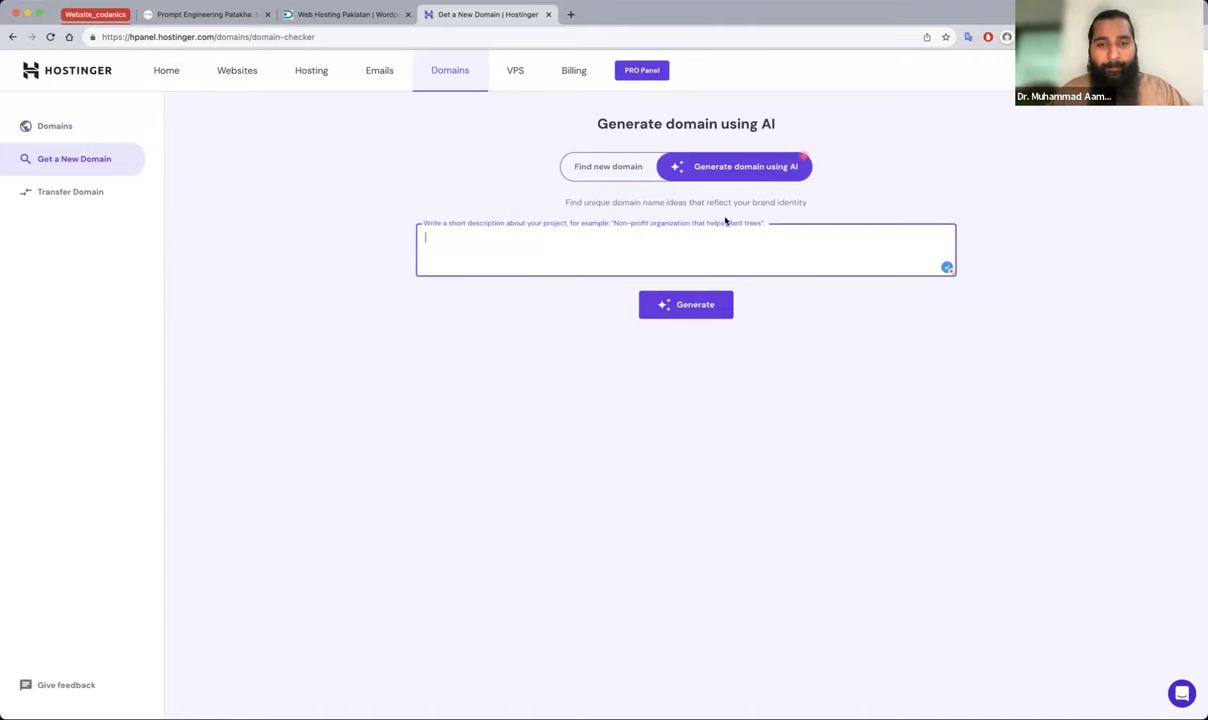
{"action": "type", "text": "I want to cr"}
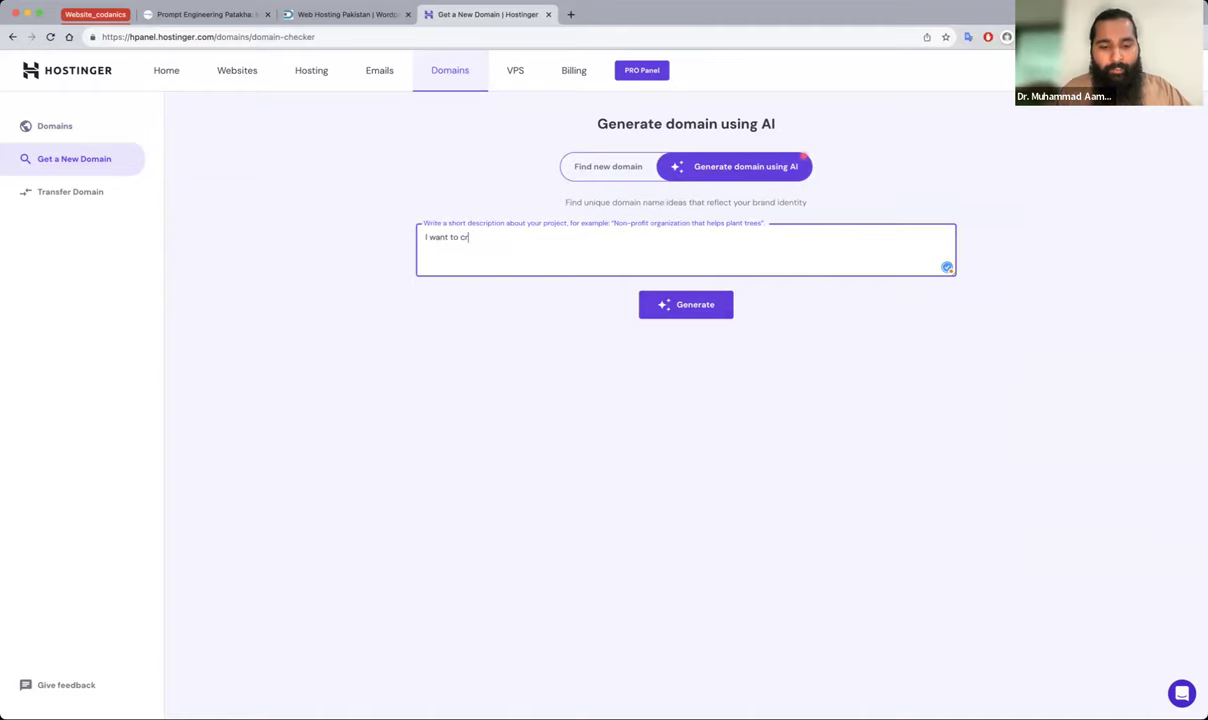
{"action": "type", "text": "eate a website fo"}
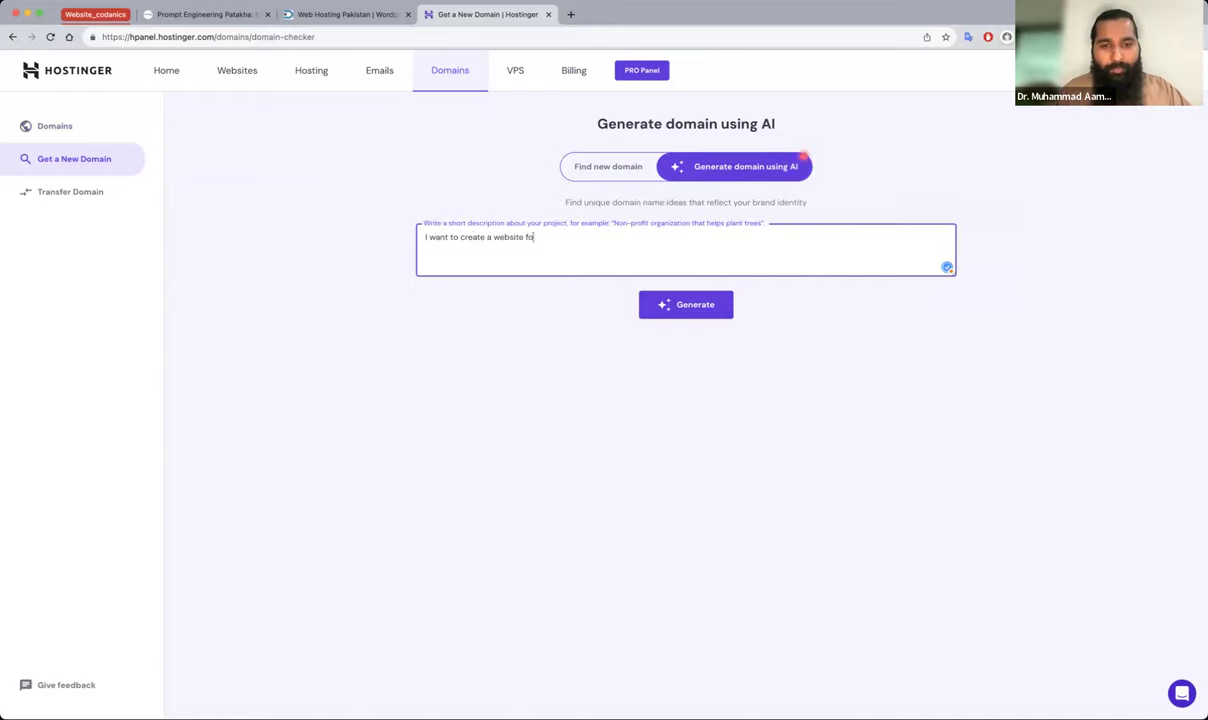
{"action": "type", "text": "r my portf"}
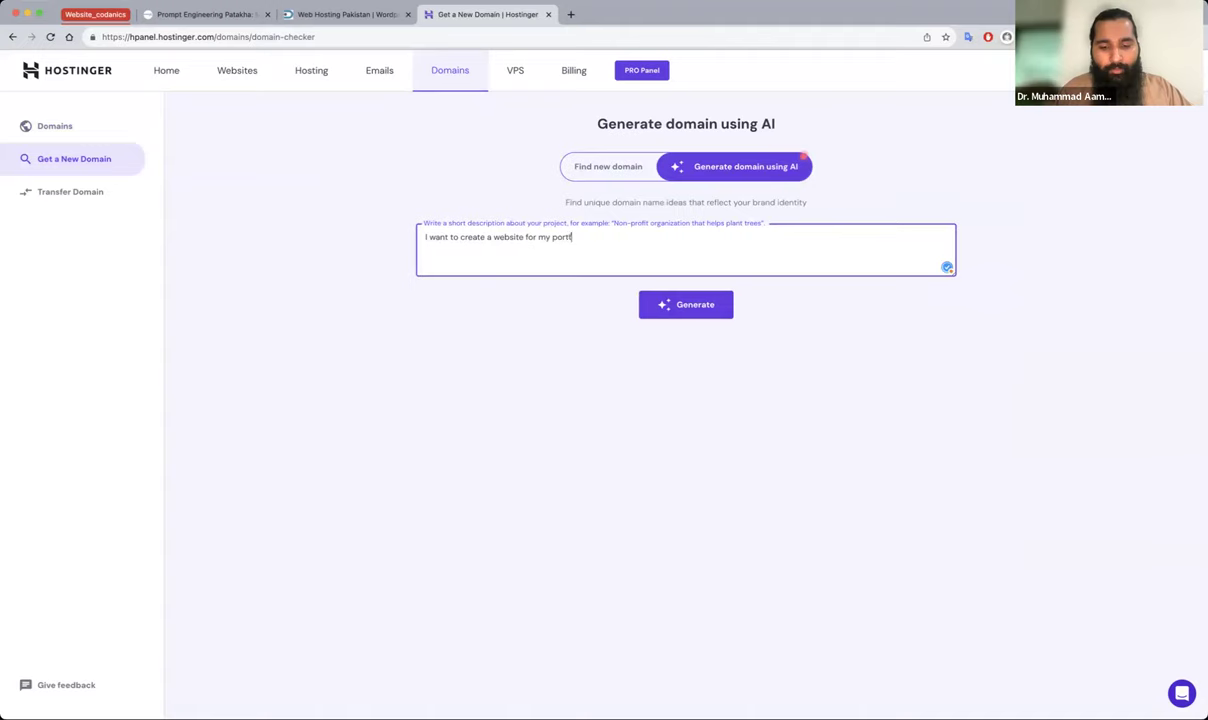
{"action": "type", "text": "olio of AI webapps and Data Sci"}
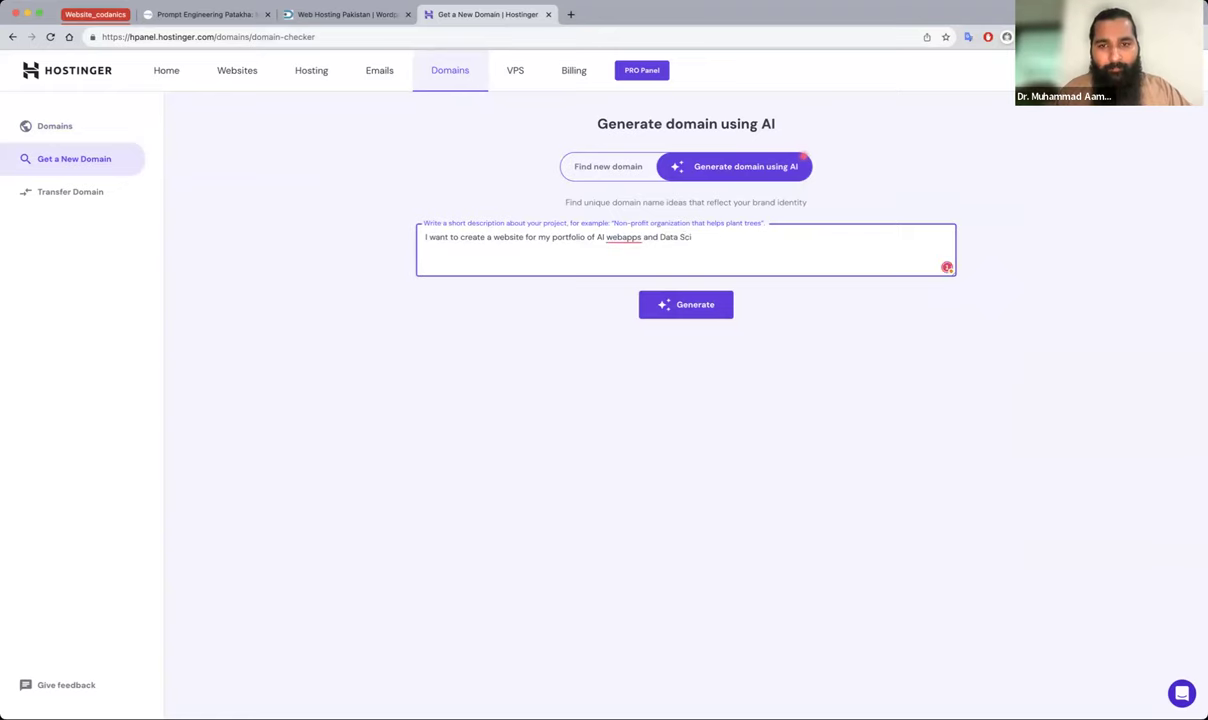
{"action": "type", "text": "ence tasks as"}
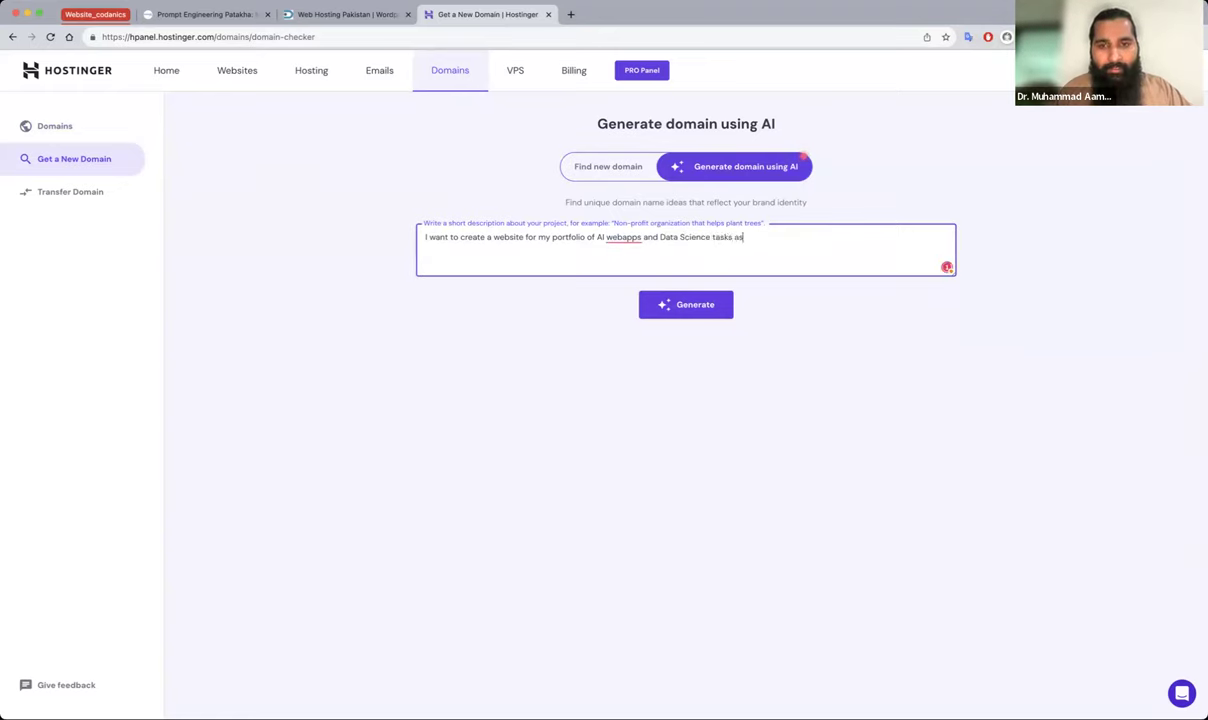
{"action": "type", "text": " a Free la"}
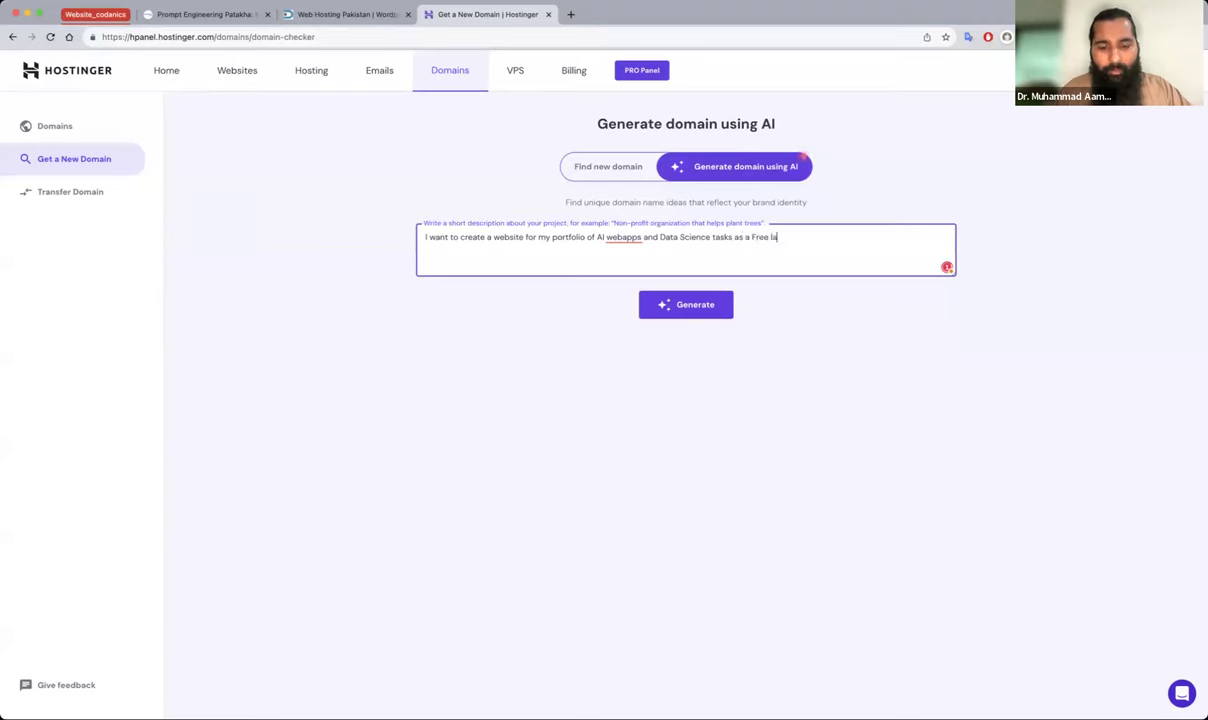
{"action": "type", "text": "ncer consu"}
{"action": "type", "text": "ltant"}
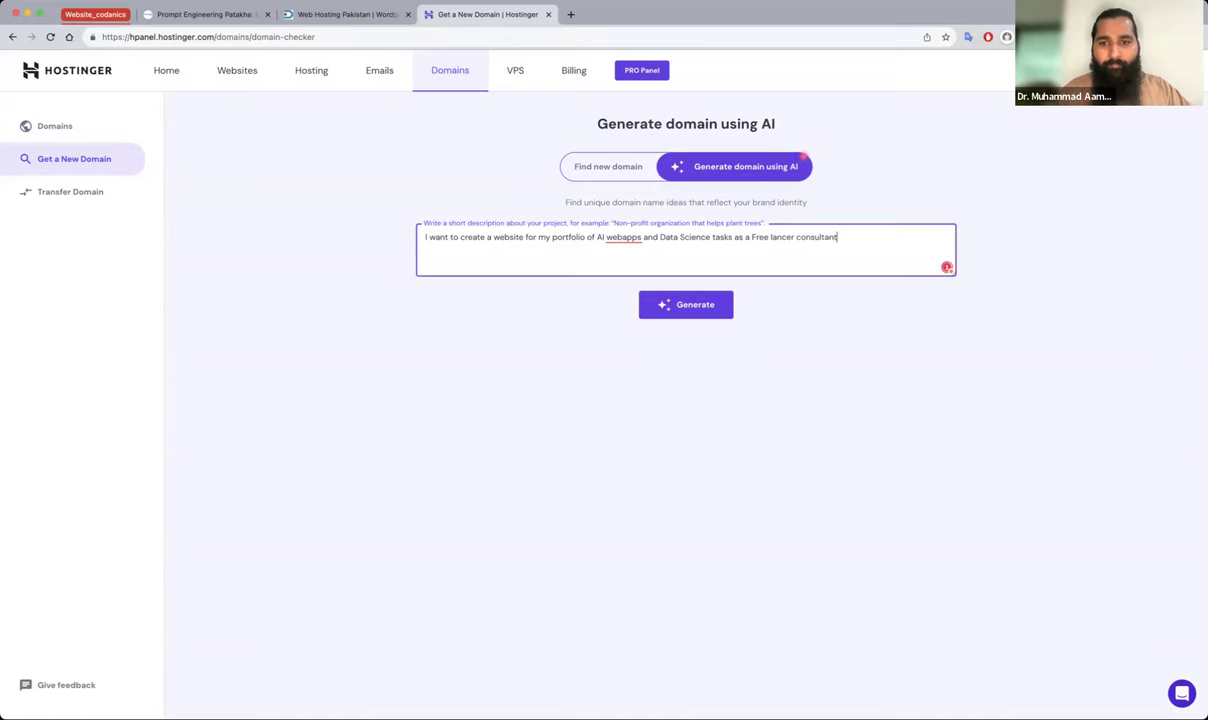
{"action": "type", "text": ", please suggest the "}
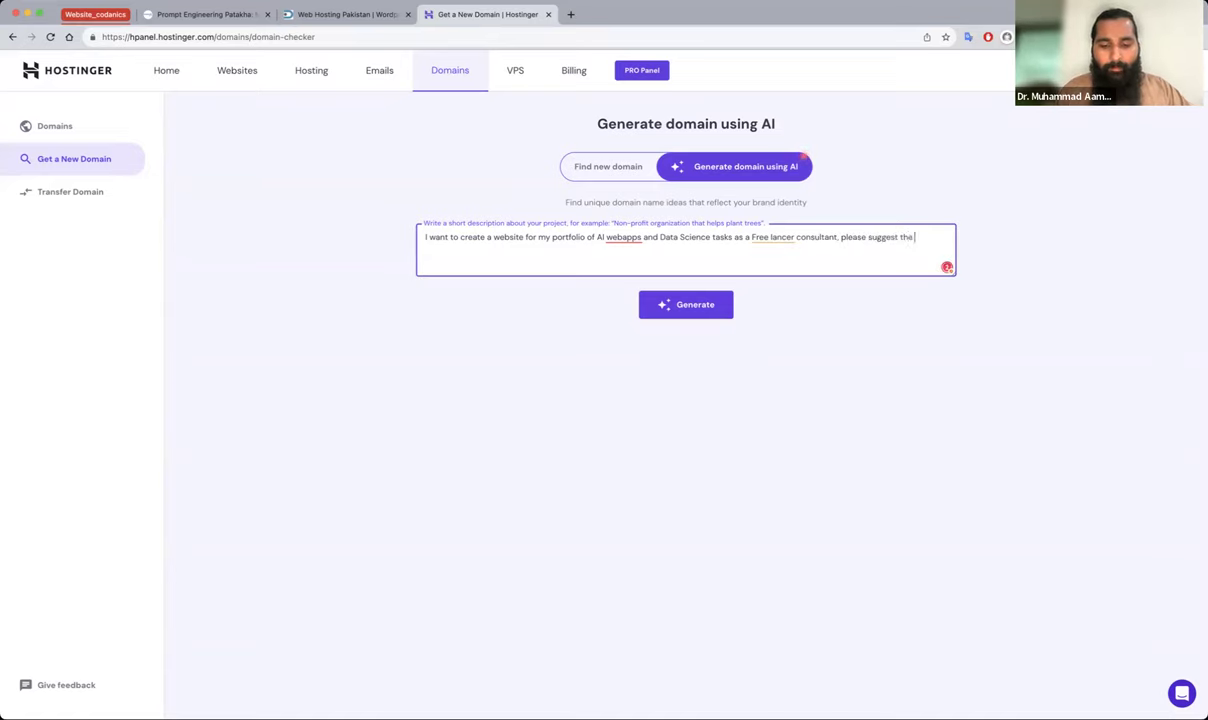
{"action": "type", "text": "best name"}
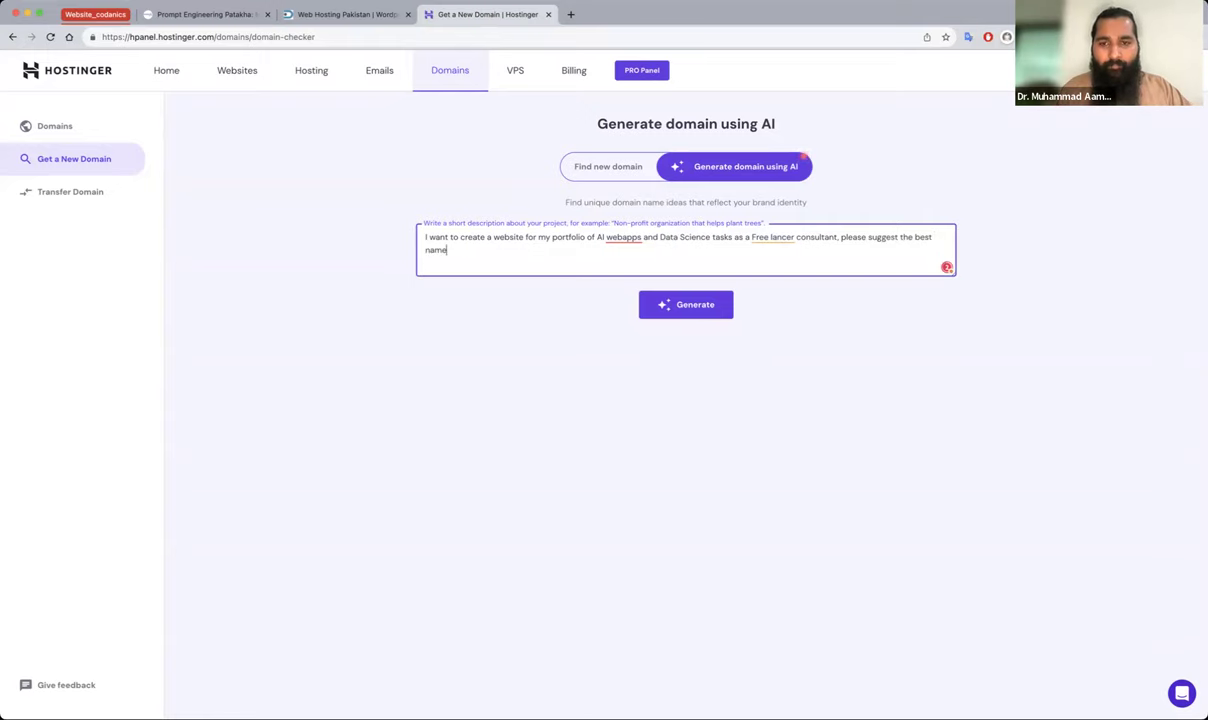
{"action": "type", "text": " with"}
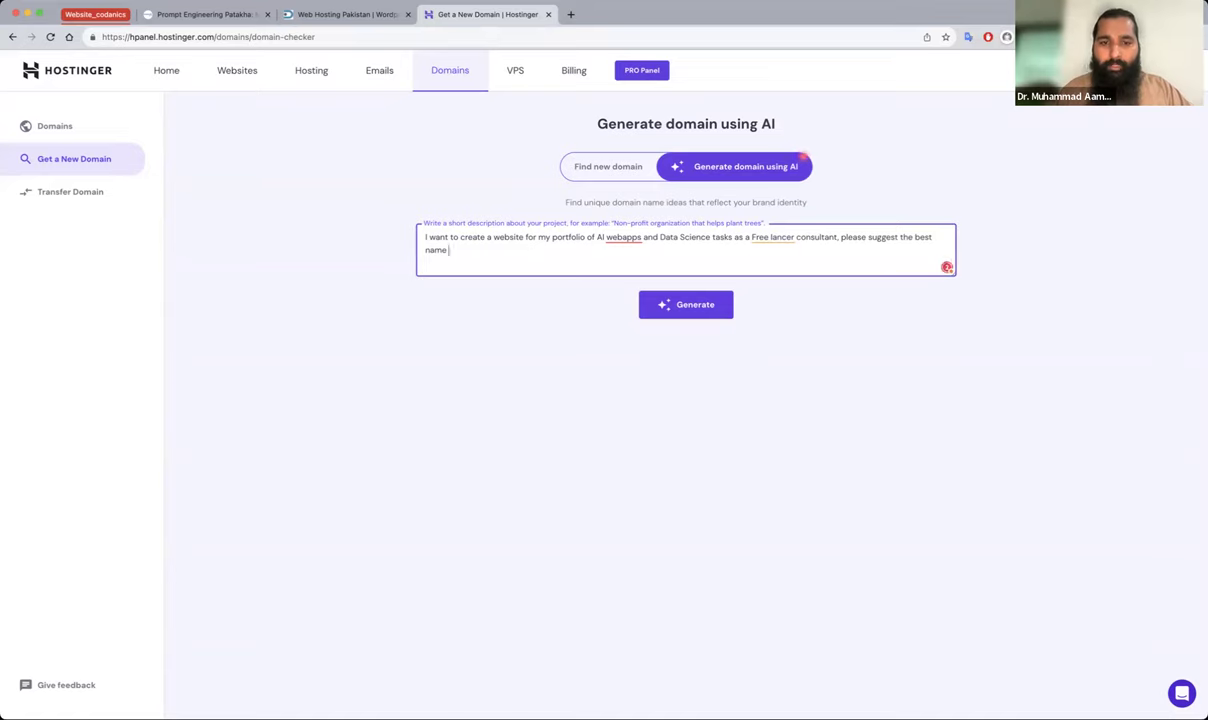
{"action": "left_click", "coordinate": [672, 300]}
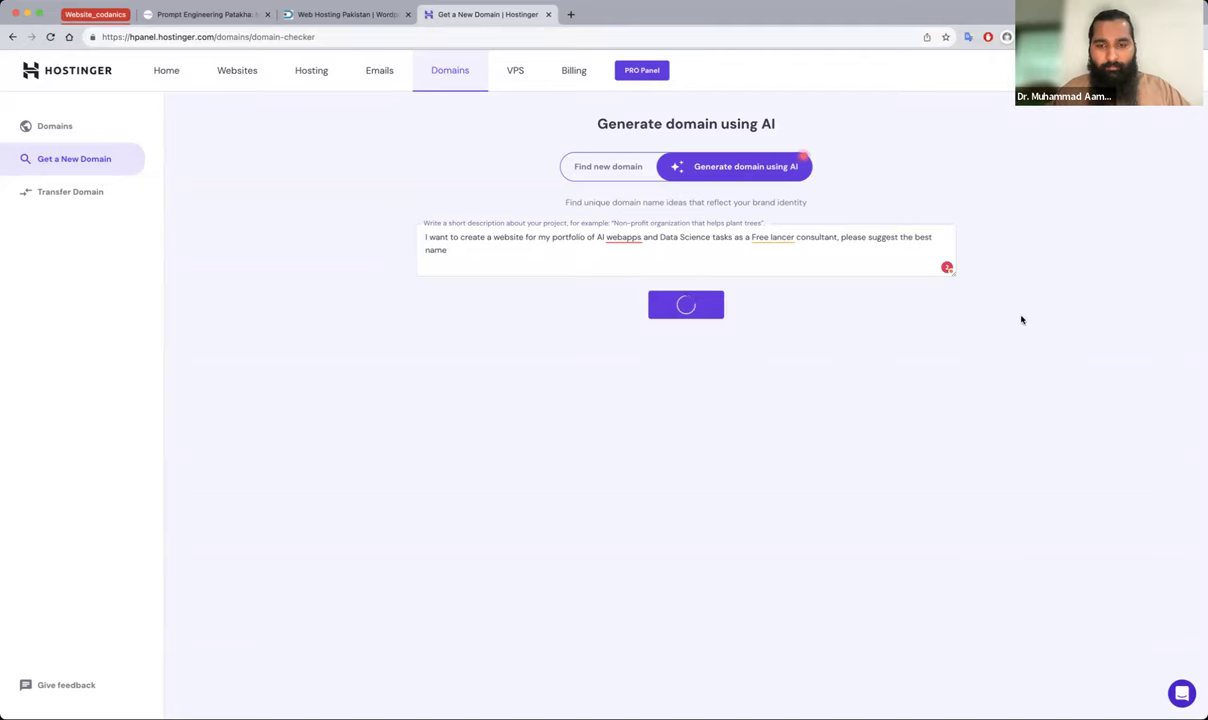
Regenerate AI domain ideas with 'similar to codanics' appended, then switch to plain domain search
{"action": "scroll", "coordinate": [1021, 320], "scroll_direction": "down", "scroll_amount": 1}
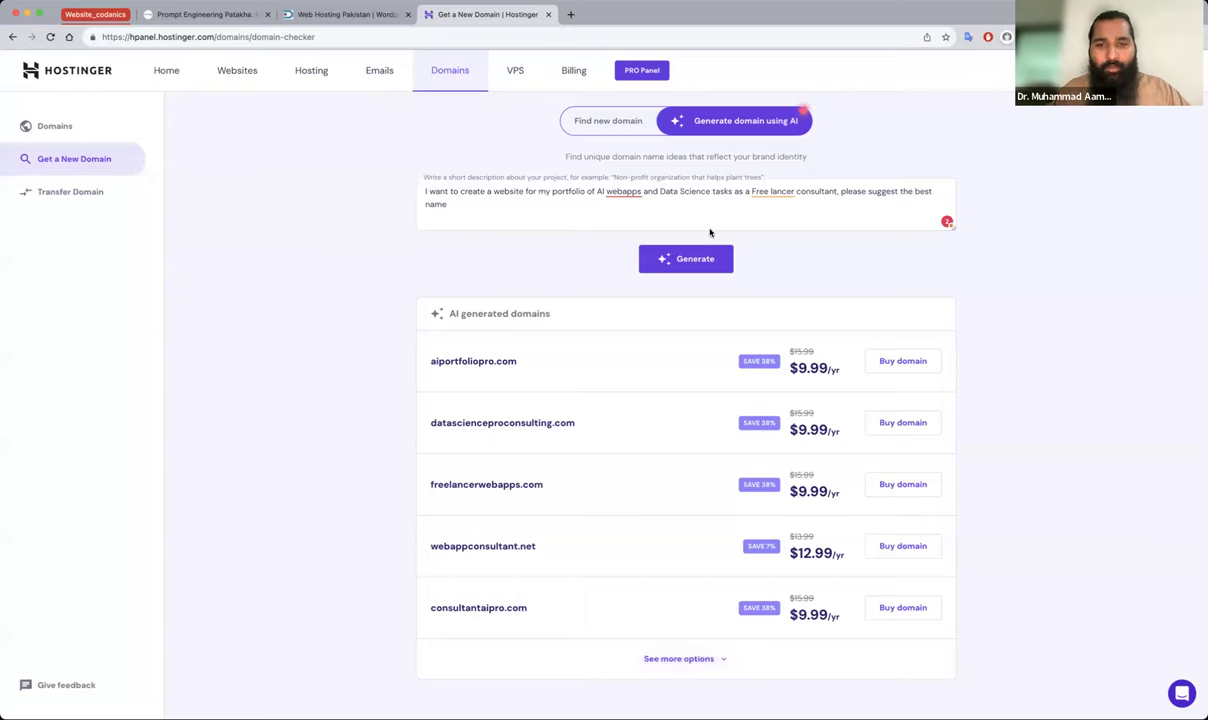
{"action": "left_click", "coordinate": [634, 218]}
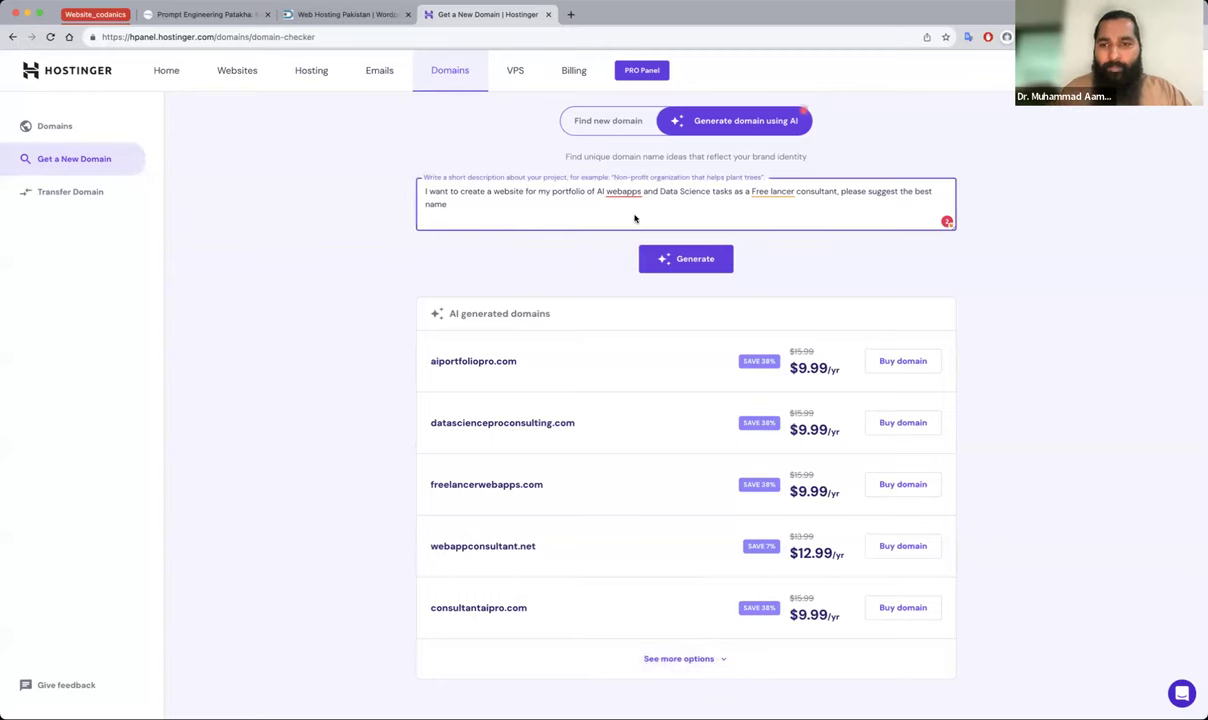
{"action": "type", "text": "similar to codanics"}
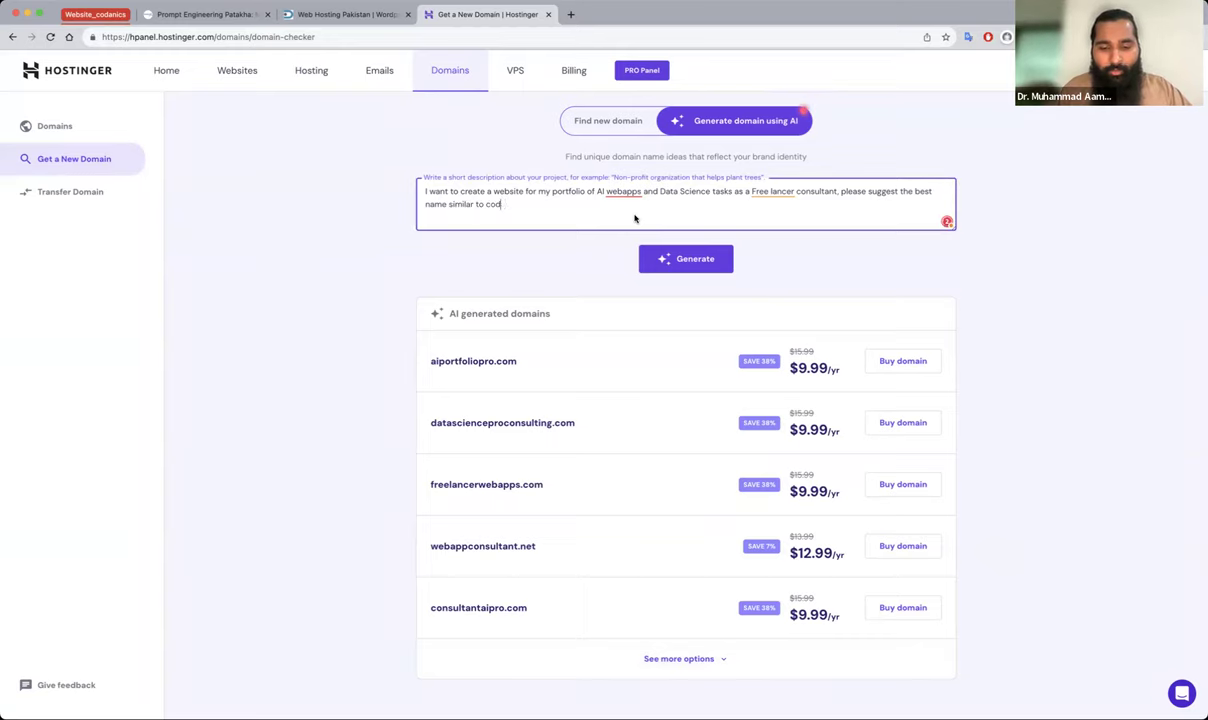
{"action": "left_click", "coordinate": [684, 259]}
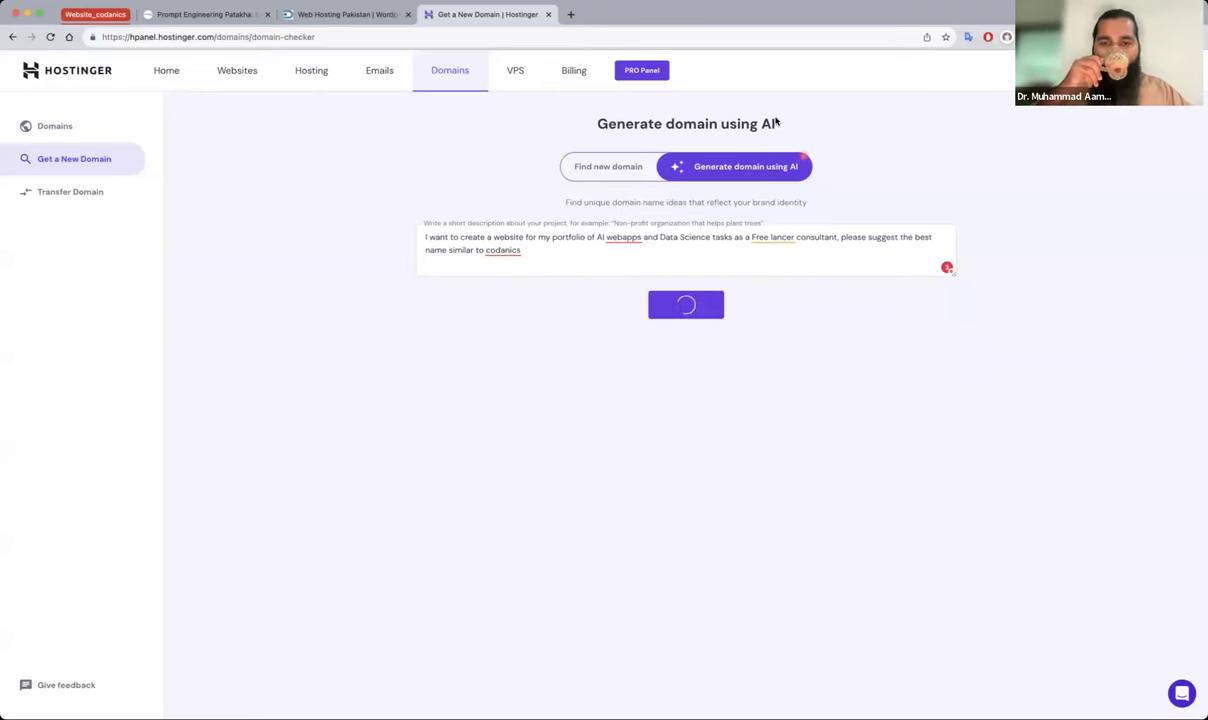
{"action": "scroll", "coordinate": [776, 122], "scroll_direction": "down", "scroll_amount": 1}
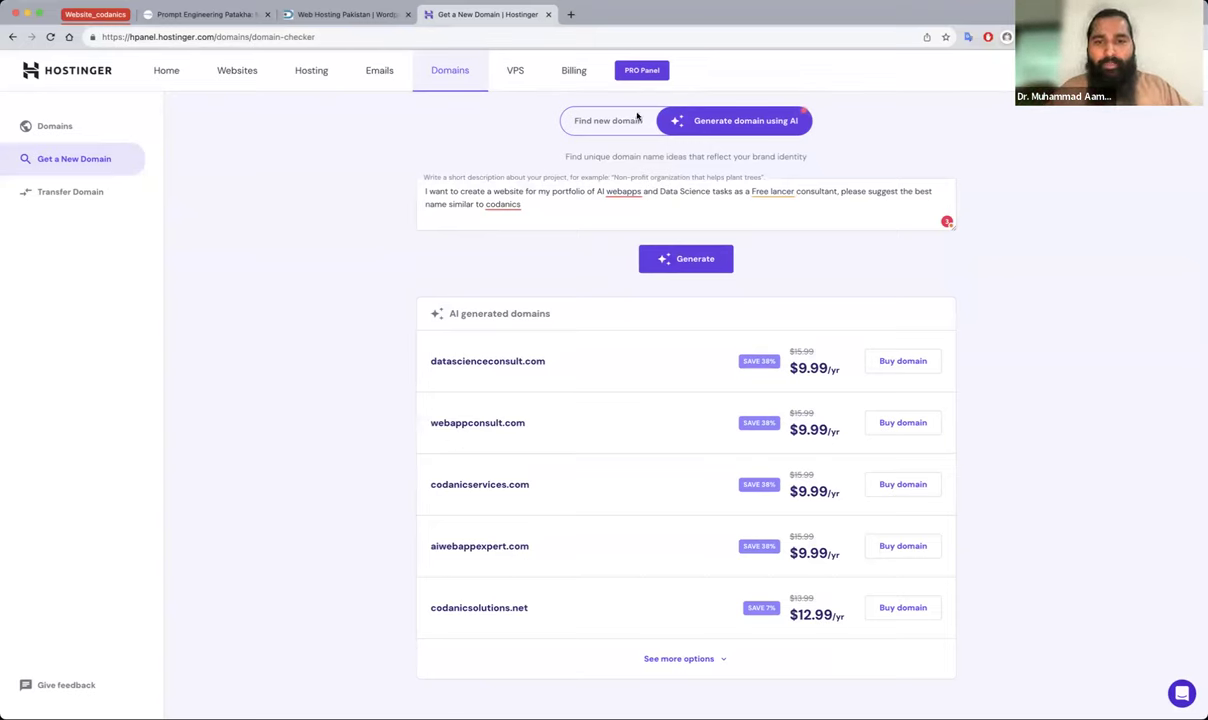
{"action": "left_click", "coordinate": [610, 128]}
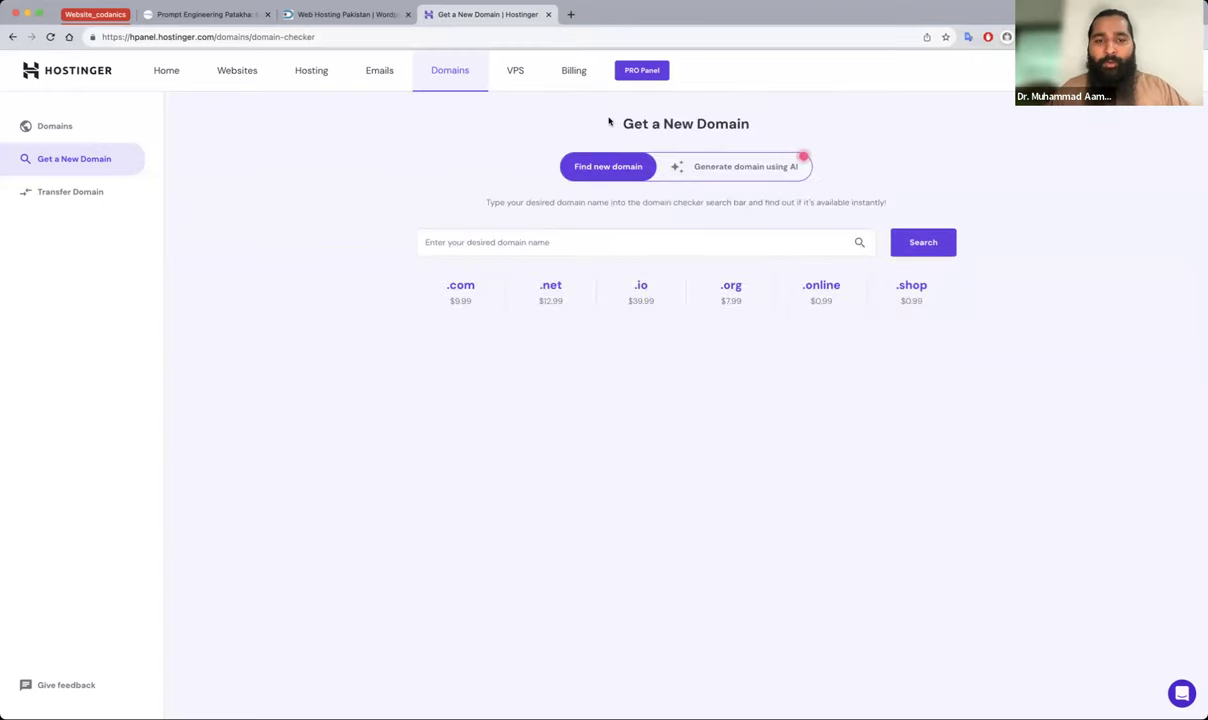
{"action": "left_click", "coordinate": [520, 250]}
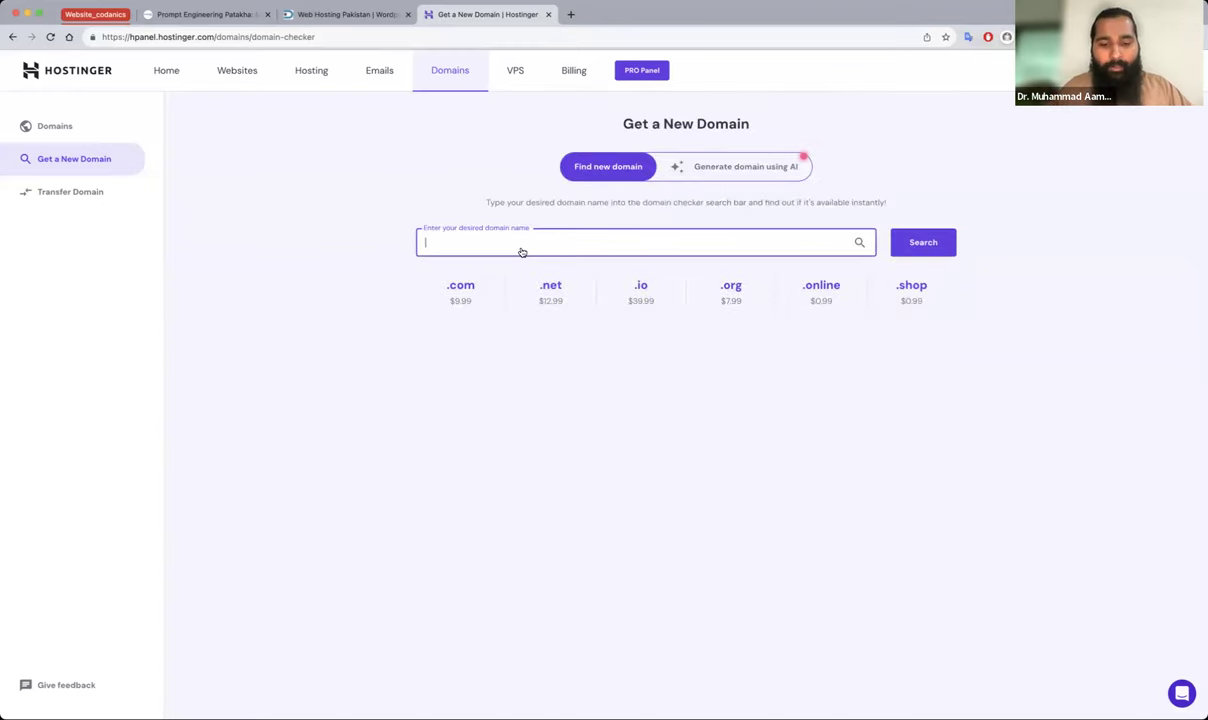
Search a personal-name .com domain and expand the AI-generated alternative endings
{"action": "type", "text": "babaa"}
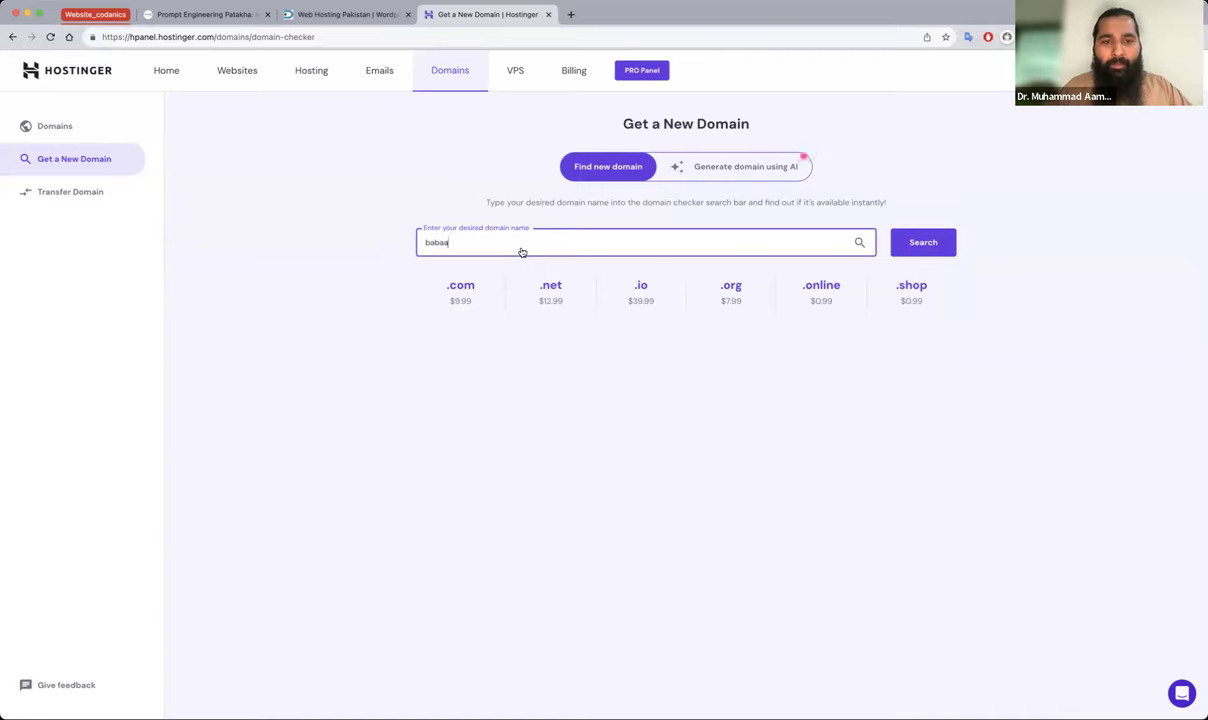
{"action": "type", "text": "mmar"}
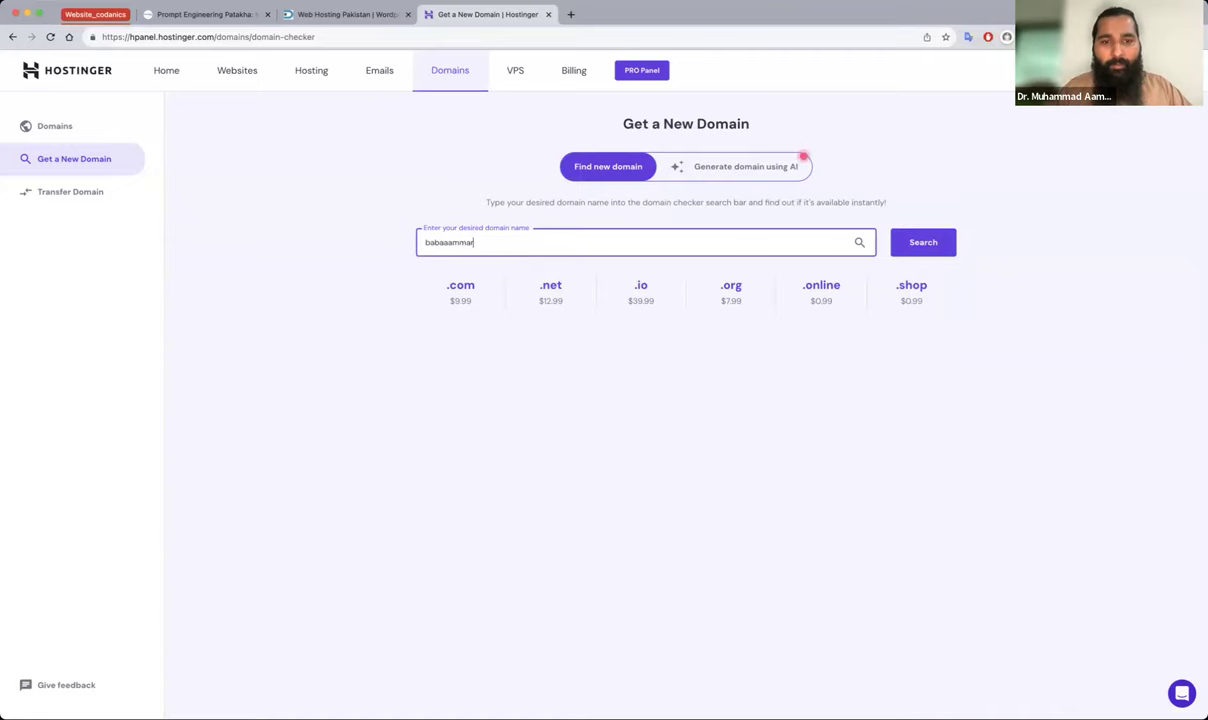
{"action": "left_click", "coordinate": [923, 245]}
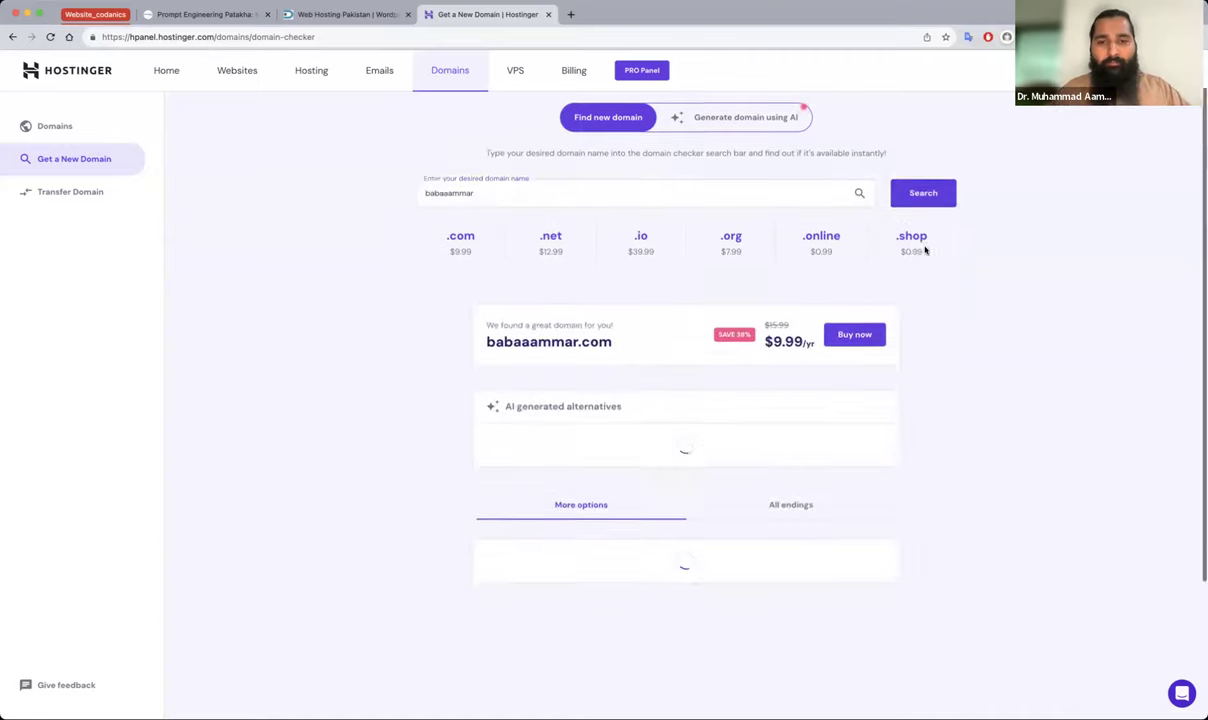
{"action": "scroll", "coordinate": [921, 358], "scroll_direction": "up", "scroll_amount": 3}
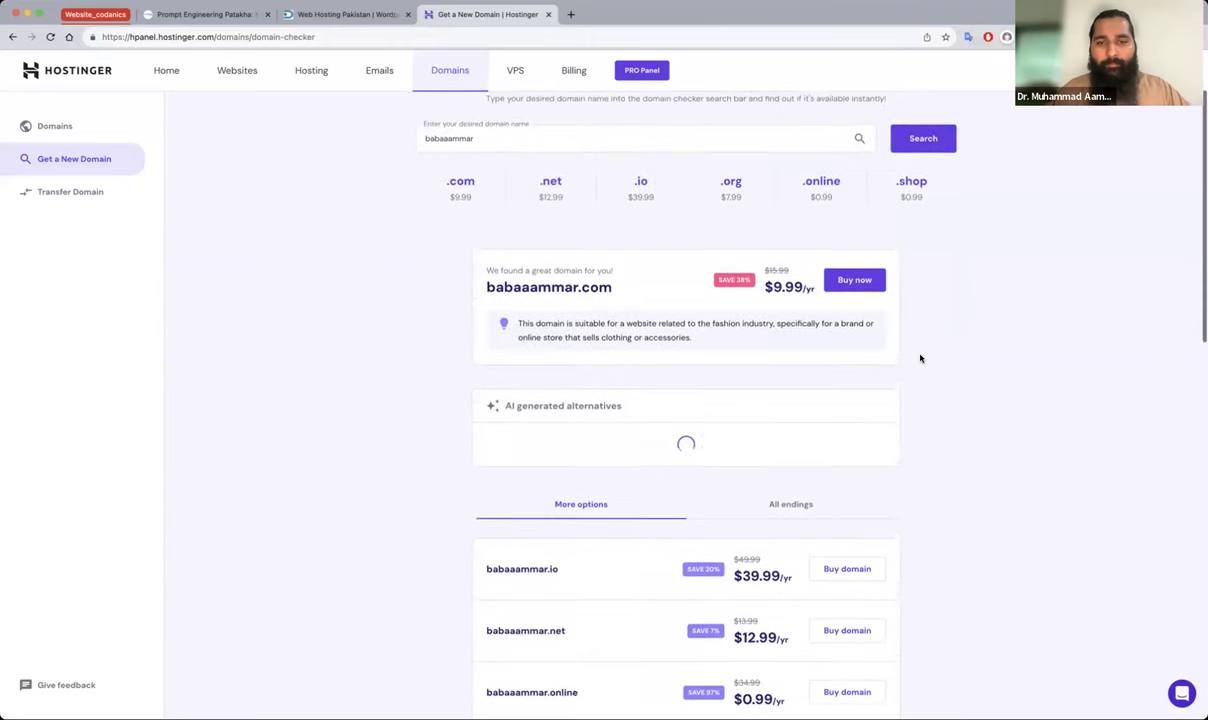
{"action": "scroll", "coordinate": [915, 380], "scroll_direction": "down", "scroll_amount": 1}
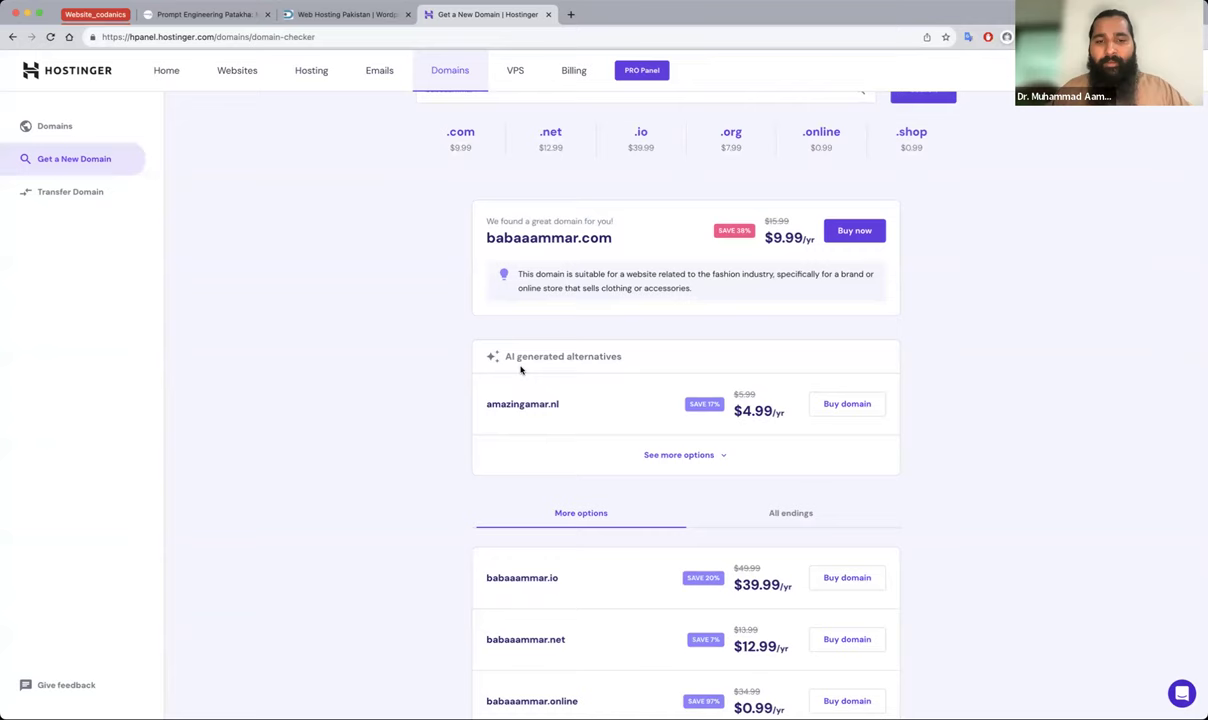
{"action": "left_click", "coordinate": [721, 454]}
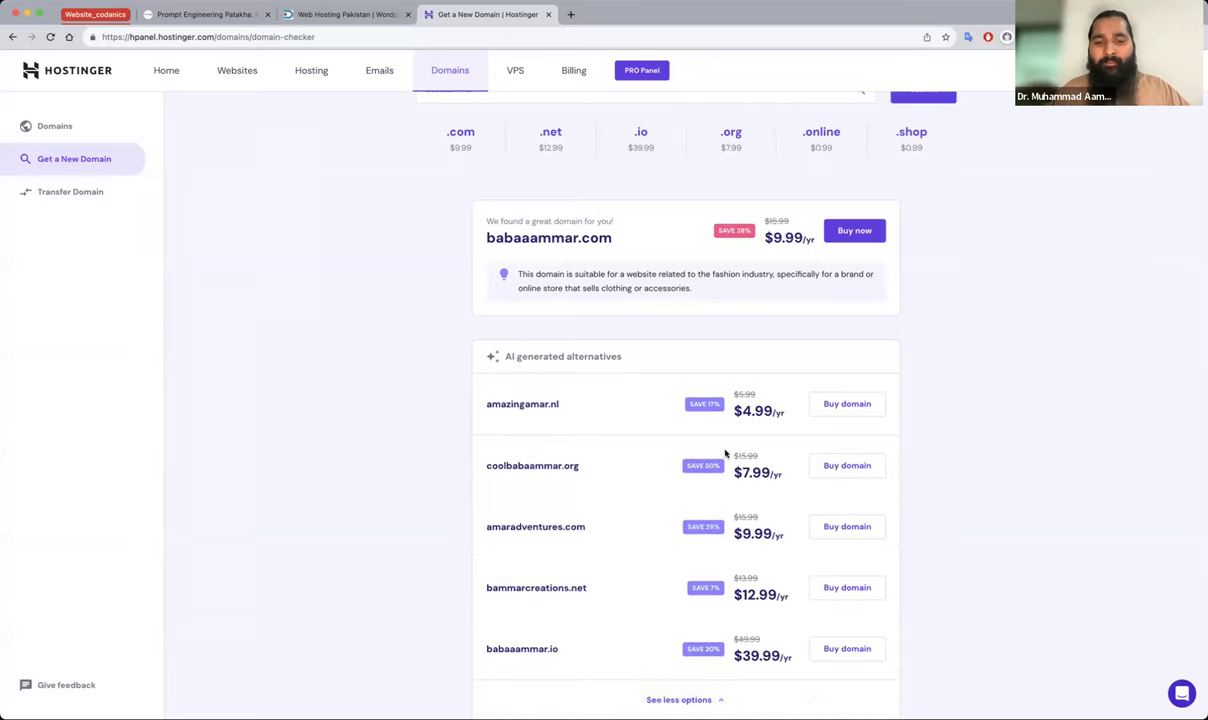
{"action": "scroll", "coordinate": [725, 453], "scroll_direction": "down", "scroll_amount": 3}
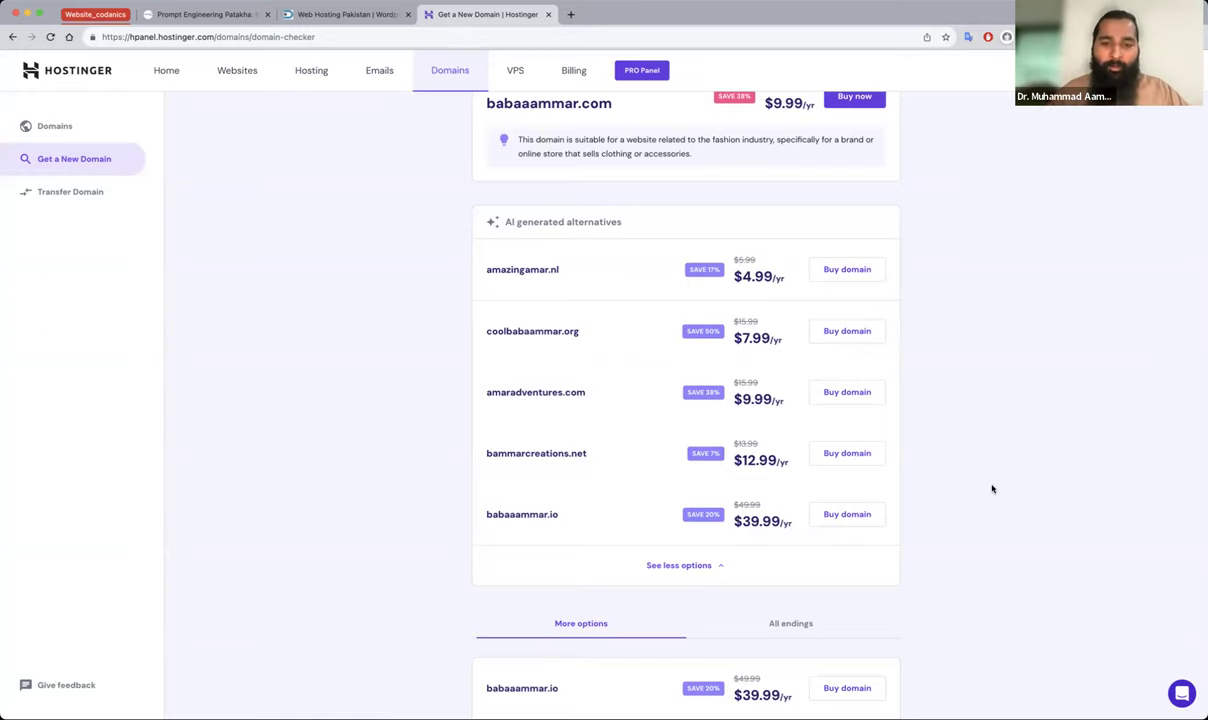
{"action": "scroll", "coordinate": [992, 488], "scroll_direction": "down", "scroll_amount": 6}
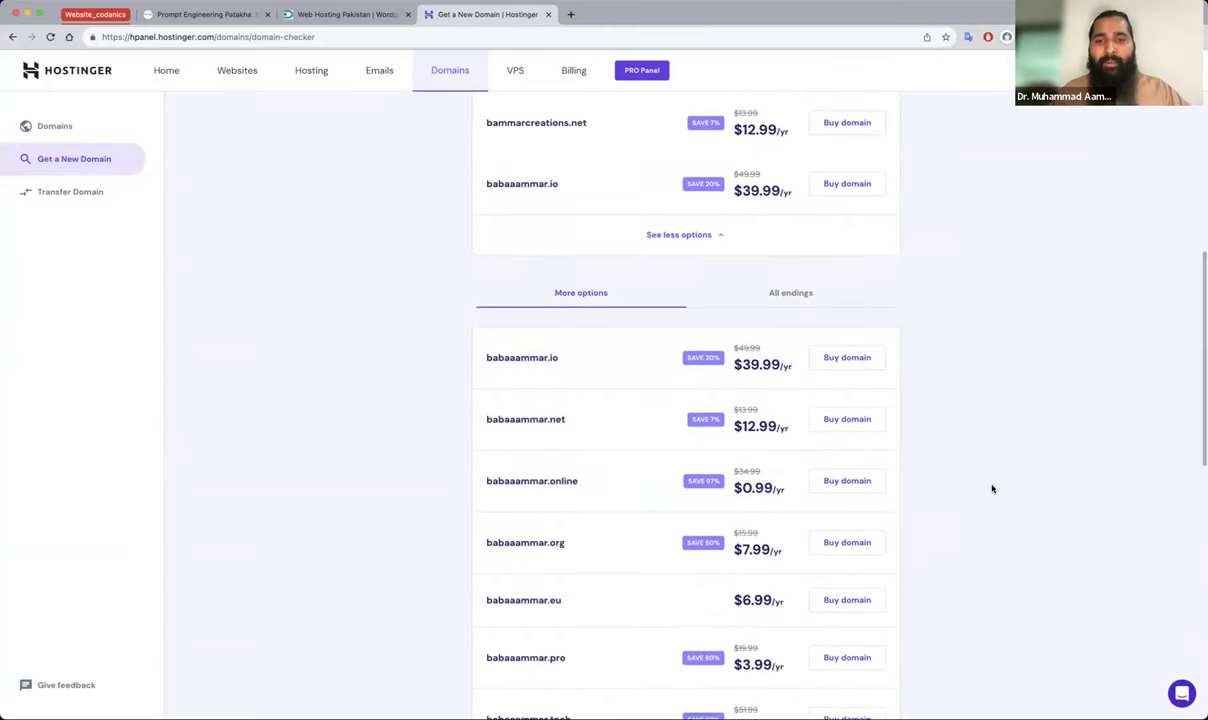
{"action": "scroll", "coordinate": [992, 488], "scroll_direction": "up", "scroll_amount": 10}
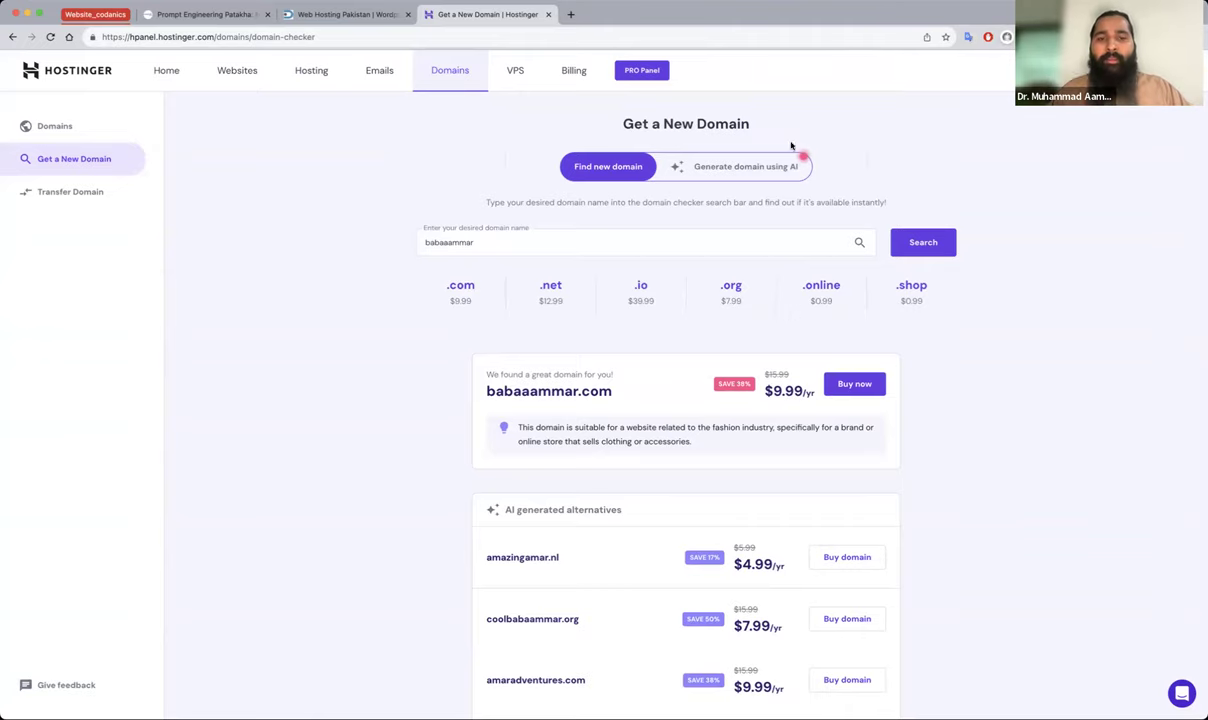
Review VPS plans and billing subscriptions, highlighting desi-code.com's $16.17 domain renewal
{"action": "left_click", "coordinate": [513, 72]}
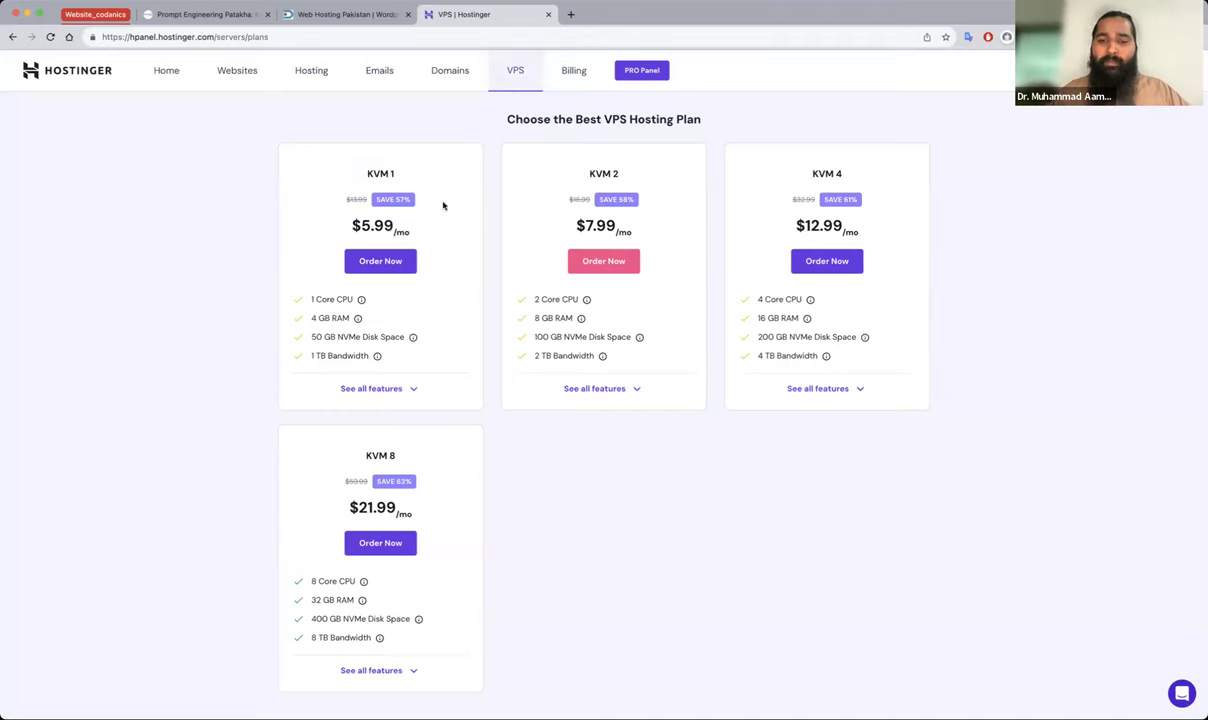
{"action": "left_click", "coordinate": [574, 72]}
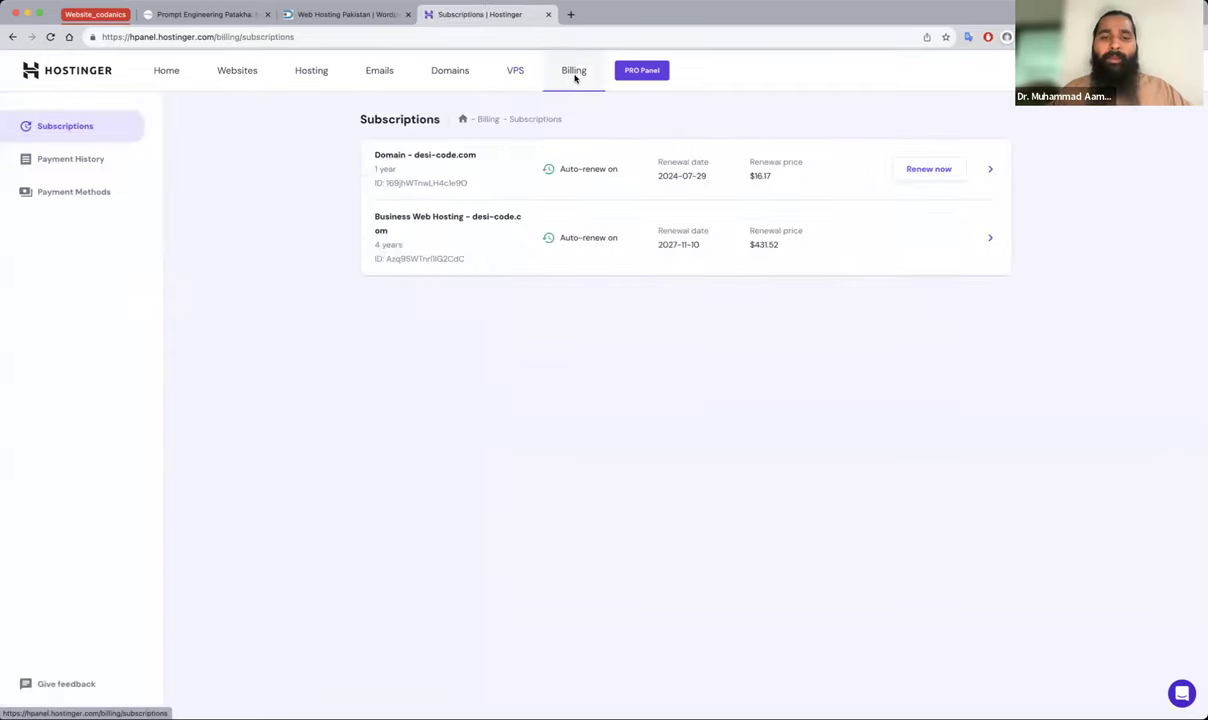
{"action": "left_click", "coordinate": [507, 73]}
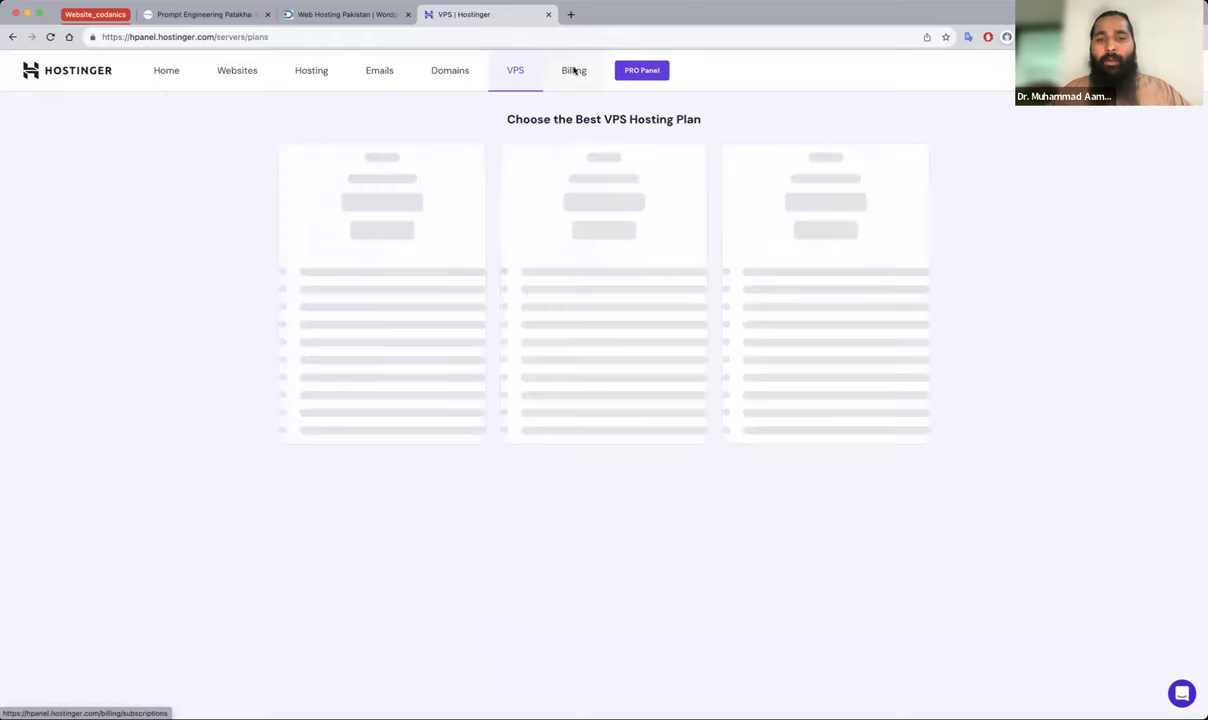
{"action": "left_click", "coordinate": [574, 71]}
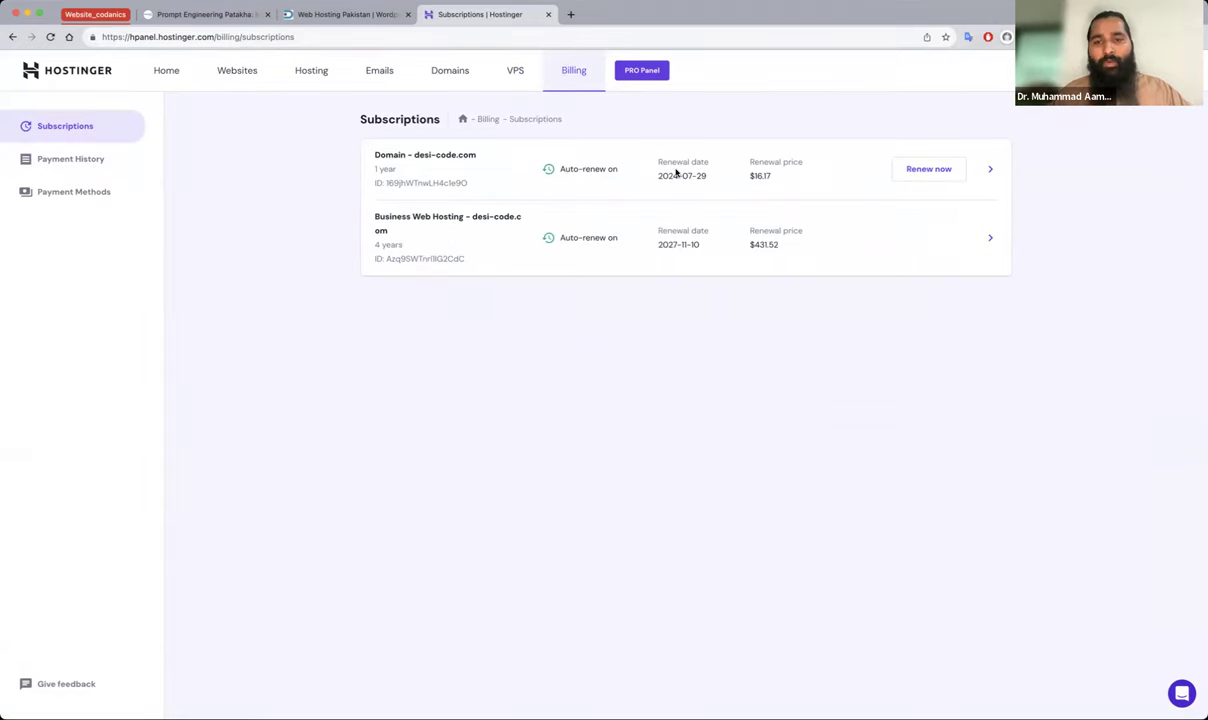
{"action": "left_click_drag", "start_coordinate": [750, 176], "coordinate": [776, 178]}
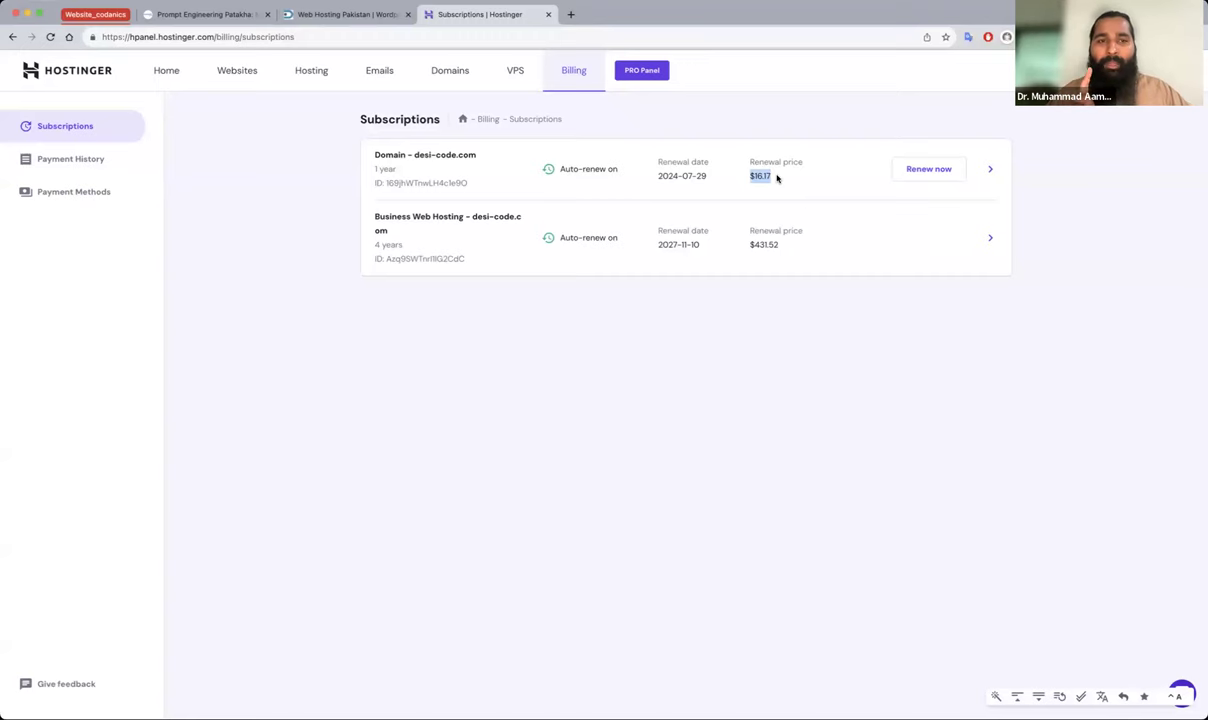
{"action": "left_click", "coordinate": [324, 20]}
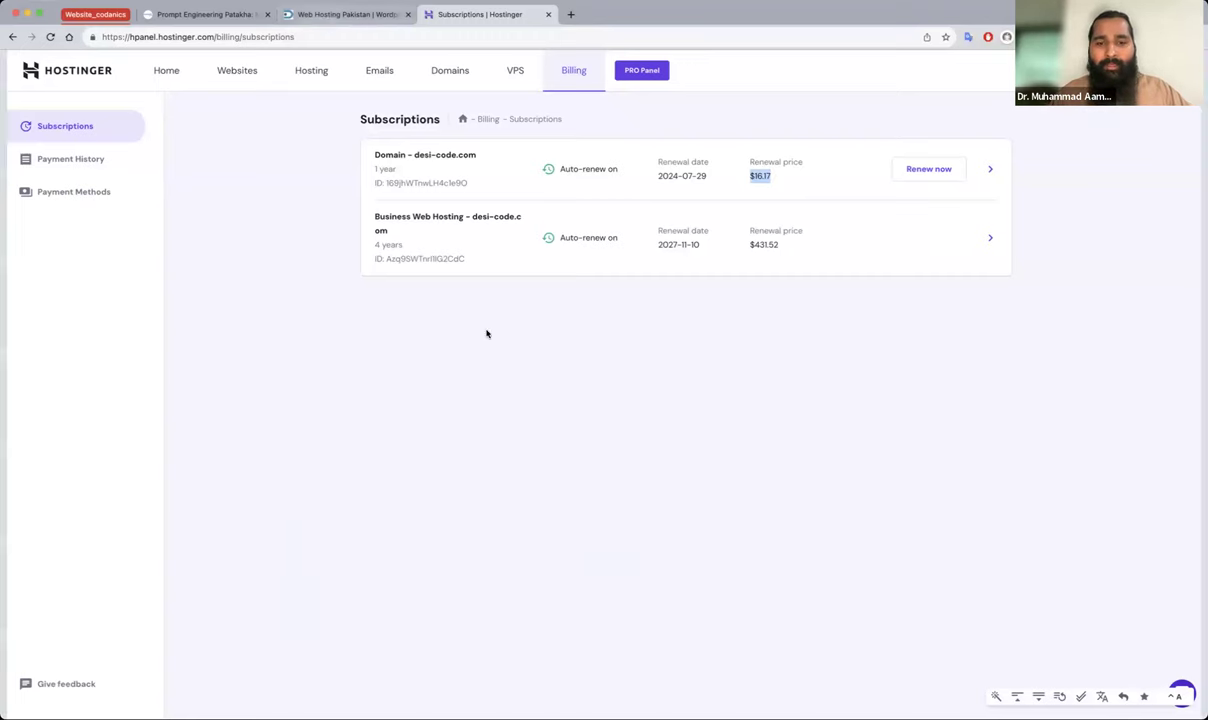
Compare Domain.pk's domain prices (.com at Rs. 3400/year), then return to Hostinger subscriptions
{"action": "left_click", "coordinate": [426, 108]}
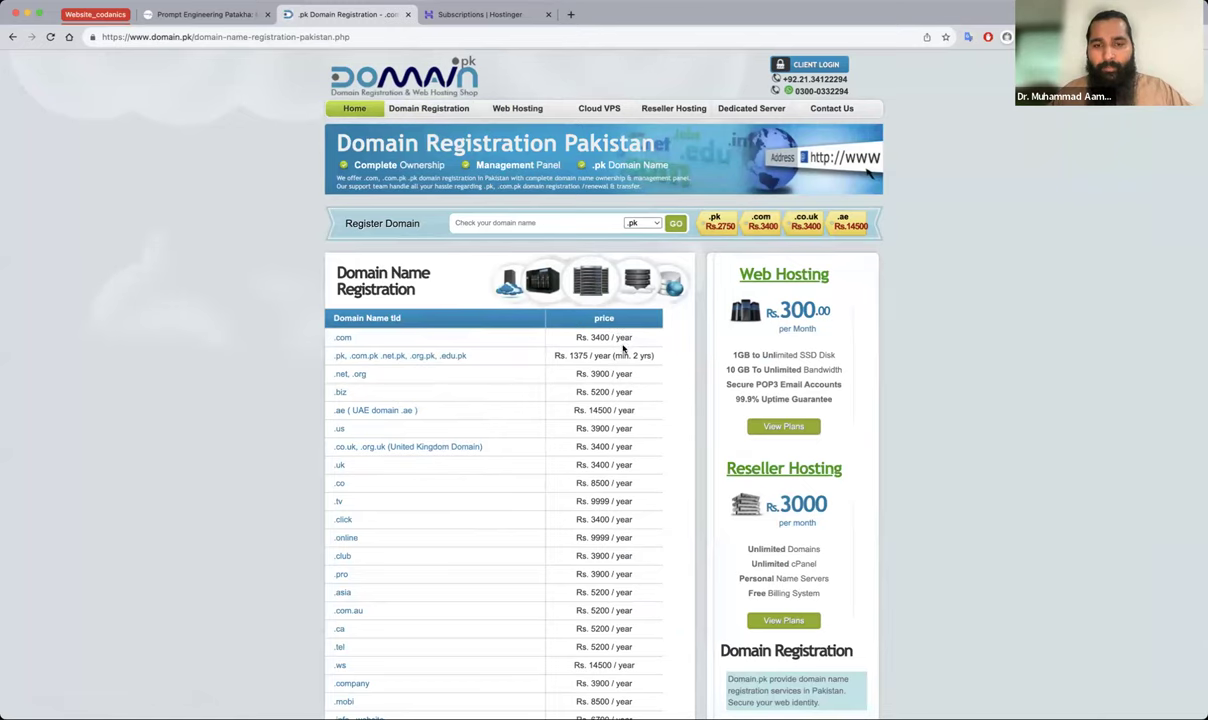
{"action": "left_click", "coordinate": [445, 15]}
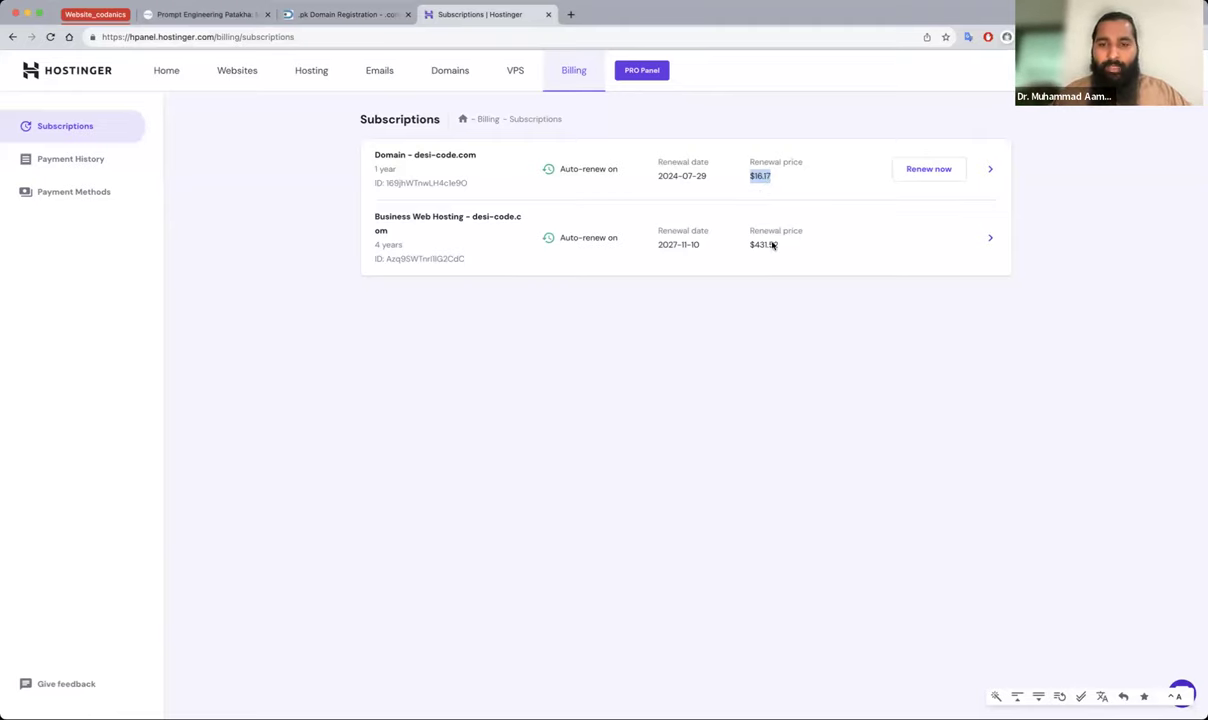
Highlight the $431.52 Business Web Hosting renewal price and open the account menu
{"action": "left_click_drag", "start_coordinate": [776, 245], "coordinate": [749, 245]}
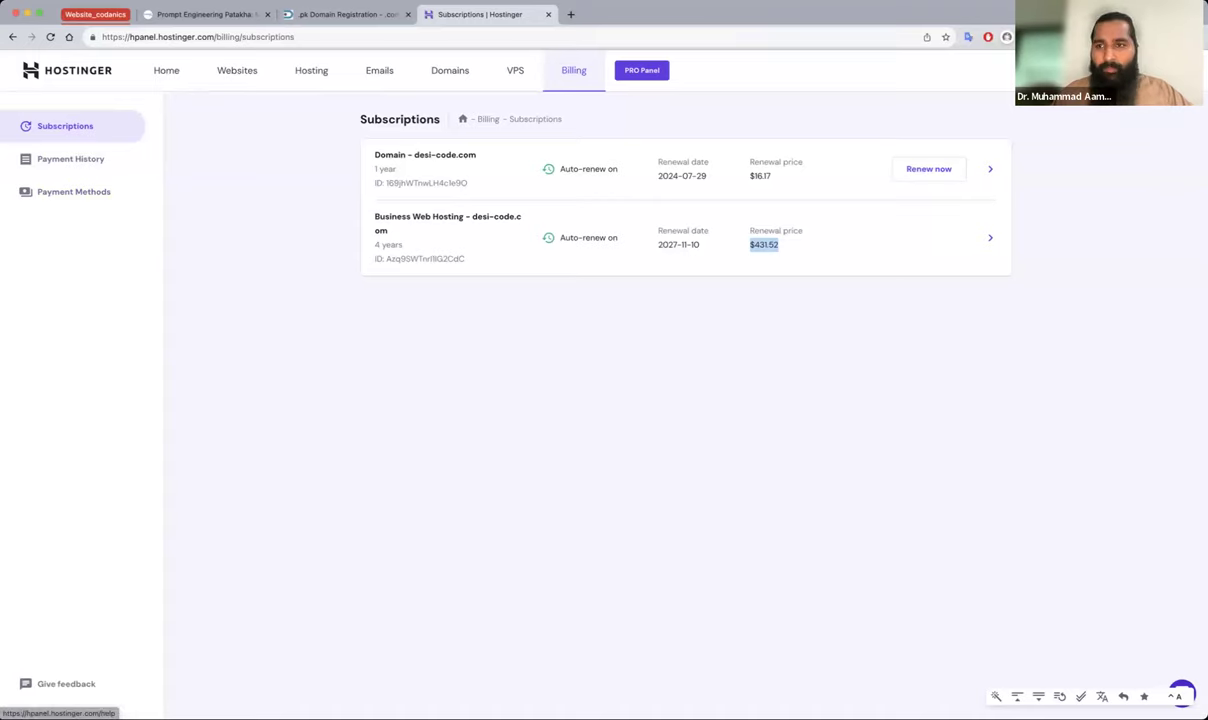
{"action": "left_click", "coordinate": [1180, 70]}
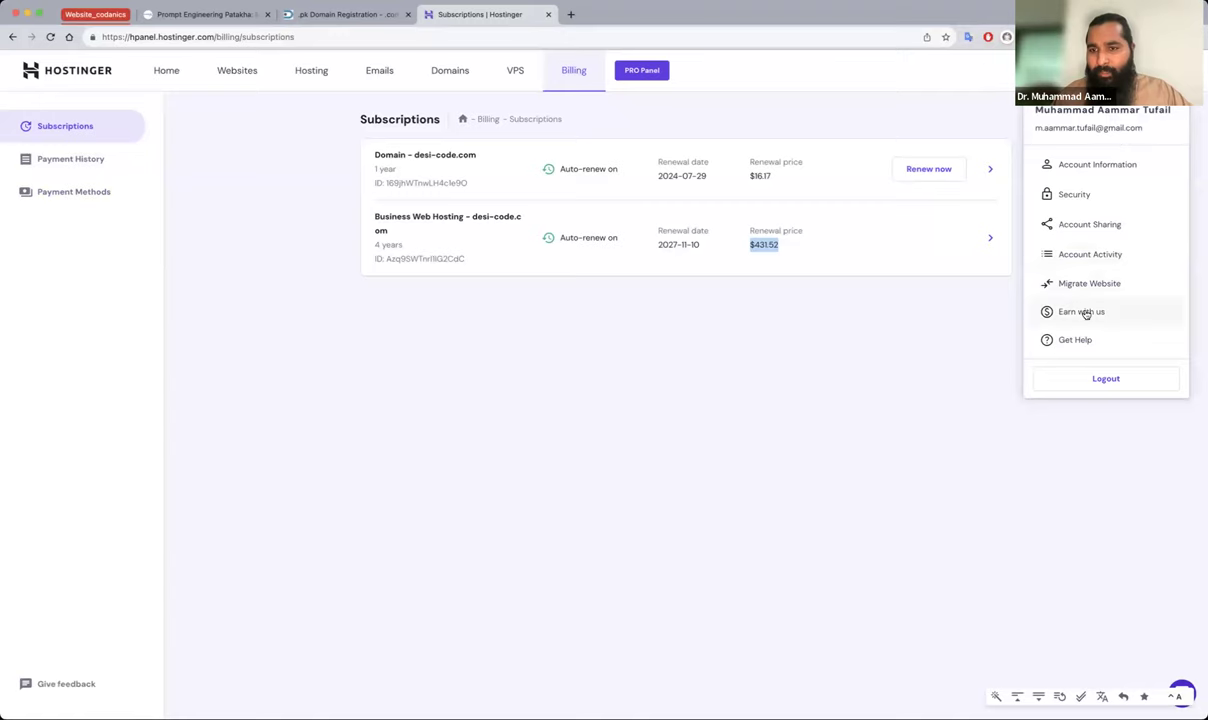
On Referrals, note the $22 pending rewards and copy the referral link, leaving payout unset
{"action": "left_click", "coordinate": [1084, 312]}
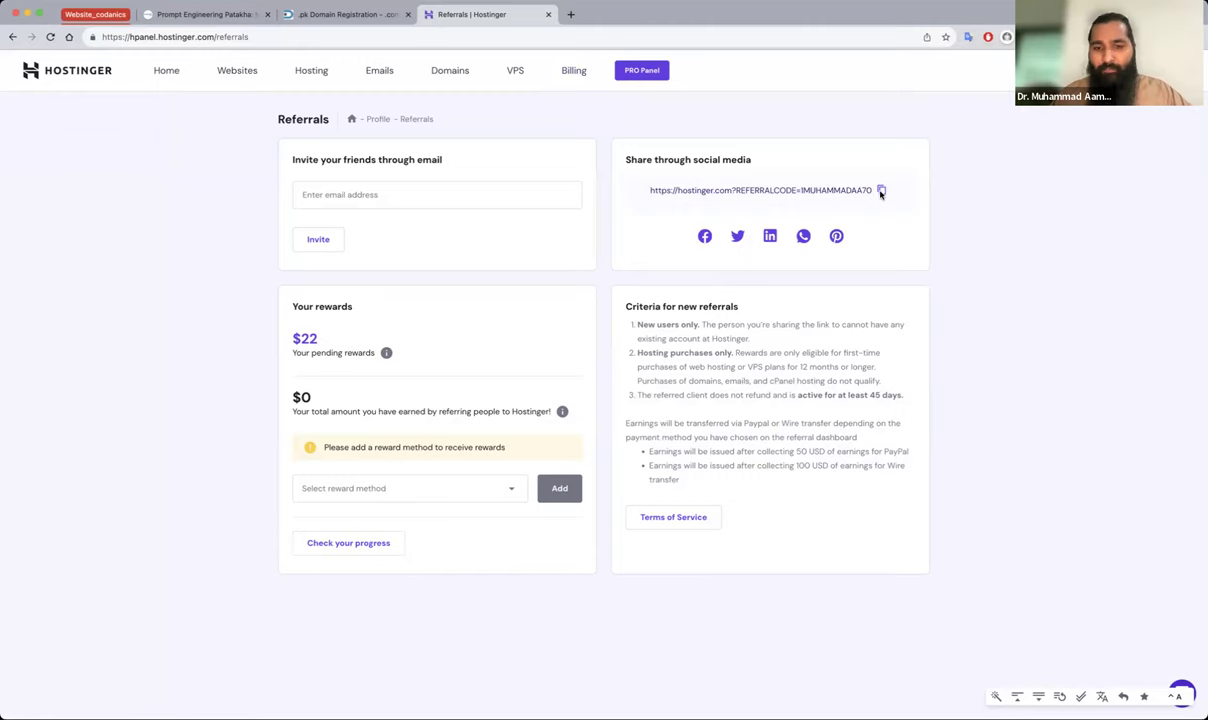
{"action": "left_click_drag", "start_coordinate": [318, 340], "coordinate": [280, 343]}
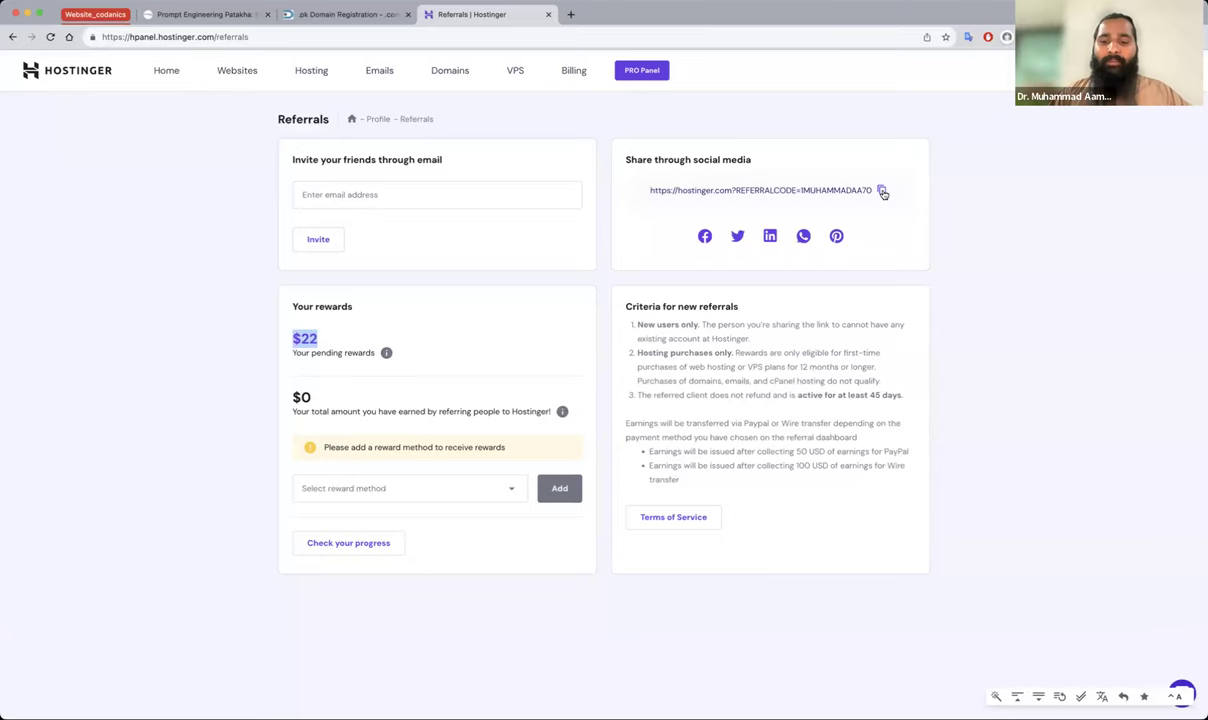
{"action": "left_click", "coordinate": [882, 191]}
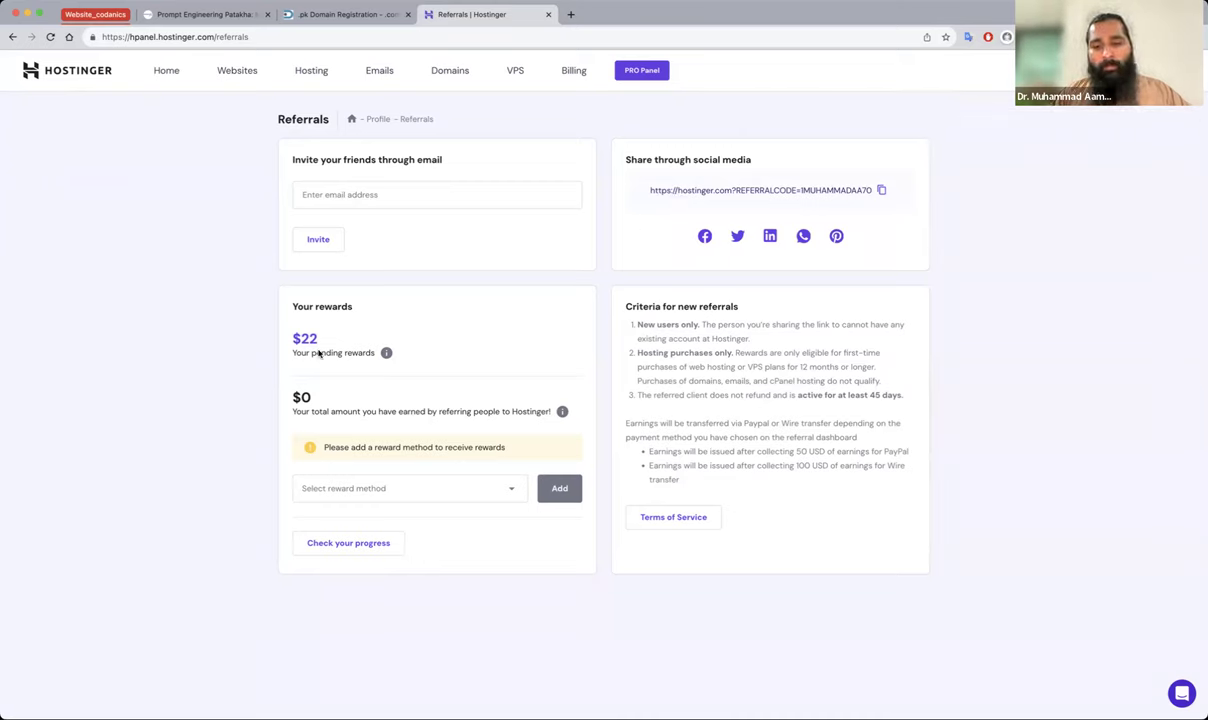
{"action": "left_click", "coordinate": [402, 488]}
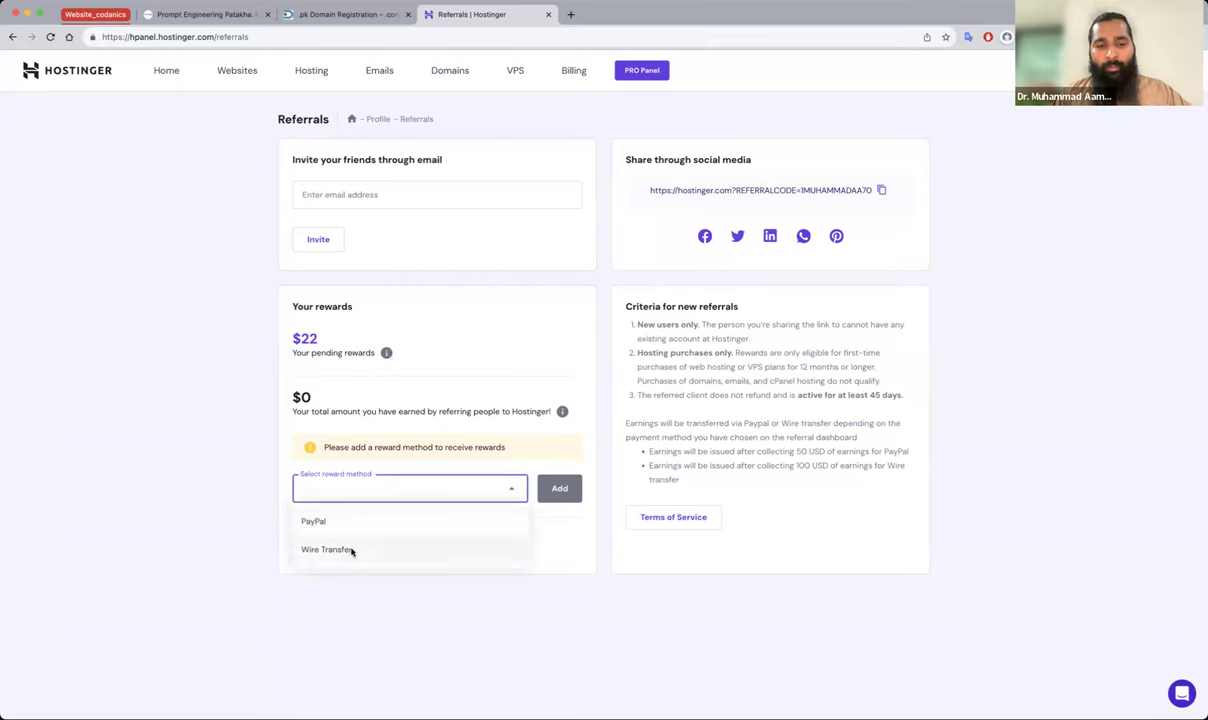
{"action": "left_click", "coordinate": [673, 601]}
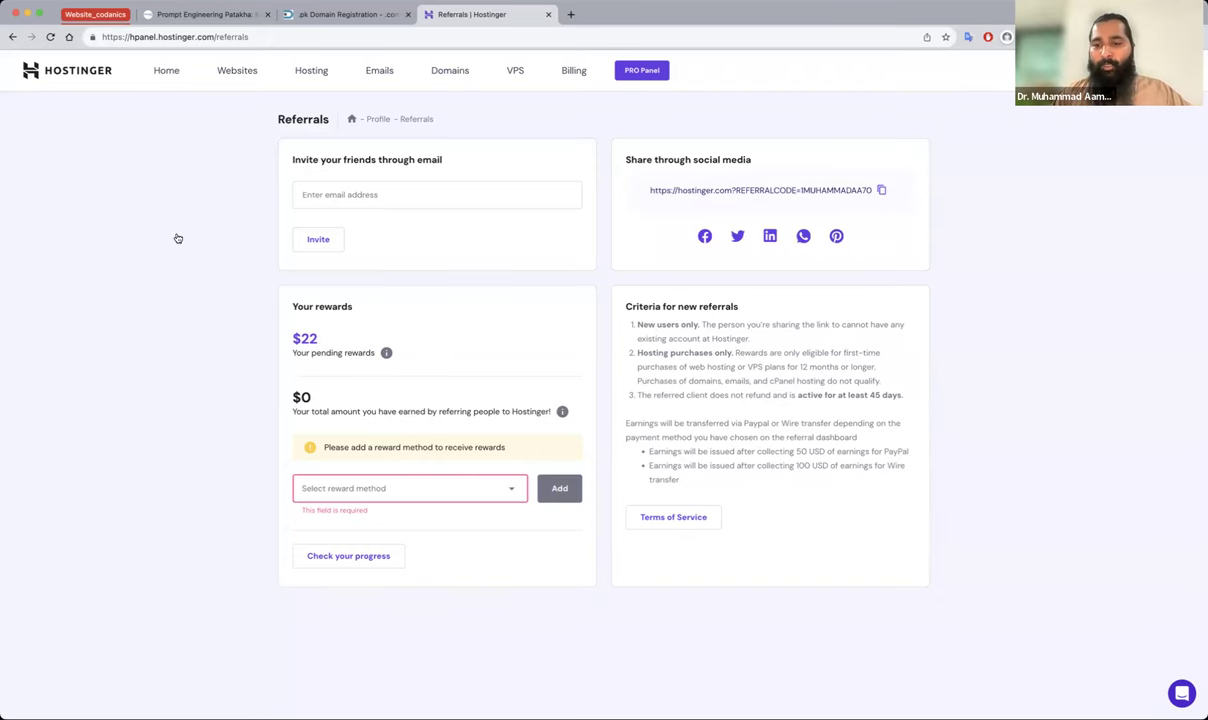
{"action": "left_click", "coordinate": [166, 74]}
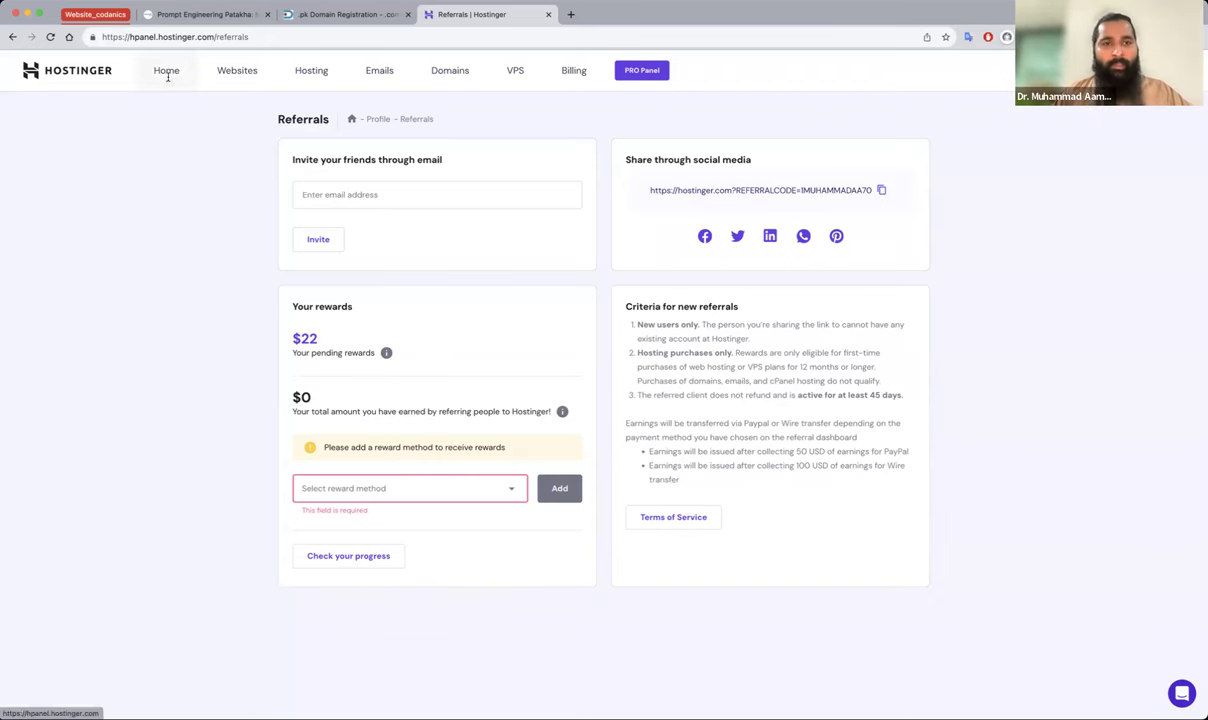
Open the desi-code.com hosting dashboard from Websites, review it, and launch its WordPress admin
{"action": "left_click", "coordinate": [237, 72]}
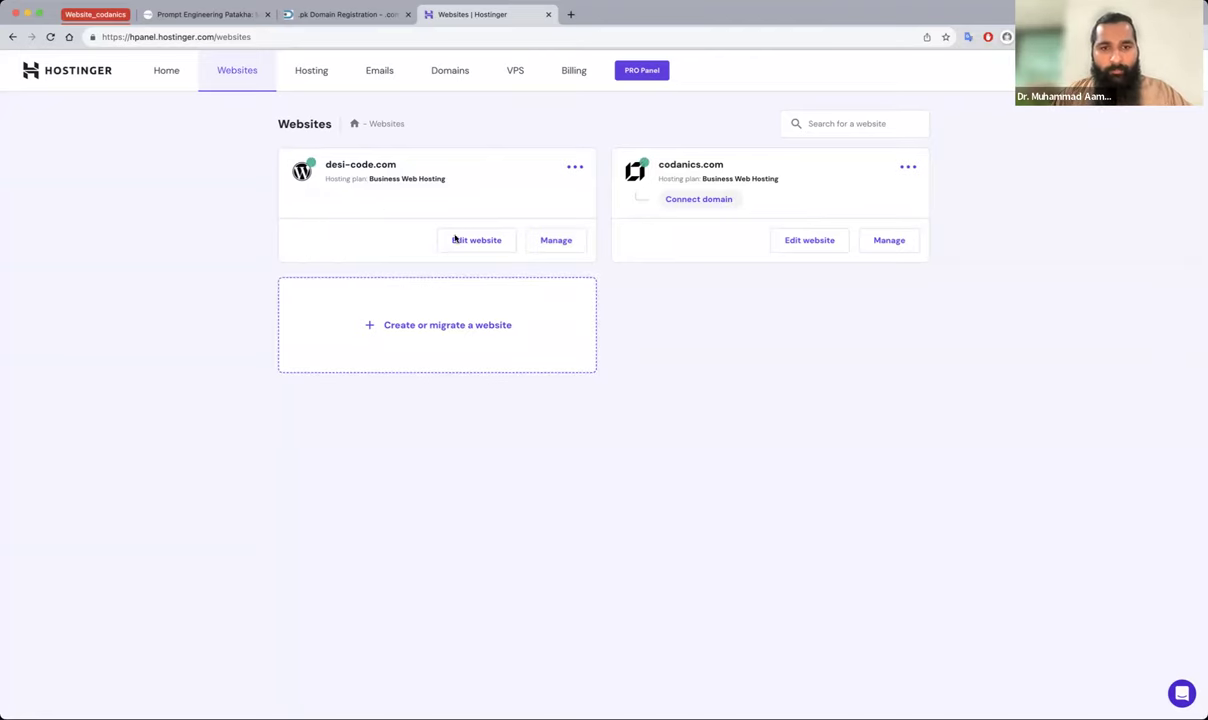
{"action": "left_click", "coordinate": [549, 241]}
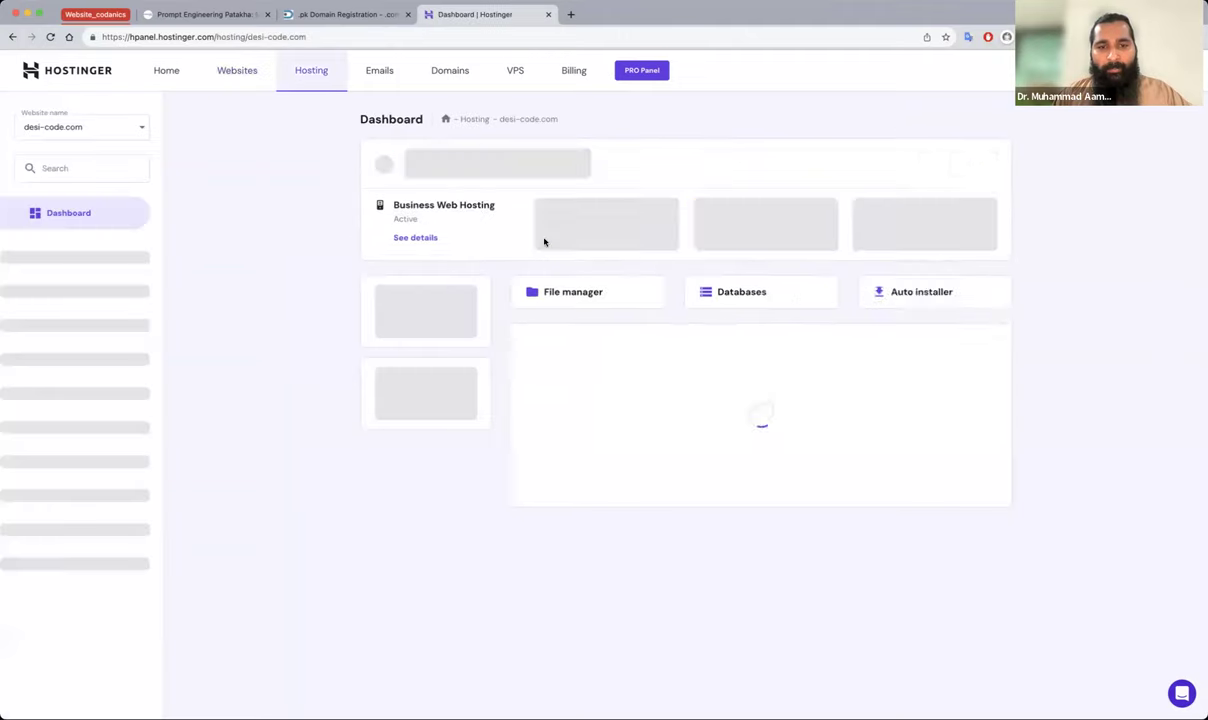
{"action": "scroll", "coordinate": [798, 388], "scroll_direction": "down", "scroll_amount": 3}
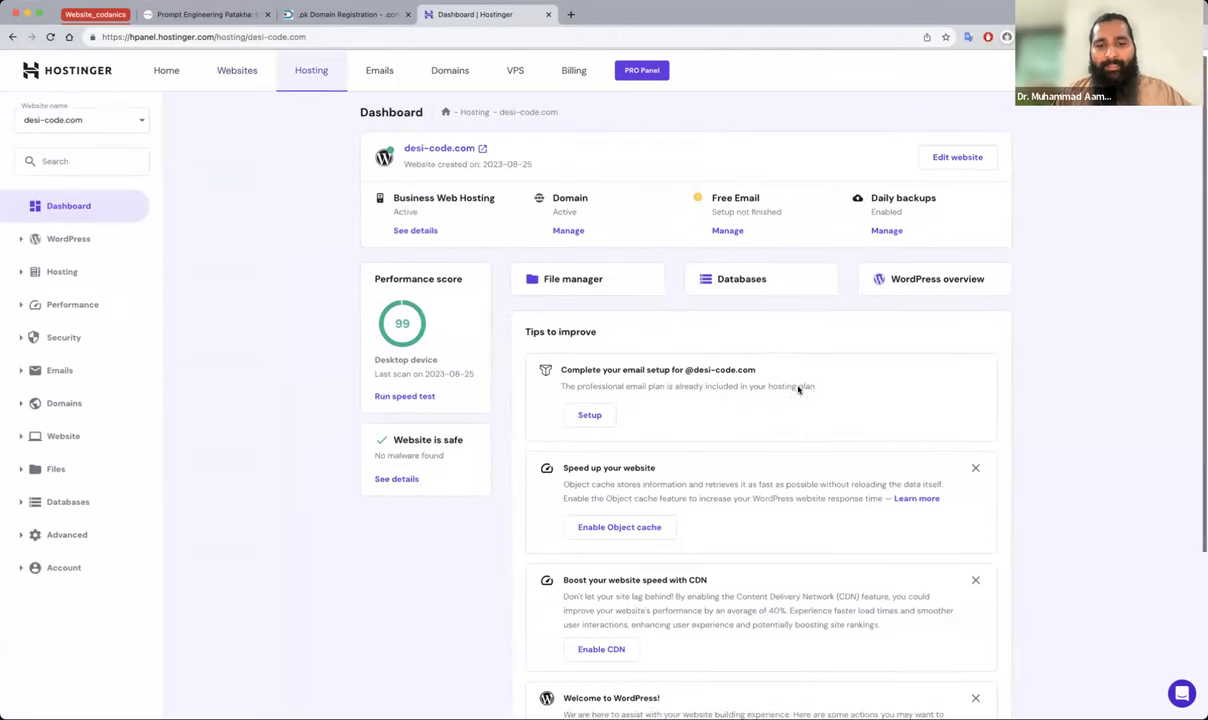
{"action": "scroll", "coordinate": [798, 390], "scroll_direction": "down", "scroll_amount": 2}
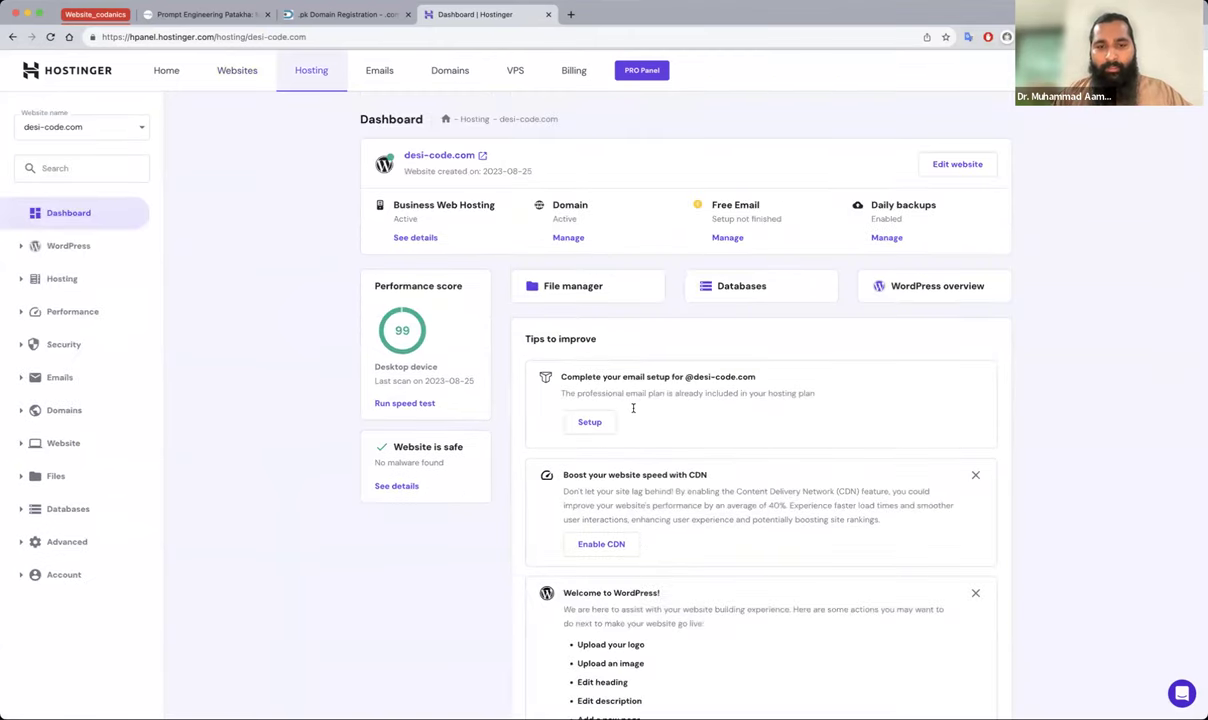
{"action": "scroll", "coordinate": [714, 388], "scroll_direction": "down", "scroll_amount": 3}
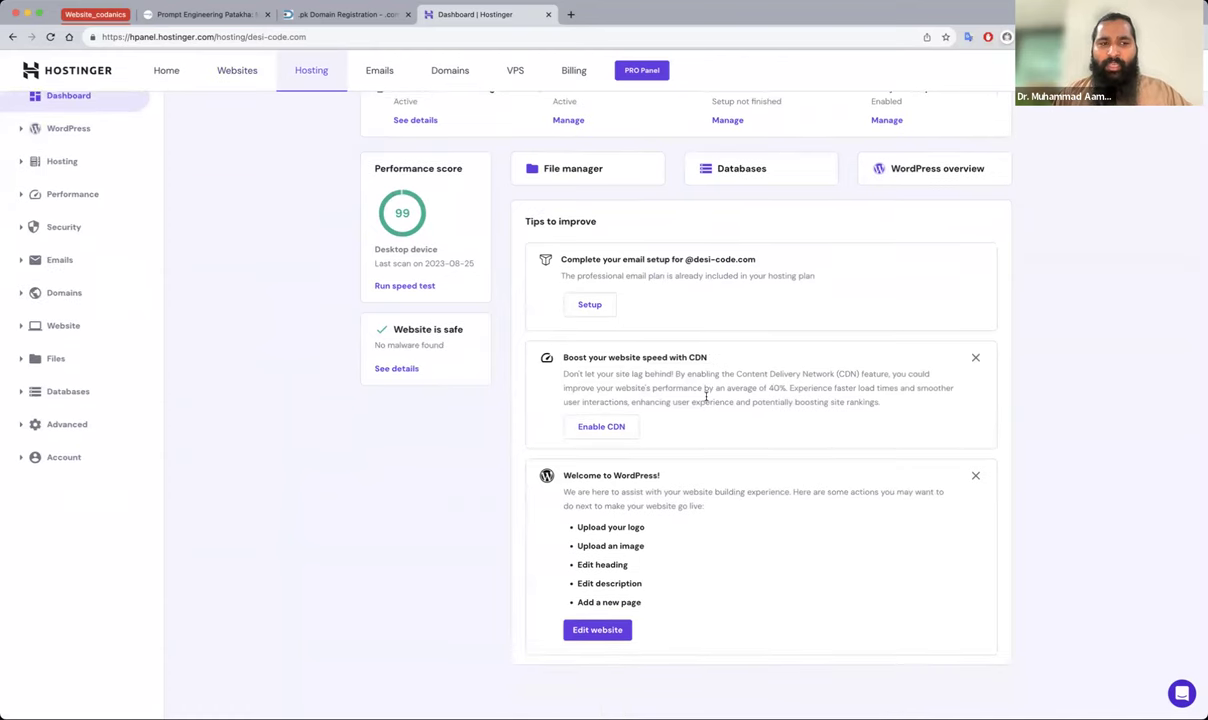
{"action": "scroll", "coordinate": [706, 396], "scroll_direction": "up", "scroll_amount": 3}
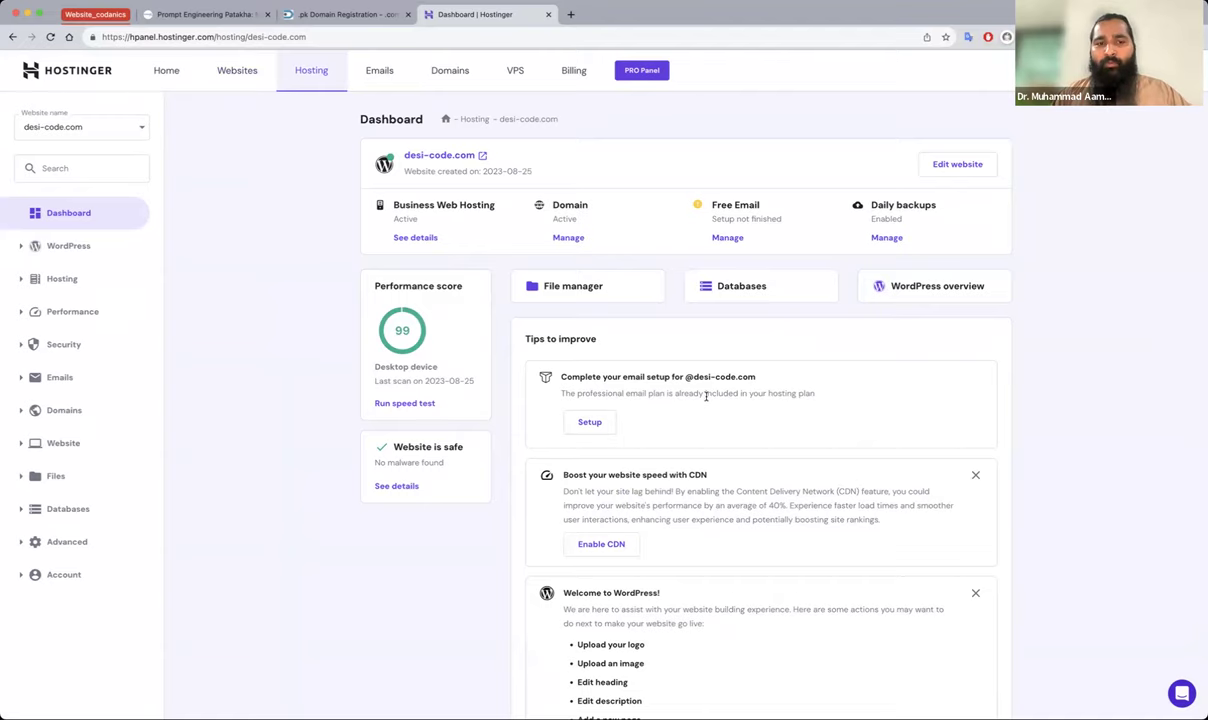
{"action": "left_click", "coordinate": [950, 163]}
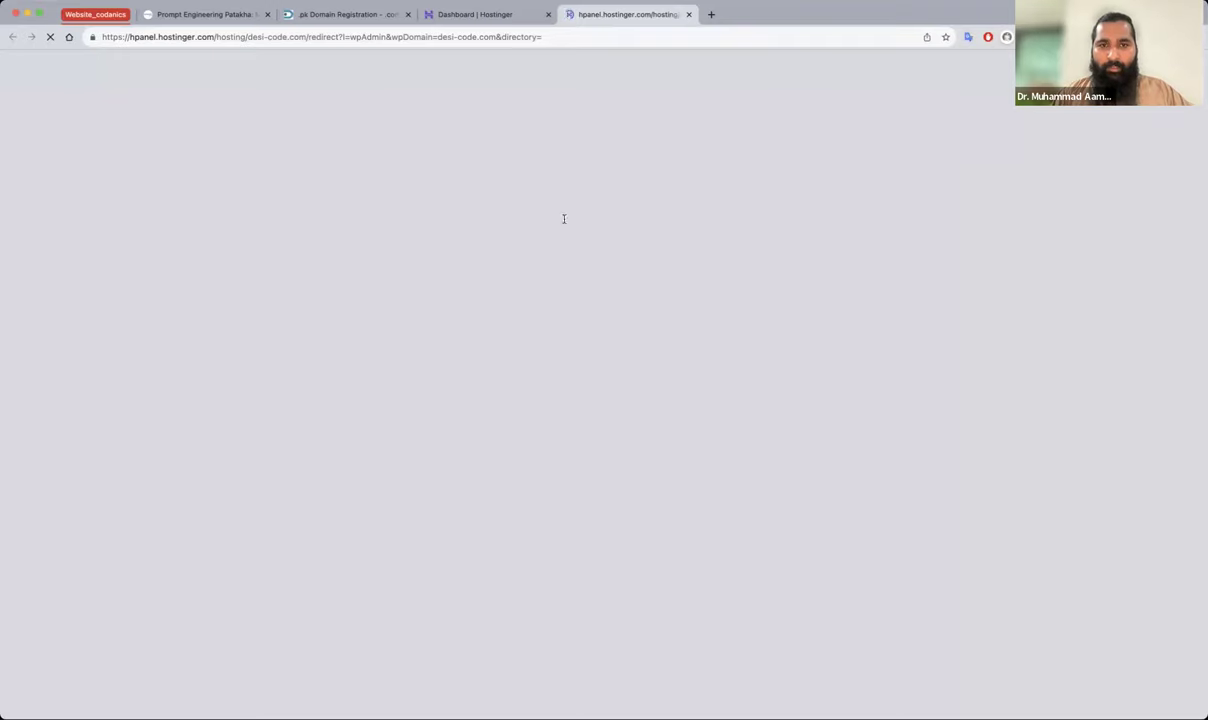
Move between the hPanel Websites tab and the redirect tab until the desi-code.com WordPress Dashboard loads
{"action": "left_click", "coordinate": [477, 14]}
{"action": "left_click", "coordinate": [240, 72]}
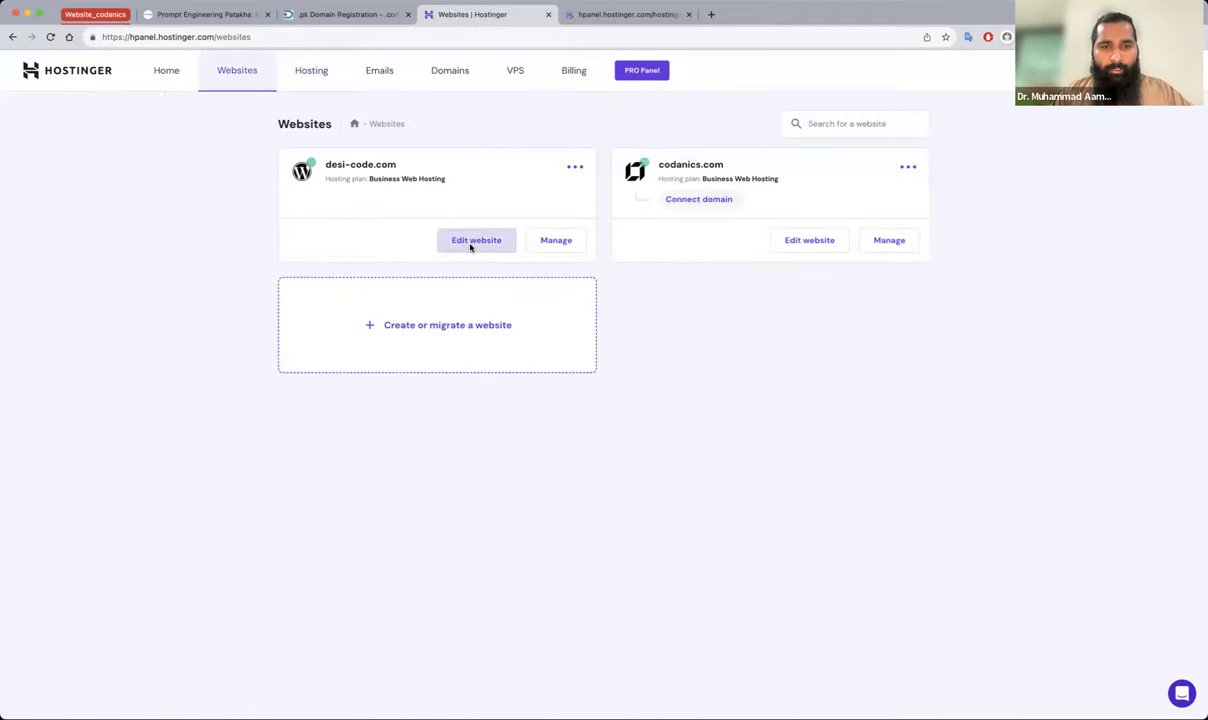
{"action": "left_click", "coordinate": [593, 14]}
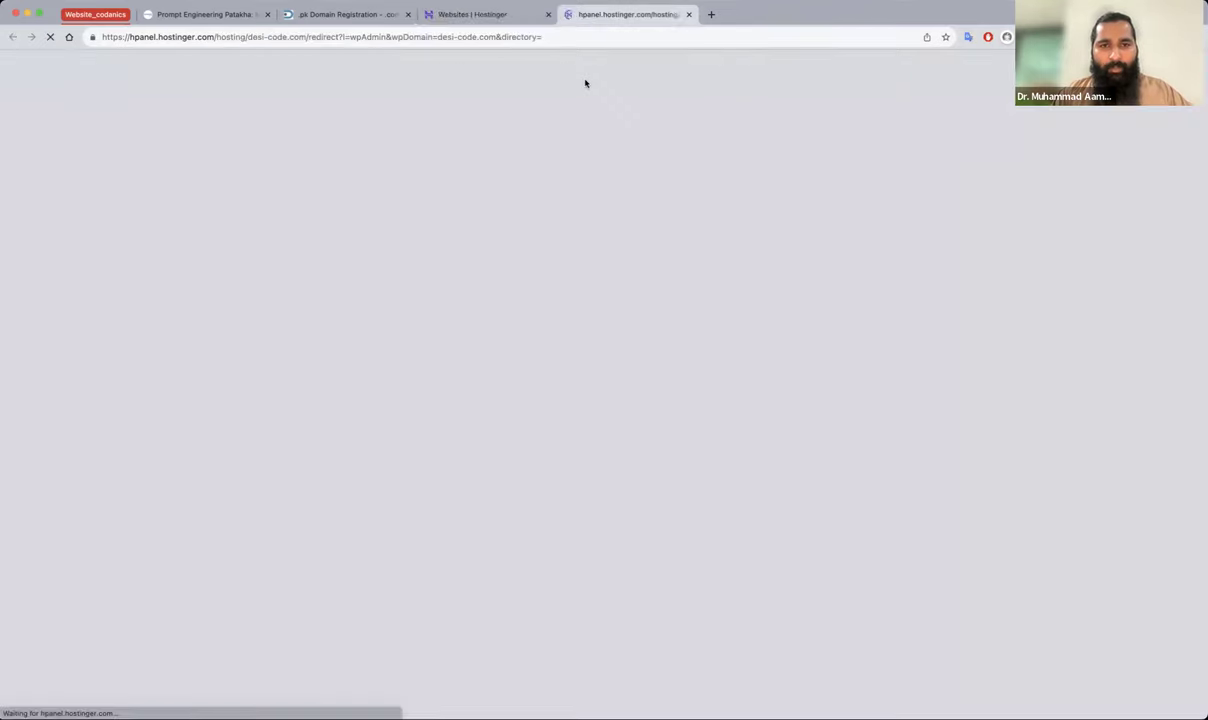
{"action": "left_click", "coordinate": [501, 15]}
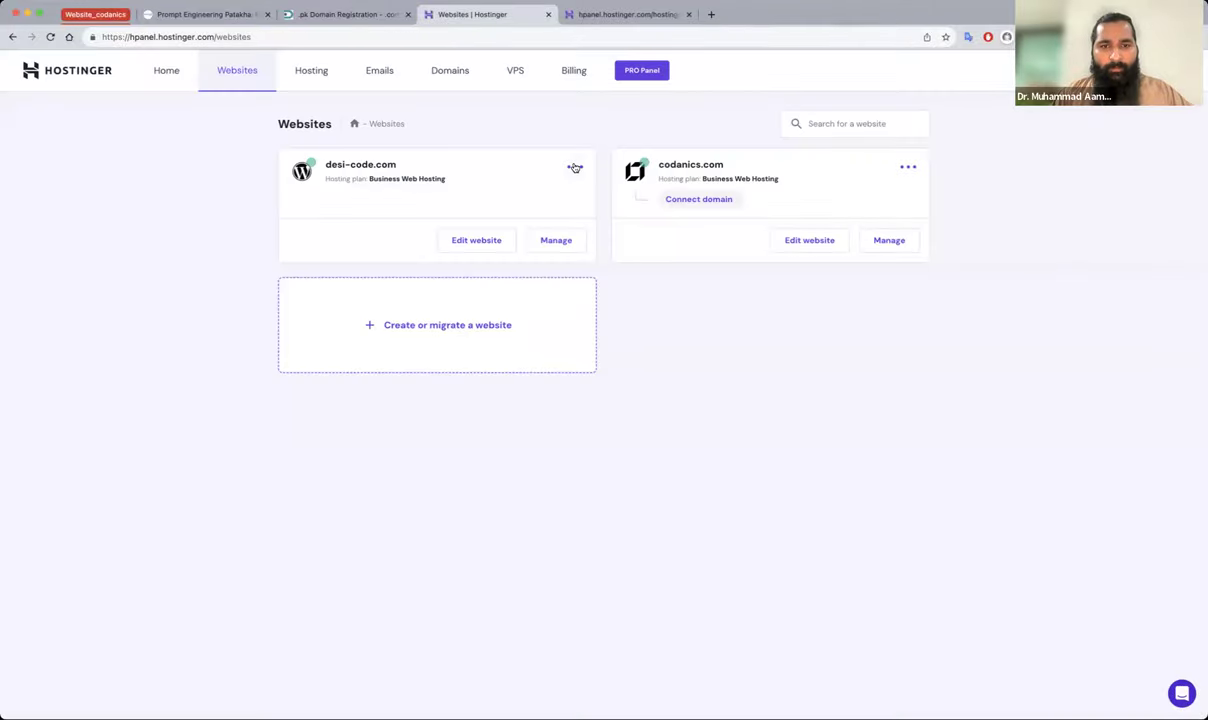
{"action": "left_click", "coordinate": [575, 168]}
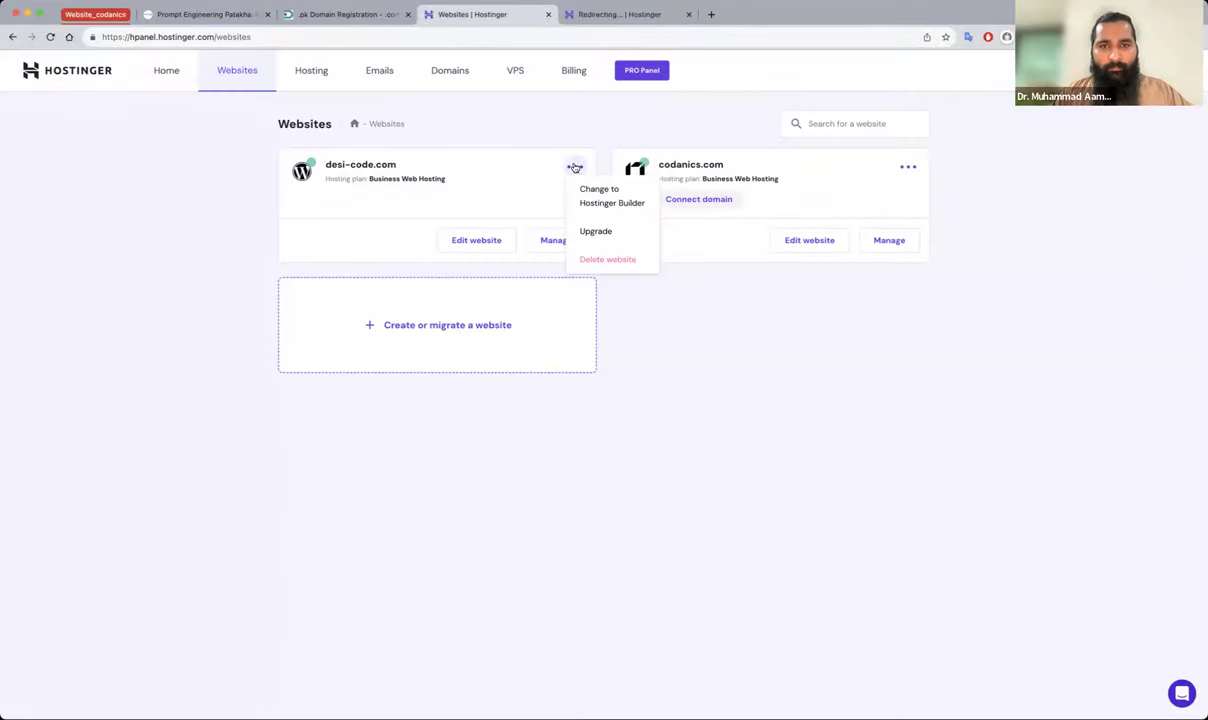
{"action": "left_click", "coordinate": [603, 24]}
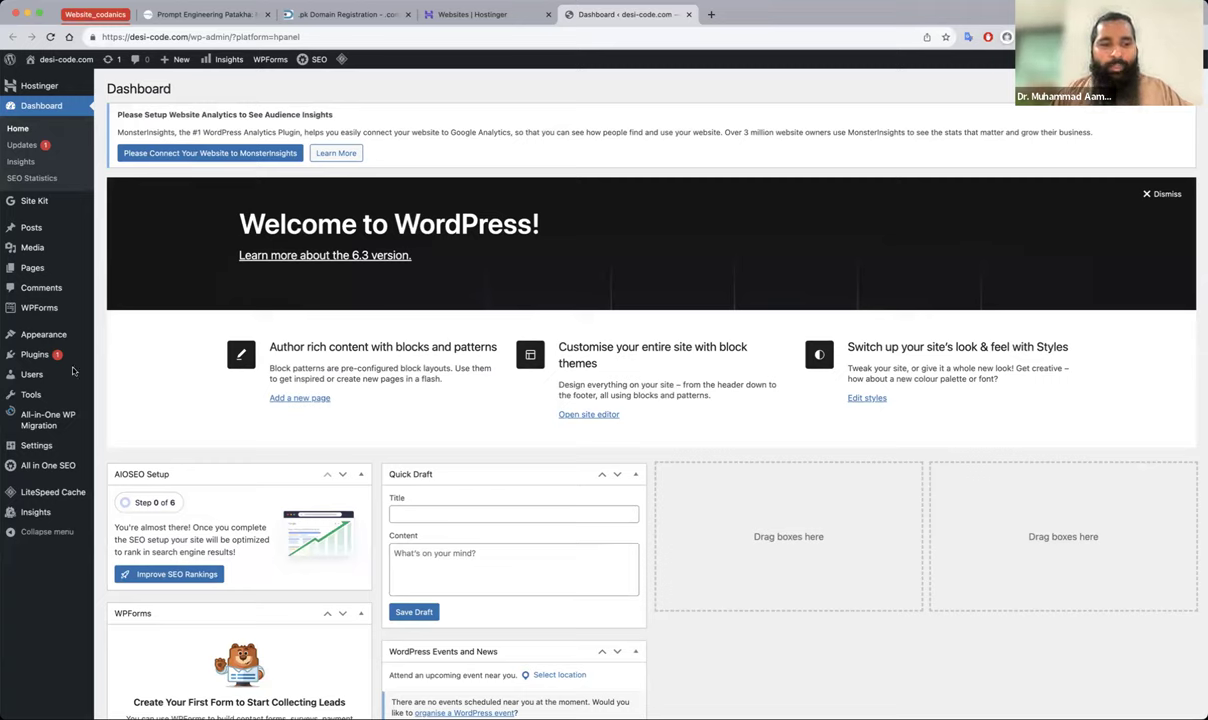
{"action": "mouse_move", "coordinate": [54, 362]}
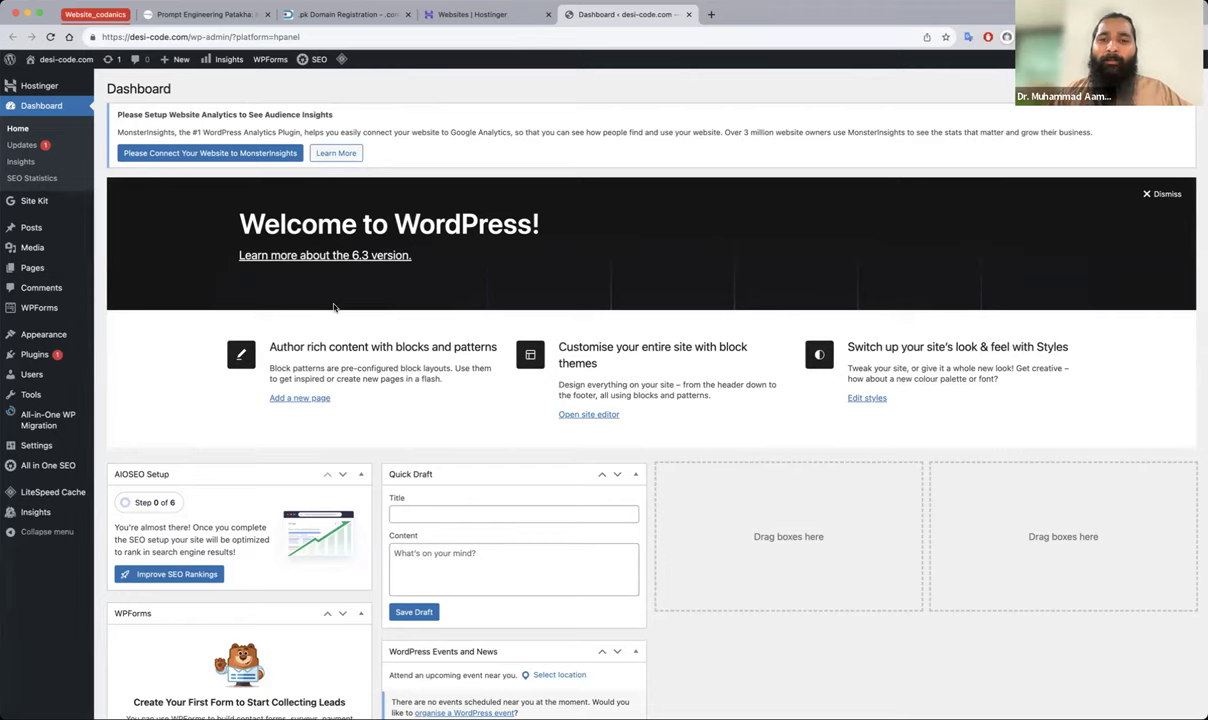
Switch desi-code.com to Hostinger Builder, accepting that subdomains and parked domains will stop working
{"action": "left_click", "coordinate": [688, 14]}
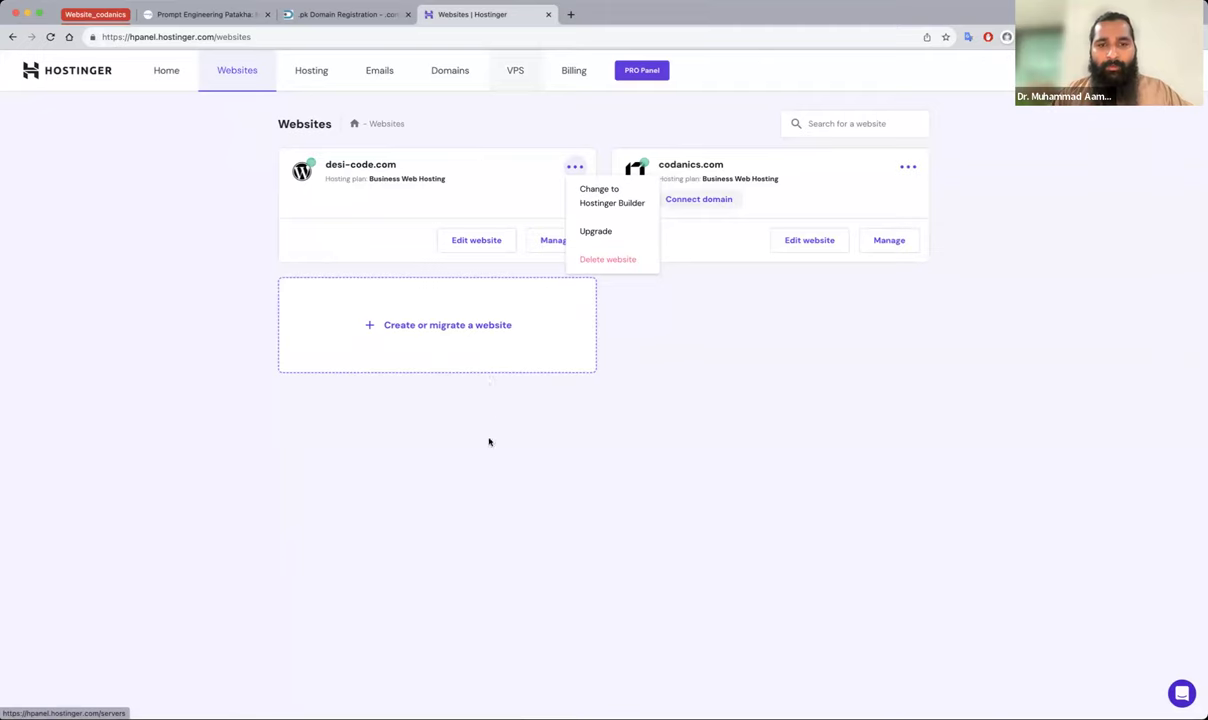
{"action": "left_click", "coordinate": [566, 165]}
{"action": "left_click", "coordinate": [574, 167]}
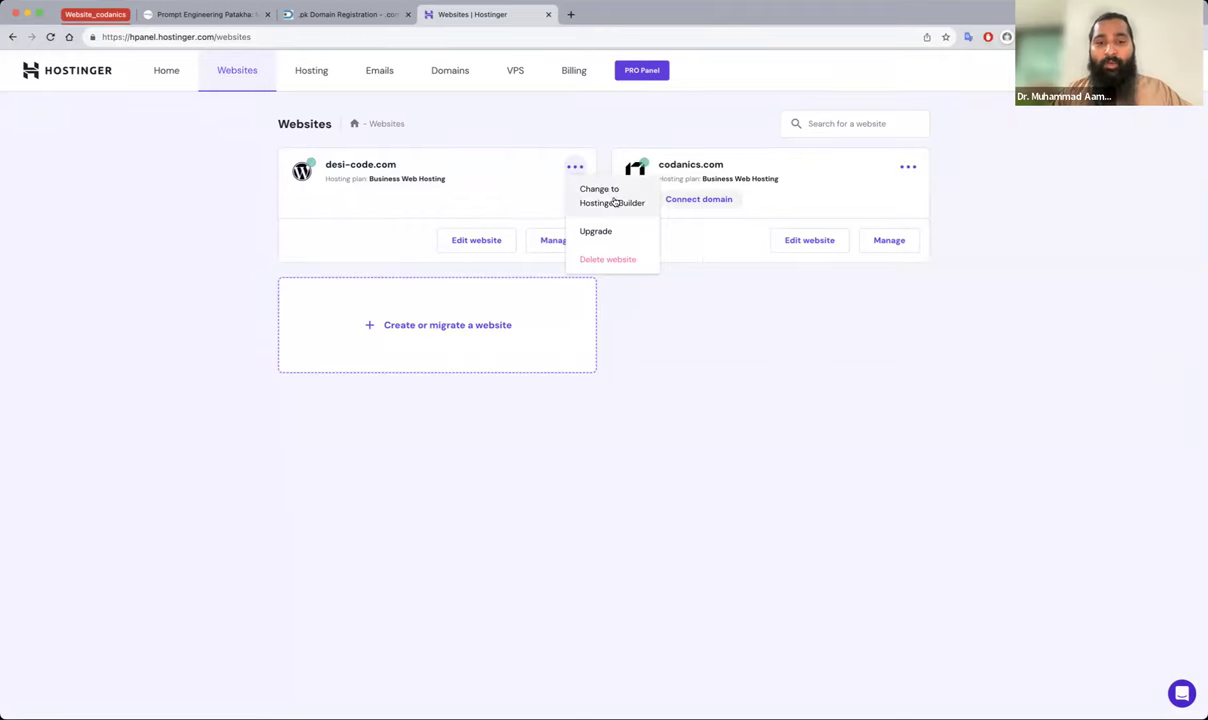
{"action": "left_click", "coordinate": [604, 193]}
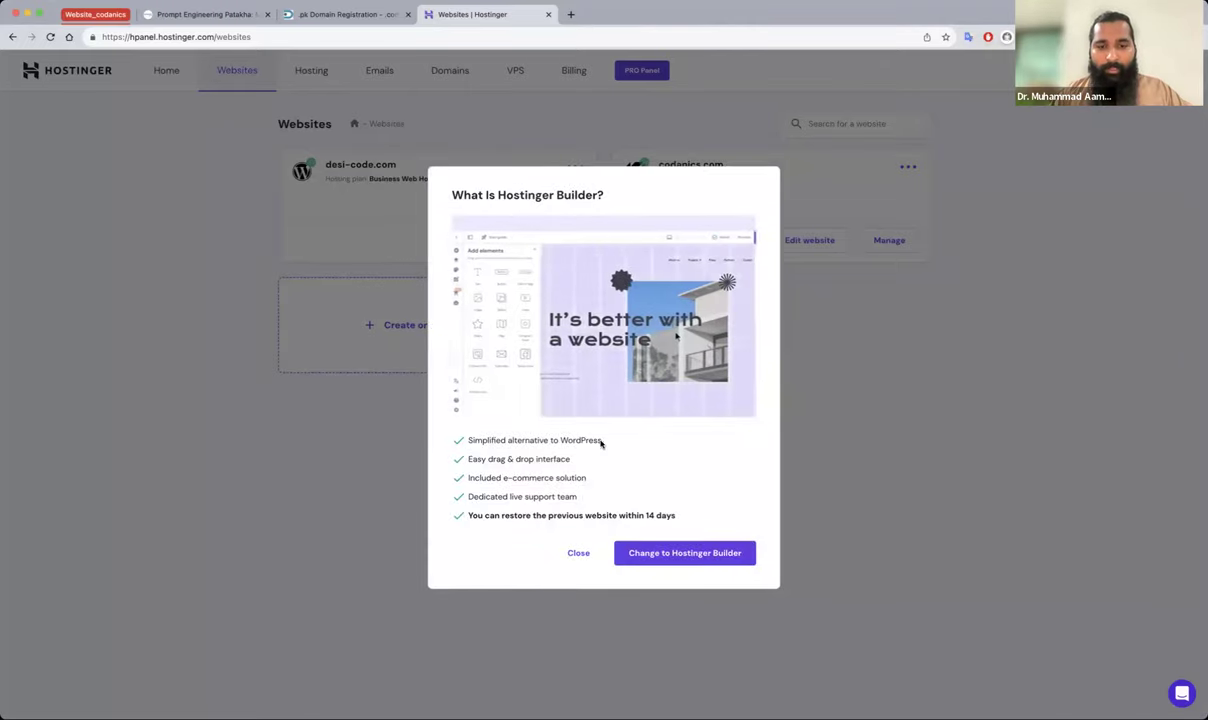
{"action": "left_click", "coordinate": [637, 556]}
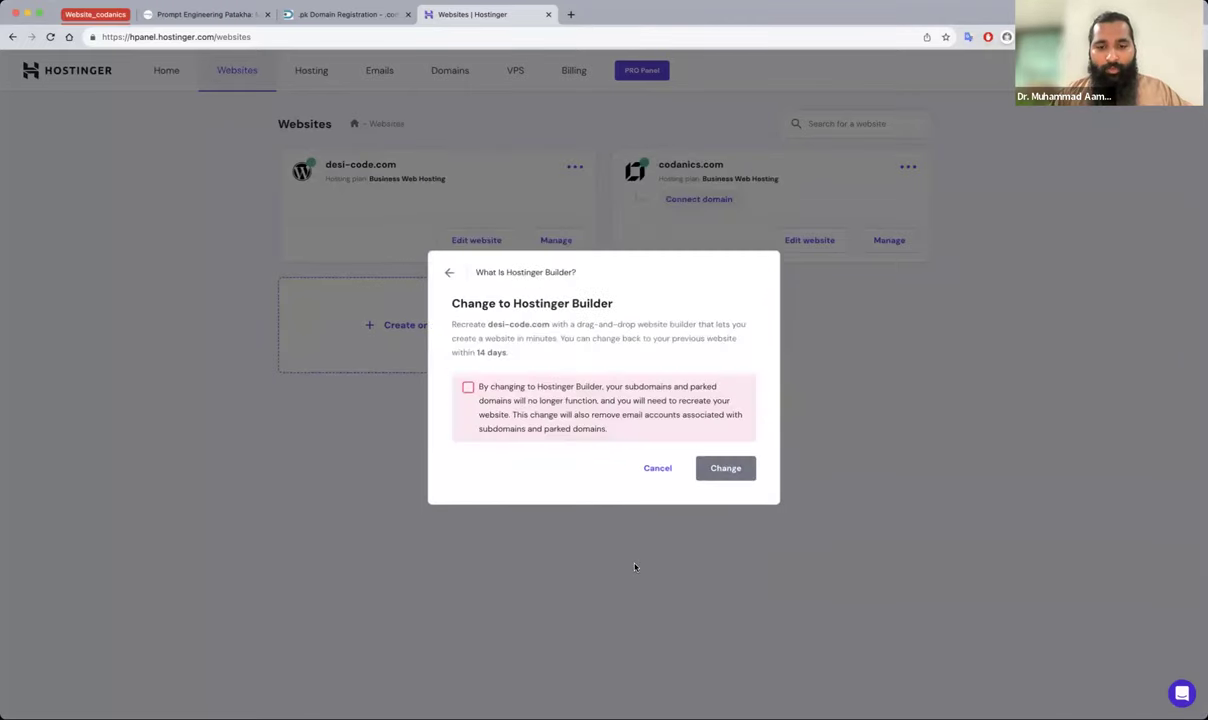
{"action": "left_click", "coordinate": [468, 387]}
{"action": "left_click", "coordinate": [720, 471]}
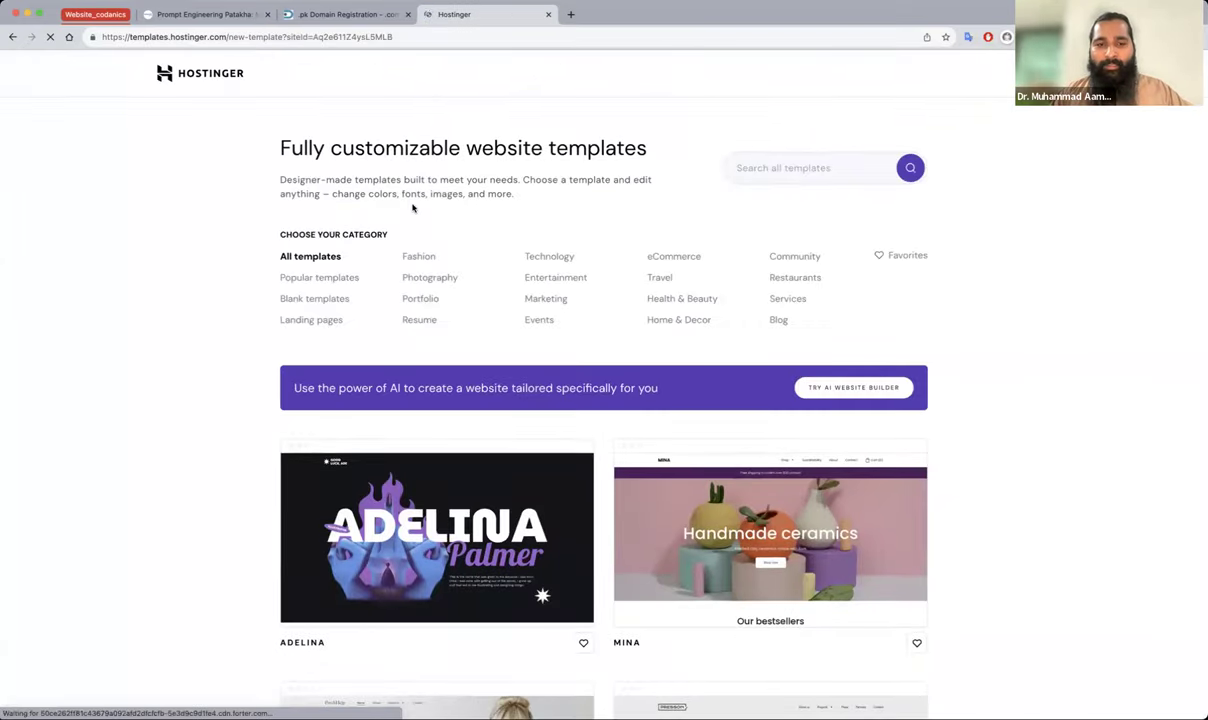
Scroll the template gallery to browse designs like Adelina, Mina, Dossenbach and Presson
{"action": "mouse_move", "coordinate": [668, 533]}
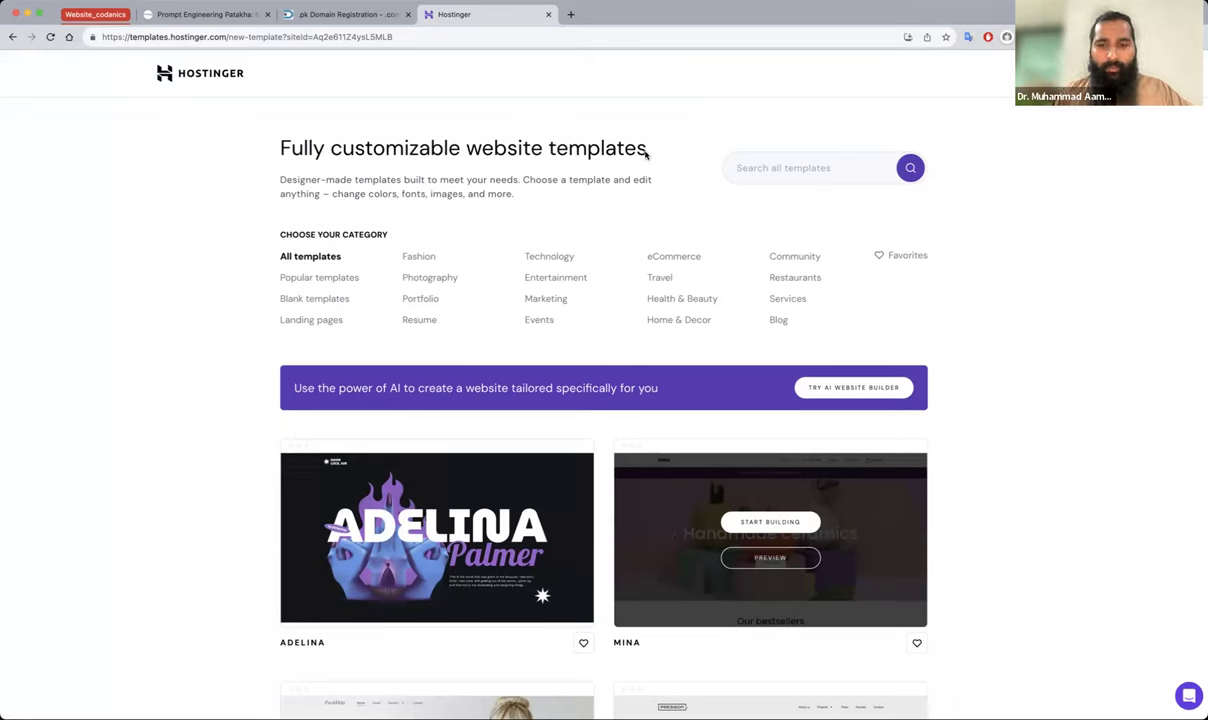
{"action": "scroll", "coordinate": [586, 517], "scroll_direction": "down", "scroll_amount": 3}
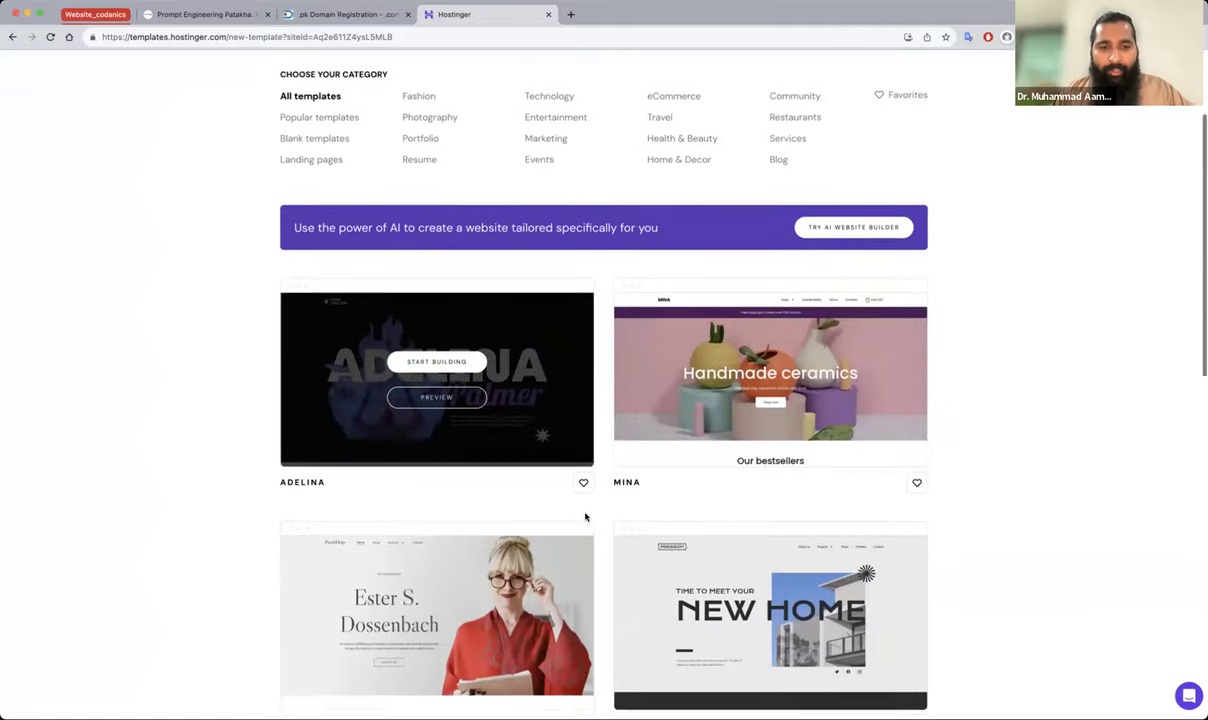
{"action": "scroll", "coordinate": [601, 243], "scroll_direction": "up", "scroll_amount": 3}
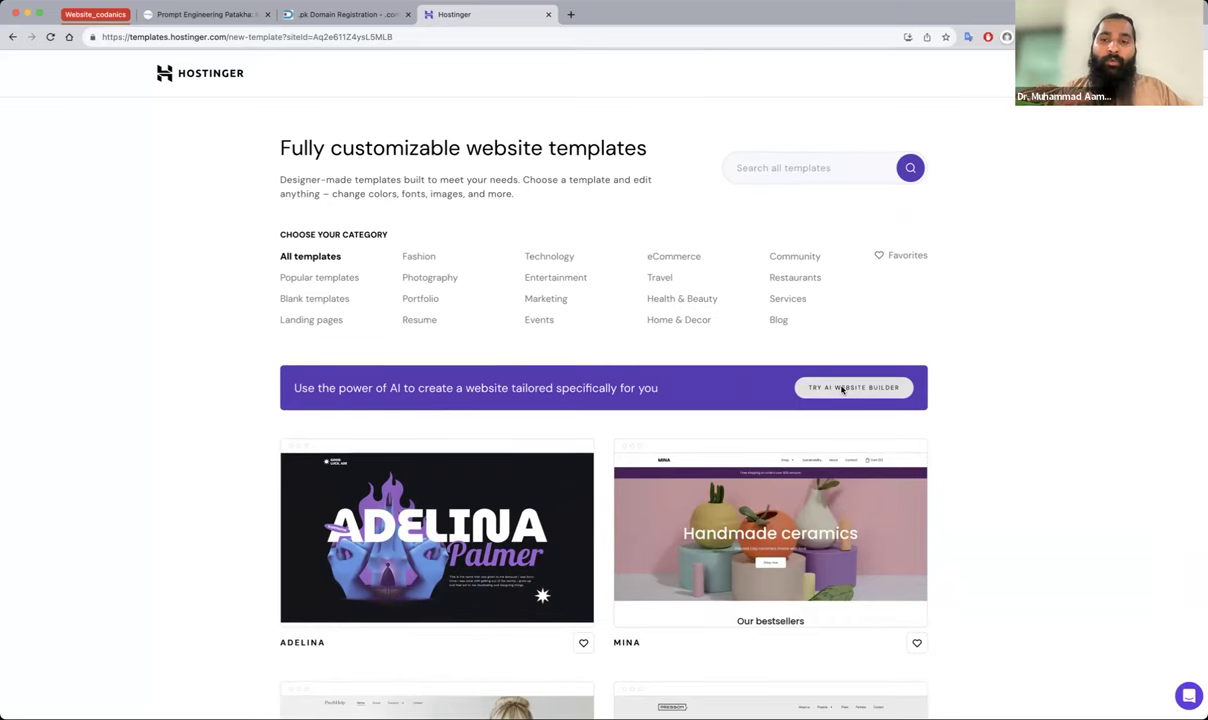
{"action": "scroll", "coordinate": [750, 500], "scroll_direction": "down", "scroll_amount": 5}
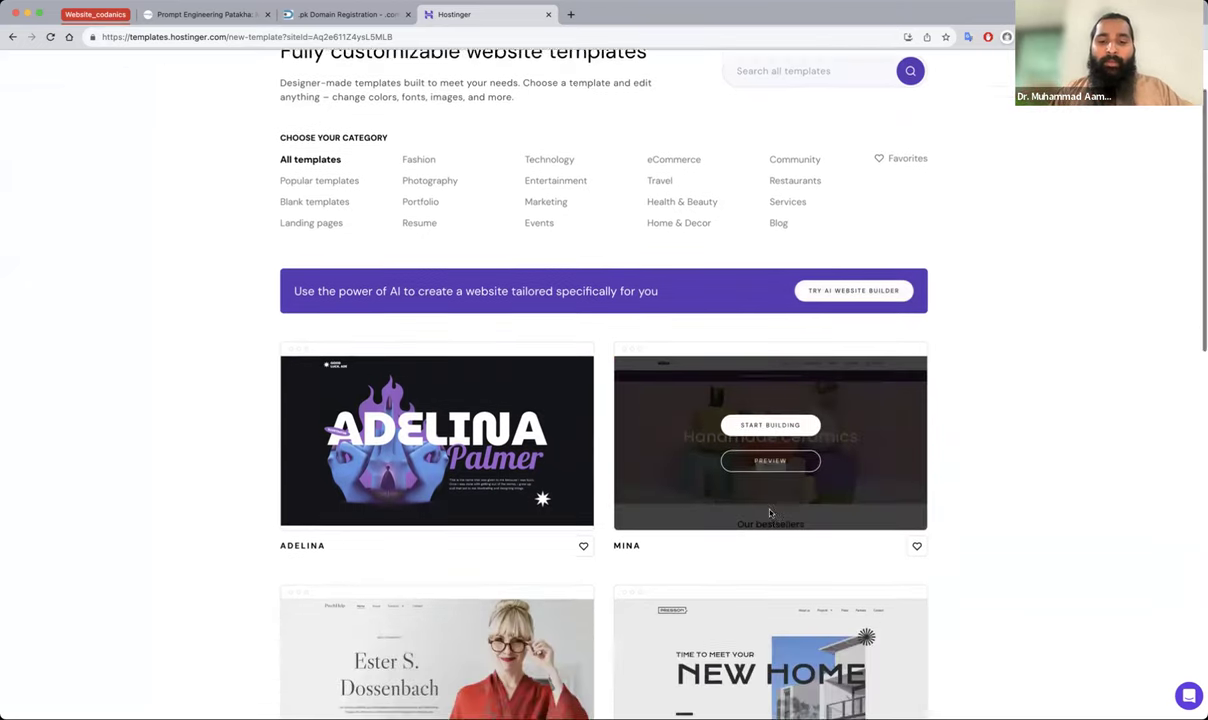
{"action": "scroll", "coordinate": [770, 513], "scroll_direction": "down", "scroll_amount": 8}
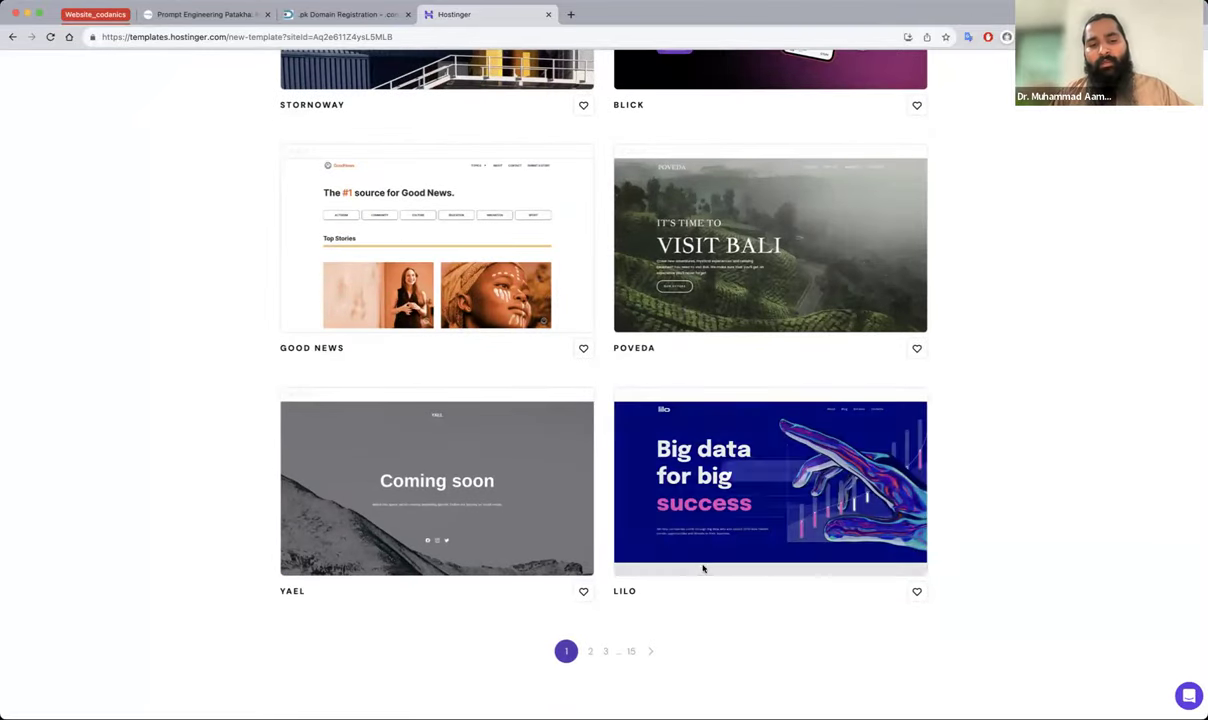
{"action": "scroll", "coordinate": [703, 568], "scroll_direction": "up", "scroll_amount": 1}
{"action": "scroll", "coordinate": [728, 350], "scroll_direction": "up", "scroll_amount": 12}
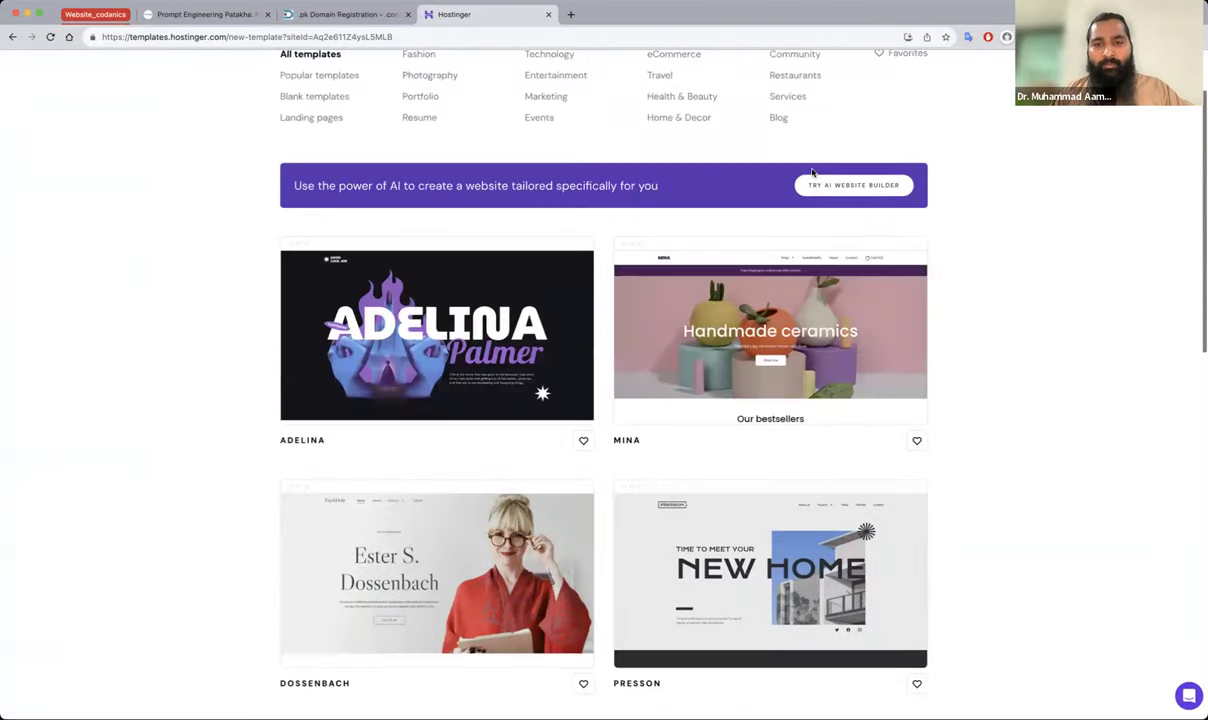
Search templates for 'education' and scroll results such as Arroyo and Unitis
{"action": "left_click", "coordinate": [790, 167]}
{"action": "type", "text": "education"}
{"action": "key", "text": "Return"}
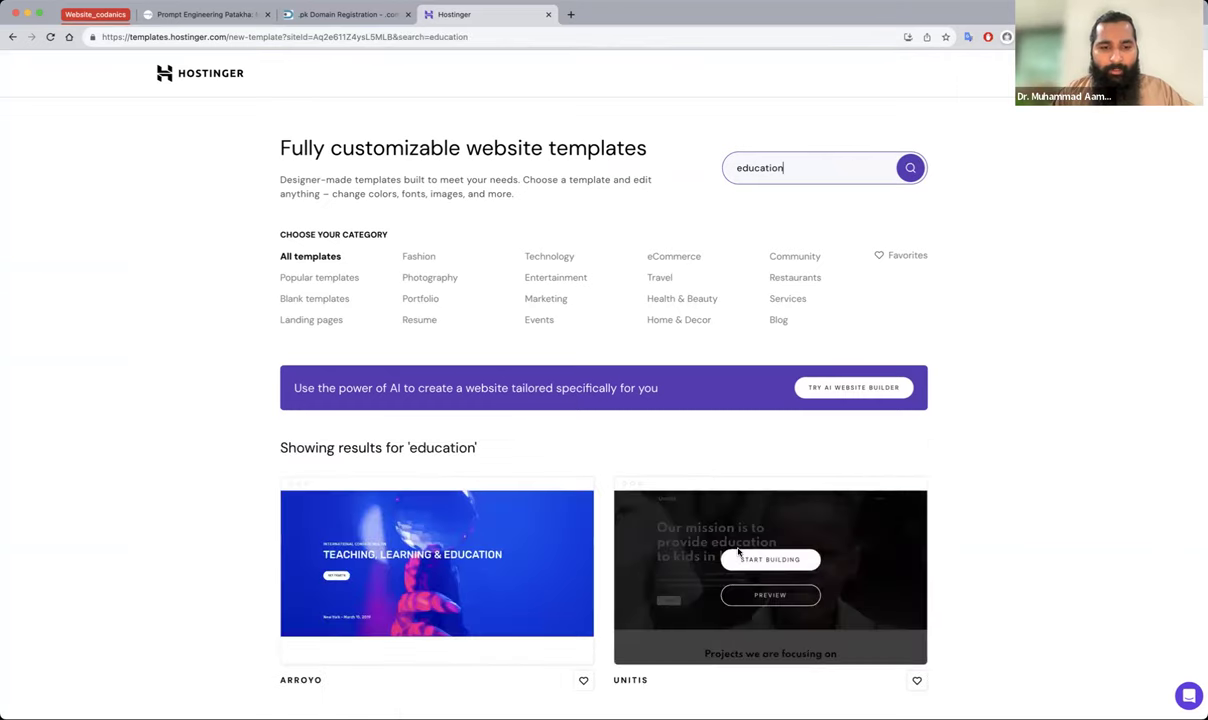
{"action": "scroll", "coordinate": [720, 510], "scroll_direction": "down", "scroll_amount": 2}
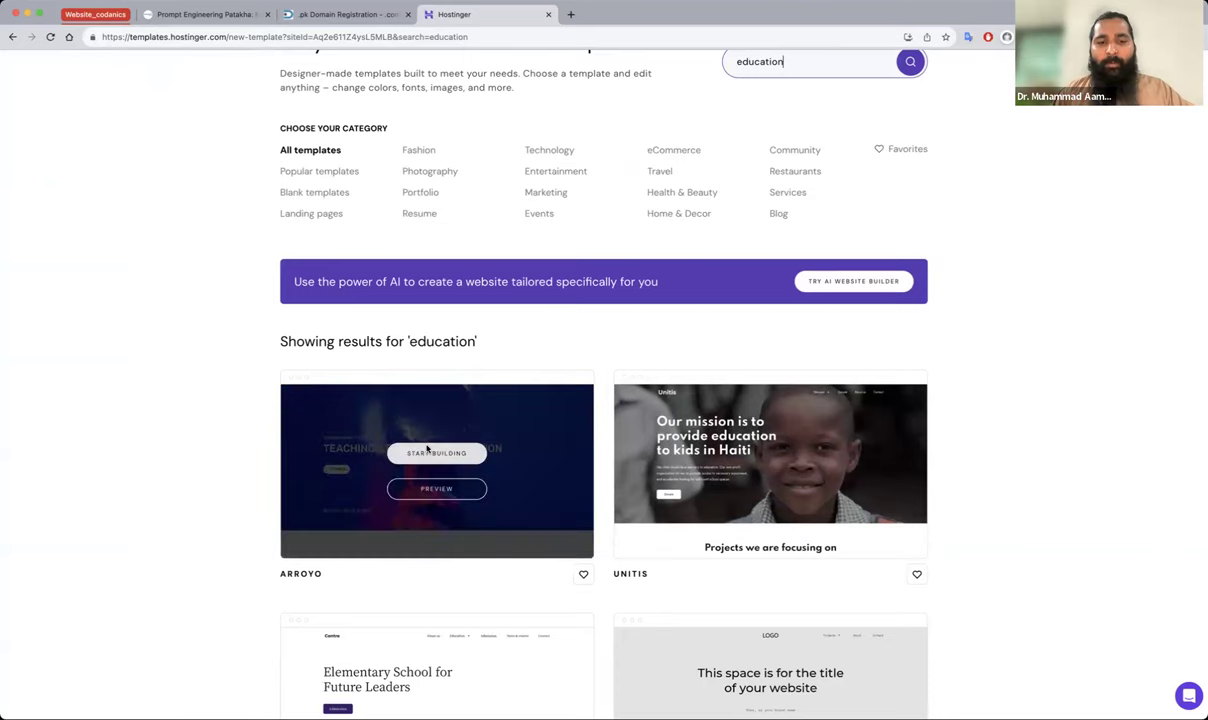
{"action": "mouse_move", "coordinate": [428, 450]}
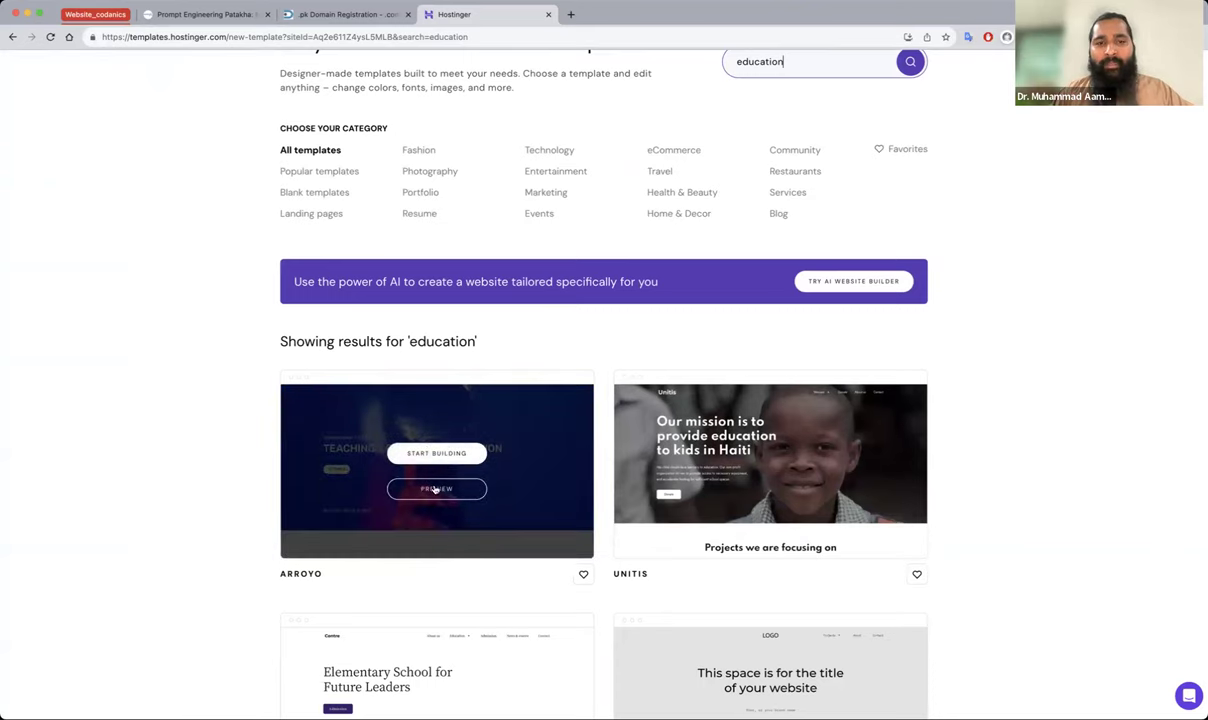
Visit the Codanics homepage from the blog post tab, then return to the Hostinger tab
{"action": "left_click", "coordinate": [175, 16]}
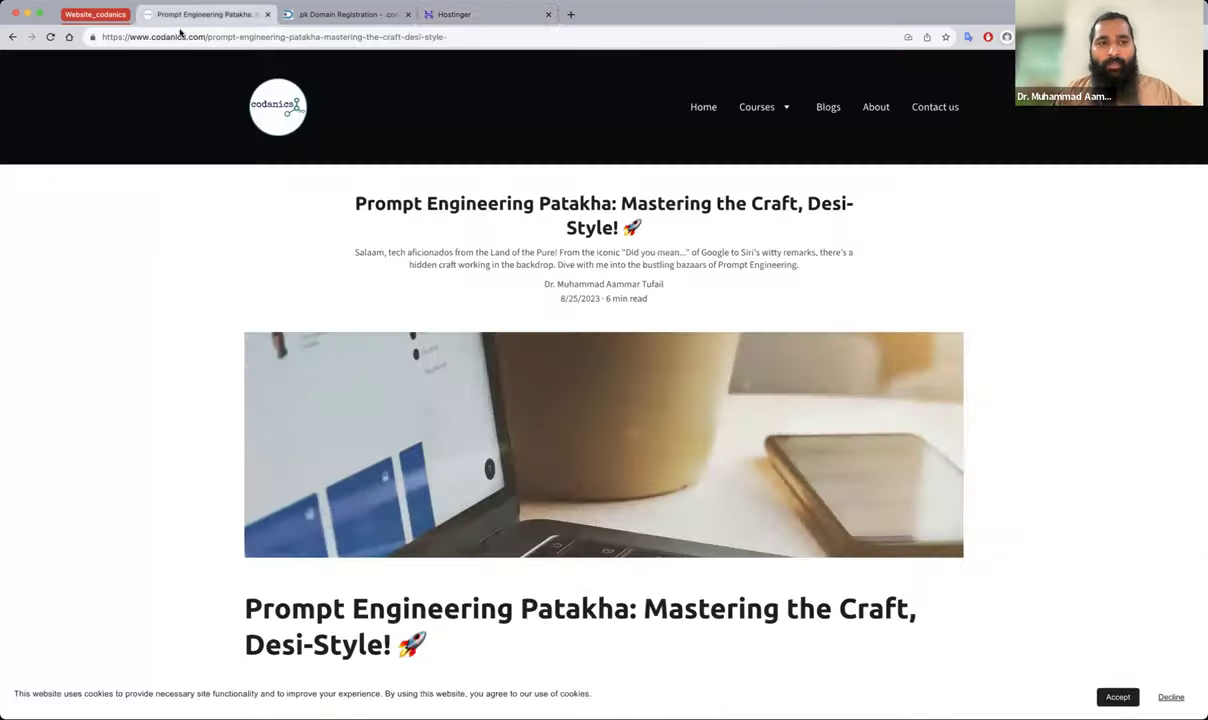
{"action": "left_click", "coordinate": [265, 117]}
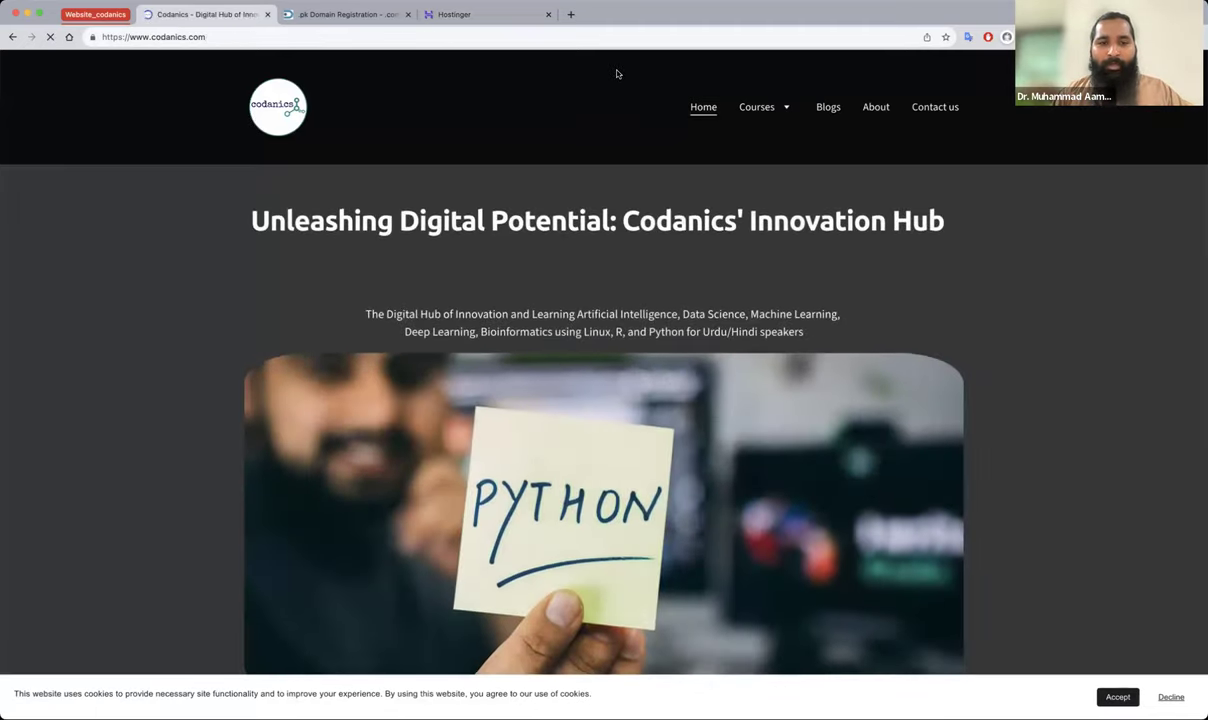
{"action": "left_click", "coordinate": [460, 14]}
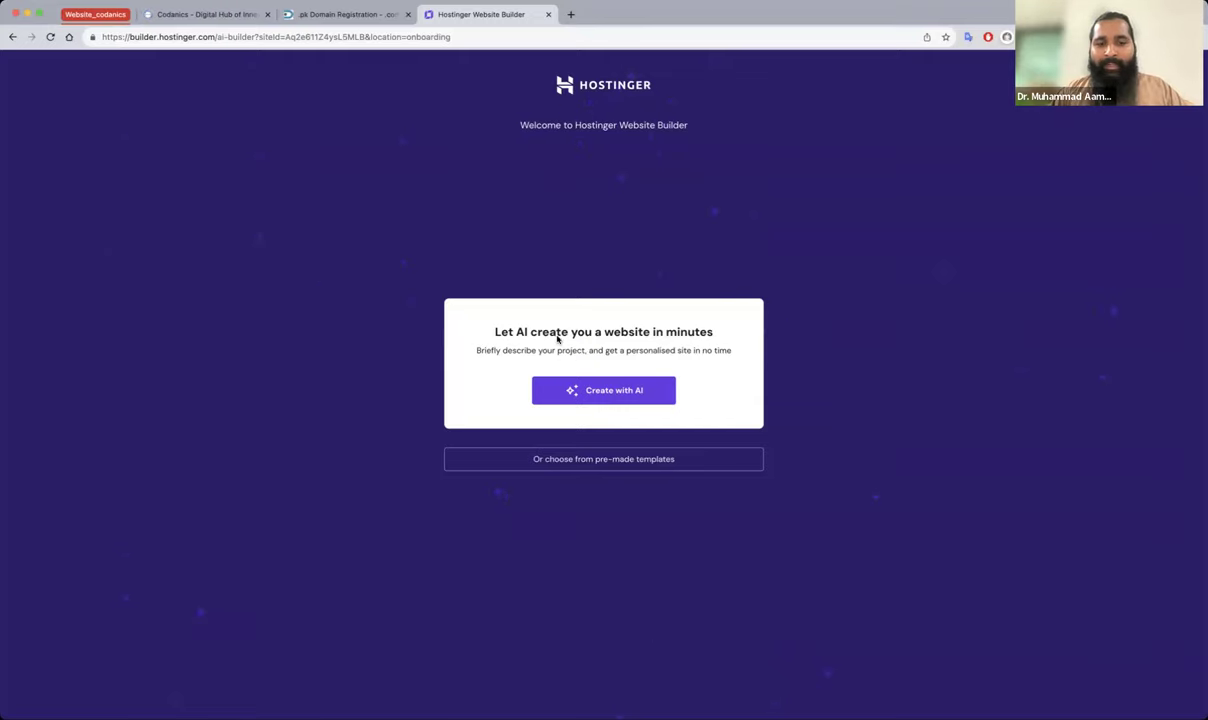
Choose Create with AI, enter brand name DesiCode and select Portfolio as website type
{"action": "scroll", "coordinate": [566, 340], "scroll_direction": "up", "scroll_amount": 5}
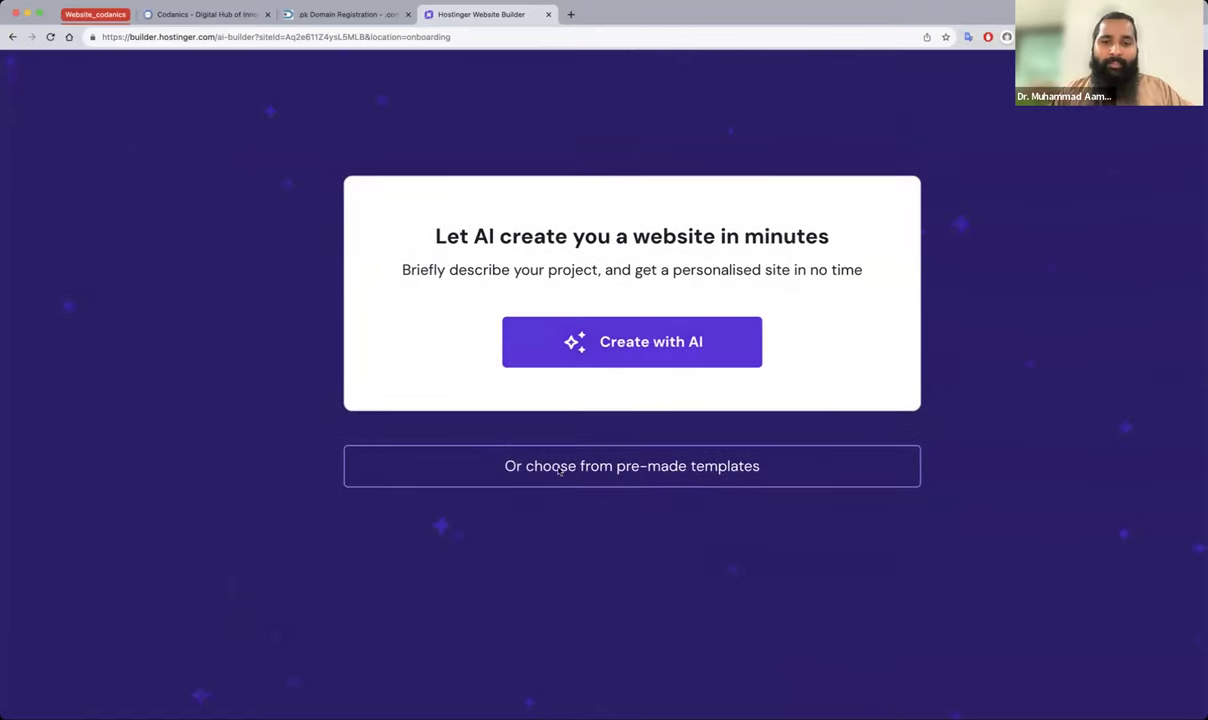
{"action": "left_click", "coordinate": [633, 348]}
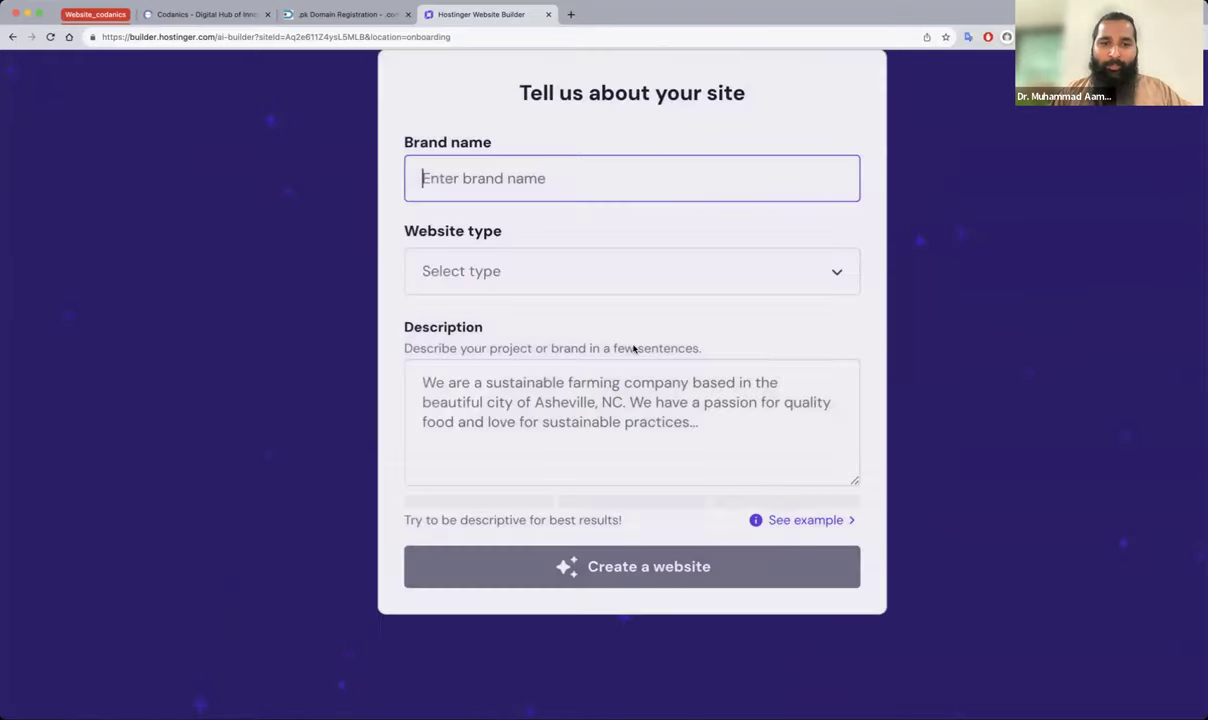
{"action": "type", "text": "Des"}
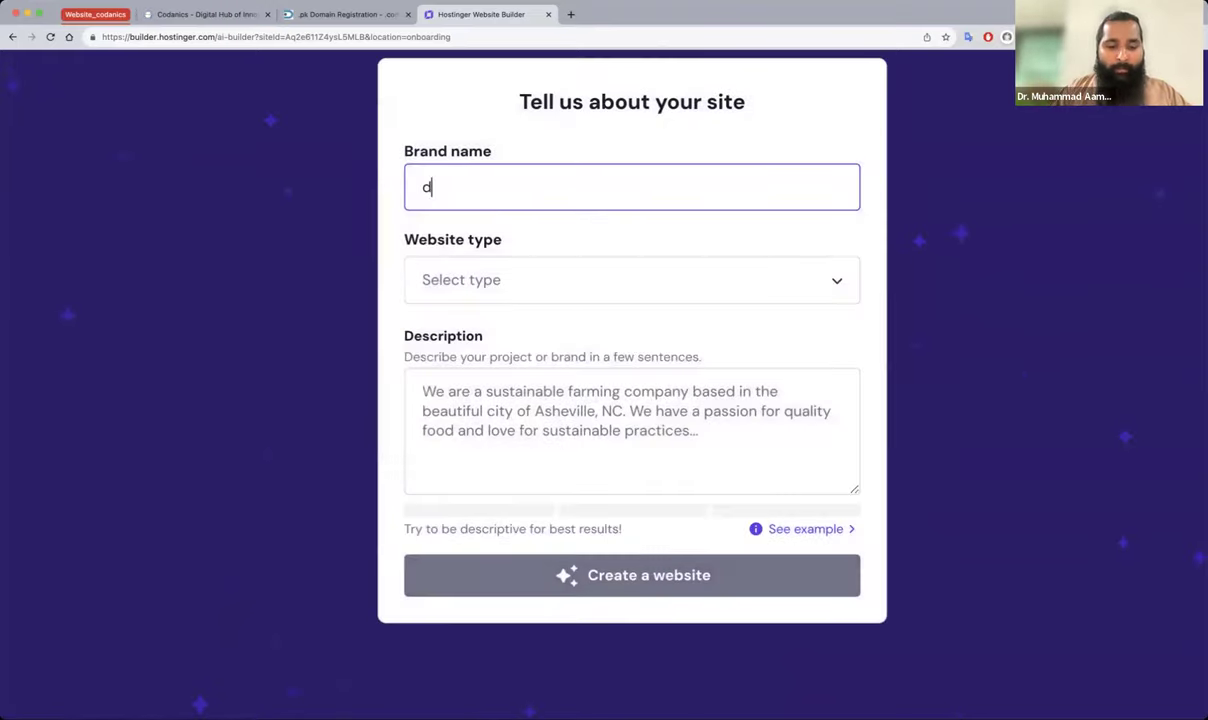
{"action": "type", "text": "iCode"}
{"action": "left_click", "coordinate": [504, 280]}
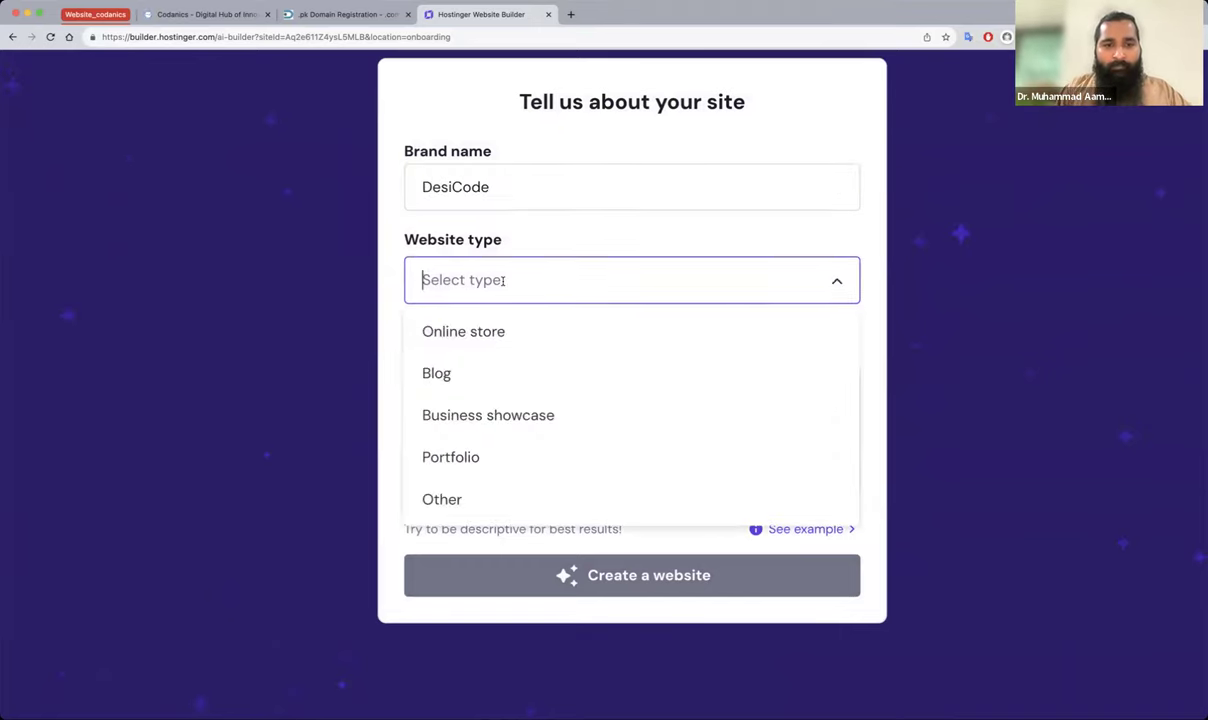
{"action": "scroll", "coordinate": [485, 420], "scroll_direction": "down", "scroll_amount": 2}
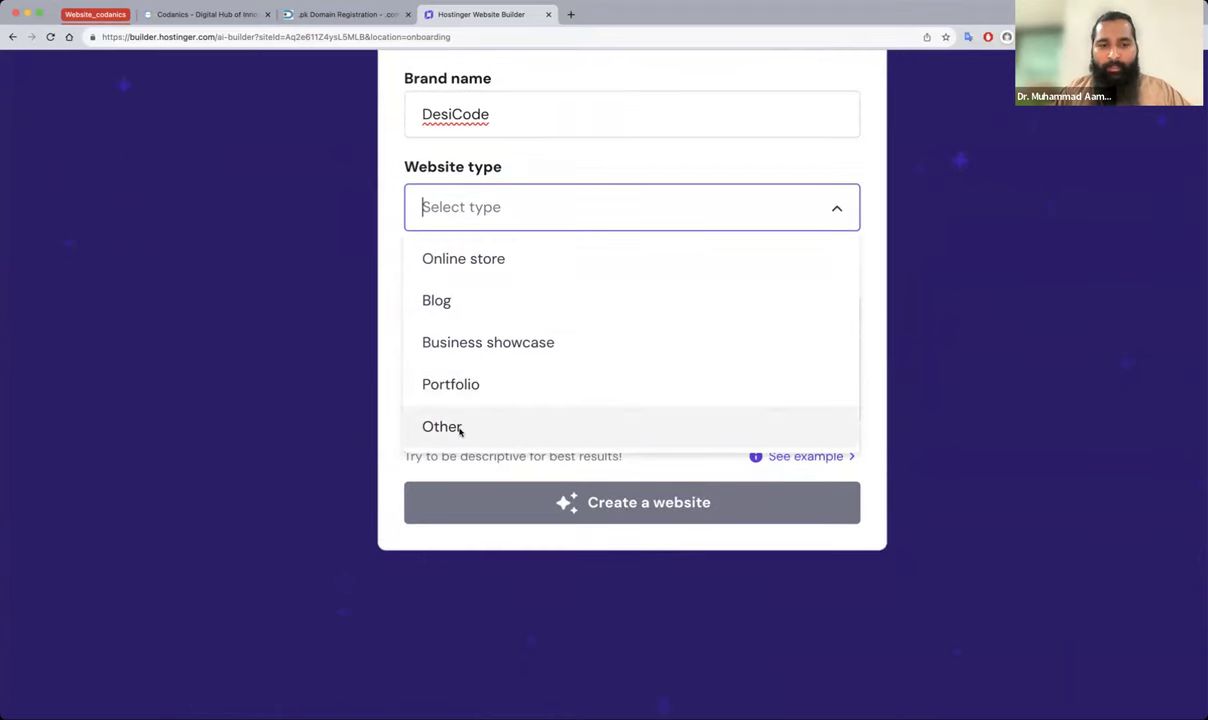
{"action": "left_click", "coordinate": [474, 383]}
{"action": "left_click", "coordinate": [540, 337]}
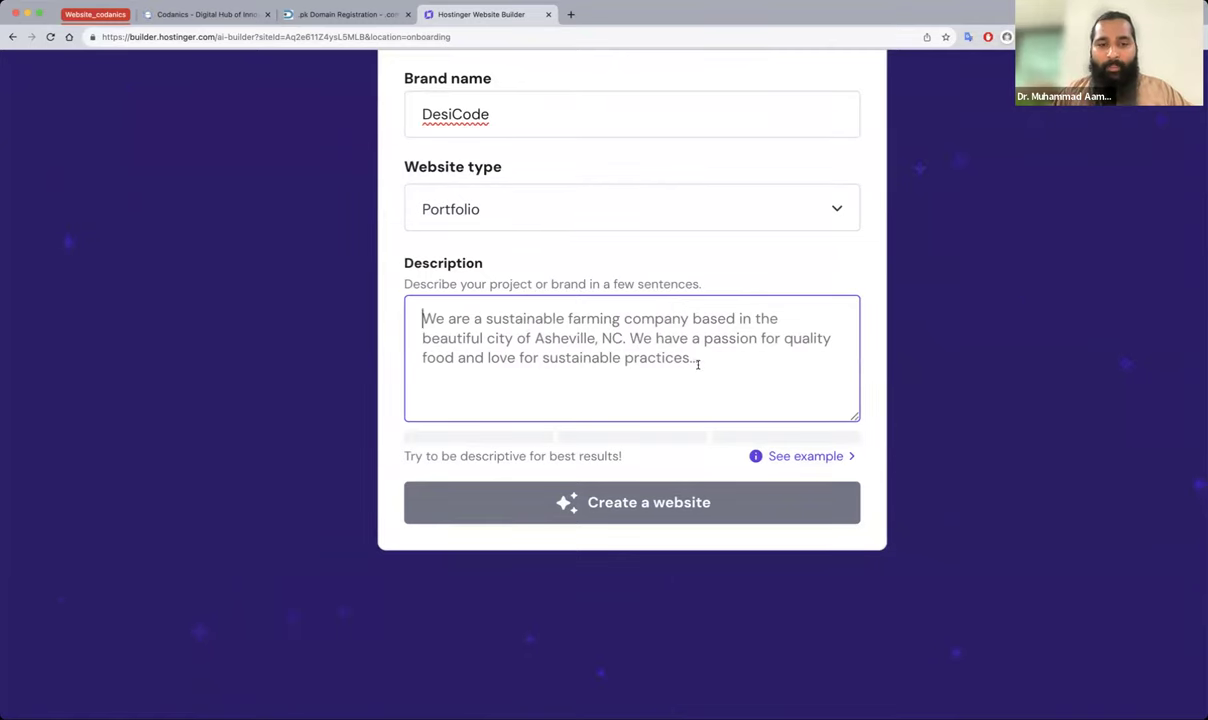
Begin the description: 'This website is showing my portfolio of Data Science, AI, Machine Learning, Deep Learning'
{"action": "type", "text": "We are"}
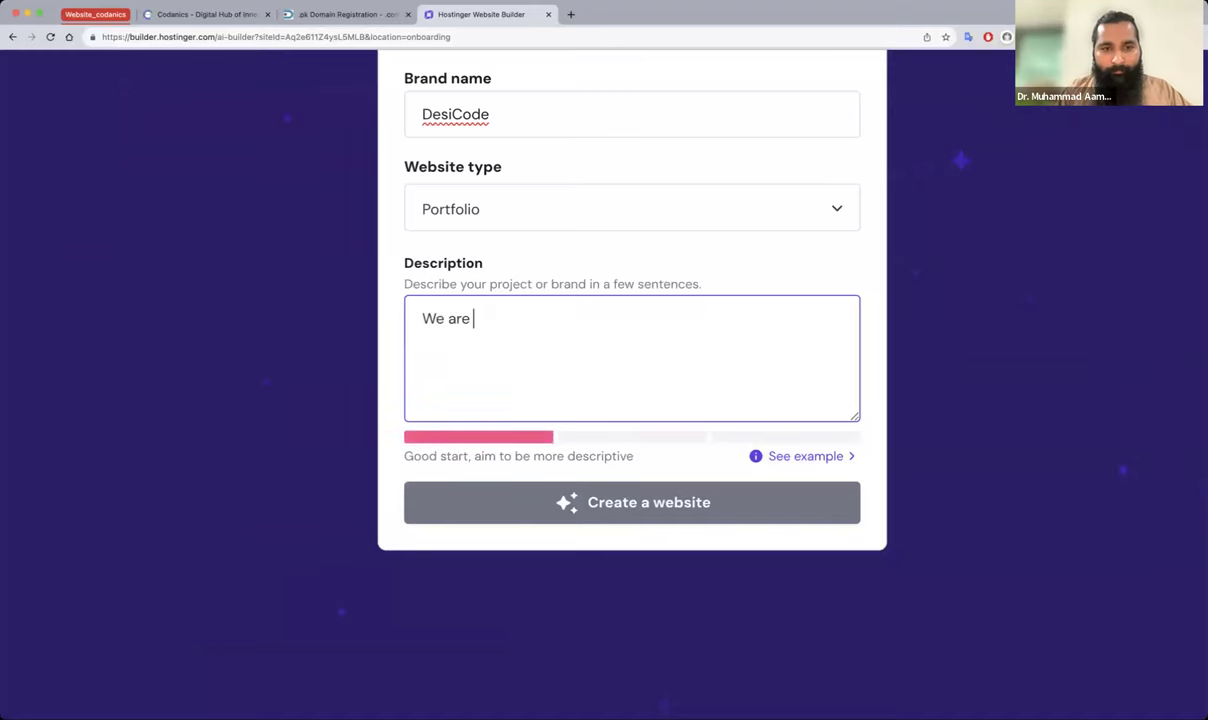
{"action": "key", "text": "BackSpace"}
{"action": "key", "text": "BackSpace"}
{"action": "key", "text": "BackSpace"}
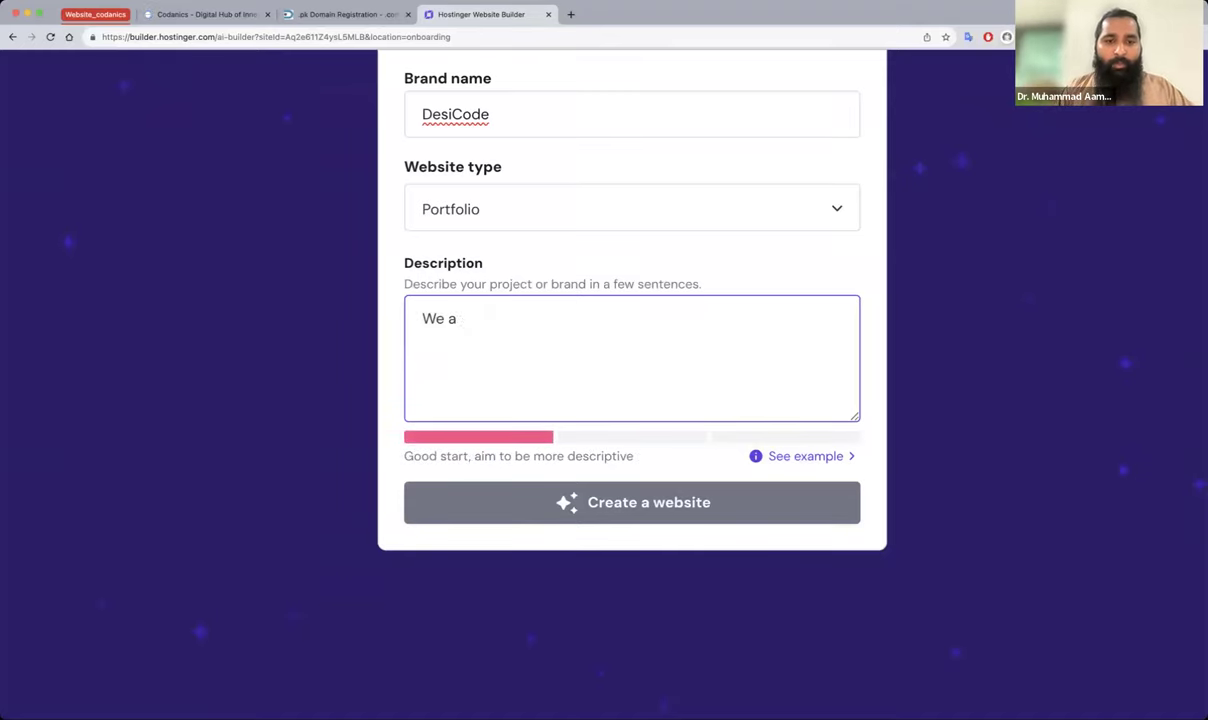
{"action": "key", "text": "BackSpace"}
{"action": "type", "text": "This "}
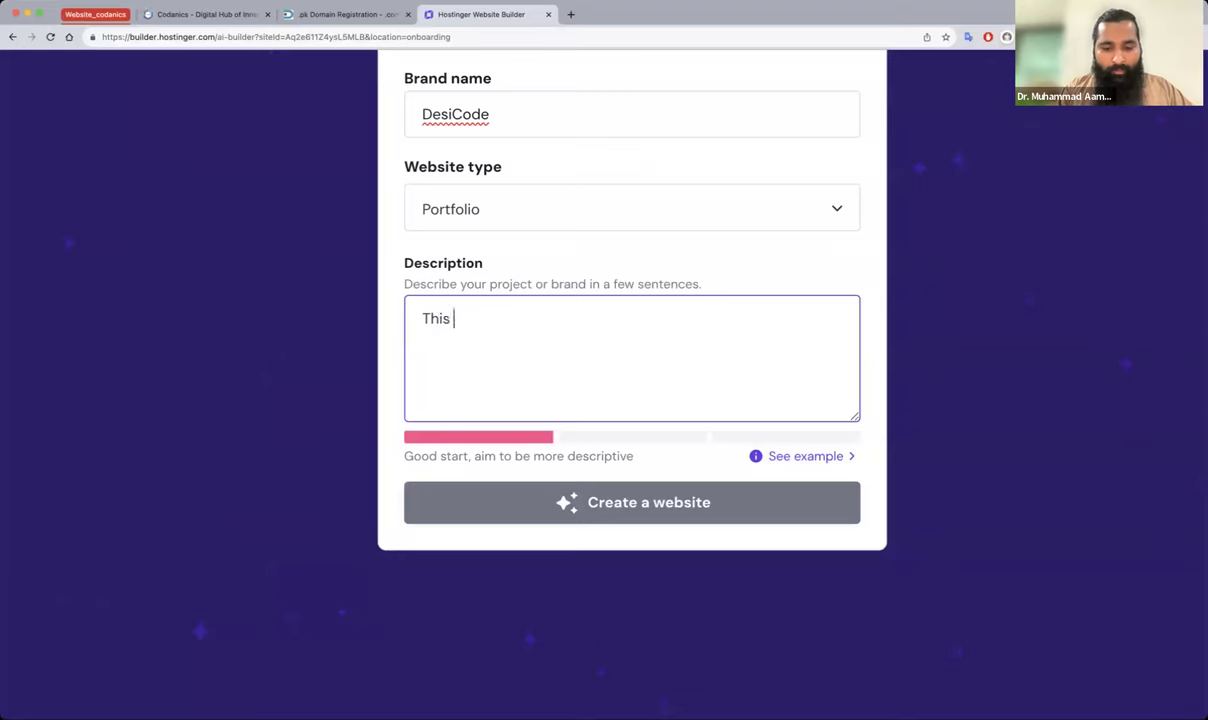
{"action": "type", "text": "website is fo"}
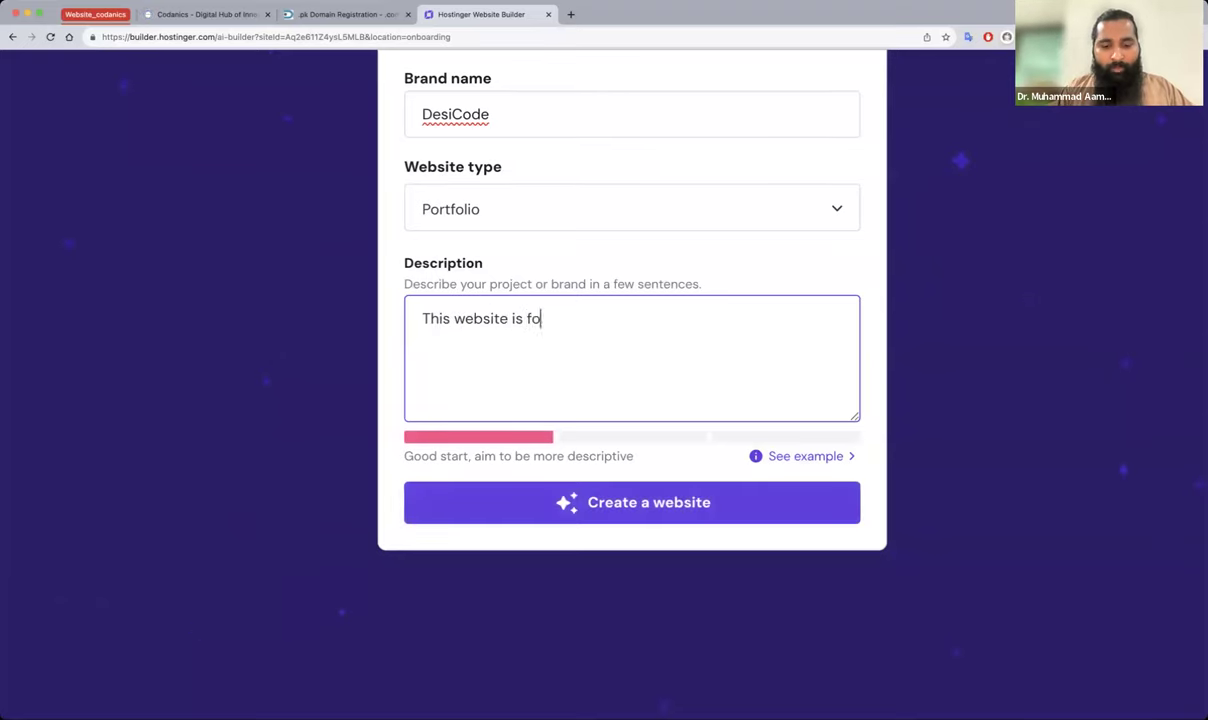
{"action": "type", "text": "r teach"}
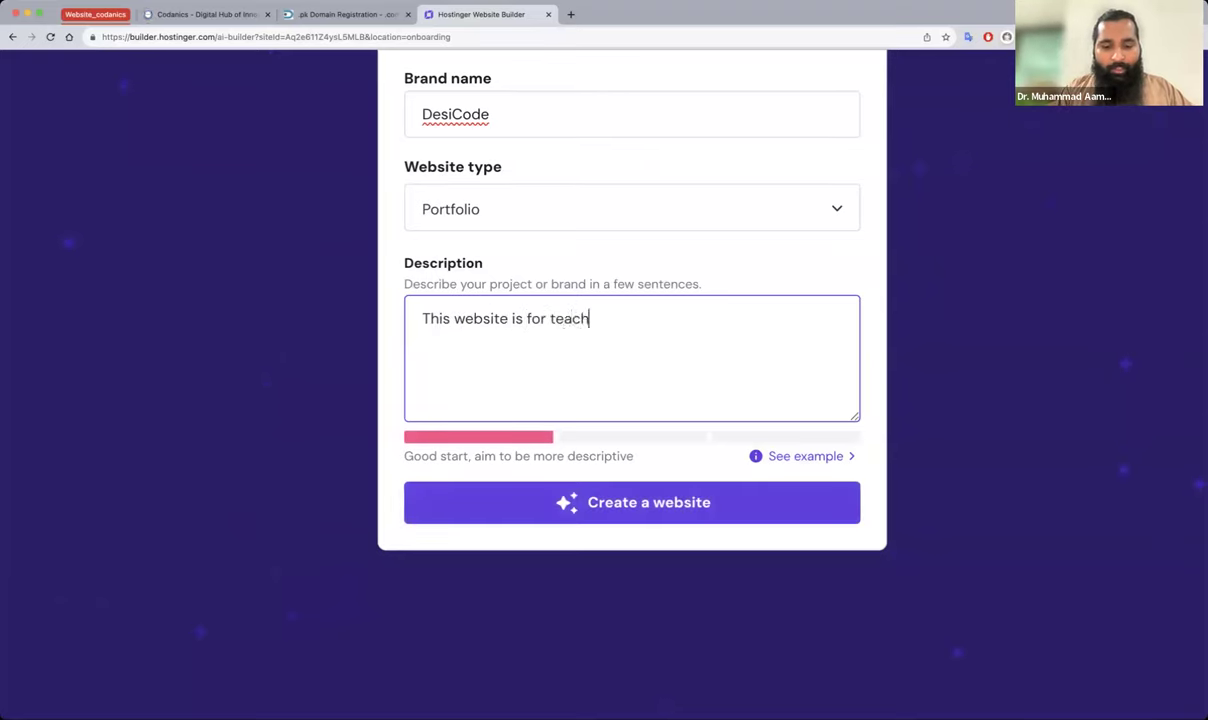
{"action": "type", "text": "ing people"}
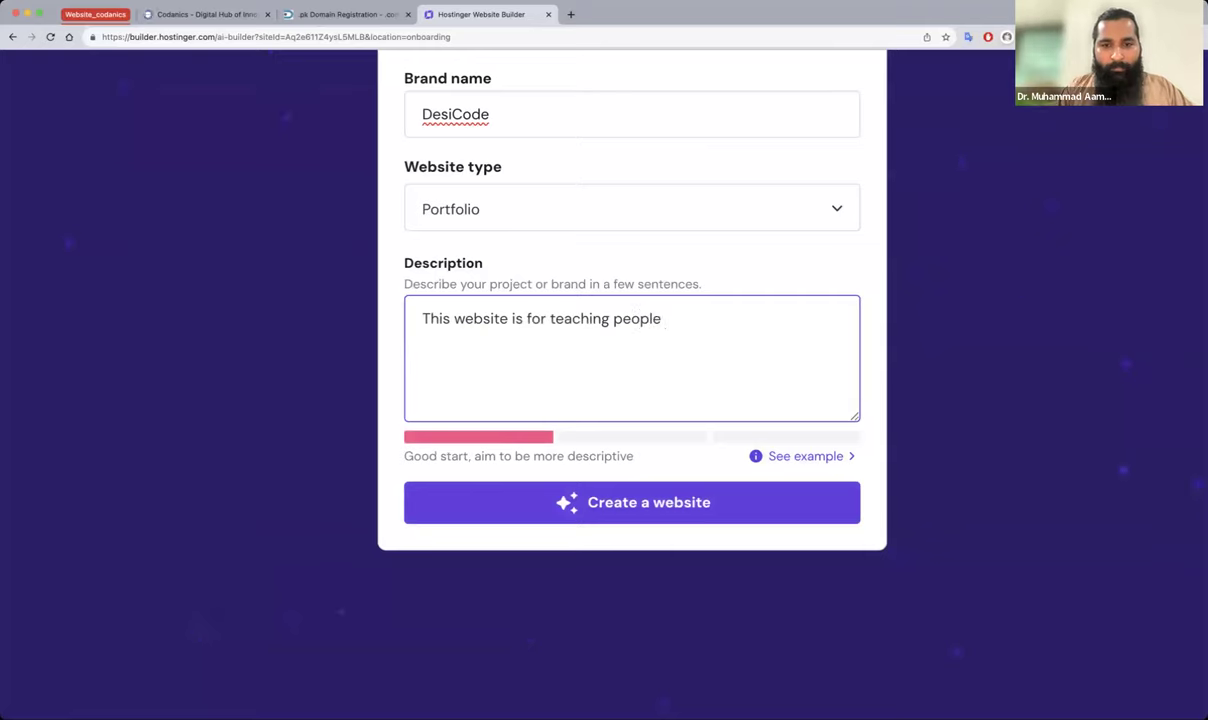
{"action": "key", "text": "BackSpace"}
{"action": "key", "text": "BackSpace"}
{"action": "key", "text": "BackSpace"}
{"action": "key", "text": "BackSpace"}
{"action": "key", "text": "BackSpace"}
{"action": "key", "text": "BackSpace"}
{"action": "key", "text": "BackSpace"}
{"action": "key", "text": "BackSpace"}
{"action": "key", "text": "BackSpace"}
{"action": "key", "text": "BackSpace"}
{"action": "key", "text": "BackSpace"}
{"action": "key", "text": "BackSpace"}
{"action": "key", "text": "BackSpace"}
{"action": "key", "text": "BackSpace"}
{"action": "key", "text": "BackSpace"}
{"action": "key", "text": "BackSpace"}
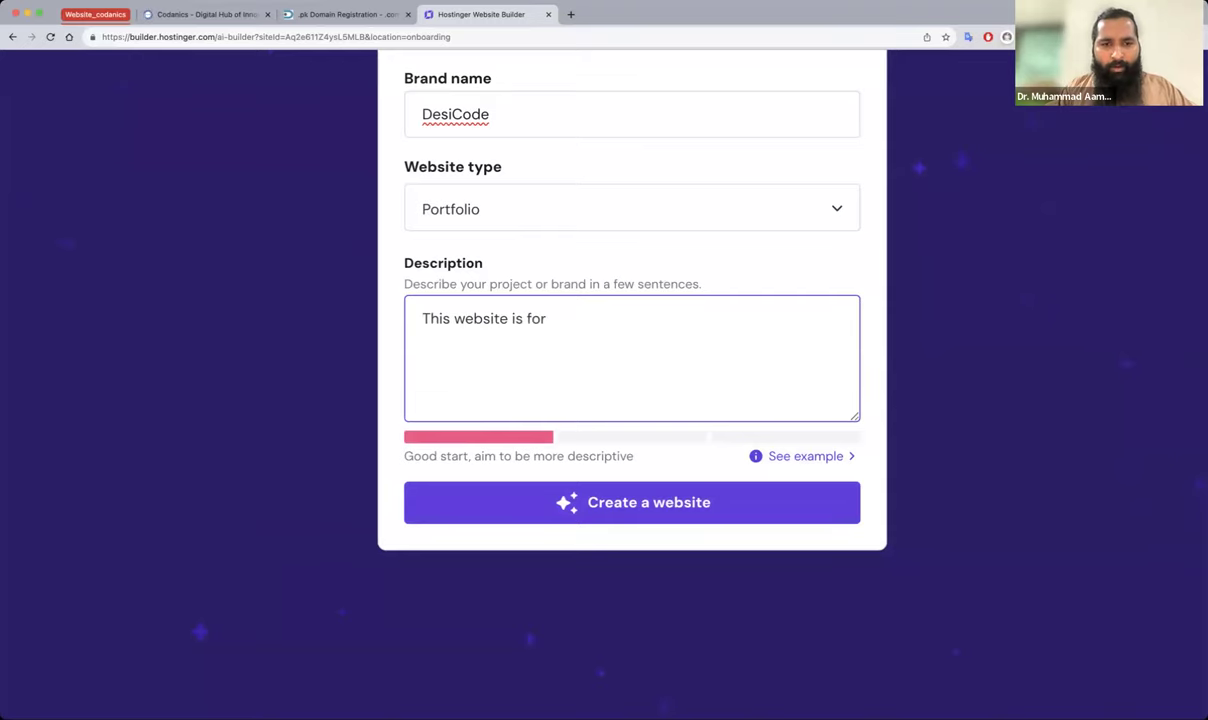
{"action": "type", "text": "showing m"}
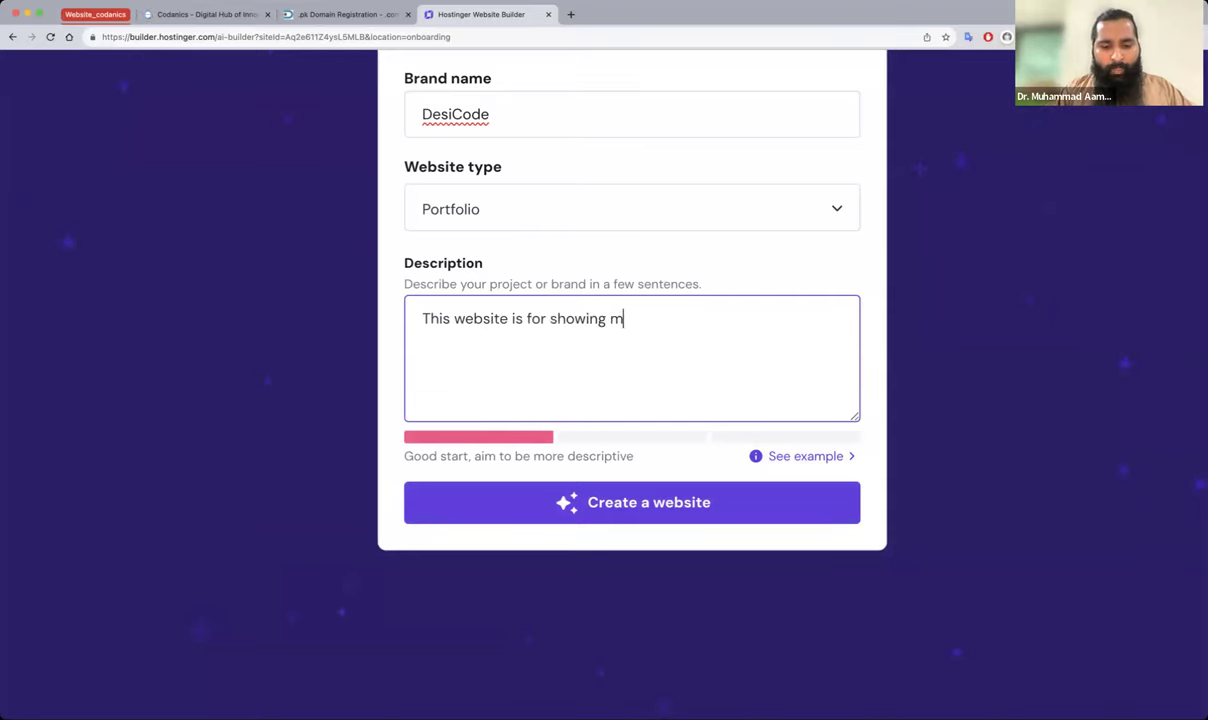
{"action": "type", "text": "y portfolio "}
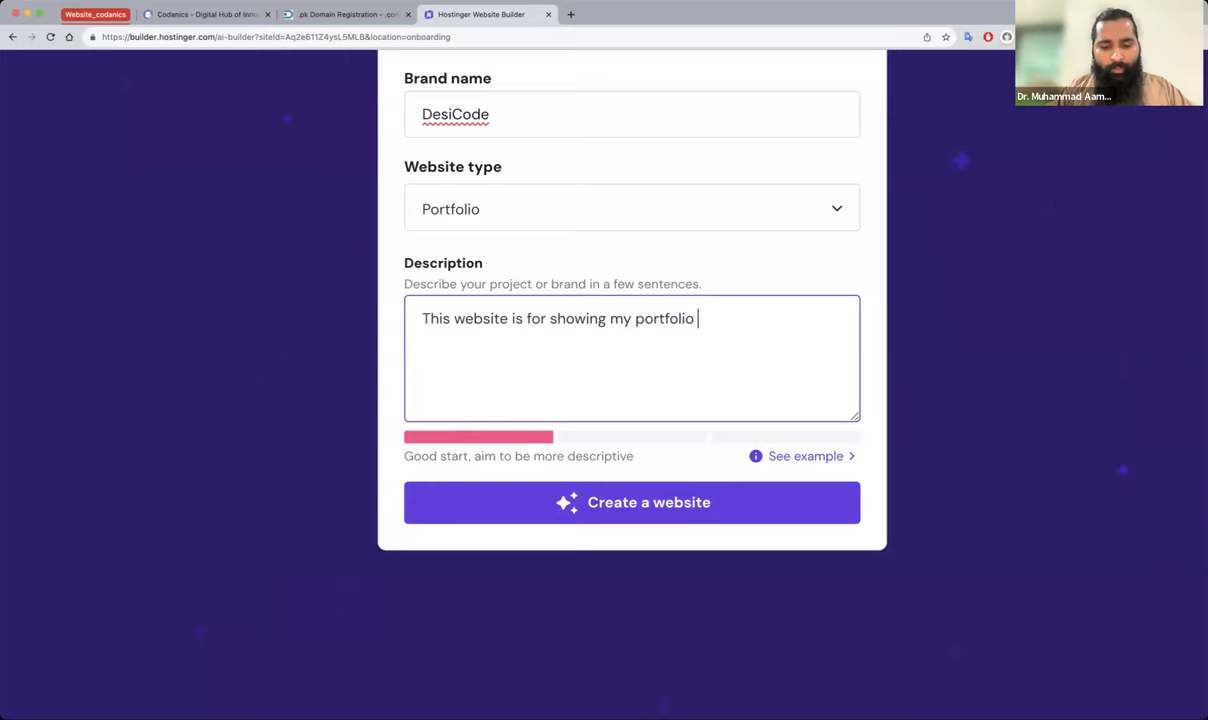
{"action": "type", "text": "of Data Scien"}
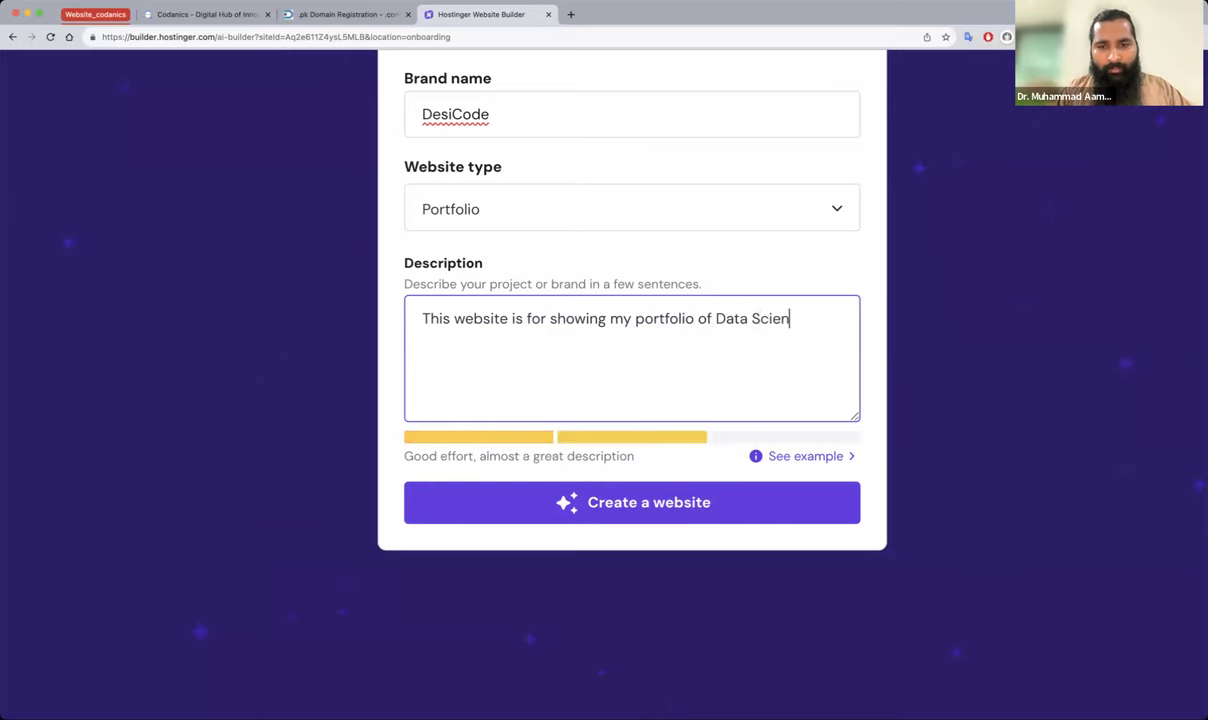
{"action": "type", "text": "ce, AU"}
{"action": "key", "text": "BackSpace"}
{"action": "type", "text": "I, "}
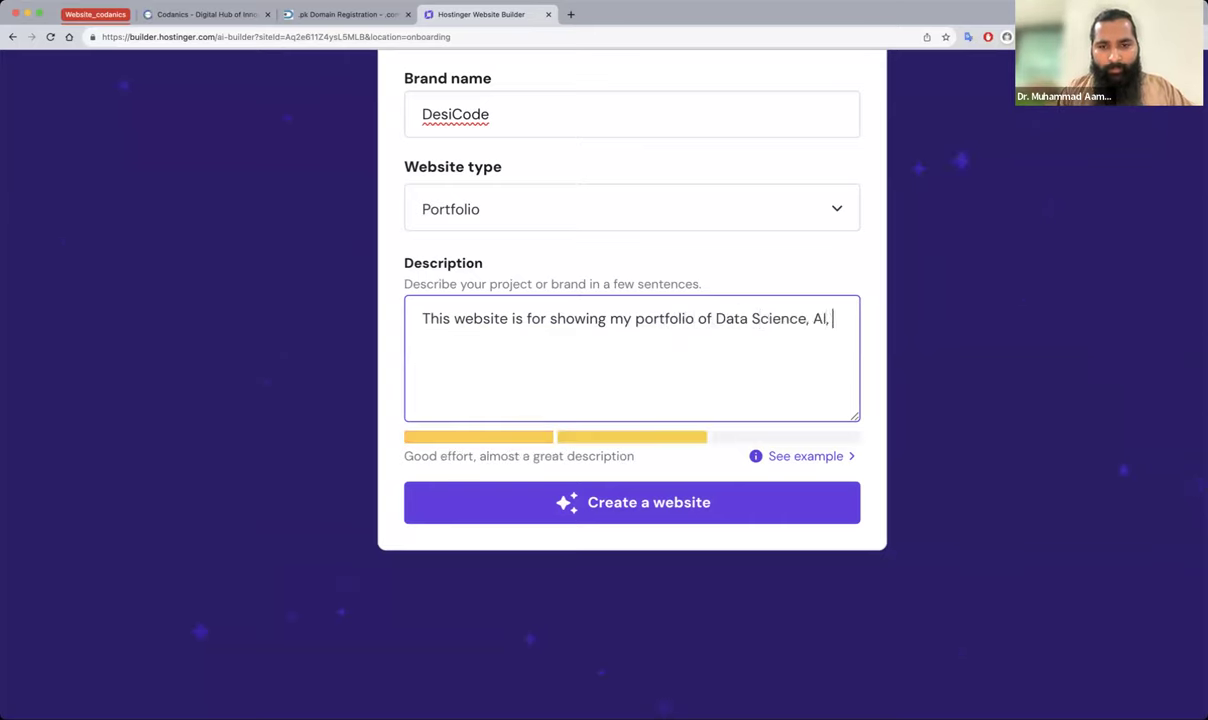
{"action": "type", "text": "Machhine"}
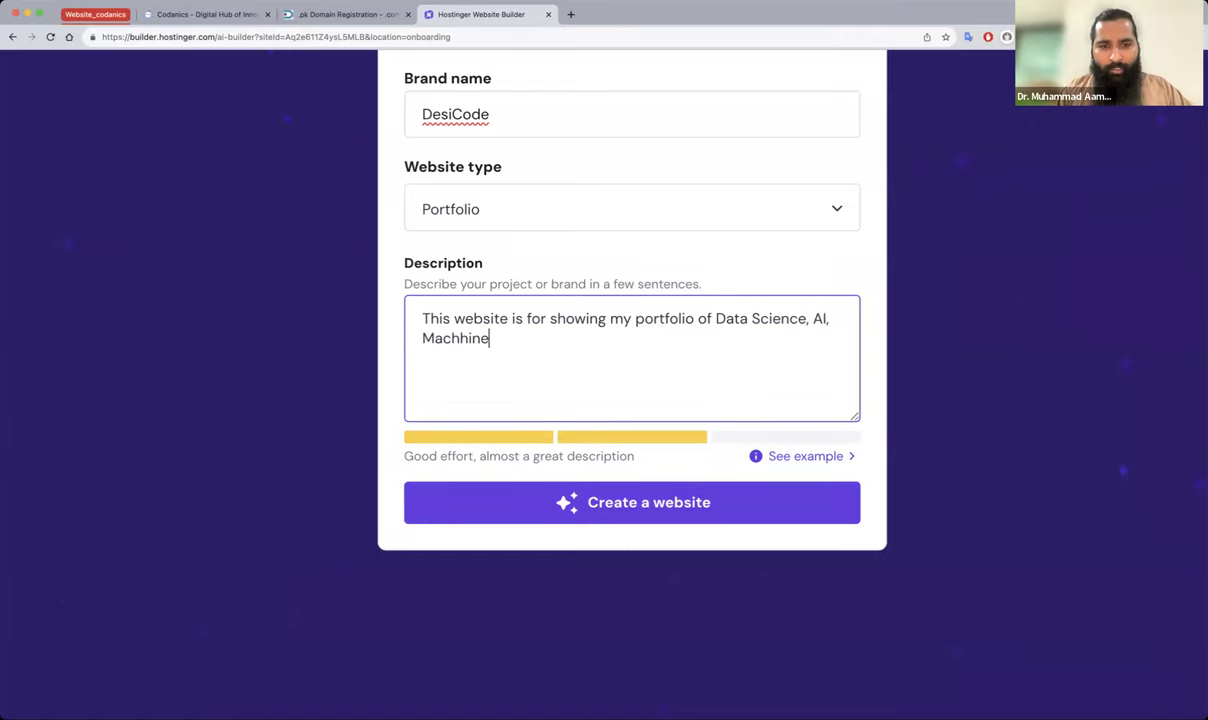
{"action": "type", "text": " Learning,"}
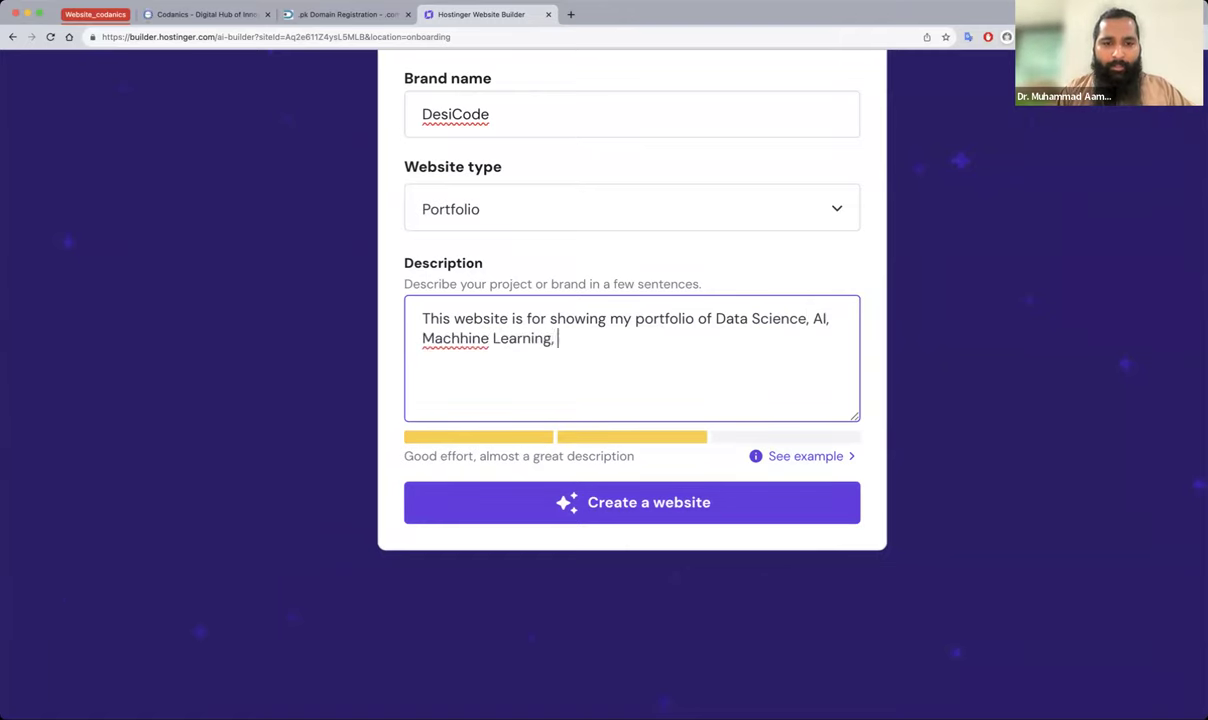
{"action": "left_click", "coordinate": [468, 339]}
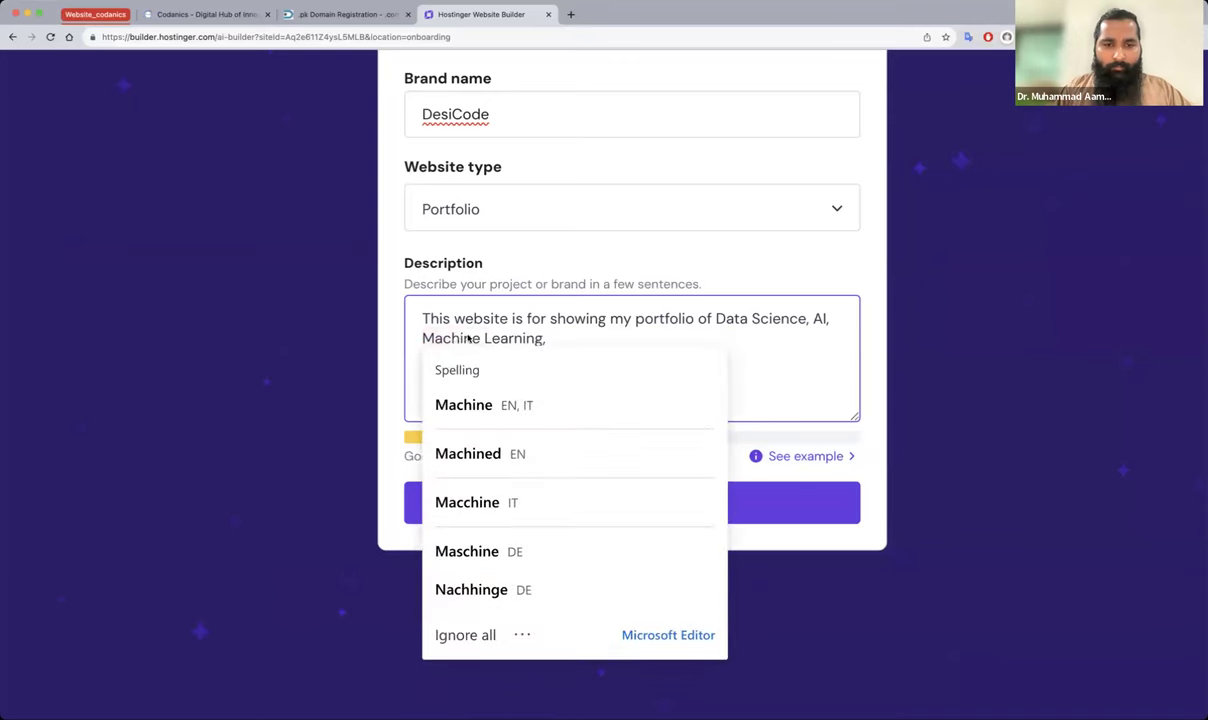
{"action": "left_click", "coordinate": [571, 345]}
{"action": "type", "text": "Deep lEarning."}
{"action": "key", "text": "BackSpace"}
{"action": "key", "text": "BackSpace"}
{"action": "key", "text": "BackSpace"}
{"action": "key", "text": "BackSpace"}
{"action": "key", "text": "BackSpace"}
{"action": "key", "text": "BackSpace"}
{"action": "key", "text": "BackSpace"}
{"action": "key", "text": "BackSpace"}
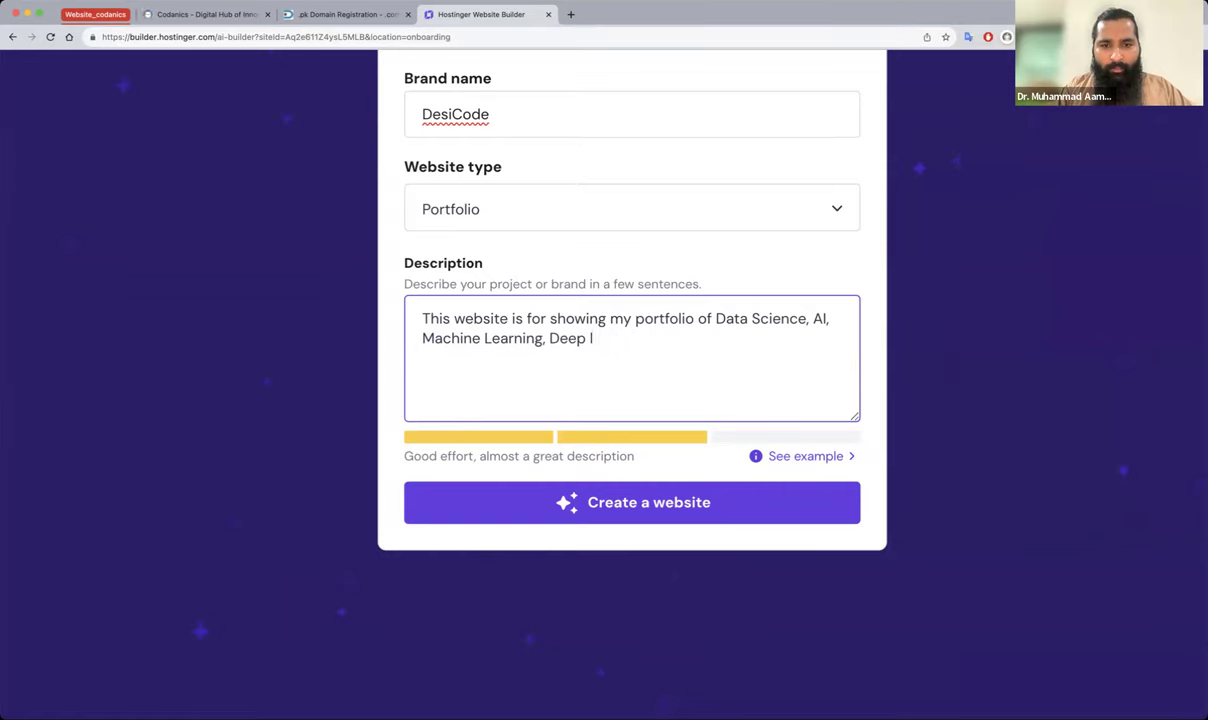
{"action": "type", "text": "Learning"}
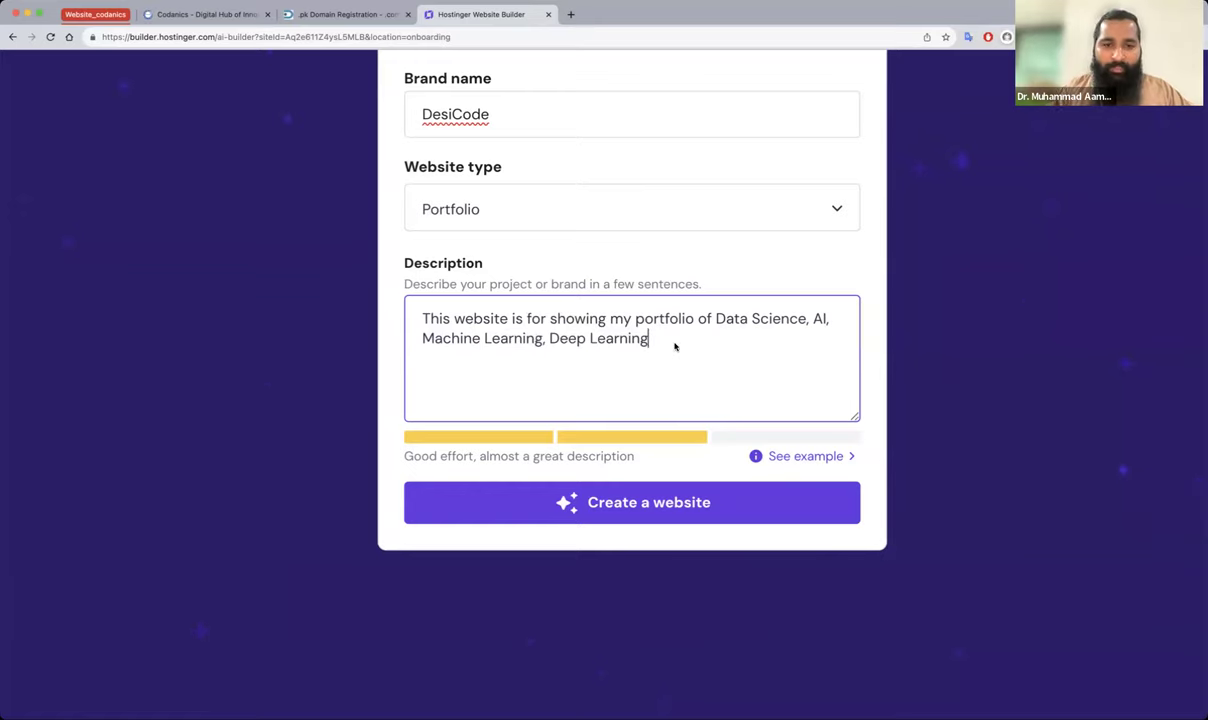
Add Bioinformatics, Web application Development, and teaching coding to Kids, Python, R, and Linux
{"action": "type", "text": ","}
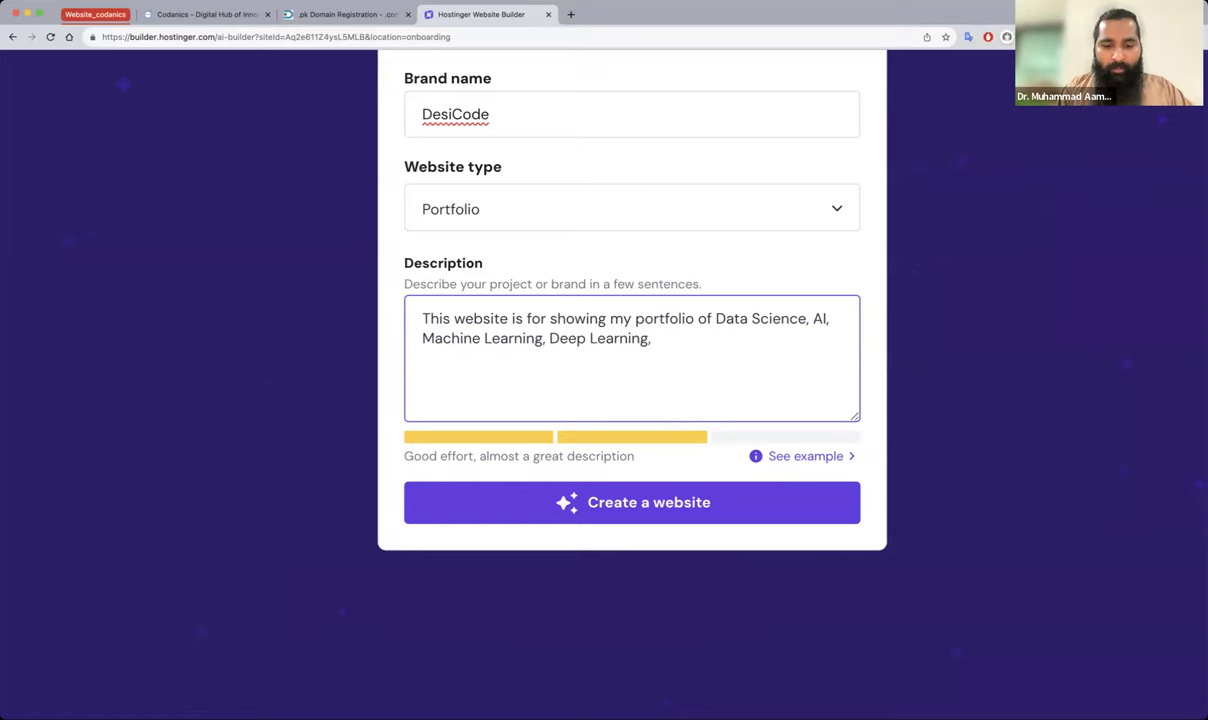
{"action": "type", "text": " Bioinforma"}
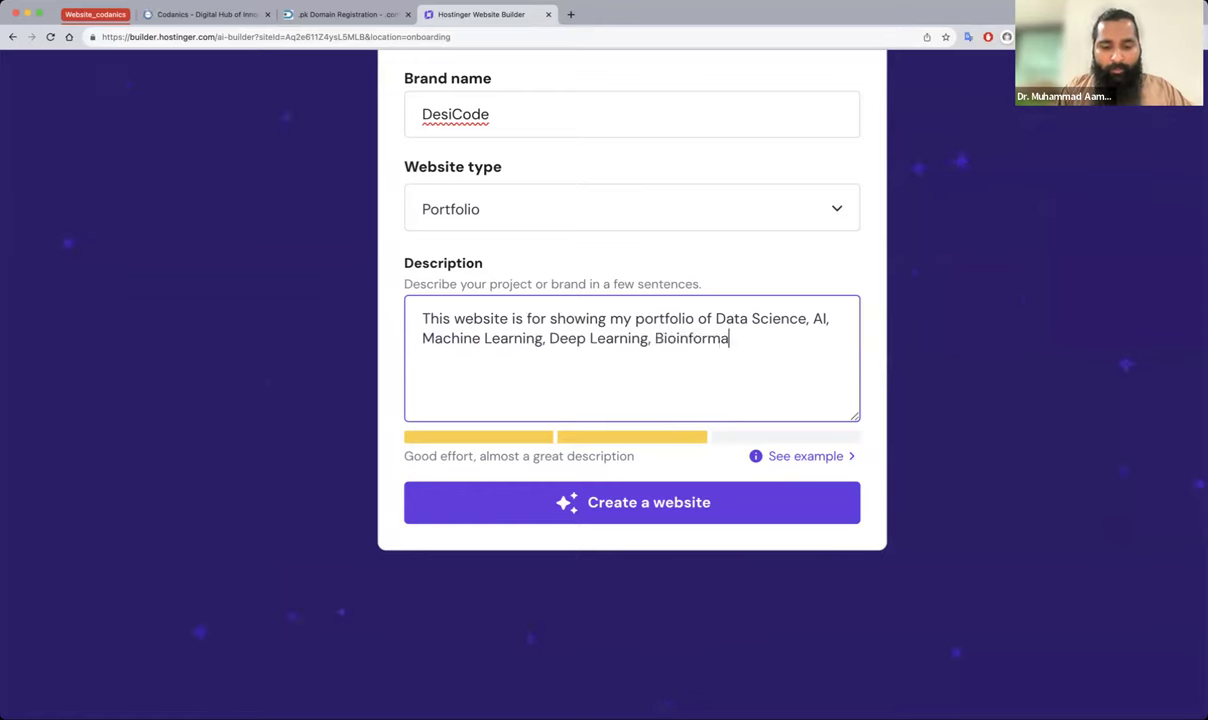
{"action": "type", "text": "tics a"}
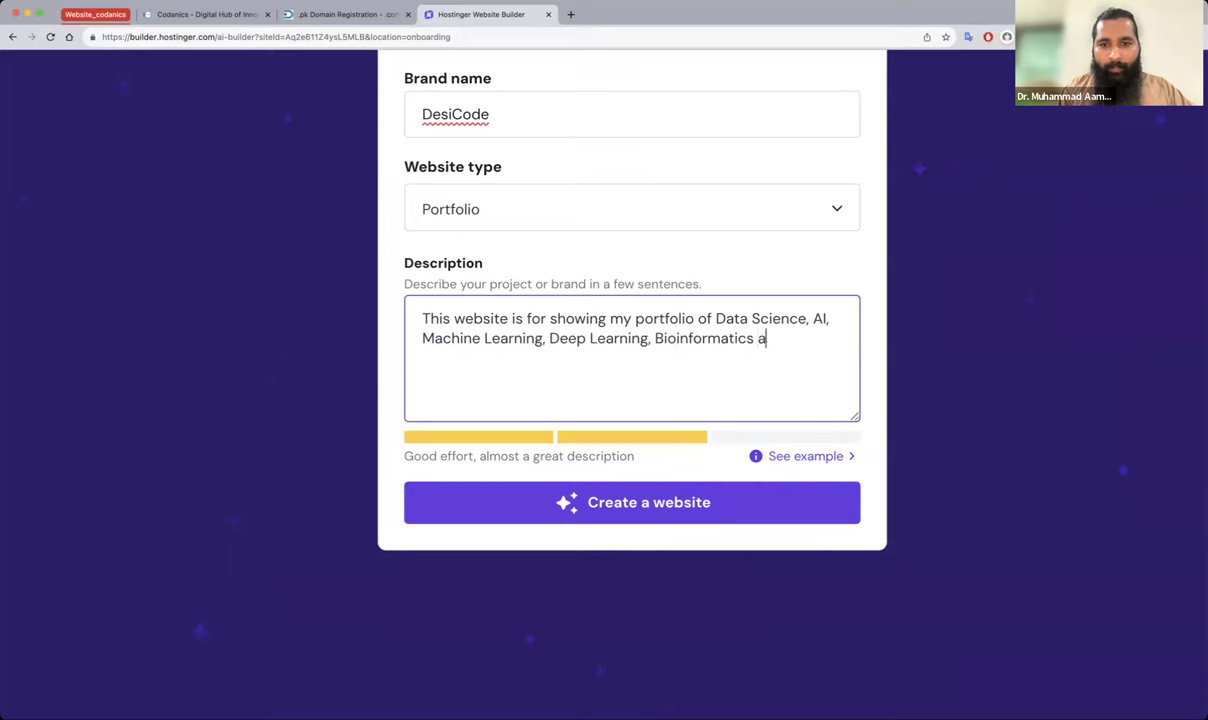
{"action": "type", "text": "nd Web appl"}
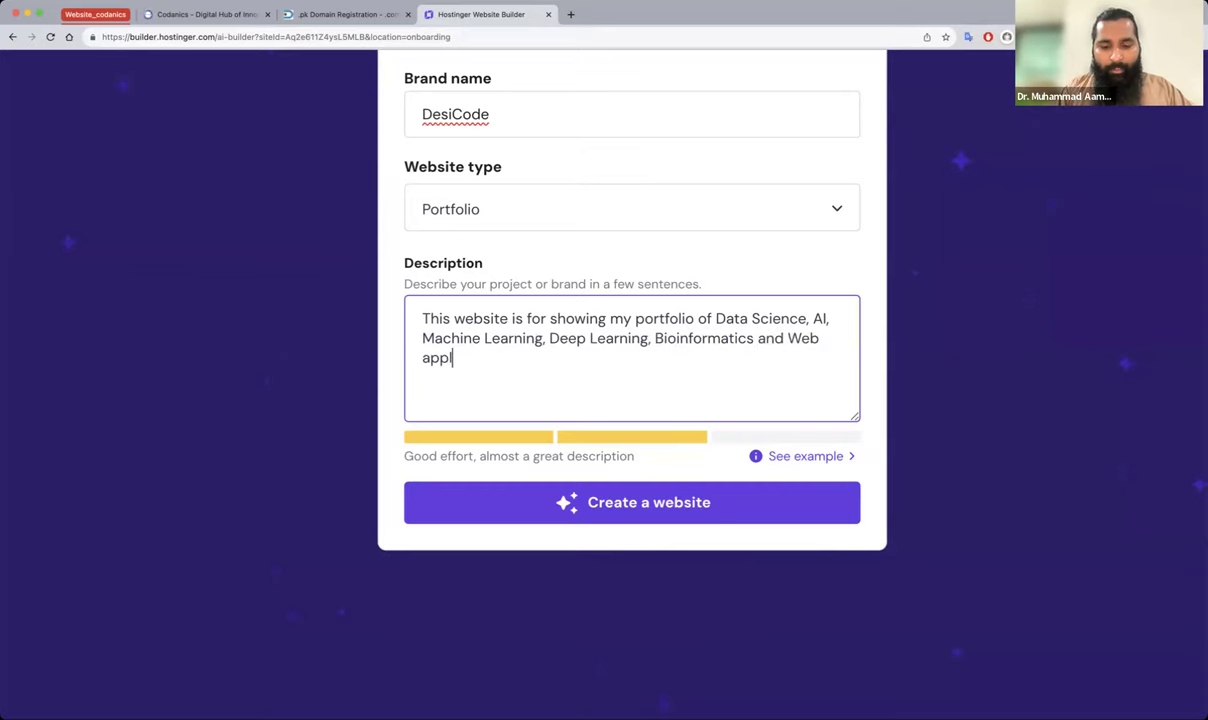
{"action": "type", "text": "ication Development"}
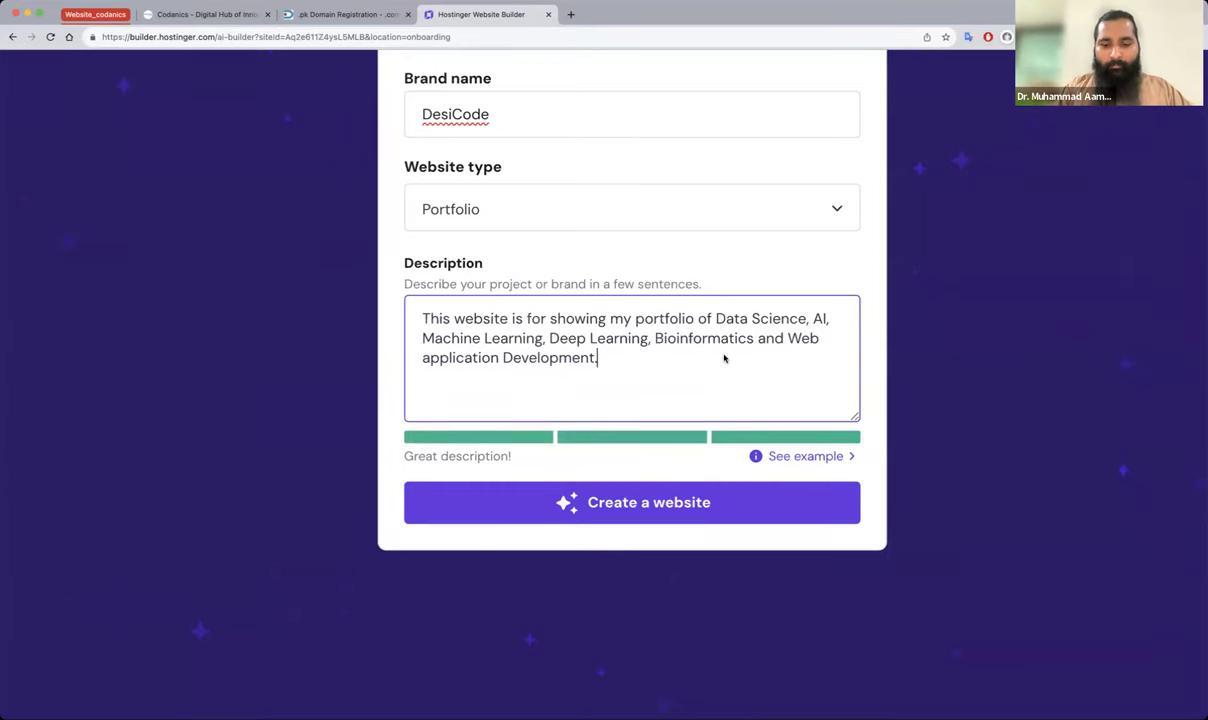
{"action": "type", "text": ". I would"}
{"action": "key", "text": "BackSpace"}
{"action": "key", "text": "BackSpace"}
{"action": "key", "text": "BackSpace"}
{"action": "key", "text": "BackSpace"}
{"action": "key", "text": "BackSpace"}
{"action": "key", "text": "BackSpace"}
{"action": "key", "text": "BackSpace"}
{"action": "type", "text": "I w"}
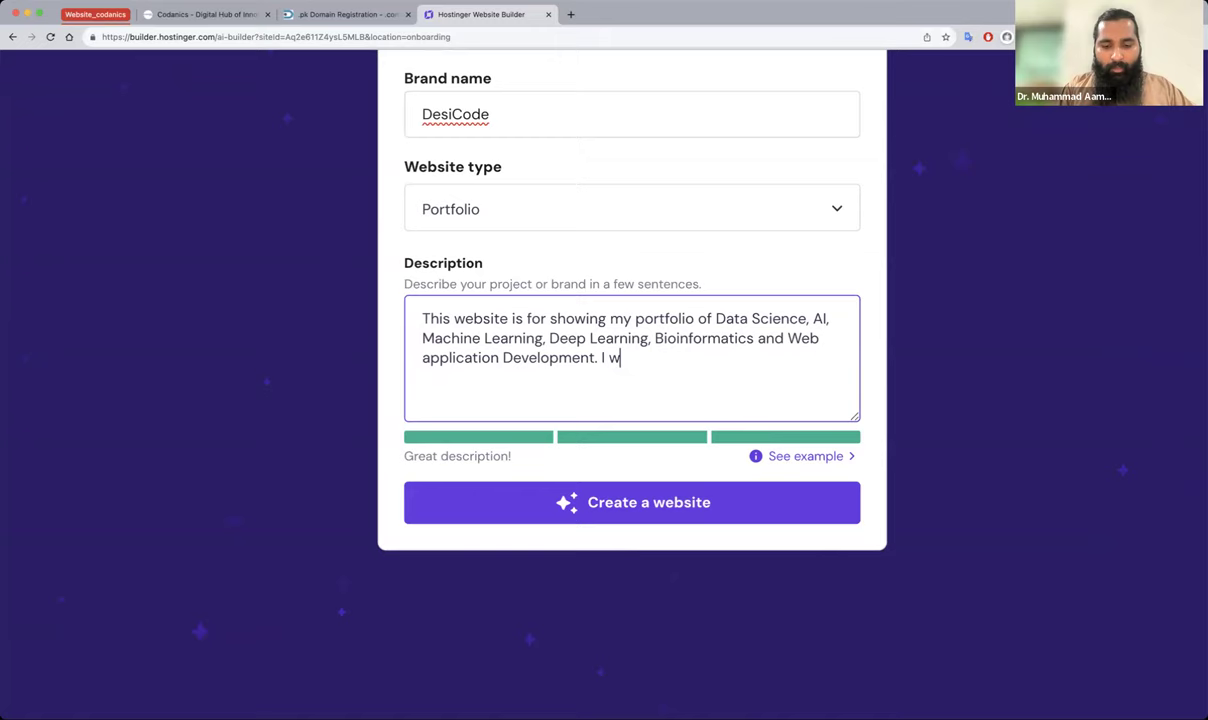
{"action": "type", "text": "ould also "}
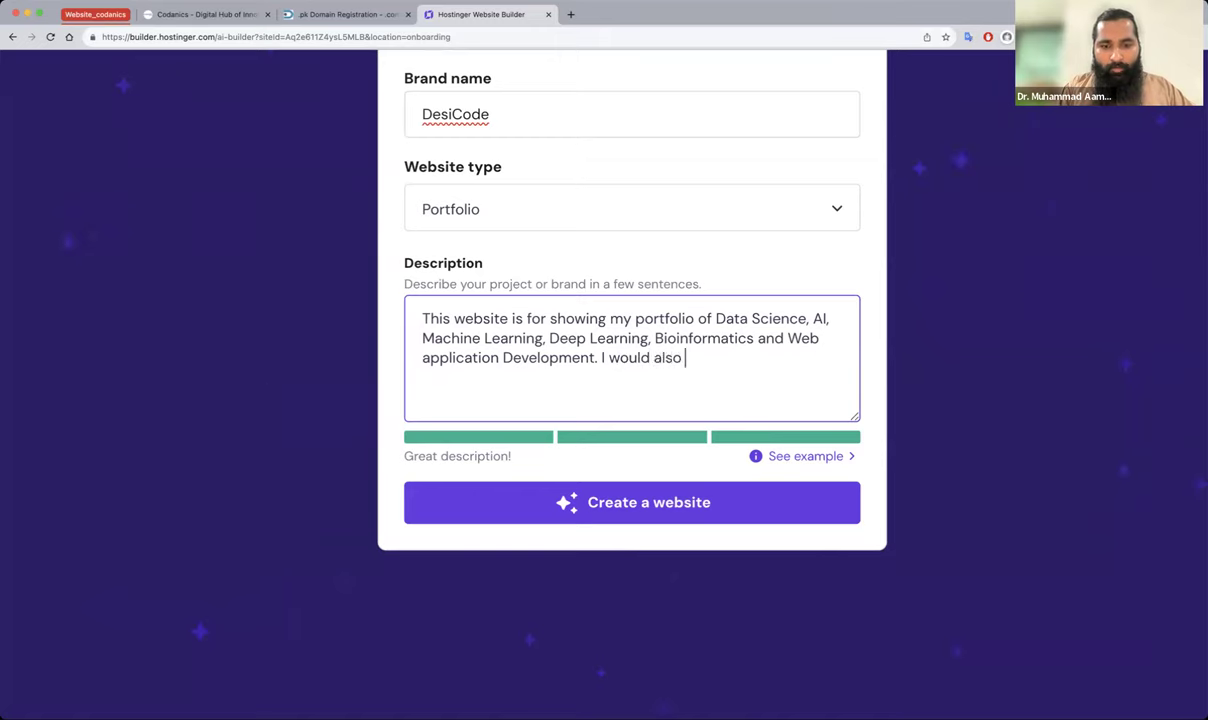
{"action": "type", "text": "like to add information abo"}
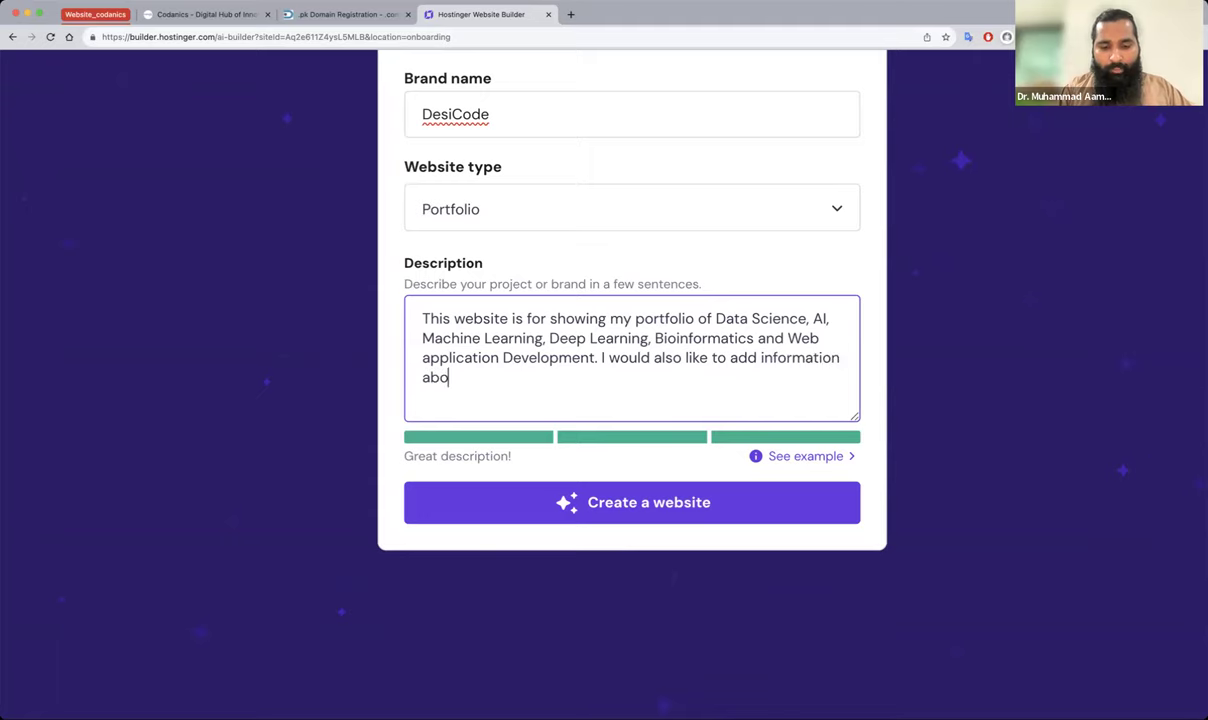
{"action": "type", "text": "ut Teaching "}
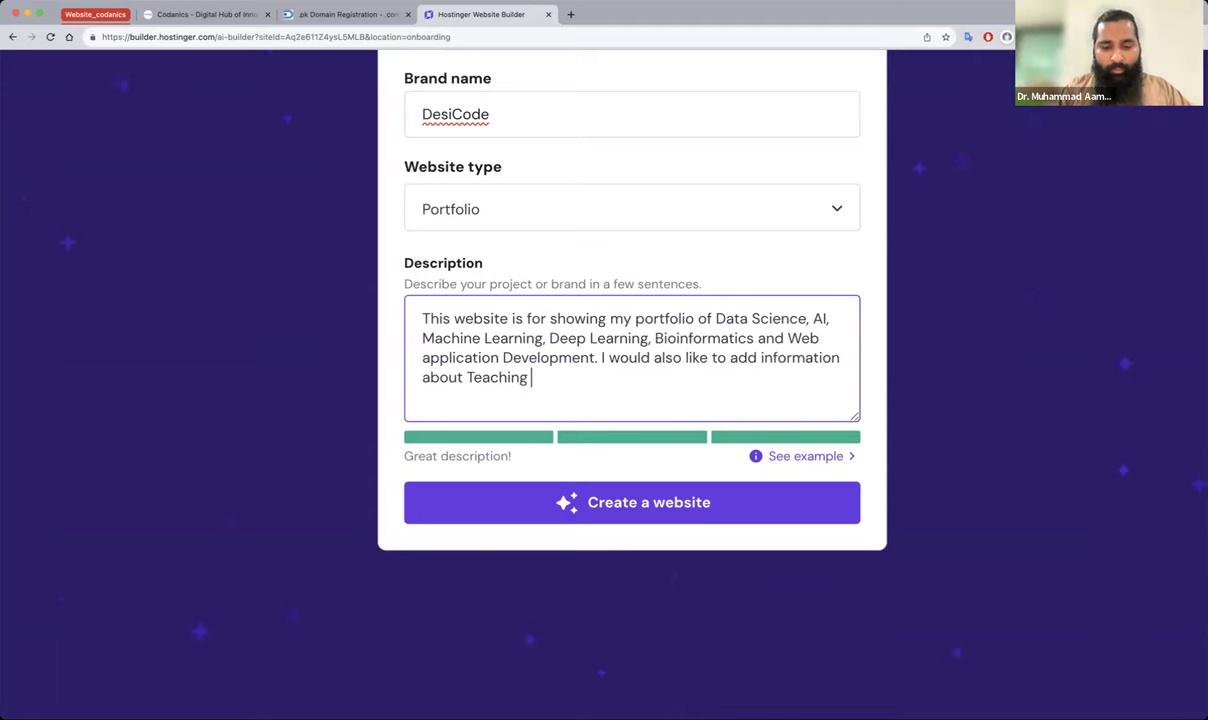
{"action": "type", "text": "Online to"}
{"action": "key", "text": "BackSpace"}
{"action": "type", "text": "c"}
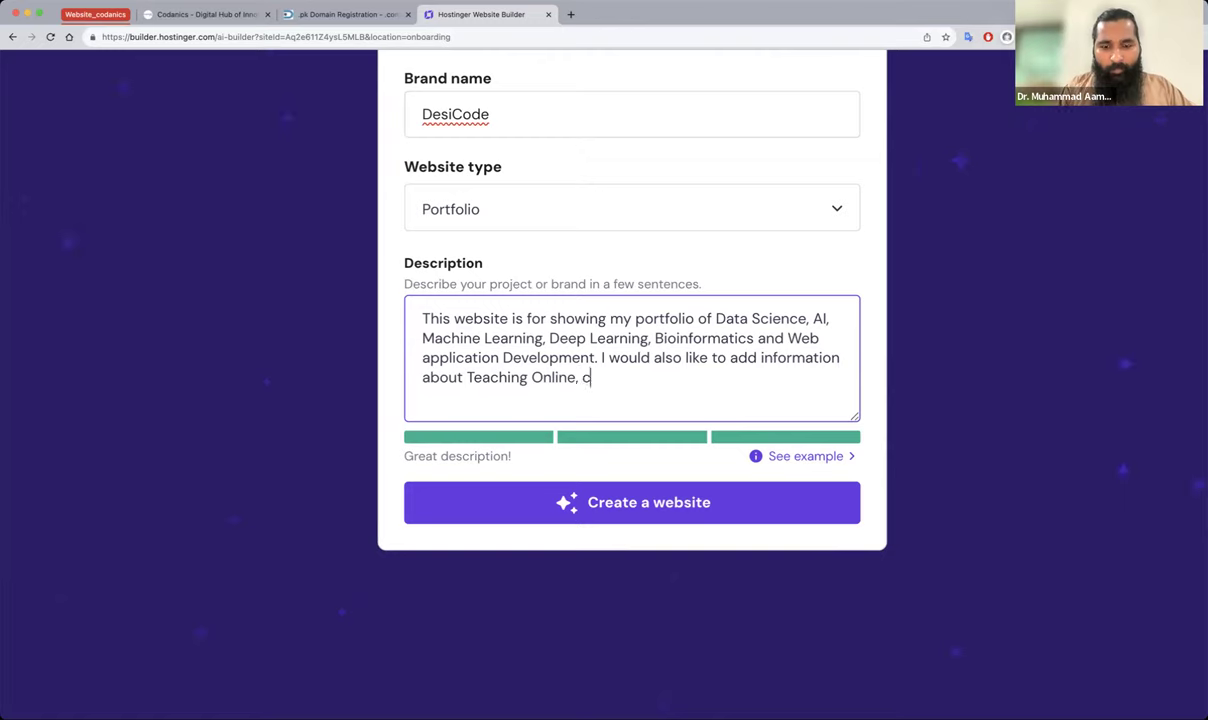
{"action": "type", "text": "oding to Kids"}
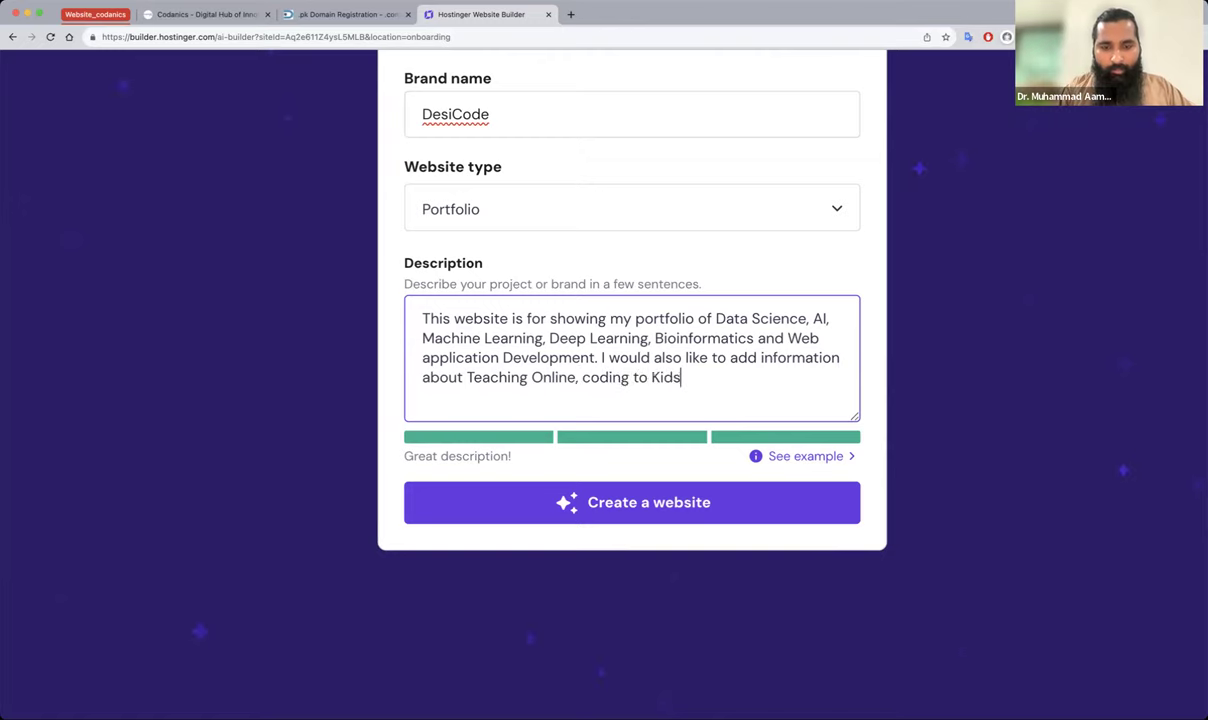
{"action": "type", "text": ", Python, R, "}
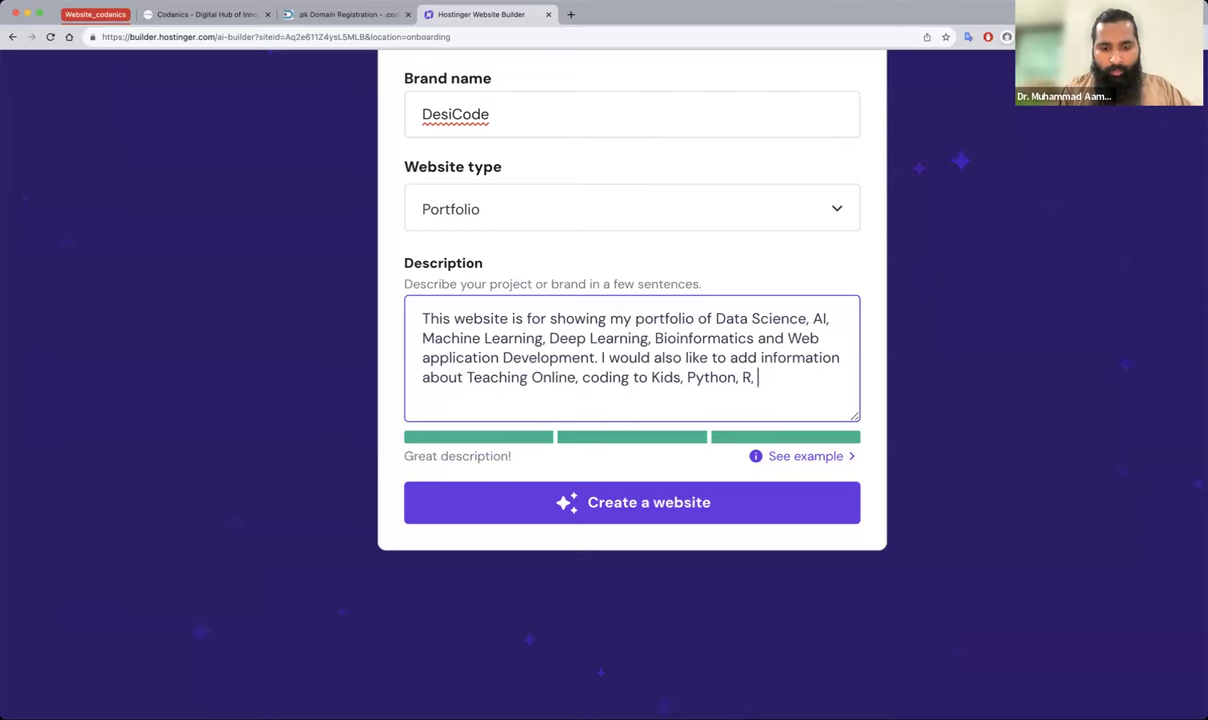
{"action": "type", "text": "and Linux."}
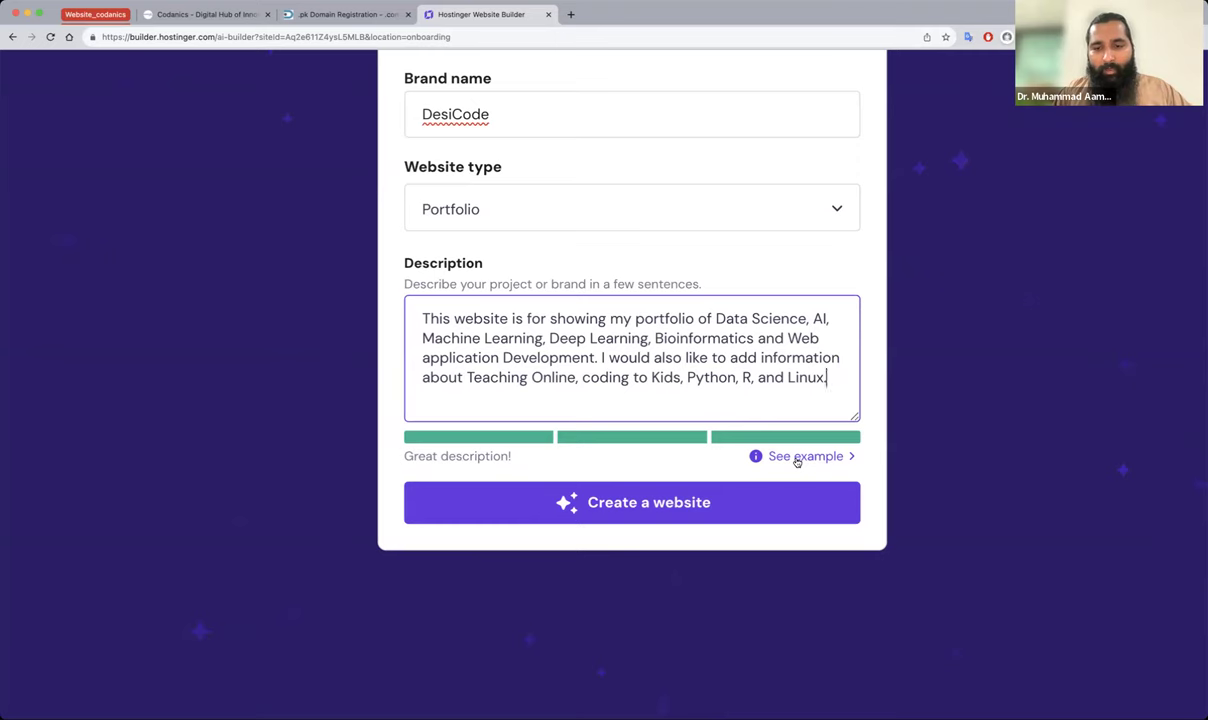
Compare against the See example sample, then return to the portfolio description
{"action": "left_click", "coordinate": [797, 457]}
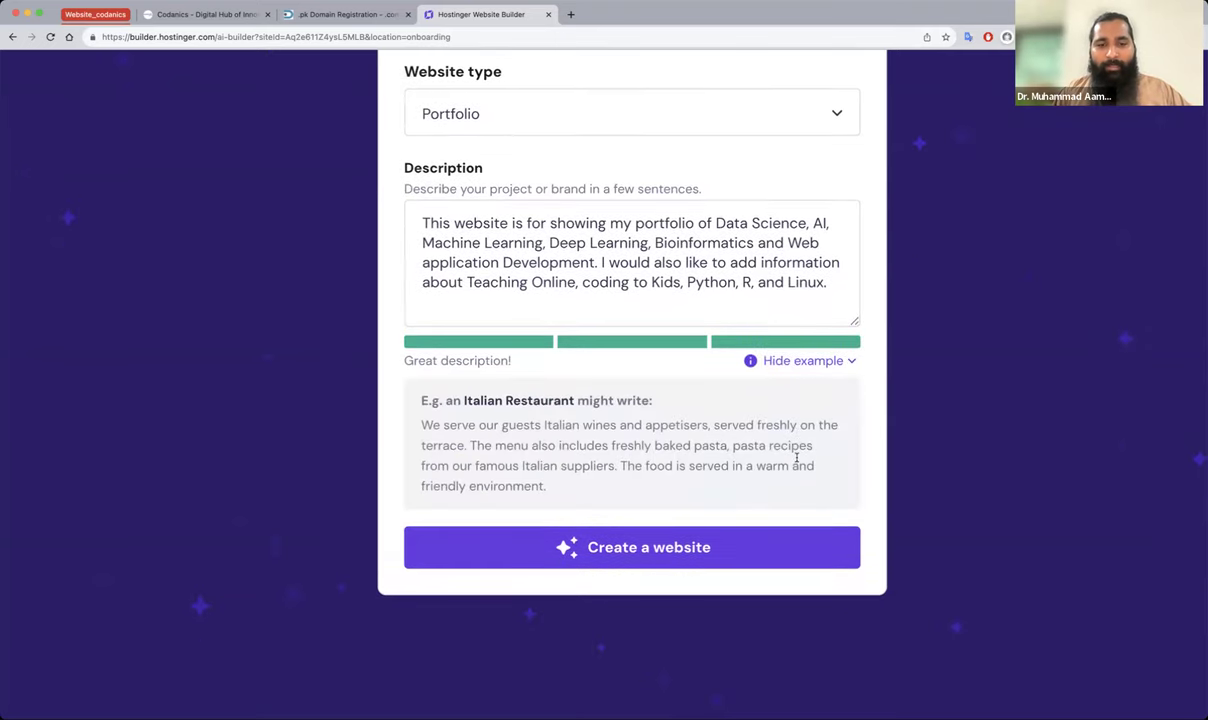
{"action": "left_click_drag", "start_coordinate": [463, 401], "coordinate": [616, 402]}
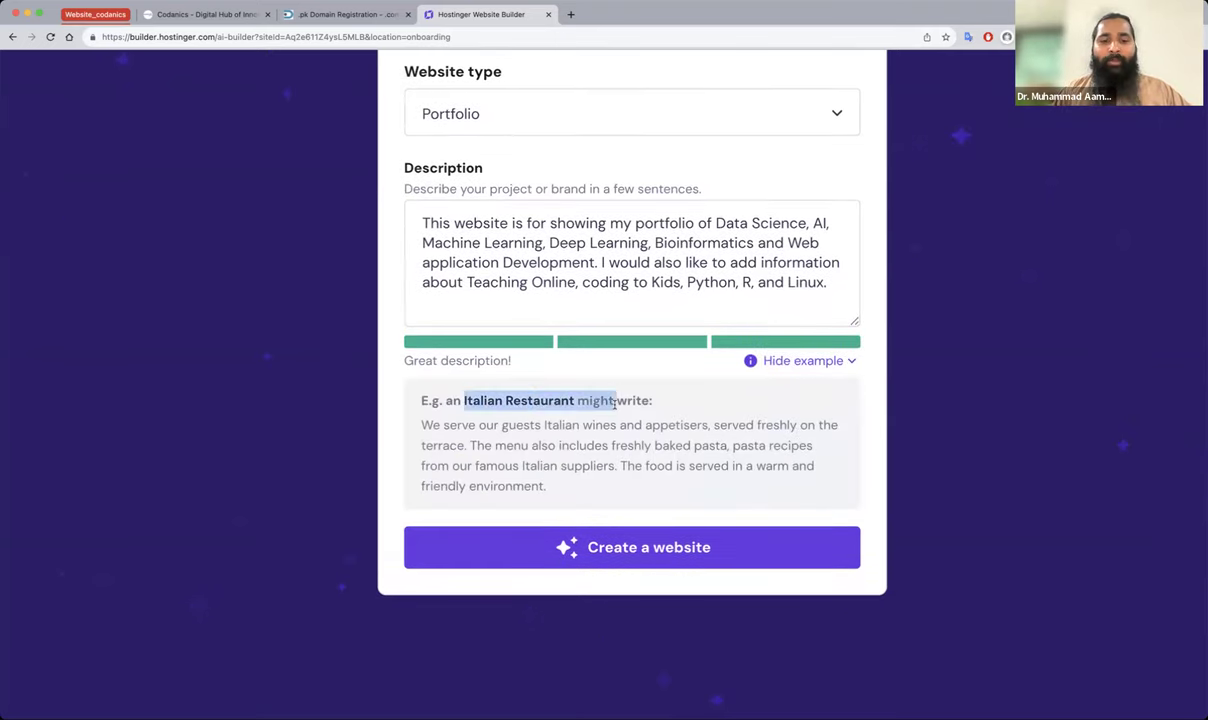
{"action": "scroll", "coordinate": [615, 405], "scroll_direction": "up", "scroll_amount": 1}
{"action": "left_click", "coordinate": [696, 307]}
{"action": "scroll", "coordinate": [655, 470], "scroll_direction": "down", "scroll_amount": 1}
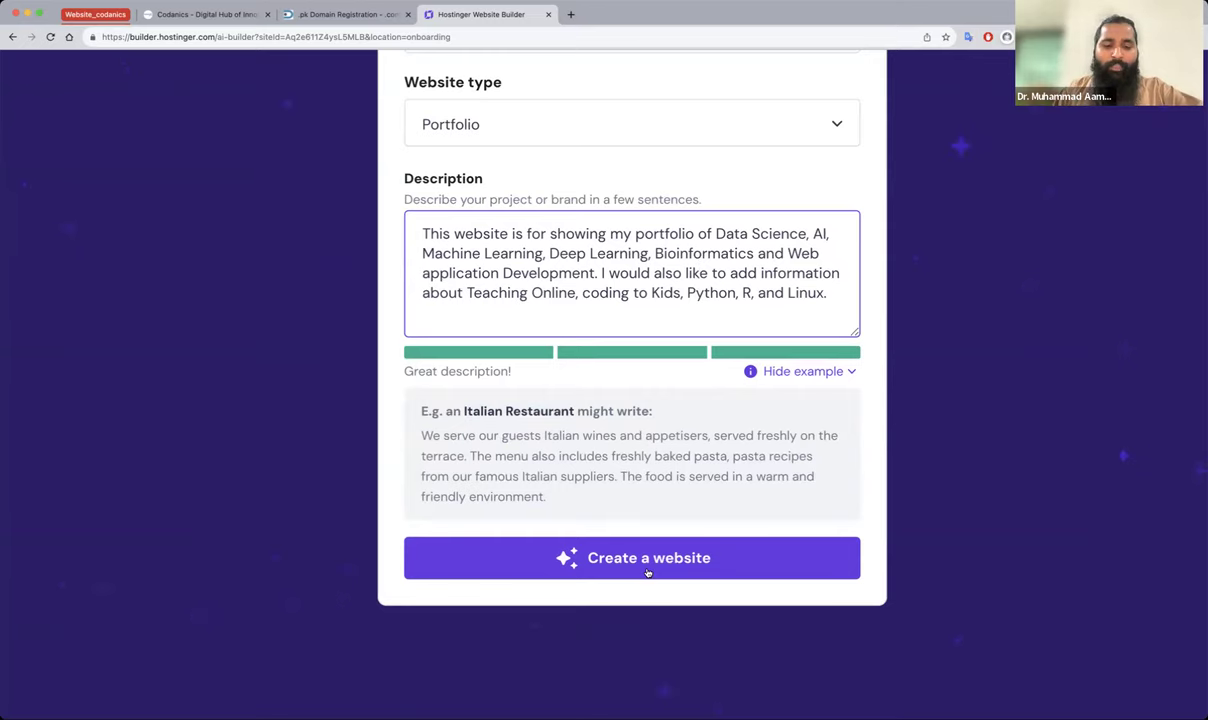
Generate the DesiCode site with Create a website, producing the Welcome to DesiCode home page
{"action": "left_click", "coordinate": [648, 572]}
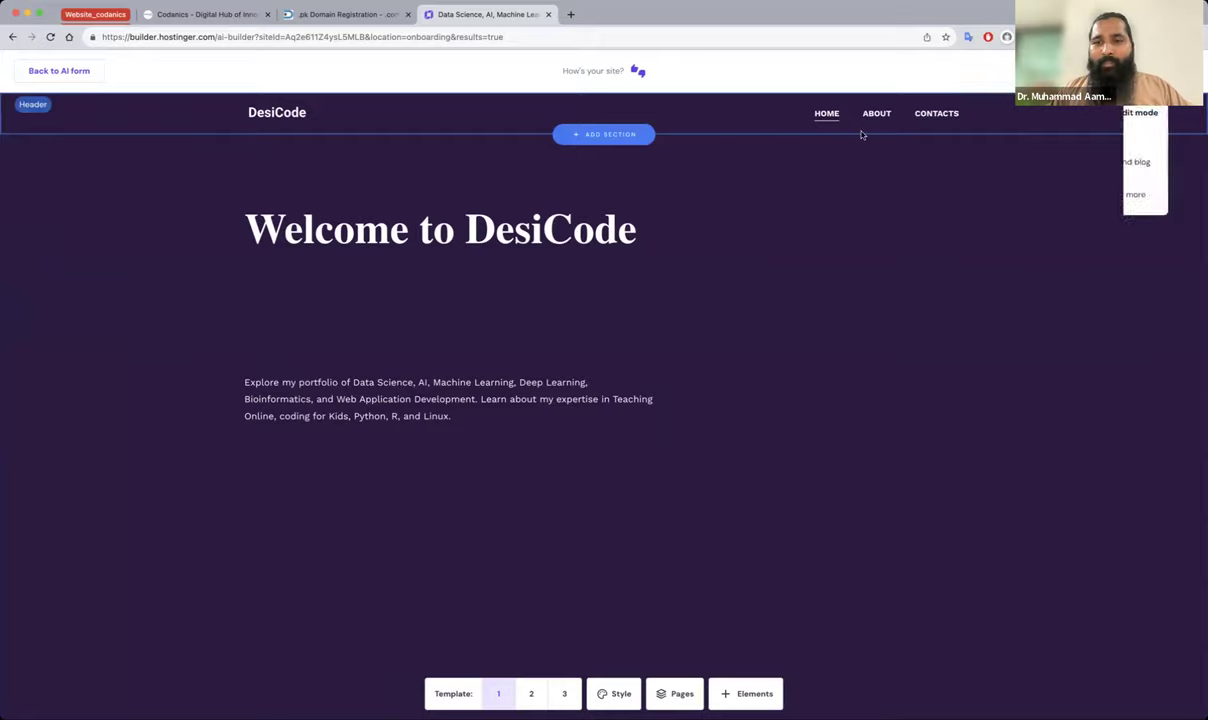
{"action": "scroll", "coordinate": [473, 462], "scroll_direction": "down", "scroll_amount": 10}
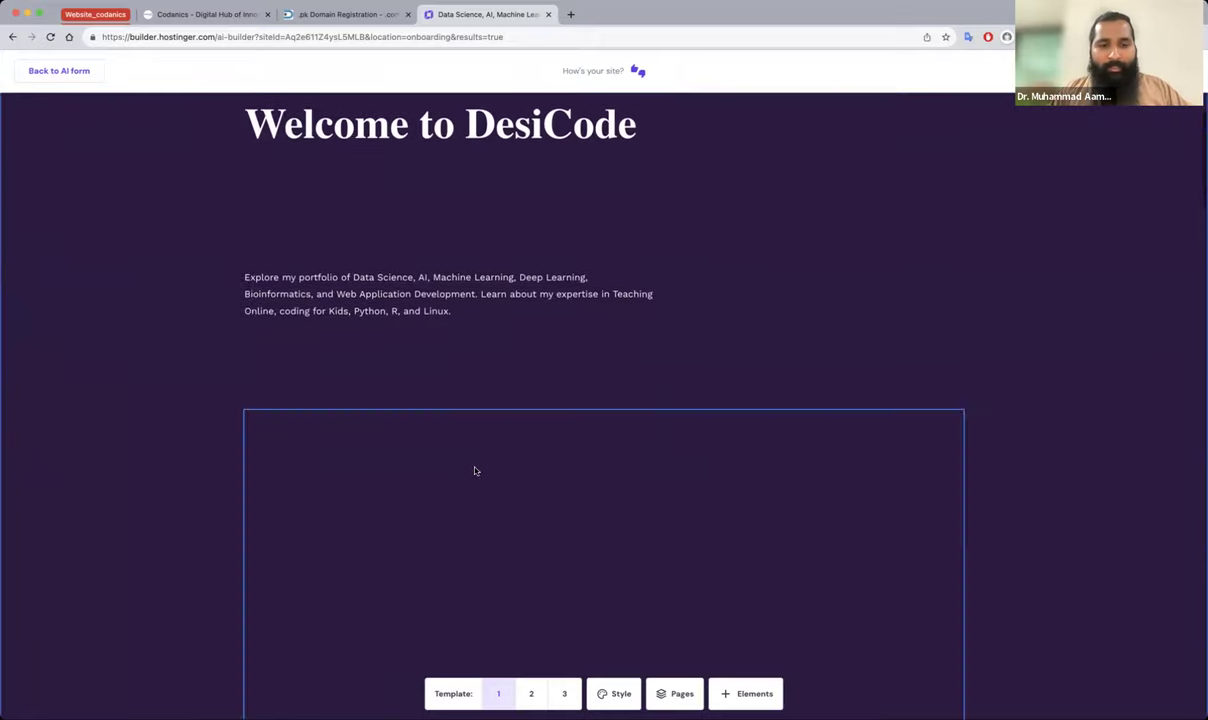
{"action": "scroll", "coordinate": [475, 471], "scroll_direction": "down", "scroll_amount": 12}
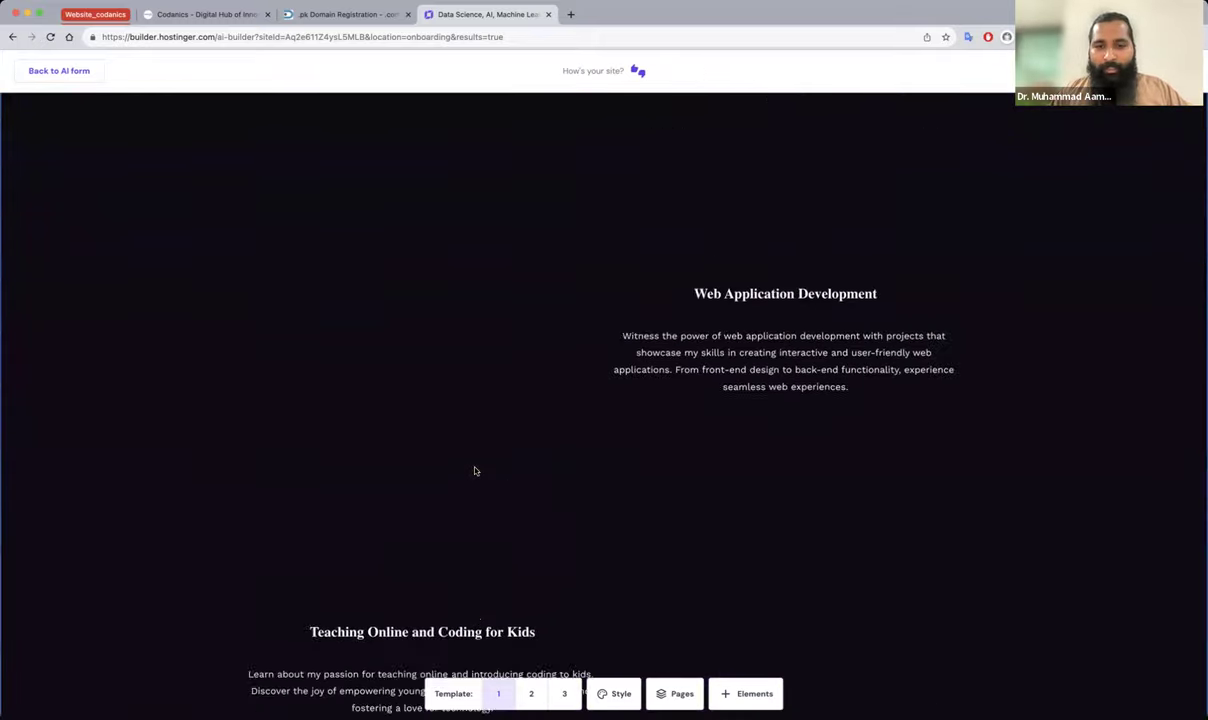
{"action": "scroll", "coordinate": [475, 471], "scroll_direction": "down", "scroll_amount": 5}
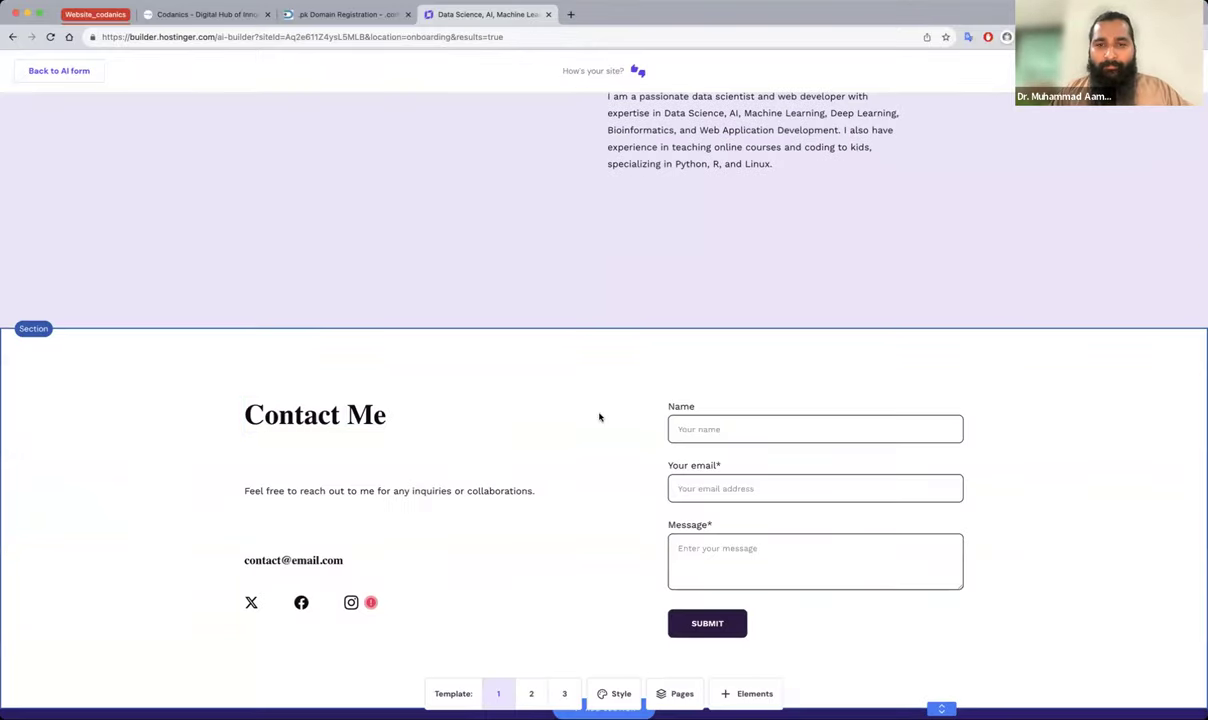
{"action": "scroll", "coordinate": [598, 416], "scroll_direction": "up", "scroll_amount": 10}
{"action": "scroll", "coordinate": [599, 416], "scroll_direction": "up", "scroll_amount": 8}
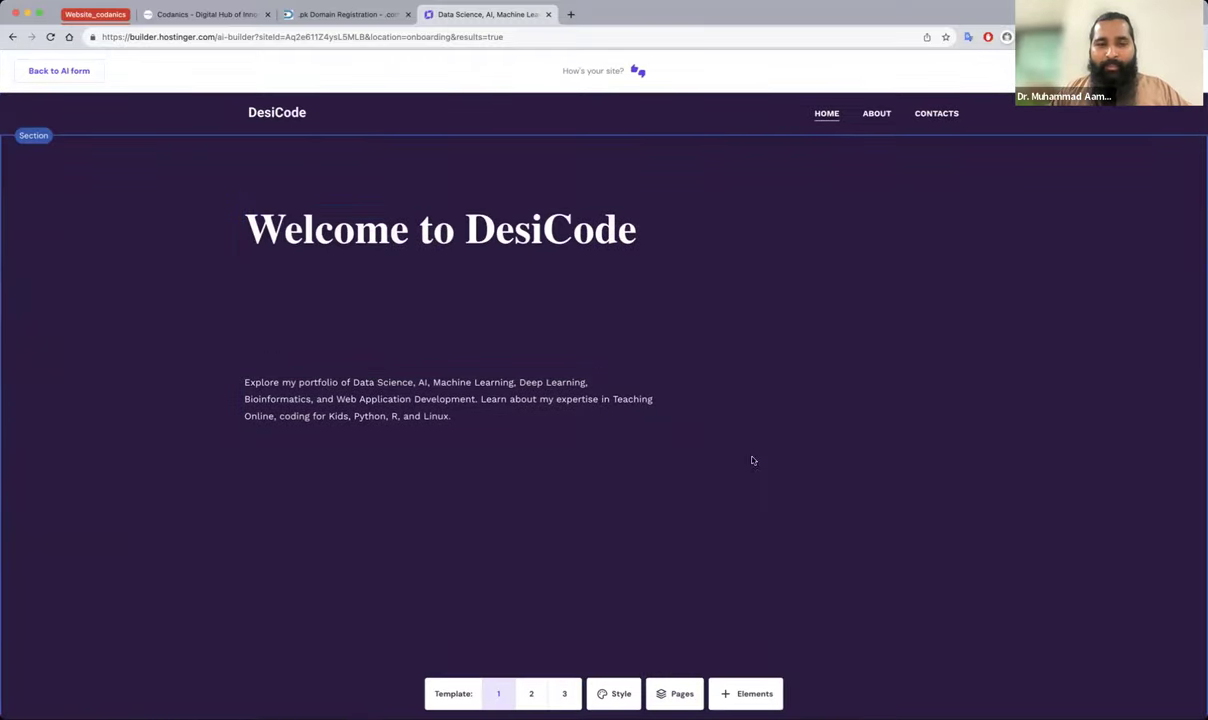
{"action": "scroll", "coordinate": [790, 512], "scroll_direction": "down", "scroll_amount": 5}
{"action": "scroll", "coordinate": [790, 512], "scroll_direction": "down", "scroll_amount": 12}
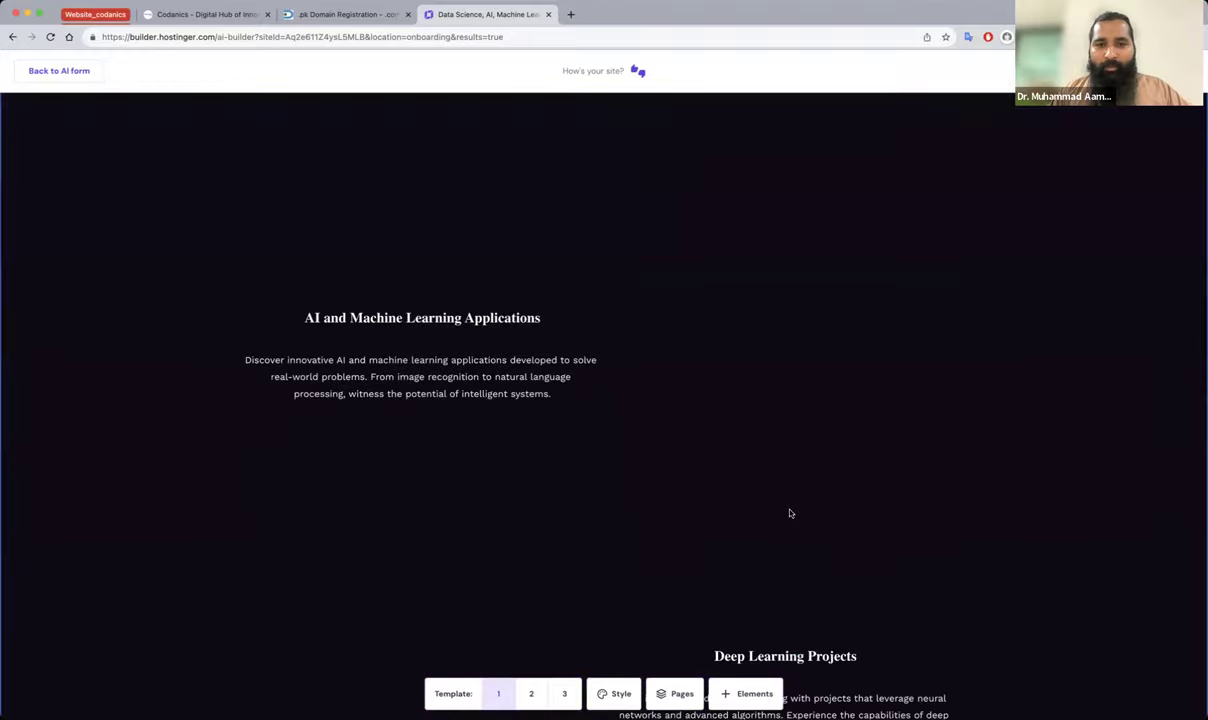
{"action": "scroll", "coordinate": [633, 583], "scroll_direction": "down", "scroll_amount": 8}
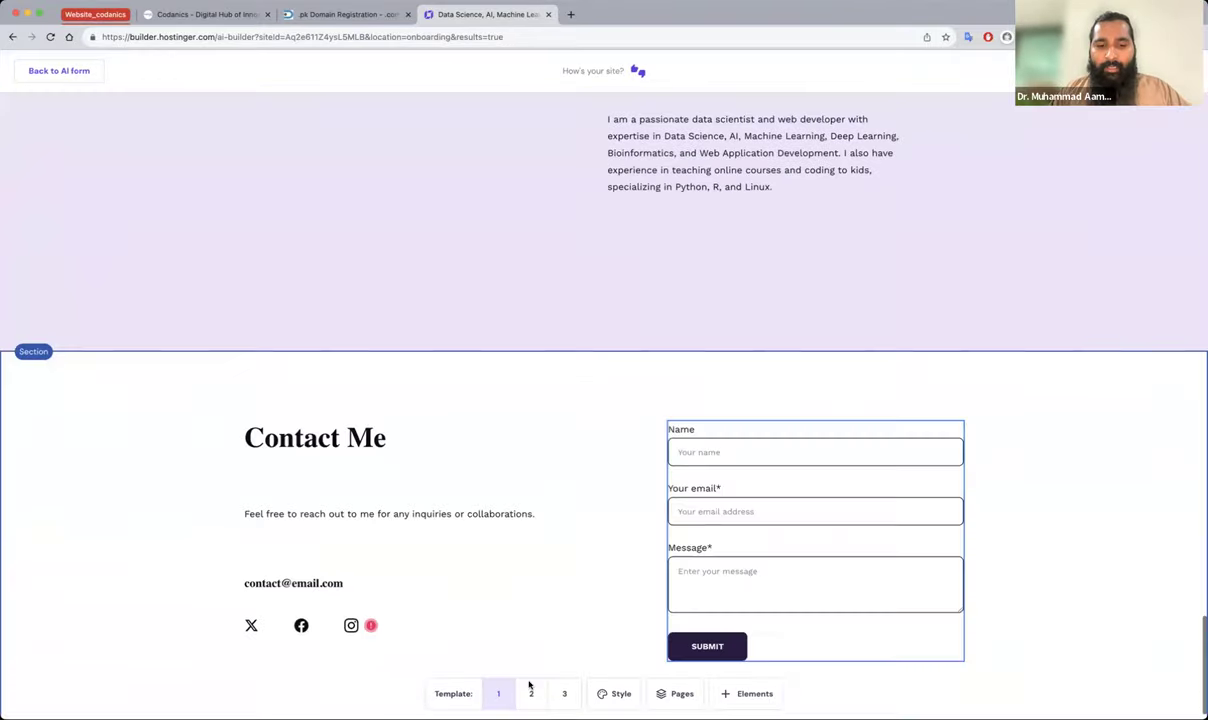
{"action": "scroll", "coordinate": [590, 421], "scroll_direction": "up", "scroll_amount": 12}
{"action": "scroll", "coordinate": [590, 423], "scroll_direction": "up", "scroll_amount": 10}
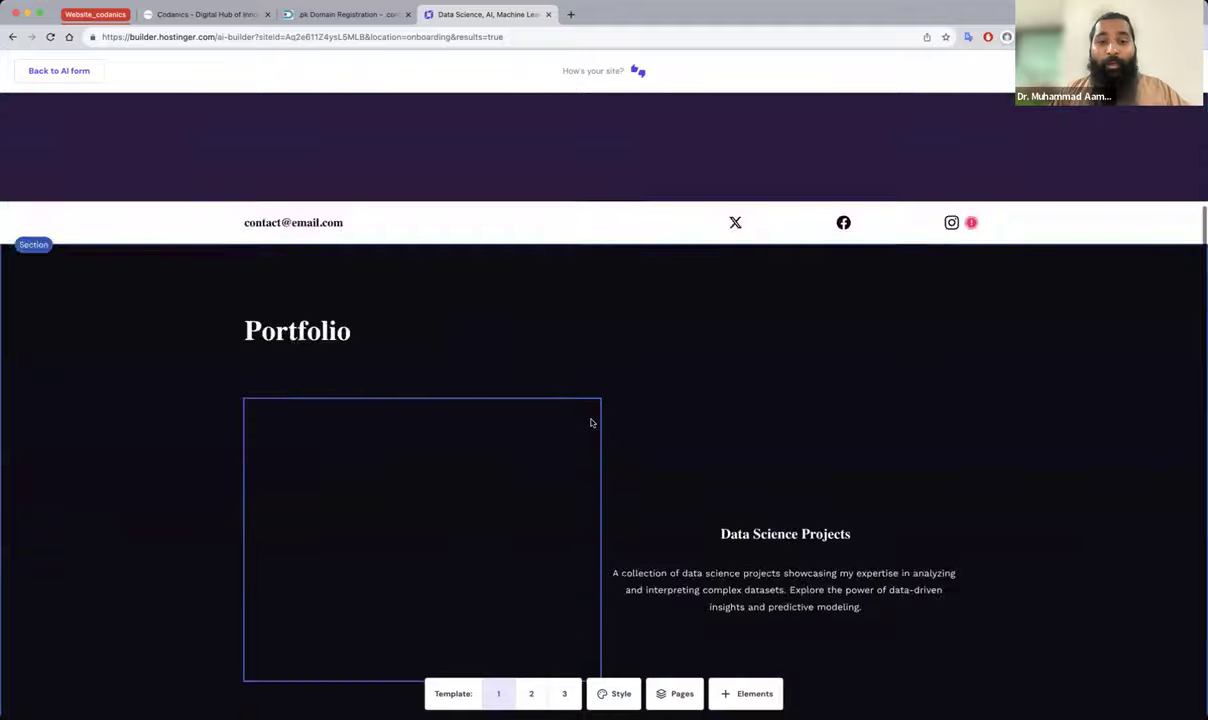
Preview Template 2 and scroll through its page
{"action": "left_click", "coordinate": [531, 693]}
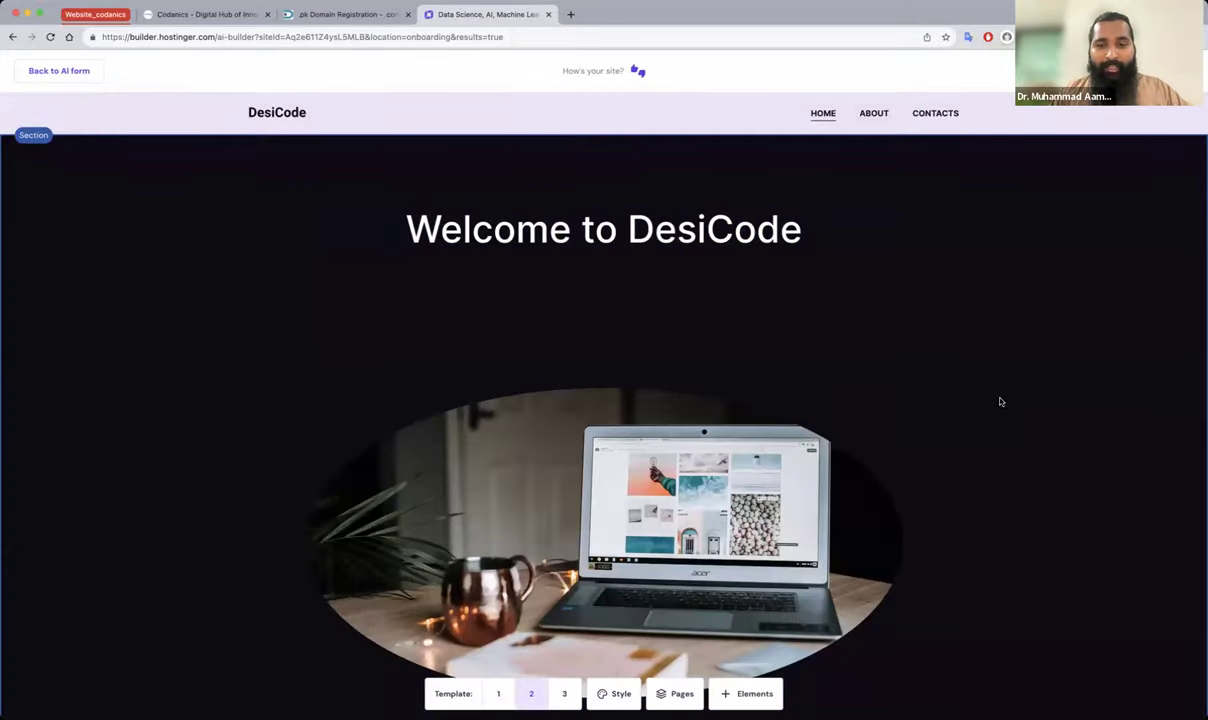
{"action": "scroll", "coordinate": [951, 425], "scroll_direction": "down", "scroll_amount": 15}
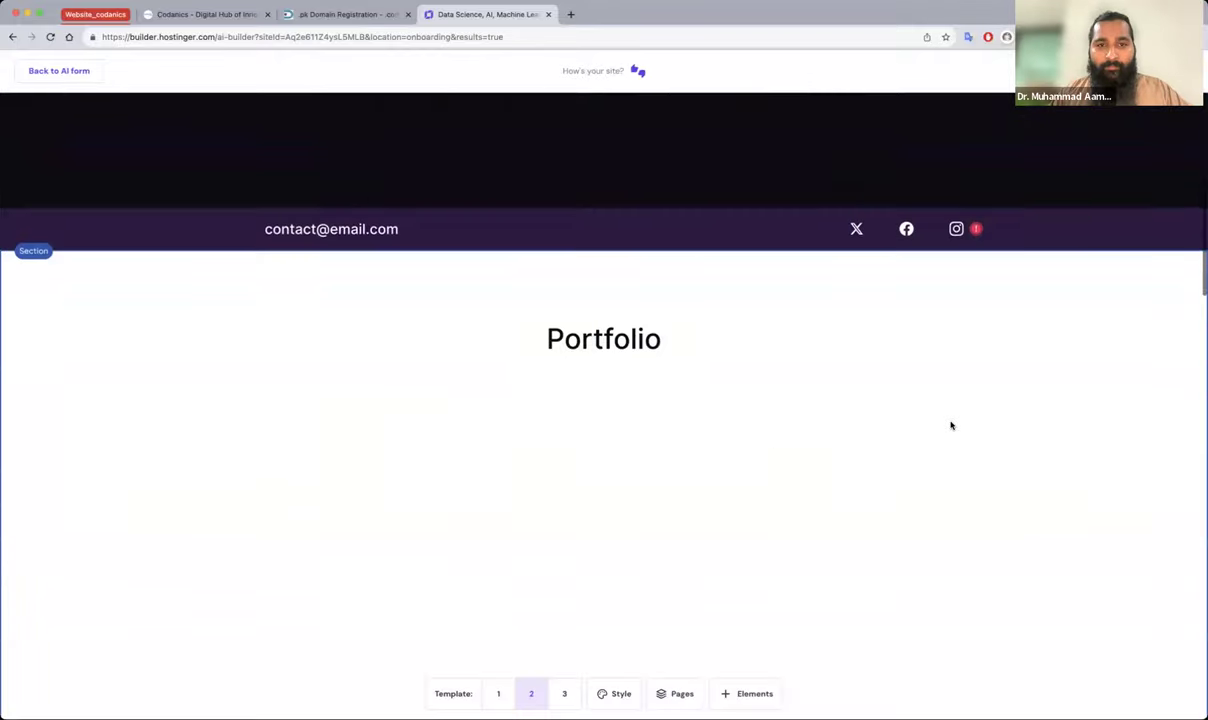
{"action": "scroll", "coordinate": [951, 425], "scroll_direction": "down", "scroll_amount": 15}
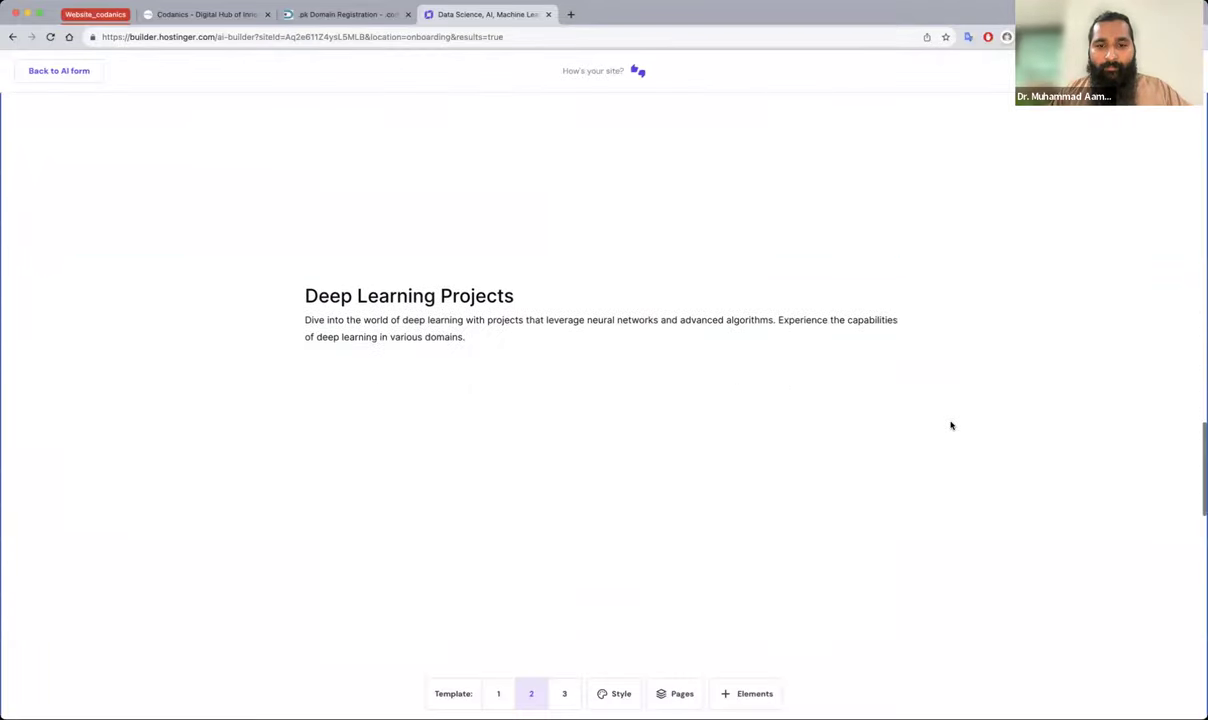
{"action": "scroll", "coordinate": [951, 425], "scroll_direction": "down", "scroll_amount": 10}
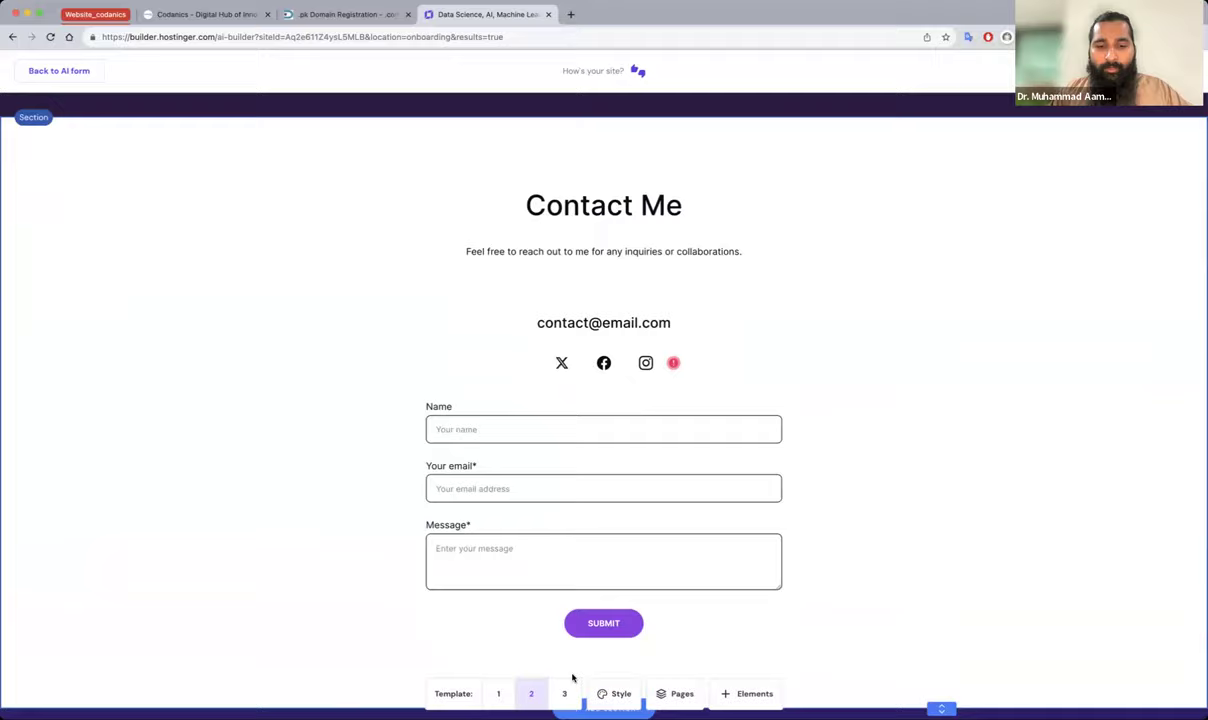
Apply Template 3 and review its Data Science, AI, Bioinformatics and Teaching sections
{"action": "left_click", "coordinate": [566, 693]}
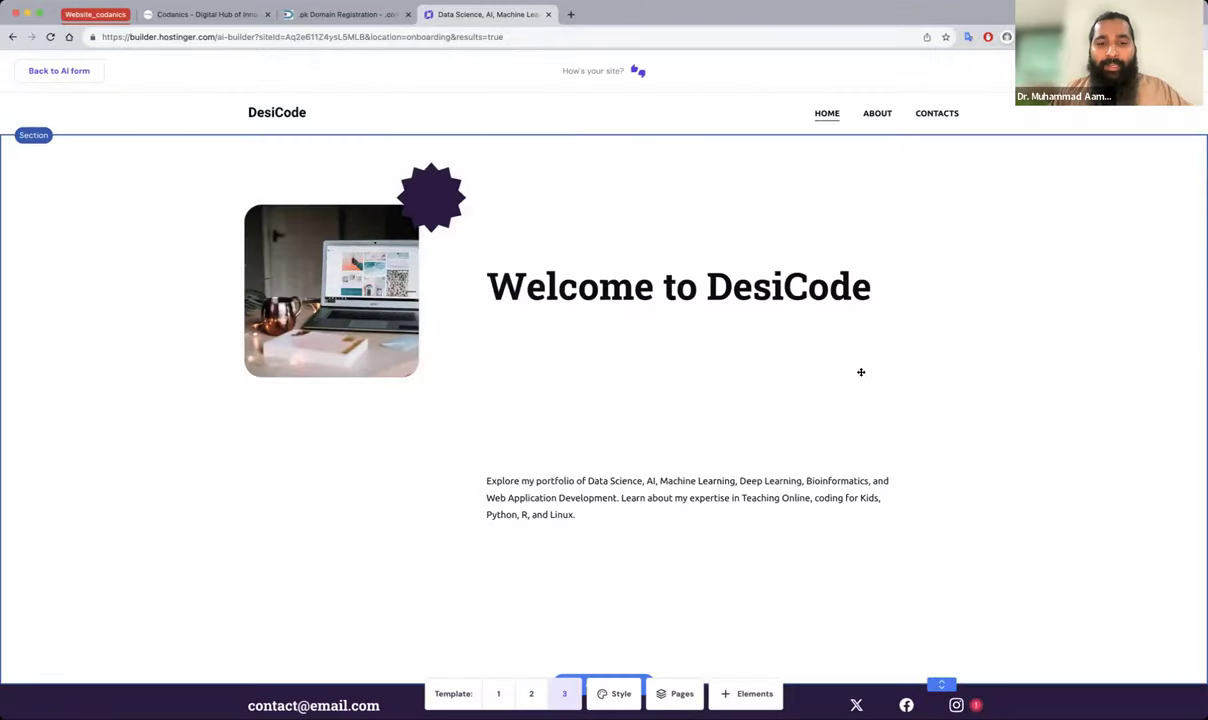
{"action": "scroll", "coordinate": [860, 372], "scroll_direction": "down", "scroll_amount": 9}
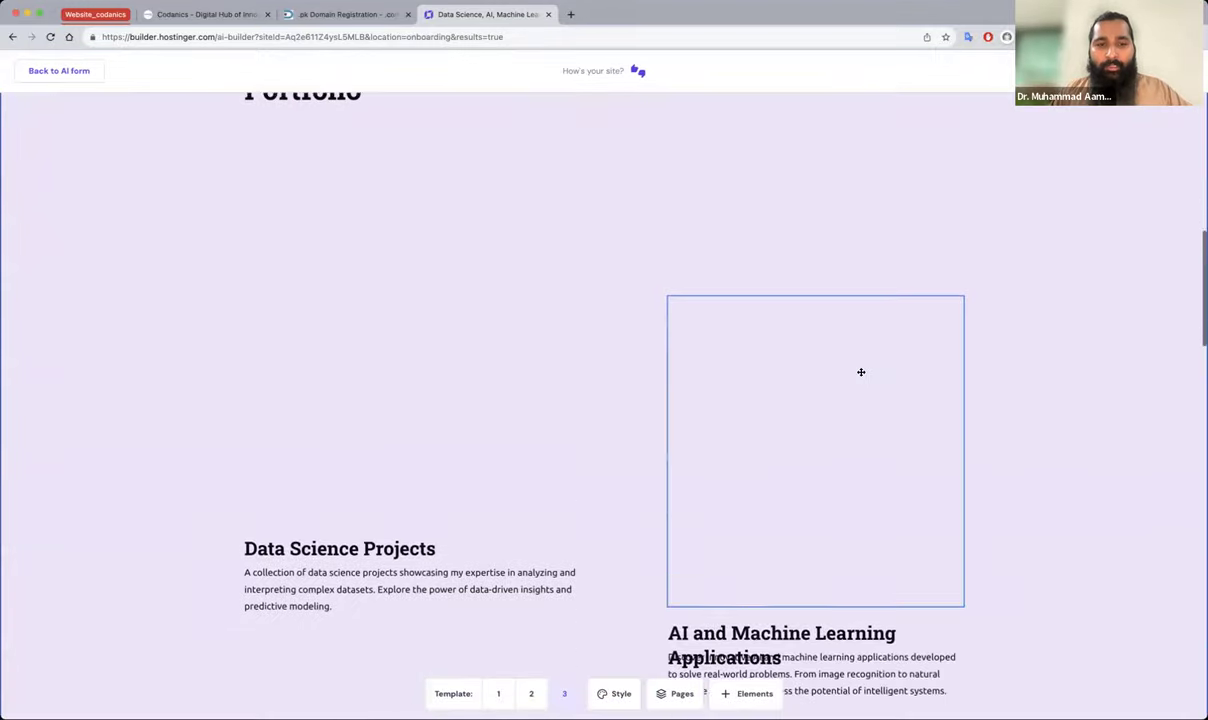
{"action": "scroll", "coordinate": [861, 375], "scroll_direction": "down", "scroll_amount": 10}
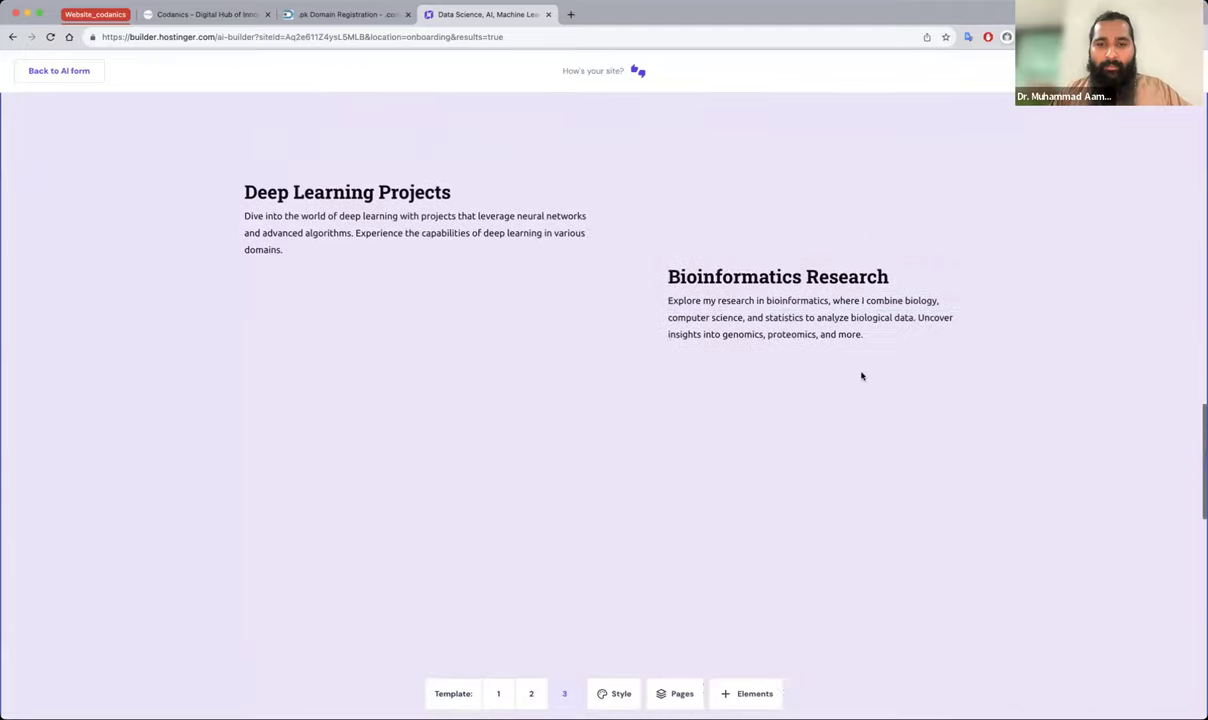
{"action": "scroll", "coordinate": [861, 372], "scroll_direction": "down", "scroll_amount": 12}
{"action": "scroll", "coordinate": [861, 372], "scroll_direction": "up", "scroll_amount": 7}
{"action": "scroll", "coordinate": [861, 372], "scroll_direction": "up", "scroll_amount": 18}
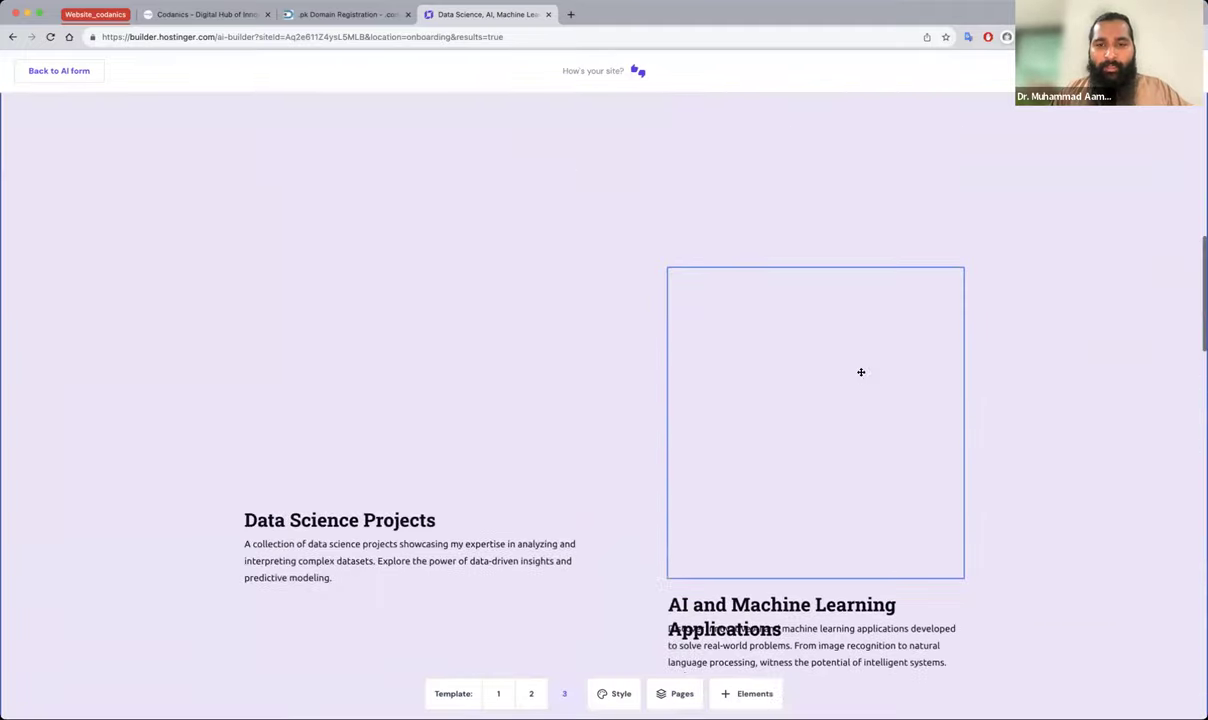
{"action": "scroll", "coordinate": [870, 268], "scroll_direction": "up", "scroll_amount": 2}
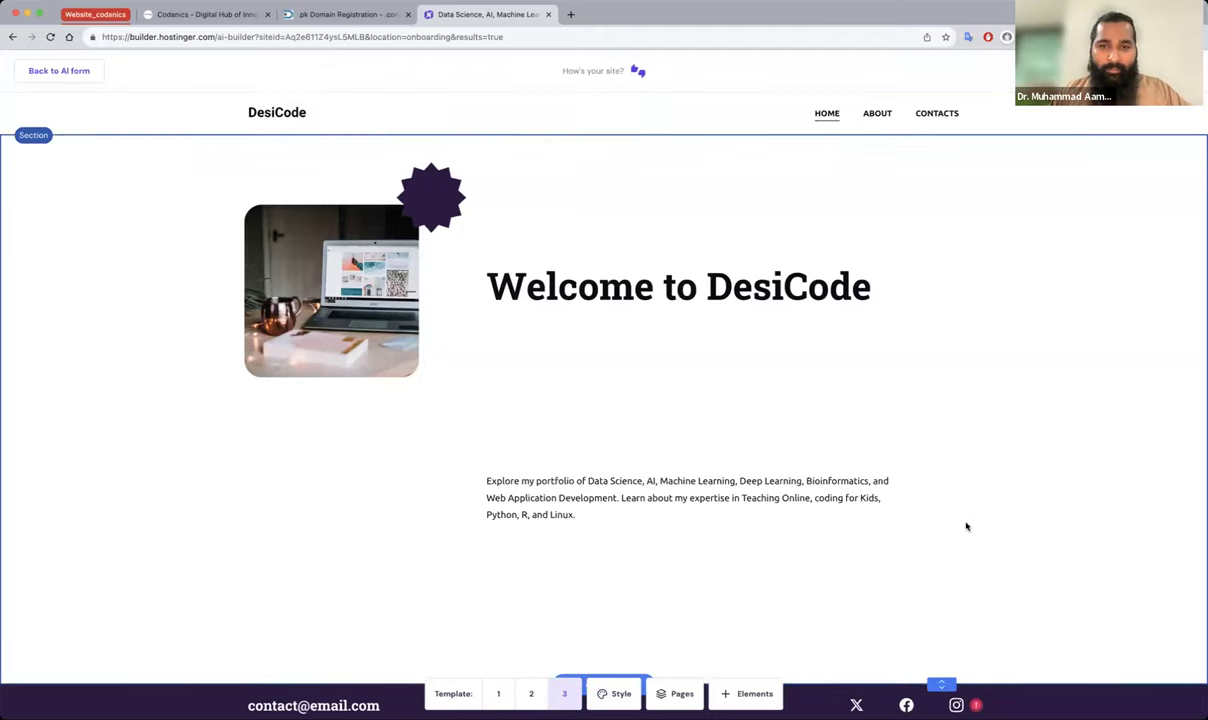
{"action": "scroll", "coordinate": [966, 526], "scroll_direction": "down", "scroll_amount": 15}
{"action": "scroll", "coordinate": [966, 526], "scroll_direction": "down", "scroll_amount": 9}
{"action": "scroll", "coordinate": [966, 526], "scroll_direction": "up", "scroll_amount": 5}
{"action": "scroll", "coordinate": [966, 526], "scroll_direction": "up", "scroll_amount": 4}
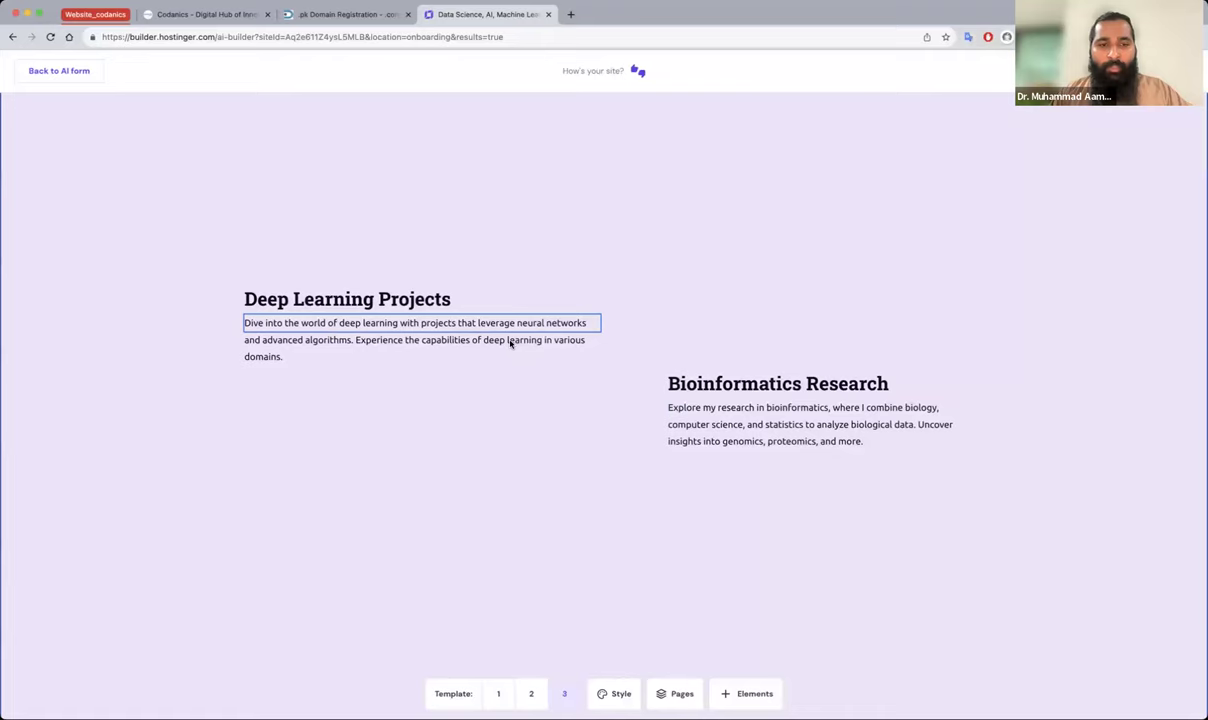
{"action": "scroll", "coordinate": [639, 426], "scroll_direction": "up", "scroll_amount": 5}
{"action": "scroll", "coordinate": [640, 427], "scroll_direction": "up", "scroll_amount": 10}
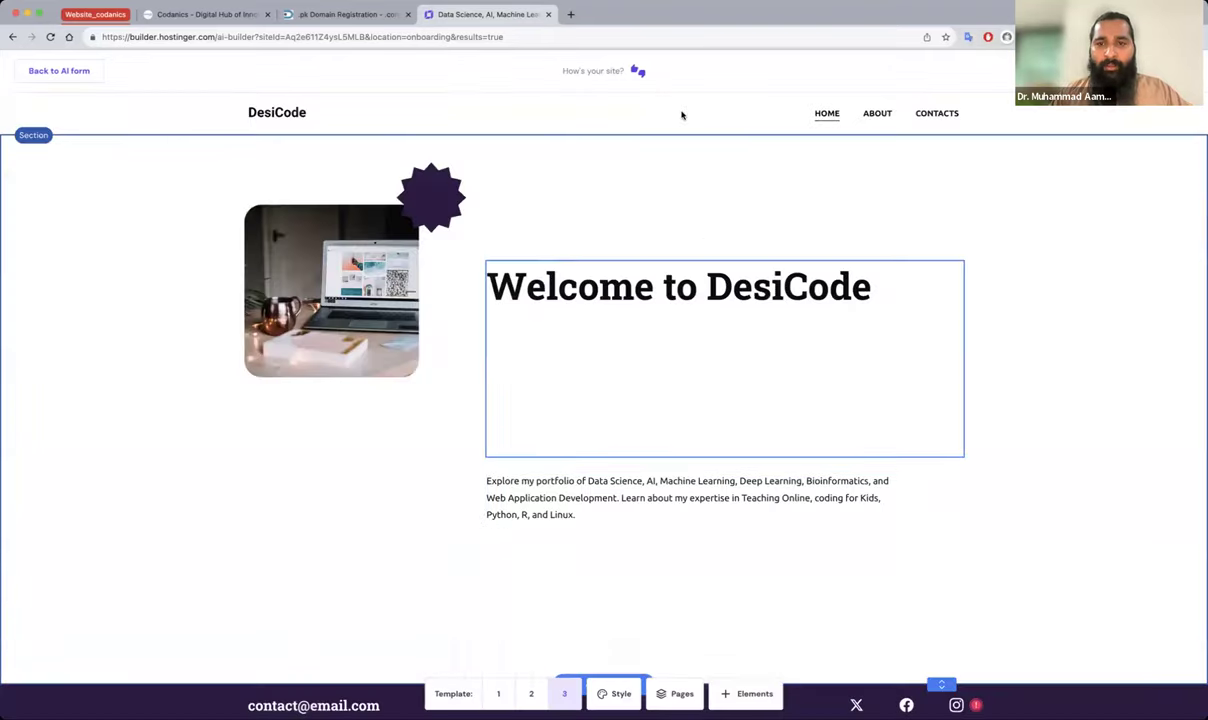
Compare Templates 1, 2 and 3, scrolling through the dark first layout
{"action": "left_click", "coordinate": [498, 693]}
{"action": "left_click", "coordinate": [531, 693]}
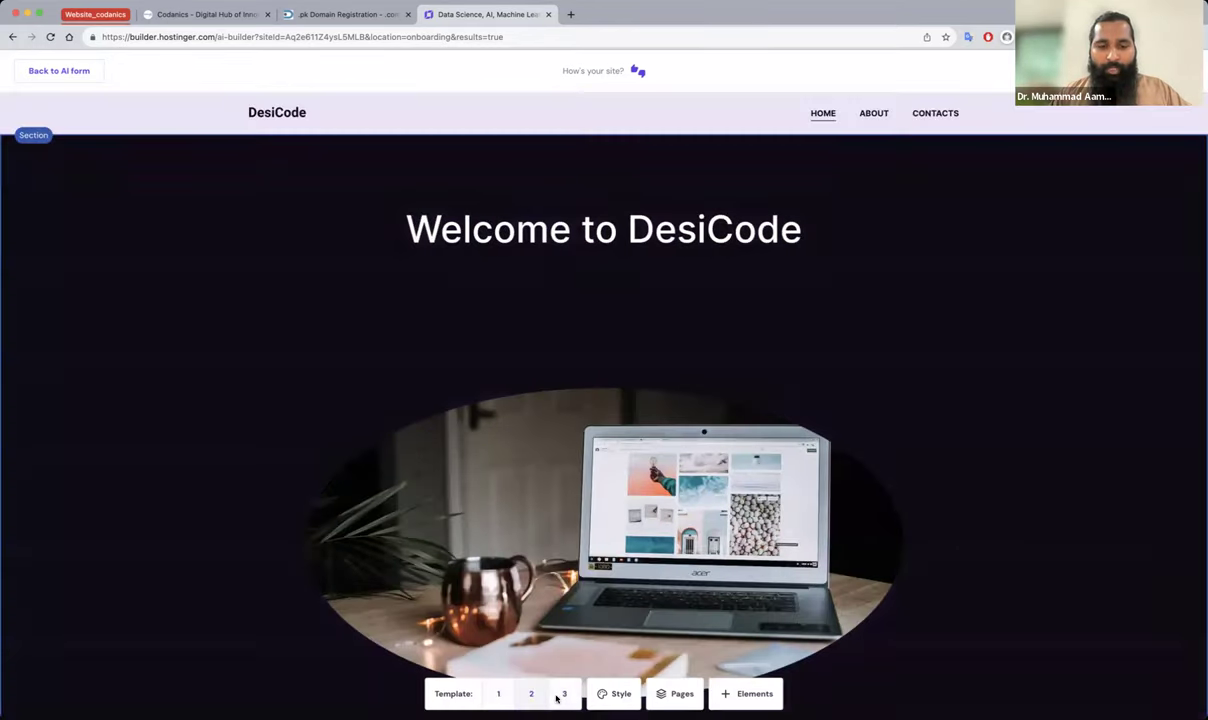
{"action": "left_click", "coordinate": [564, 693]}
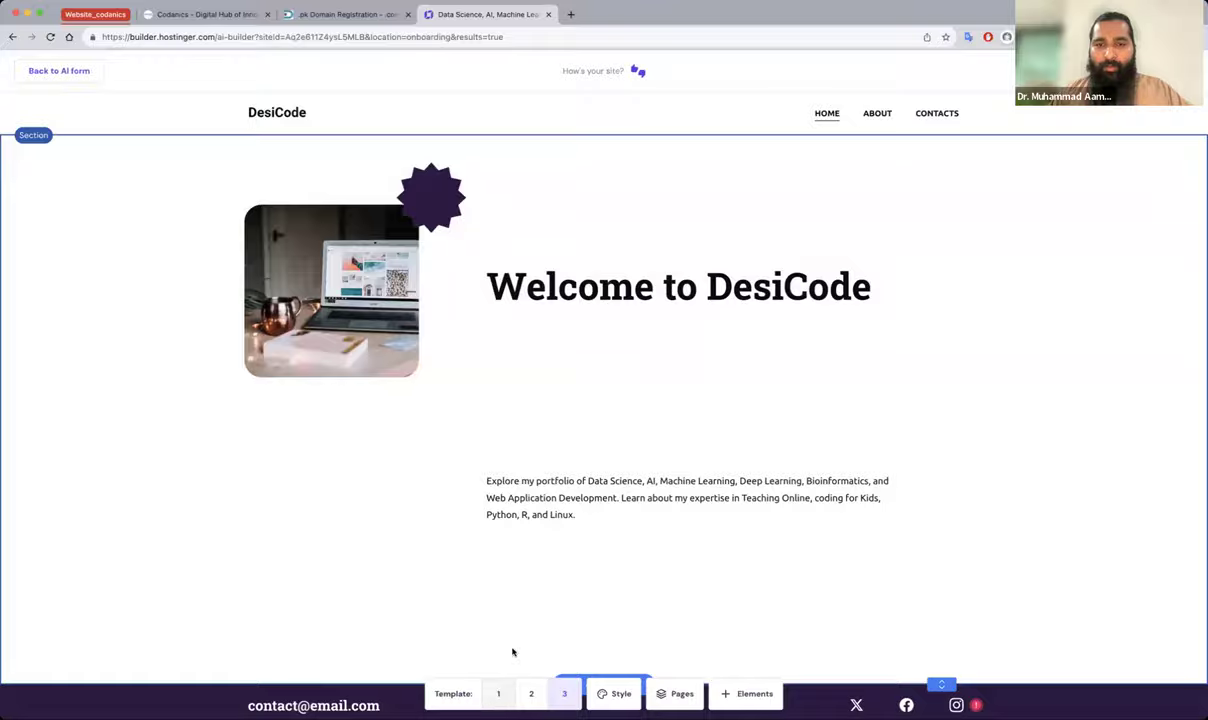
{"action": "left_click", "coordinate": [498, 693]}
{"action": "scroll", "coordinate": [841, 459], "scroll_direction": "down", "scroll_amount": 15}
{"action": "scroll", "coordinate": [841, 459], "scroll_direction": "down", "scroll_amount": 15}
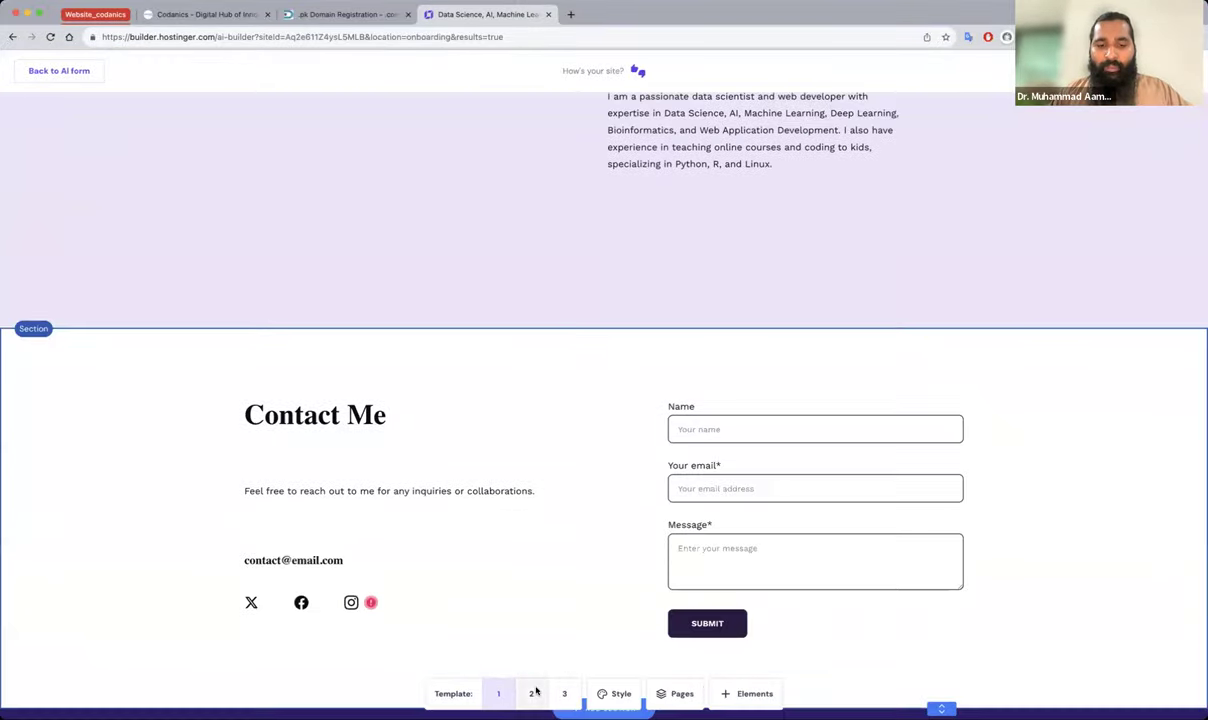
Settle on Template 2 with the oval photo and show its font and colour styles
{"action": "left_click", "coordinate": [532, 693]}
{"action": "left_click", "coordinate": [562, 693]}
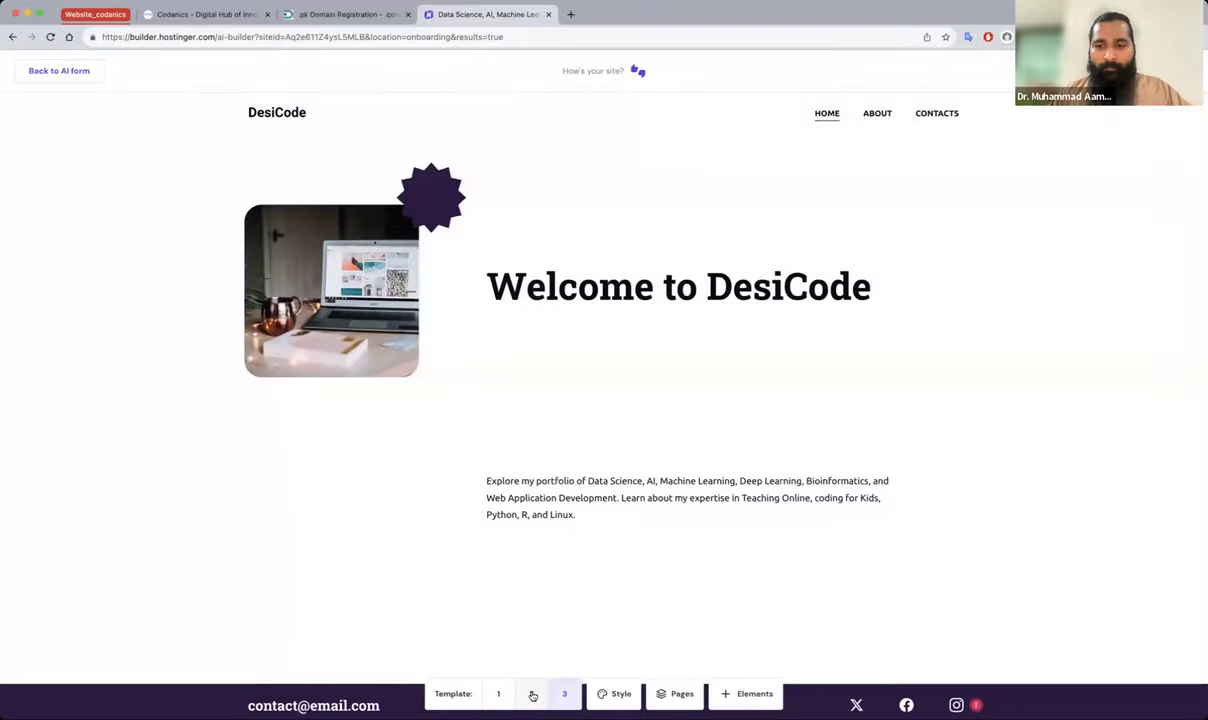
{"action": "left_click", "coordinate": [532, 693]}
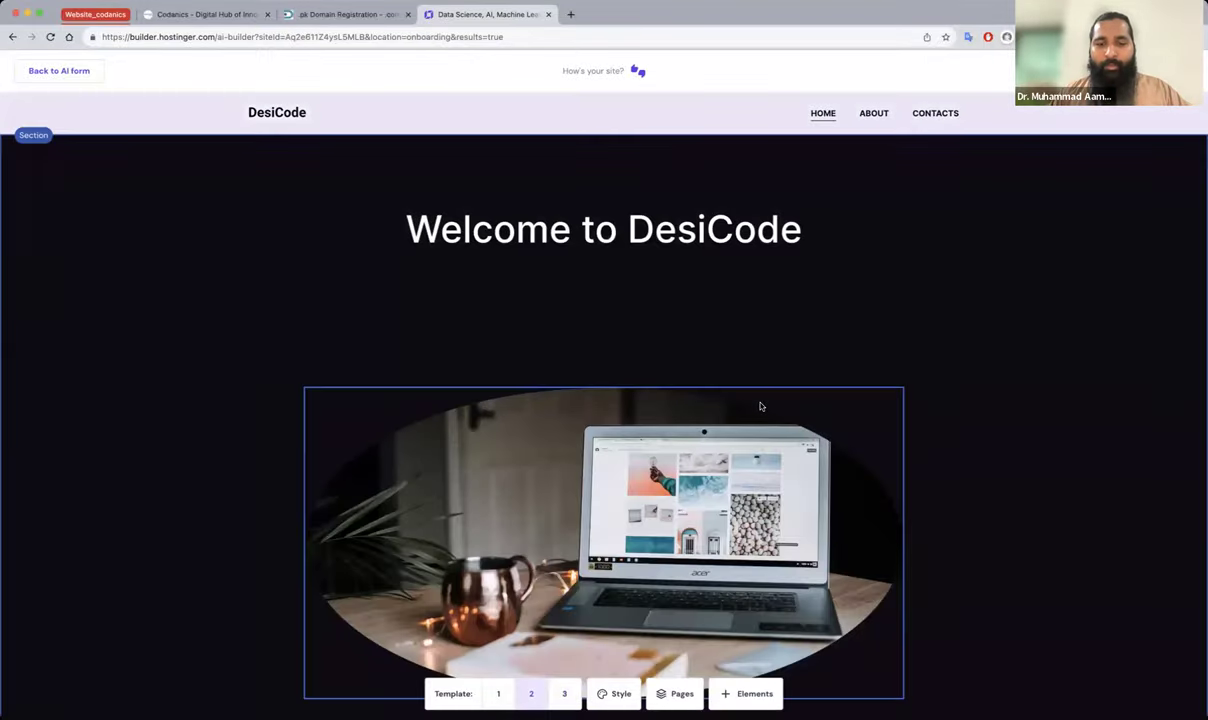
{"action": "scroll", "coordinate": [760, 406], "scroll_direction": "down", "scroll_amount": 5}
{"action": "scroll", "coordinate": [574, 623], "scroll_direction": "up", "scroll_amount": 4}
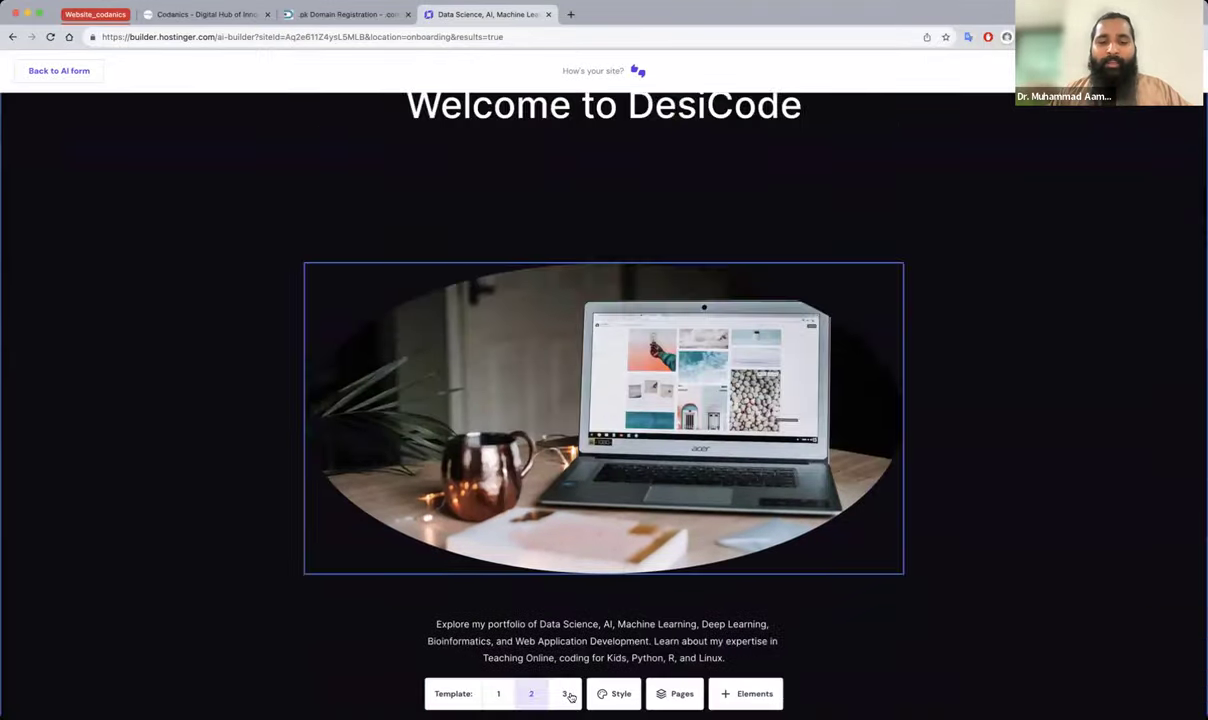
{"action": "scroll", "coordinate": [570, 697], "scroll_direction": "up", "scroll_amount": 2}
{"action": "left_click", "coordinate": [617, 694]}
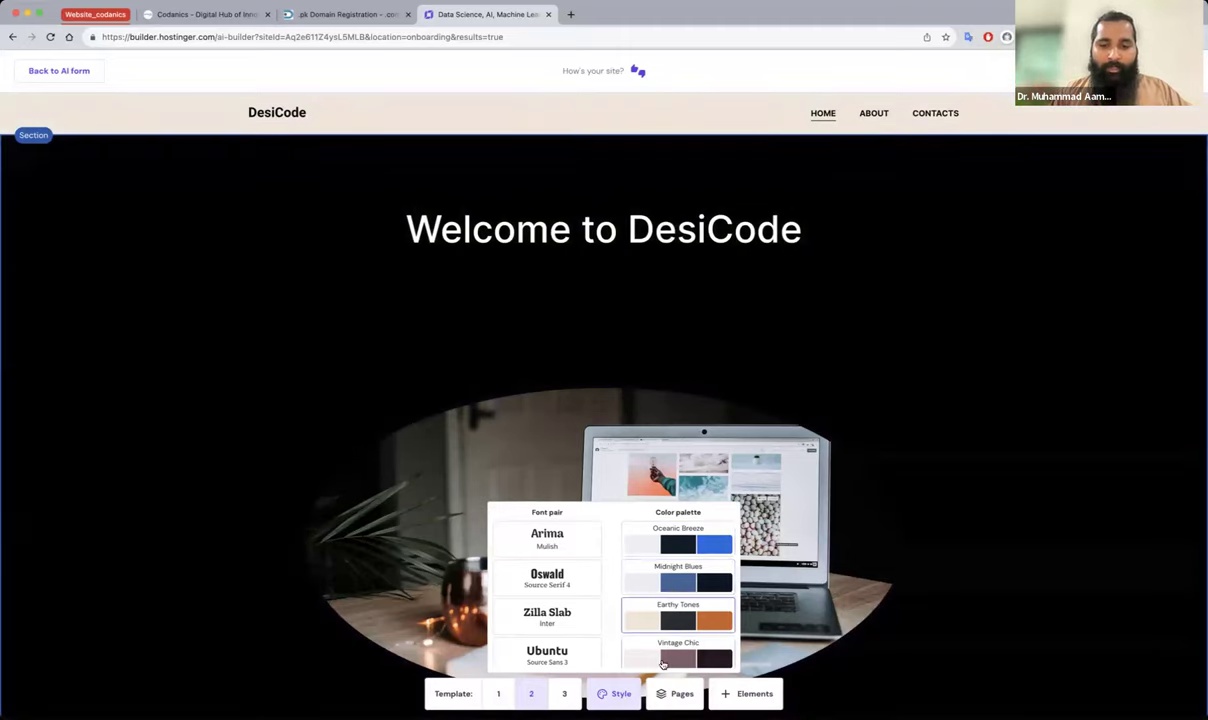
Preview the Vintage Chic and Oceanic Breeze palettes and the Ubuntu font pair
{"action": "left_click", "coordinate": [625, 634]}
{"action": "left_click", "coordinate": [677, 551]}
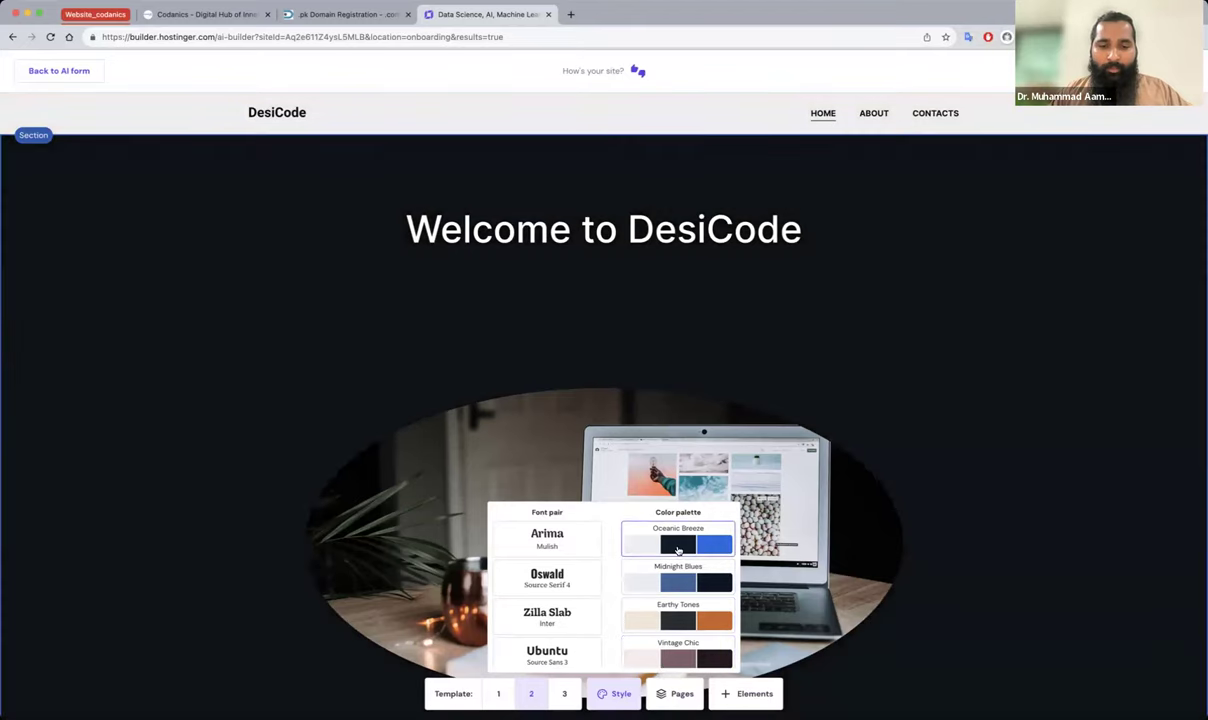
{"action": "left_click", "coordinate": [555, 660]}
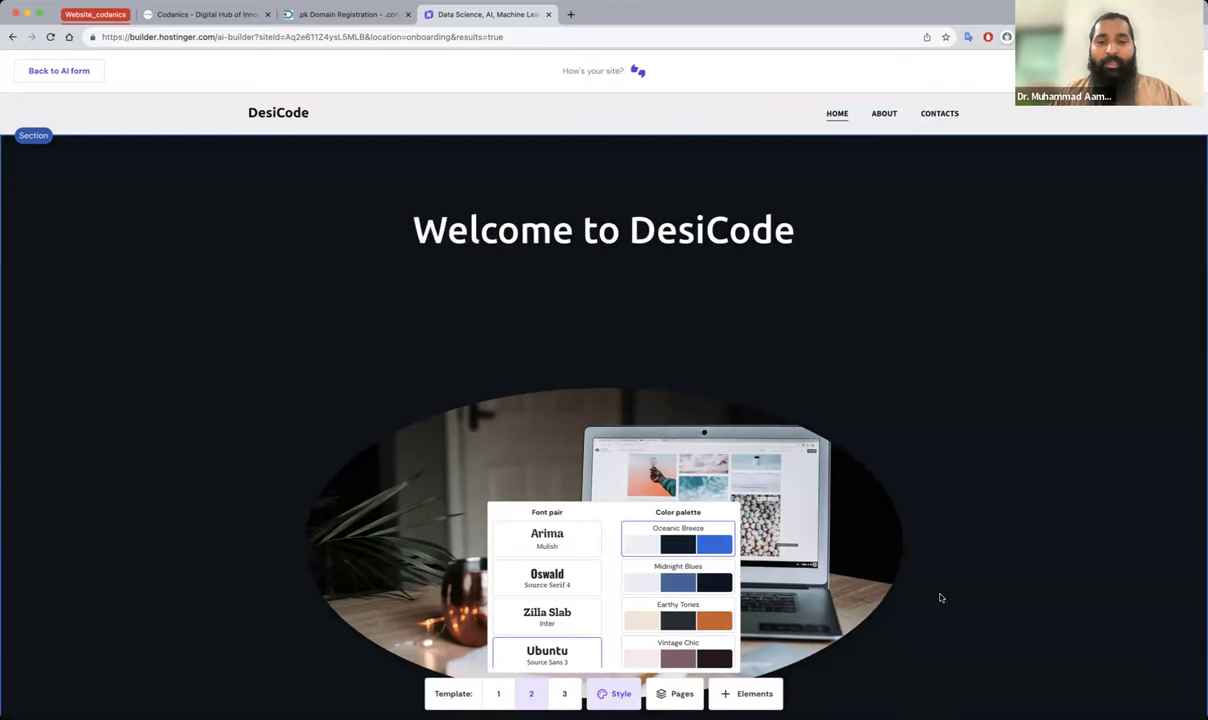
{"action": "scroll", "coordinate": [940, 598], "scroll_direction": "down", "scroll_amount": 15}
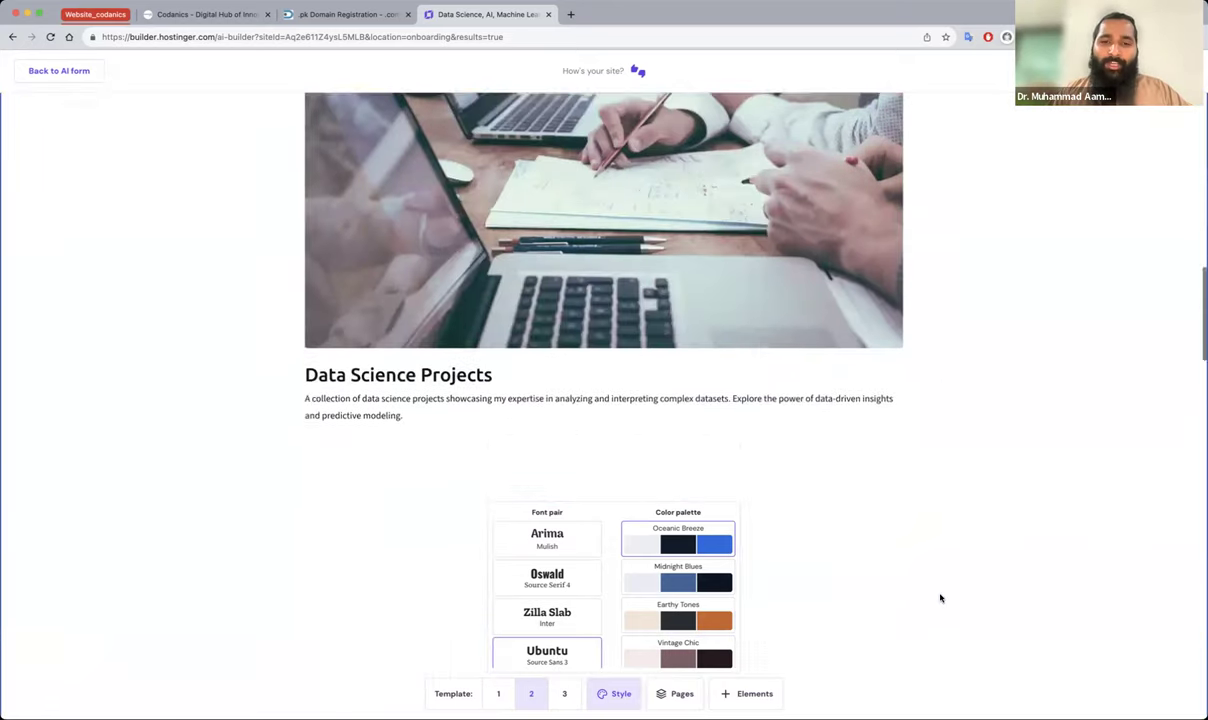
{"action": "scroll", "coordinate": [940, 598], "scroll_direction": "down", "scroll_amount": 3}
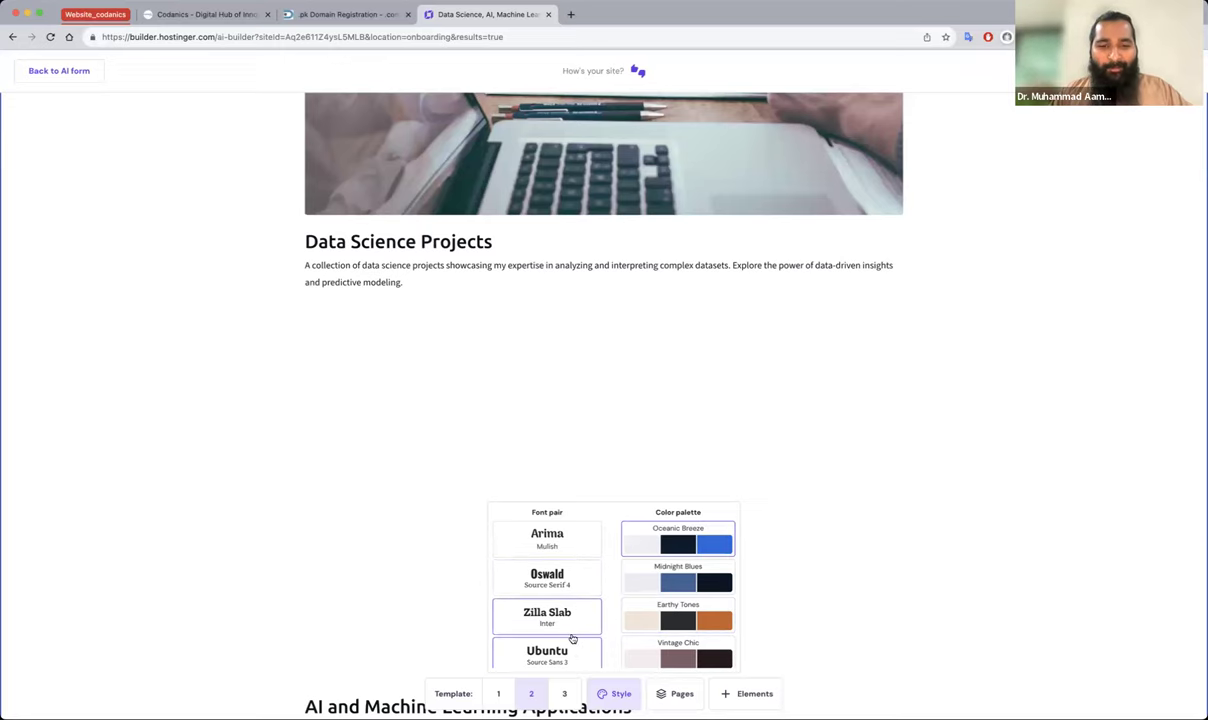
Try the Arima font pair, then settle on the Oswald font pair
{"action": "left_click", "coordinate": [561, 581]}
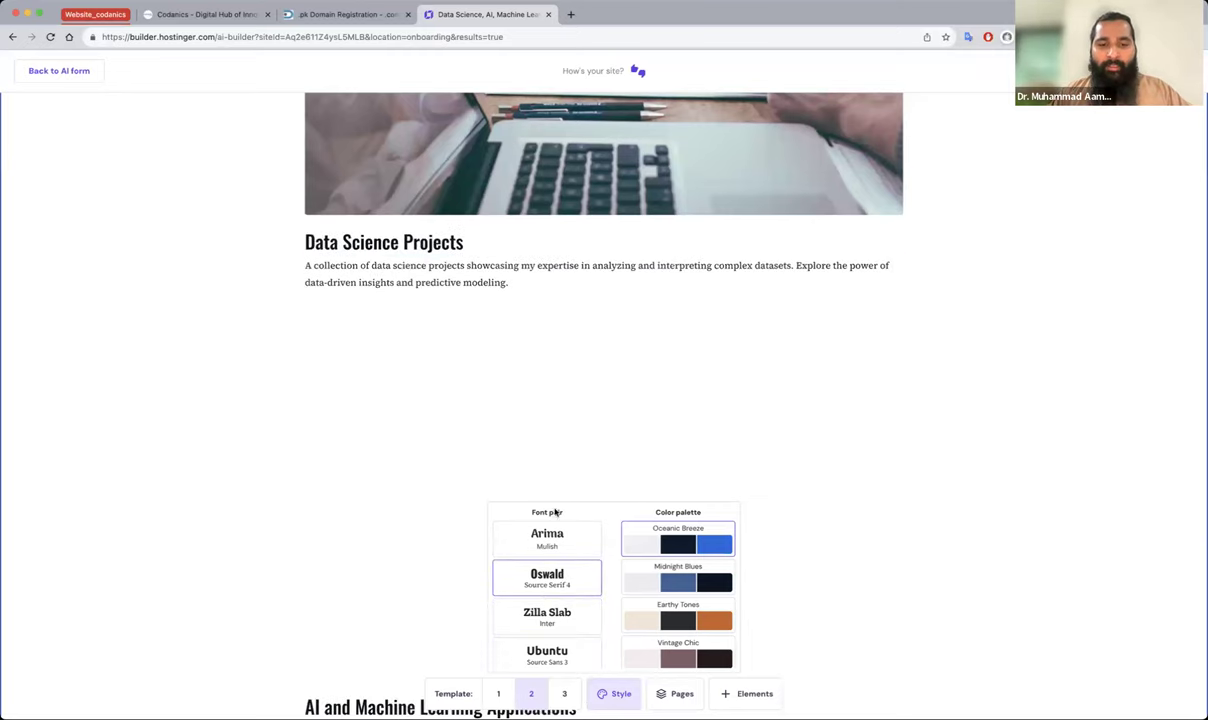
{"action": "left_click", "coordinate": [561, 550]}
{"action": "left_click", "coordinate": [547, 578]}
{"action": "scroll", "coordinate": [553, 625], "scroll_direction": "down", "scroll_amount": 2}
{"action": "left_click", "coordinate": [557, 625]}
{"action": "scroll", "coordinate": [557, 628], "scroll_direction": "down", "scroll_amount": 3}
{"action": "scroll", "coordinate": [557, 628], "scroll_direction": "up", "scroll_amount": 5}
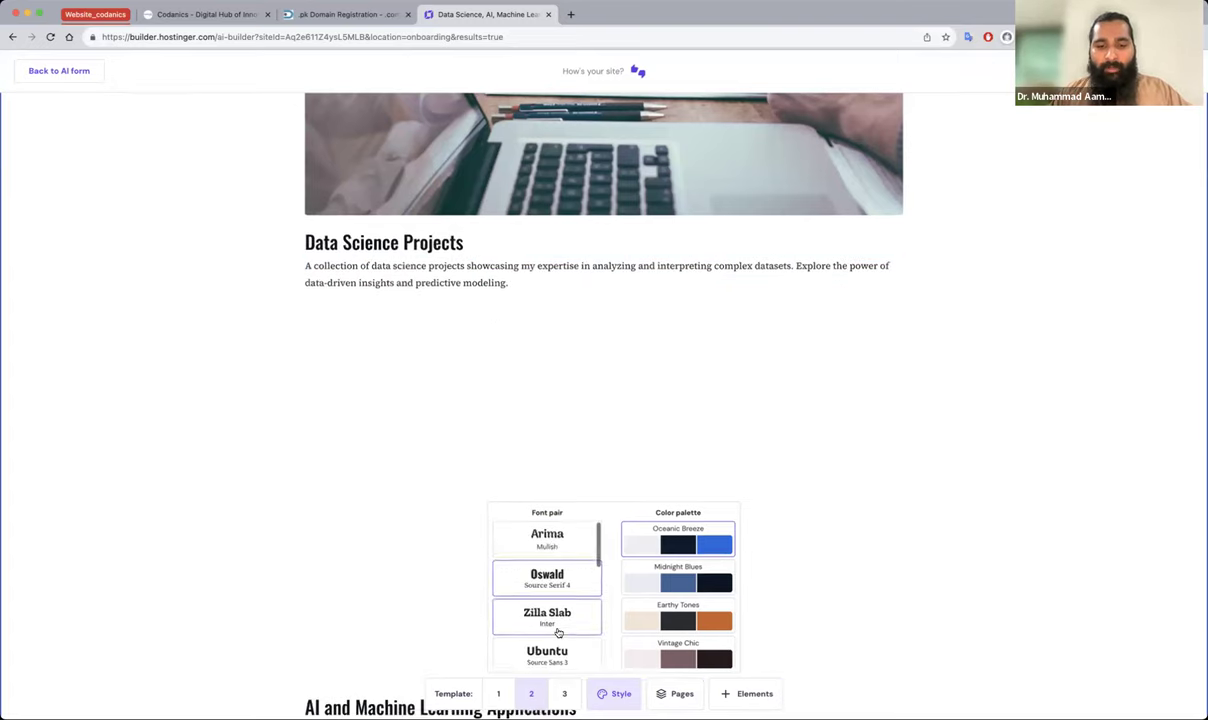
{"action": "scroll", "coordinate": [687, 620], "scroll_direction": "down", "scroll_amount": 5}
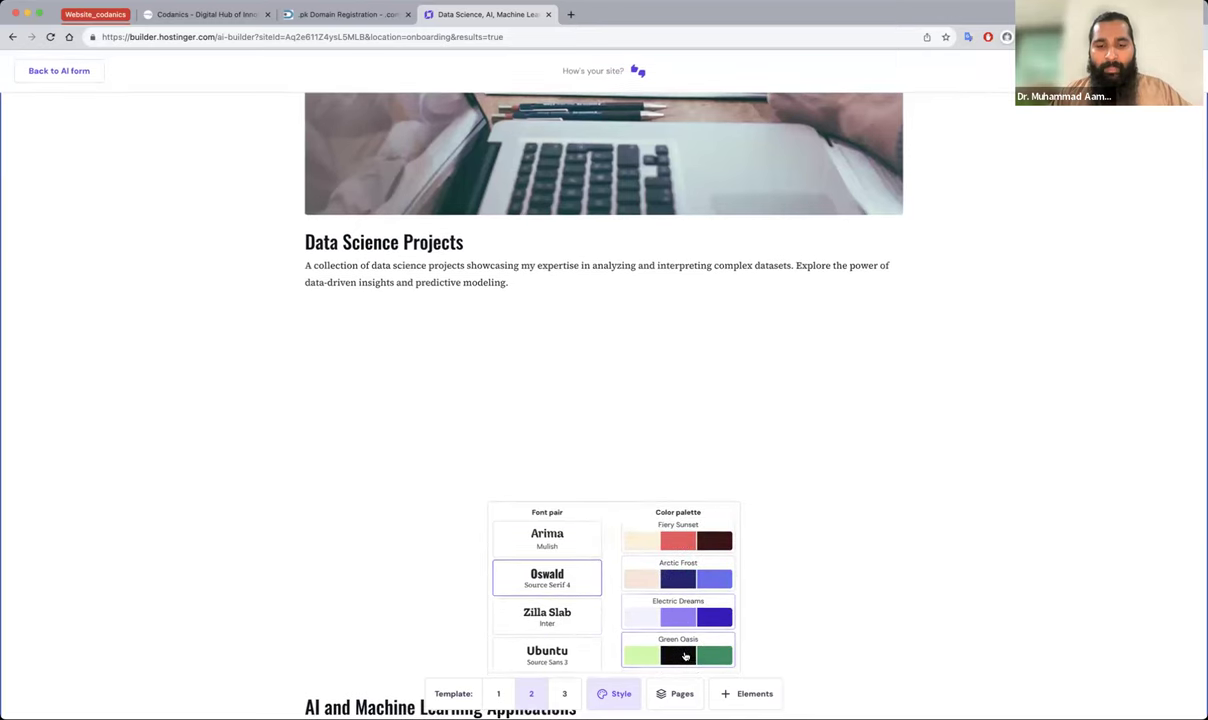
Compare Green Oasis and Arctic Frost, then apply the red Fiery Sunset palette
{"action": "left_click", "coordinate": [685, 657]}
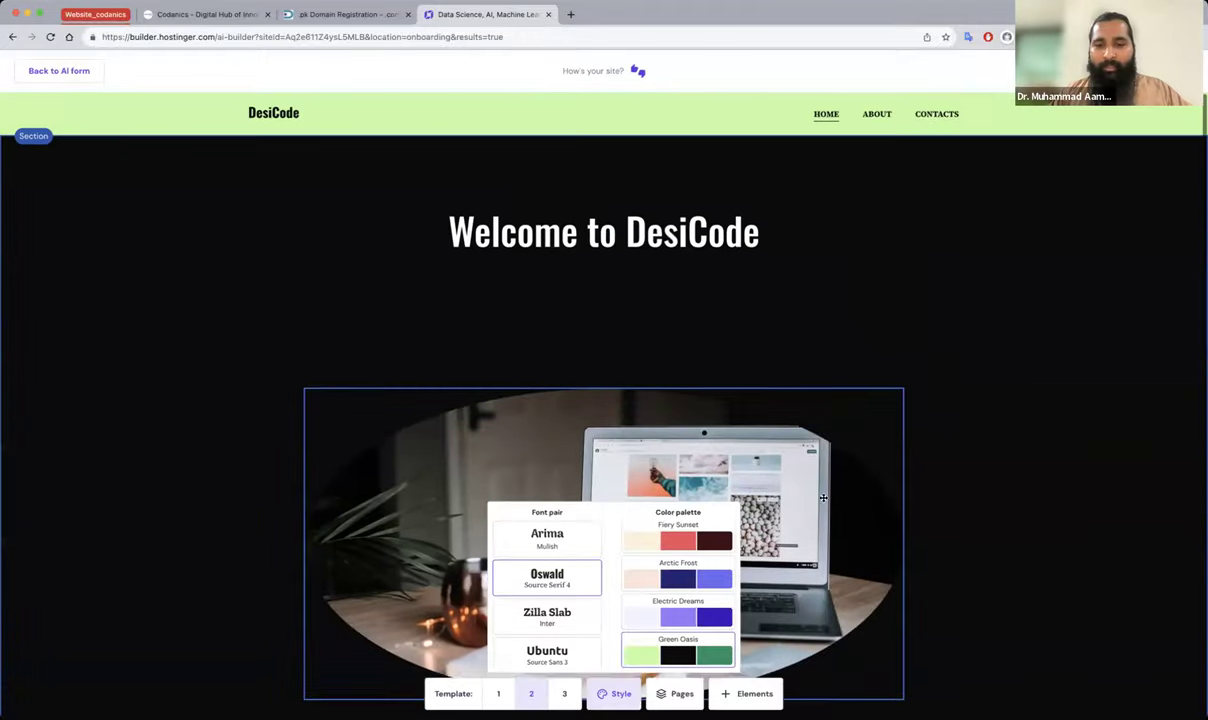
{"action": "left_click", "coordinate": [678, 578]}
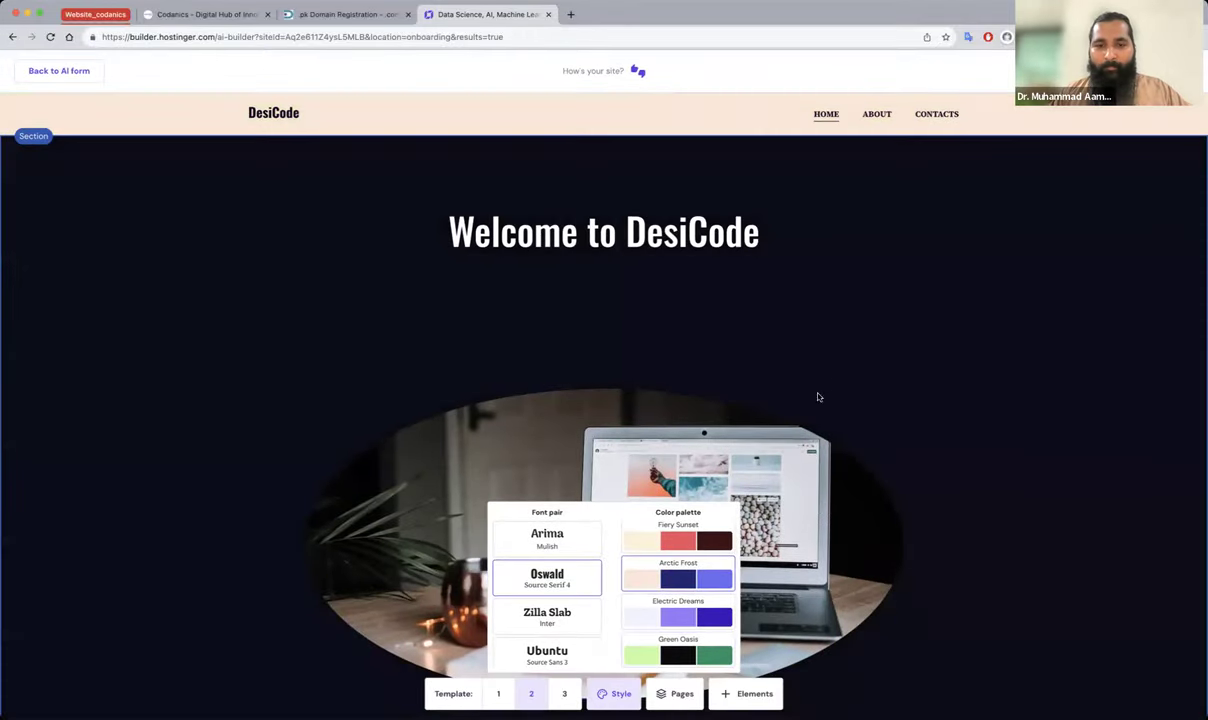
{"action": "left_click", "coordinate": [678, 540]}
{"action": "scroll", "coordinate": [880, 480], "scroll_direction": "down", "scroll_amount": 10}
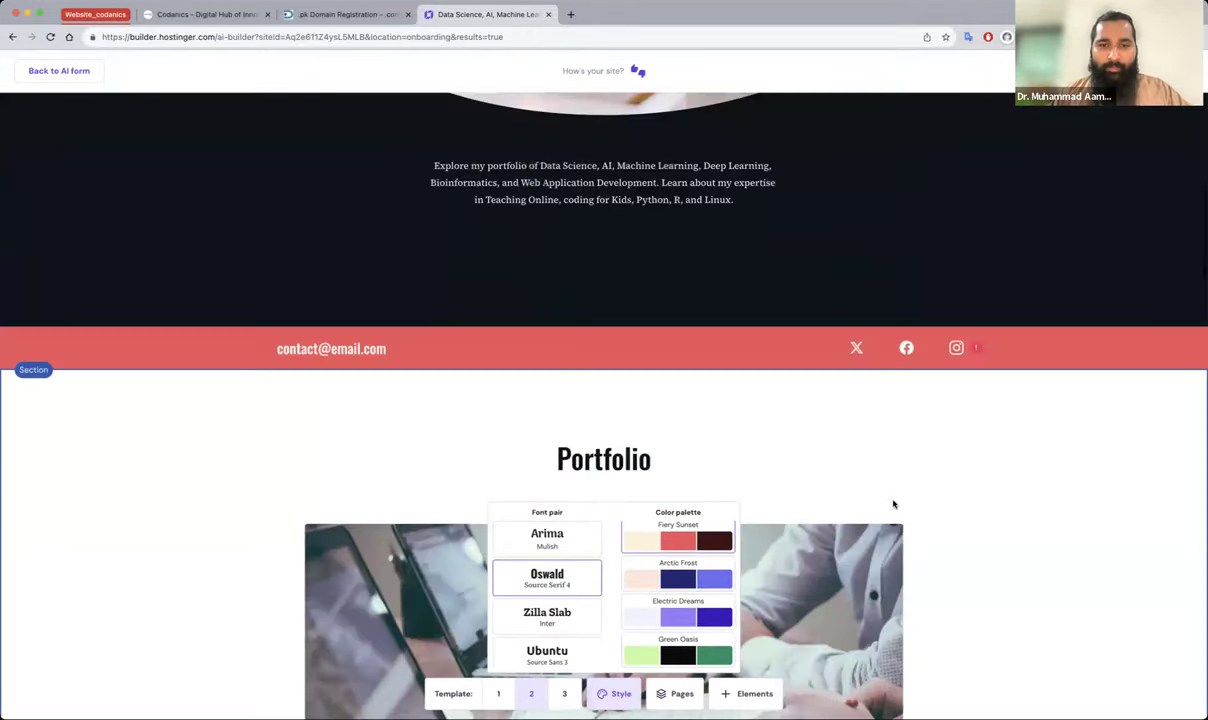
{"action": "scroll", "coordinate": [893, 504], "scroll_direction": "down", "scroll_amount": 15}
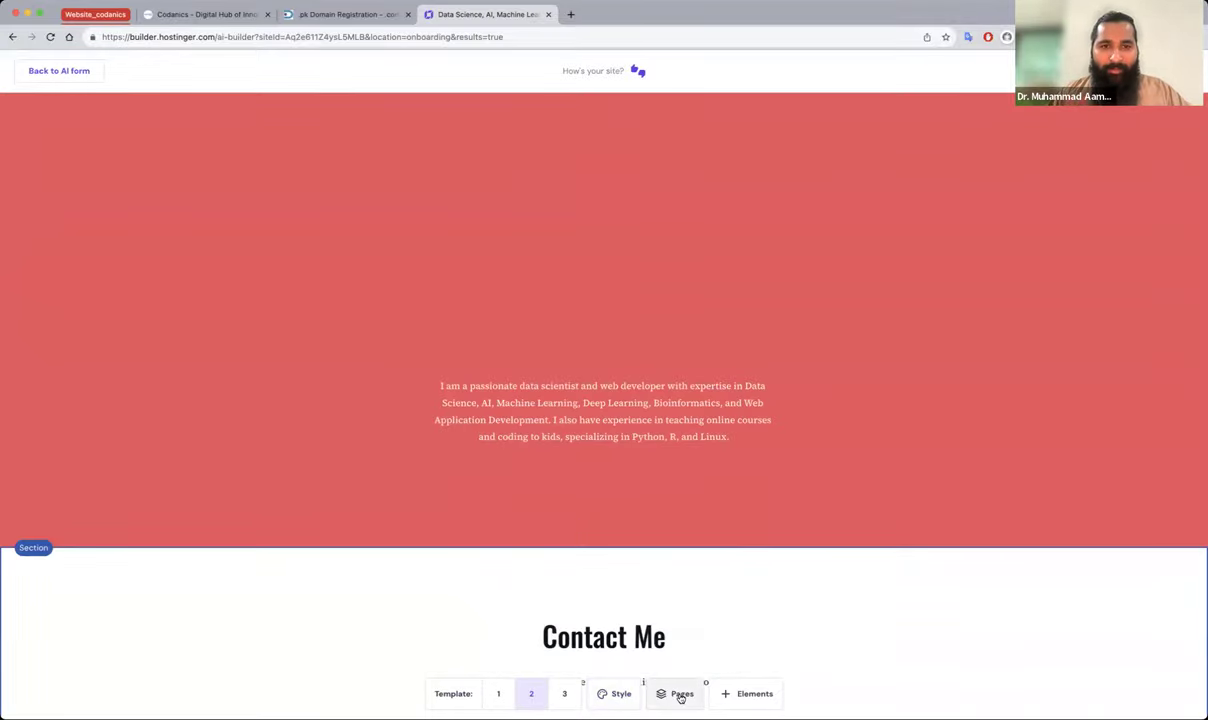
Add a page from the Blog template and confirm Blog is listed in Pages
{"action": "left_click", "coordinate": [680, 696]}
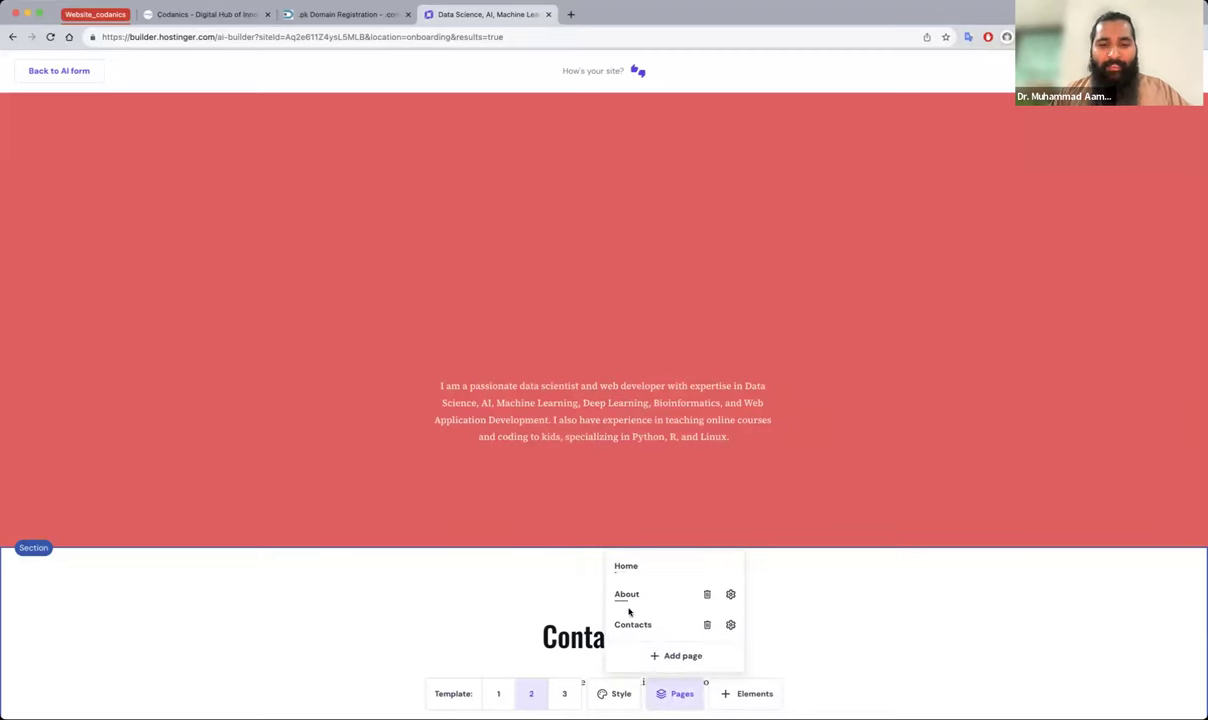
{"action": "left_click", "coordinate": [660, 657]}
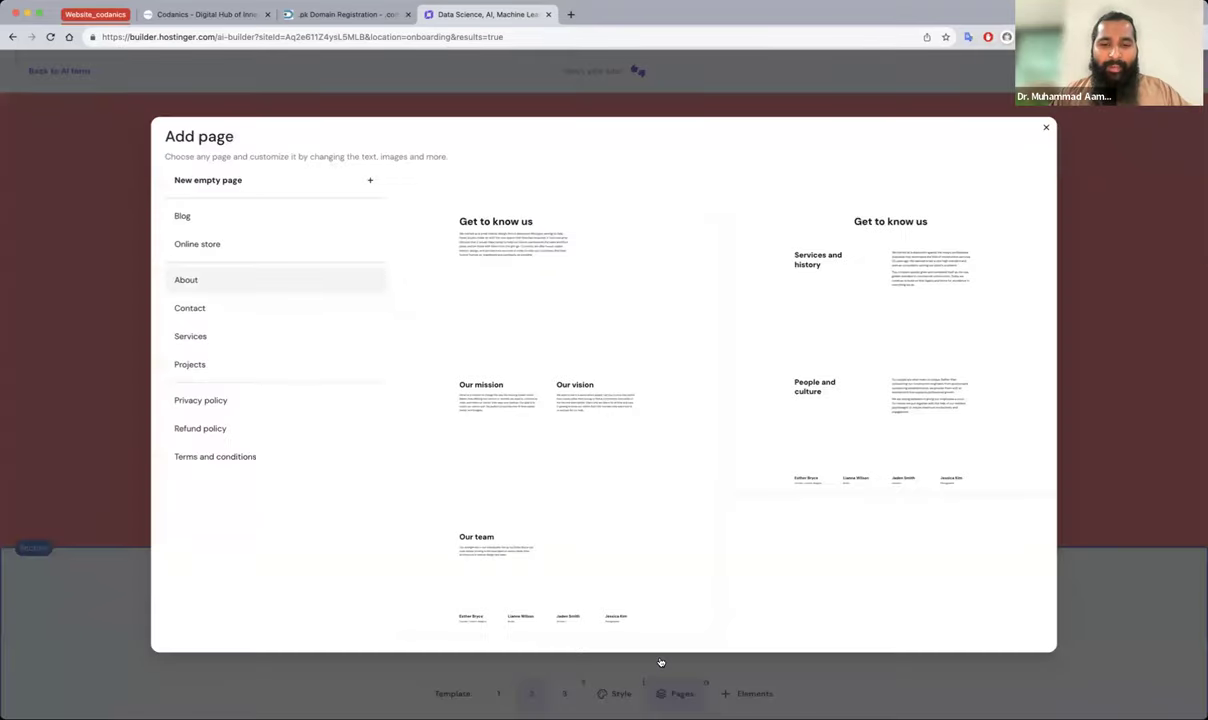
{"action": "left_click", "coordinate": [184, 221]}
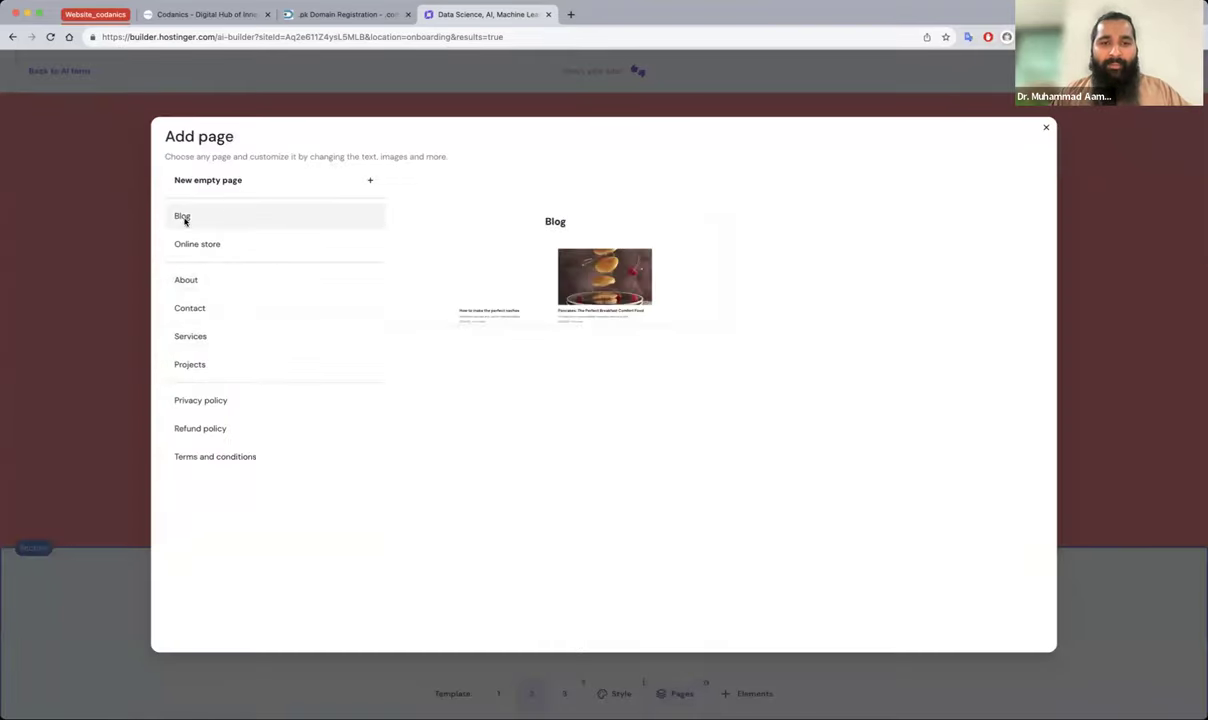
{"action": "left_click", "coordinate": [512, 278]}
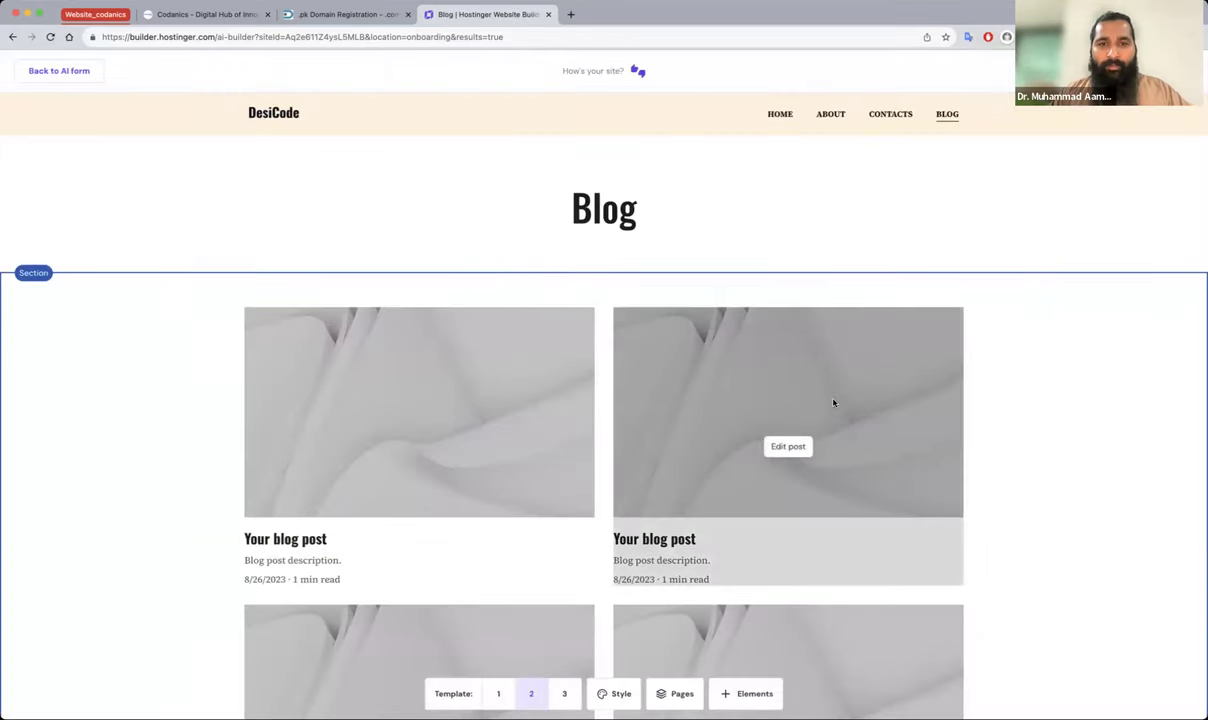
{"action": "left_click", "coordinate": [681, 694]}
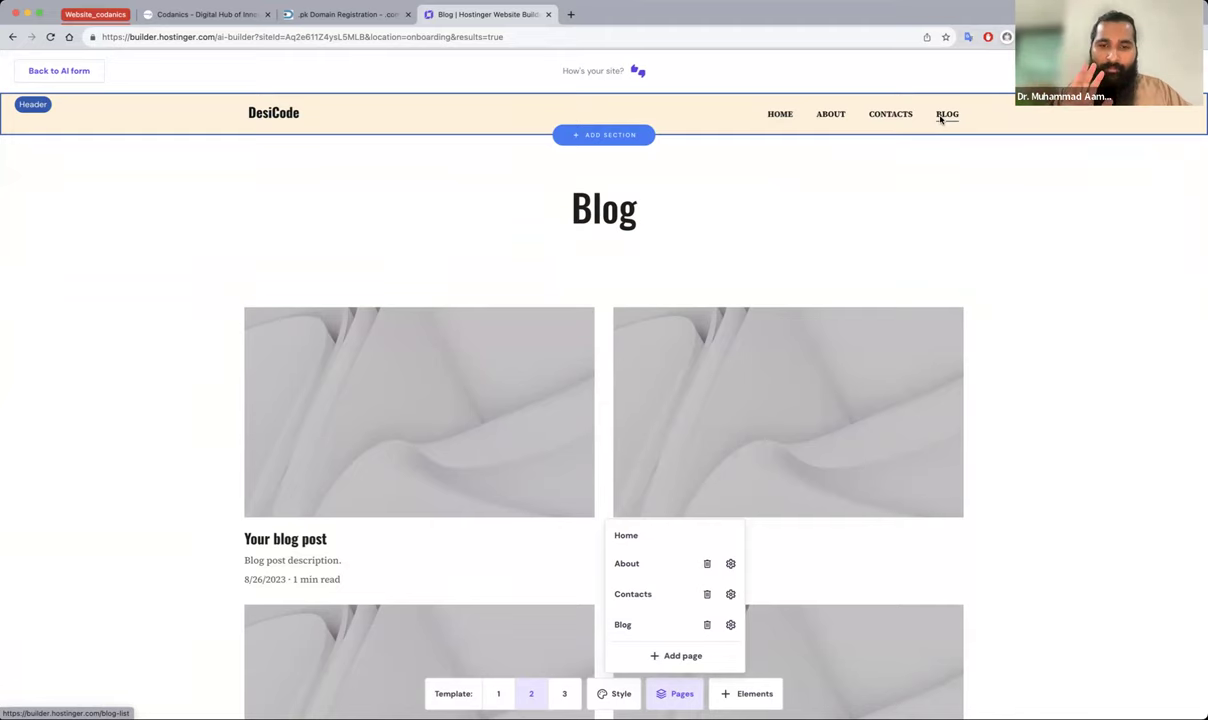
Preview the About, Contacts and Blog pages, then return Home and select the hero
{"action": "left_click", "coordinate": [780, 114]}
{"action": "left_click", "coordinate": [830, 114]}
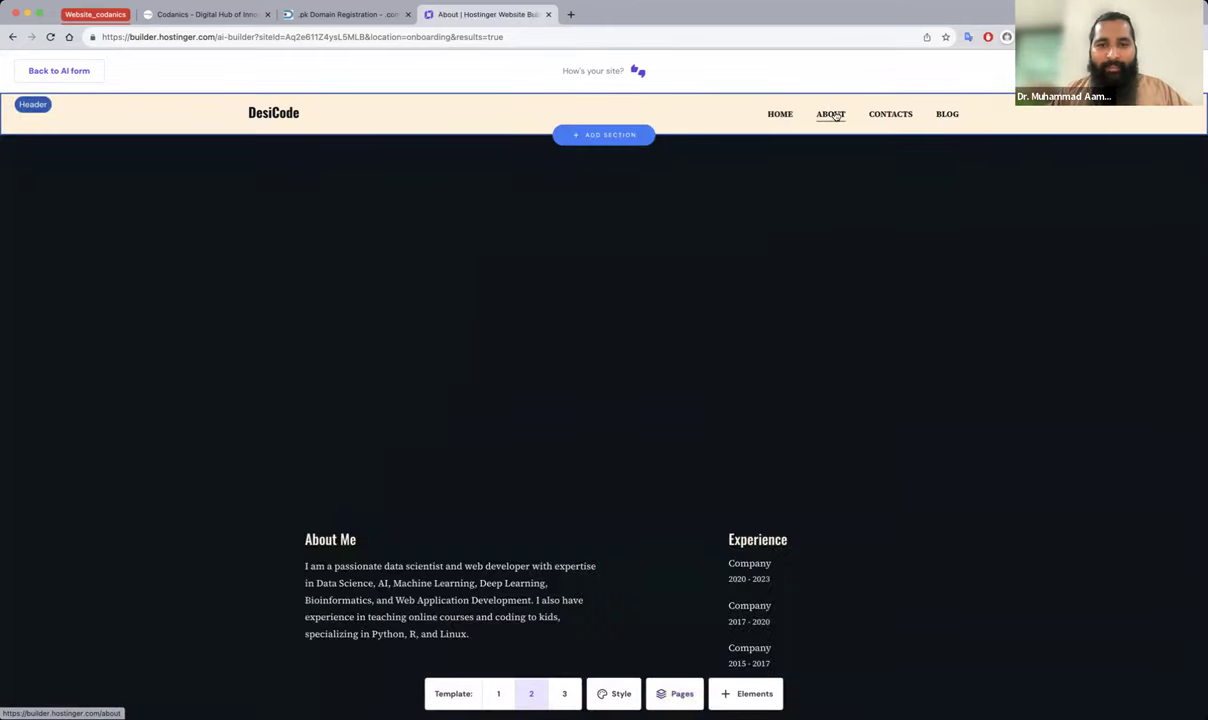
{"action": "left_click", "coordinate": [890, 114]}
{"action": "left_click", "coordinate": [948, 115]}
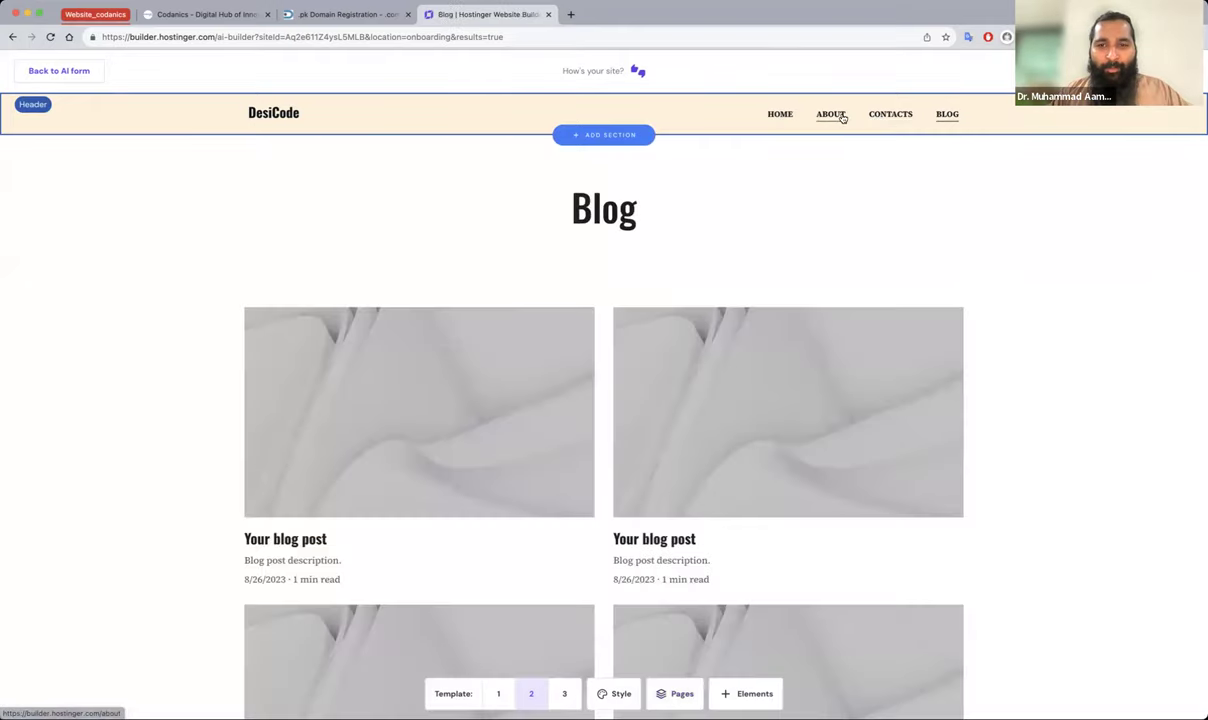
{"action": "left_click", "coordinate": [830, 115]}
{"action": "left_click", "coordinate": [784, 119]}
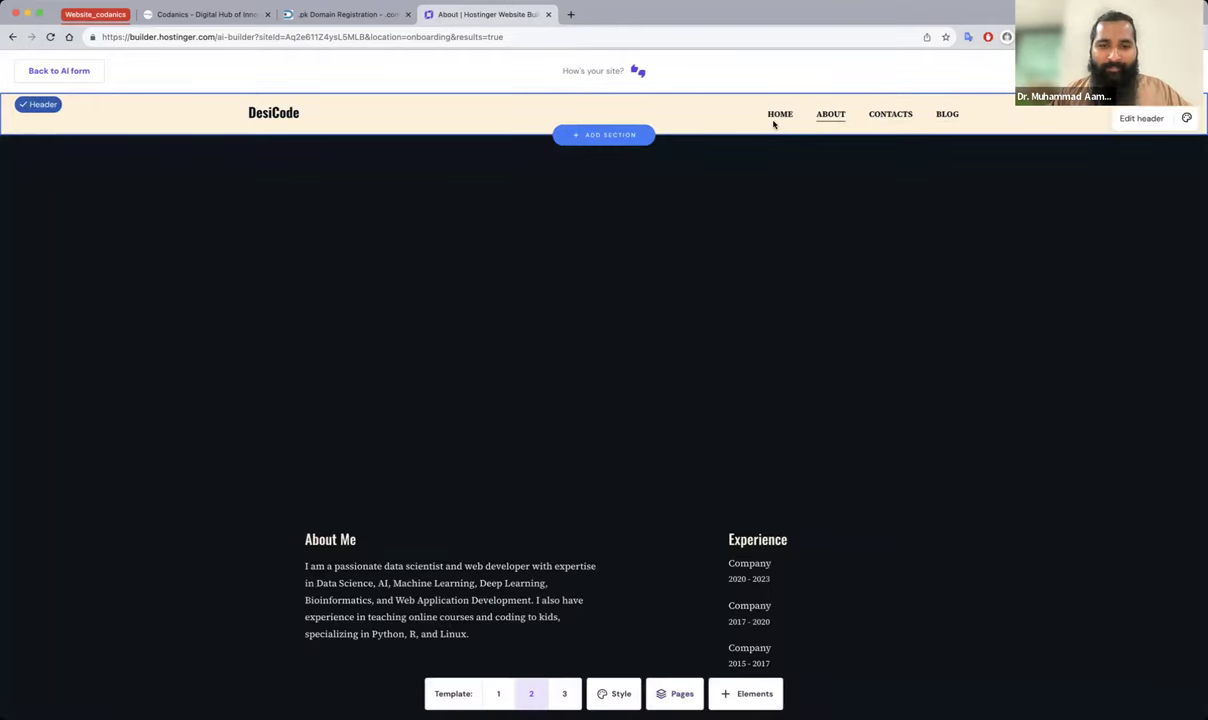
{"action": "left_click", "coordinate": [778, 119]}
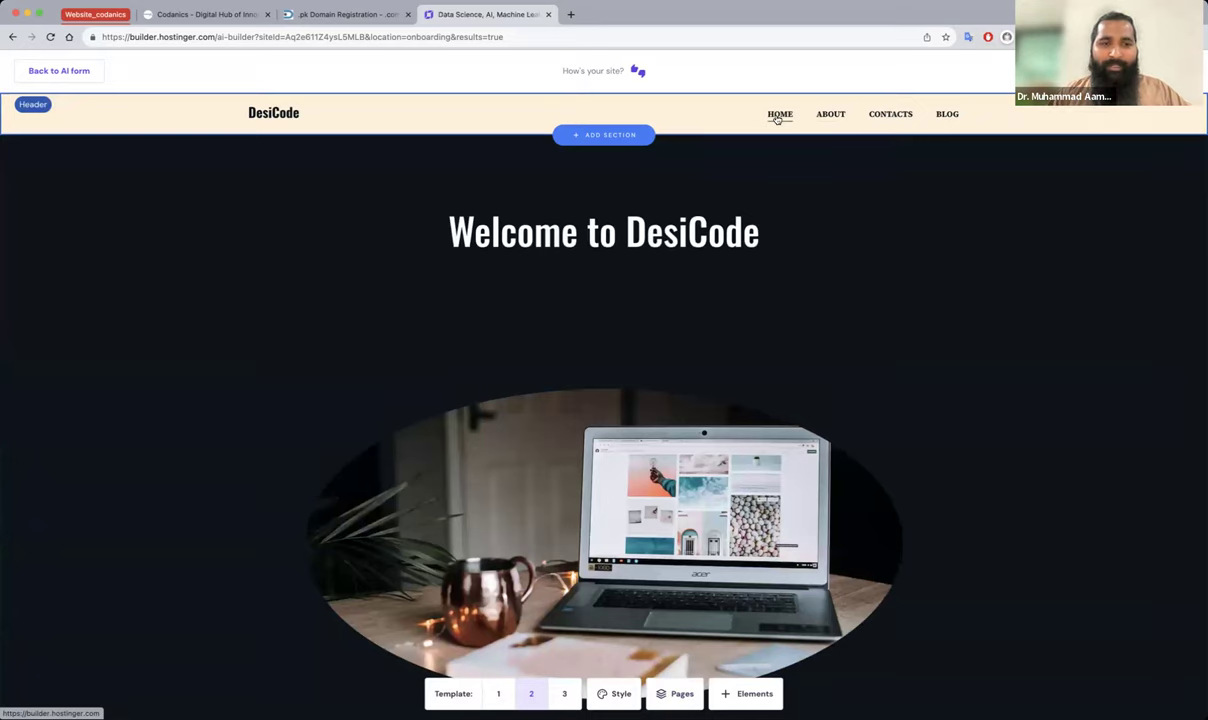
{"action": "left_click", "coordinate": [900, 162]}
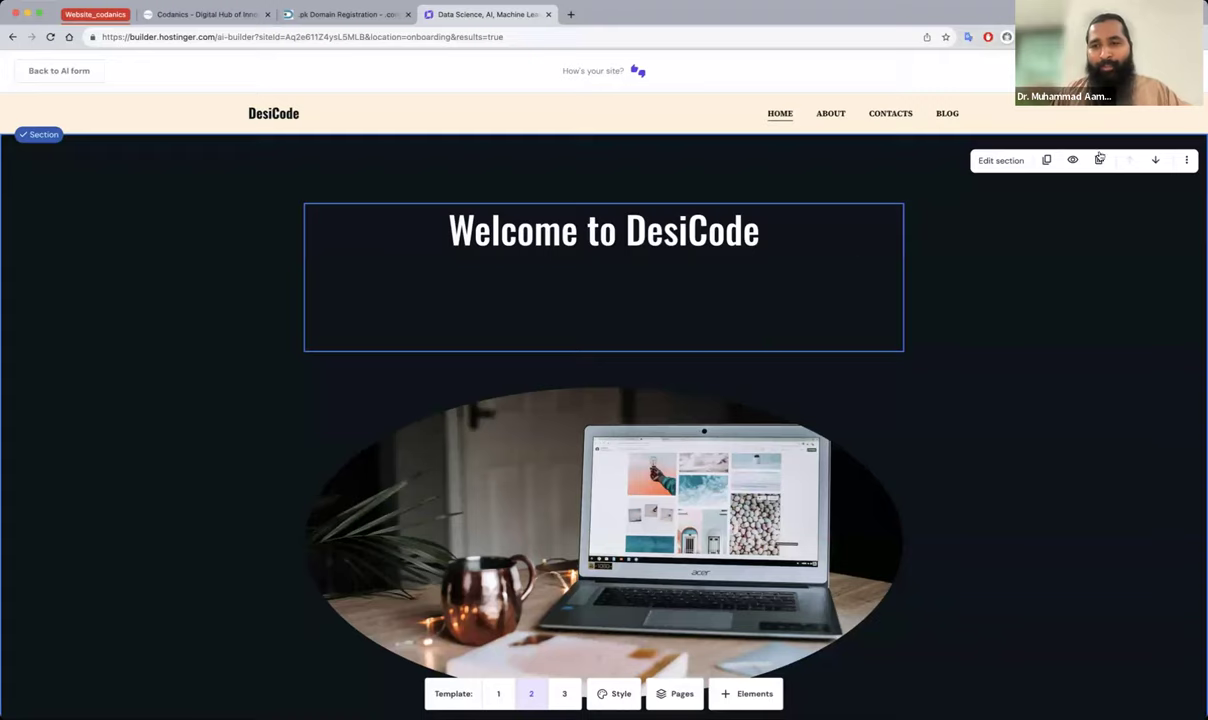
Switch from the AI preview to the full editor and open a blank Chrome tab
{"action": "left_click", "coordinate": [59, 70]}
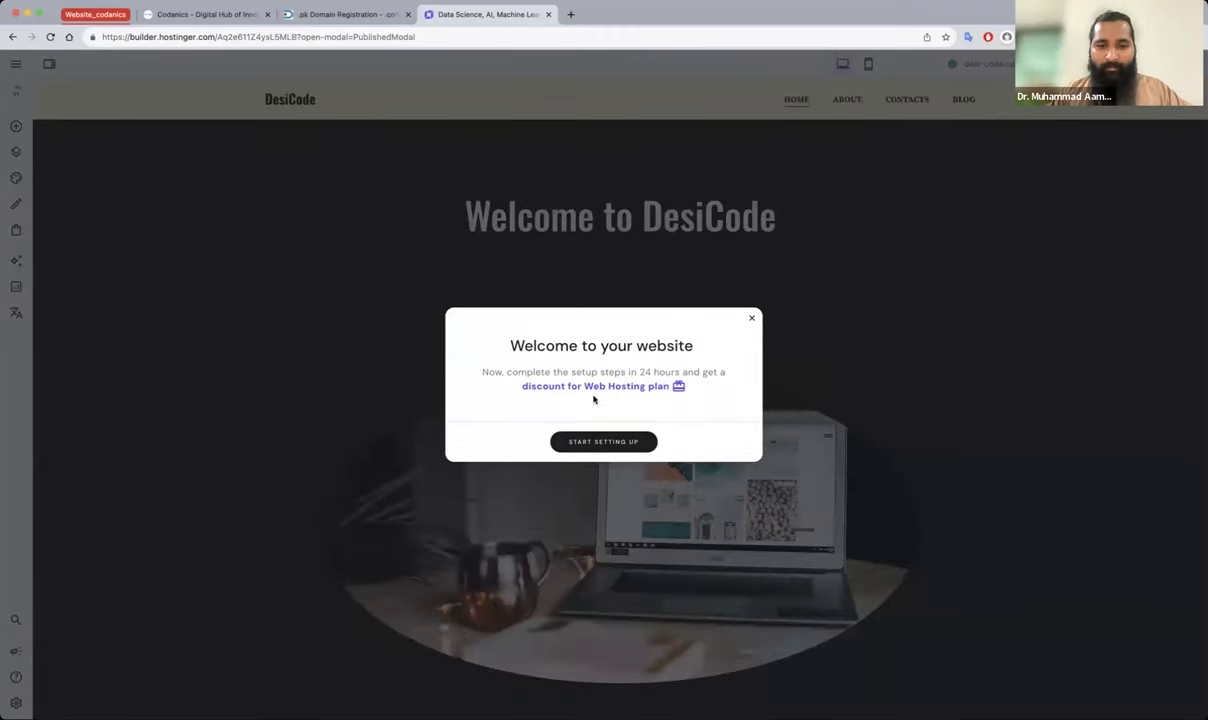
{"action": "left_click", "coordinate": [570, 14]}
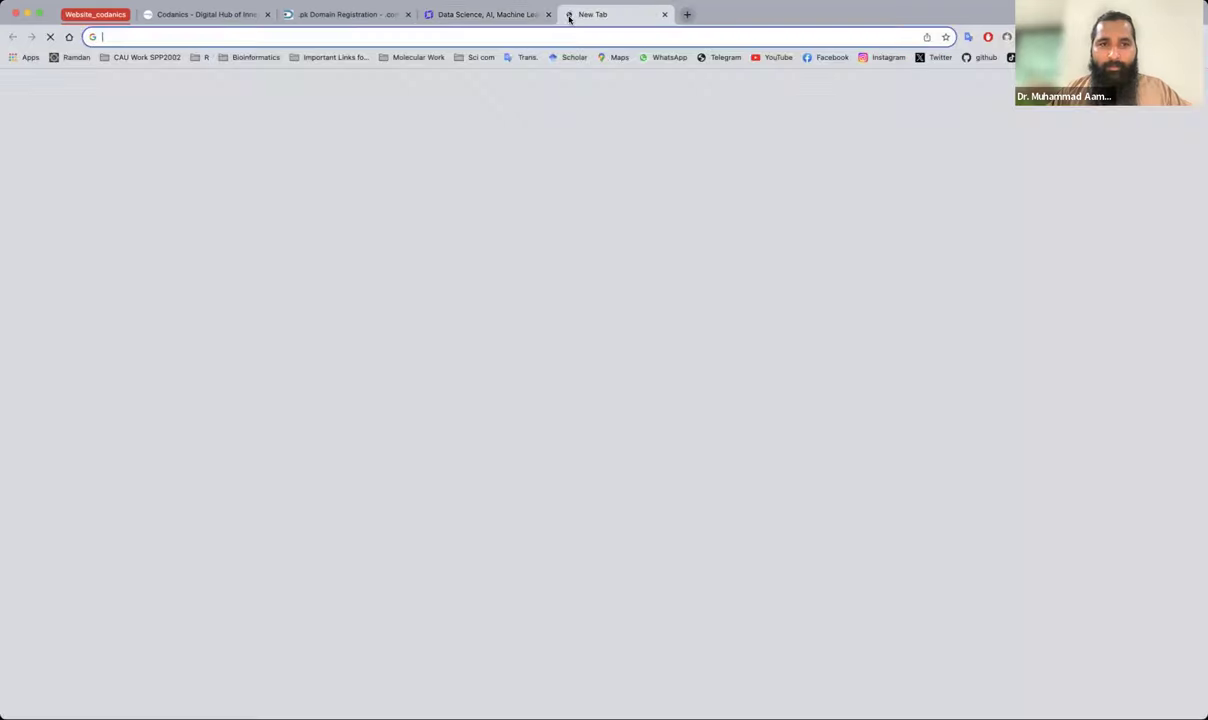
Load desi-code.com in the new browser tab
{"action": "left_click", "coordinate": [490, 14]}
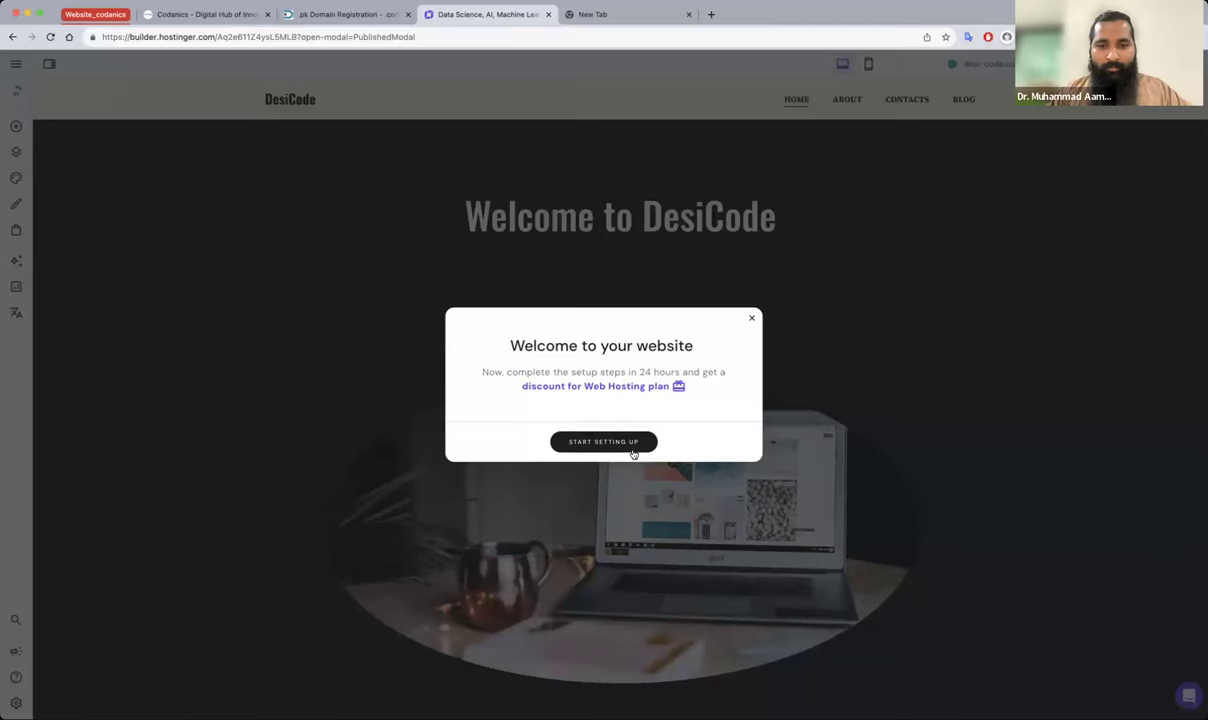
{"action": "left_click", "coordinate": [600, 15]}
{"action": "left_click", "coordinate": [550, 40]}
{"action": "type", "text": "de"}
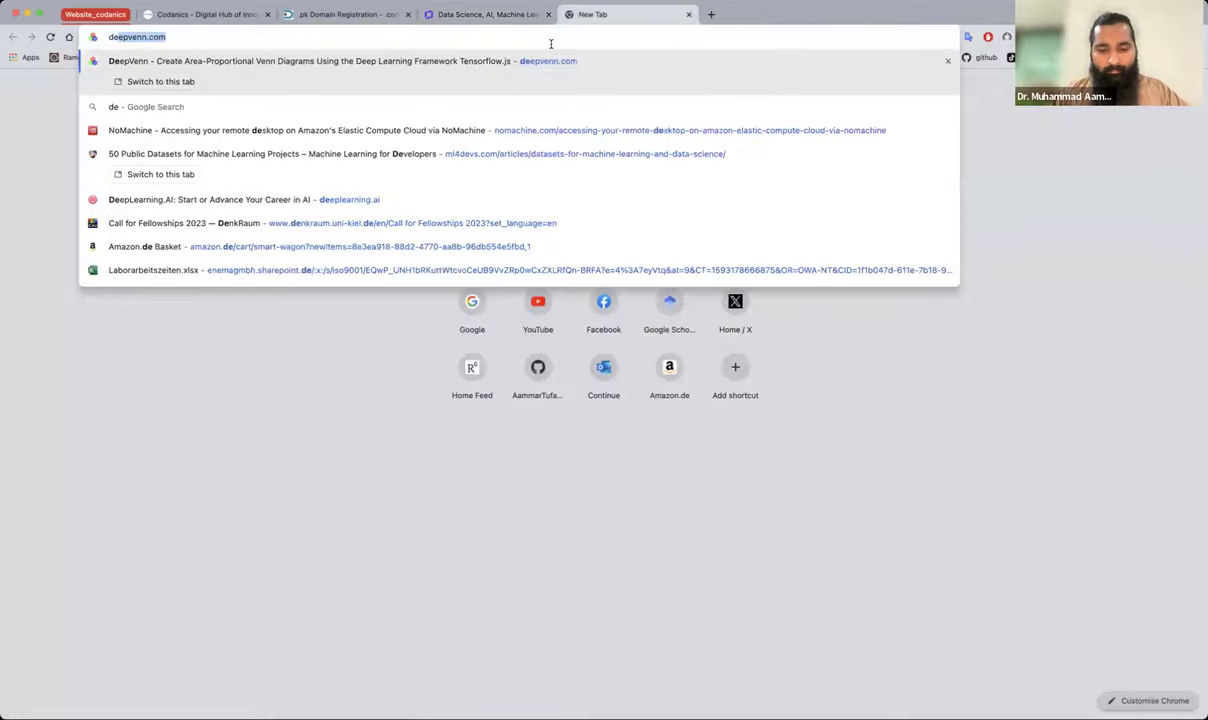
{"action": "type", "text": "si-code.com"}
{"action": "key", "text": "Return"}
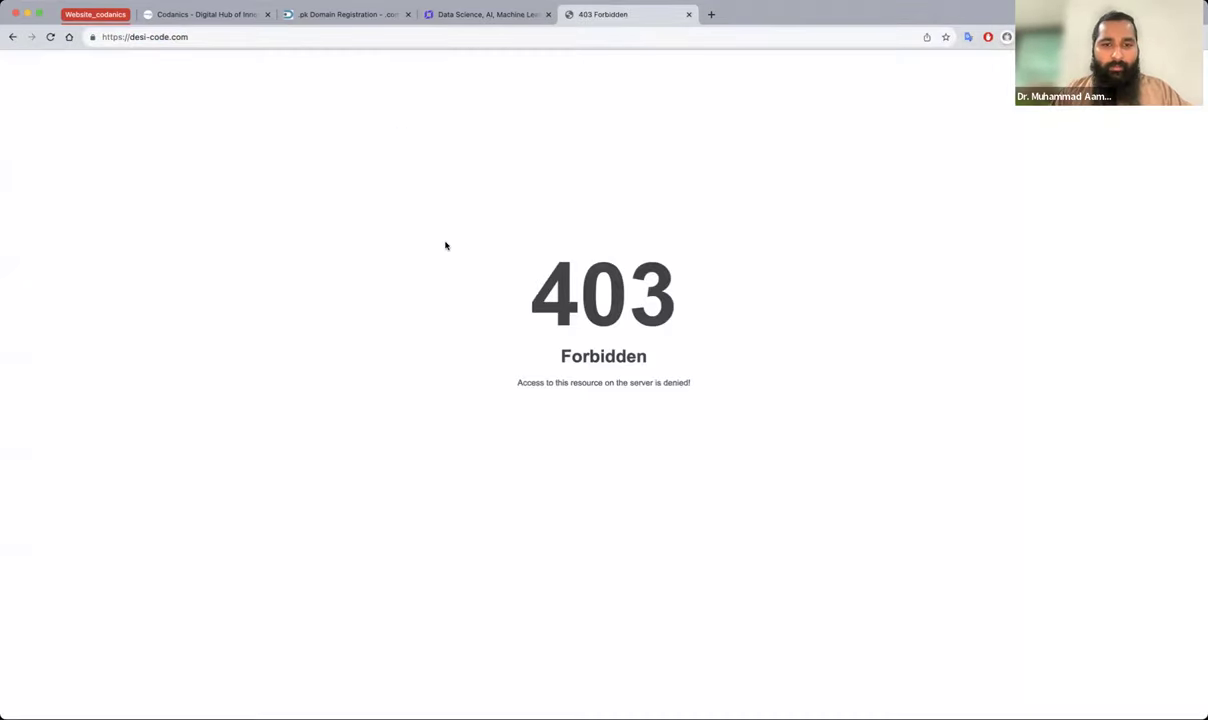
{"action": "left_click", "coordinate": [194, 31]}
{"action": "triple_click", "coordinate": [194, 31]}
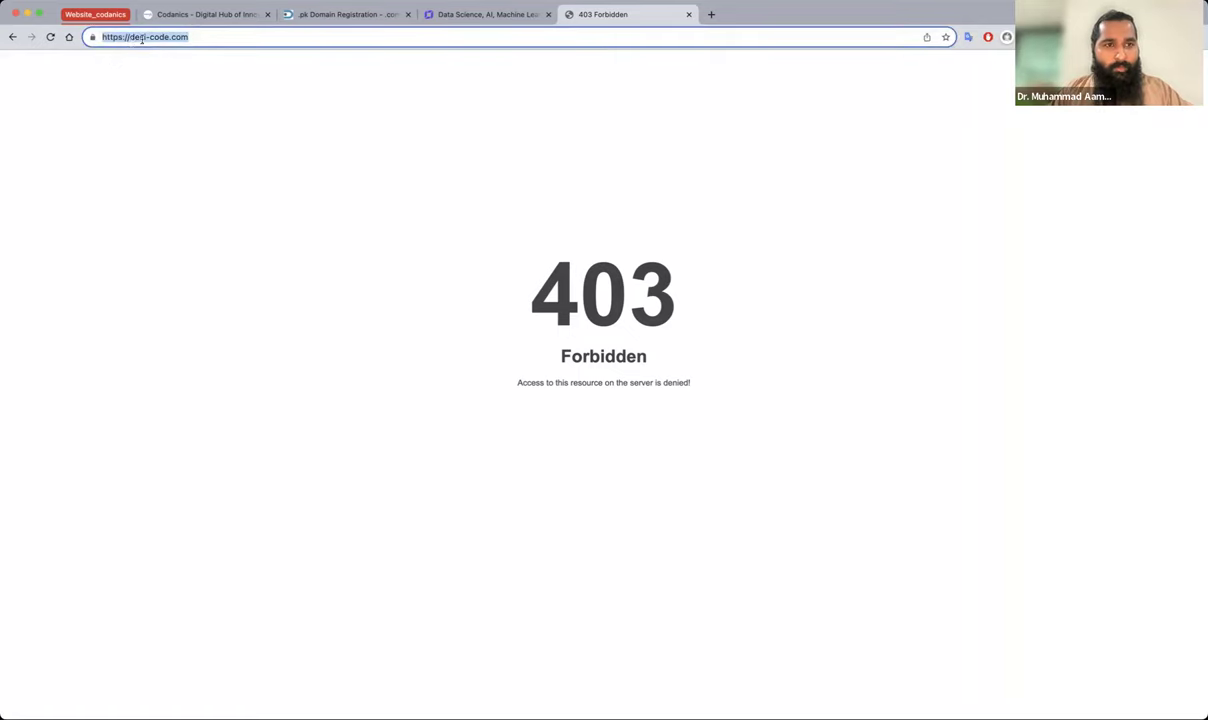
{"action": "left_click", "coordinate": [201, 38]}
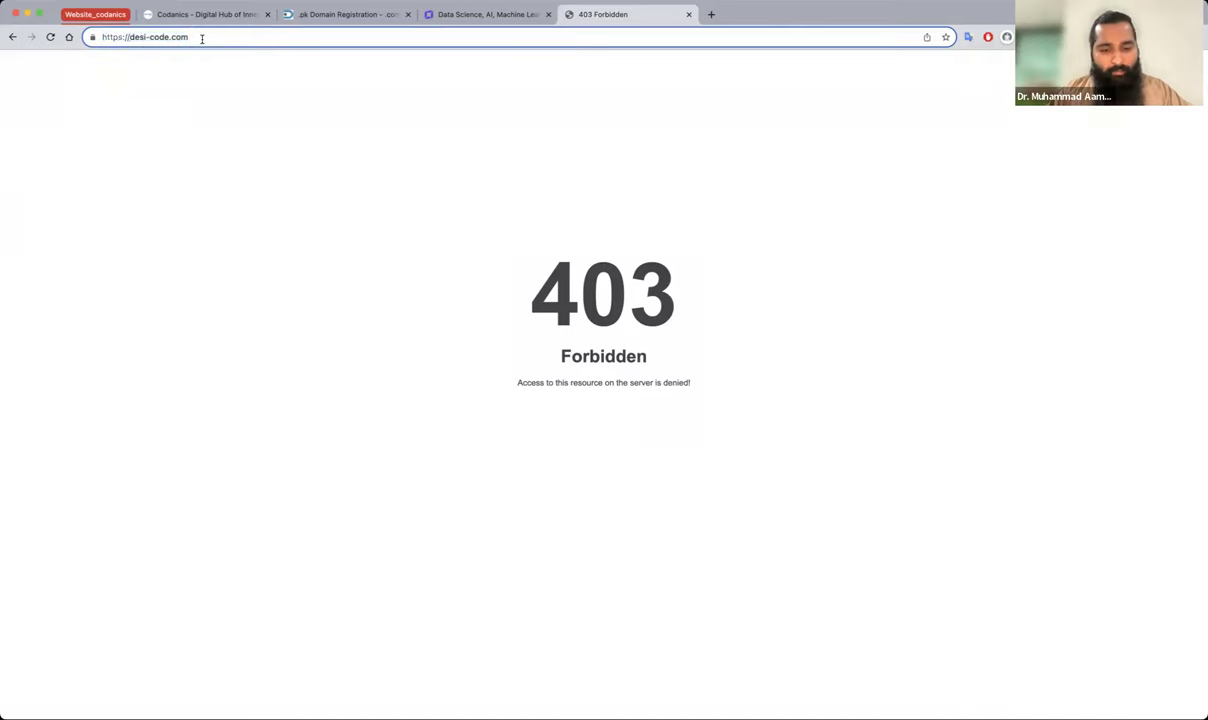
{"action": "type", "text": "www."}
{"action": "key", "text": "Return"}
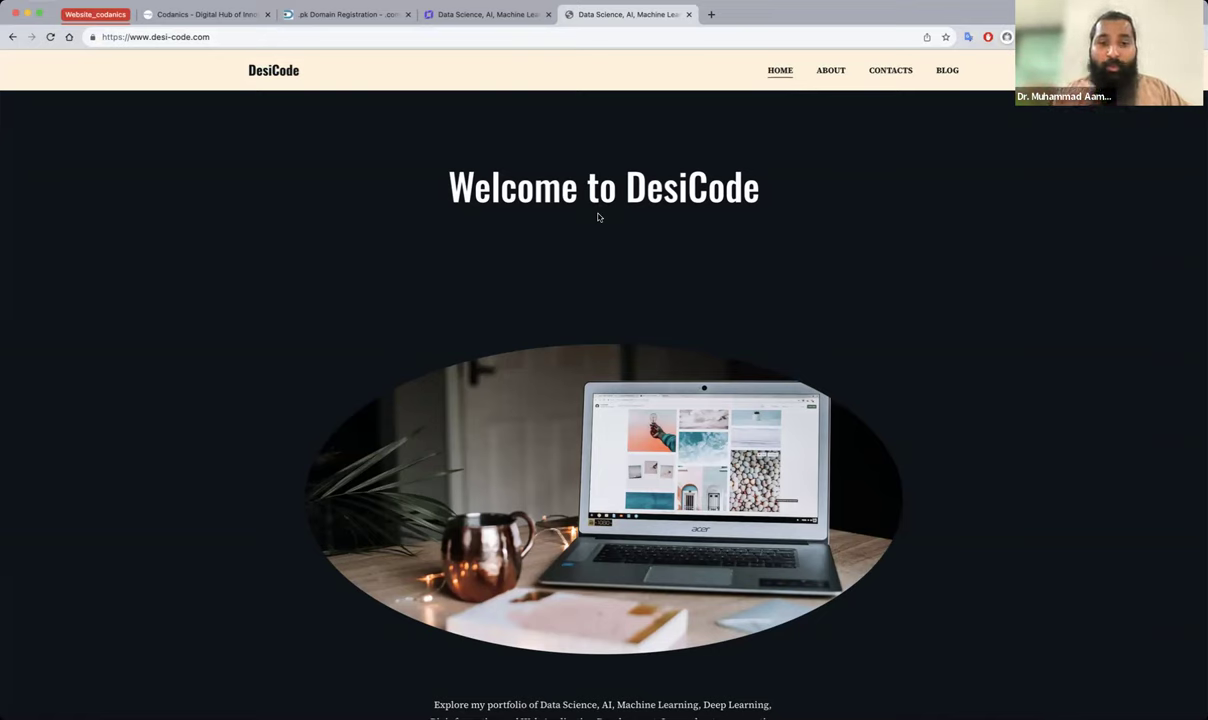
{"action": "left_click", "coordinate": [484, 15]}
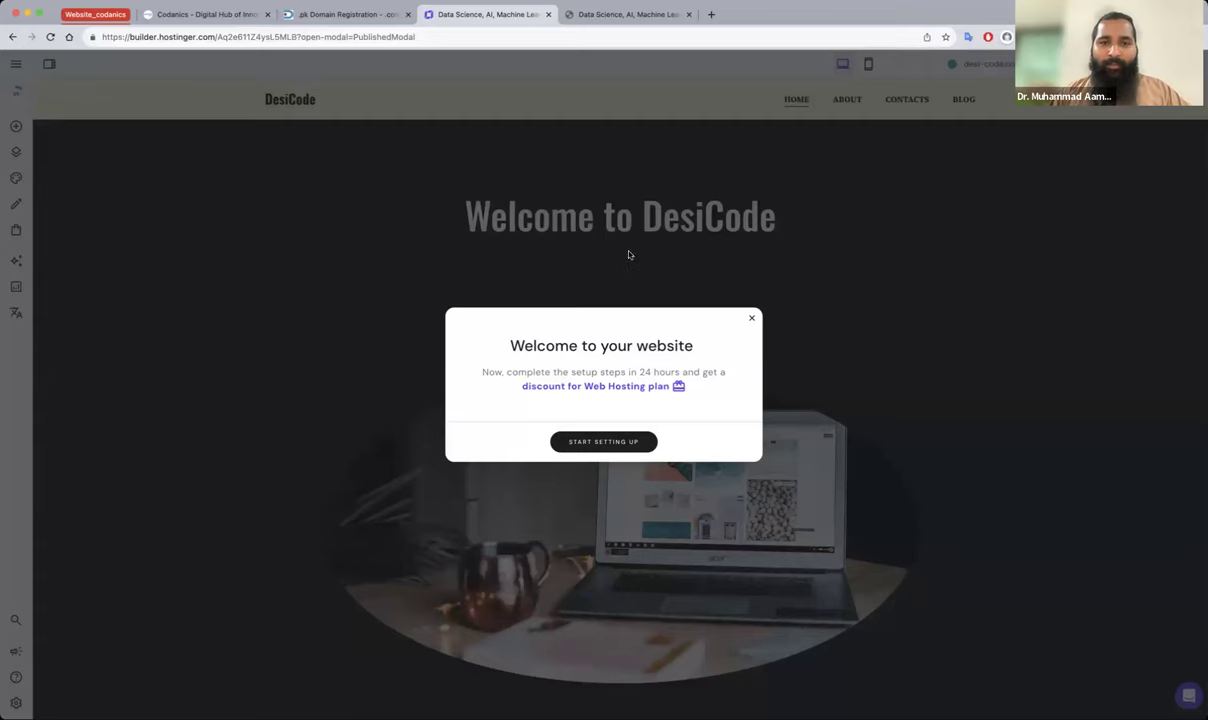
Glance at the live site, then choose START SETTING UP in the builder's Welcome modal
{"action": "left_click", "coordinate": [600, 14]}
{"action": "left_click", "coordinate": [482, 15]}
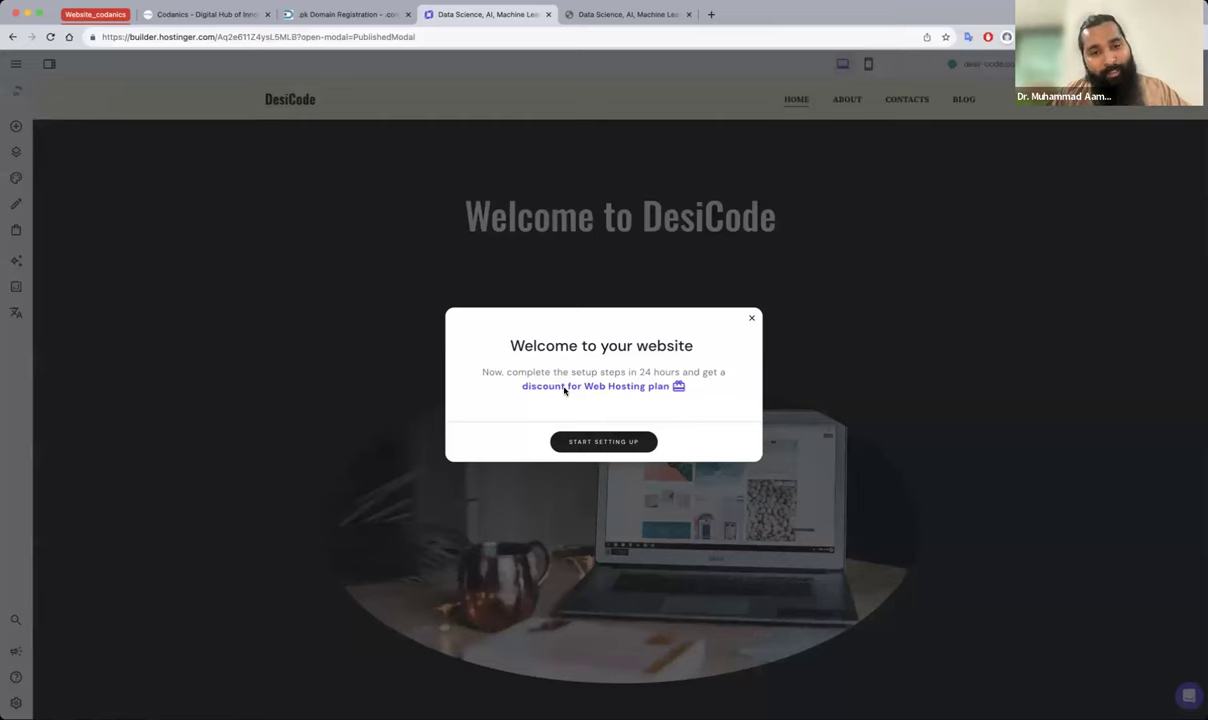
{"action": "left_click", "coordinate": [603, 441]}
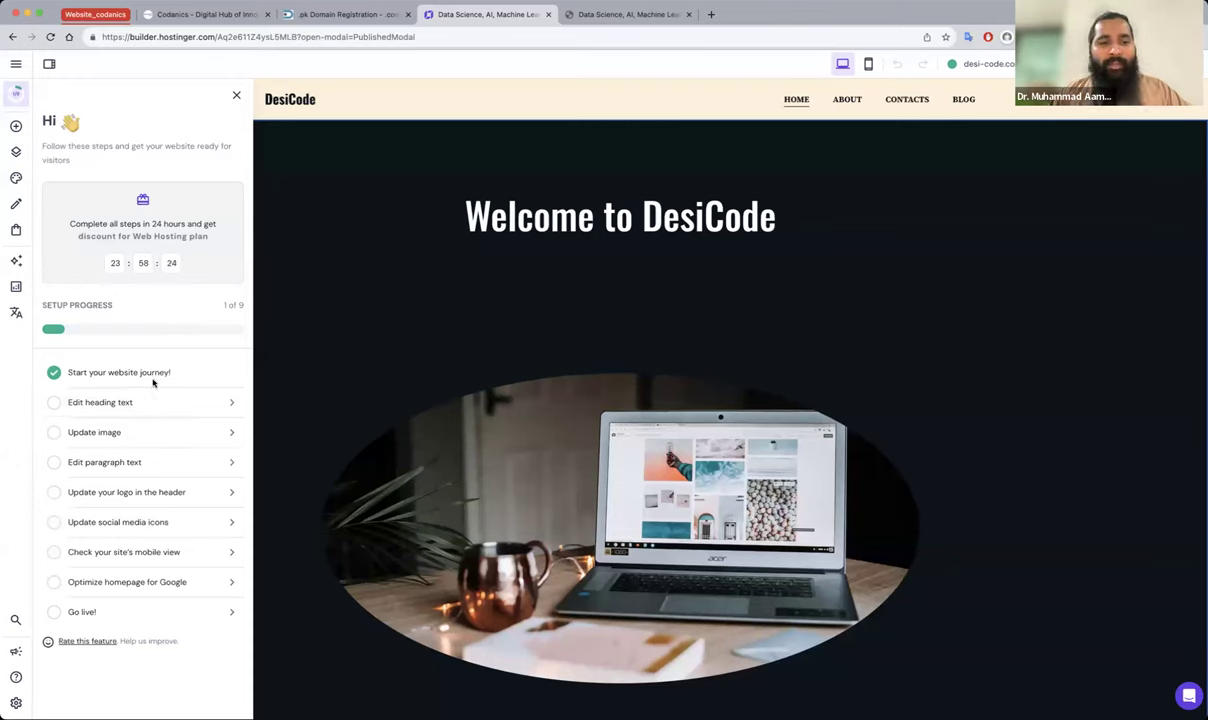
Overwrite the hero heading text with 'Desi Code, Naam hy Aitmaad ka'
{"action": "left_click", "coordinate": [97, 404]}
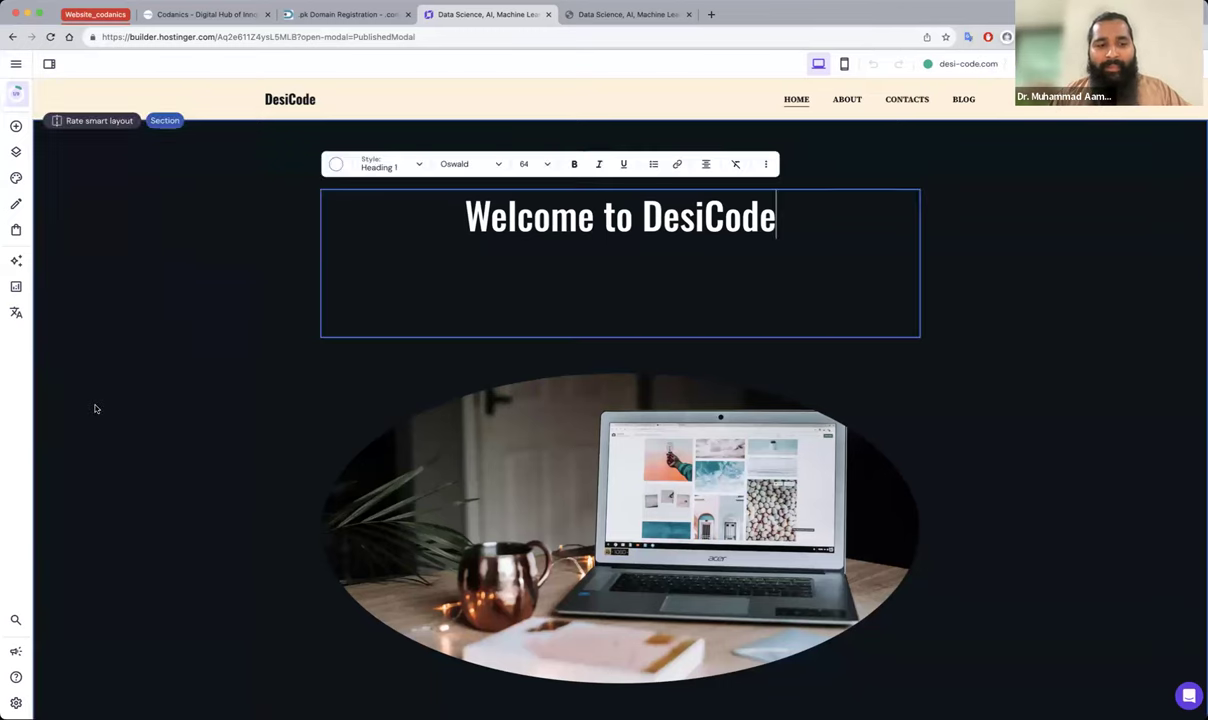
{"action": "left_click", "coordinate": [630, 222]}
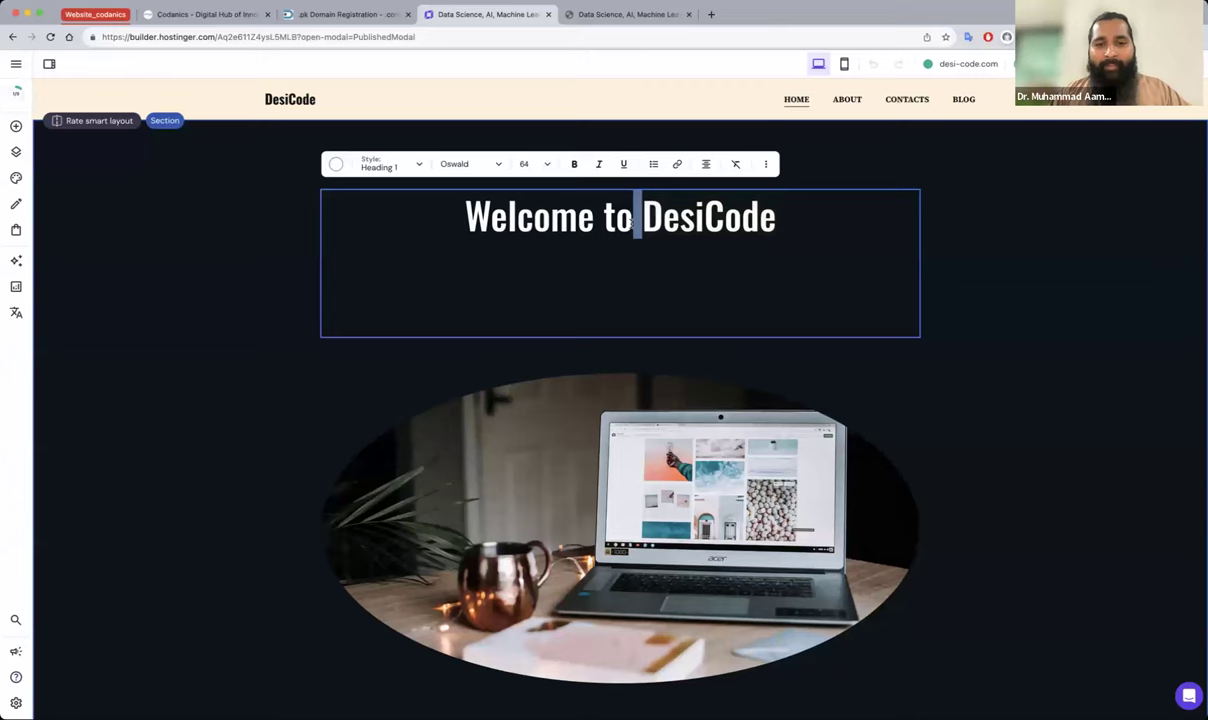
{"action": "key", "text": "super+a"}
{"action": "type", "text": "DeSi"}
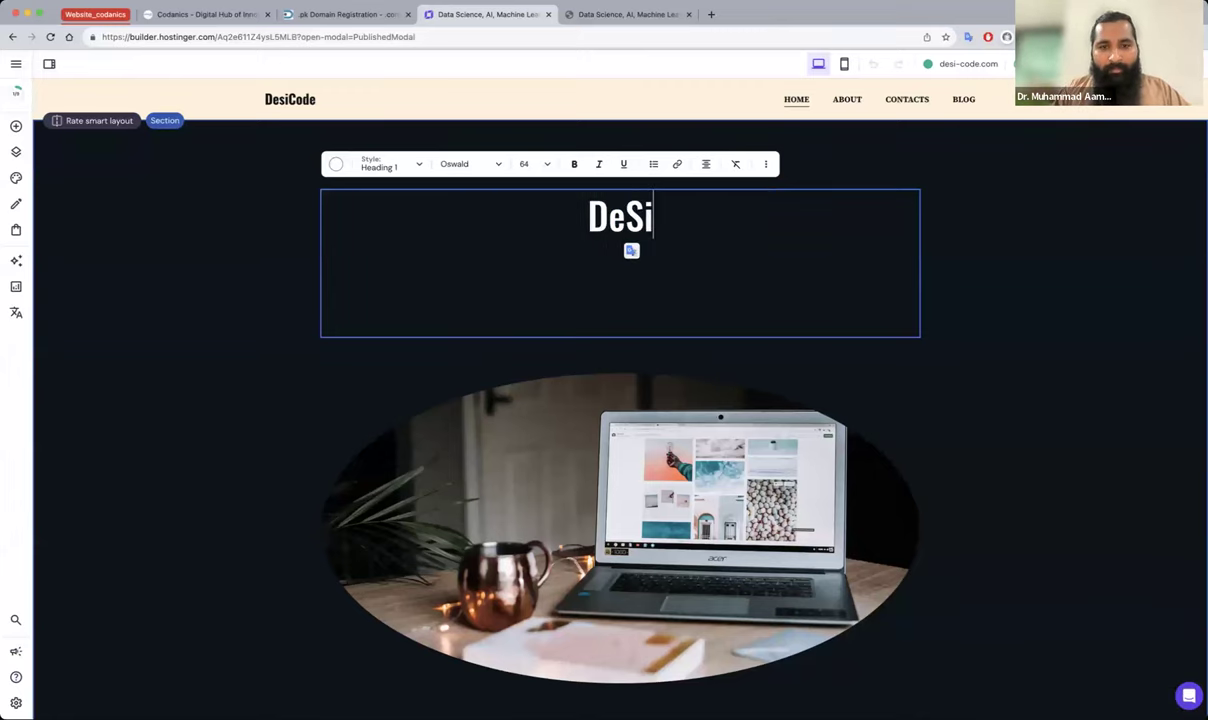
{"action": "key", "text": "BackSpace"}
{"action": "key", "text": "BackSpace"}
{"action": "type", "text": "si Code, Naam hy Aitmaad ka"}
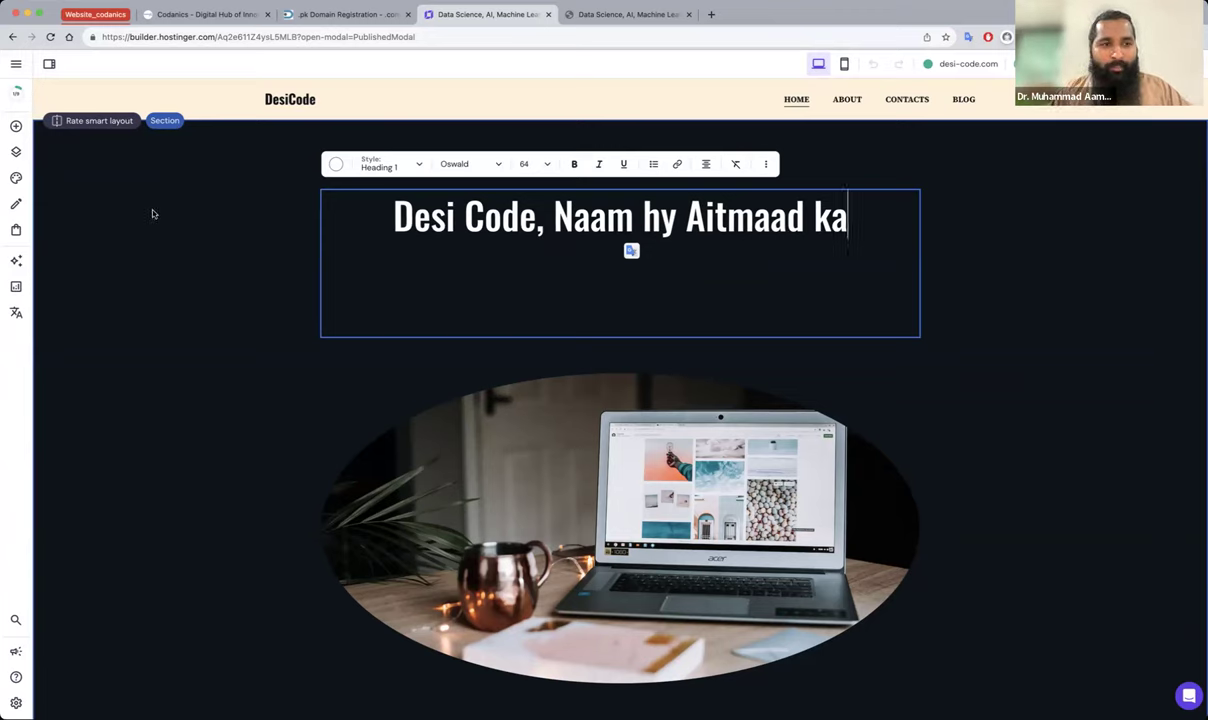
{"action": "key", "text": "Escape"}
{"action": "left_click", "coordinate": [15, 96]}
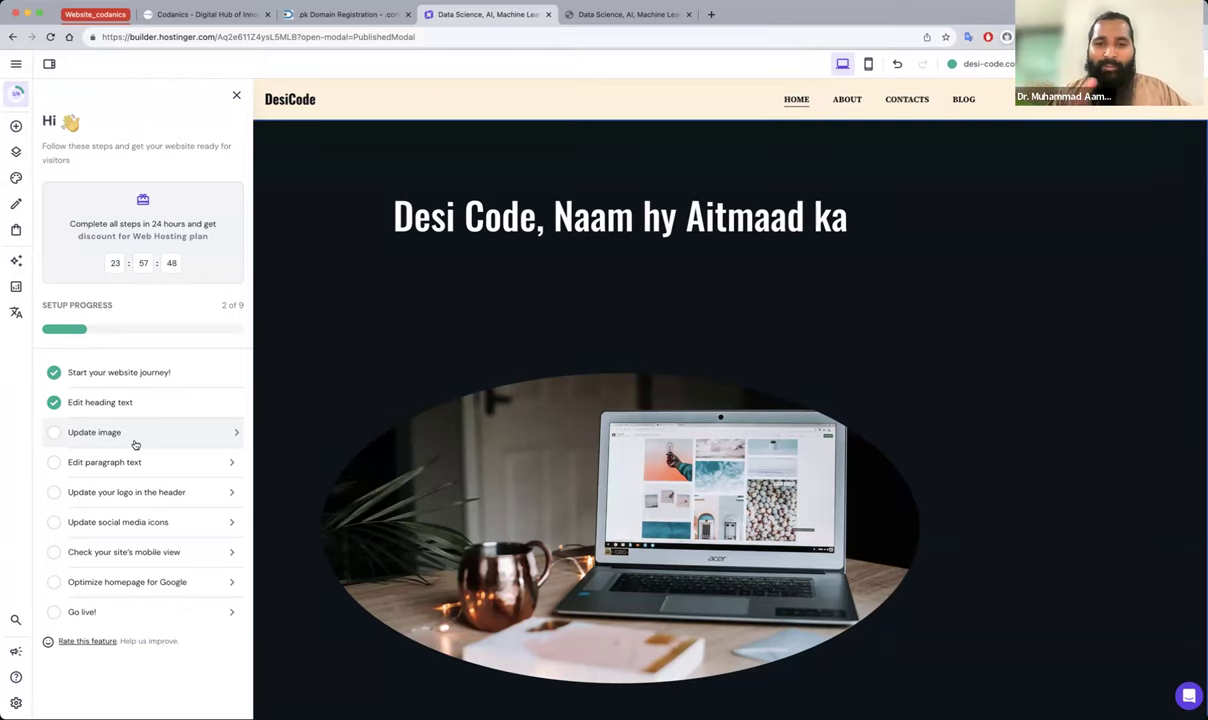
Browse the AI image generator and stock images, then upload a portrait photo to My library
{"action": "left_click", "coordinate": [148, 437]}
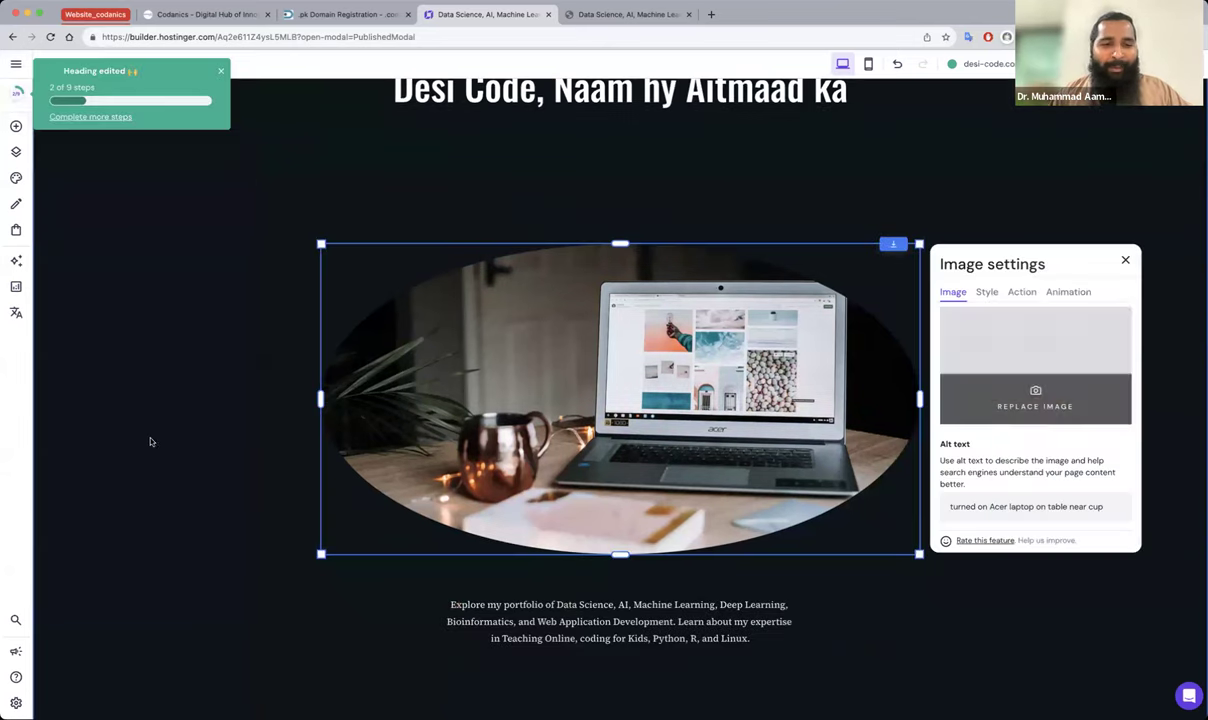
{"action": "left_click", "coordinate": [699, 366]}
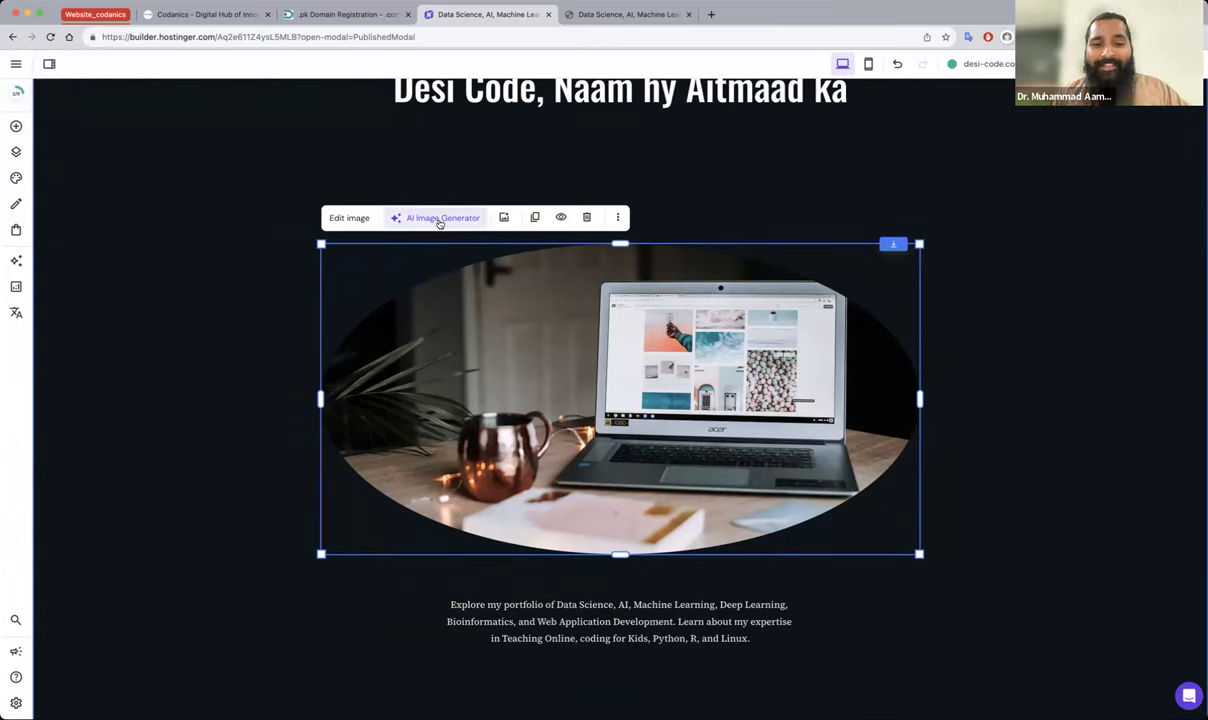
{"action": "left_click", "coordinate": [439, 220]}
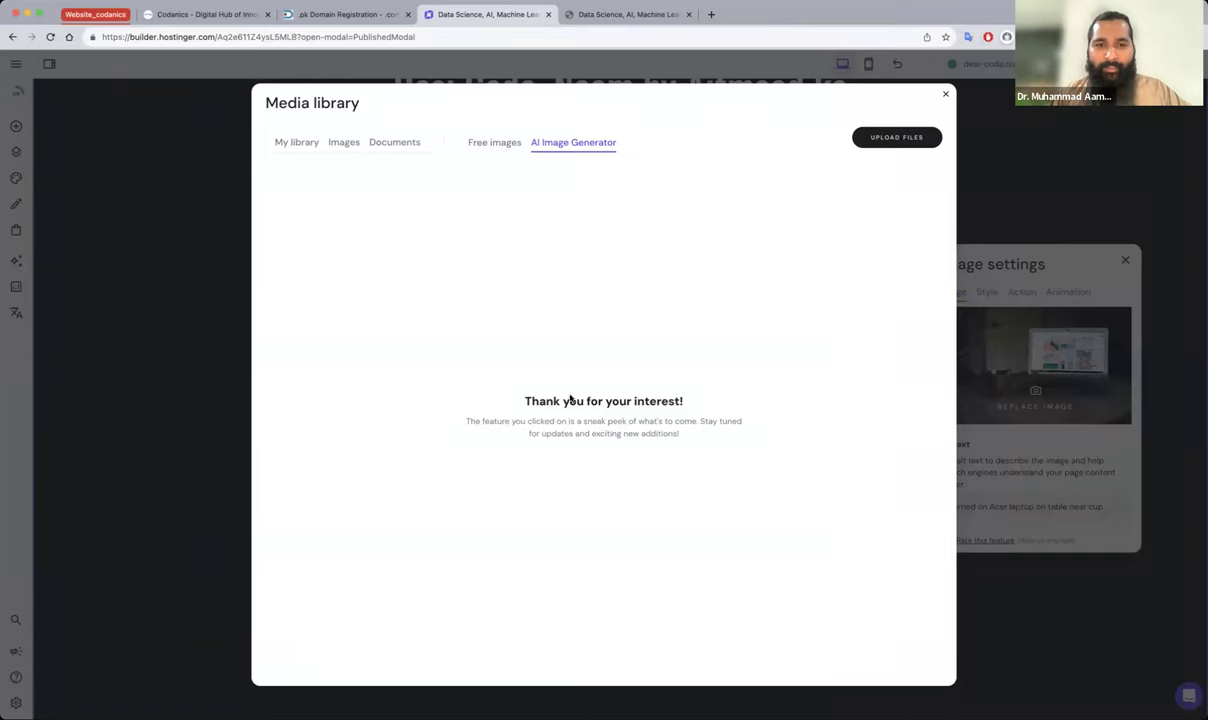
{"action": "left_click", "coordinate": [487, 144]}
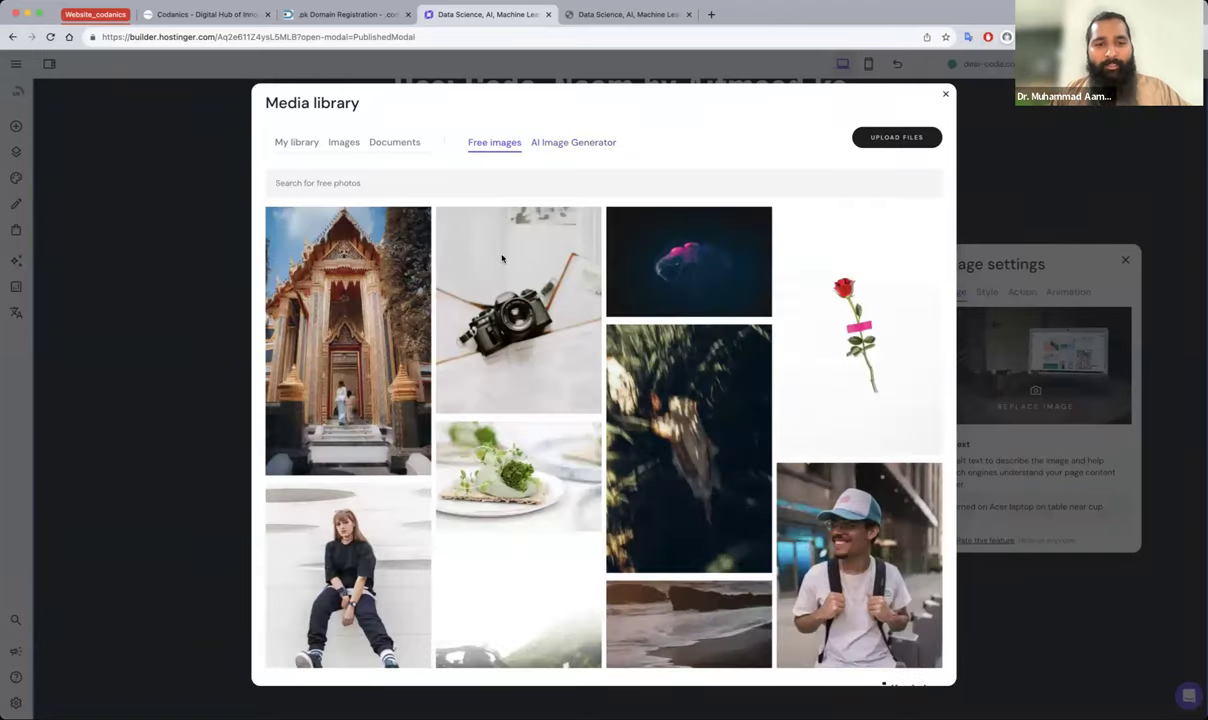
{"action": "left_click", "coordinate": [296, 145]}
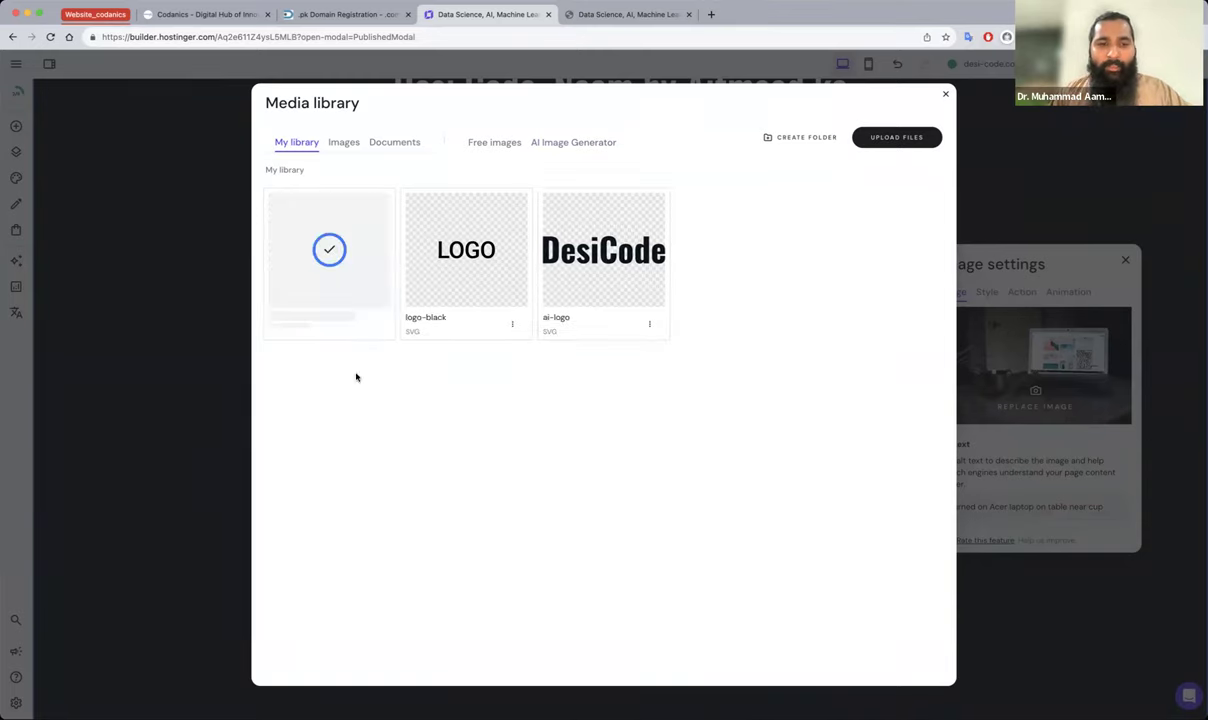
{"action": "mouse_move", "coordinate": [333, 295]}
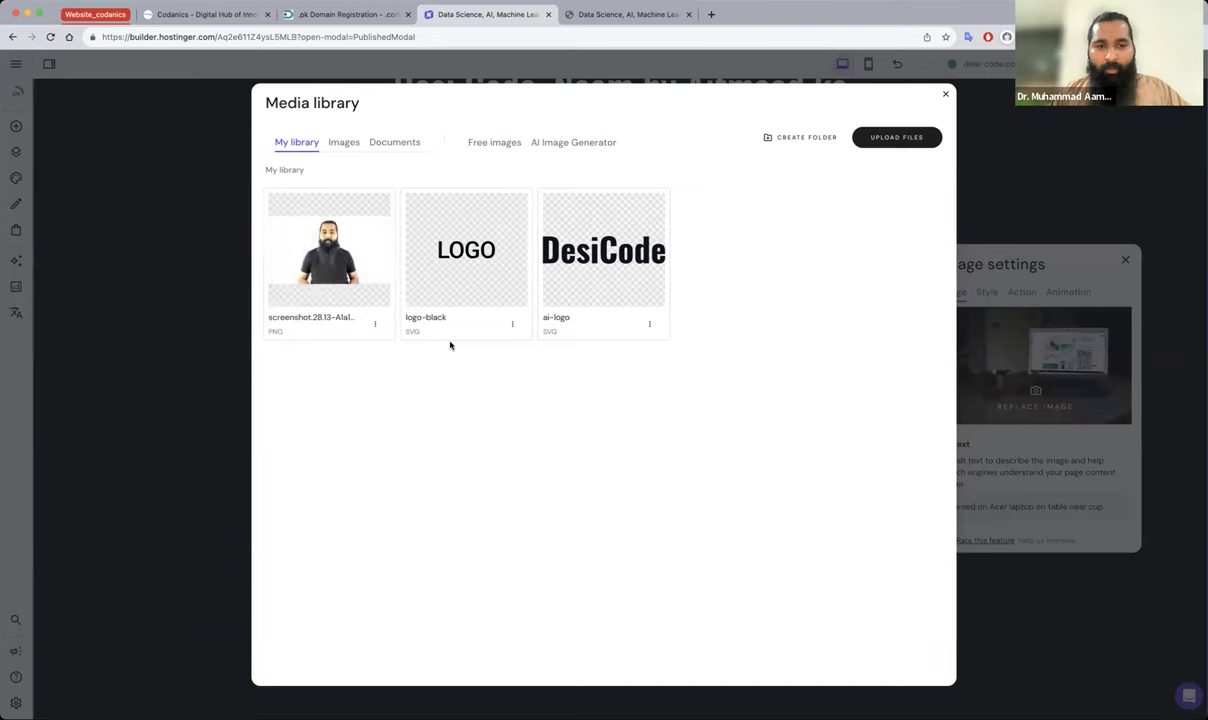
{"action": "key", "text": "Escape"}
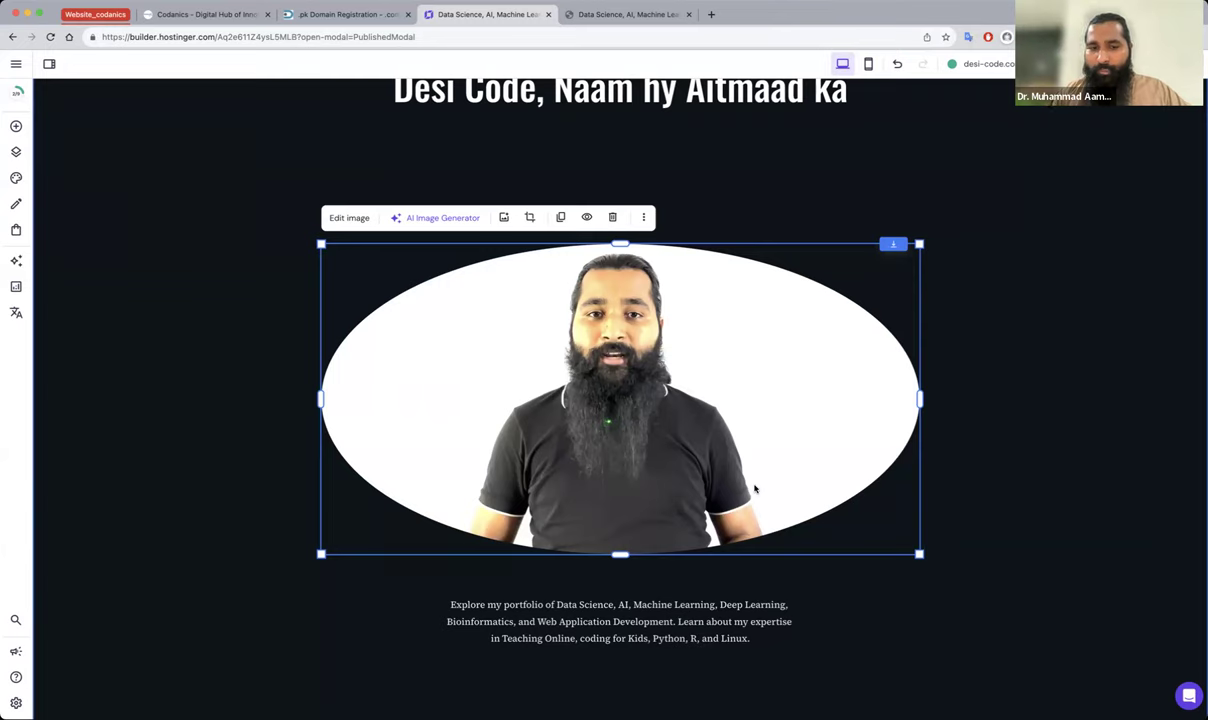
Generate AI alt text and edit it to 'a man with a beard and Handsome personality'
{"action": "left_click", "coordinate": [350, 218]}
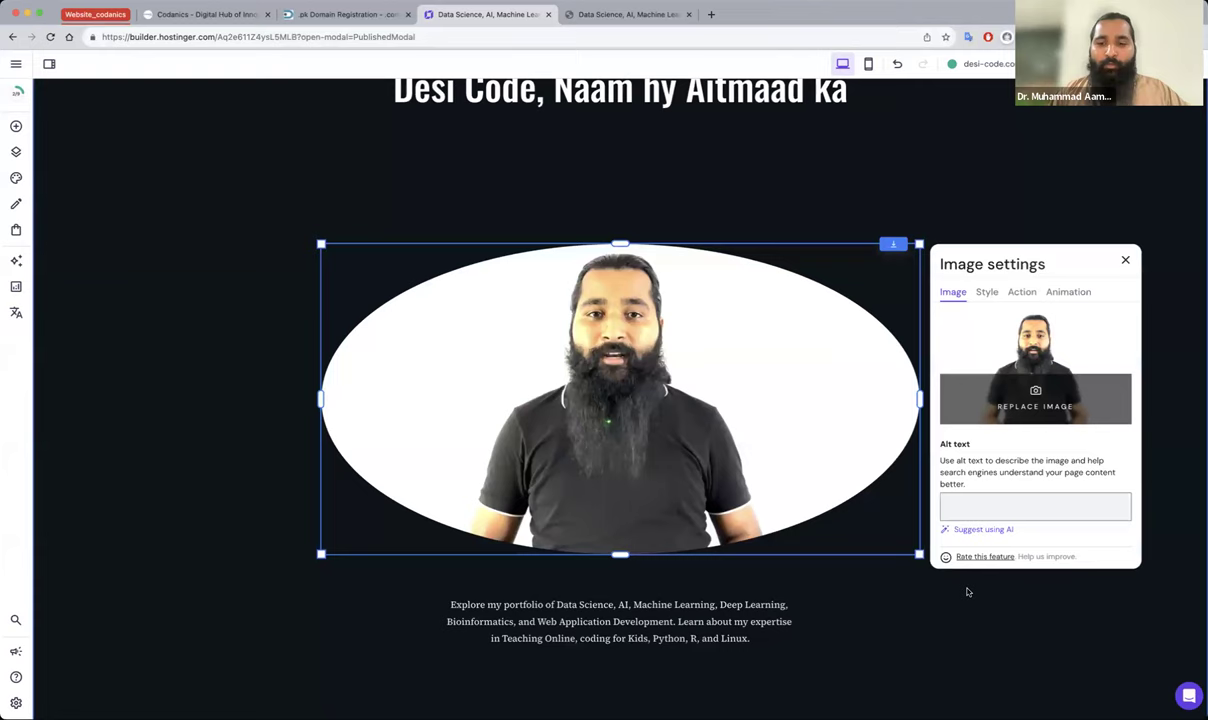
{"action": "left_click", "coordinate": [987, 530]}
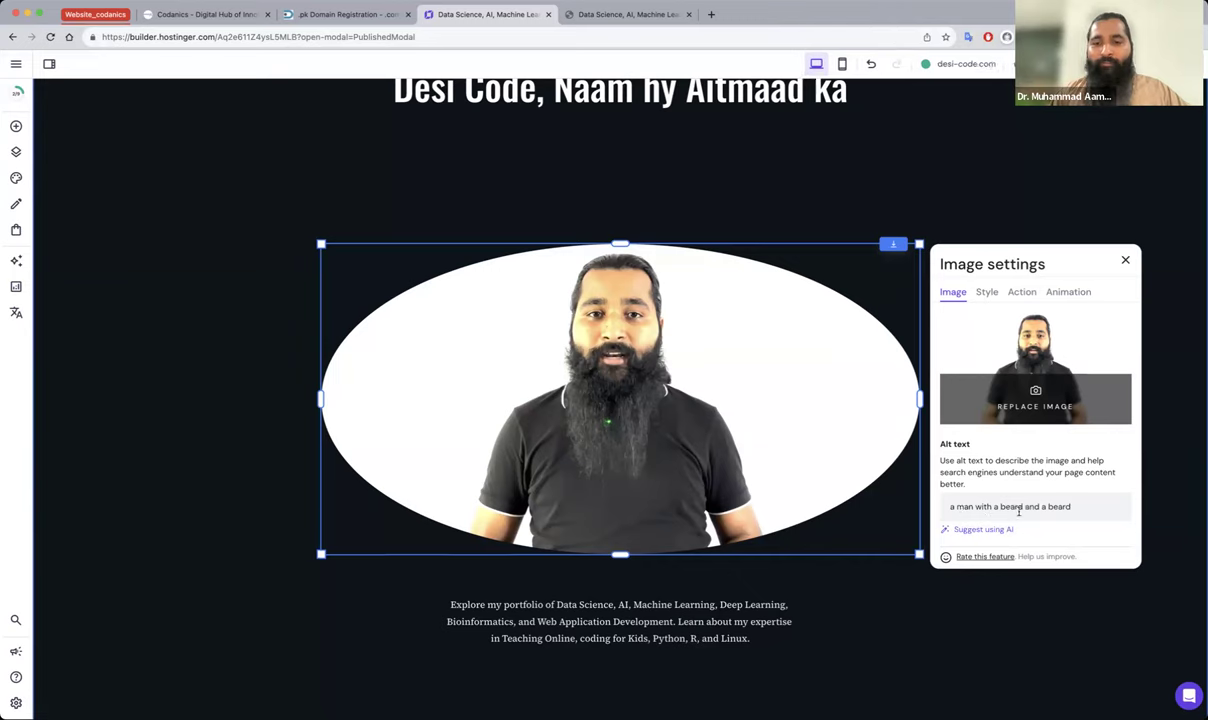
{"action": "left_click_drag", "start_coordinate": [1080, 506], "coordinate": [1025, 507]}
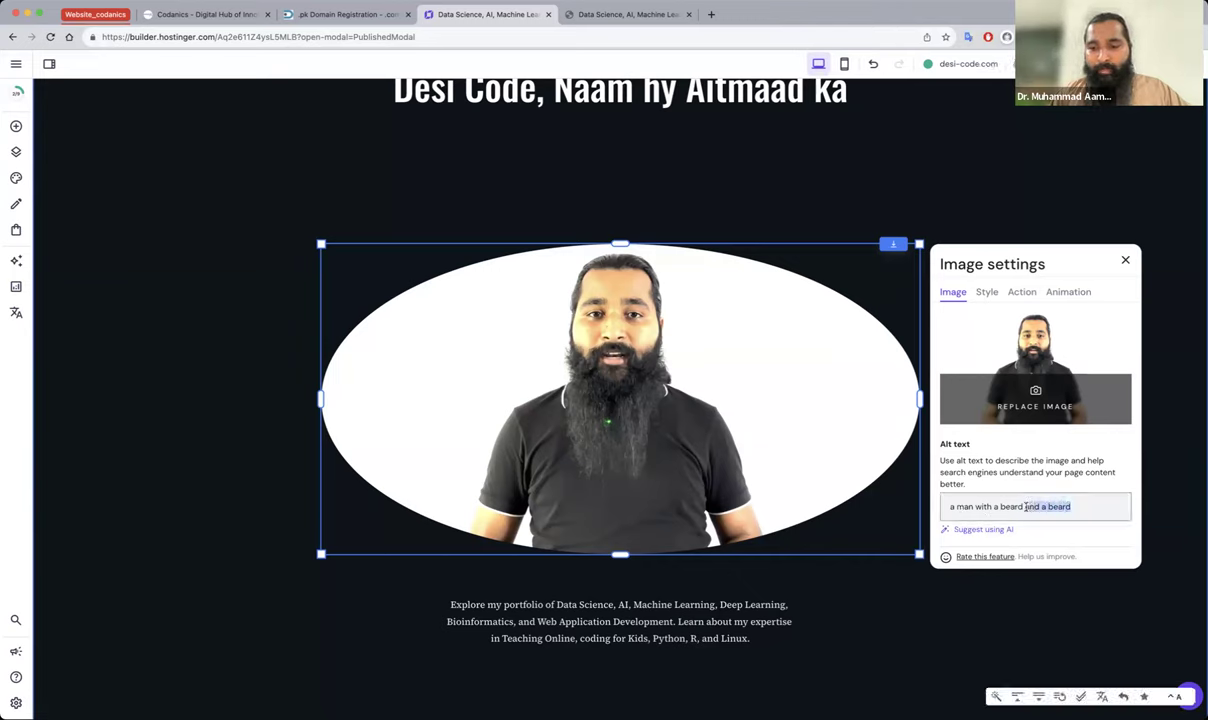
{"action": "key", "text": "BackSpace"}
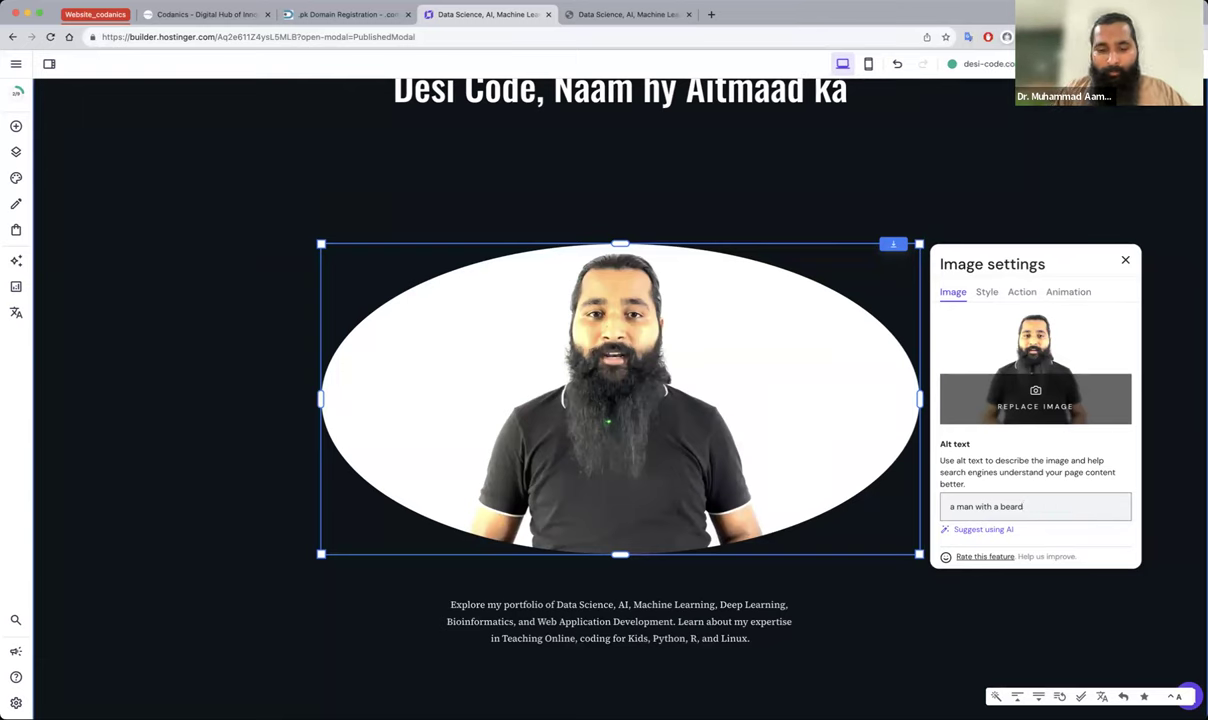
{"action": "type", "text": "and ahno"}
{"action": "key", "text": "BackSpace"}
{"action": "key", "text": "BackSpace"}
{"action": "key", "text": "BackSpace"}
{"action": "key", "text": "BackSpace"}
{"action": "type", "text": "Hand"}
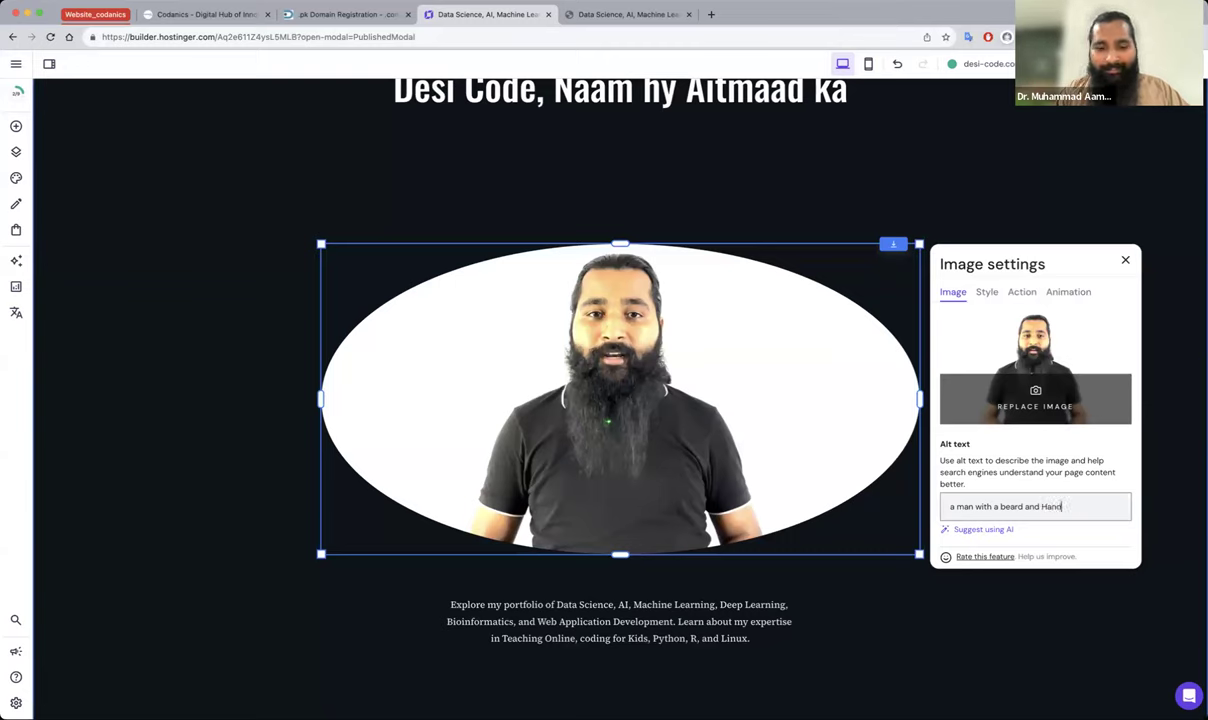
{"action": "type", "text": "some personal"}
{"action": "type", "text": "lity"}
{"action": "key", "text": "BackSpace"}
{"action": "key", "text": "BackSpace"}
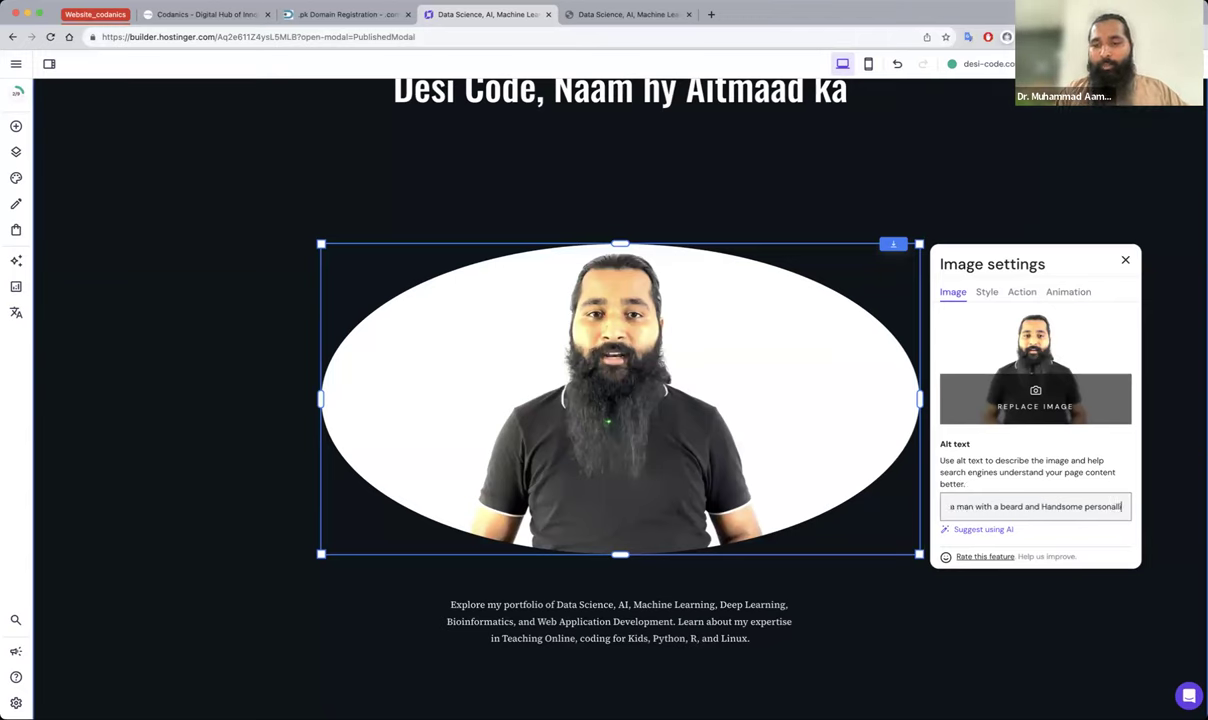
{"action": "type", "text": "ity"}
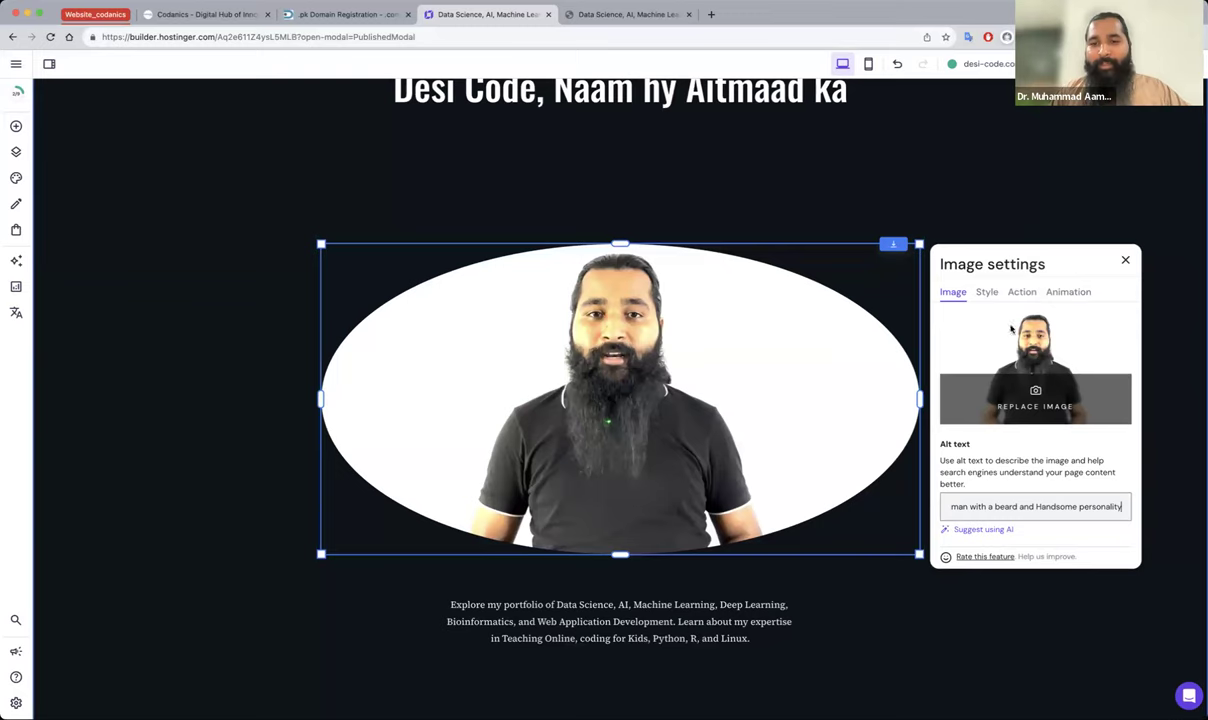
Lower the hero photo's corner radius to about 24% for soft rounded corners
{"action": "left_click", "coordinate": [987, 292]}
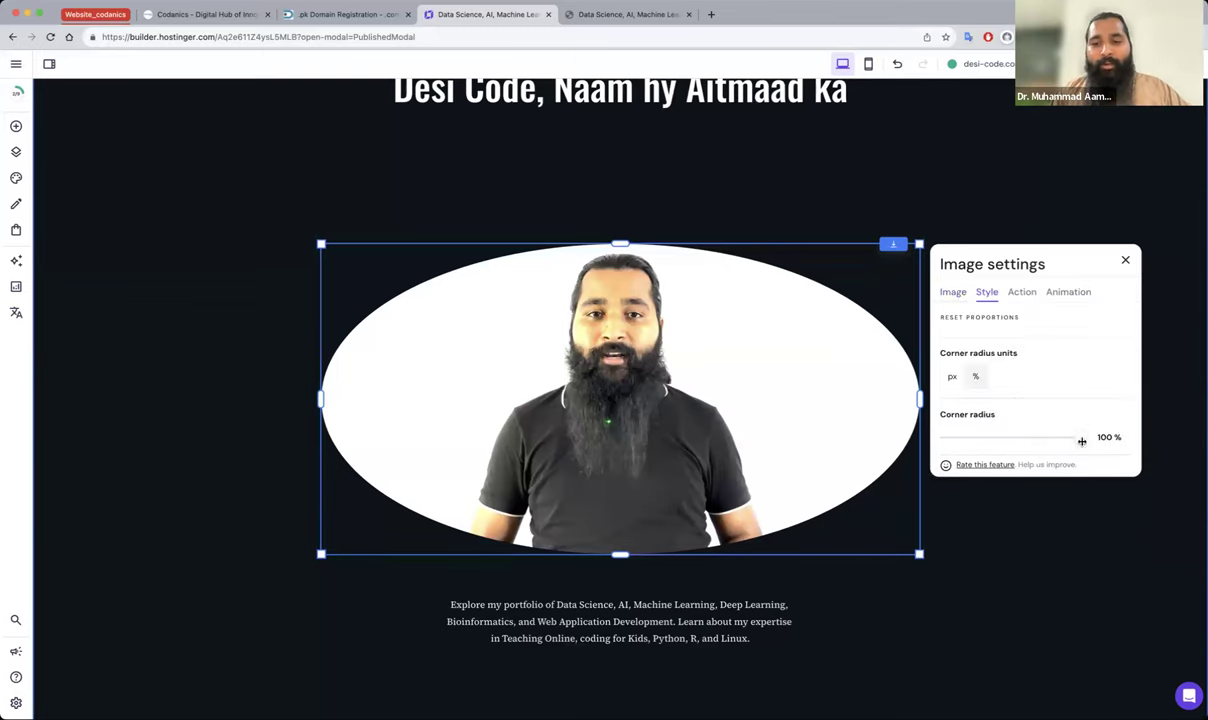
{"action": "left_click", "coordinate": [1003, 437]}
{"action": "left_click_drag", "start_coordinate": [1003, 437], "coordinate": [978, 439]}
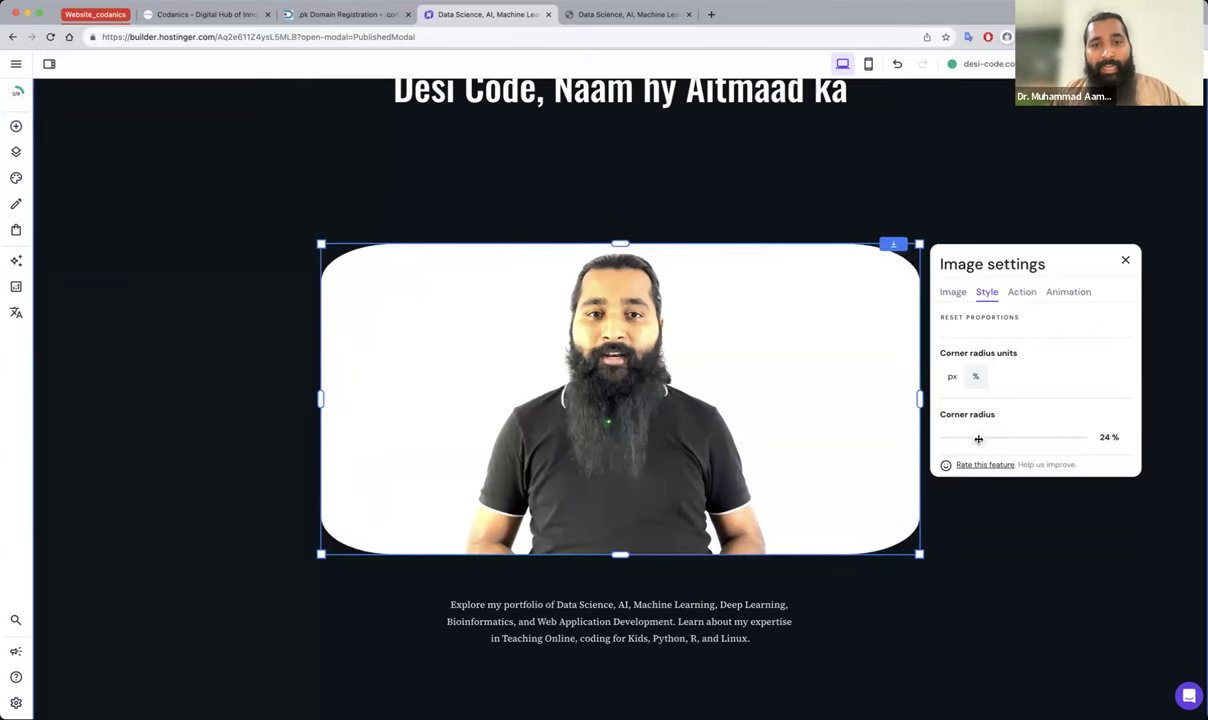
Keep the on-click action as Nothing and give the photo the Slide entrance animation
{"action": "left_click", "coordinate": [1021, 292]}
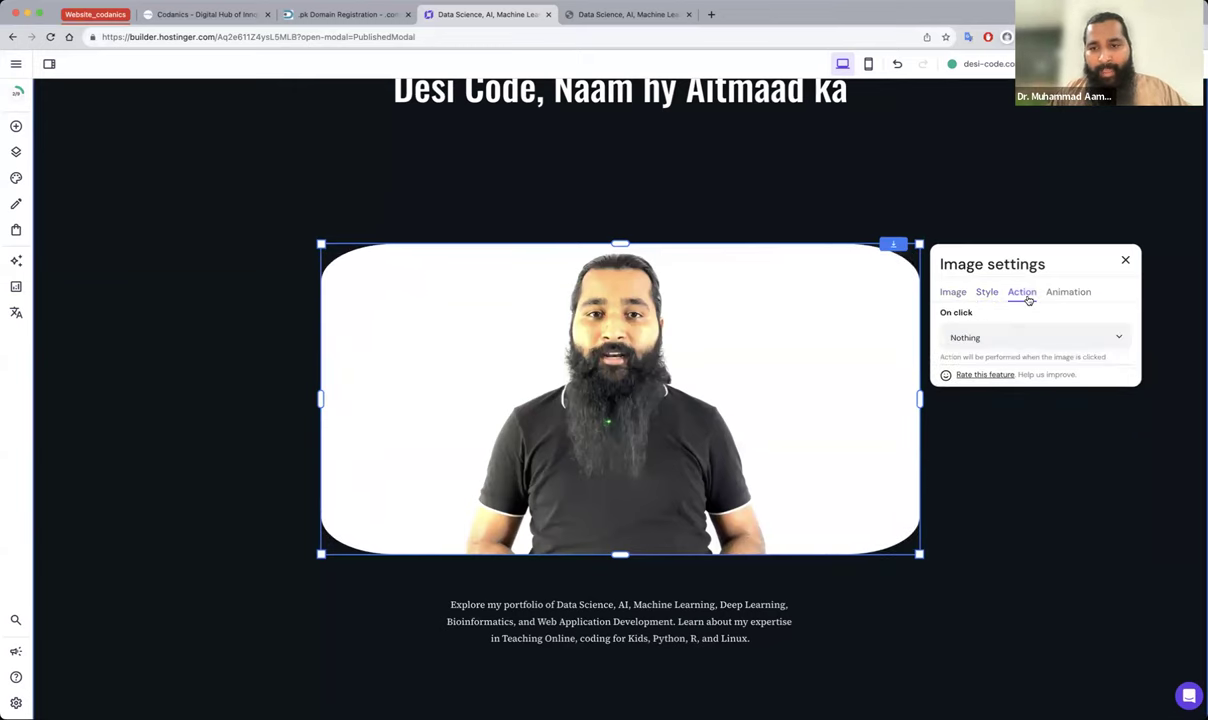
{"action": "left_click", "coordinate": [985, 338]}
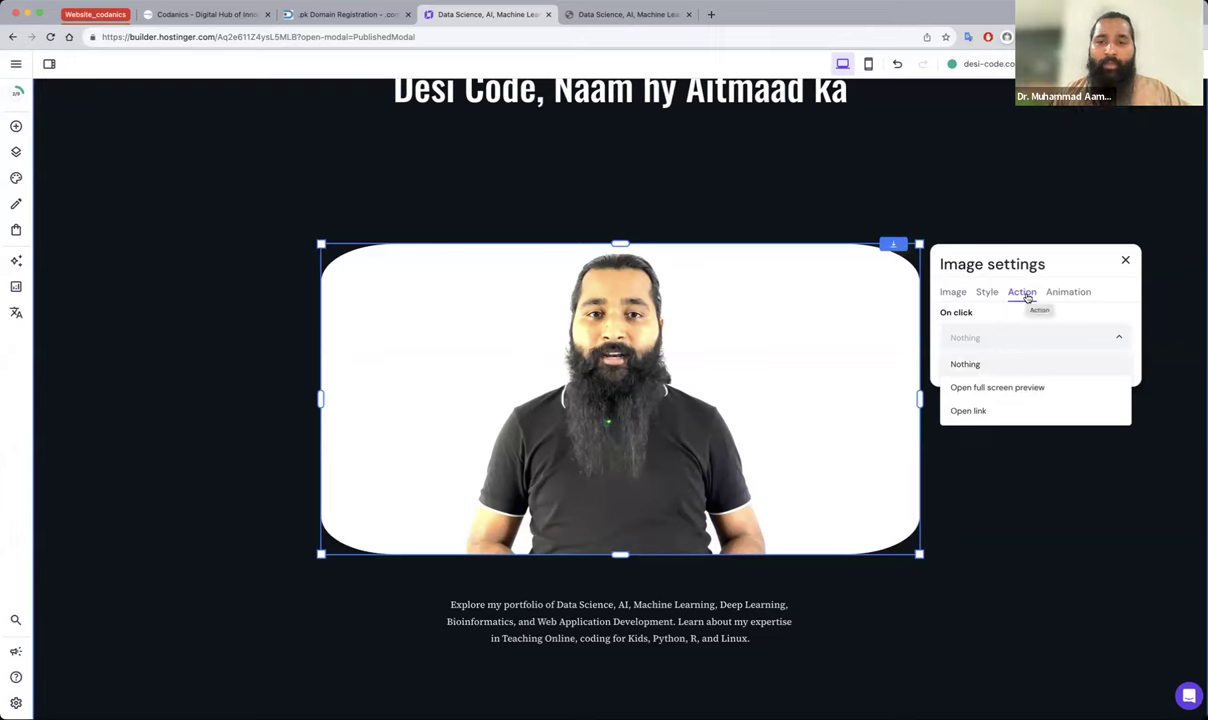
{"action": "left_click", "coordinate": [1025, 297]}
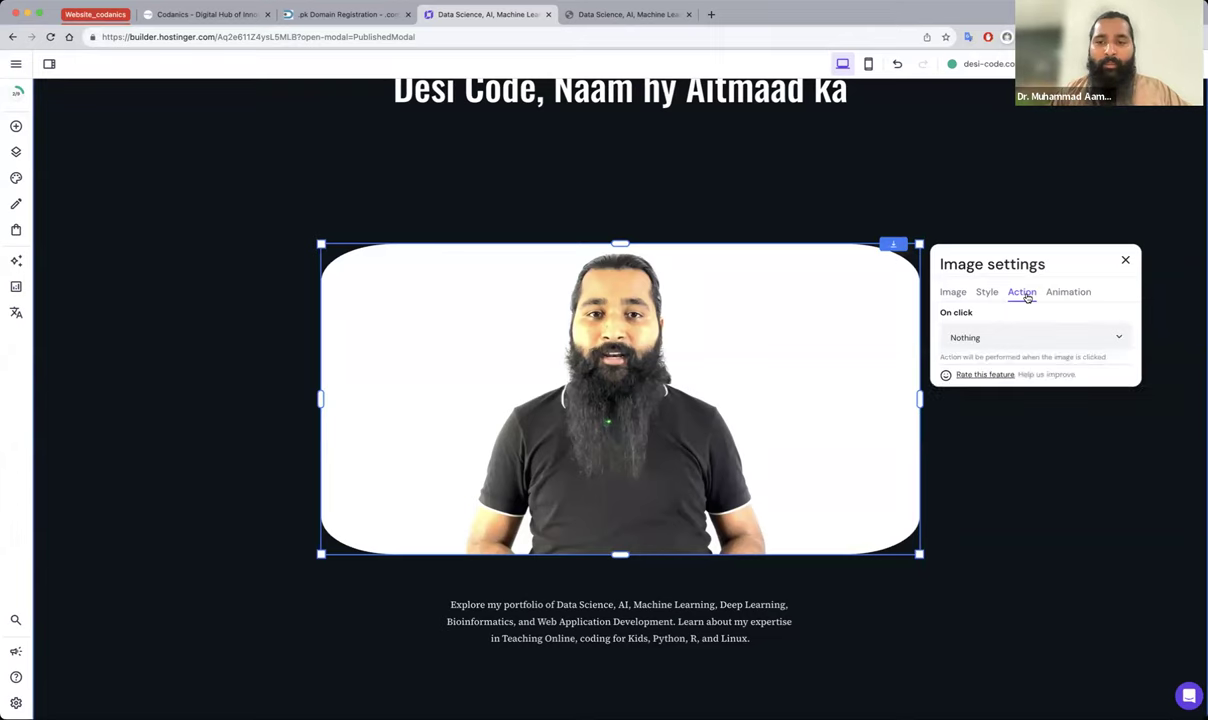
{"action": "left_click", "coordinate": [979, 338]}
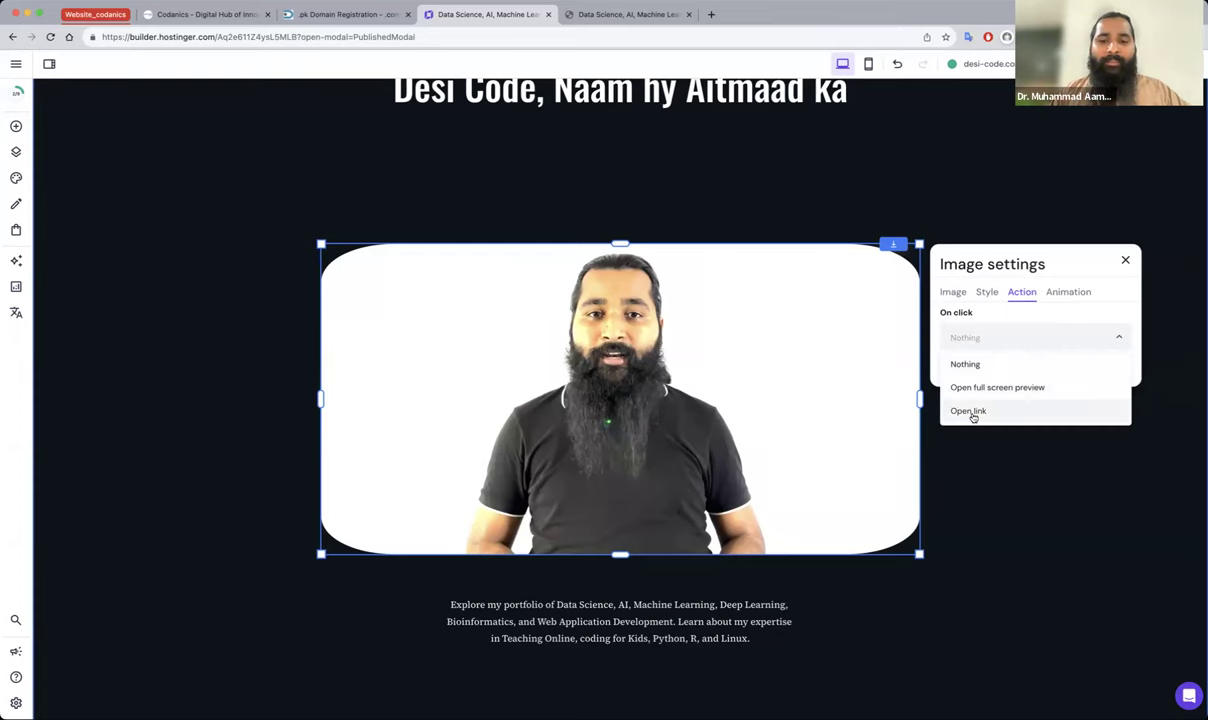
{"action": "left_click", "coordinate": [965, 364]}
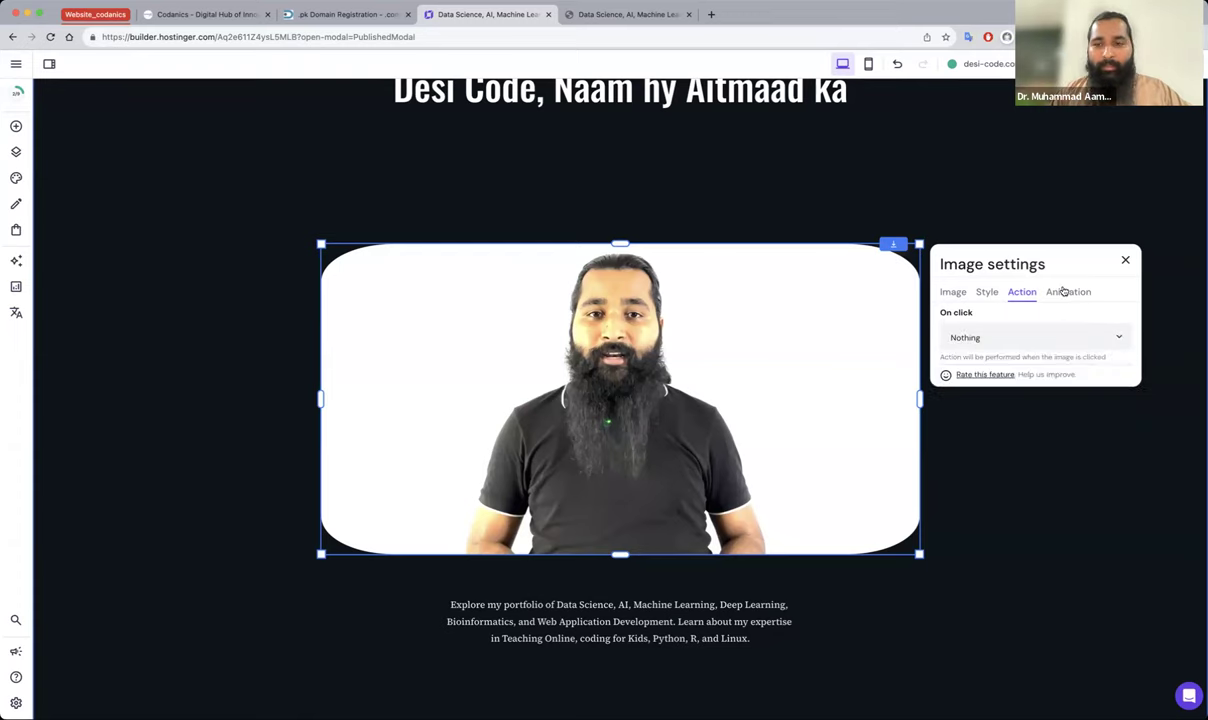
{"action": "left_click", "coordinate": [1068, 291]}
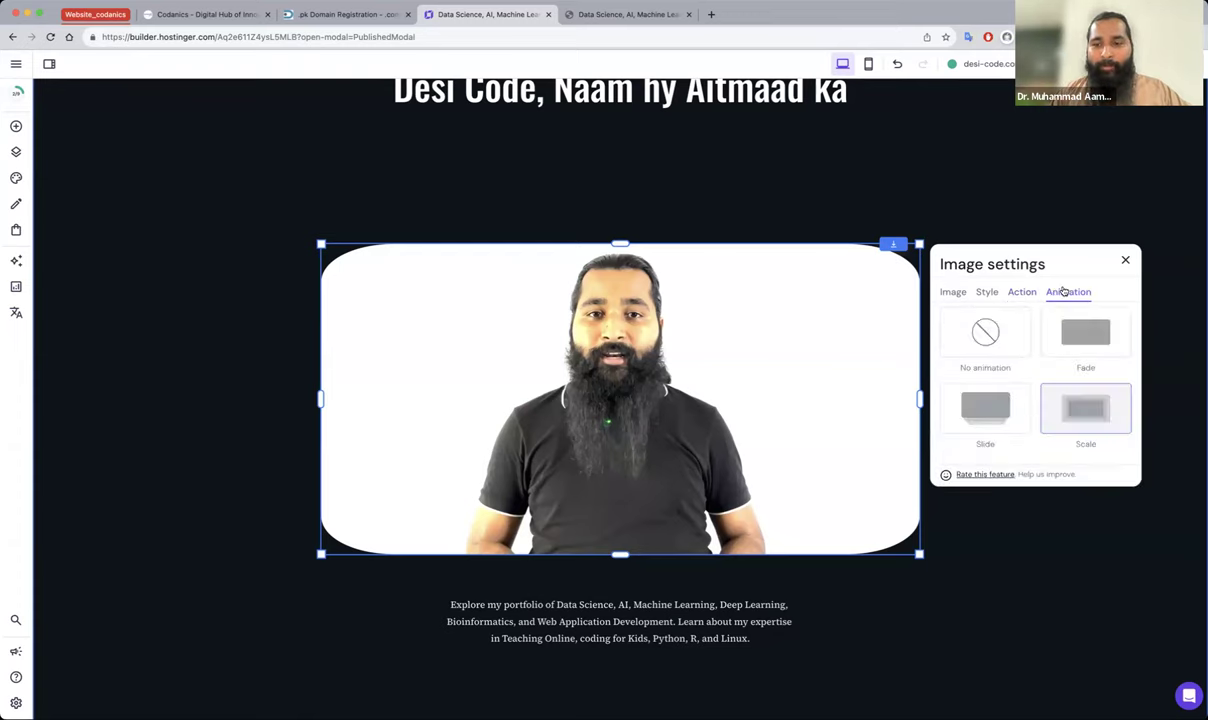
{"action": "left_click", "coordinate": [1002, 410]}
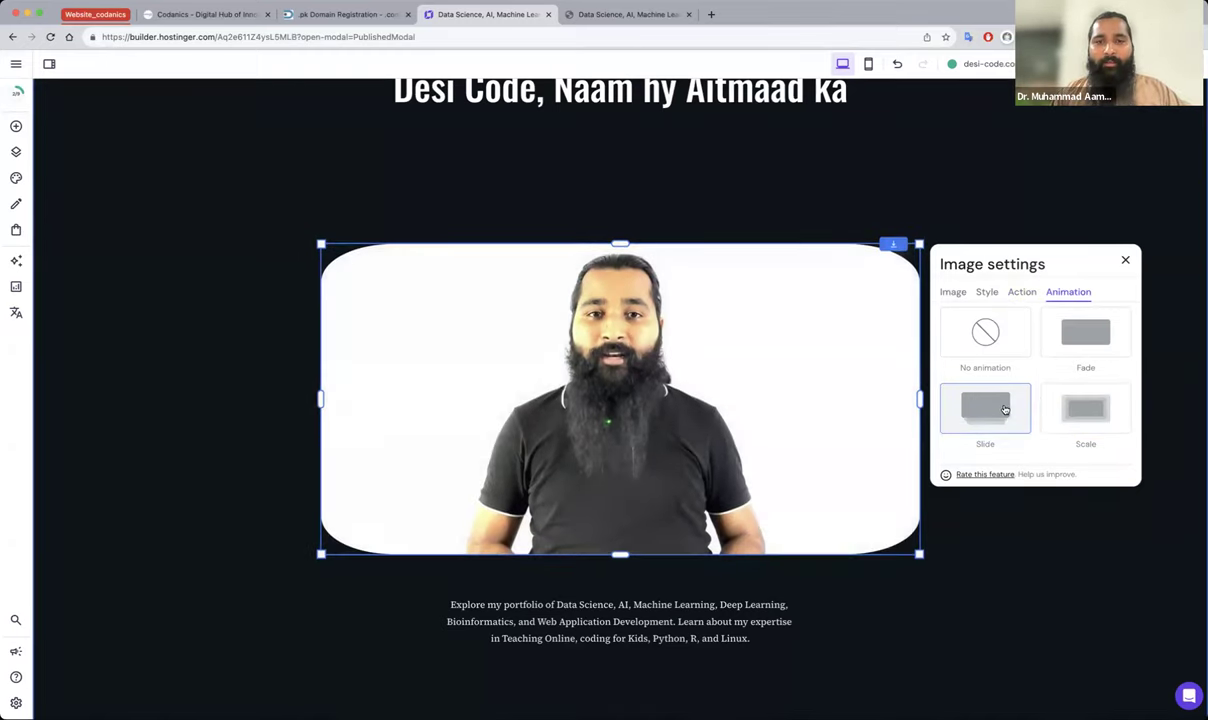
{"action": "left_click", "coordinate": [833, 189]}
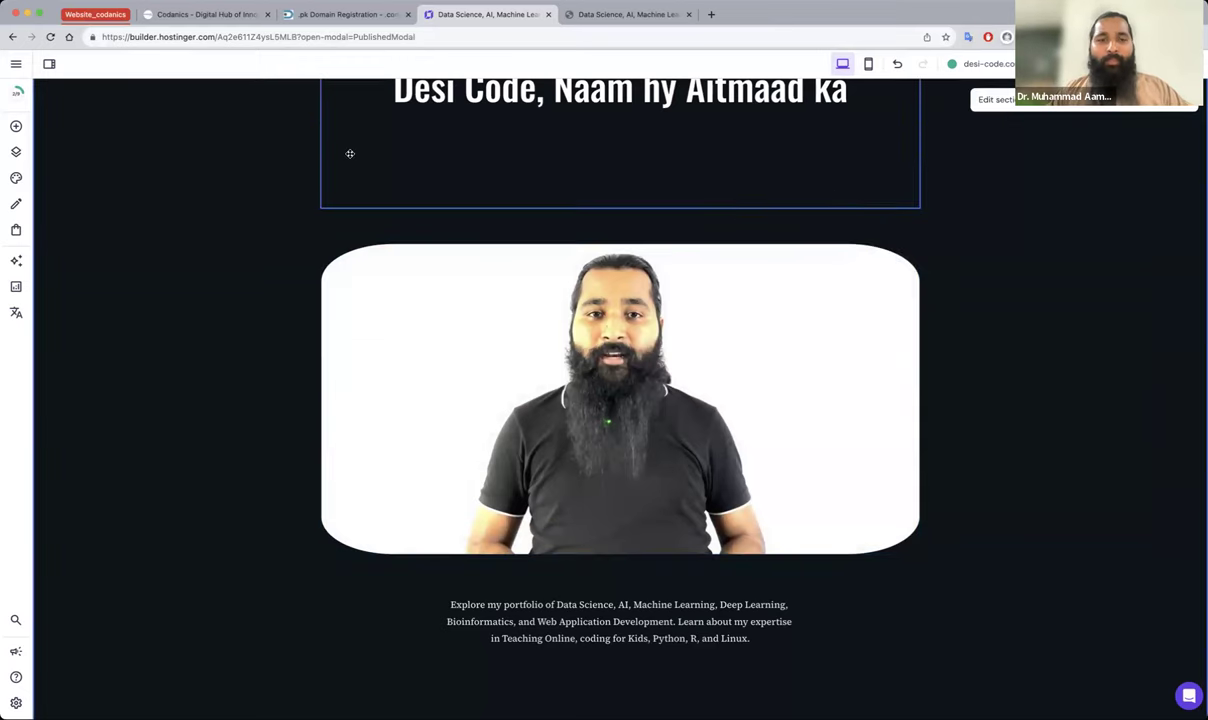
Jump to the Update image setup step and reopen the hero photo's image settings
{"action": "left_click", "coordinate": [16, 92]}
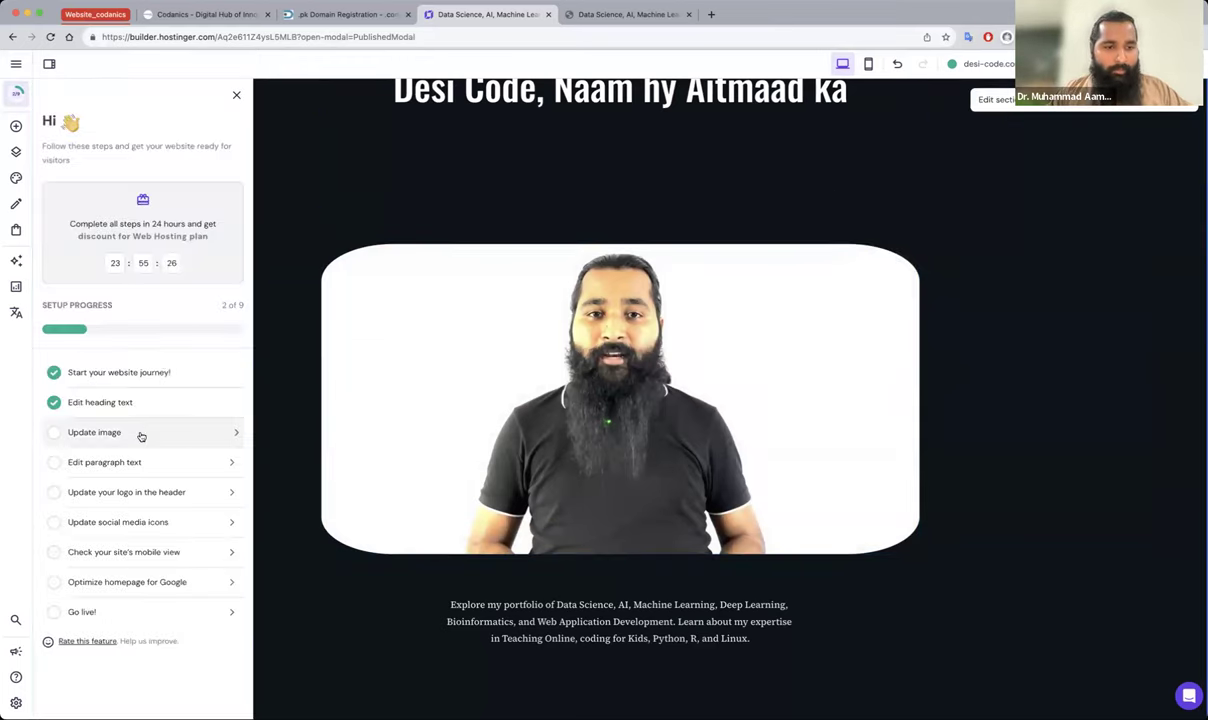
{"action": "left_click", "coordinate": [141, 434]}
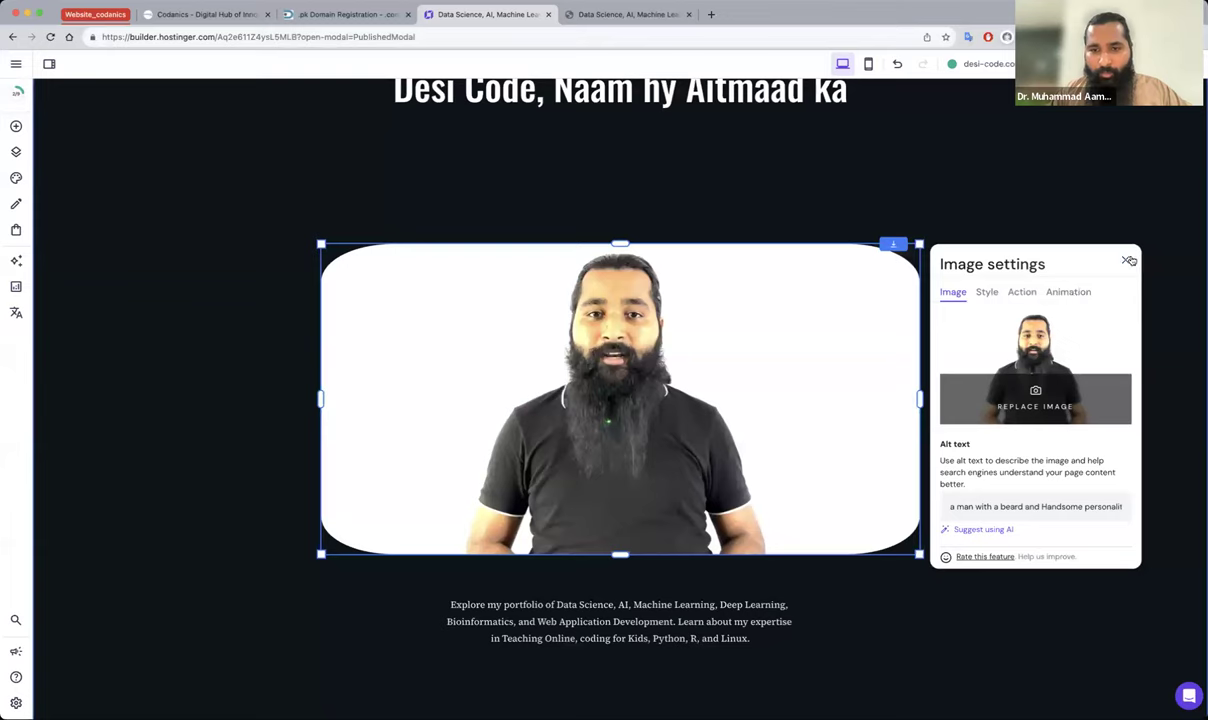
{"action": "left_click", "coordinate": [1129, 261]}
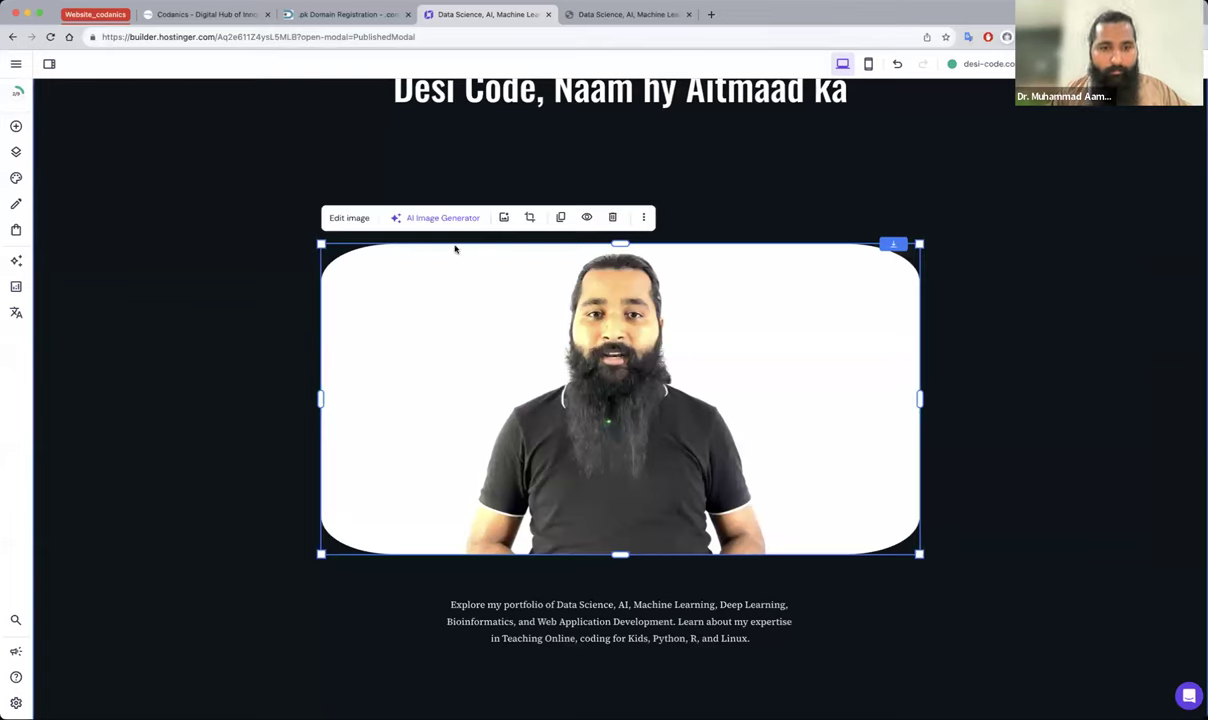
{"action": "left_click", "coordinate": [350, 217]}
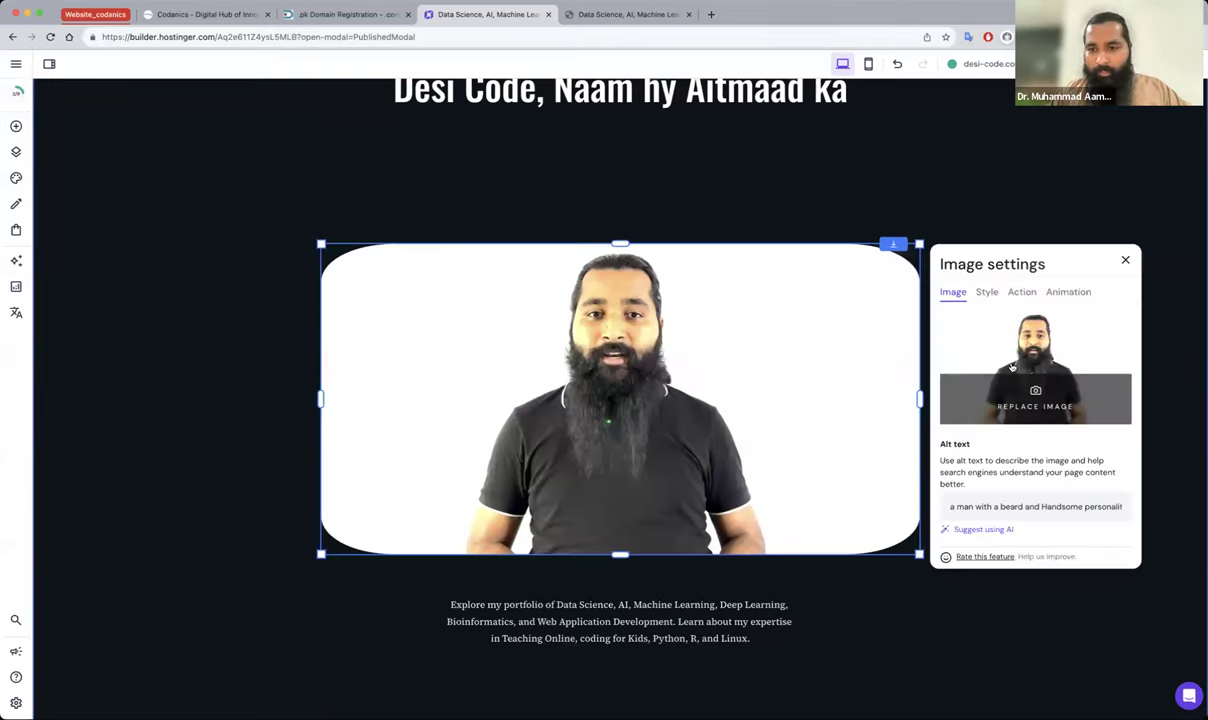
Search the free stock images for 'Coding' and browse the results
{"action": "left_click", "coordinate": [996, 372]}
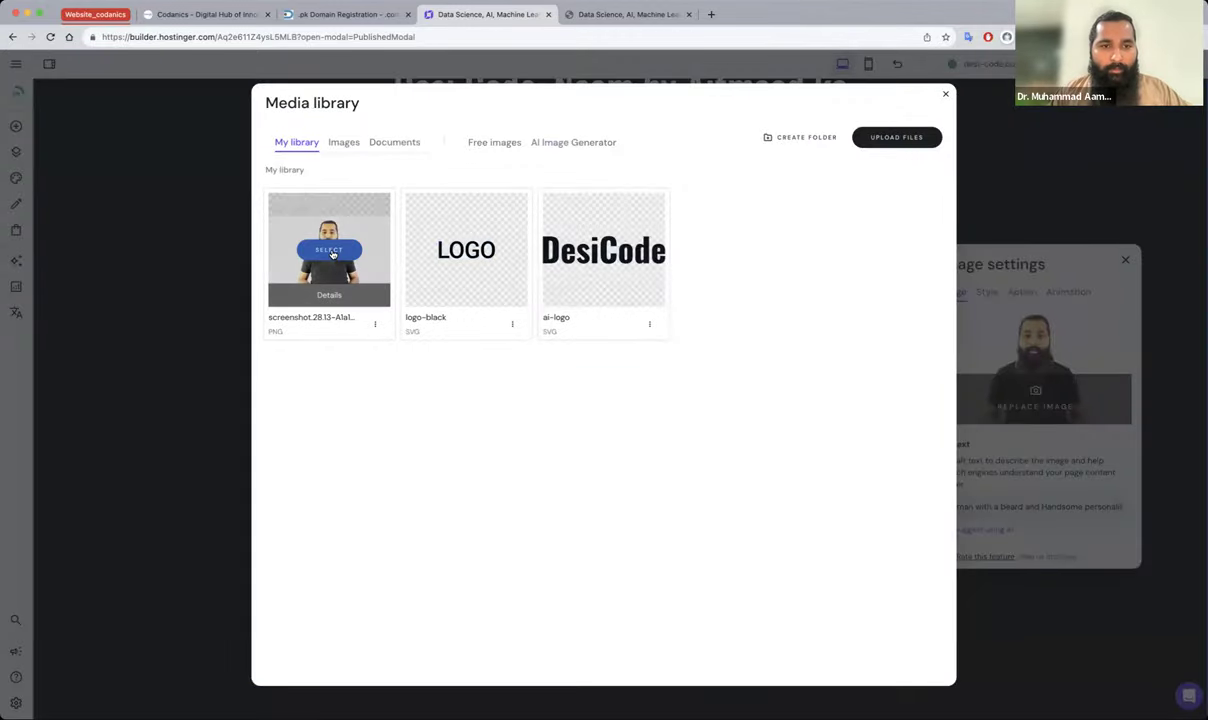
{"action": "left_click", "coordinate": [488, 142]}
{"action": "left_click", "coordinate": [459, 184]}
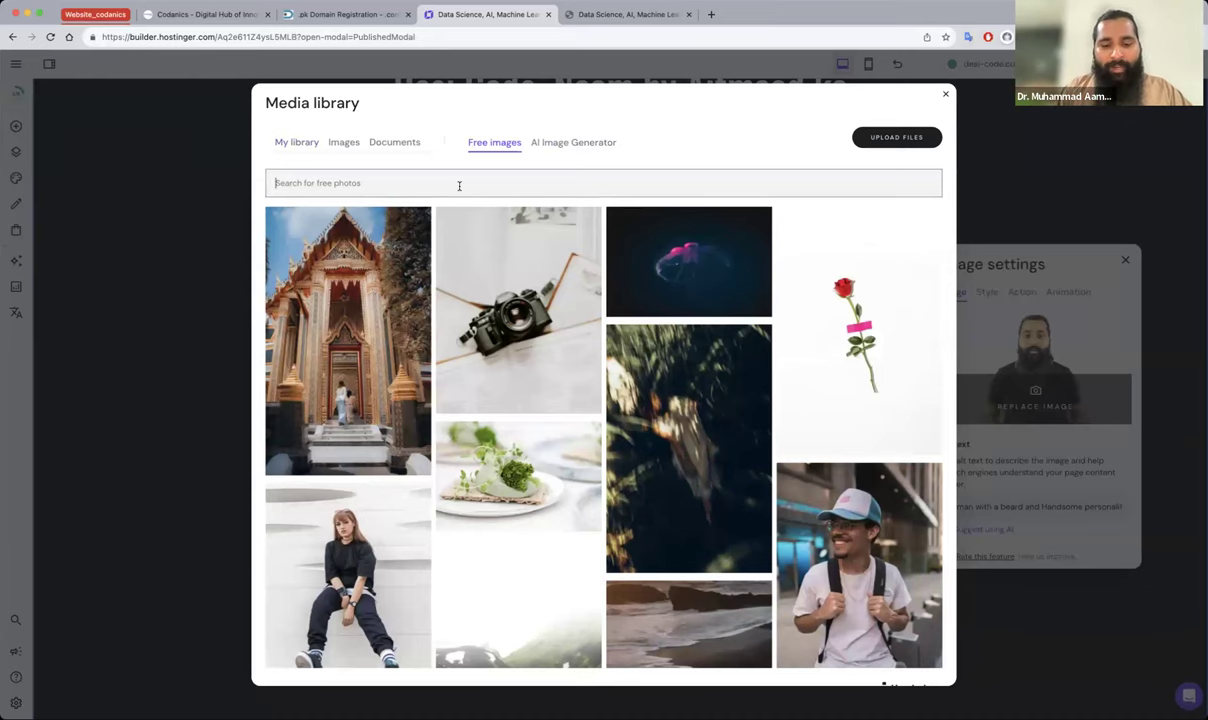
{"action": "type", "text": "Coding"}
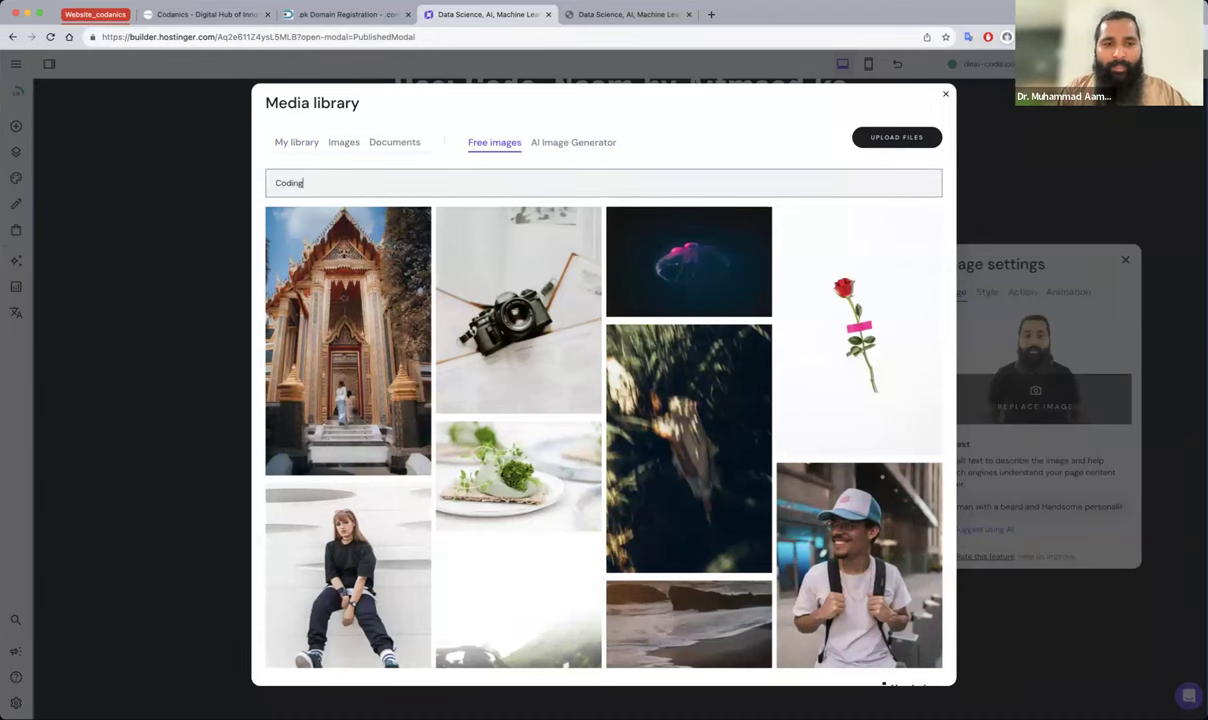
{"action": "key", "text": "Return"}
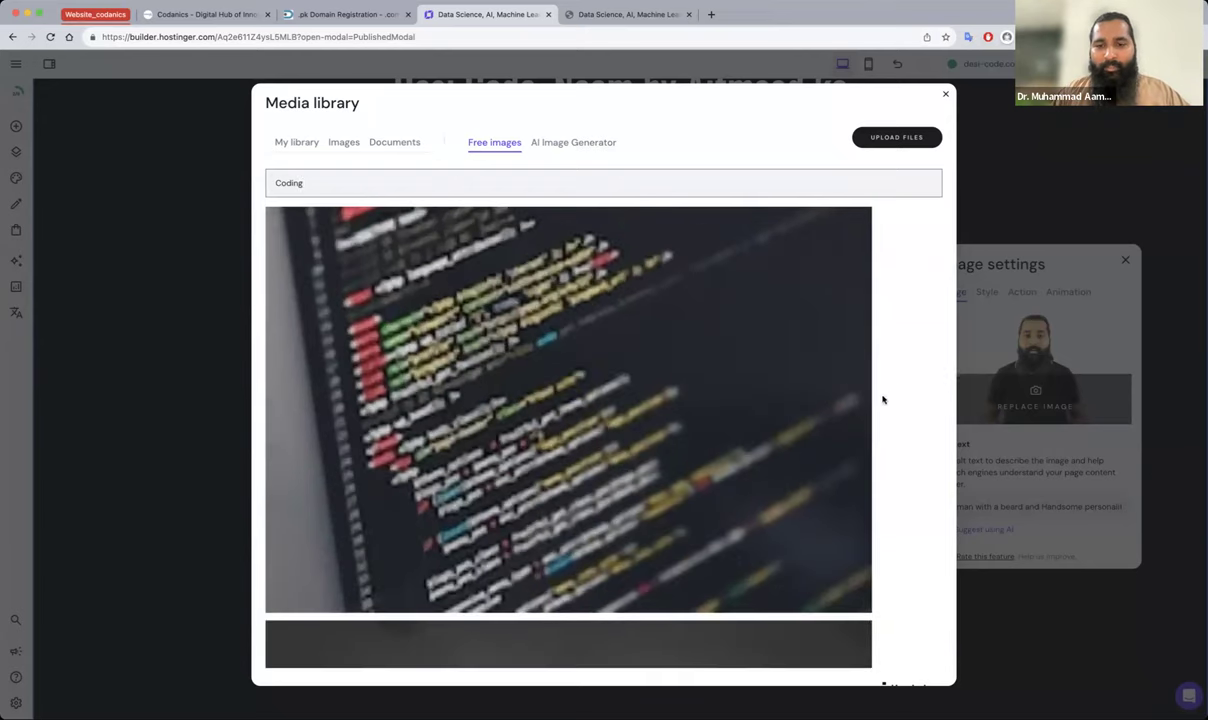
{"action": "scroll", "coordinate": [734, 385], "scroll_direction": "down", "scroll_amount": 3}
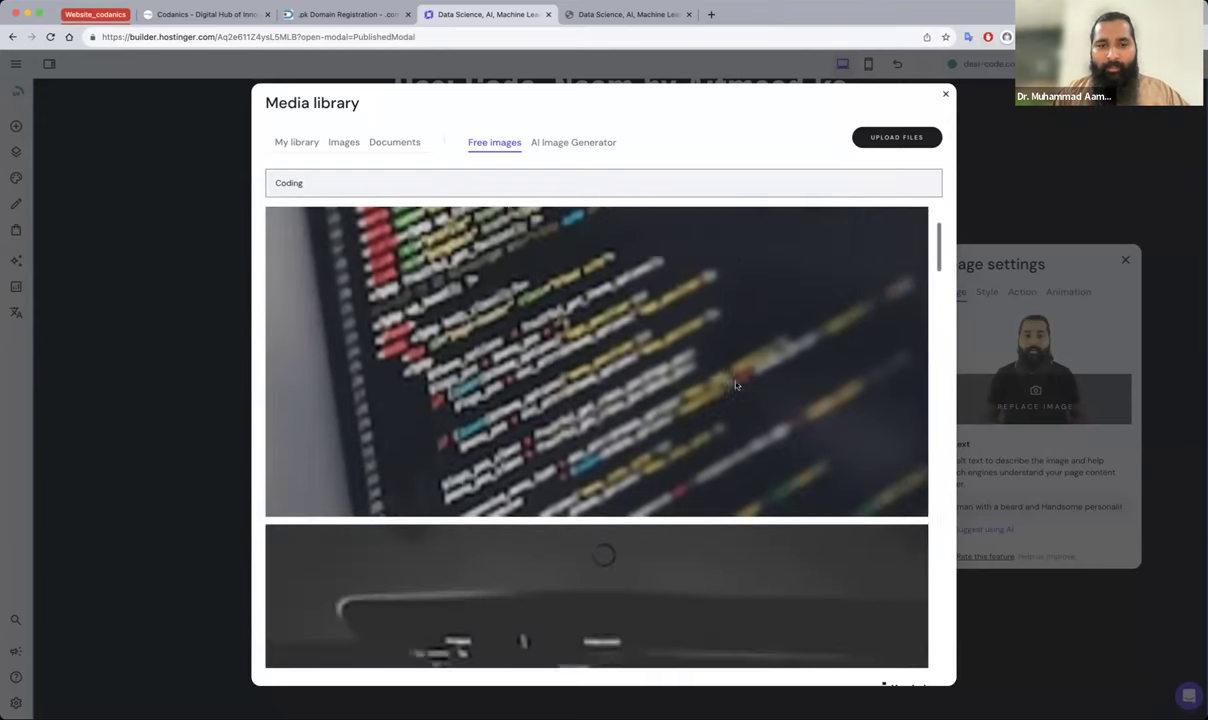
{"action": "scroll", "coordinate": [735, 385], "scroll_direction": "down", "scroll_amount": 5}
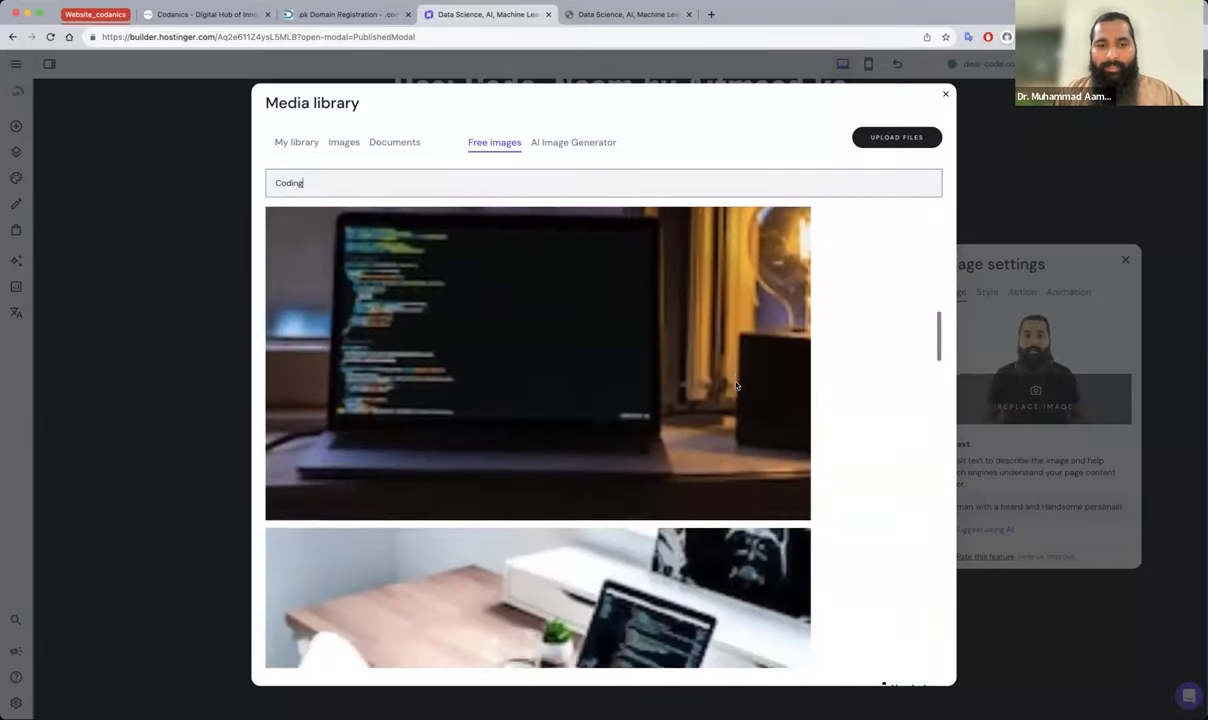
{"action": "scroll", "coordinate": [735, 385], "scroll_direction": "down", "scroll_amount": 10}
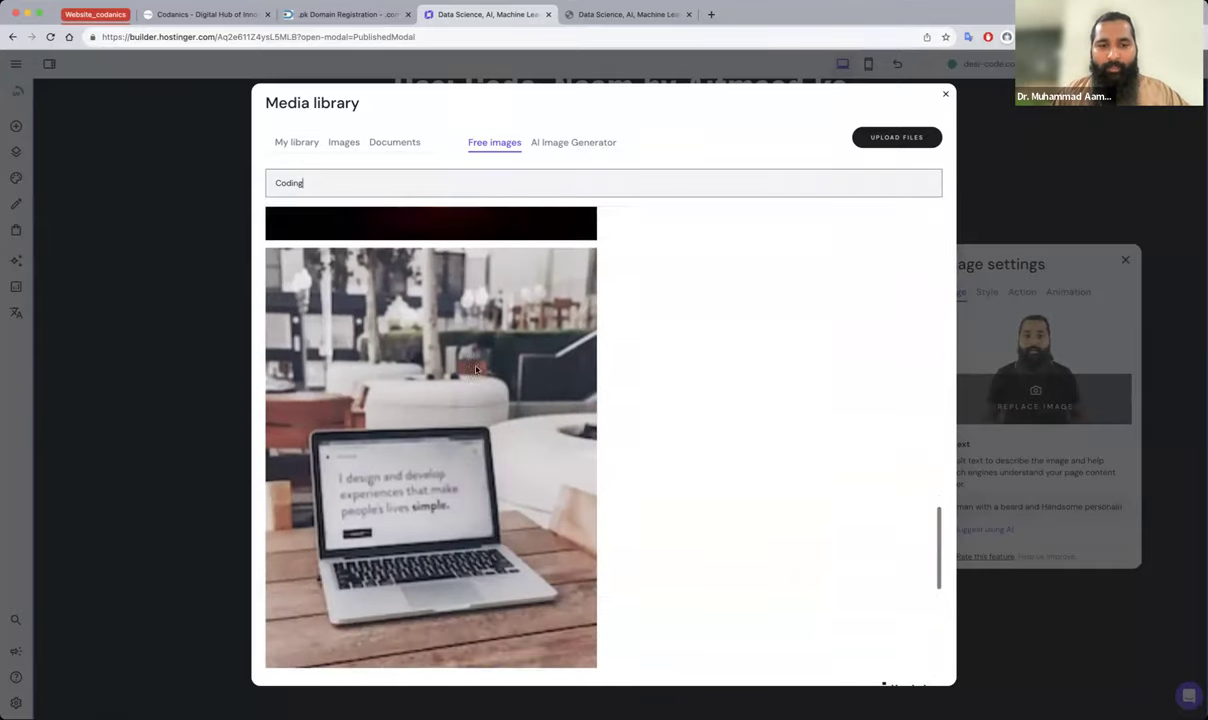
Add the black and gray laptop displaying code photo to the page
{"action": "left_click", "coordinate": [634, 489]}
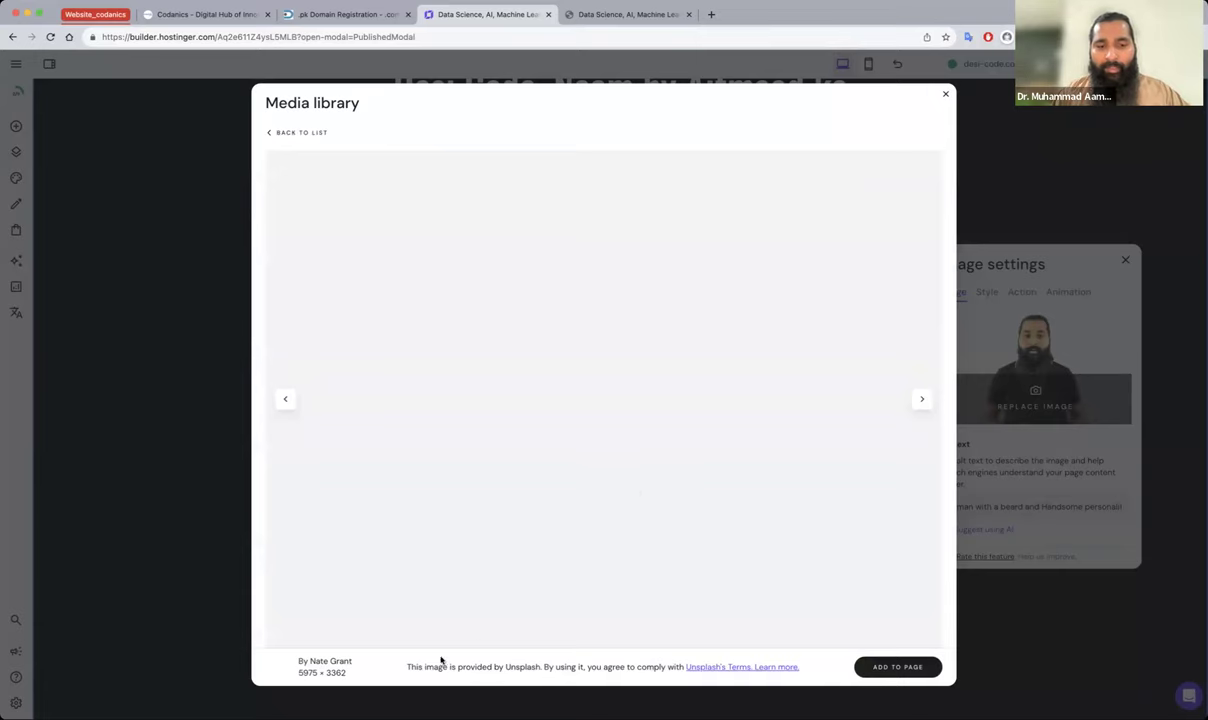
{"action": "left_click_drag", "start_coordinate": [407, 667], "coordinate": [774, 670]}
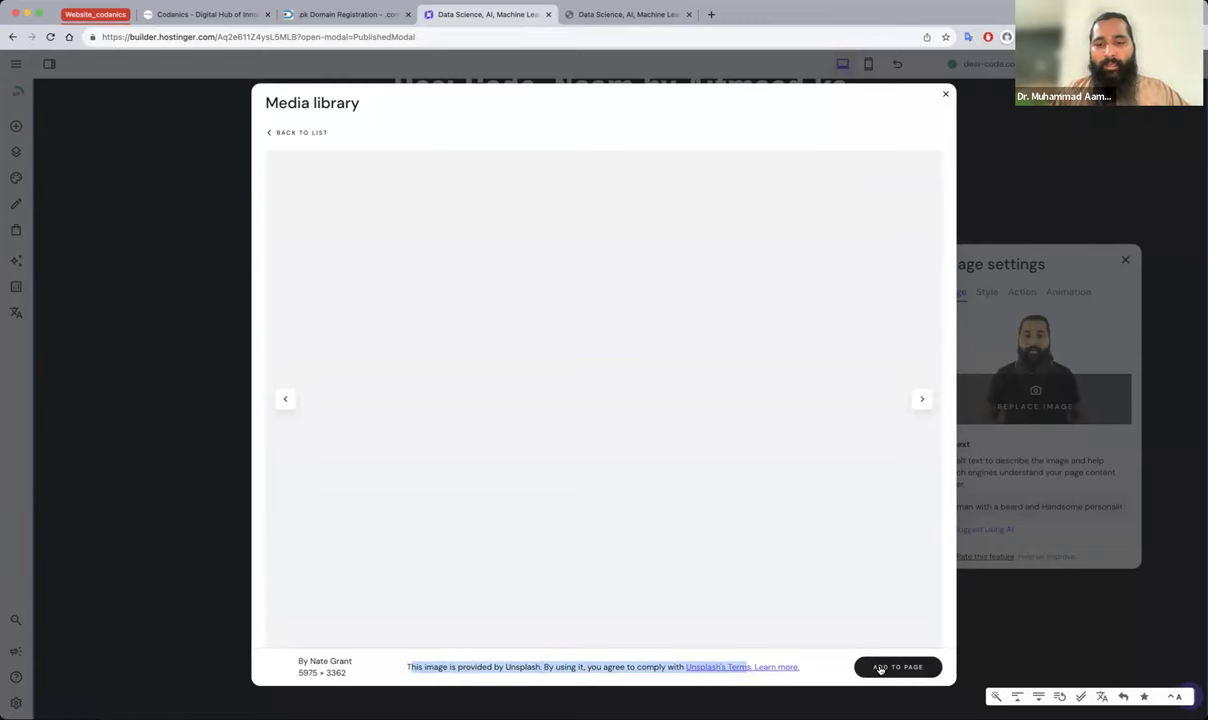
{"action": "left_click", "coordinate": [880, 667]}
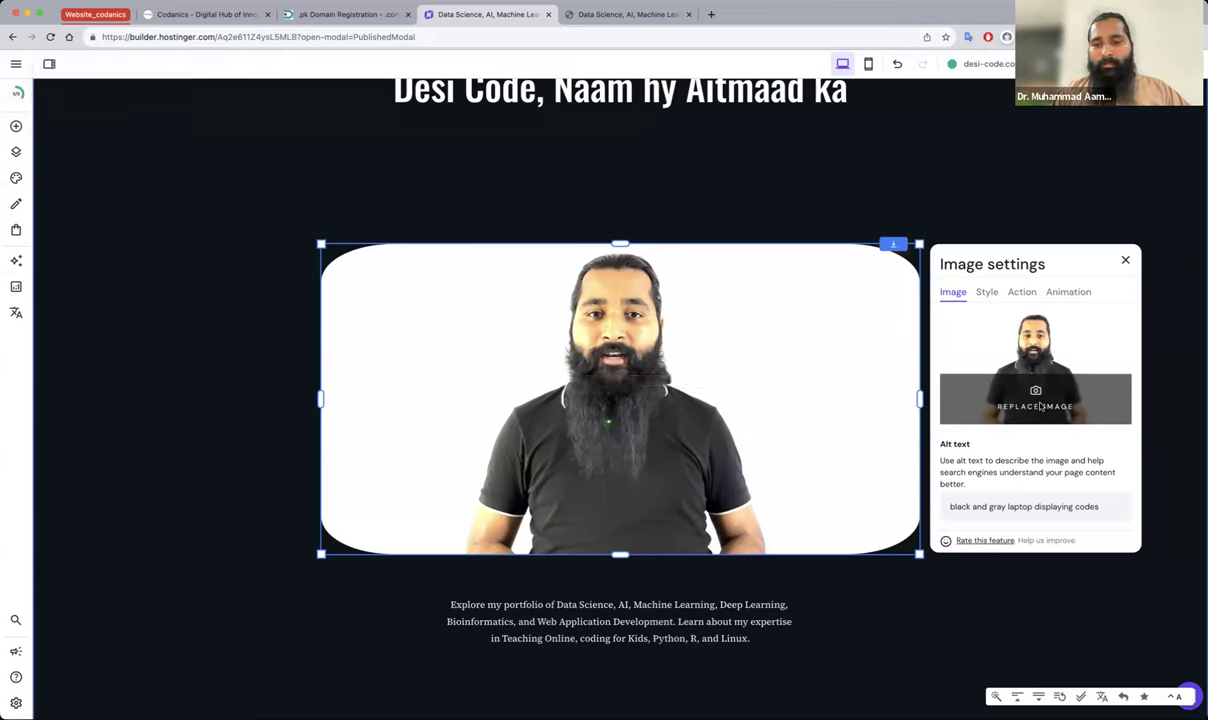
Review the hero photo's corner styling, on-click and animation settings
{"action": "left_click", "coordinate": [1120, 261]}
{"action": "left_click", "coordinate": [349, 217]}
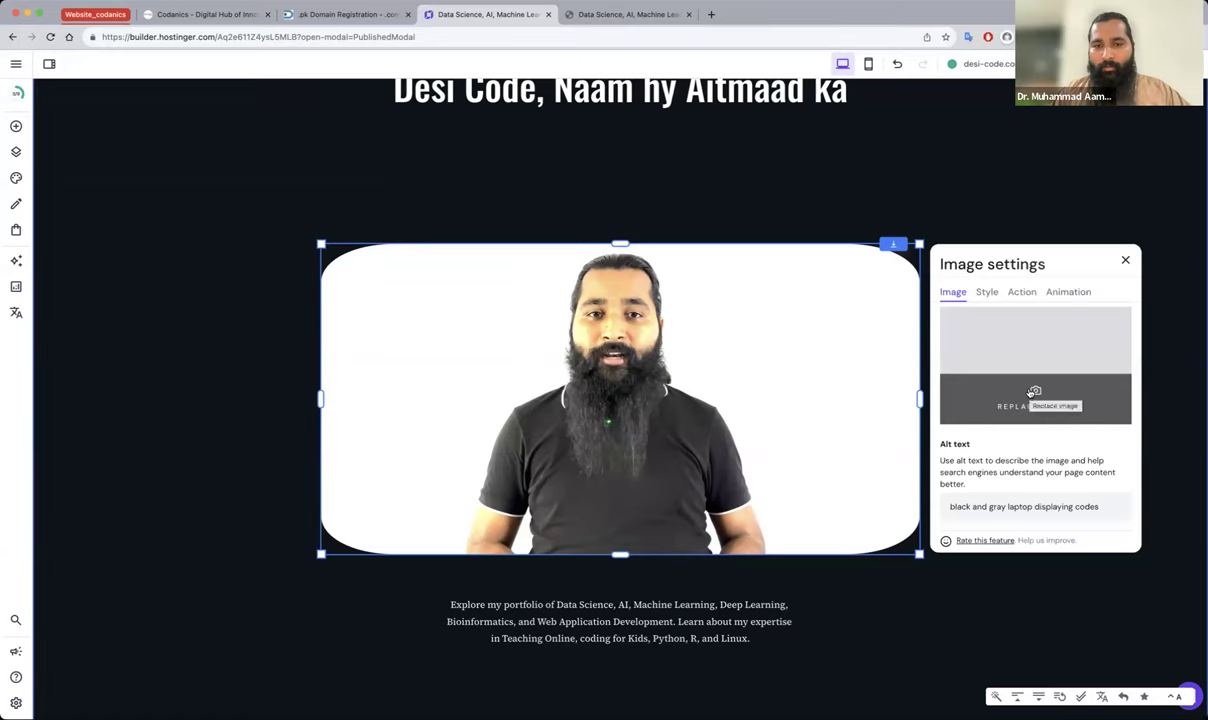
{"action": "left_click", "coordinate": [987, 291]}
{"action": "left_click", "coordinate": [1021, 291]}
{"action": "left_click", "coordinate": [1068, 291]}
{"action": "left_click", "coordinate": [953, 291]}
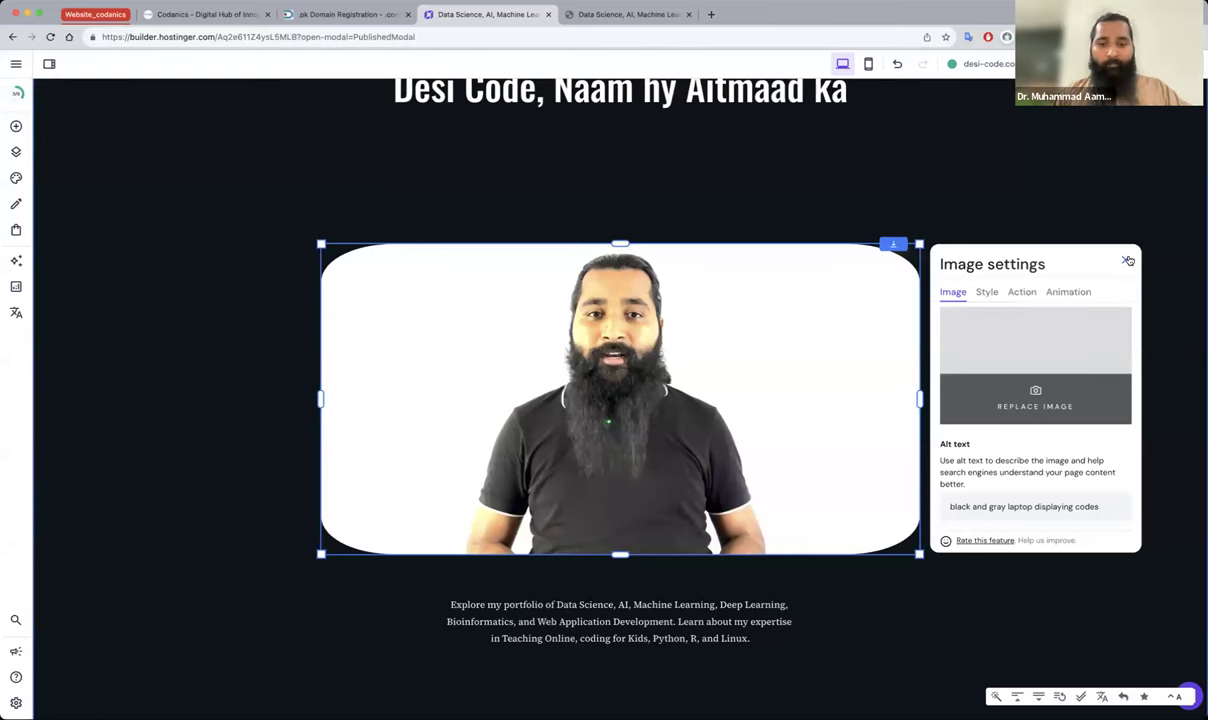
{"action": "left_click", "coordinate": [1127, 260]}
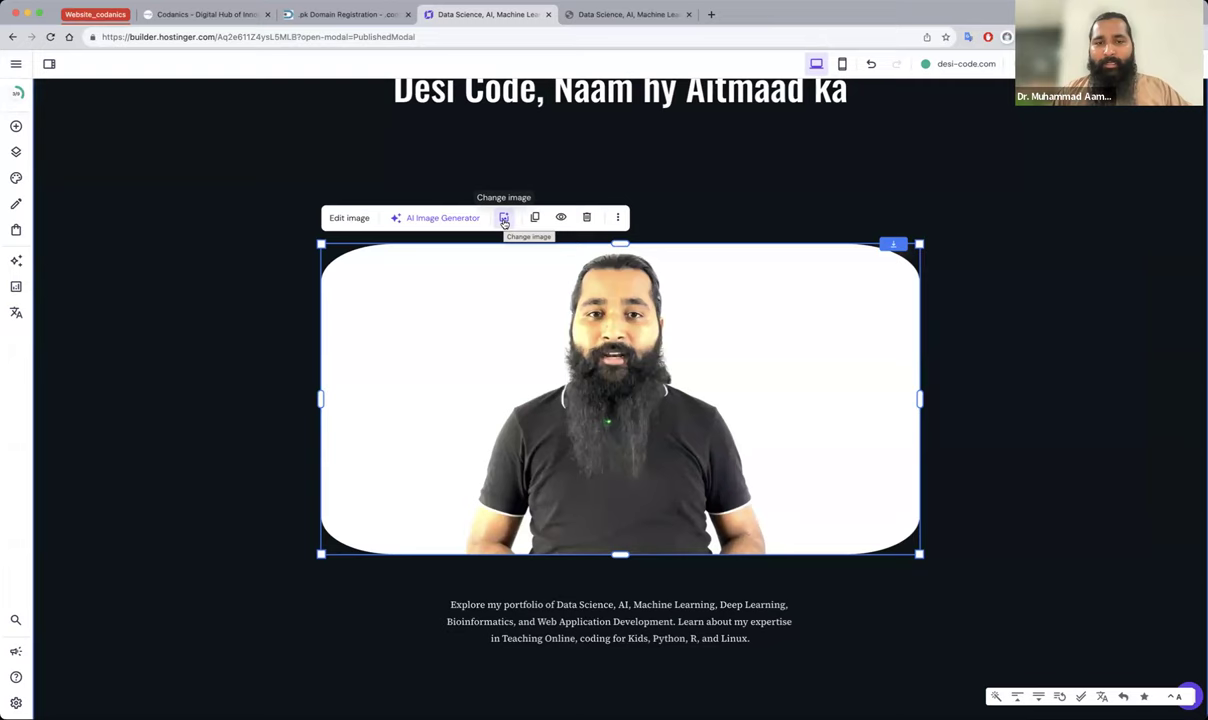
Check the photo's visibility and More actions, then show the setup checklist at 3 of 9
{"action": "left_click", "coordinate": [561, 220]}
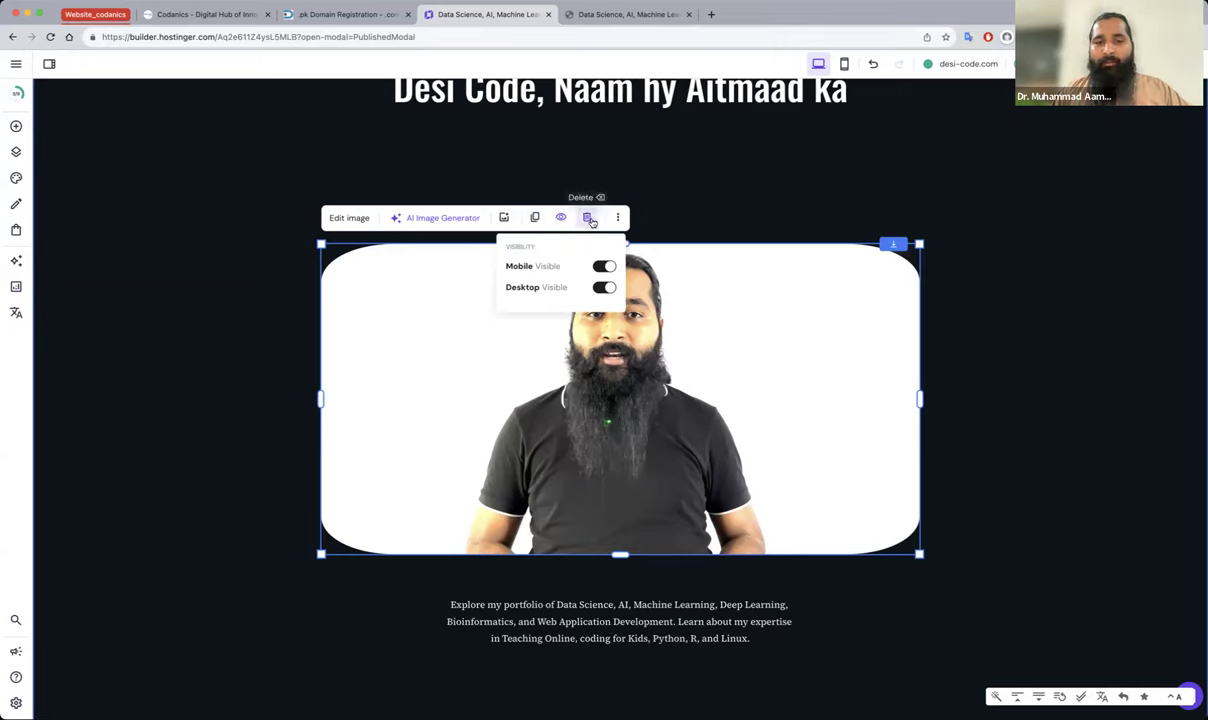
{"action": "left_click", "coordinate": [619, 218]}
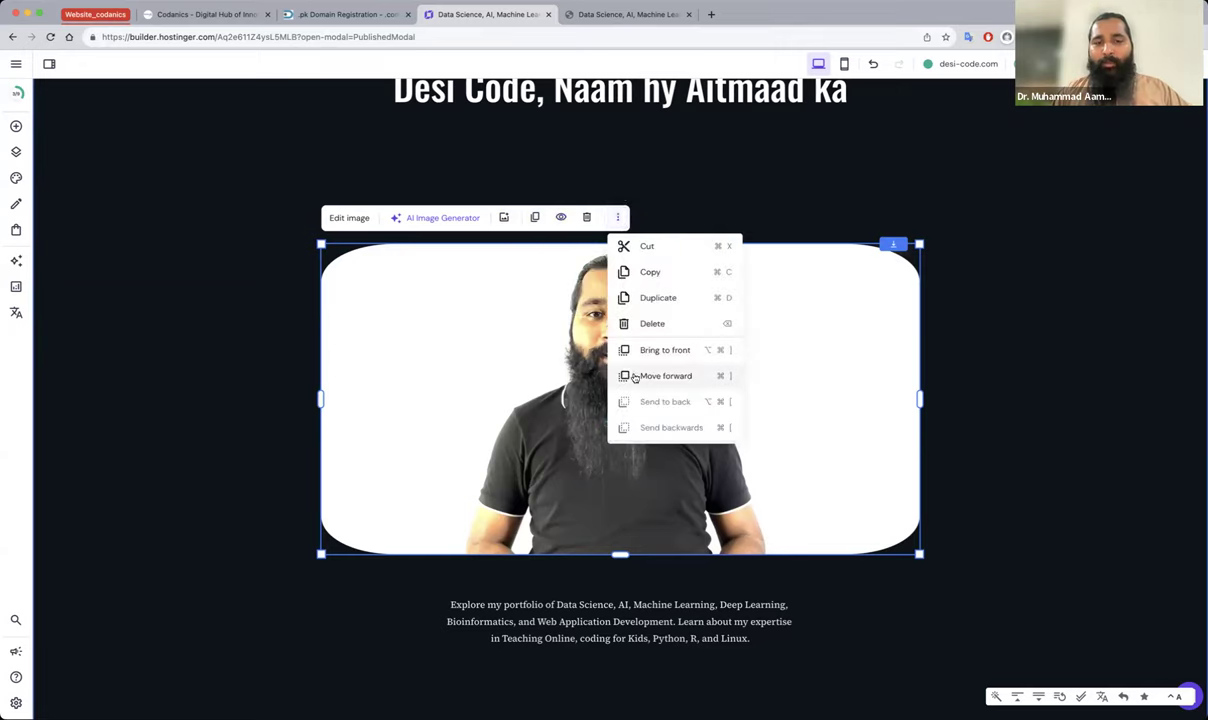
{"action": "left_click", "coordinate": [395, 314]}
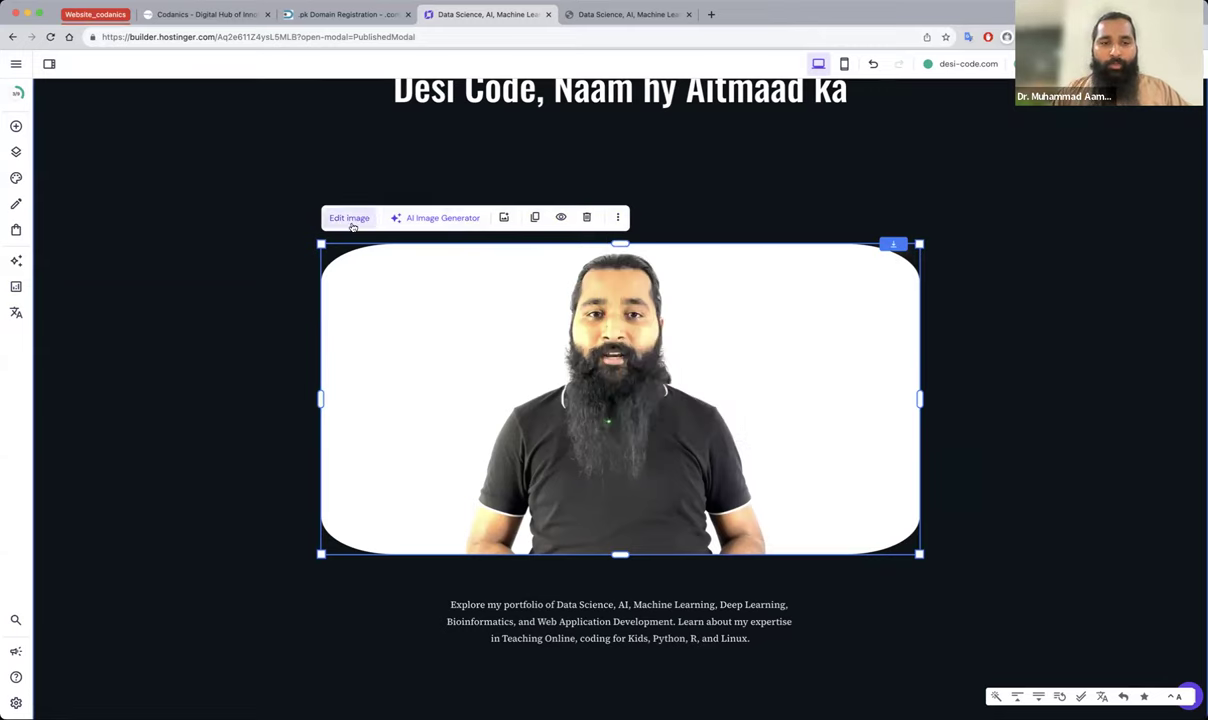
{"action": "left_click", "coordinate": [17, 92]}
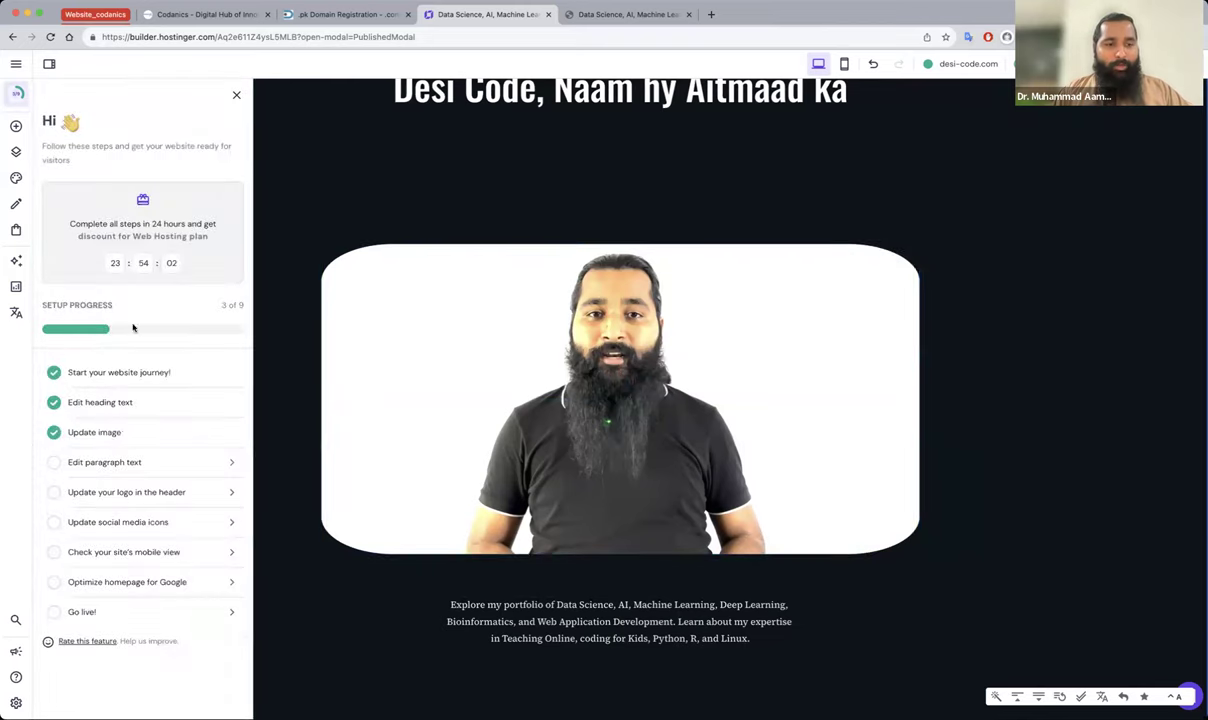
Add the closing line 'Han phir kuch seekhna hy?' after 'Linux.' in the intro paragraph
{"action": "left_click", "coordinate": [110, 463]}
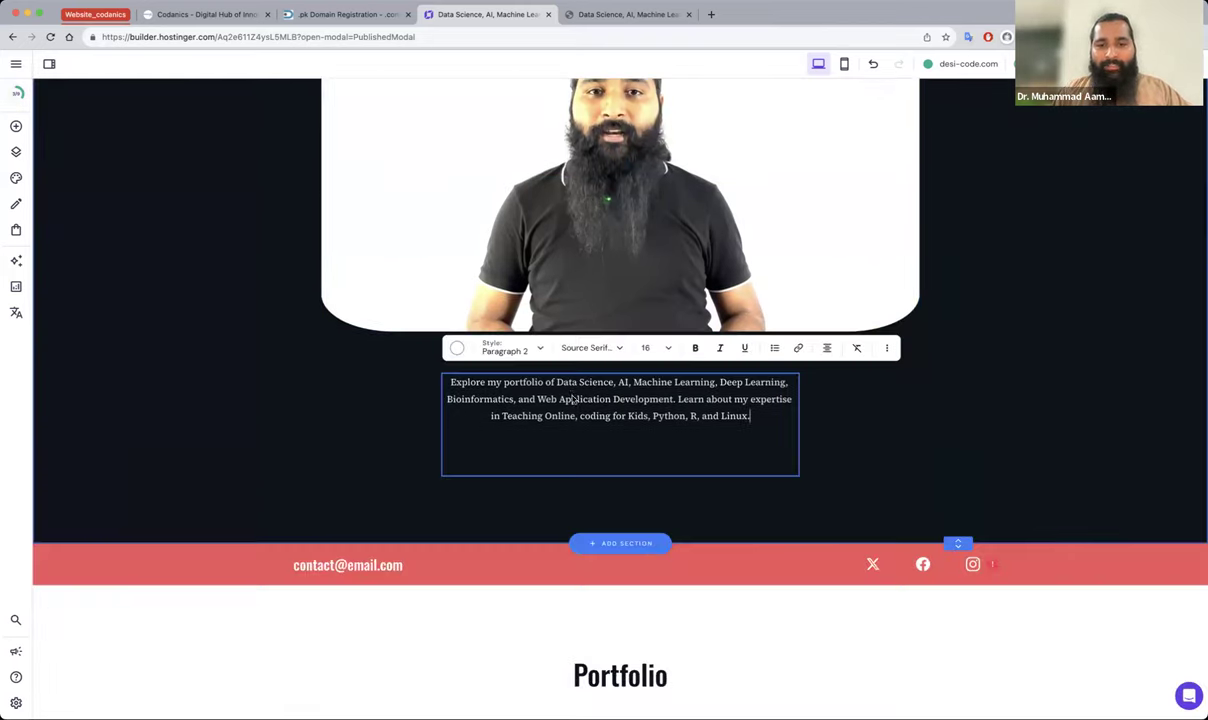
{"action": "triple_click", "coordinate": [709, 415]}
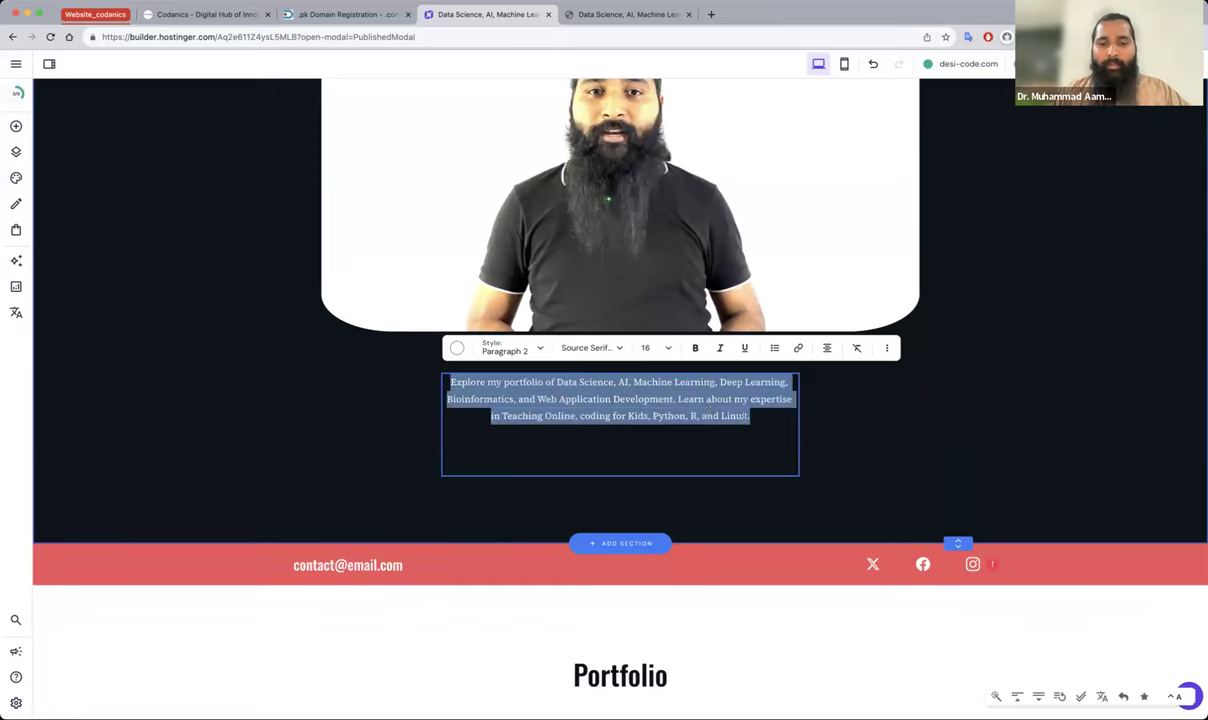
{"action": "left_click", "coordinate": [750, 415]}
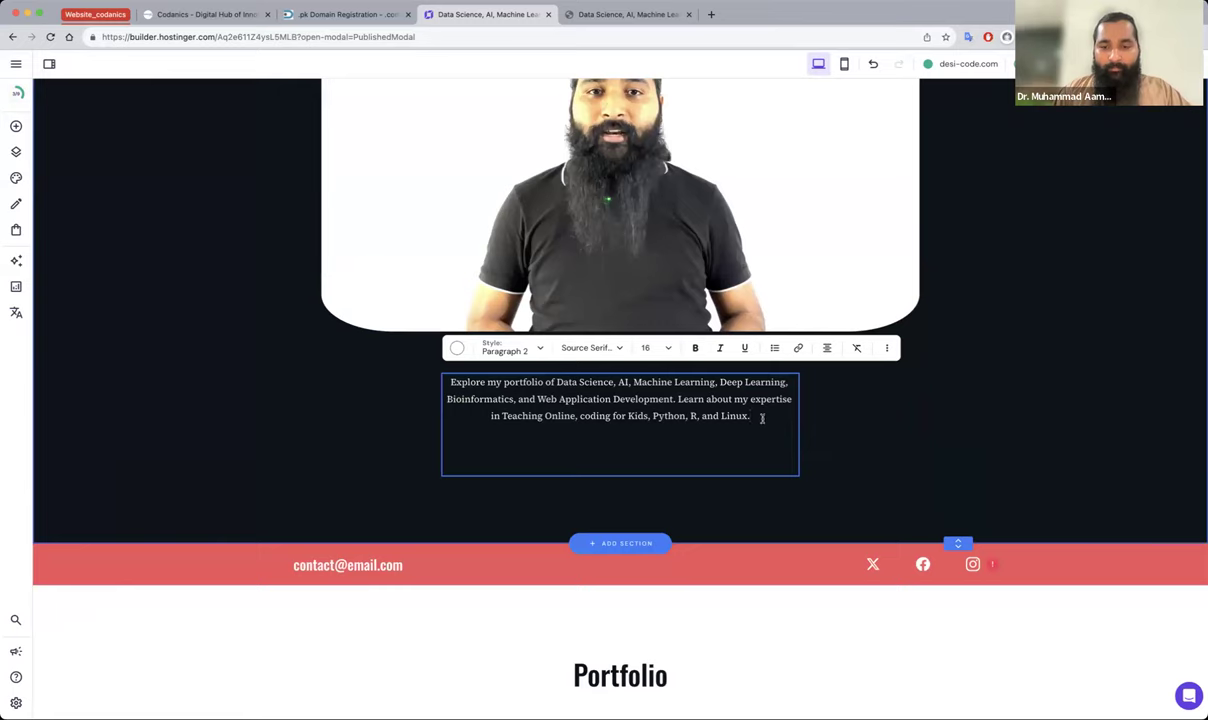
{"action": "key", "text": "Delete"}
{"action": "type", "text": "Han phir kuch seekhna hy?"}
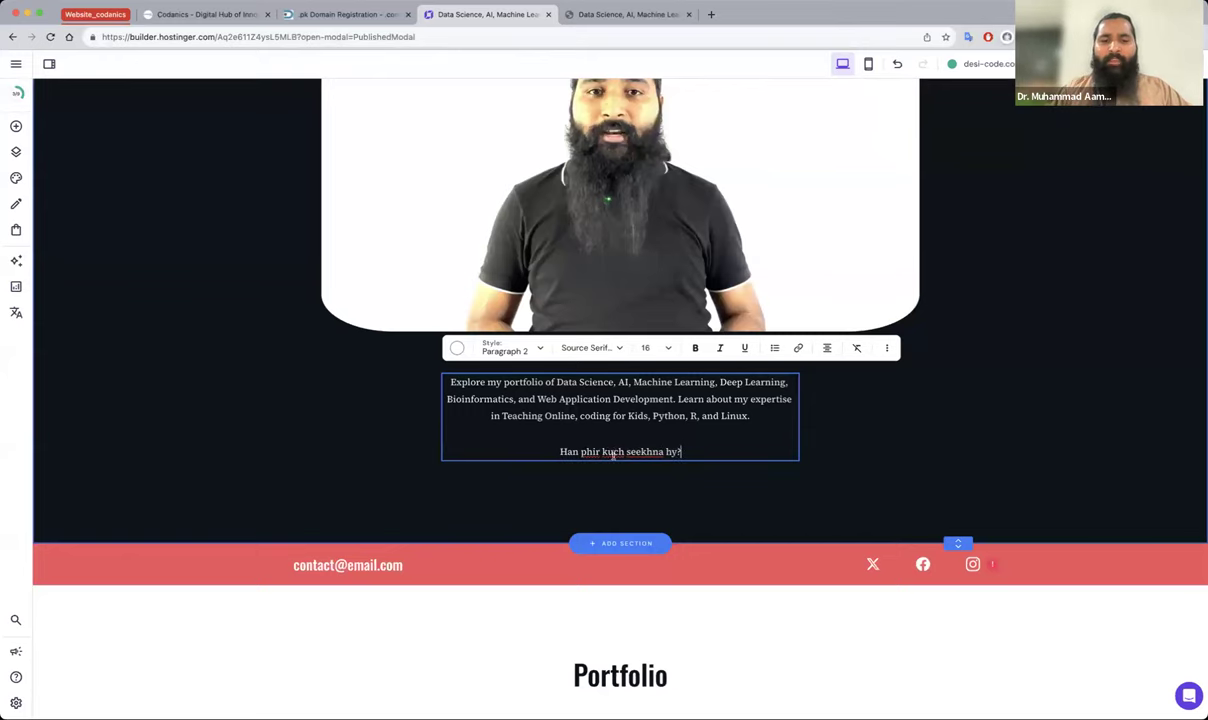
{"action": "left_click", "coordinate": [756, 414]}
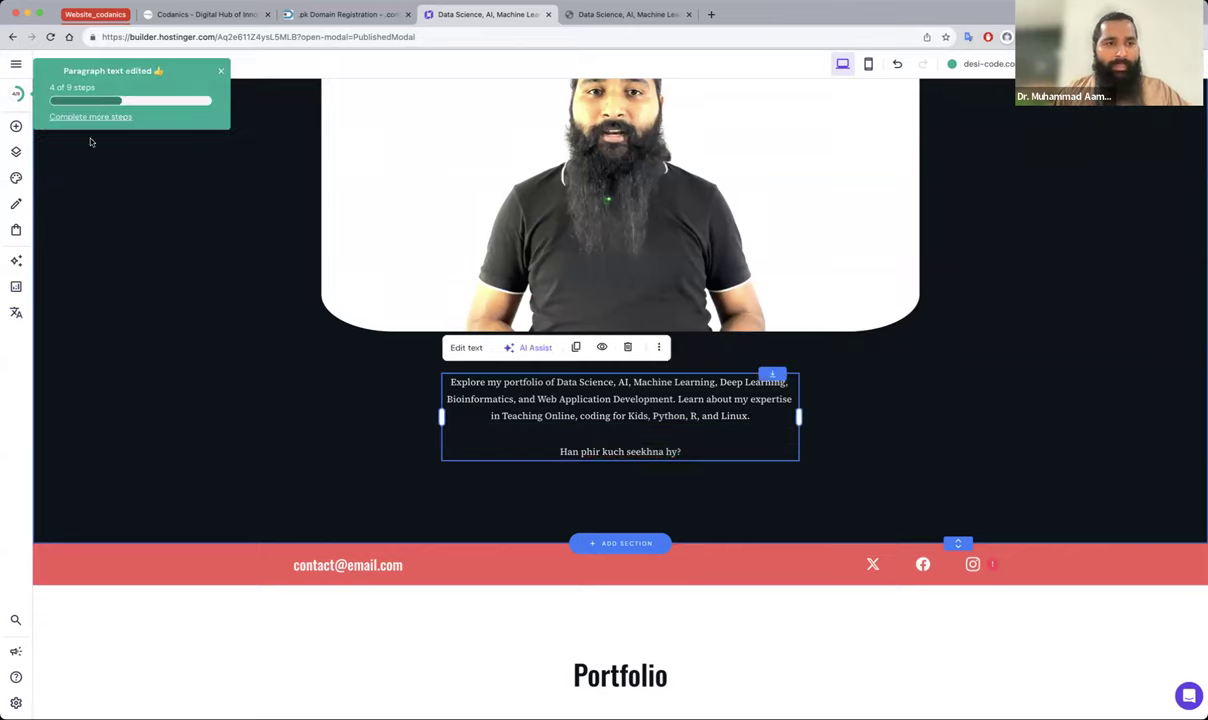
{"action": "left_click", "coordinate": [17, 93]}
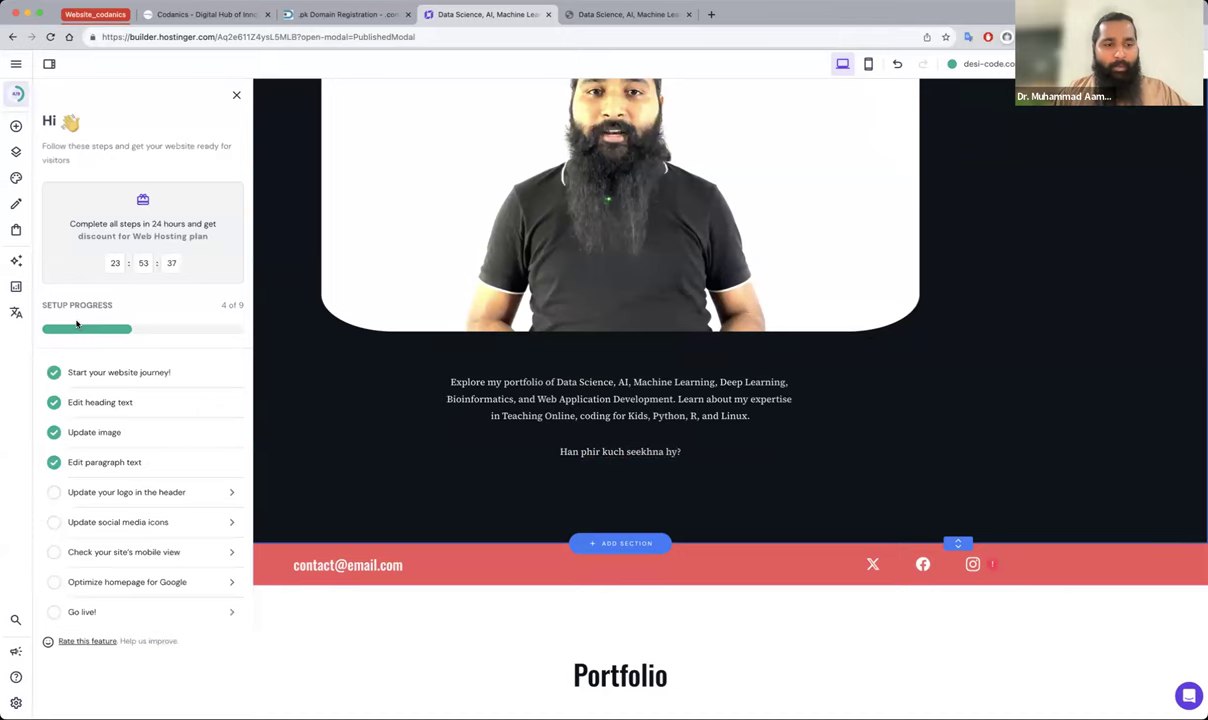
Browse the header logo options and media library, then launch the AI Logo maker
{"action": "left_click", "coordinate": [124, 493]}
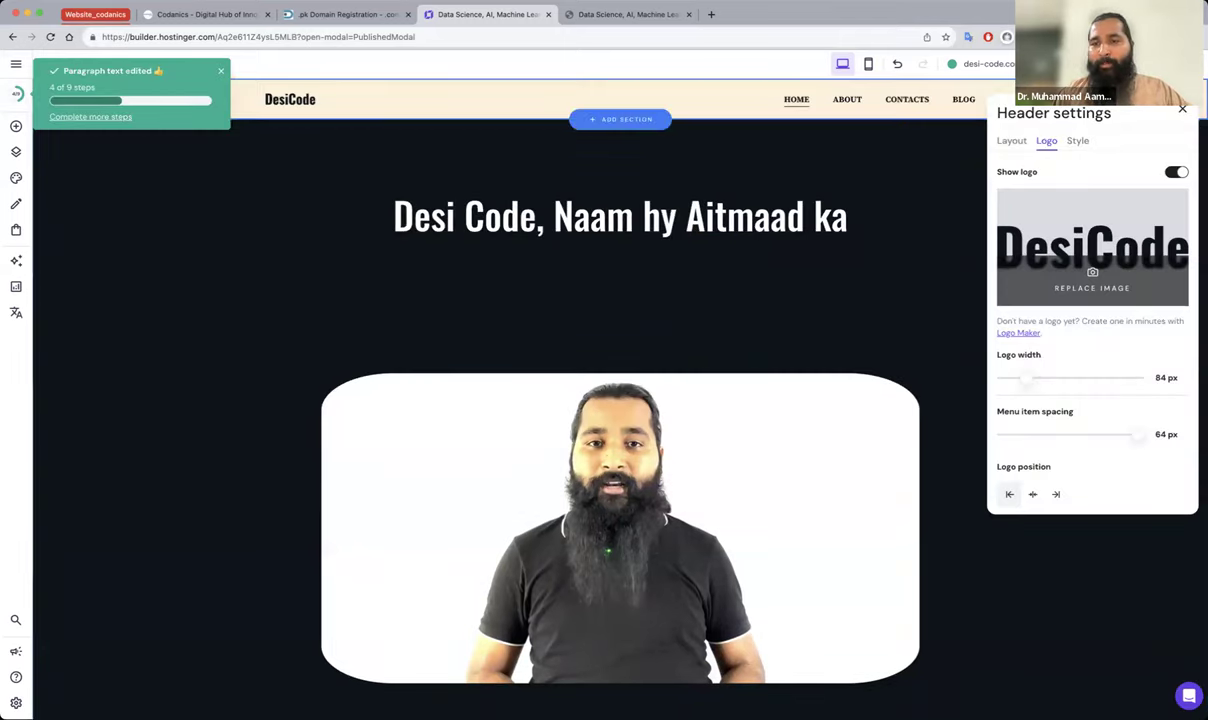
{"action": "left_click", "coordinate": [1182, 108]}
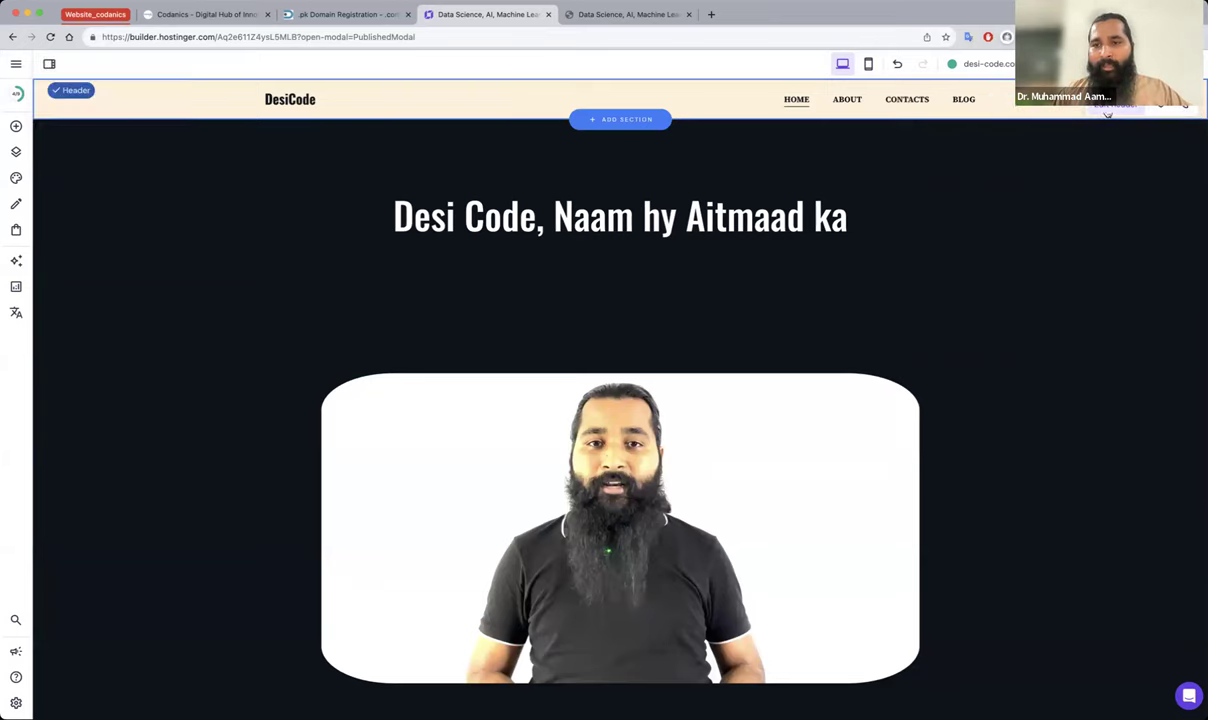
{"action": "left_click", "coordinate": [805, 108]}
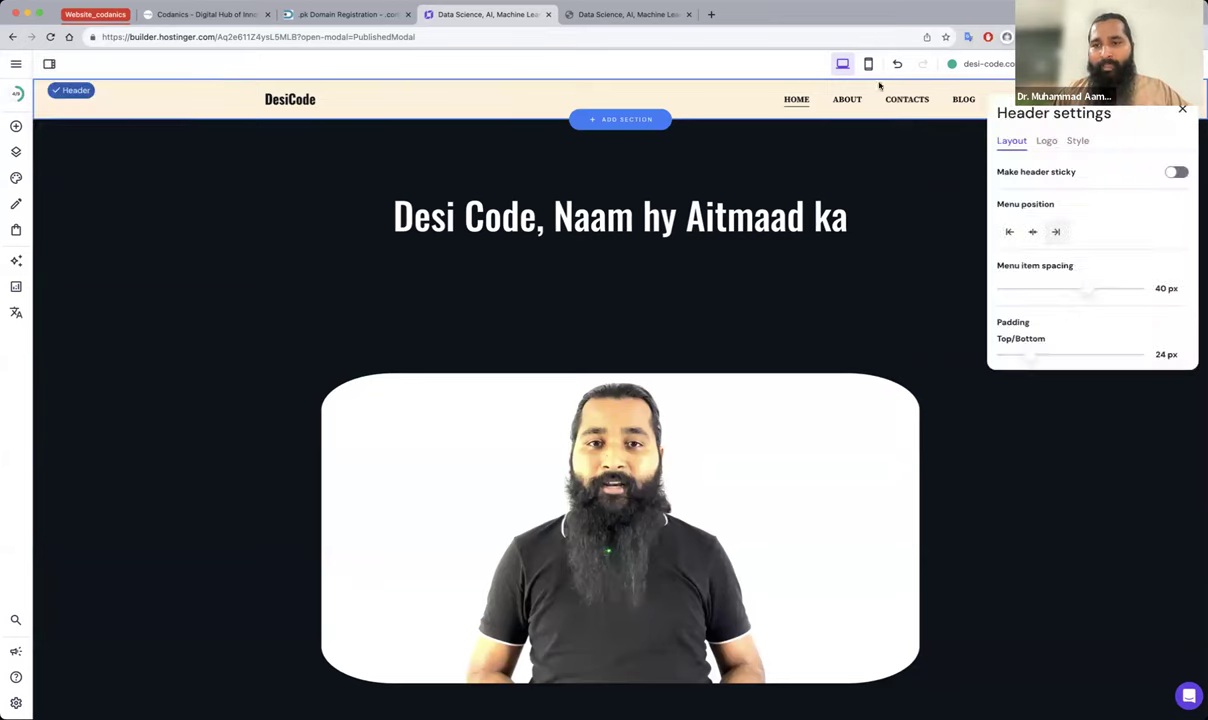
{"action": "left_click", "coordinate": [1045, 141]}
{"action": "left_click", "coordinate": [1095, 272]}
{"action": "mouse_move", "coordinate": [552, 250]}
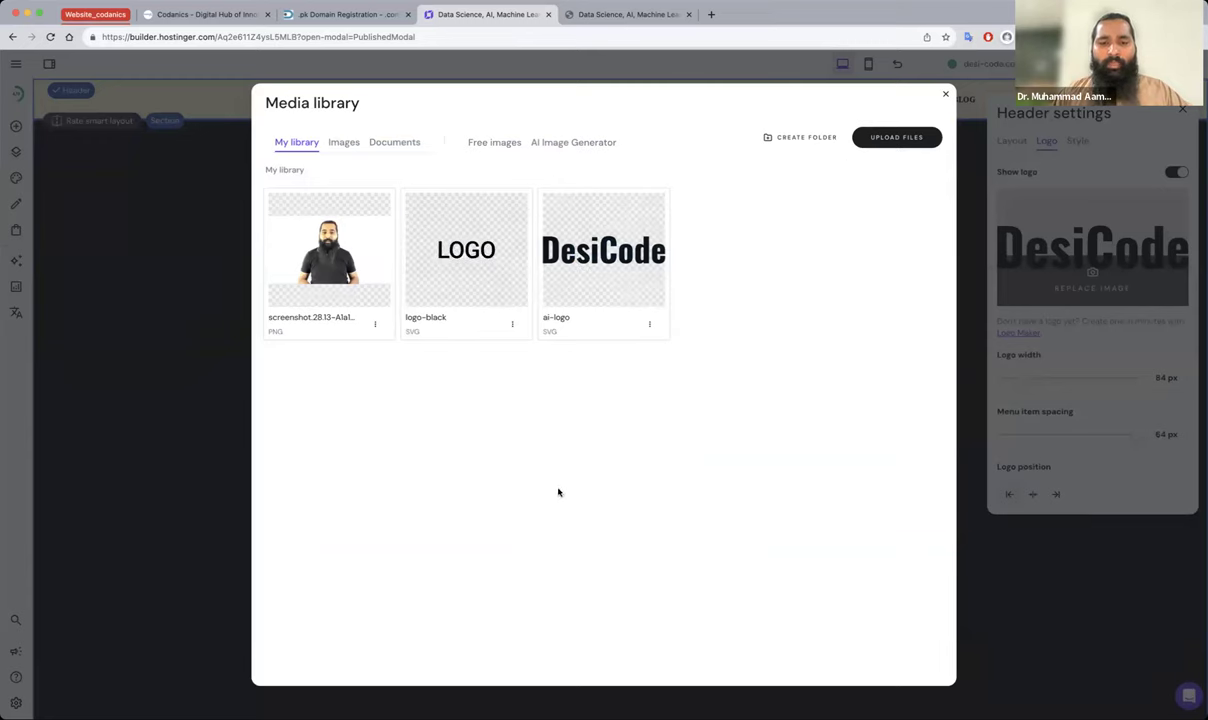
{"action": "left_click", "coordinate": [945, 94]}
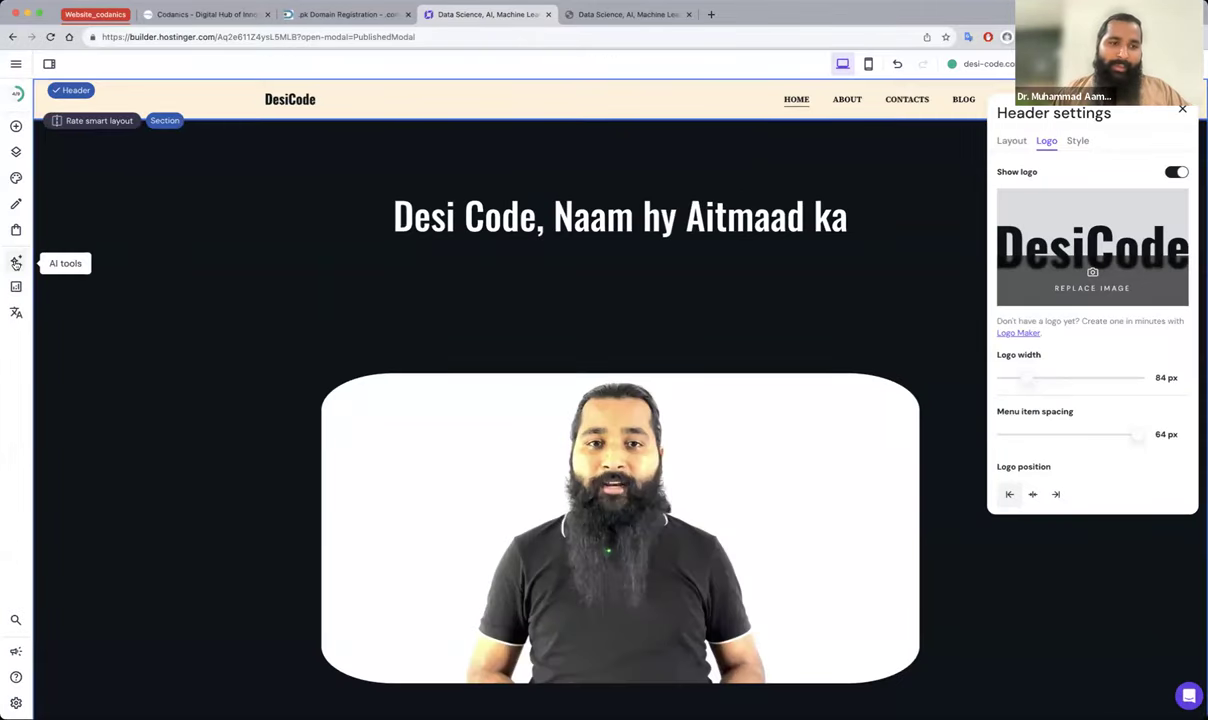
{"action": "left_click", "coordinate": [16, 260]}
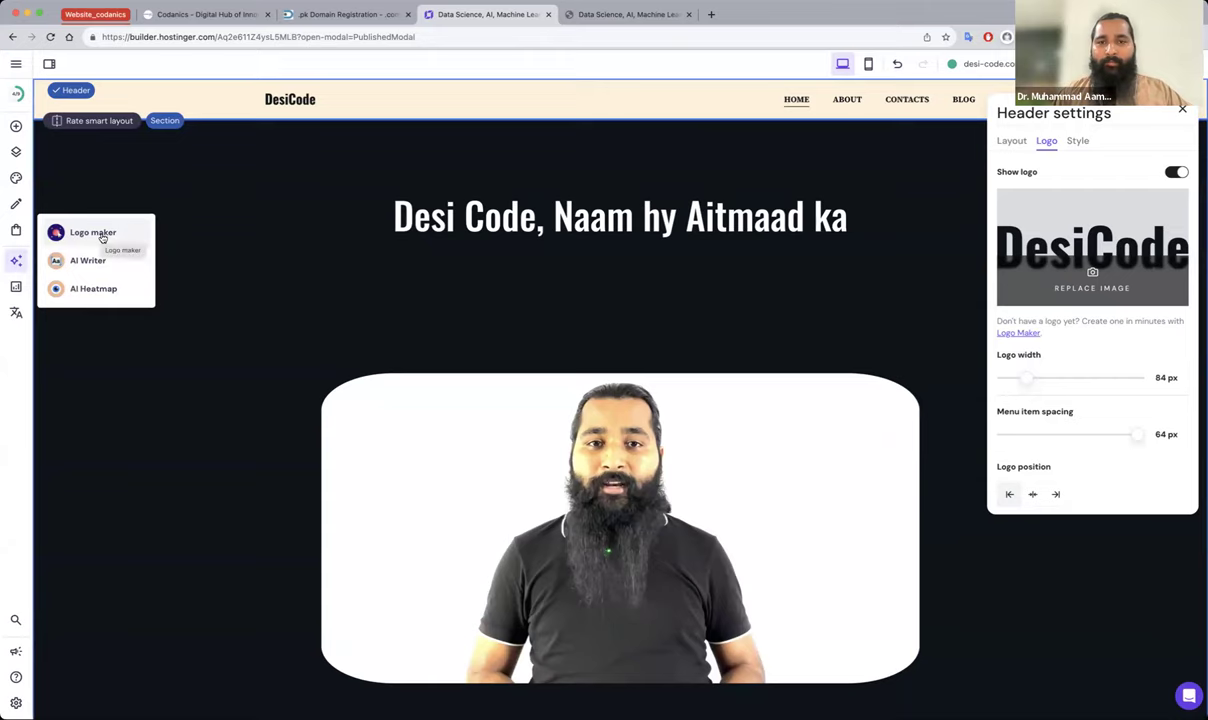
{"action": "left_click", "coordinate": [101, 237]}
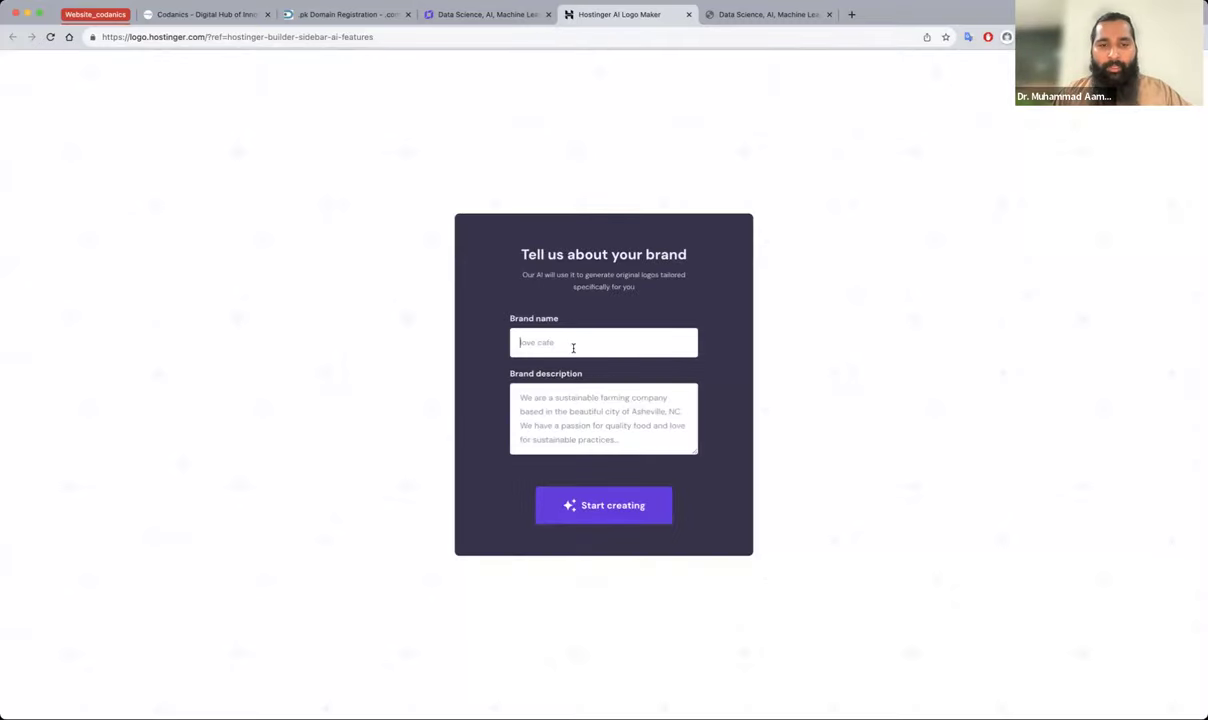
Generate logos for brand name 'Desi Coder', keeping the Precise Icon style
{"action": "type", "text": "Desi Coder"}
{"action": "left_click", "coordinate": [631, 504]}
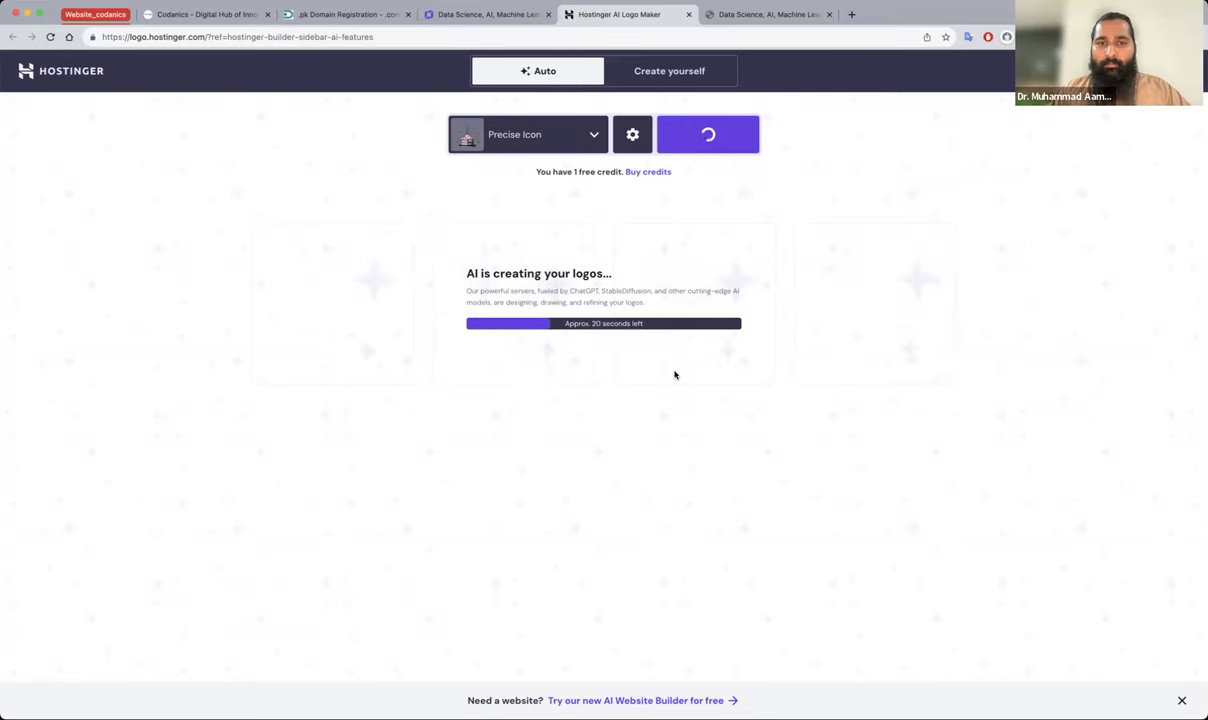
{"action": "left_click", "coordinate": [595, 136]}
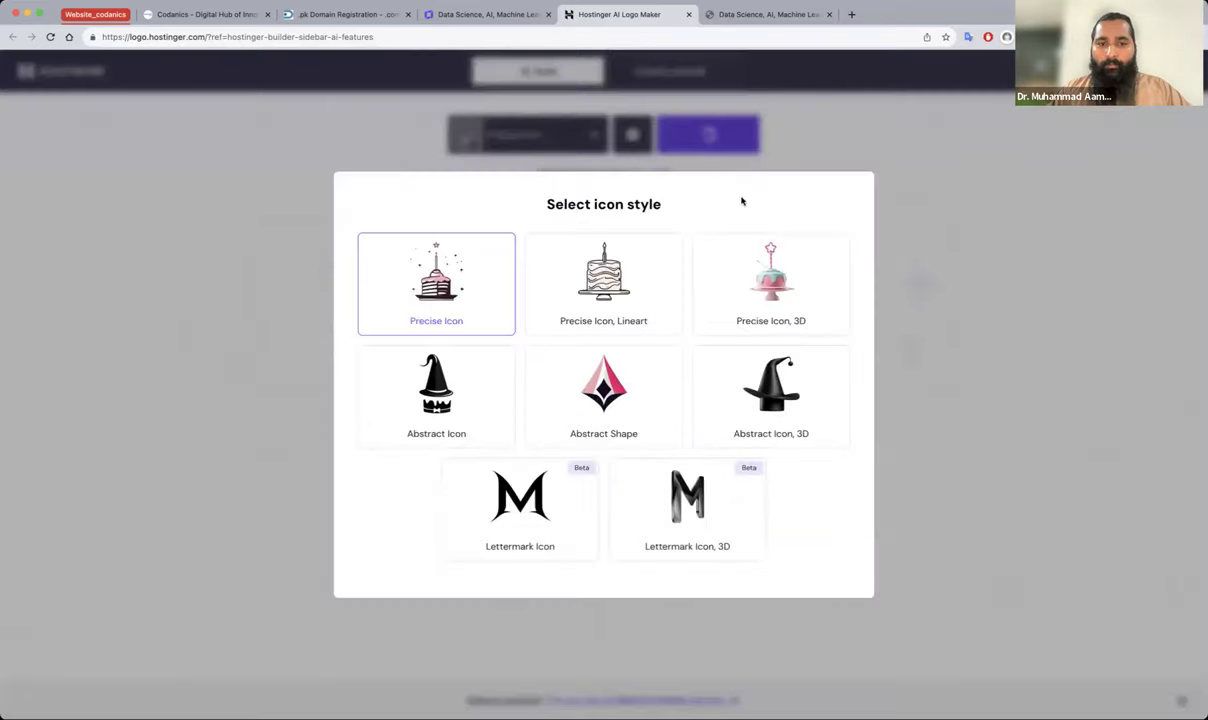
{"action": "left_click", "coordinate": [573, 138]}
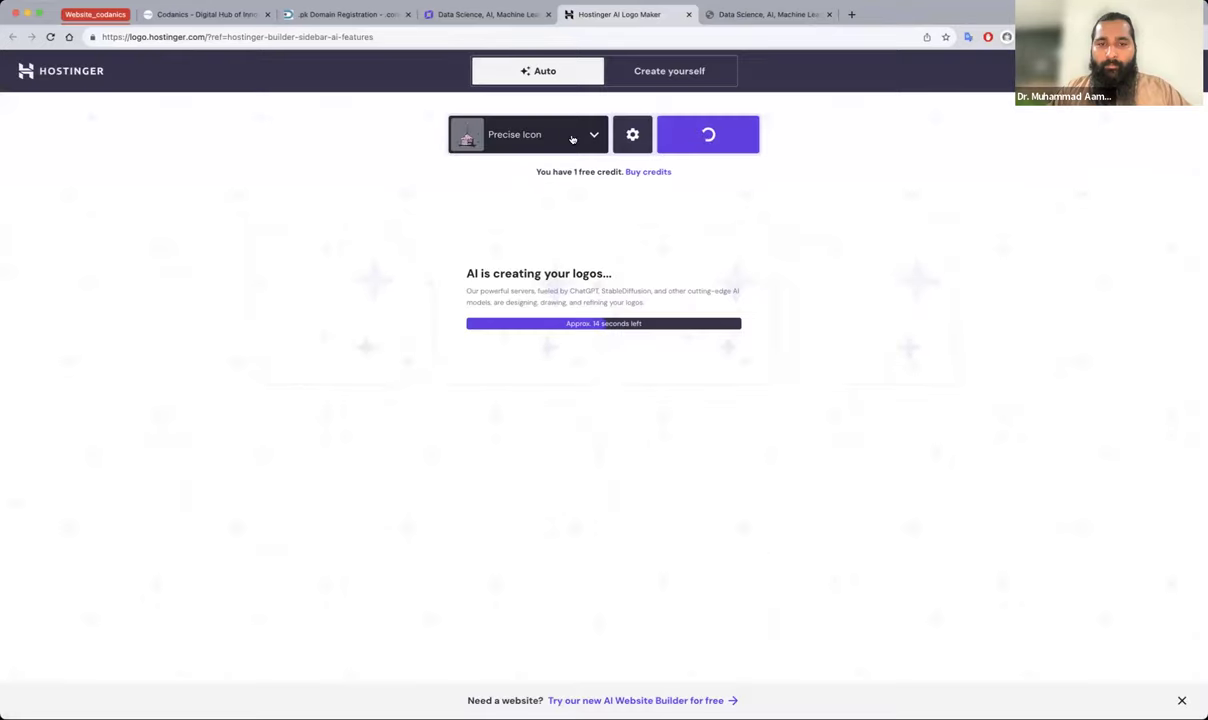
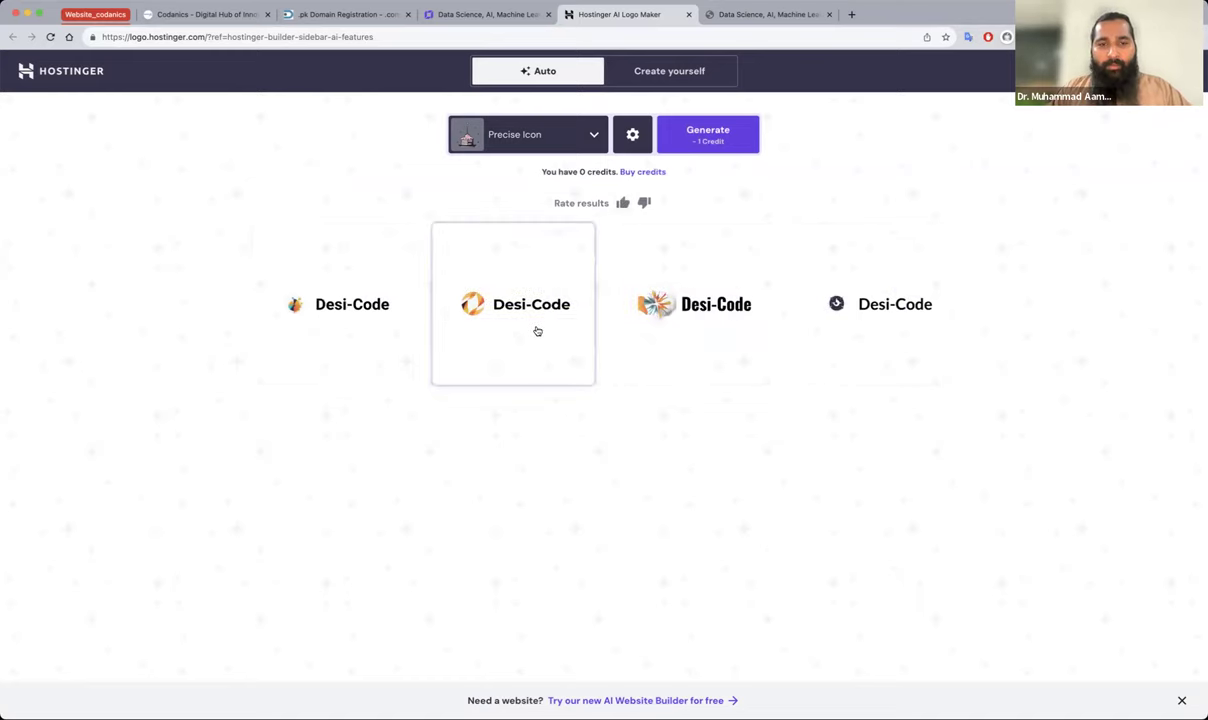
Open the fourth Desi-Code logo for editing and enlarge its icon slightly
{"action": "left_click", "coordinate": [594, 135]}
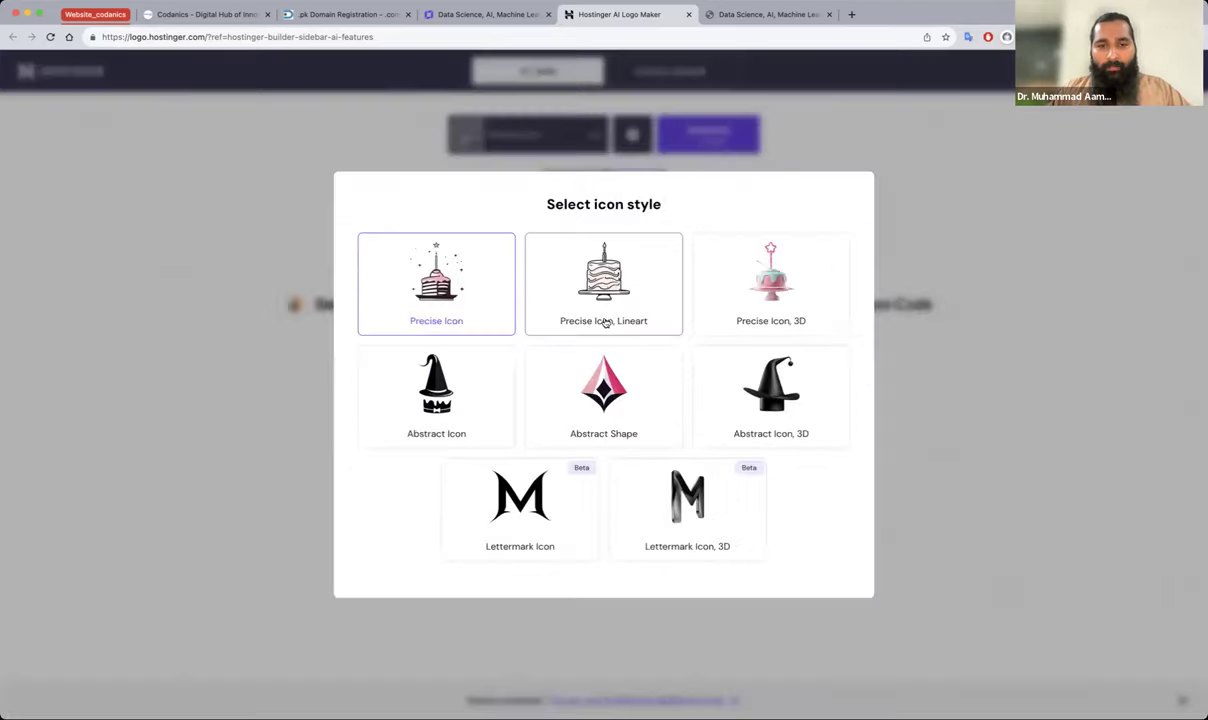
{"action": "left_click", "coordinate": [979, 219]}
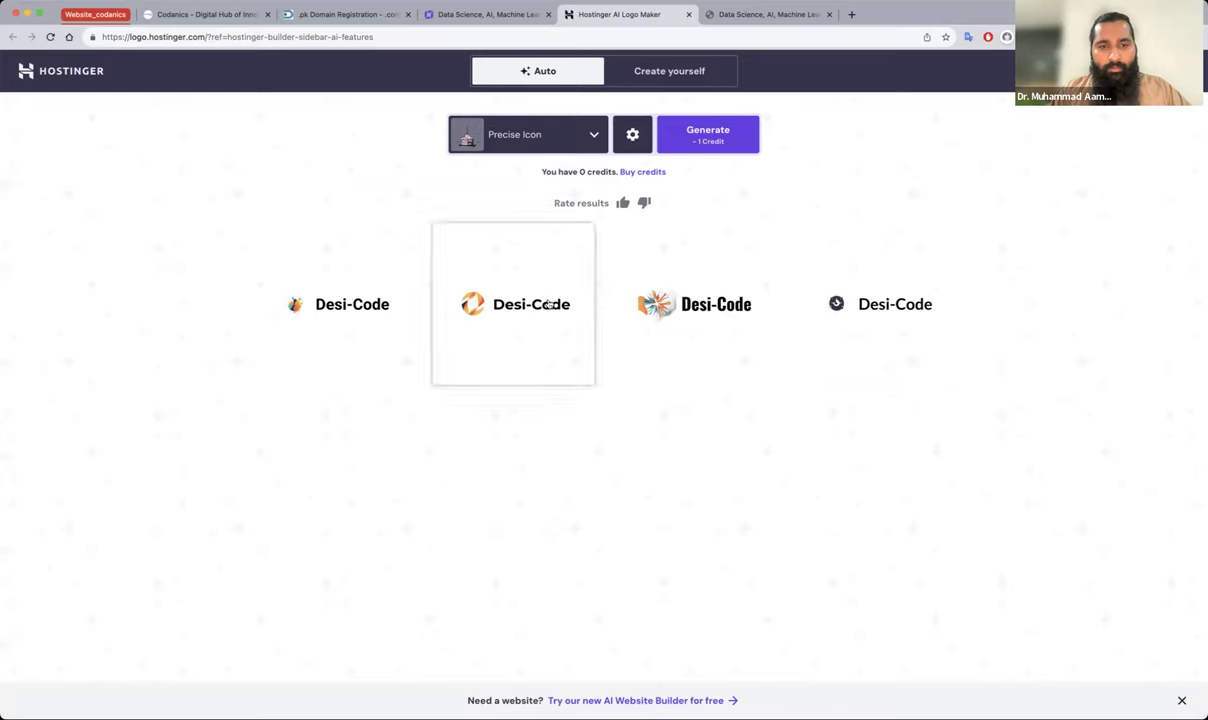
{"action": "left_click", "coordinate": [889, 297]}
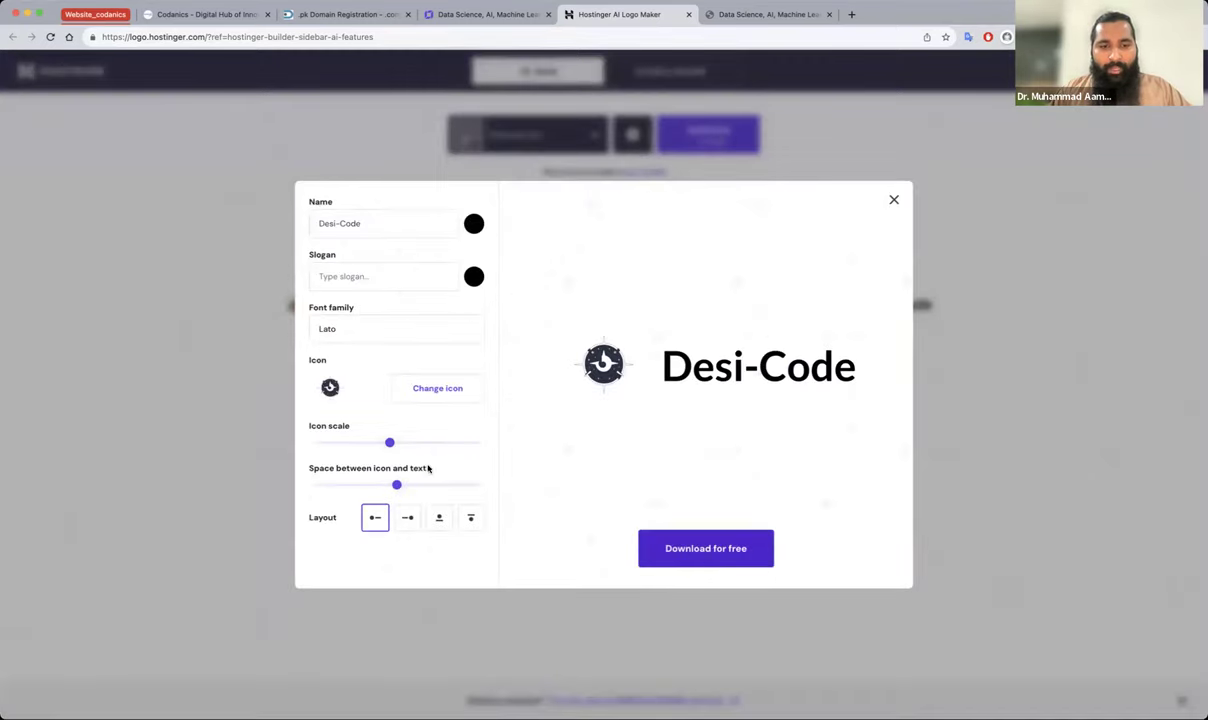
{"action": "left_click_drag", "start_coordinate": [390, 442], "coordinate": [382, 485]}
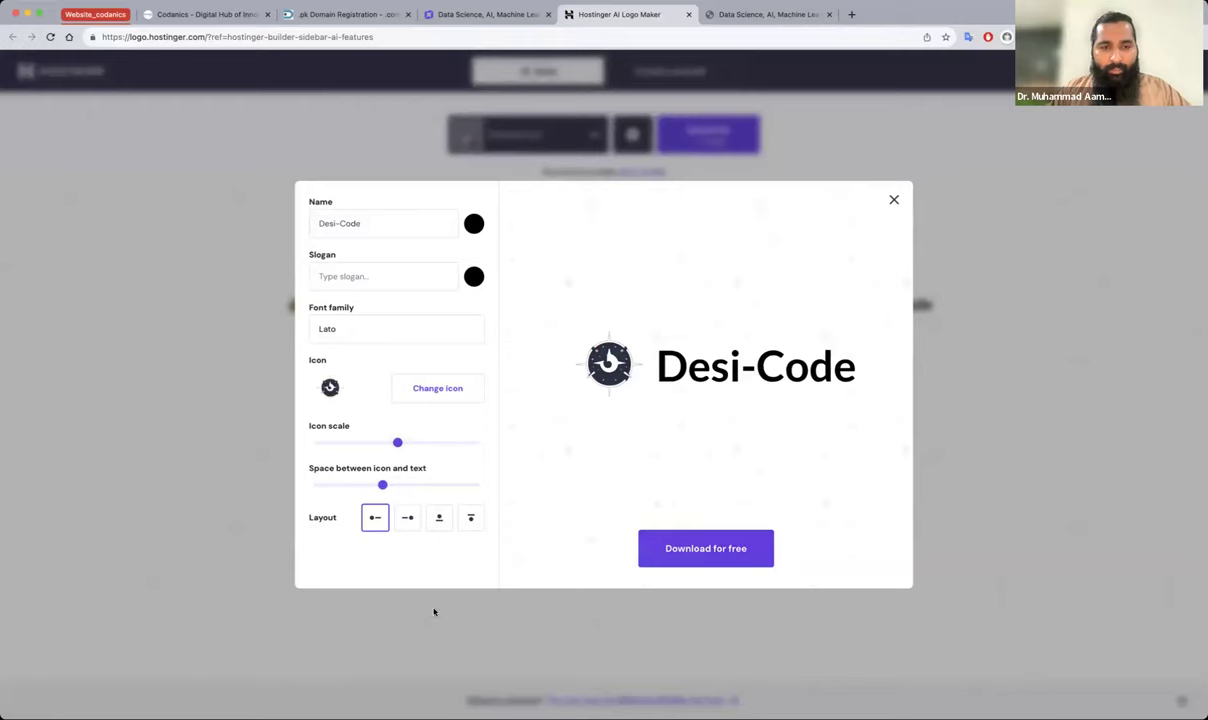
Add the slogan 'Seekhen Desi Andaaz main' to the logo, keeping the Lato font
{"action": "left_click", "coordinate": [404, 284]}
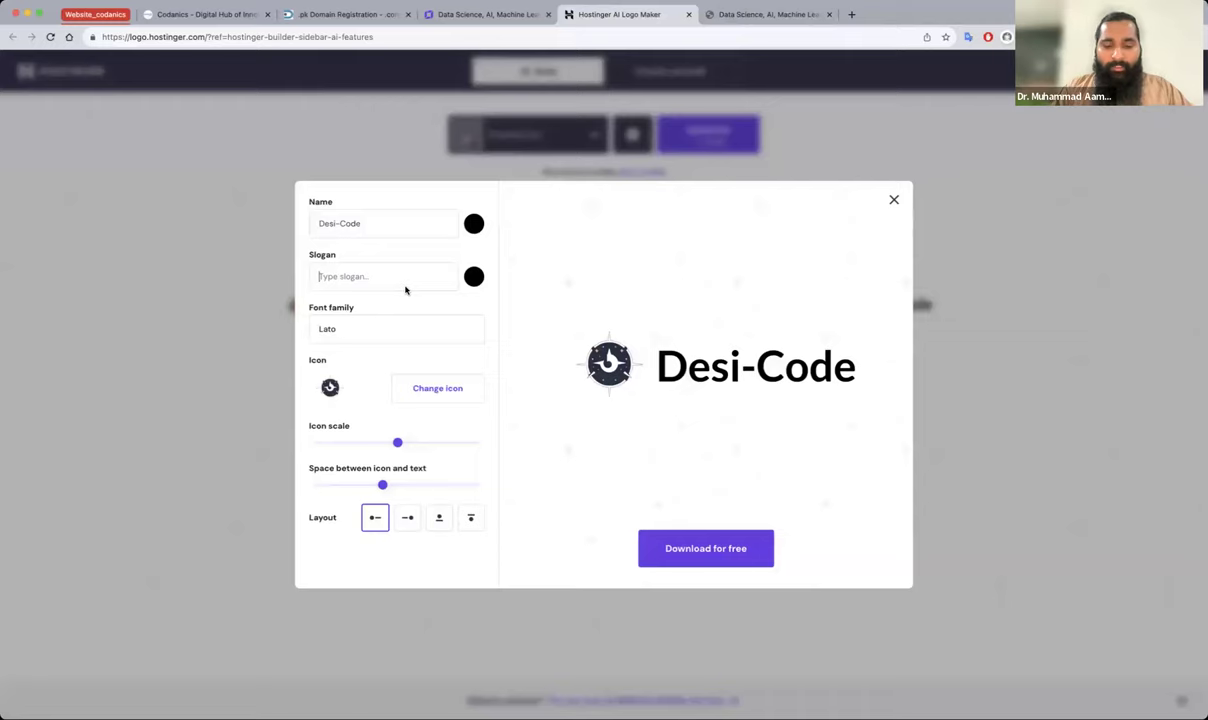
{"action": "type", "text": "Seekhen"}
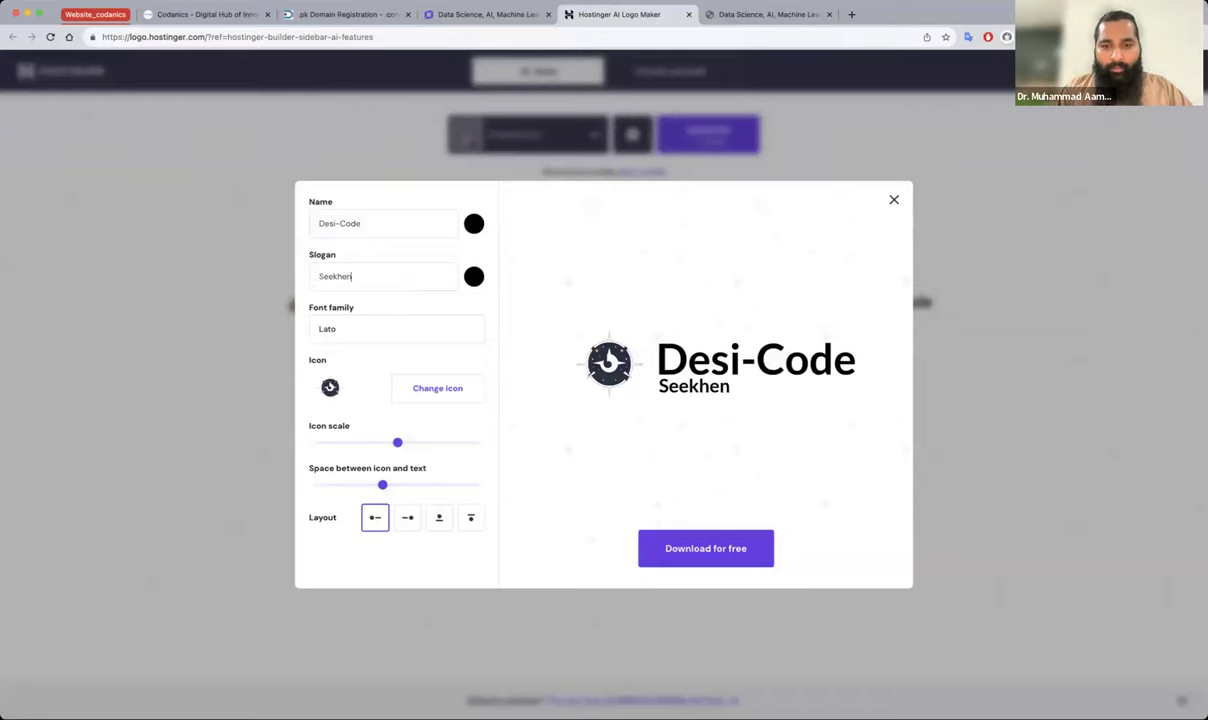
{"action": "type", "text": " Desi An"}
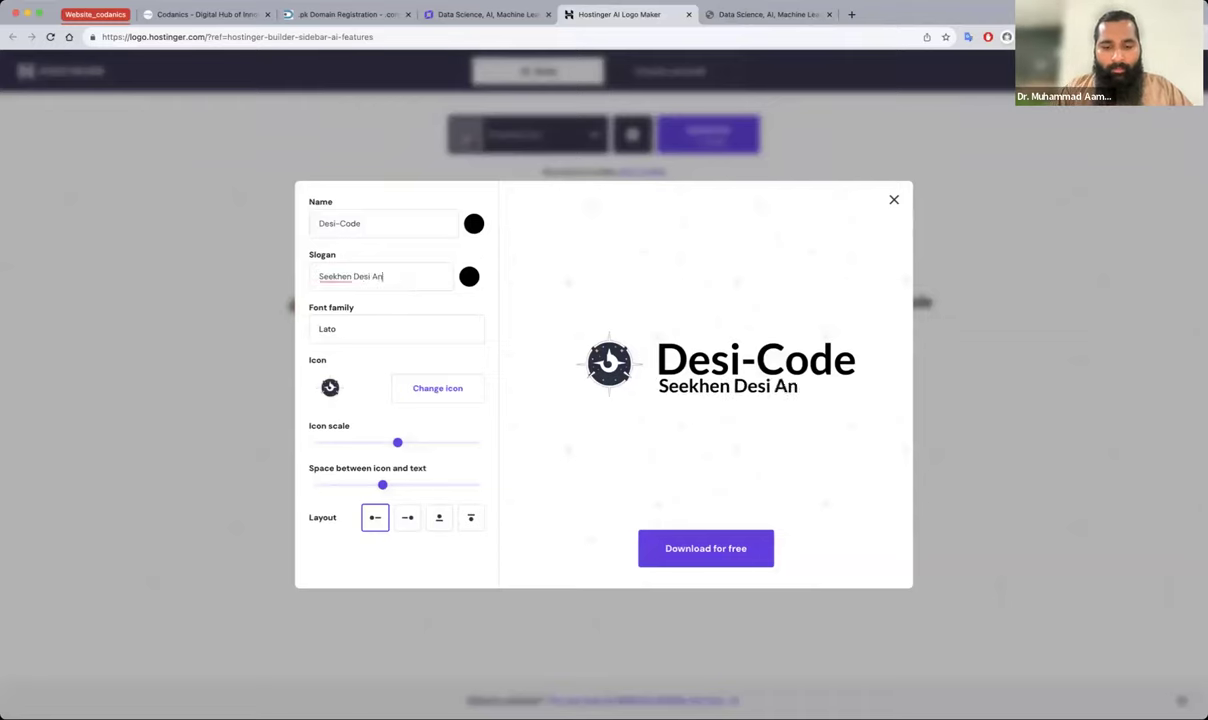
{"action": "type", "text": "daaz main"}
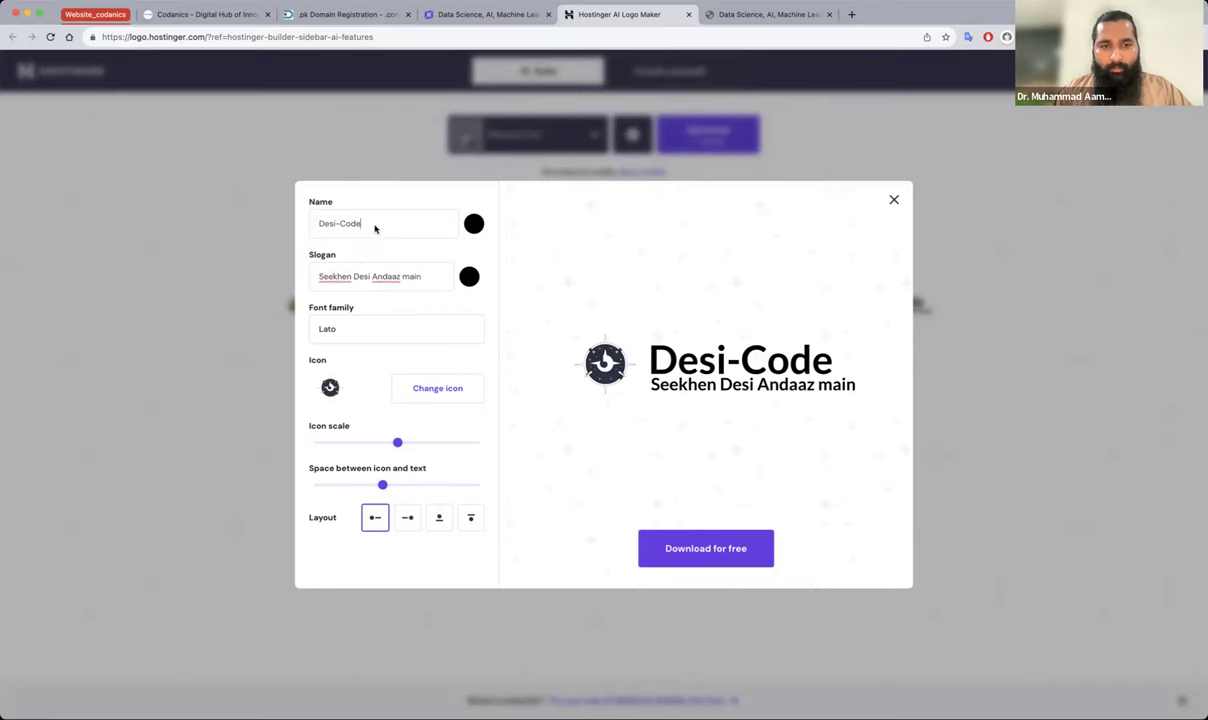
{"action": "left_click", "coordinate": [367, 336]}
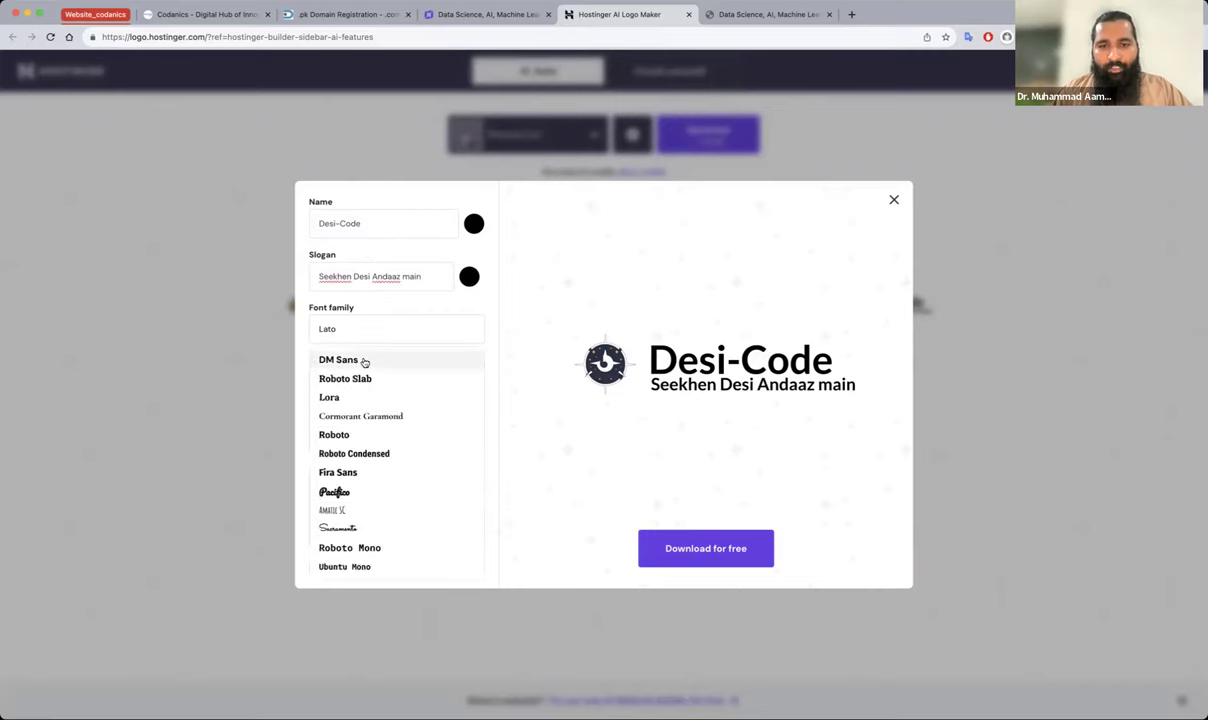
{"action": "left_click", "coordinate": [496, 430]}
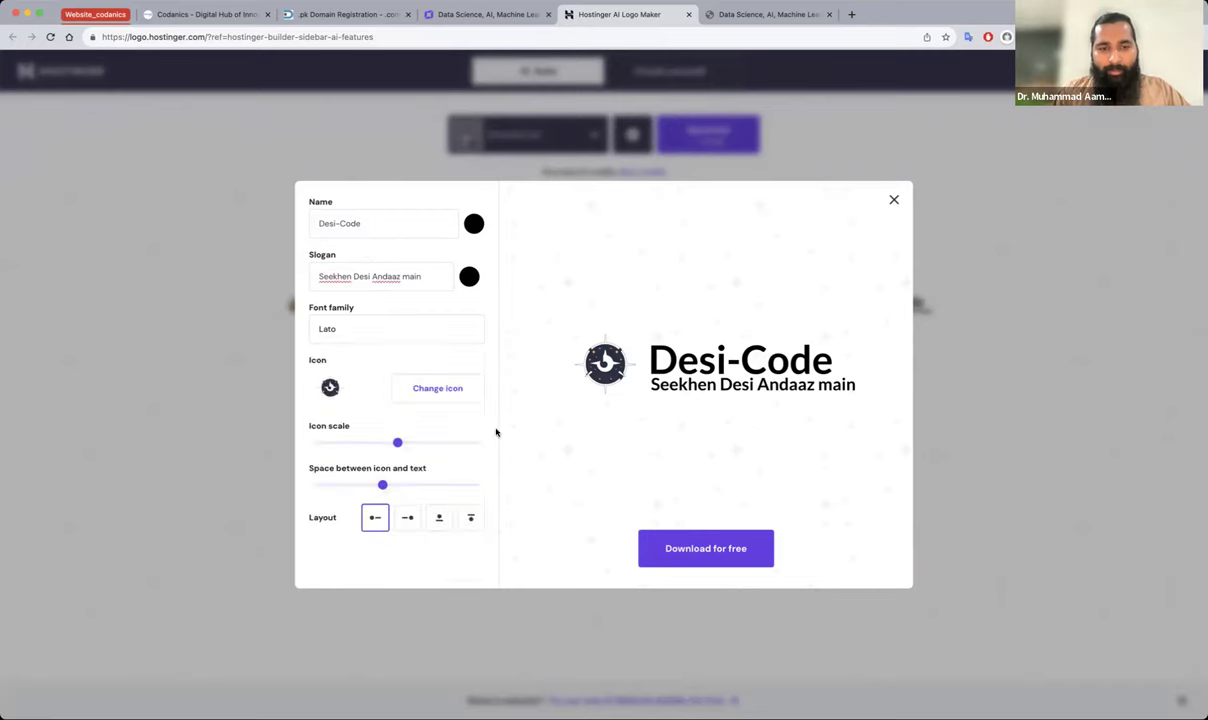
Keep the current icon after browsing alternatives, download the logo for free and close the editor
{"action": "left_click", "coordinate": [453, 388]}
{"action": "scroll", "coordinate": [631, 452], "scroll_direction": "down", "scroll_amount": 3}
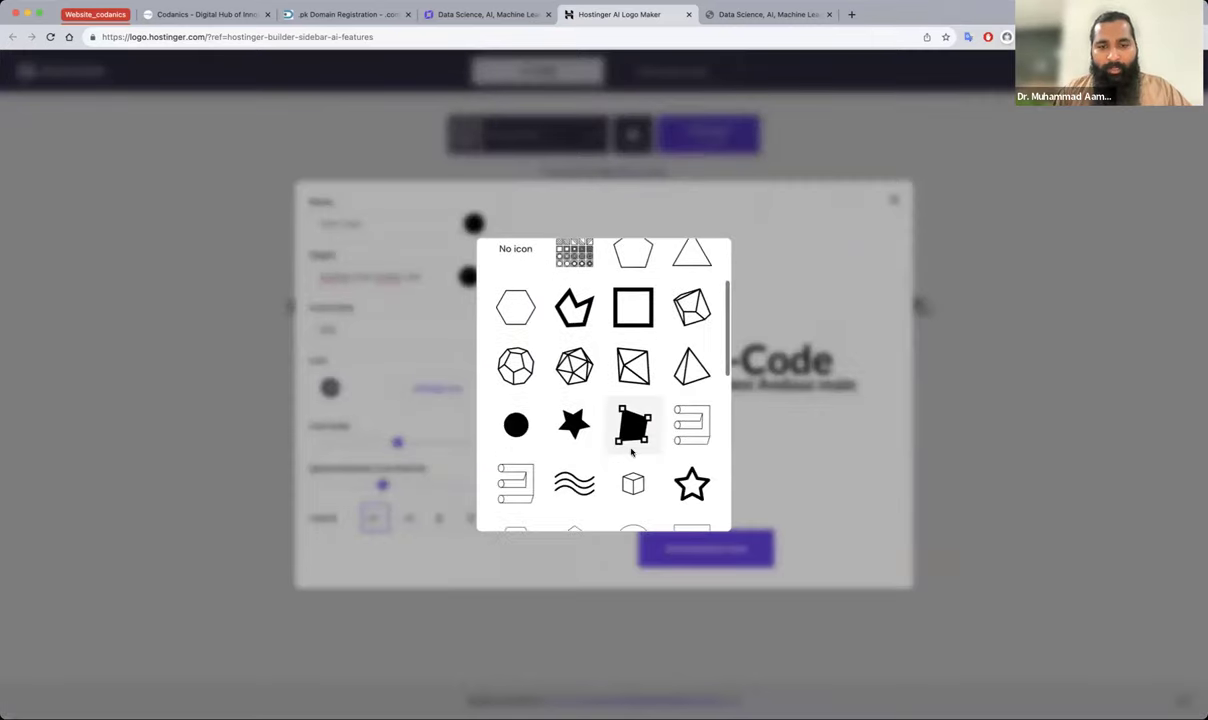
{"action": "scroll", "coordinate": [631, 452], "scroll_direction": "down", "scroll_amount": 10}
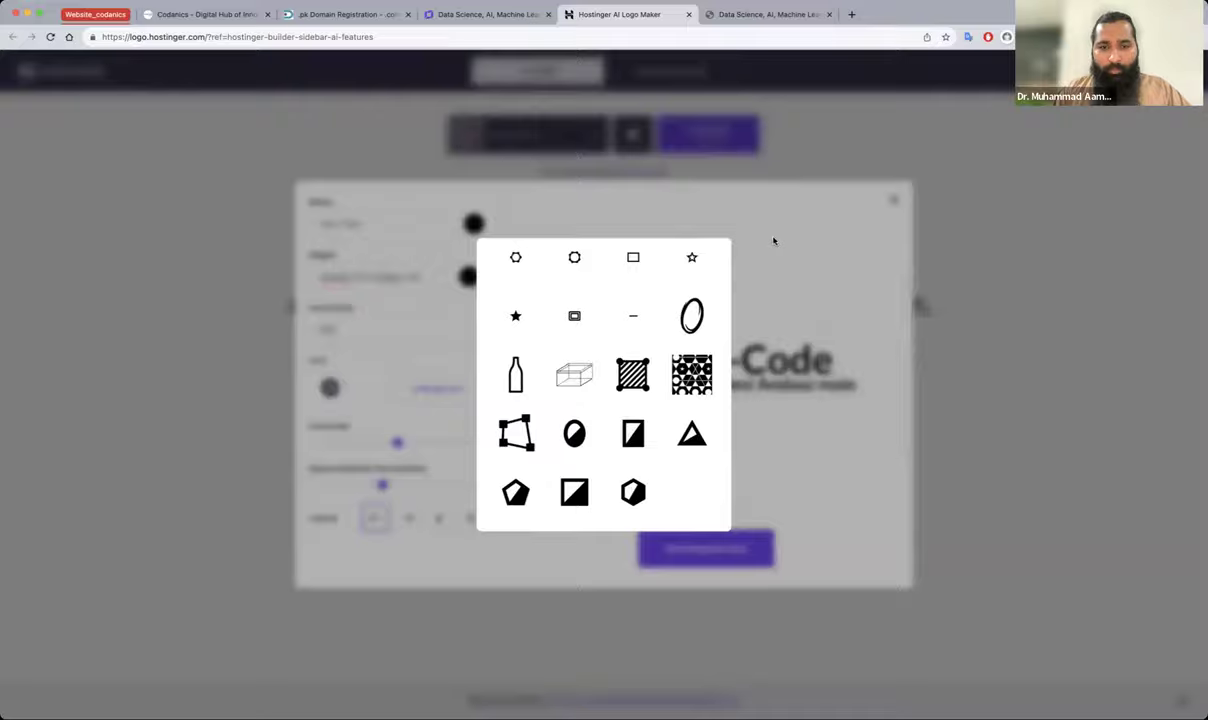
{"action": "left_click", "coordinate": [773, 240]}
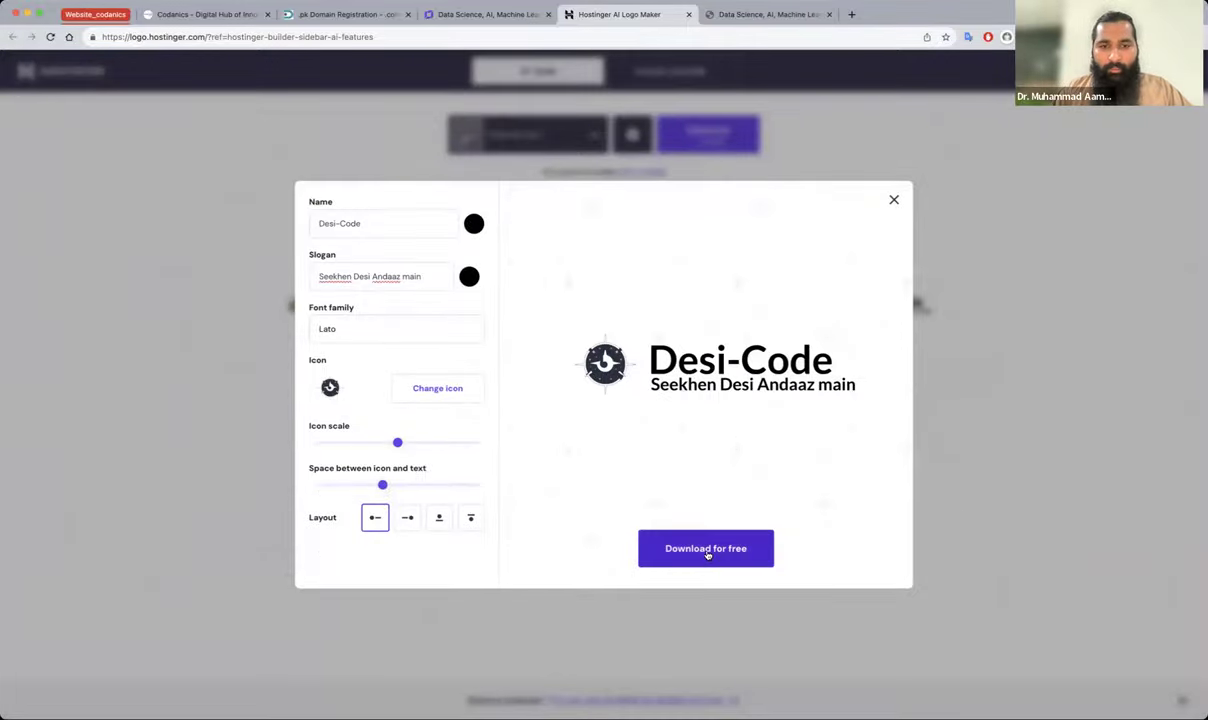
{"action": "left_click", "coordinate": [706, 551]}
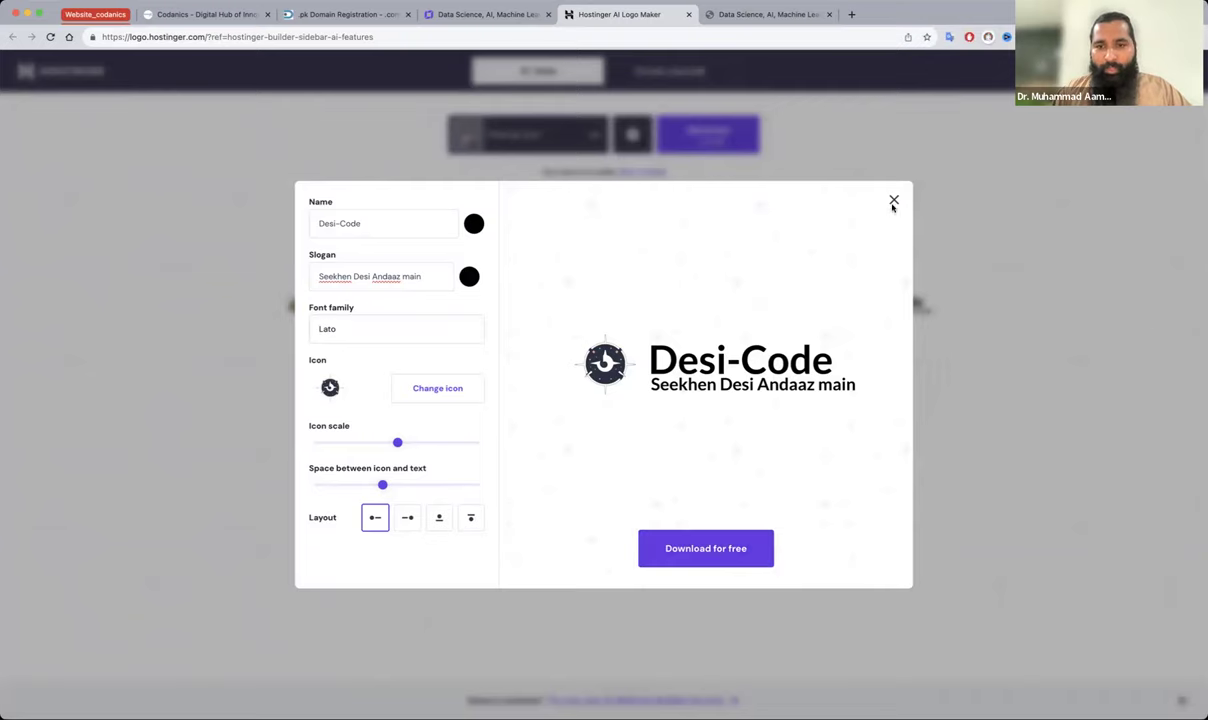
{"action": "left_click", "coordinate": [894, 202]}
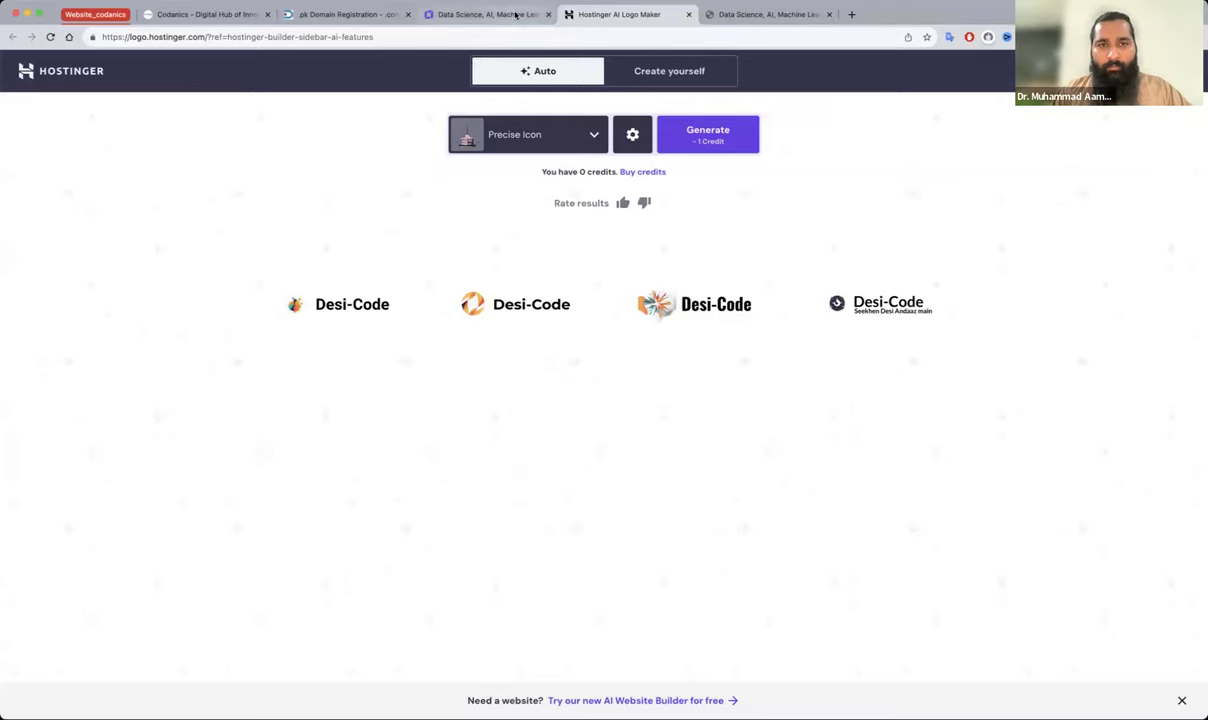
Replace the builder's header logo with the new Desi-Code 'logo' image file
{"action": "left_click", "coordinate": [546, 16]}
{"action": "left_click", "coordinate": [612, 14]}
{"action": "left_click", "coordinate": [507, 16]}
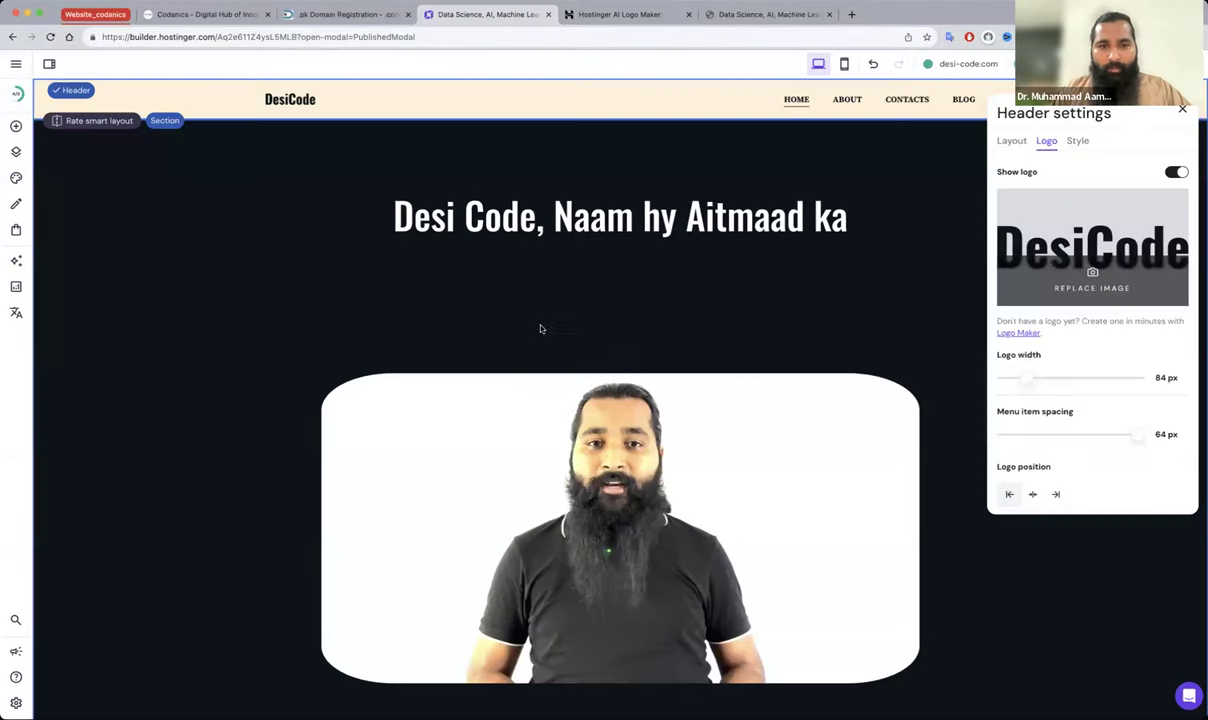
{"action": "left_click", "coordinate": [17, 96]}
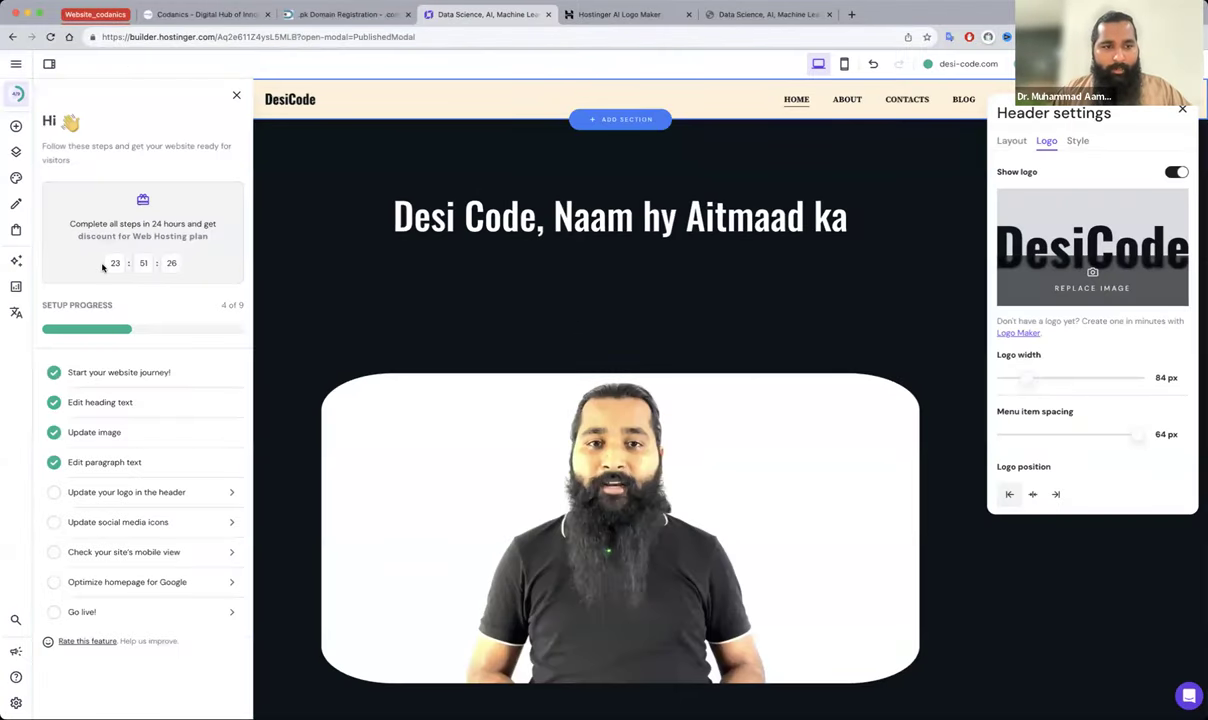
{"action": "left_click", "coordinate": [109, 491]}
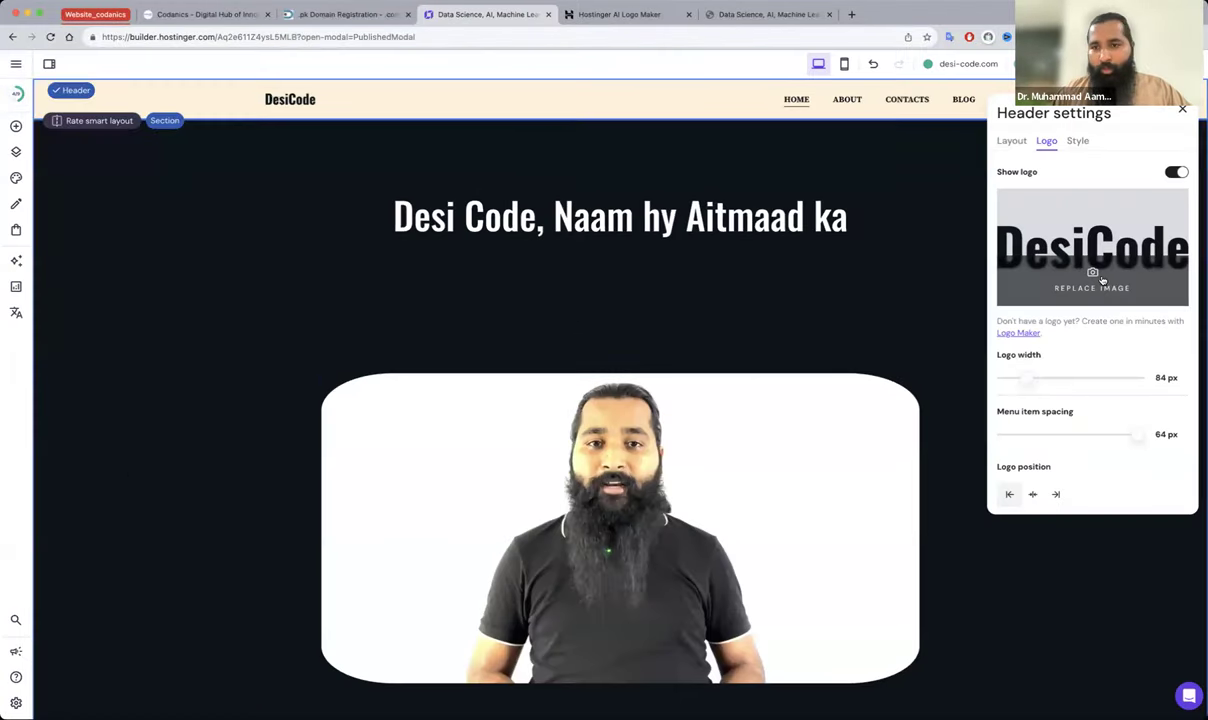
{"action": "left_click", "coordinate": [1048, 275]}
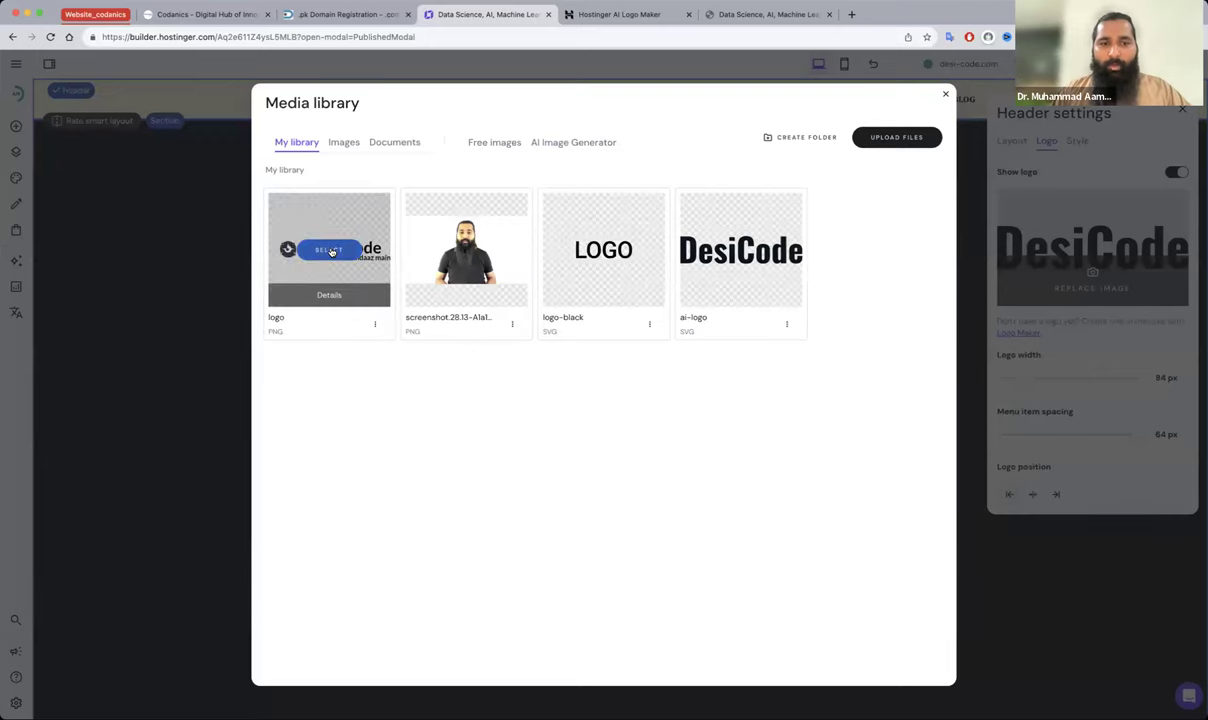
{"action": "left_click", "coordinate": [335, 252]}
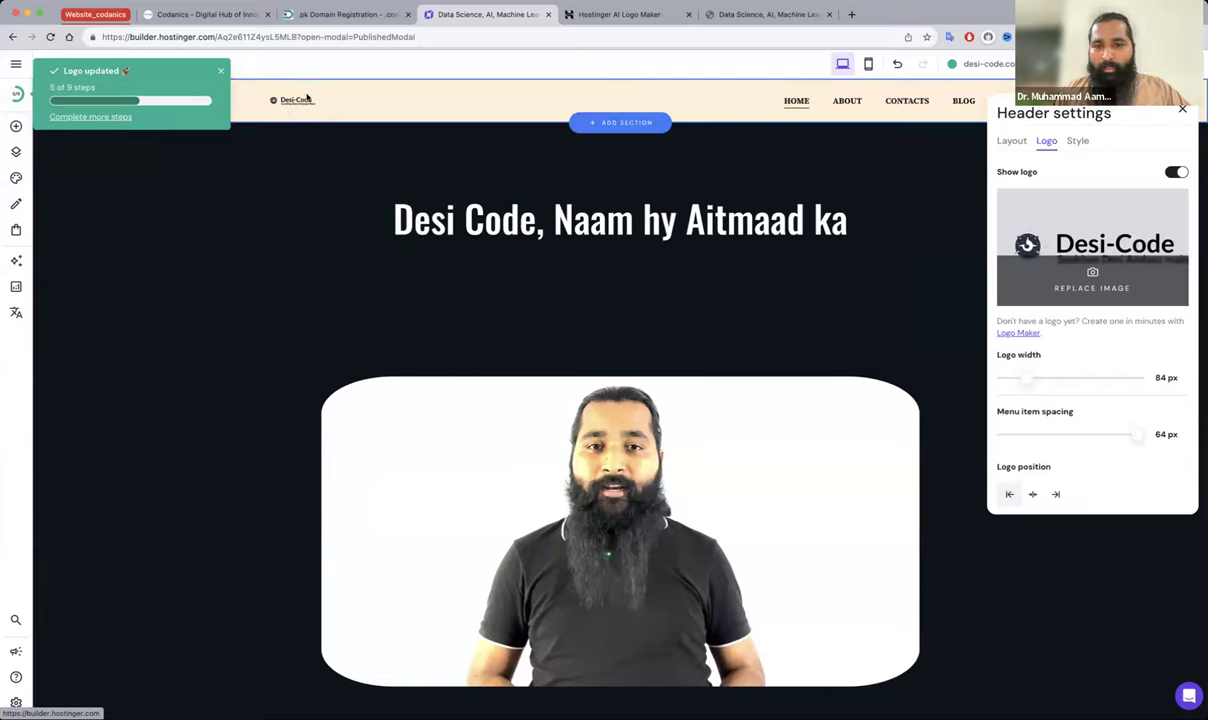
{"action": "left_click", "coordinate": [18, 98]}
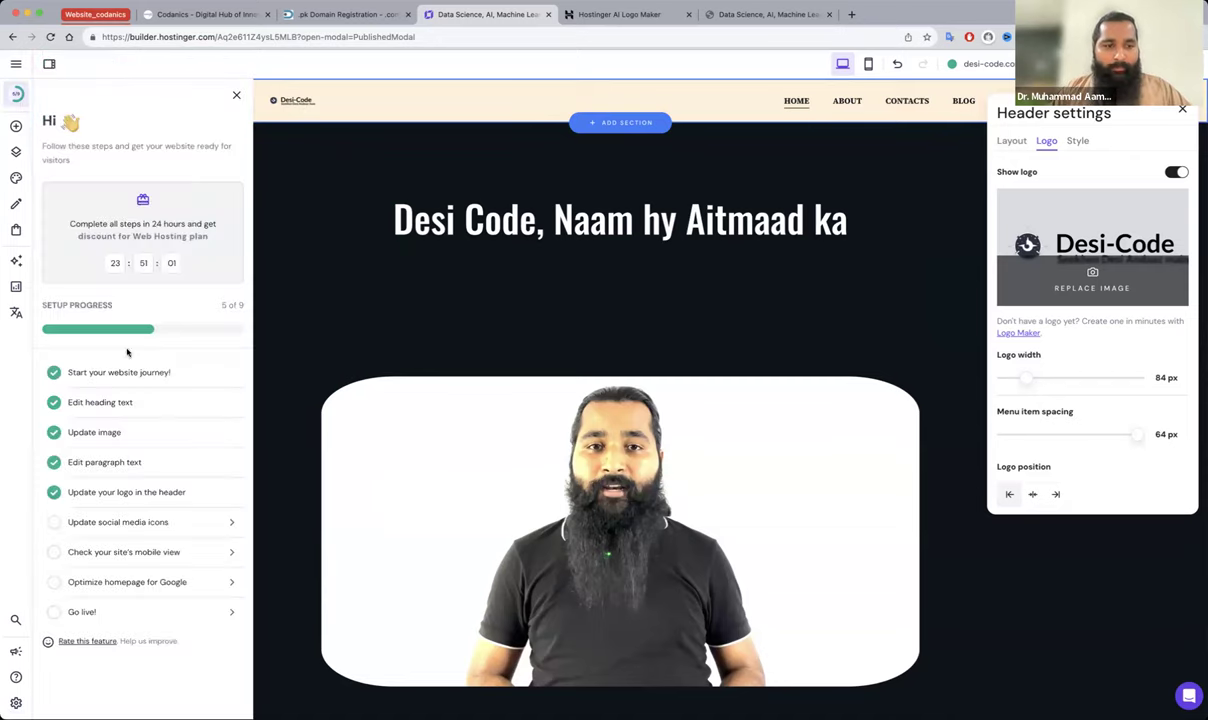
Append the owner's Twitter handle to the footer Twitter link URL and save it
{"action": "left_click", "coordinate": [128, 525]}
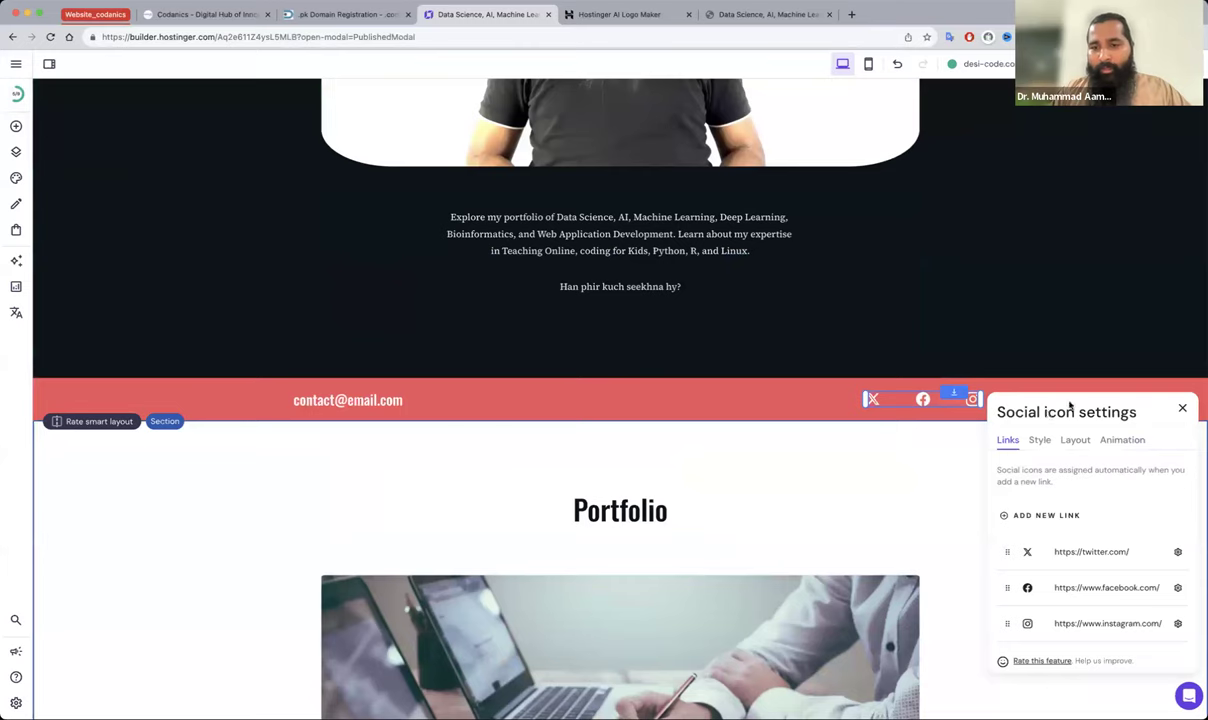
{"action": "left_click", "coordinate": [1179, 552]}
{"action": "left_click", "coordinate": [1150, 584]}
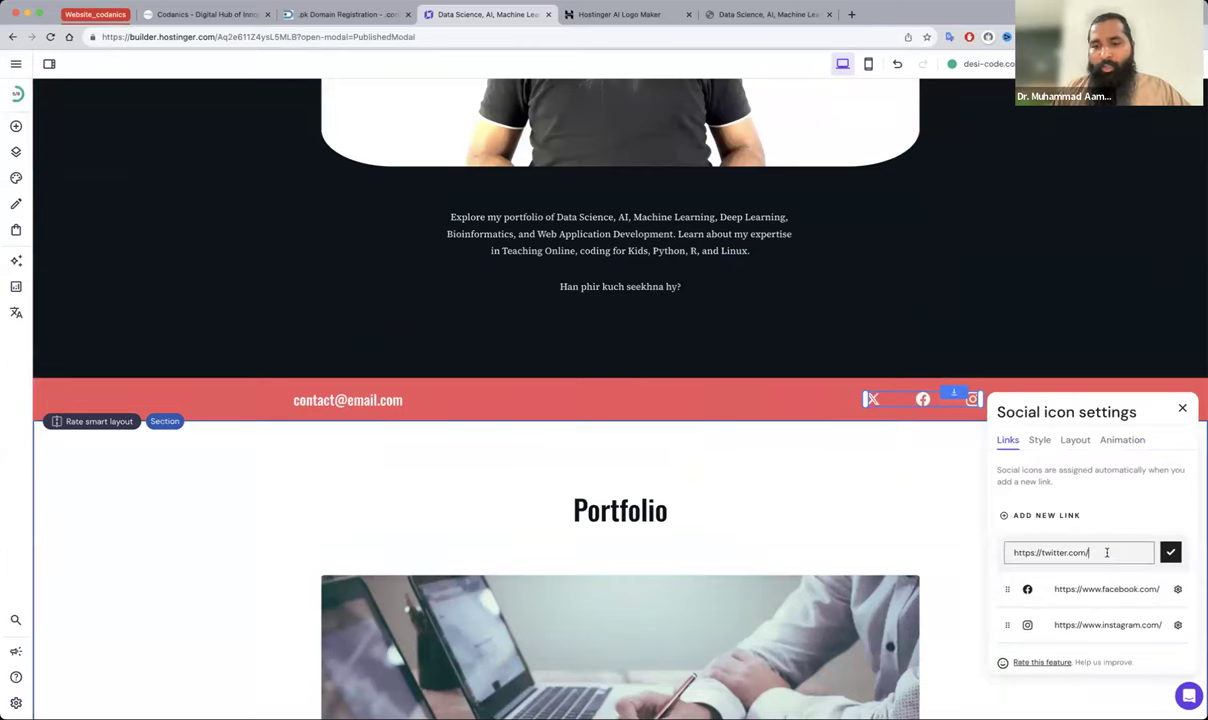
{"action": "type", "text": "aammar_tufail"}
{"action": "left_click", "coordinate": [1168, 553]}
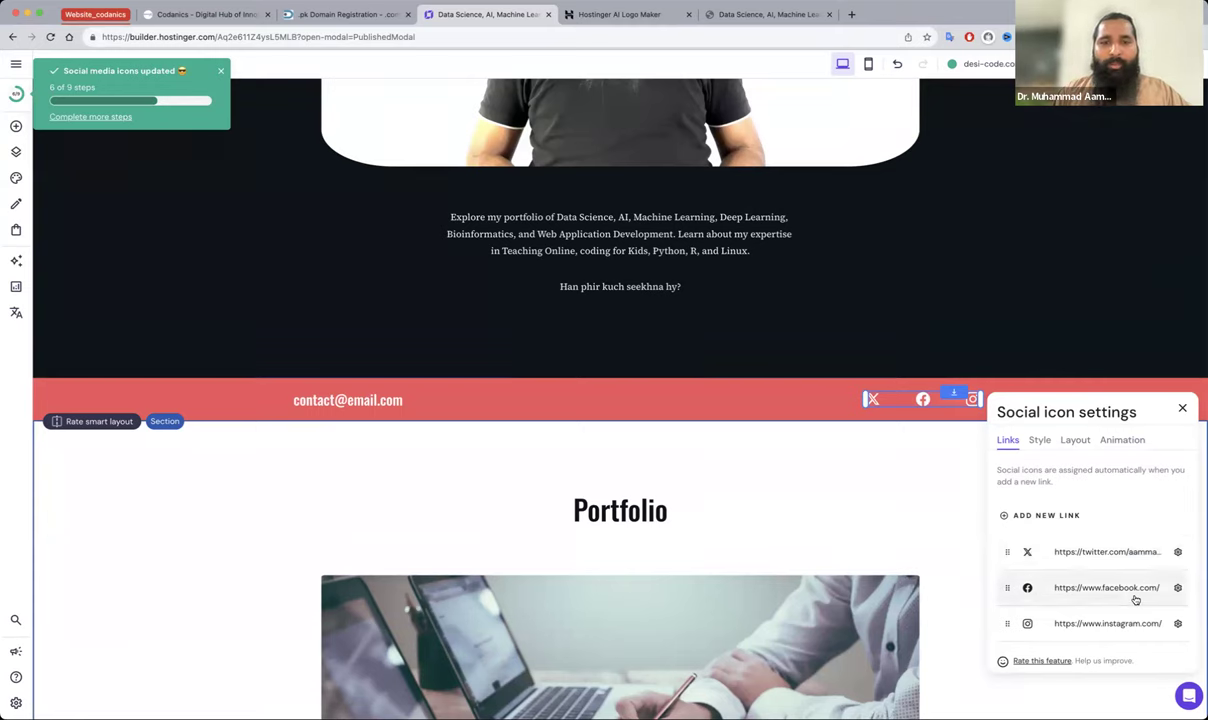
Test the Codanics footer's GitHub, TikTok and X links, then close the domain registration tab
{"action": "left_click", "coordinate": [213, 15]}
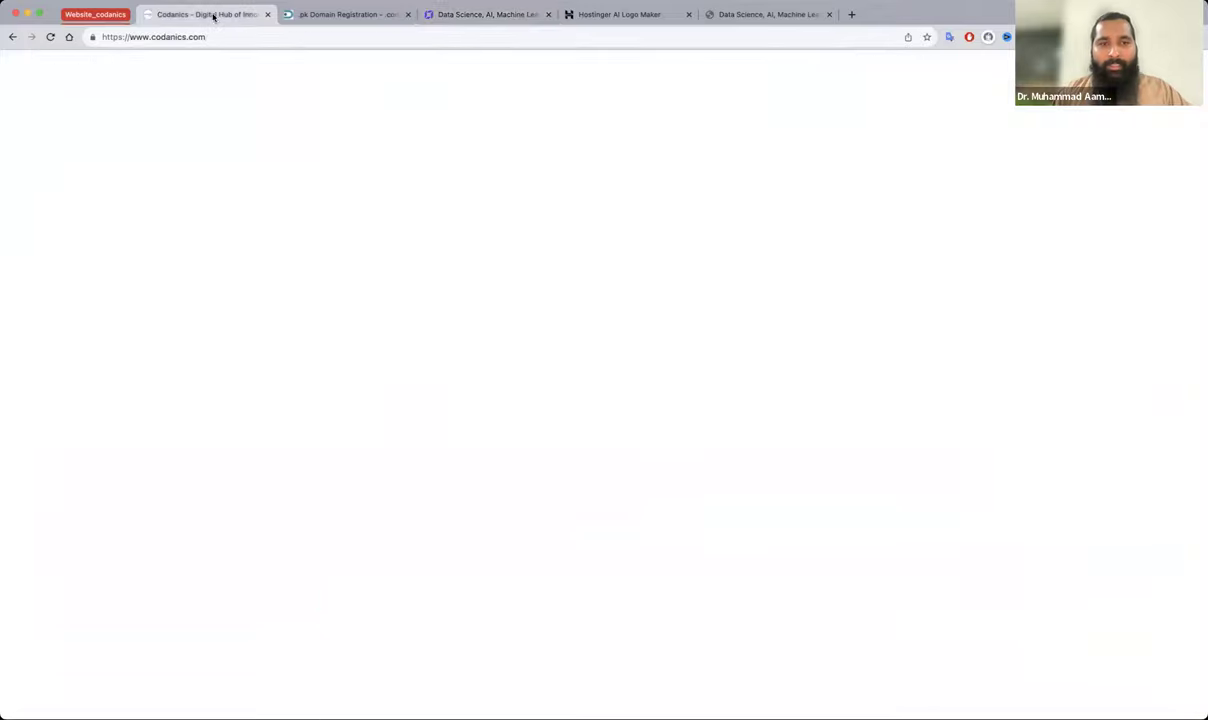
{"action": "scroll", "coordinate": [421, 434], "scroll_direction": "down", "scroll_amount": 15}
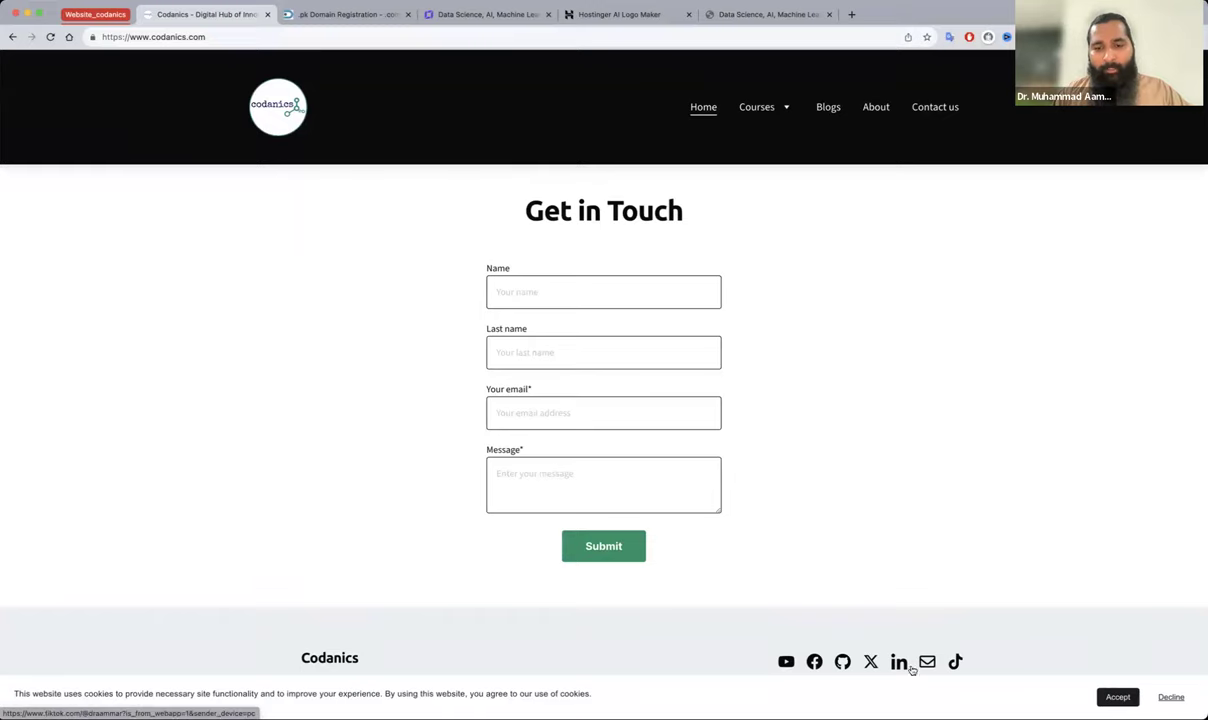
{"action": "left_click", "coordinate": [842, 662]}
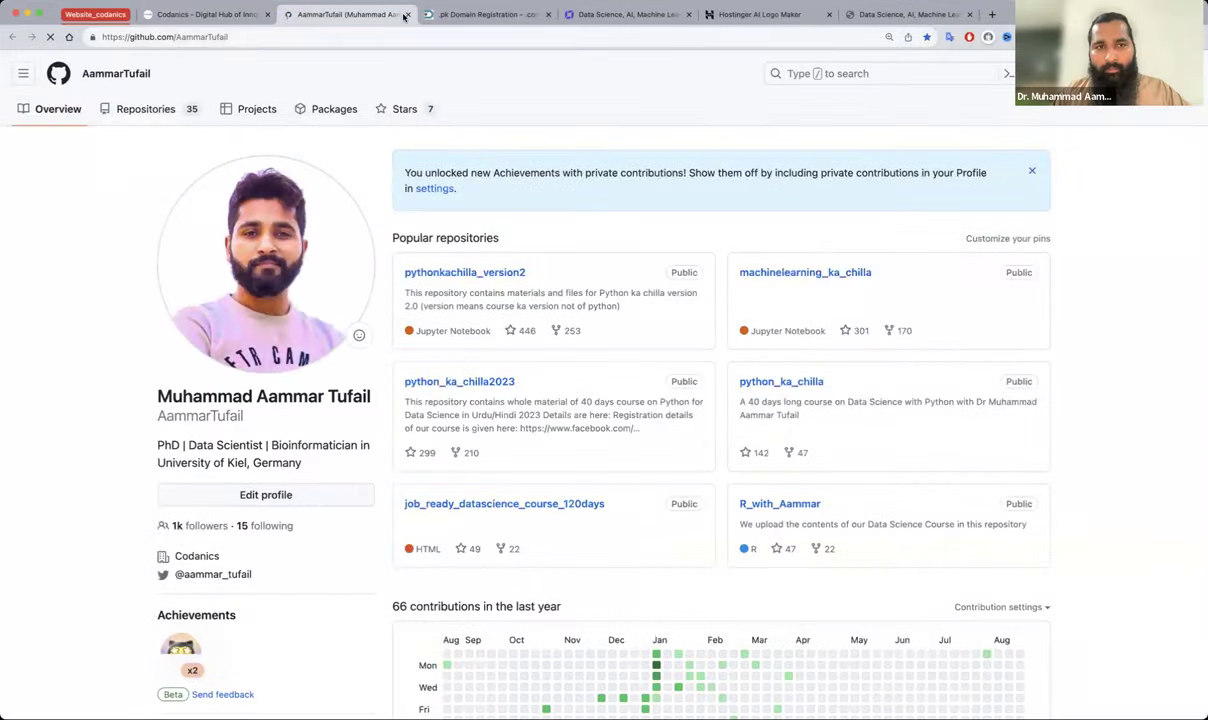
{"action": "left_click", "coordinate": [406, 15]}
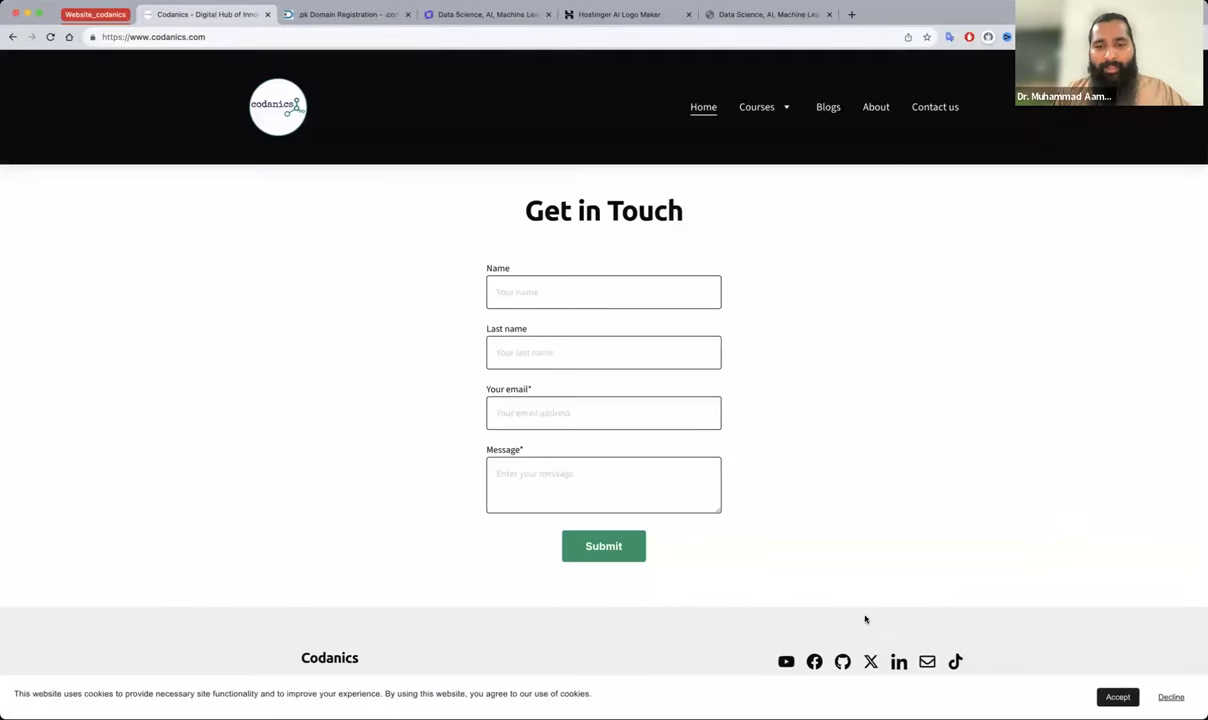
{"action": "left_click", "coordinate": [956, 663]}
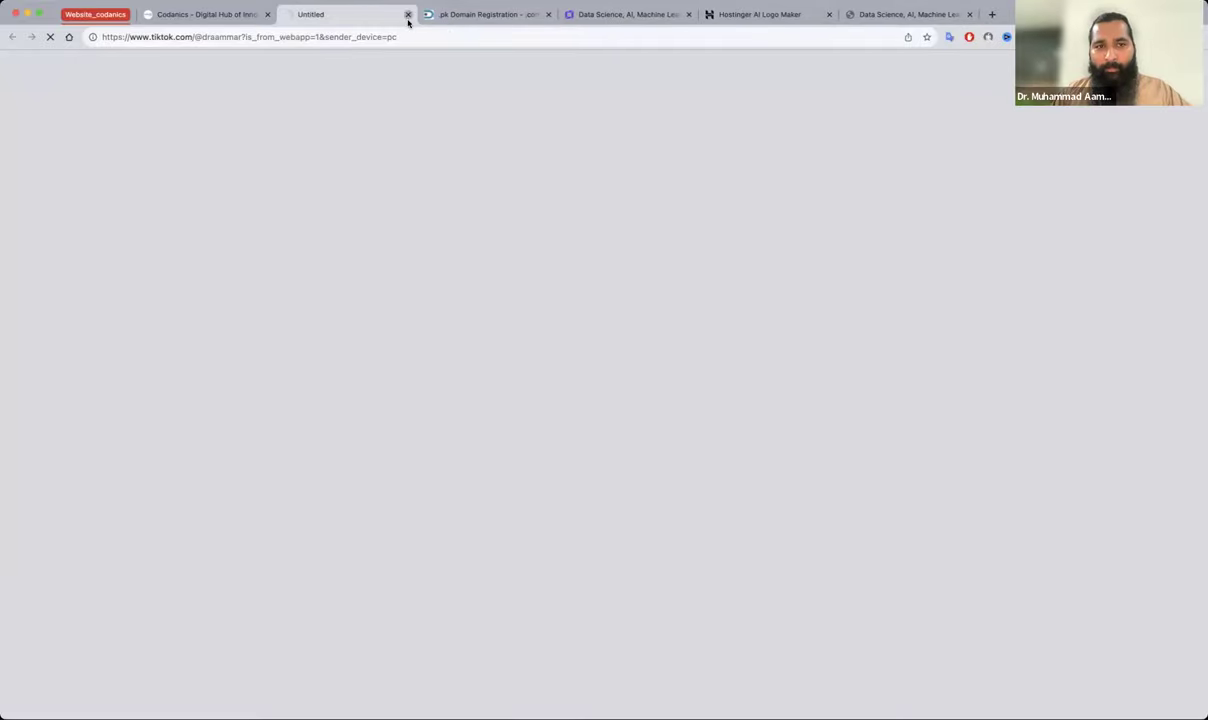
{"action": "left_click", "coordinate": [408, 16]}
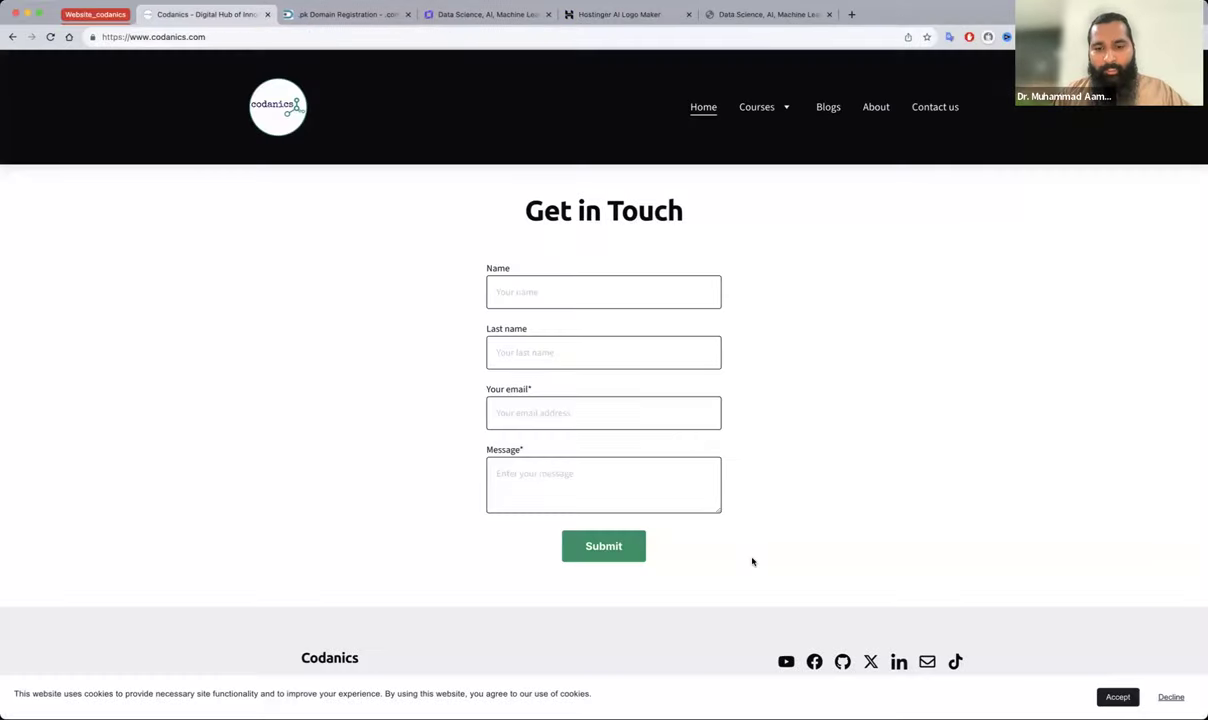
{"action": "left_click", "coordinate": [876, 666]}
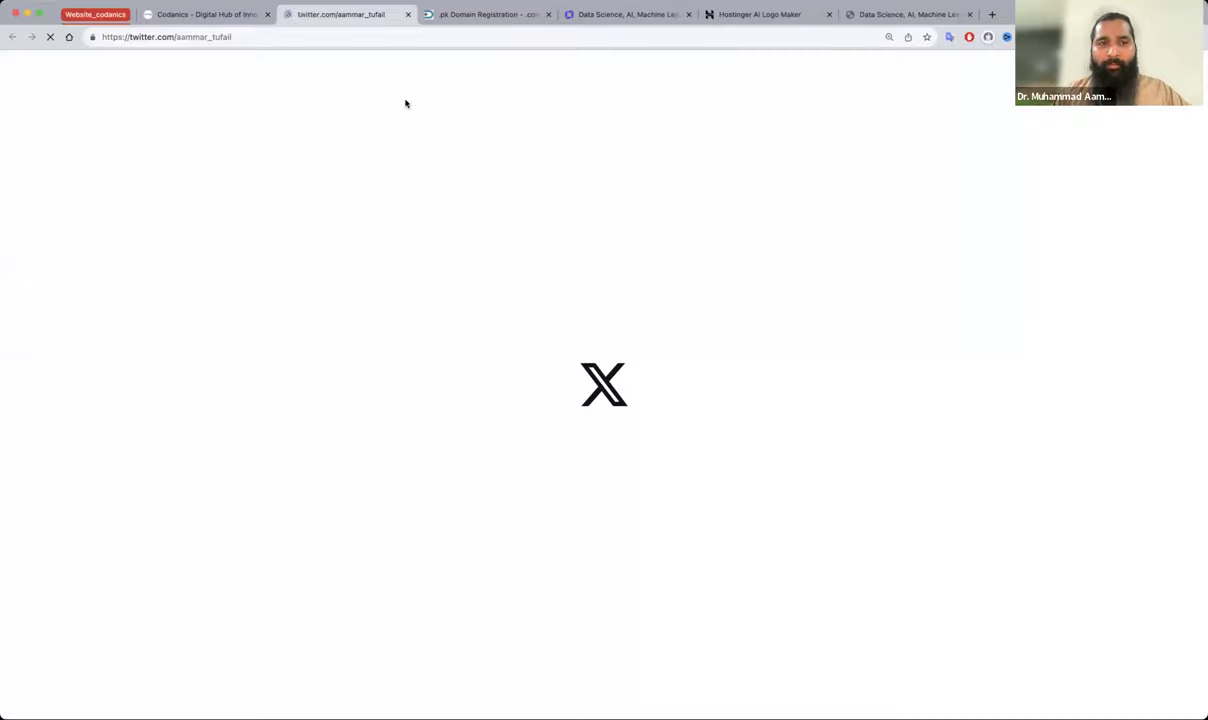
{"action": "left_click", "coordinate": [406, 17]}
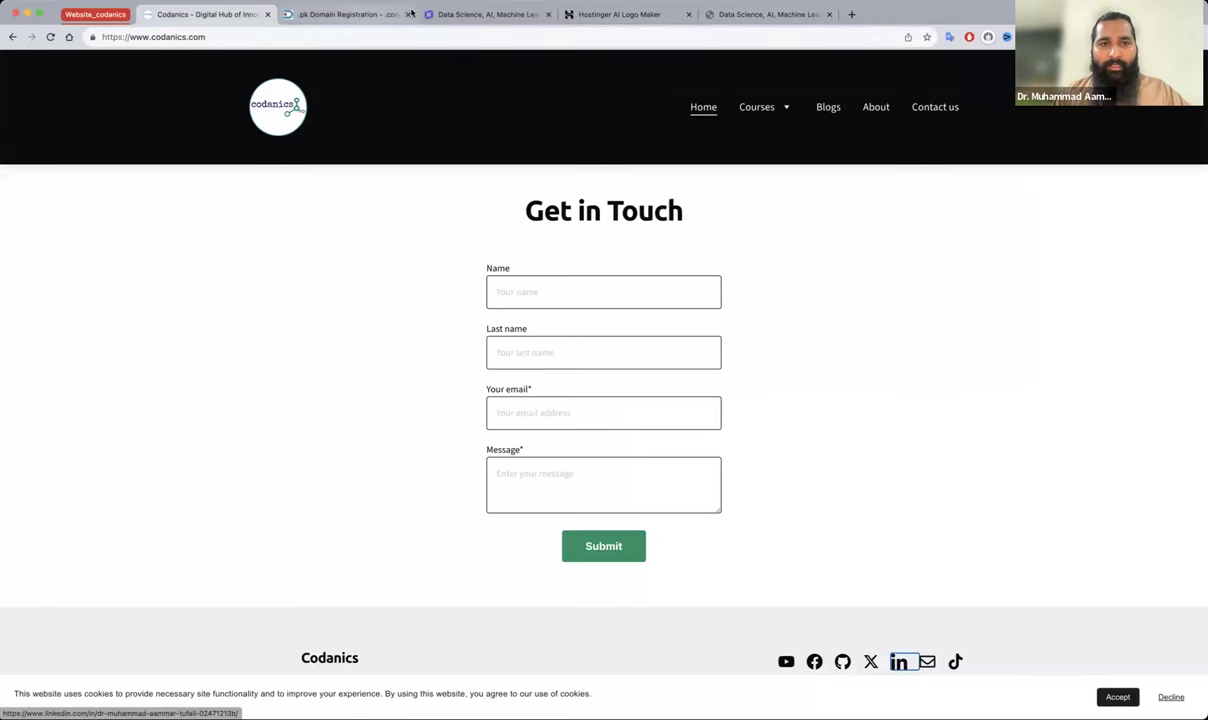
{"action": "left_click", "coordinate": [462, 14]}
{"action": "left_click", "coordinate": [408, 17]}
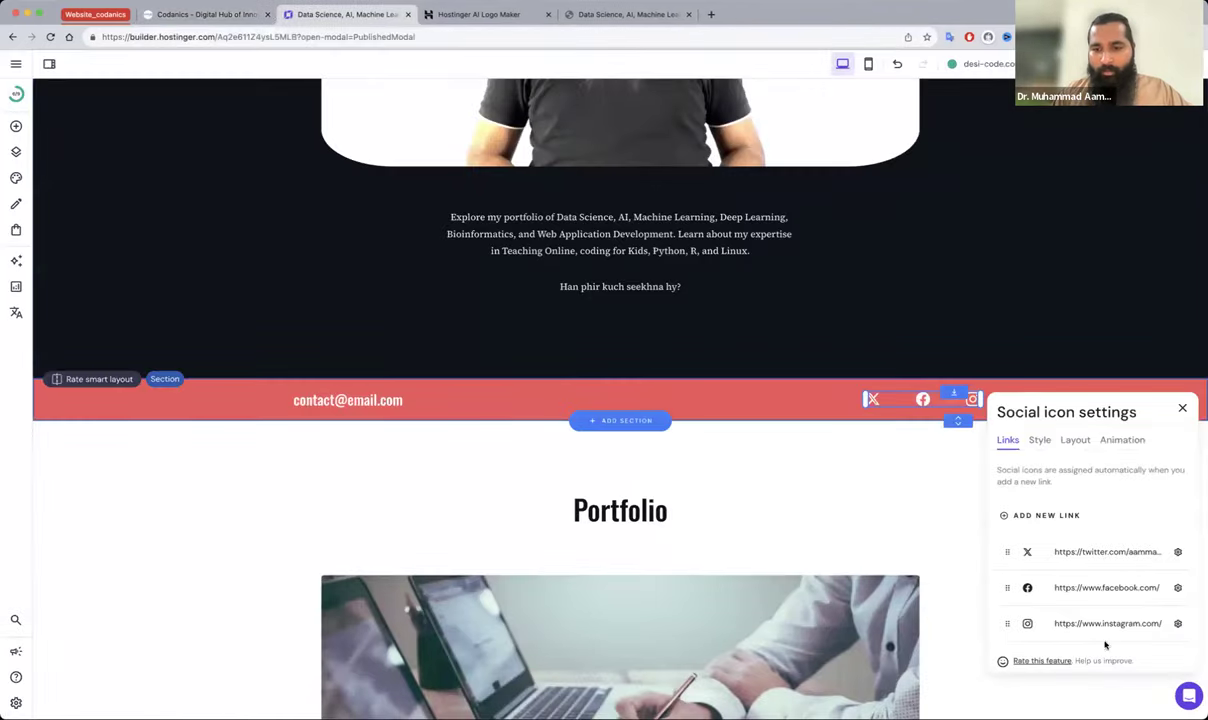
Delete the Facebook and Instagram social links and narrow the icon block to fit only X
{"action": "left_click", "coordinate": [1176, 588]}
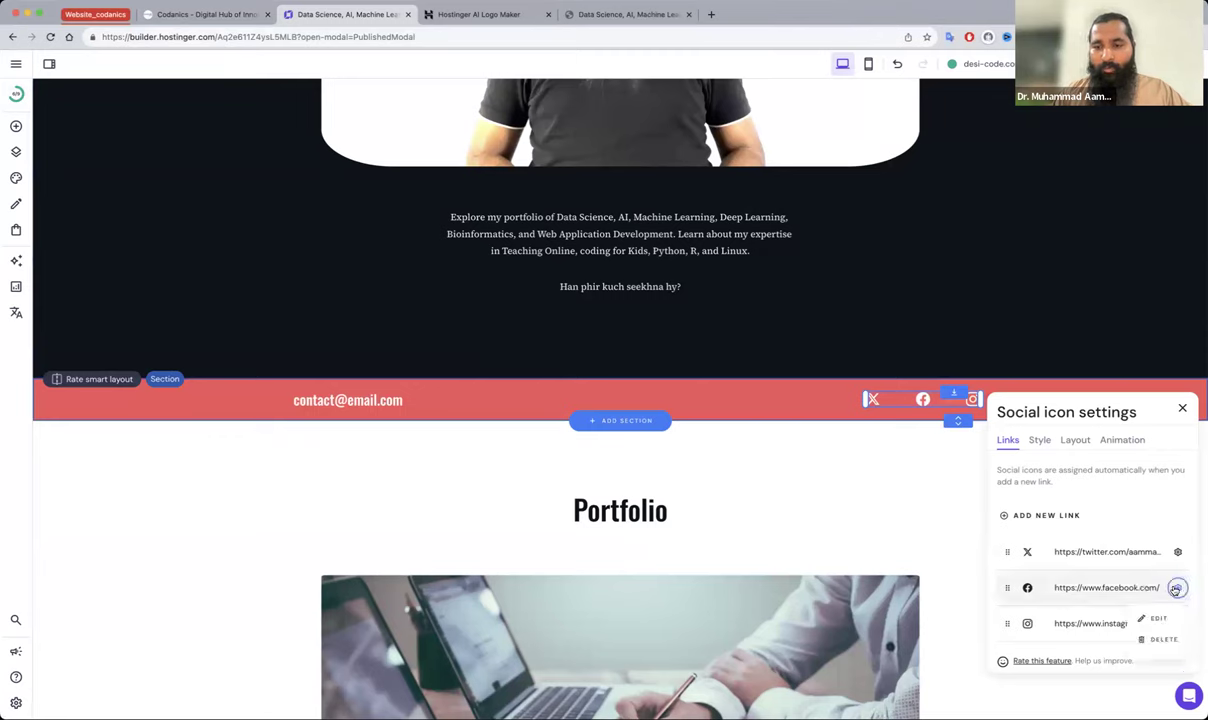
{"action": "left_click", "coordinate": [1162, 640]}
{"action": "left_click", "coordinate": [1162, 640]}
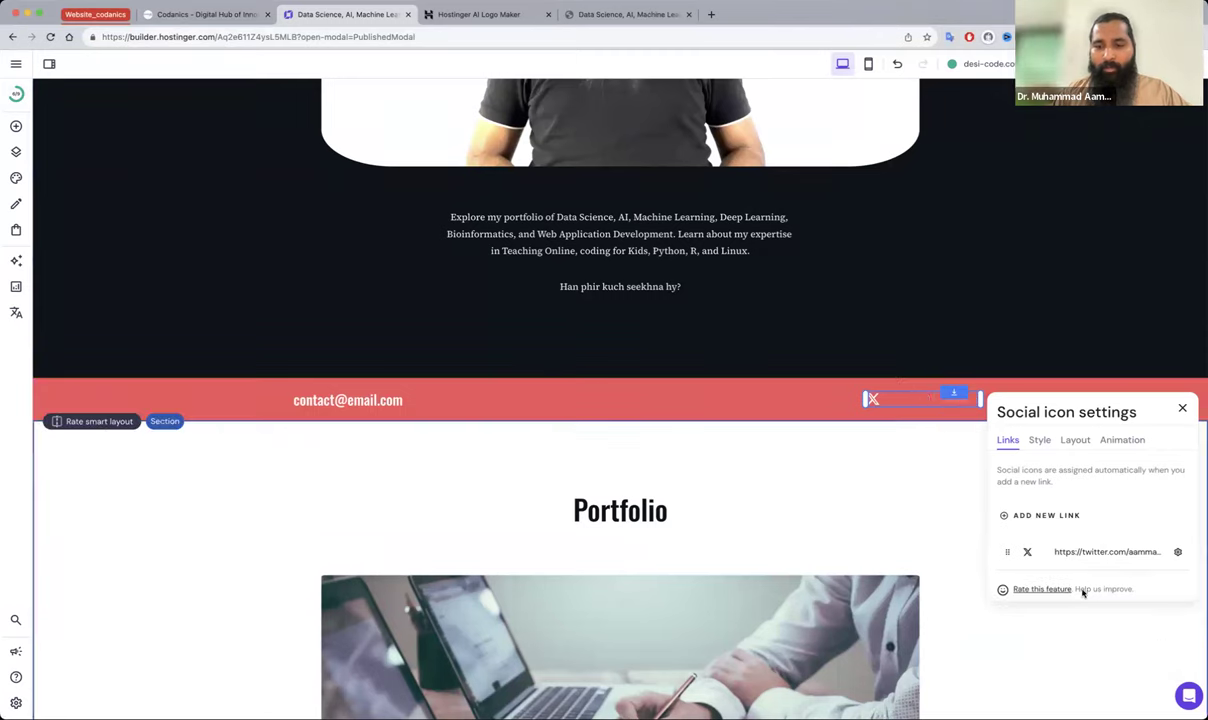
{"action": "left_click", "coordinate": [1182, 411]}
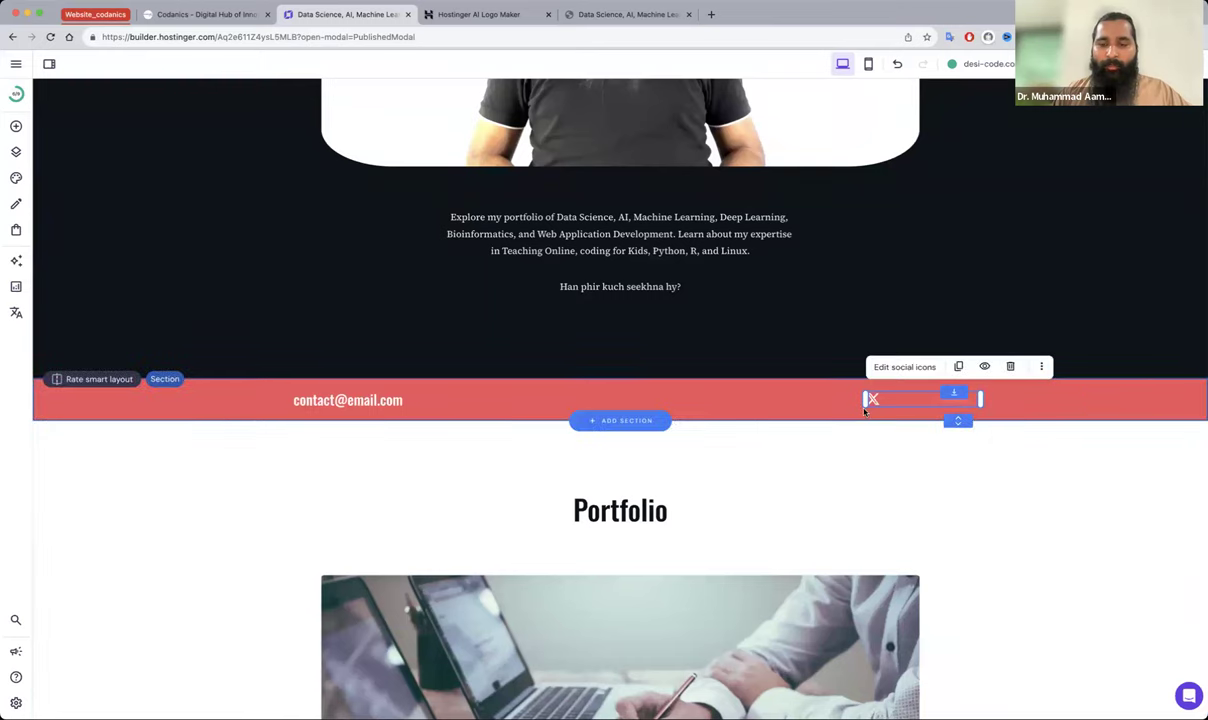
{"action": "left_click_drag", "start_coordinate": [870, 399], "coordinate": [939, 399]}
{"action": "left_click", "coordinate": [17, 97]}
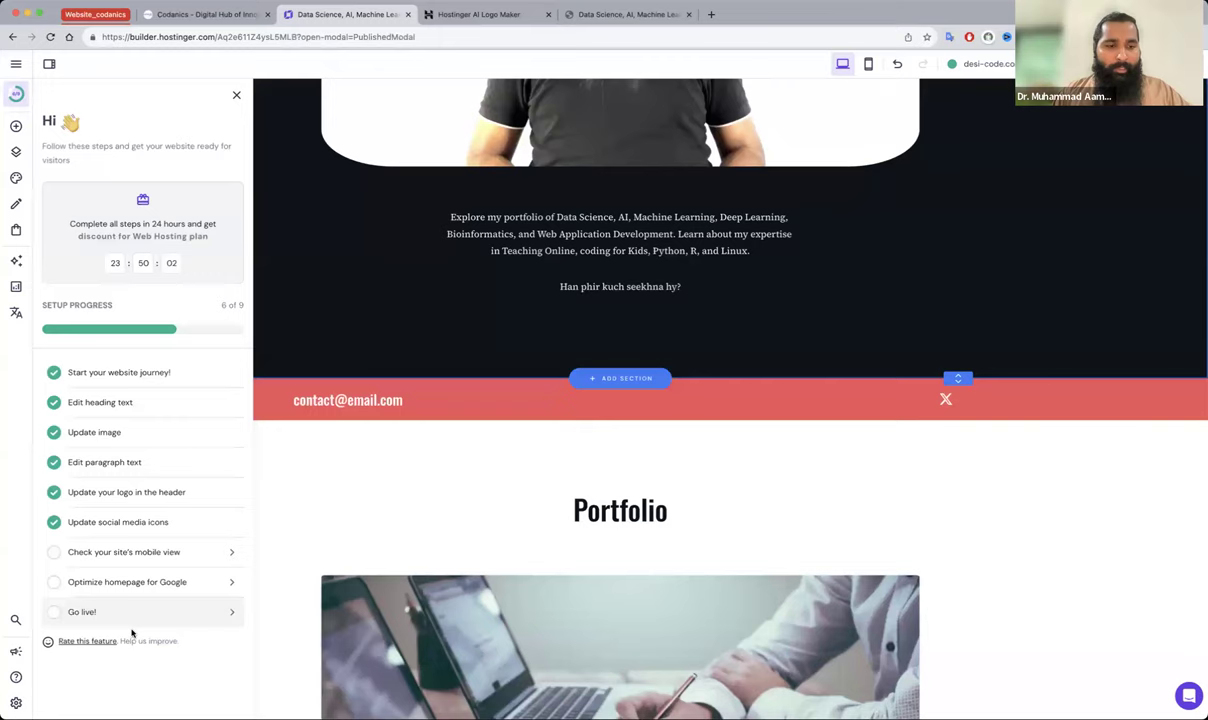
Switch the page to mobile preview and review the top section, leaving the X icon in place
{"action": "left_click", "coordinate": [140, 556]}
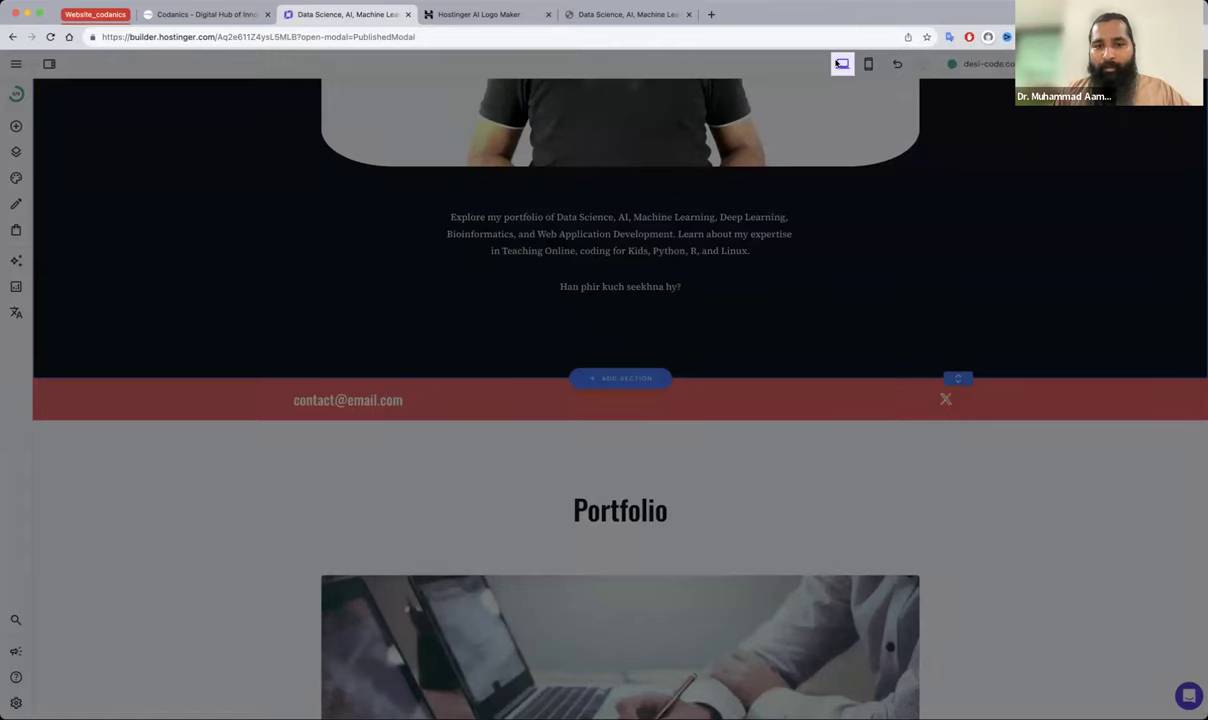
{"action": "left_click", "coordinate": [869, 64]}
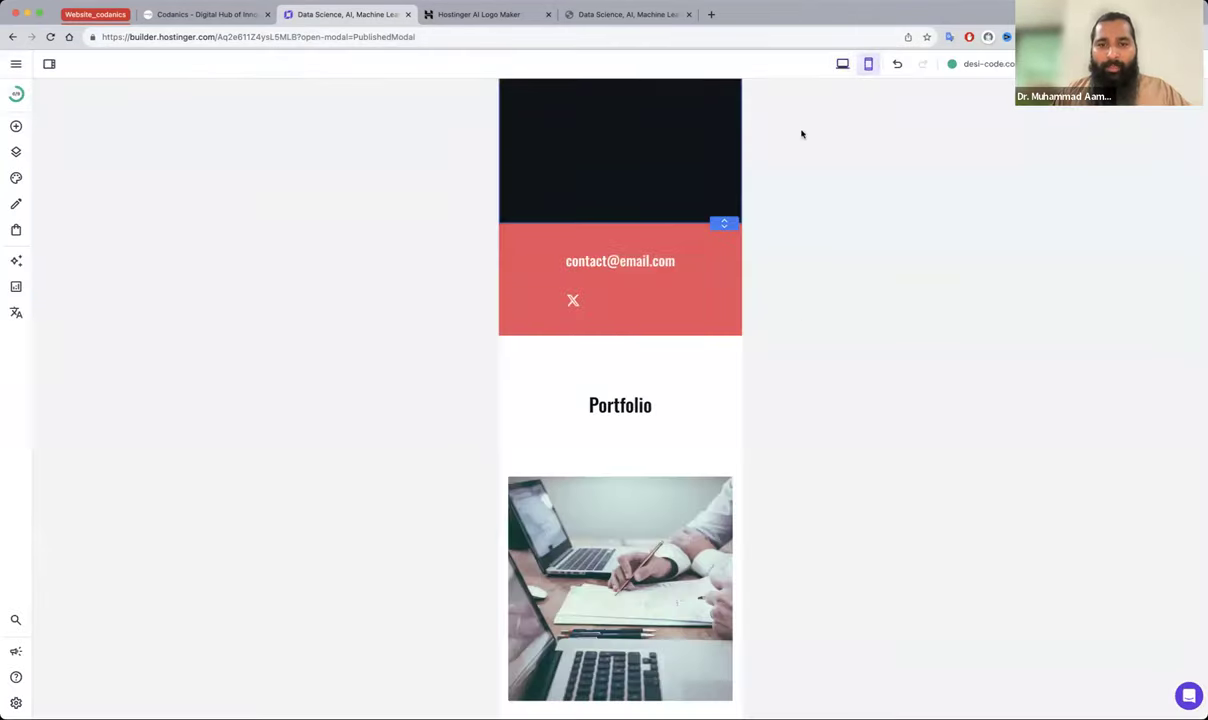
{"action": "scroll", "coordinate": [551, 302], "scroll_direction": "up", "scroll_amount": 10}
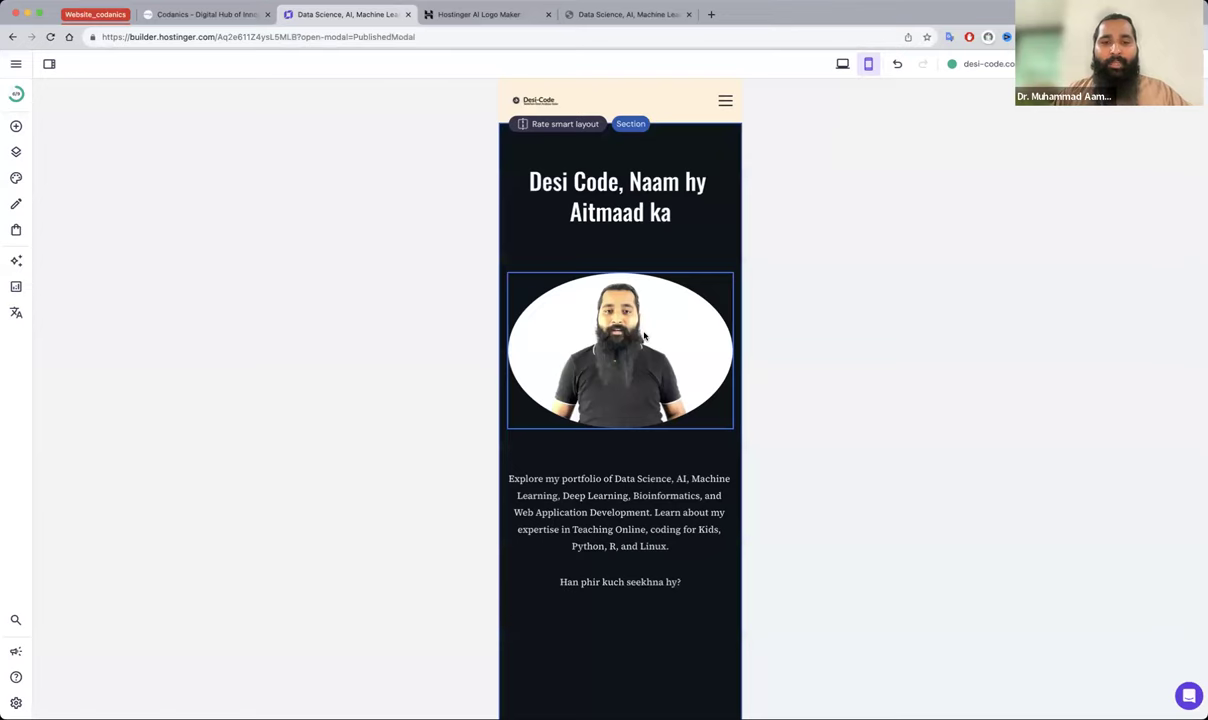
{"action": "scroll", "coordinate": [689, 491], "scroll_direction": "down", "scroll_amount": 2}
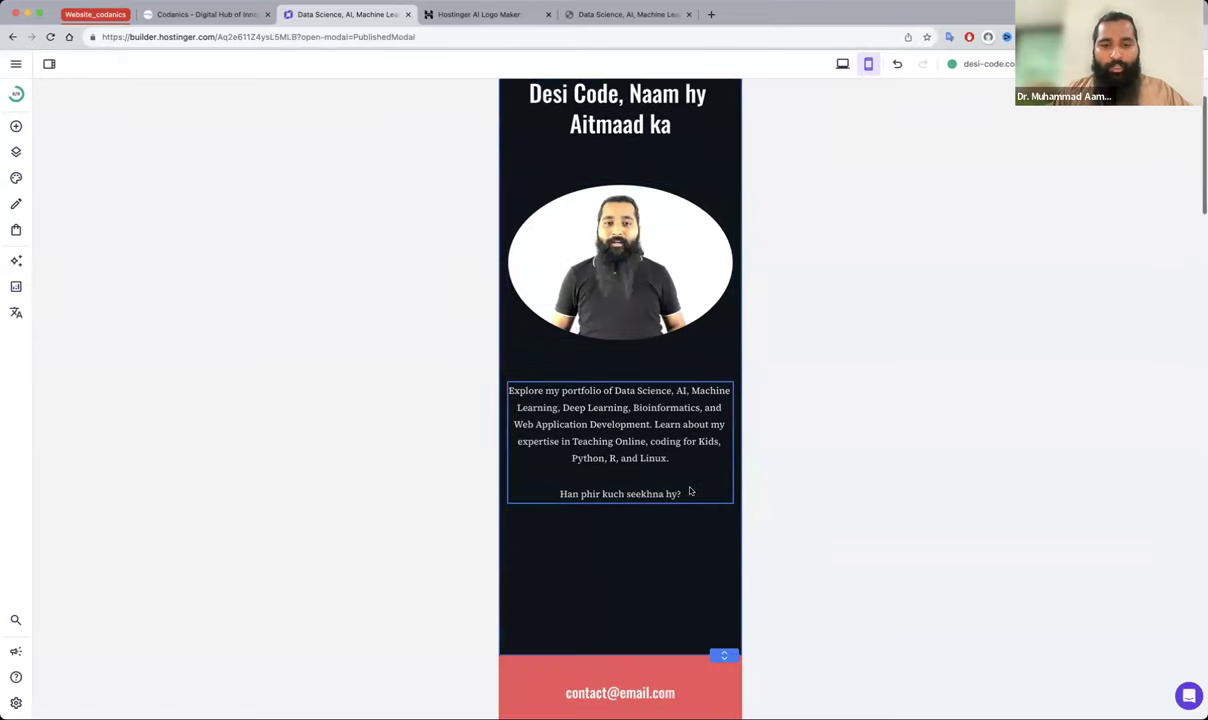
{"action": "scroll", "coordinate": [689, 491], "scroll_direction": "down", "scroll_amount": 10}
{"action": "scroll", "coordinate": [690, 490], "scroll_direction": "up", "scroll_amount": 4}
{"action": "left_click_drag", "start_coordinate": [572, 387], "coordinate": [573, 388]}
{"action": "left_click", "coordinate": [581, 348]}
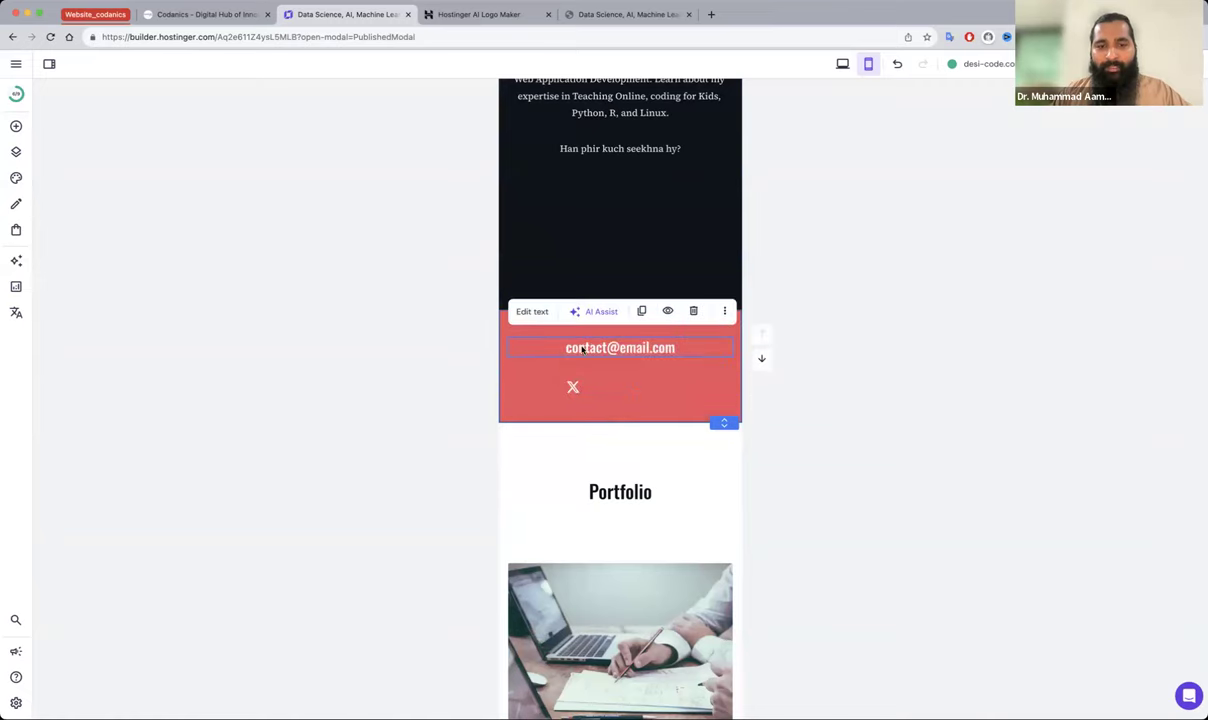
Scroll through the rest of the mobile page, then return to desktop view
{"action": "scroll", "coordinate": [583, 530], "scroll_direction": "down", "scroll_amount": 5}
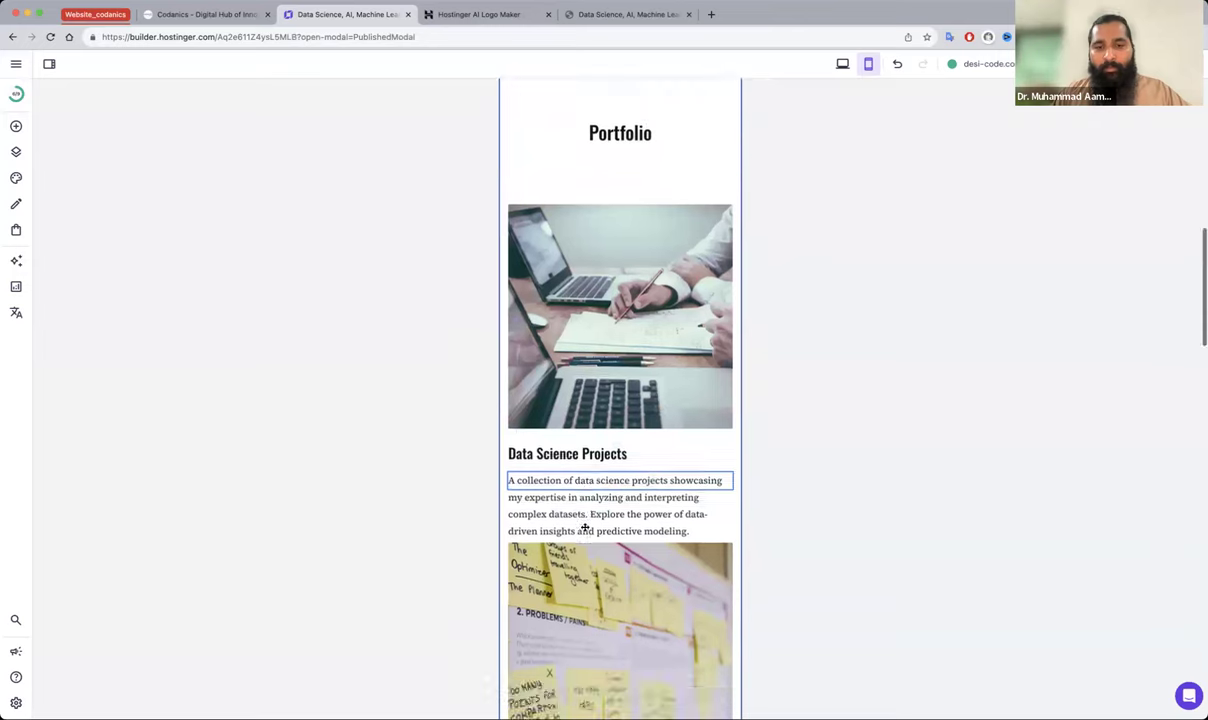
{"action": "scroll", "coordinate": [585, 527], "scroll_direction": "down", "scroll_amount": 8}
{"action": "scroll", "coordinate": [585, 527], "scroll_direction": "down", "scroll_amount": 9}
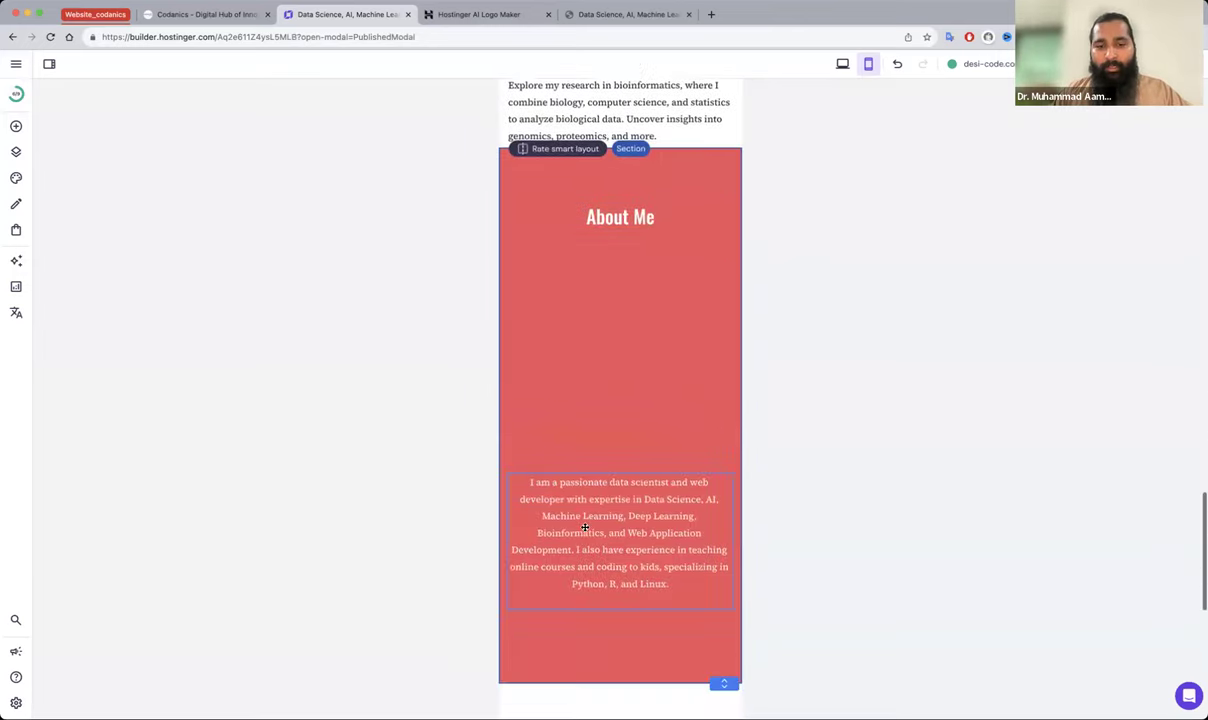
{"action": "scroll", "coordinate": [585, 527], "scroll_direction": "down", "scroll_amount": 7}
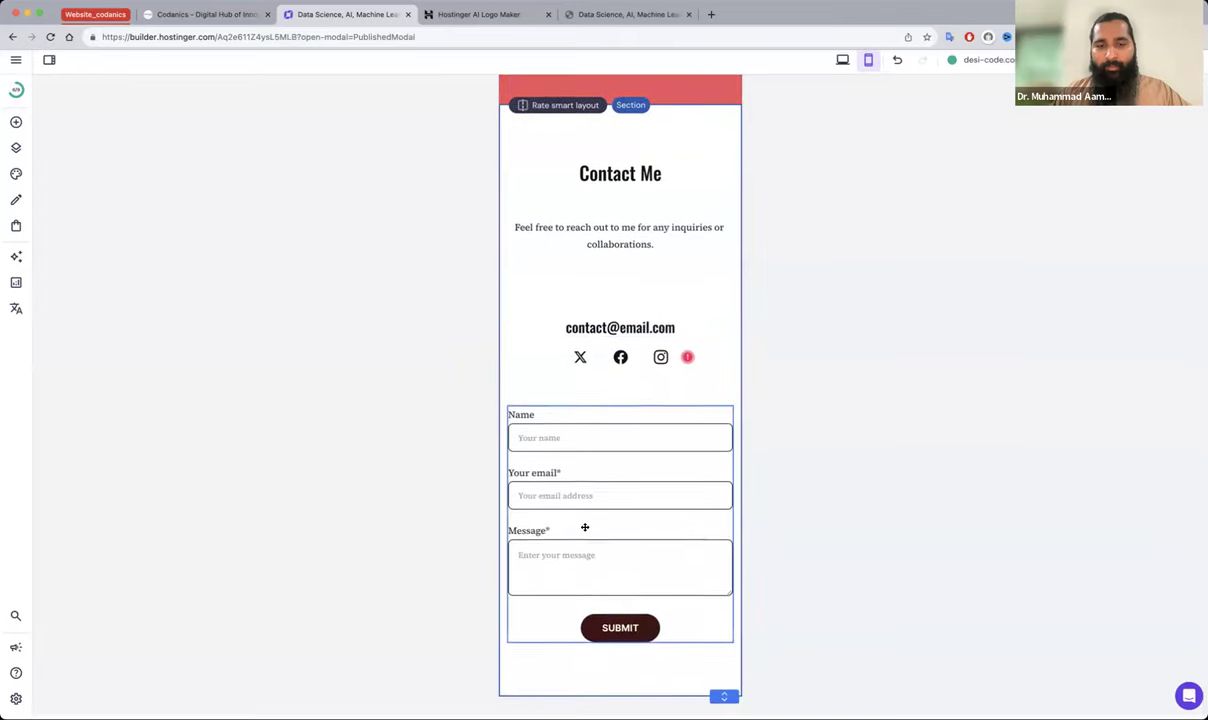
{"action": "scroll", "coordinate": [585, 527], "scroll_direction": "up", "scroll_amount": 20}
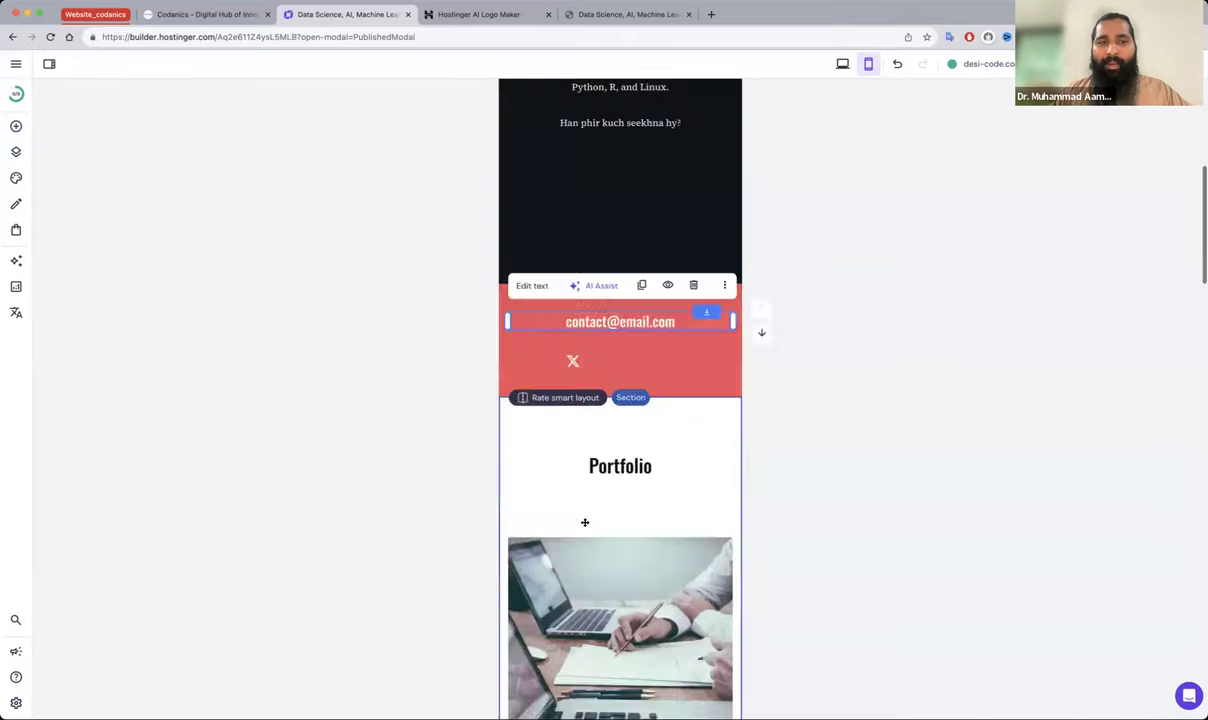
{"action": "scroll", "coordinate": [585, 522], "scroll_direction": "up", "scroll_amount": 6}
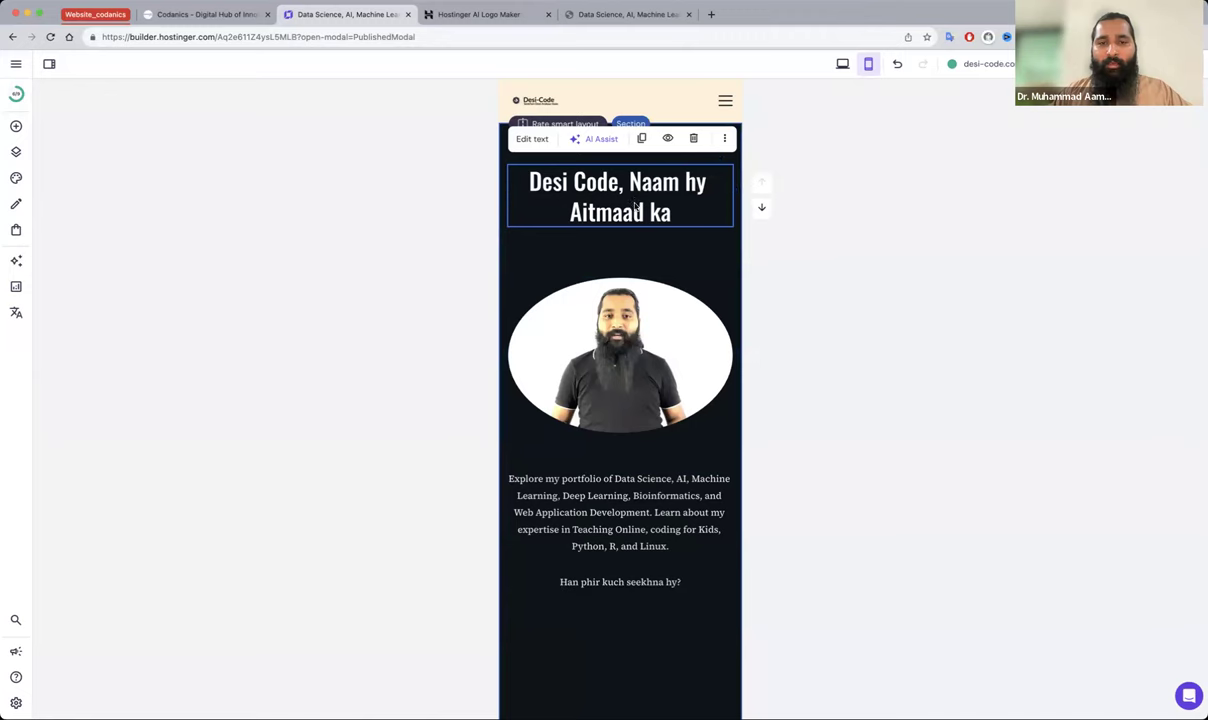
{"action": "left_click", "coordinate": [843, 64]}
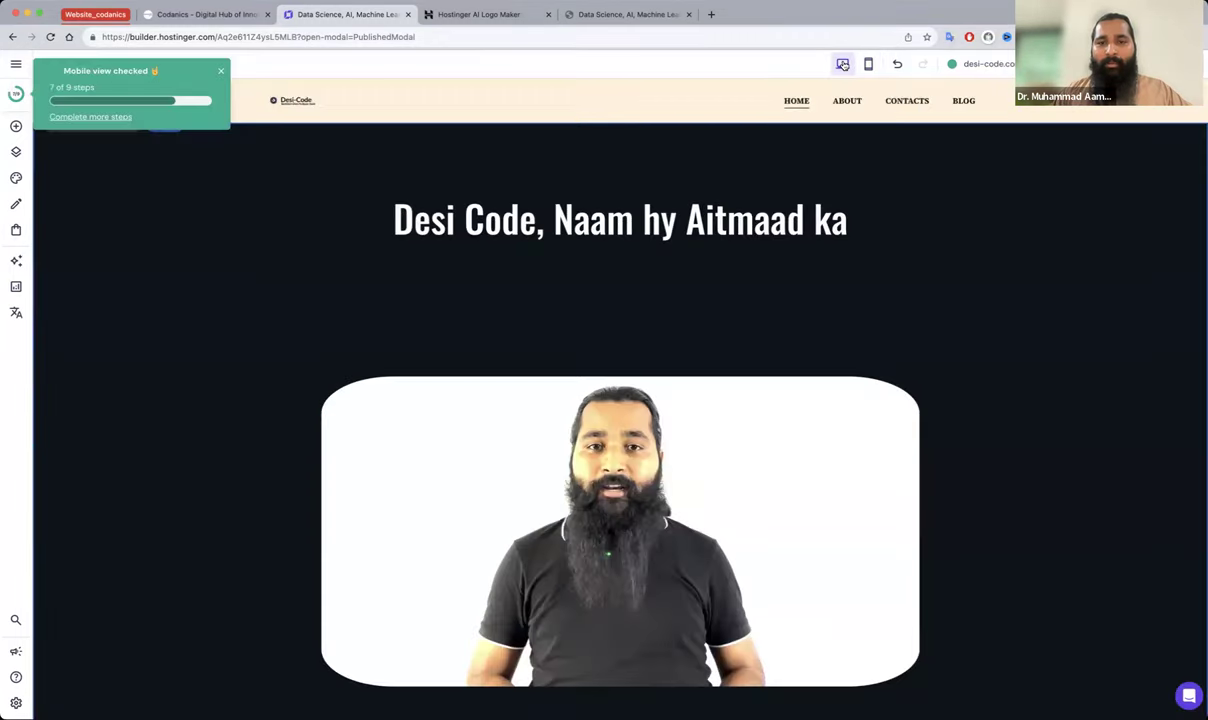
Review homepage SEO settings and the DesiCode website title, then start the Blog page's SEO setup
{"action": "left_click", "coordinate": [15, 92]}
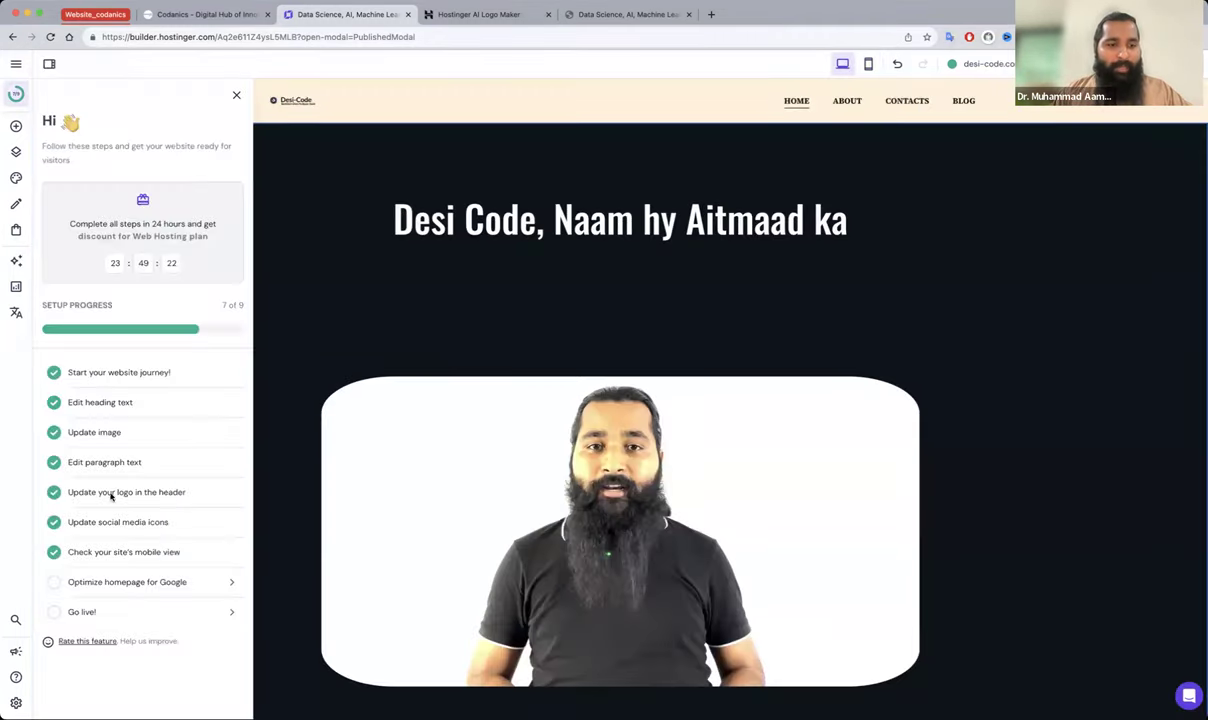
{"action": "left_click", "coordinate": [110, 583]}
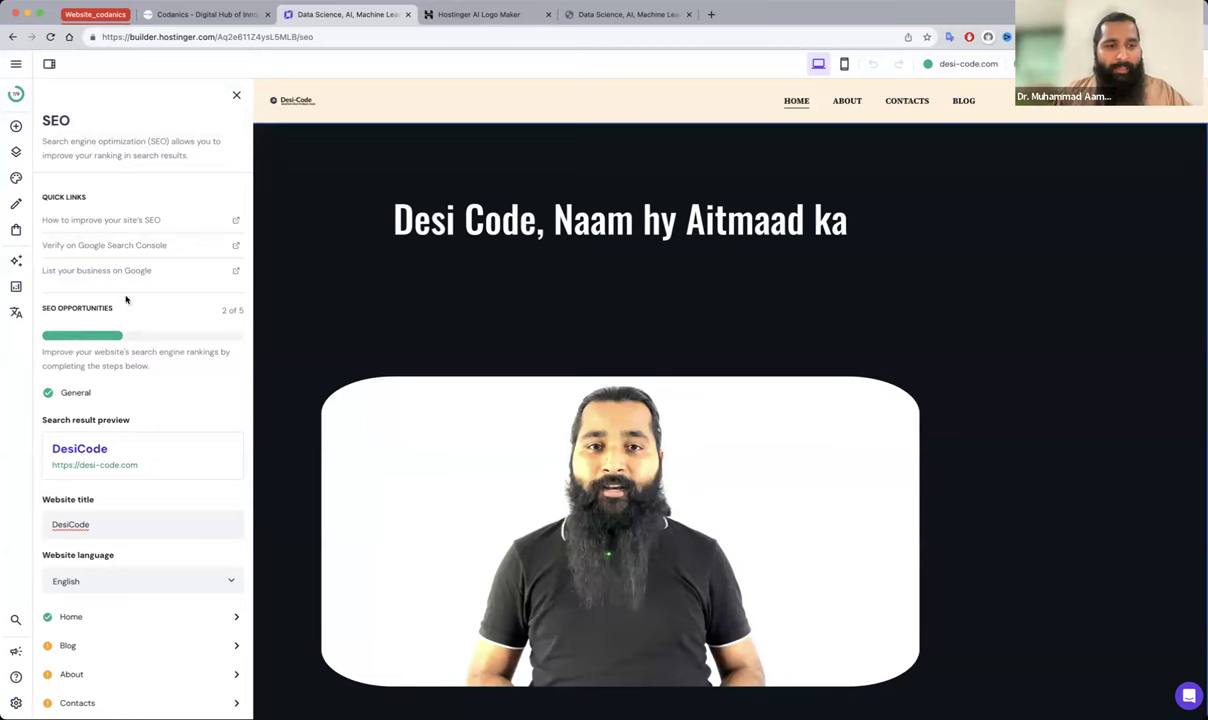
{"action": "scroll", "coordinate": [126, 299], "scroll_direction": "down", "scroll_amount": 2}
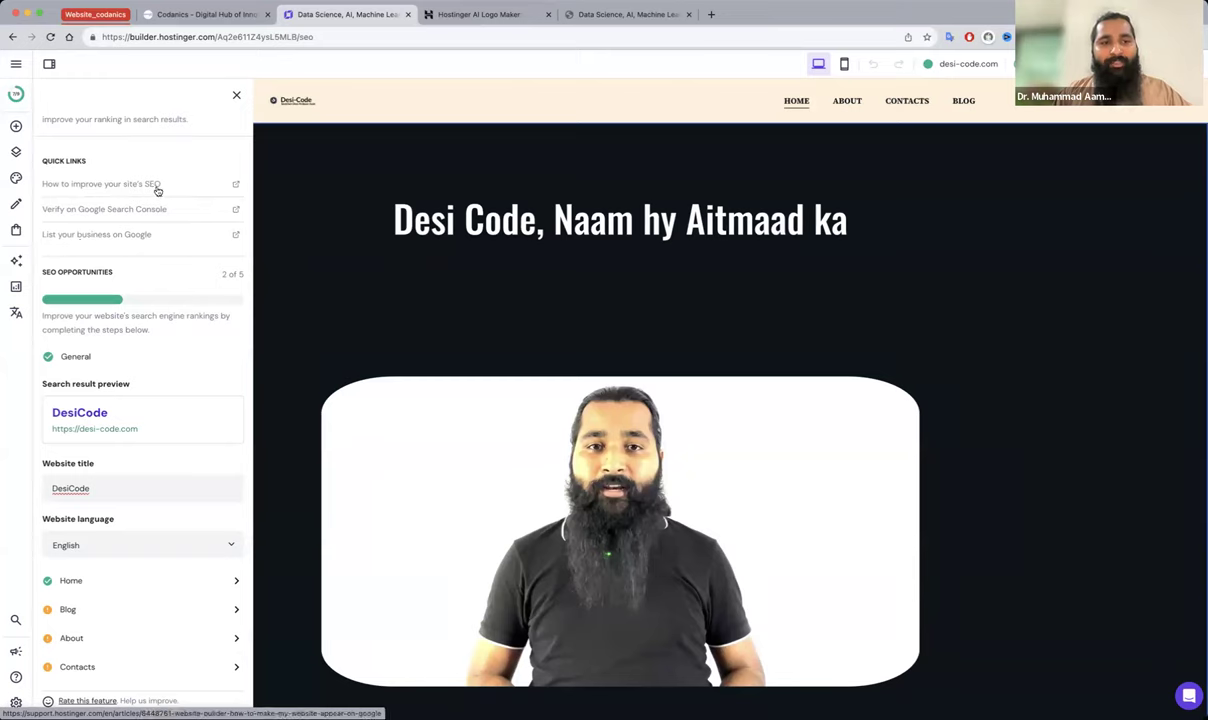
{"action": "left_click", "coordinate": [236, 184]}
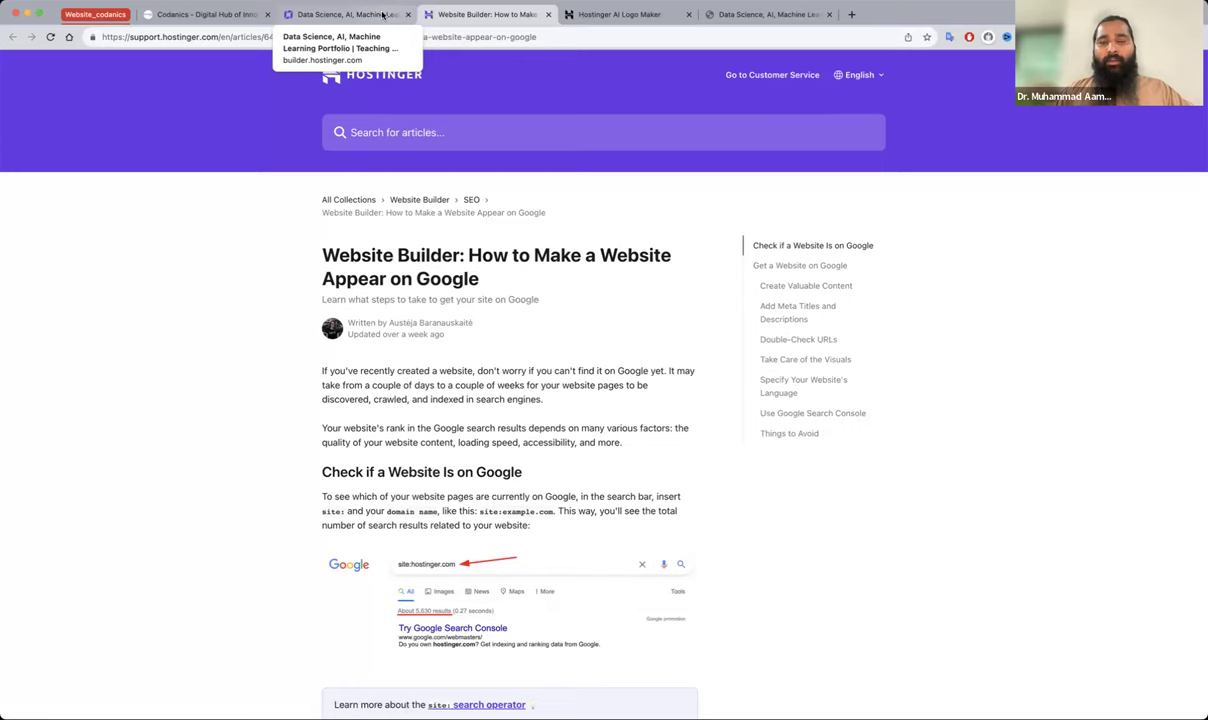
{"action": "left_click", "coordinate": [383, 15]}
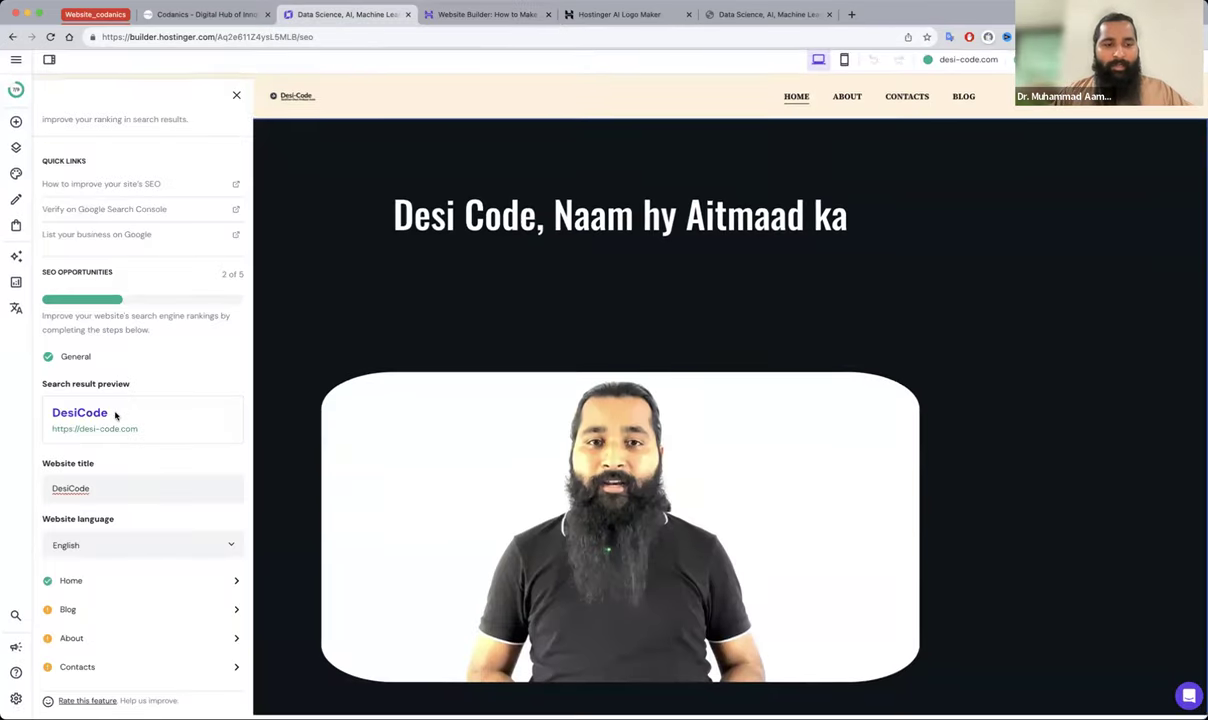
{"action": "left_click", "coordinate": [123, 487]}
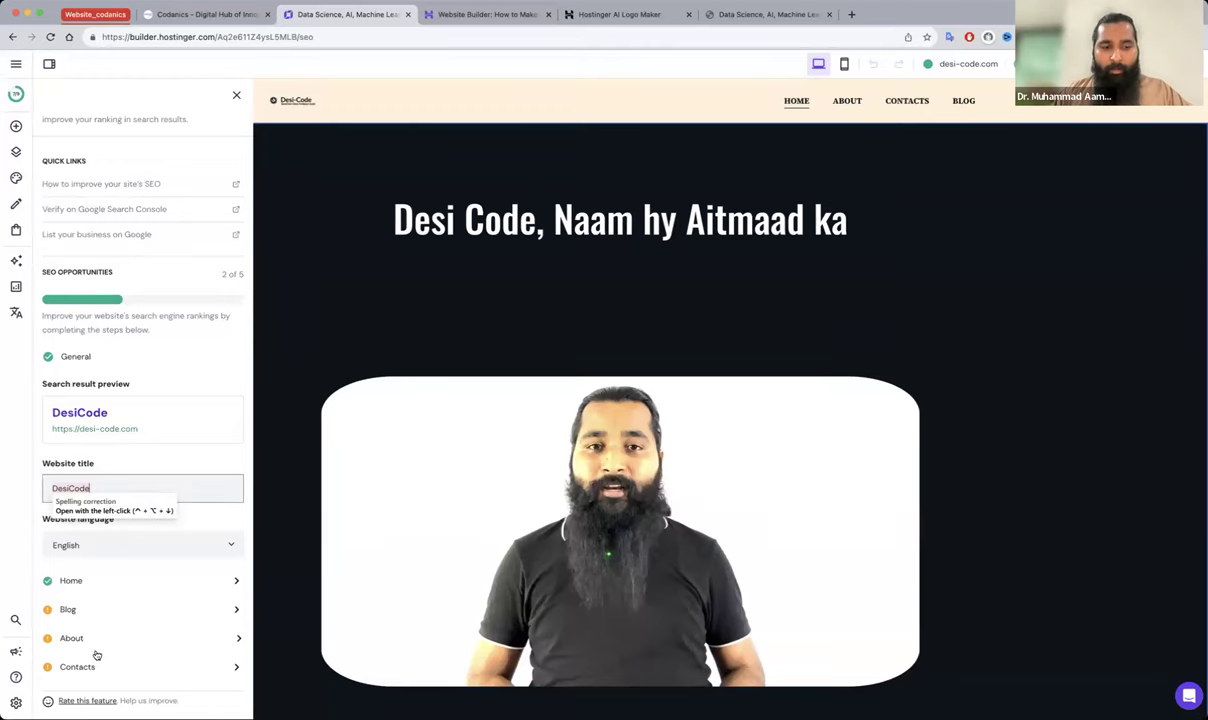
{"action": "left_click", "coordinate": [115, 616]}
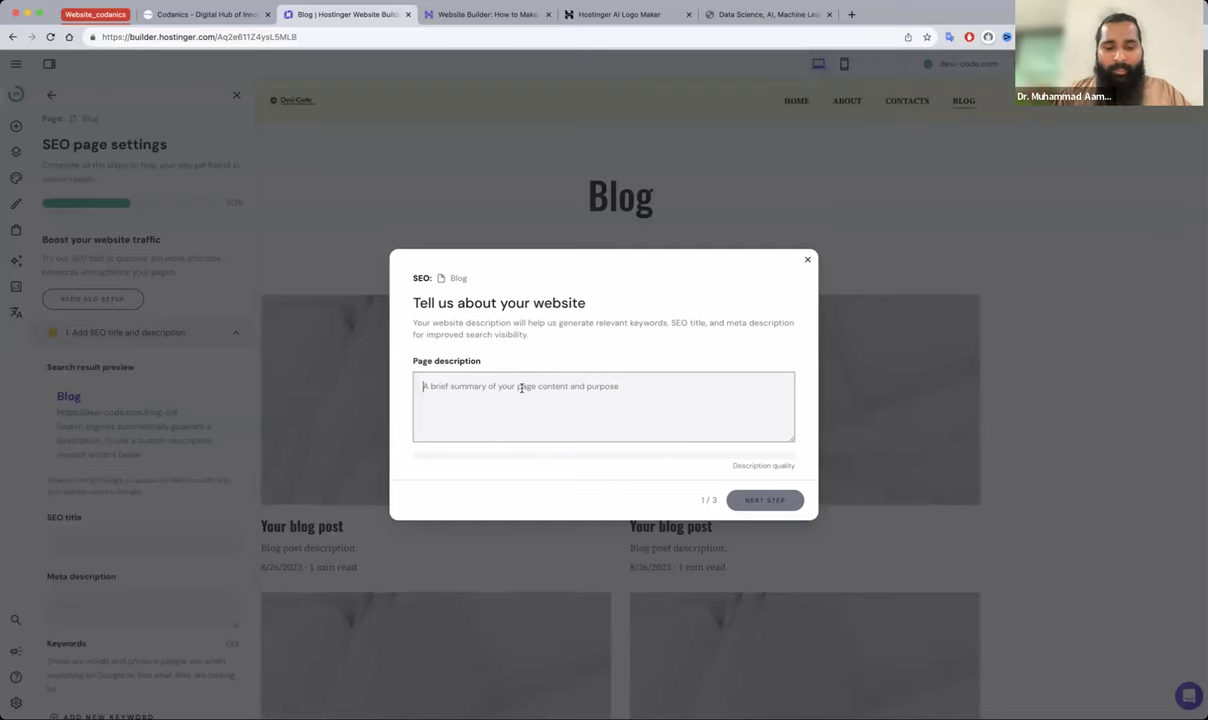
Paste the live site's intro paragraph as the Blog page description and advance to keywords
{"action": "type", "text": "d"}
{"action": "key", "text": "BackSpace"}
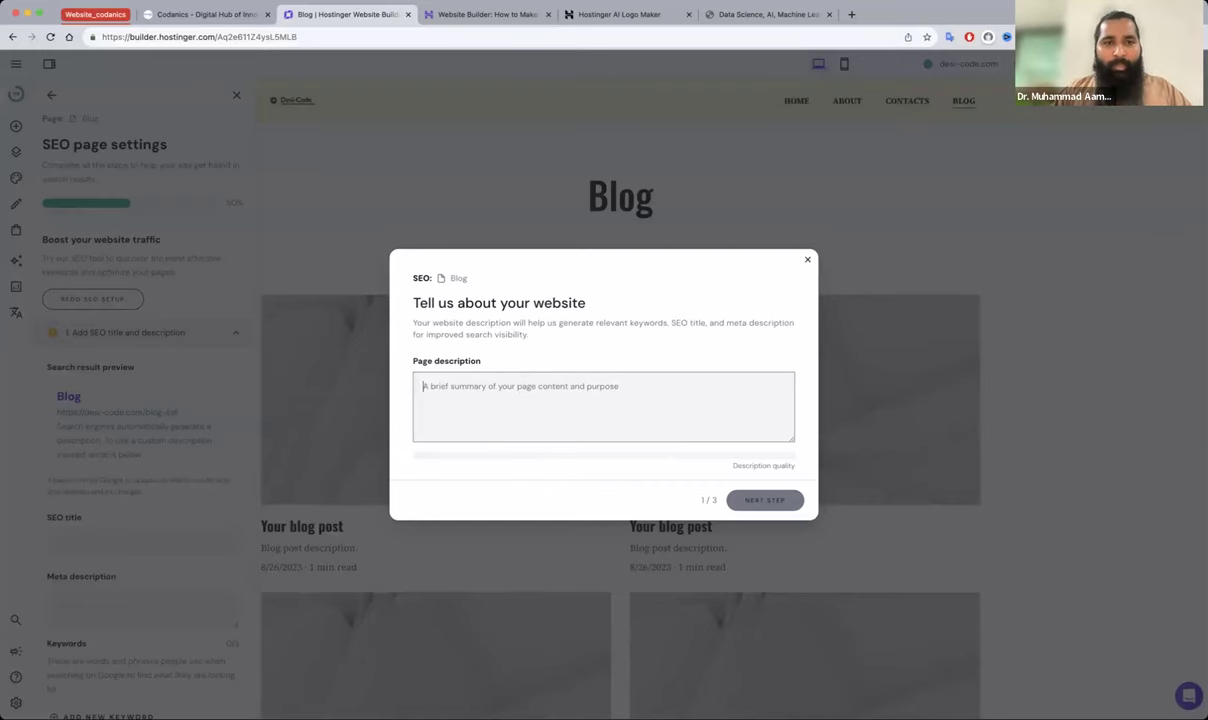
{"action": "left_click", "coordinate": [477, 16]}
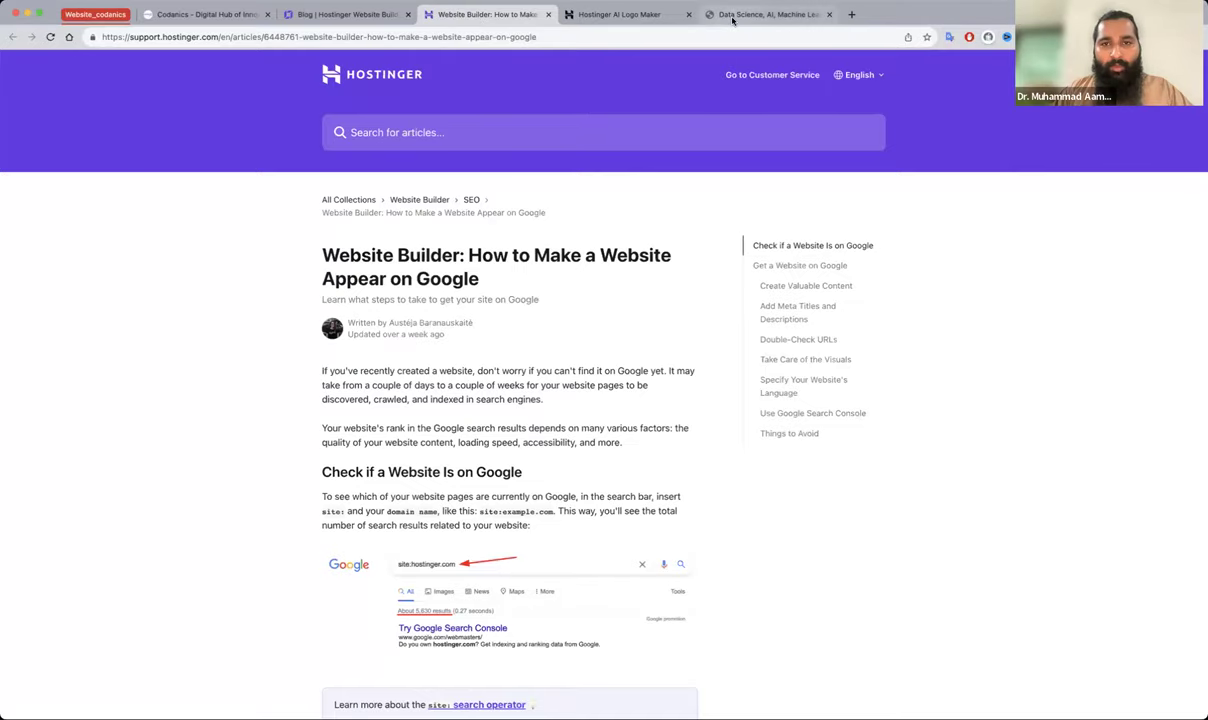
{"action": "left_click", "coordinate": [720, 14]}
{"action": "scroll", "coordinate": [517, 286], "scroll_direction": "down", "scroll_amount": 8}
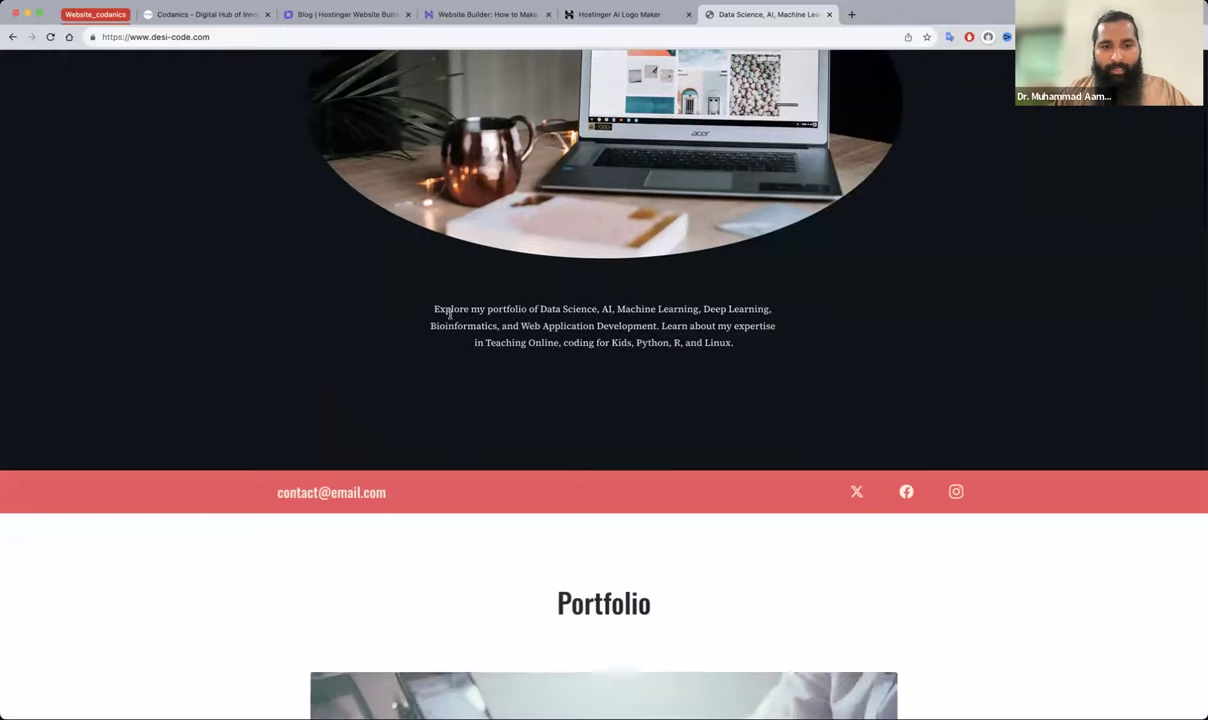
{"action": "left_click_drag", "start_coordinate": [432, 309], "coordinate": [747, 357]}
{"action": "key", "text": "ctrl+c"}
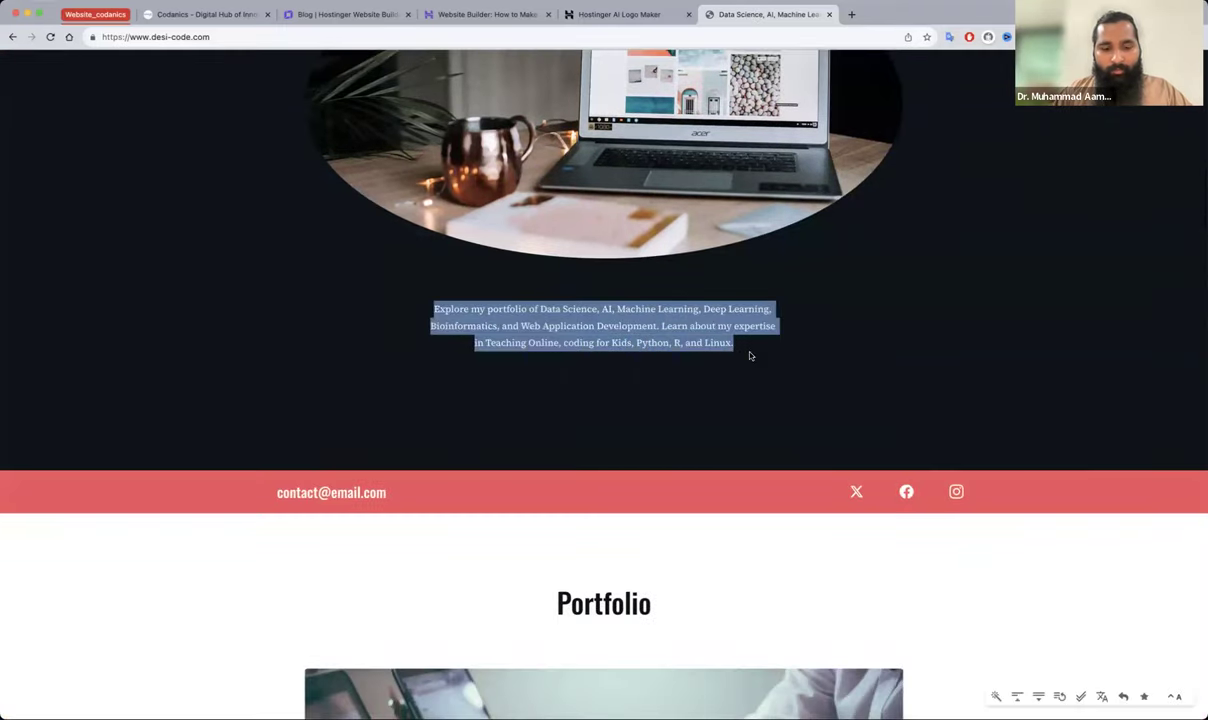
{"action": "left_click", "coordinate": [340, 14]}
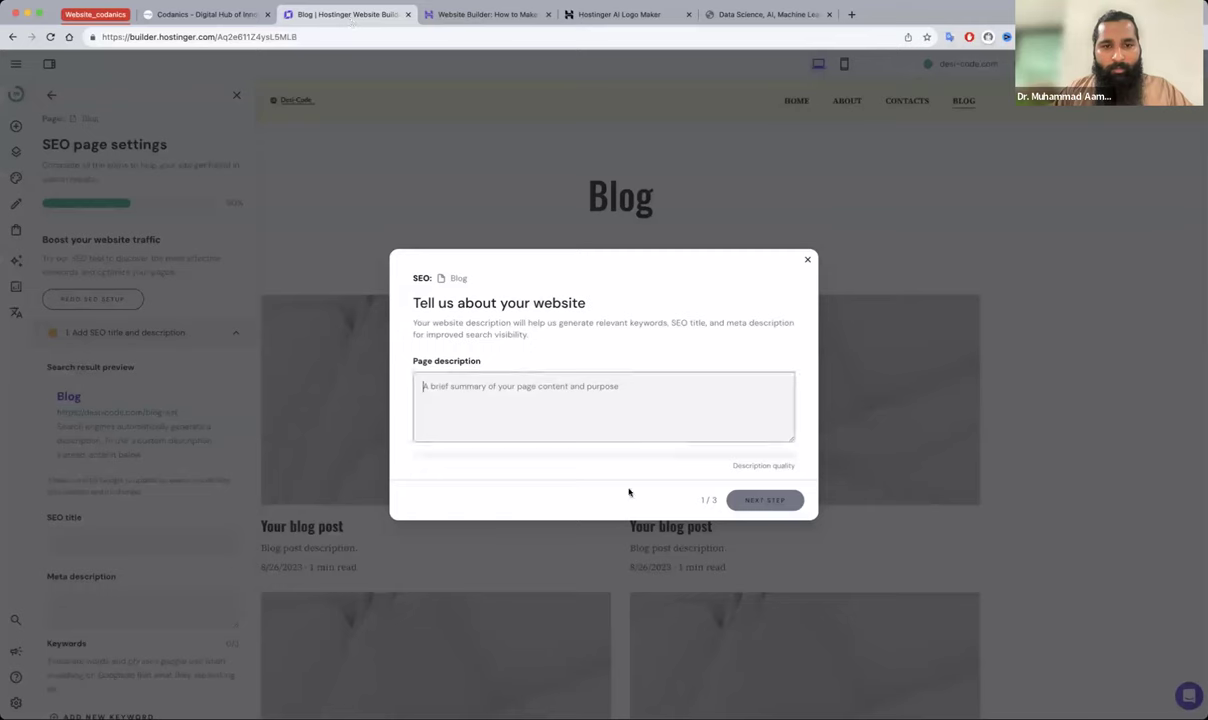
{"action": "left_click", "coordinate": [558, 402]}
{"action": "key", "text": "ctrl+v"}
{"action": "left_click", "coordinate": [764, 500]}
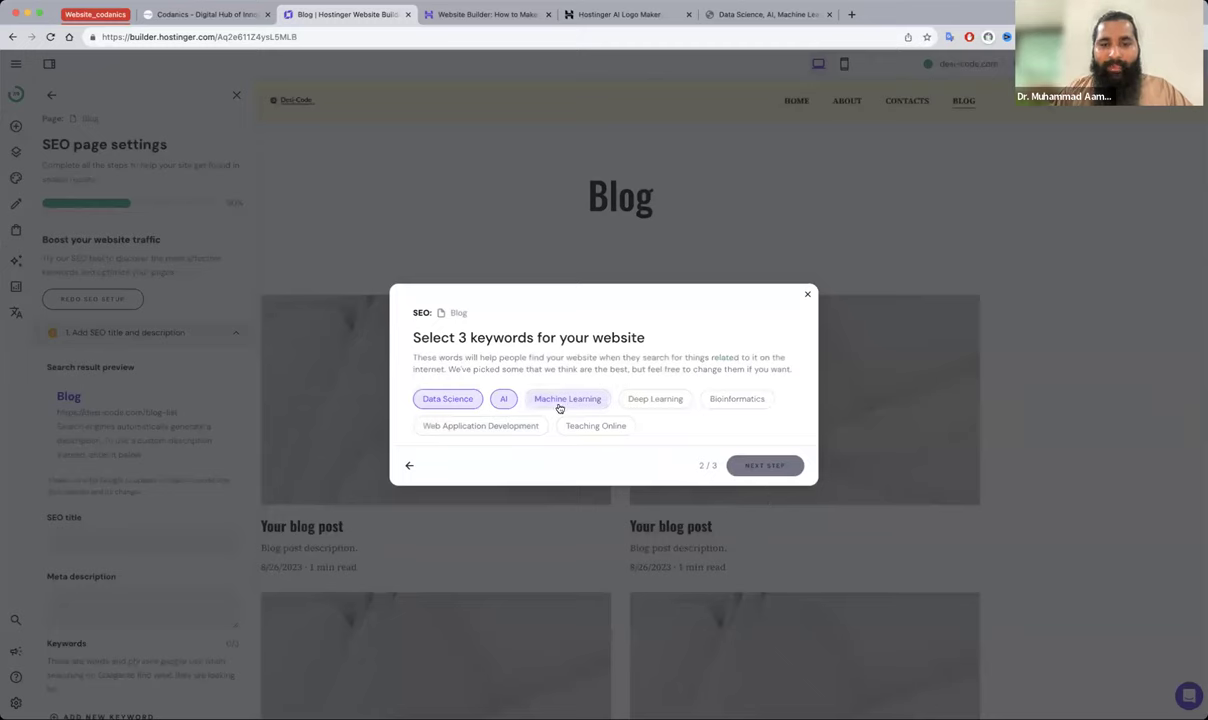
Set the Blog keywords to Data Science, AI and Teaching Online and generate the SEO preview
{"action": "left_click", "coordinate": [580, 425]}
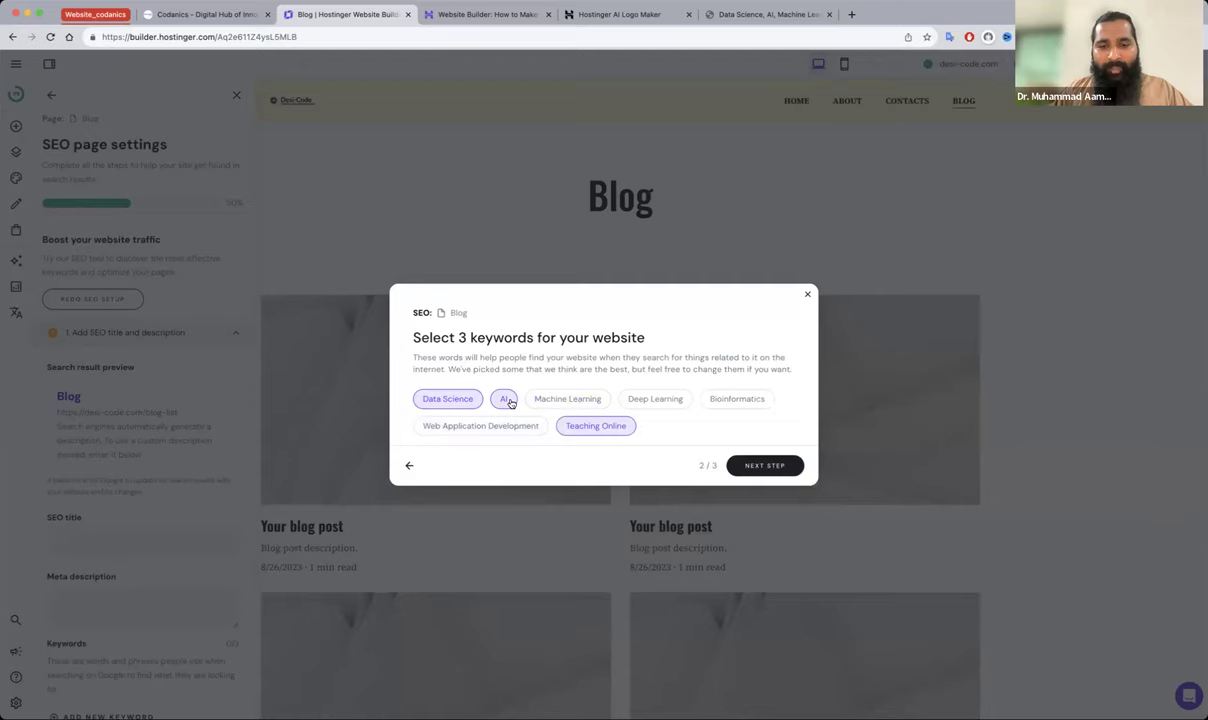
{"action": "left_click", "coordinate": [503, 399]}
{"action": "left_click", "coordinate": [503, 399]}
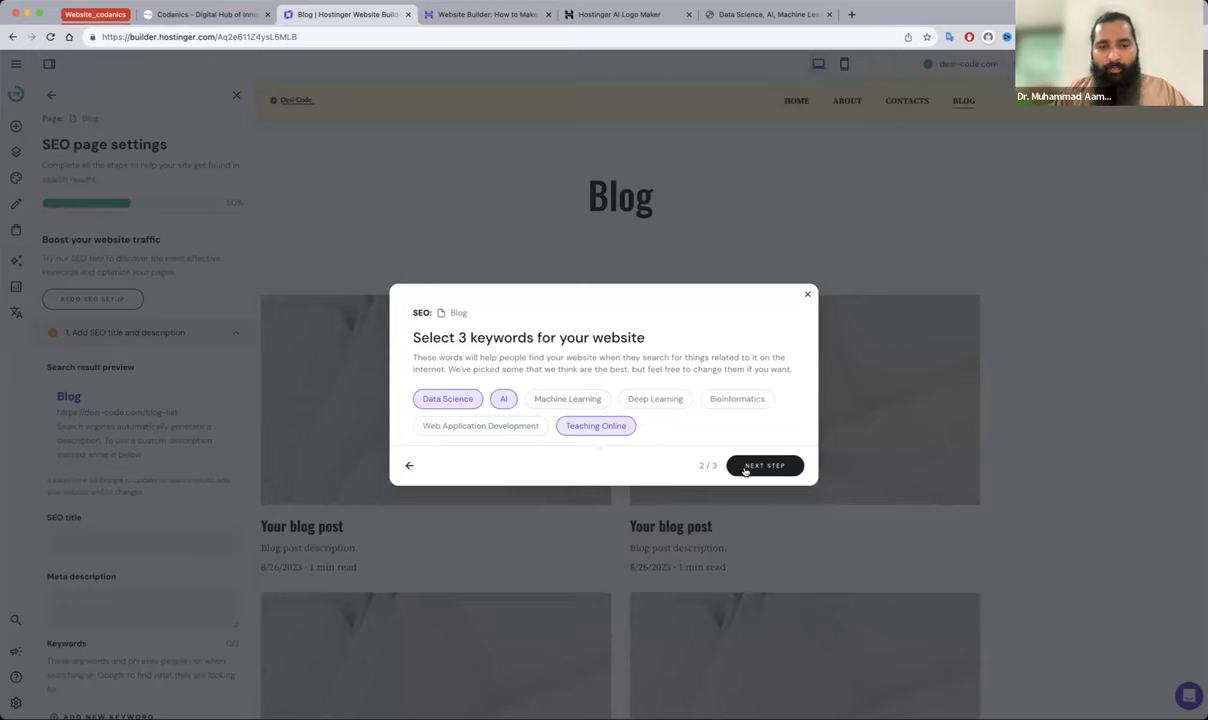
{"action": "left_click", "coordinate": [745, 468]}
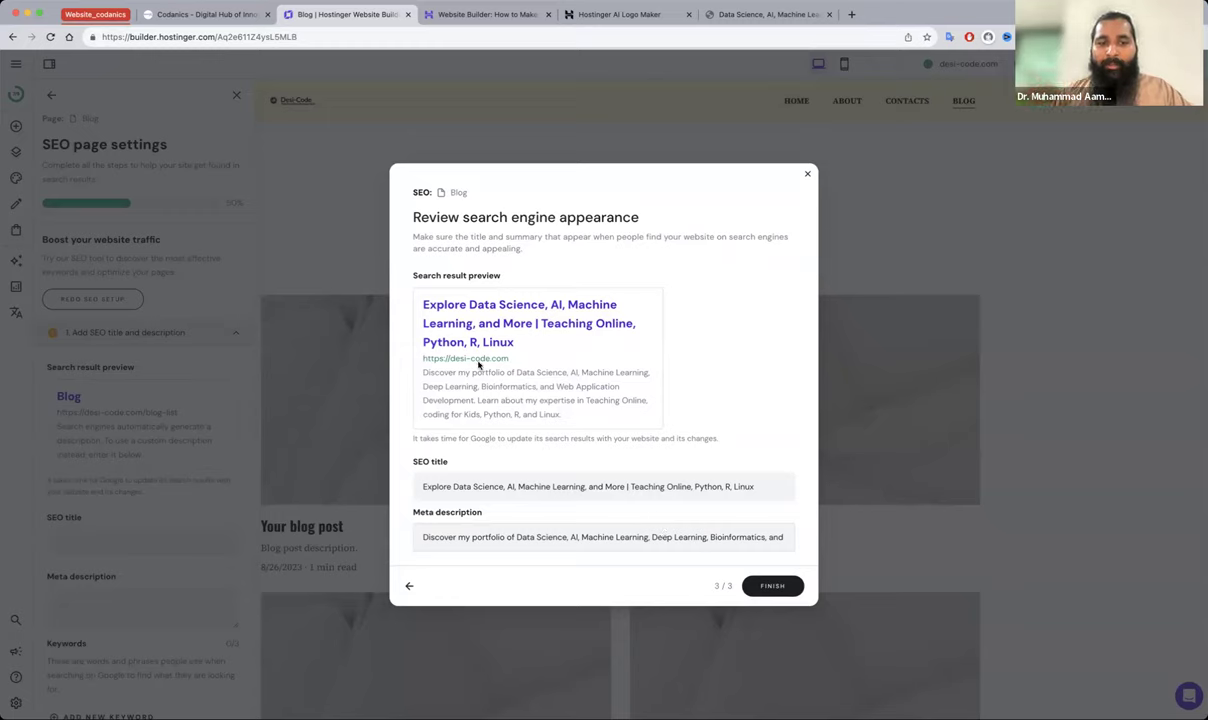
Review the generated Blog page SEO title and description, then save them
{"action": "left_click_drag", "start_coordinate": [426, 305], "coordinate": [544, 345]}
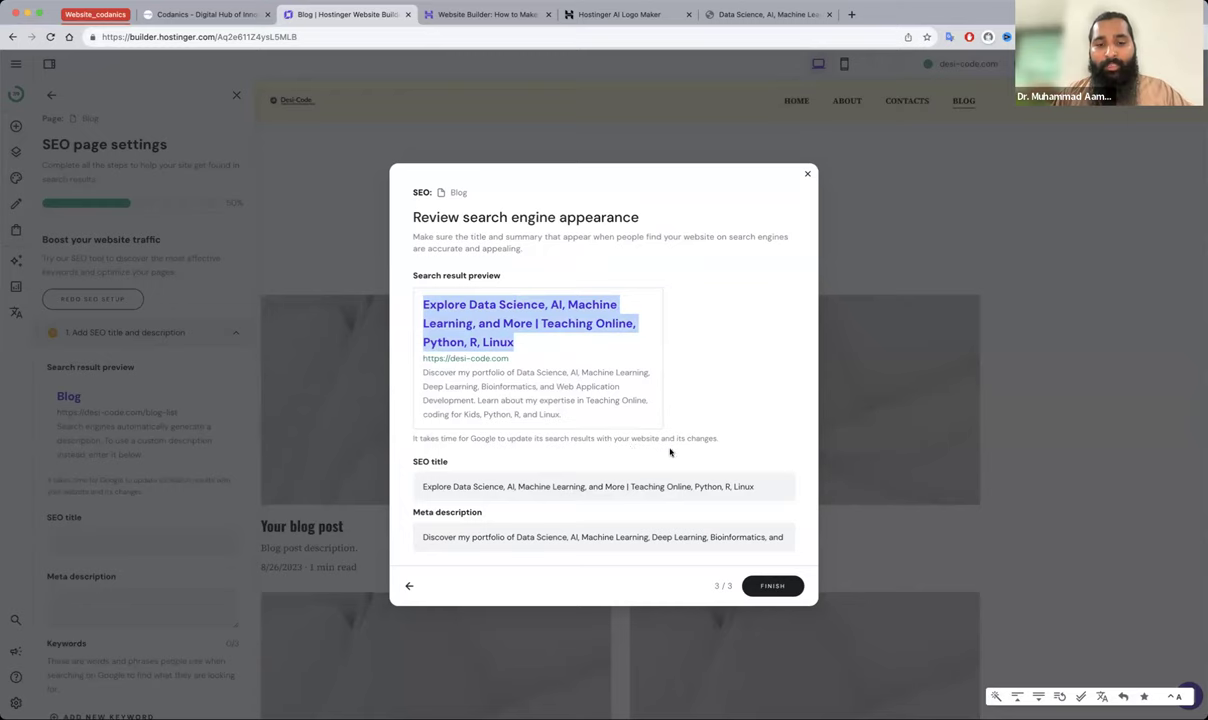
{"action": "left_click", "coordinate": [703, 449]}
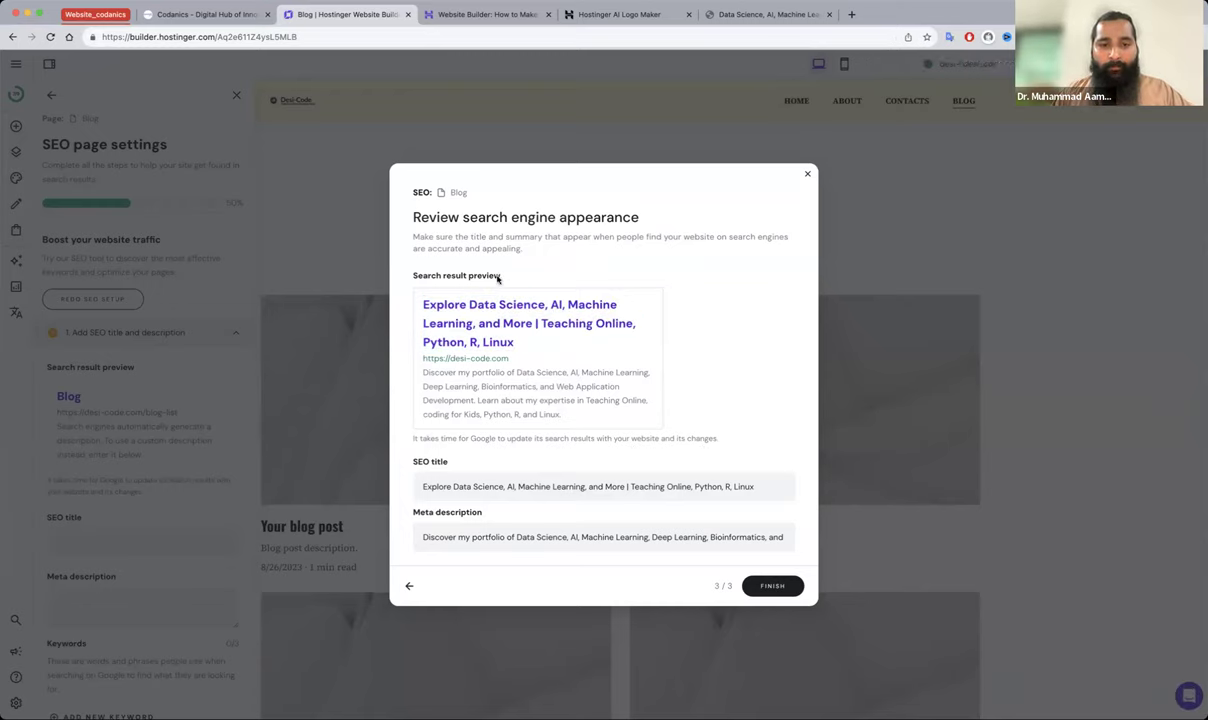
{"action": "triple_click", "coordinate": [479, 489]}
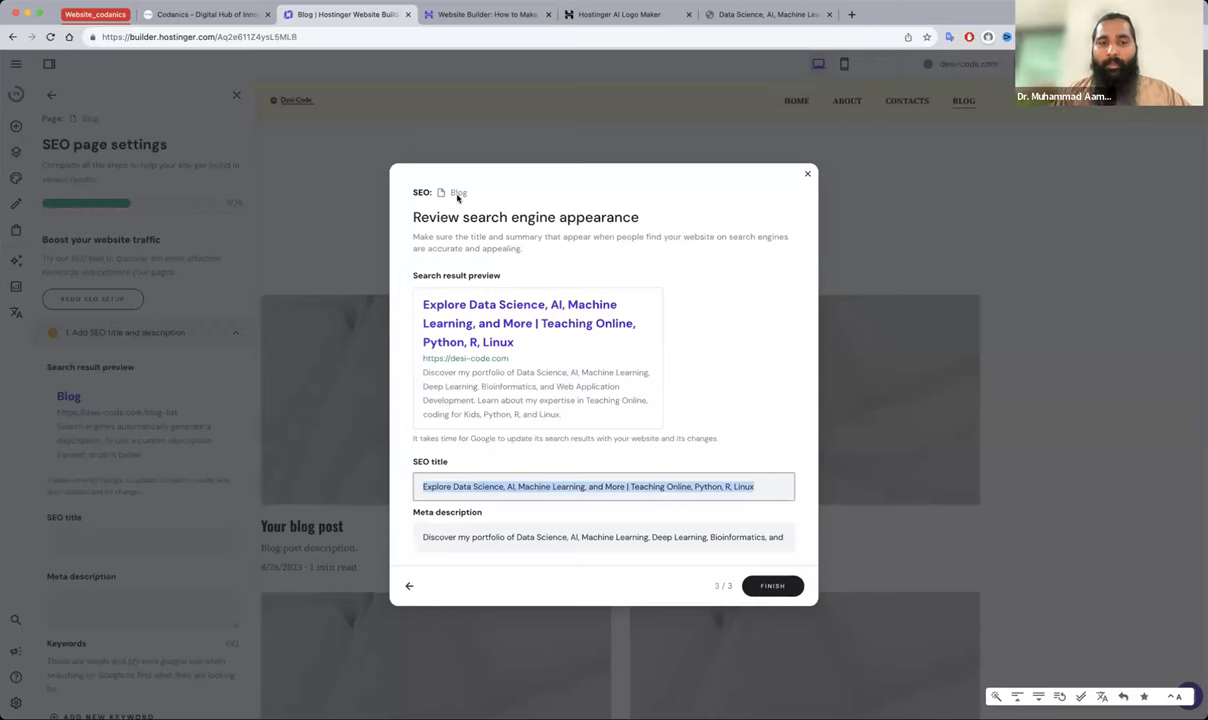
{"action": "left_click", "coordinate": [774, 586]}
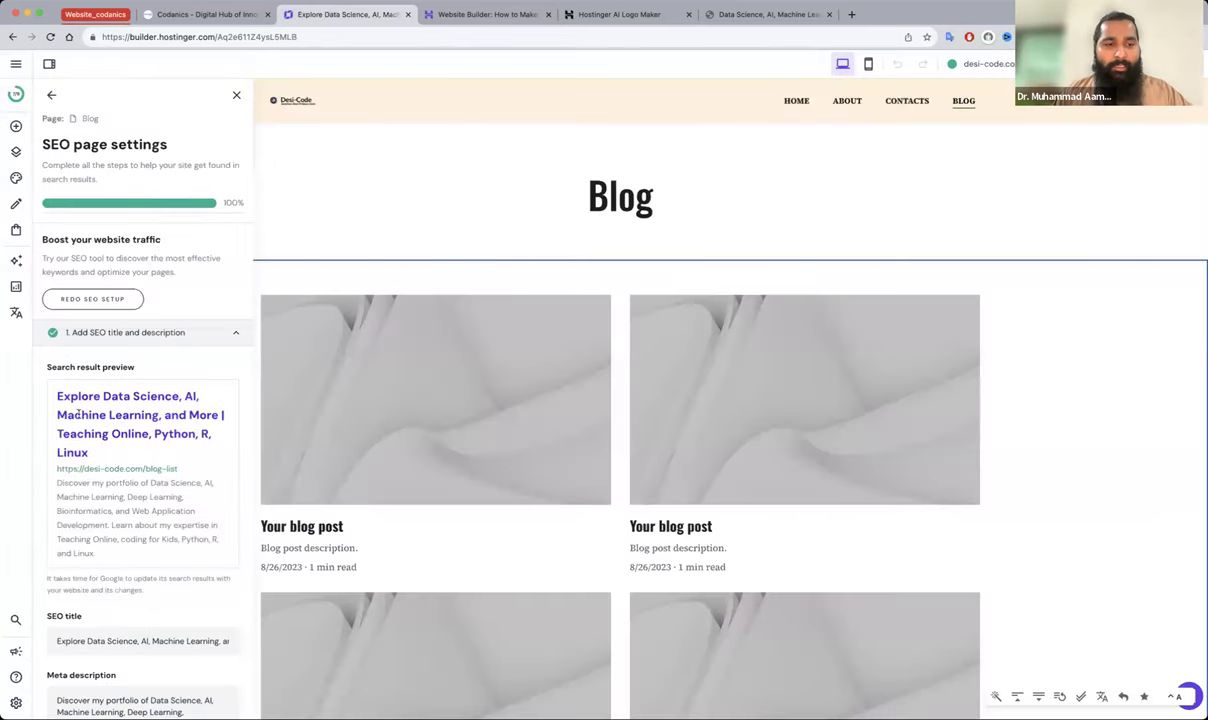
Check the saved Blog search preview and return to the site-wide SEO overview
{"action": "left_click_drag", "start_coordinate": [58, 396], "coordinate": [100, 457]}
{"action": "key", "text": "ctrl+c"}
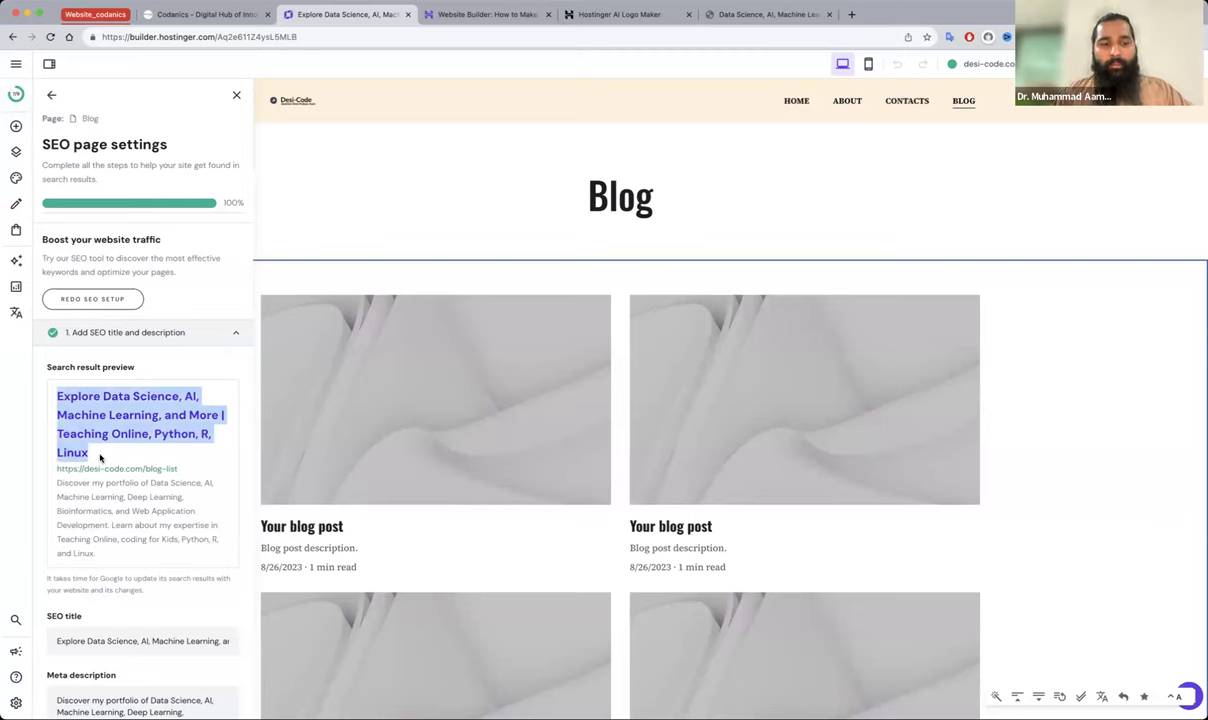
{"action": "scroll", "coordinate": [100, 457], "scroll_direction": "down", "scroll_amount": 1}
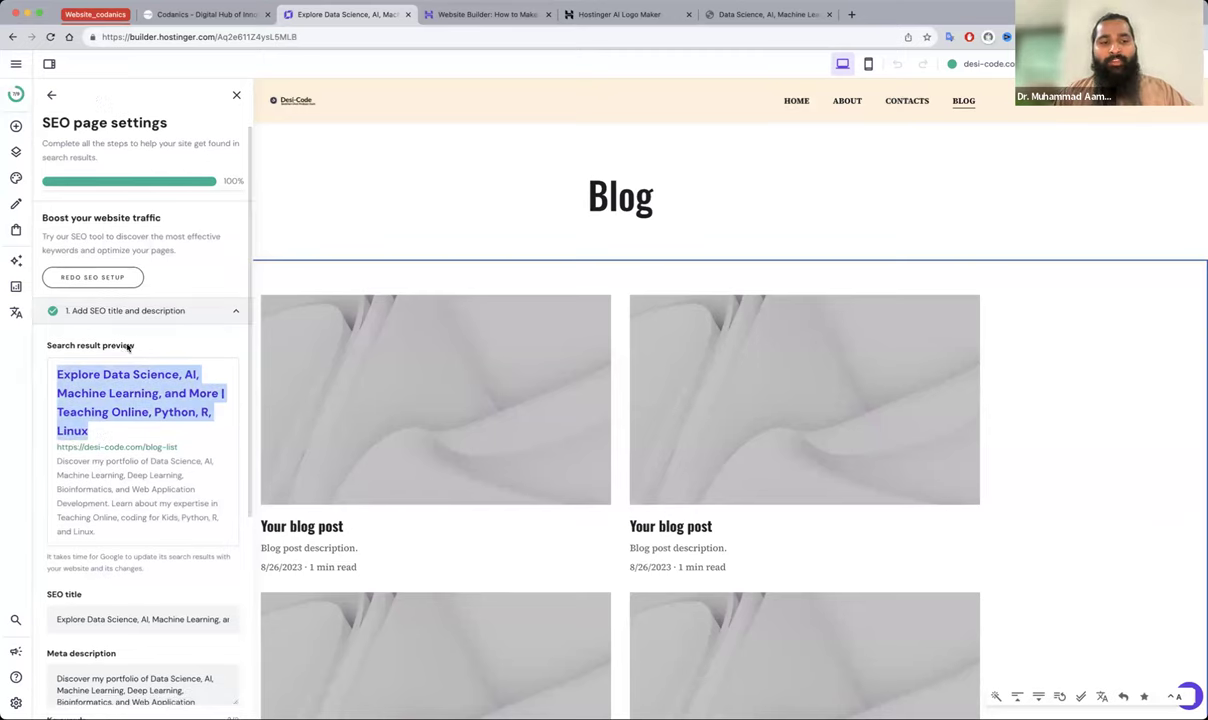
{"action": "scroll", "coordinate": [458, 434], "scroll_direction": "down", "scroll_amount": 4}
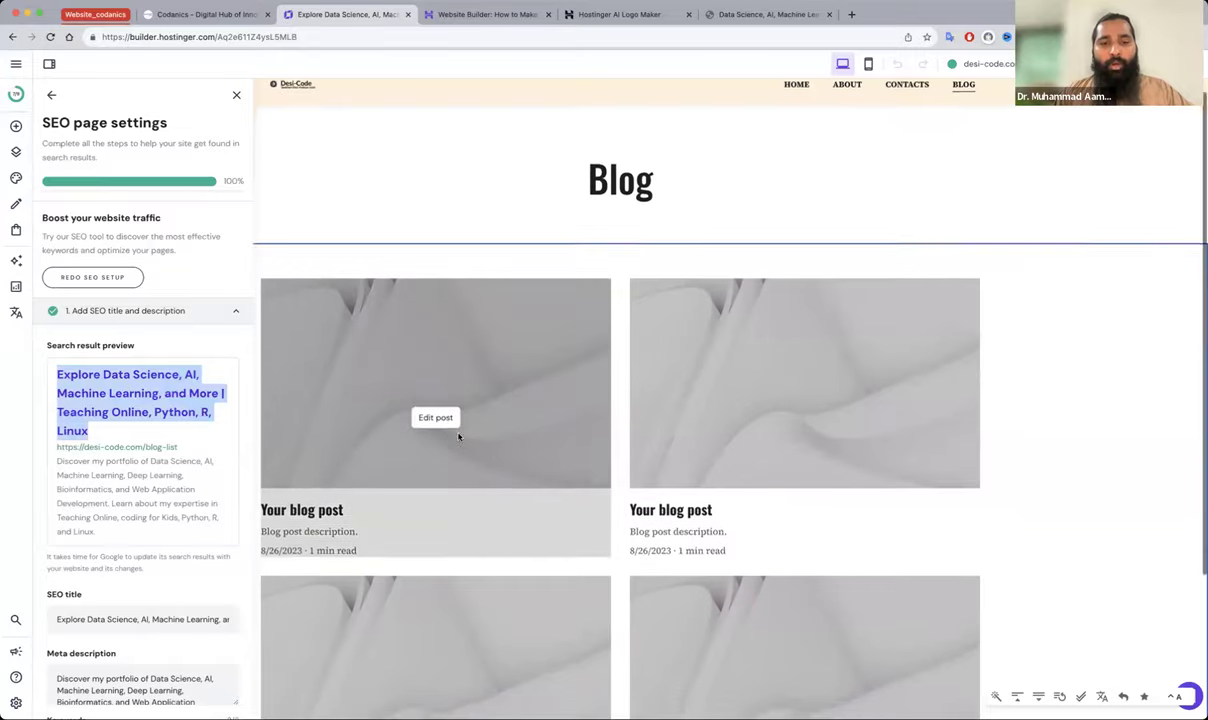
{"action": "scroll", "coordinate": [458, 437], "scroll_direction": "up", "scroll_amount": 4}
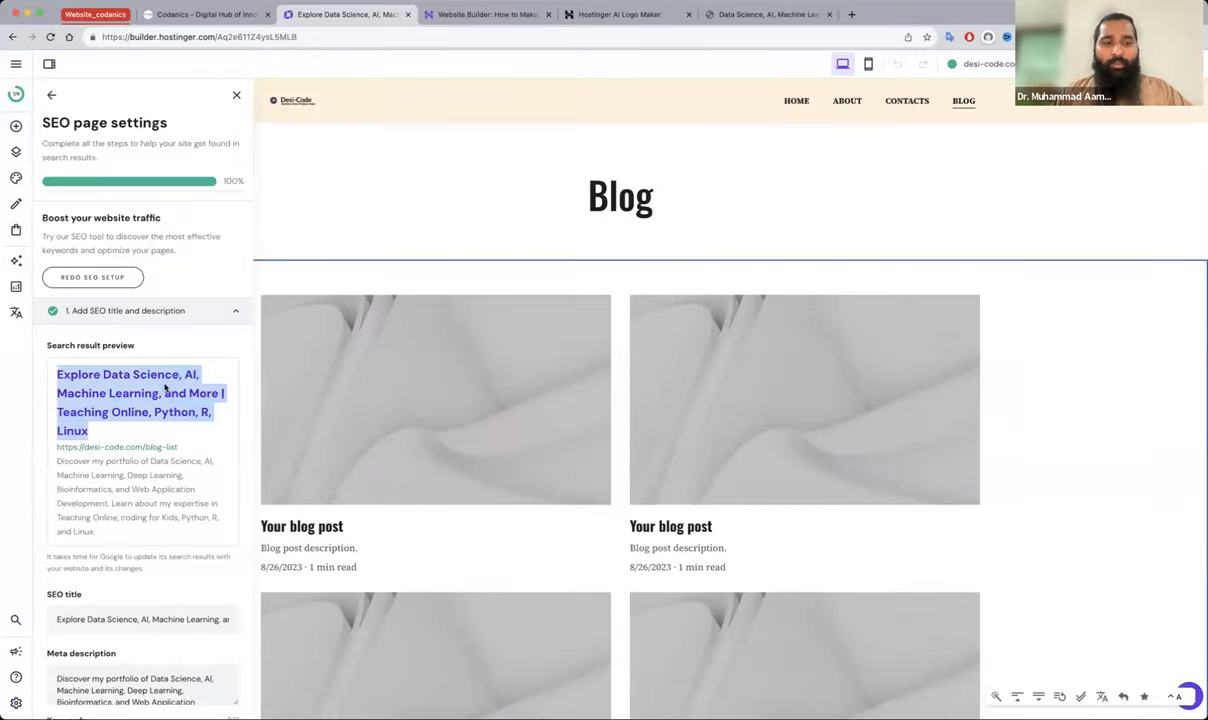
{"action": "scroll", "coordinate": [165, 388], "scroll_direction": "down", "scroll_amount": 5}
{"action": "scroll", "coordinate": [162, 381], "scroll_direction": "down", "scroll_amount": 2}
{"action": "scroll", "coordinate": [162, 382], "scroll_direction": "up", "scroll_amount": 2}
{"action": "left_click", "coordinate": [51, 95]}
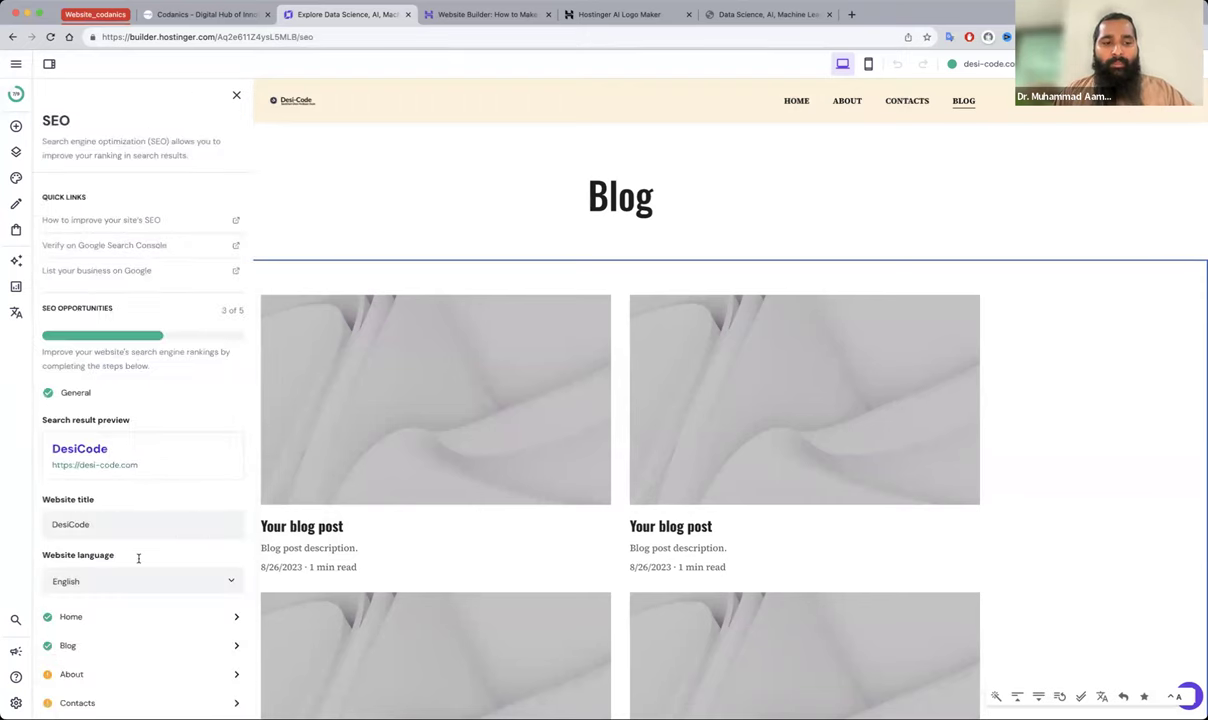
{"action": "scroll", "coordinate": [137, 550], "scroll_direction": "down", "scroll_amount": 1}
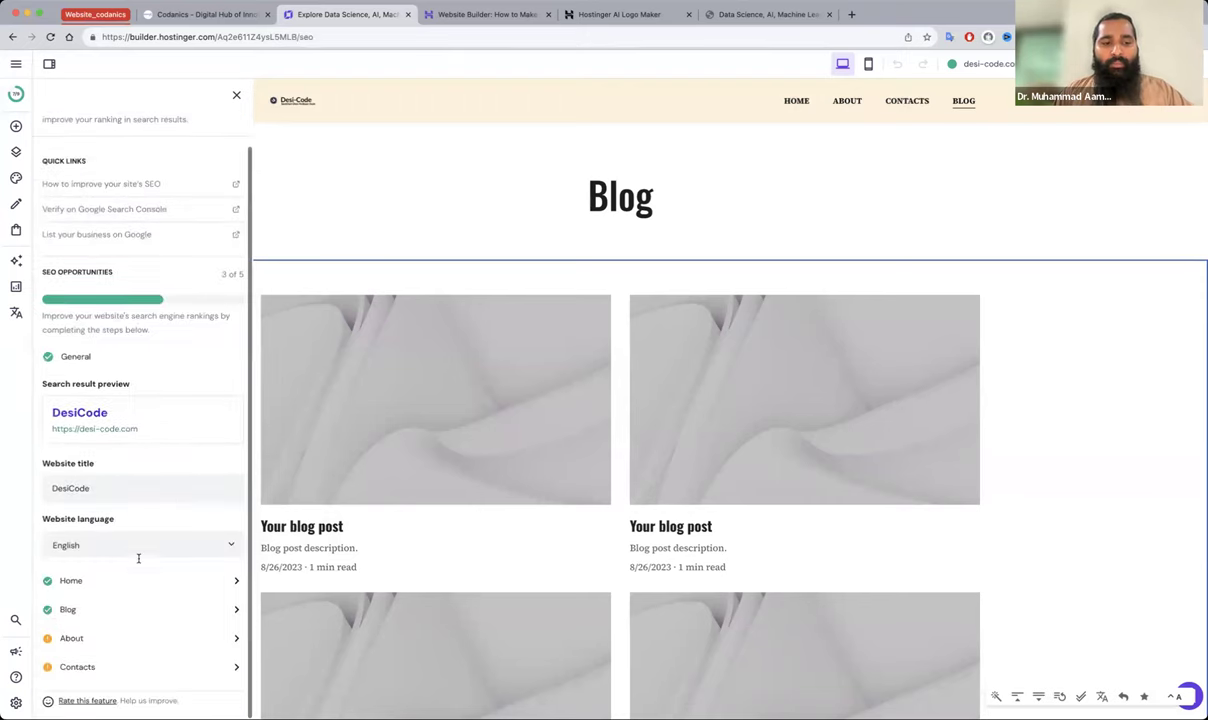
Complete the About page SEO with Teaching Online as its third keyword
{"action": "left_click", "coordinate": [122, 640]}
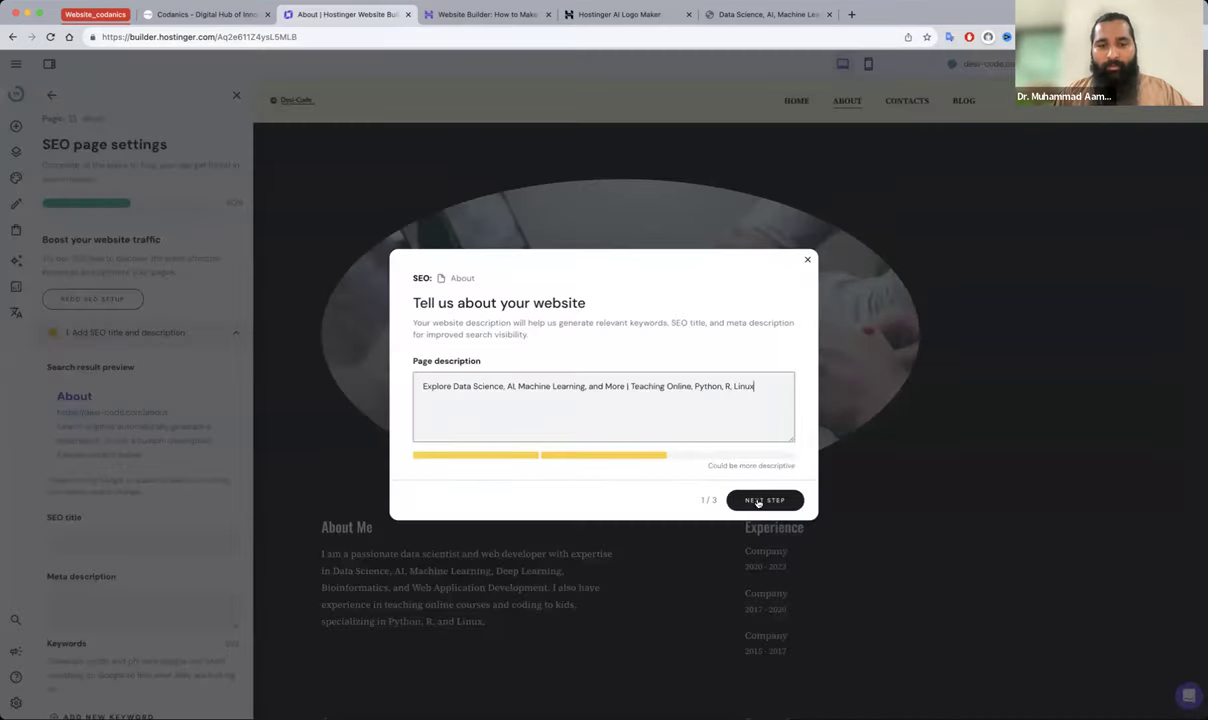
{"action": "left_click", "coordinate": [758, 500]}
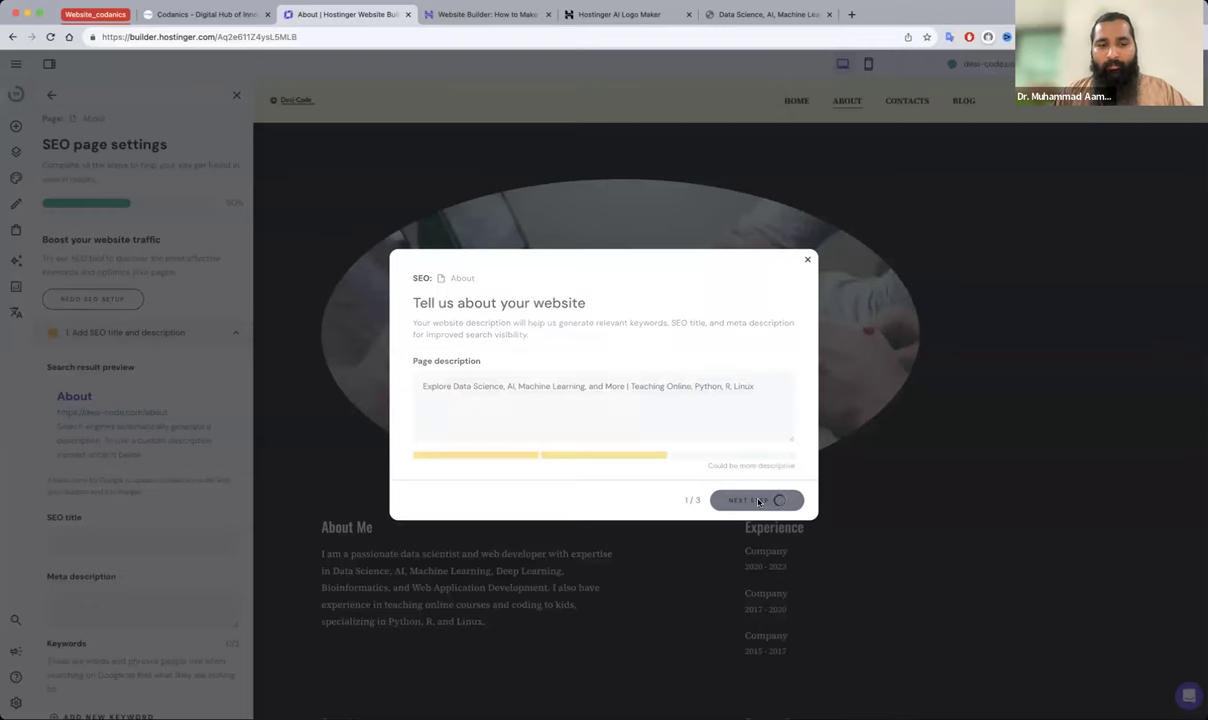
{"action": "left_click", "coordinate": [596, 401]}
{"action": "left_click", "coordinate": [598, 402]}
{"action": "left_click", "coordinate": [690, 400]}
{"action": "left_click", "coordinate": [771, 465]}
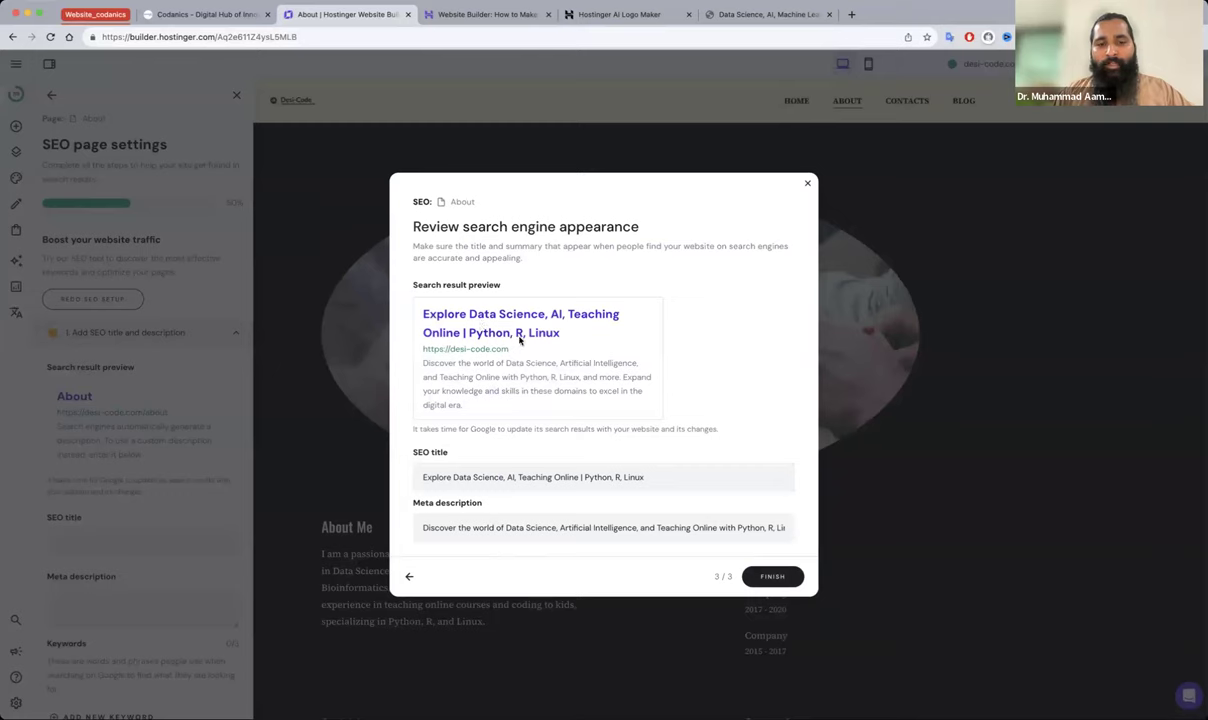
{"action": "left_click", "coordinate": [766, 578]}
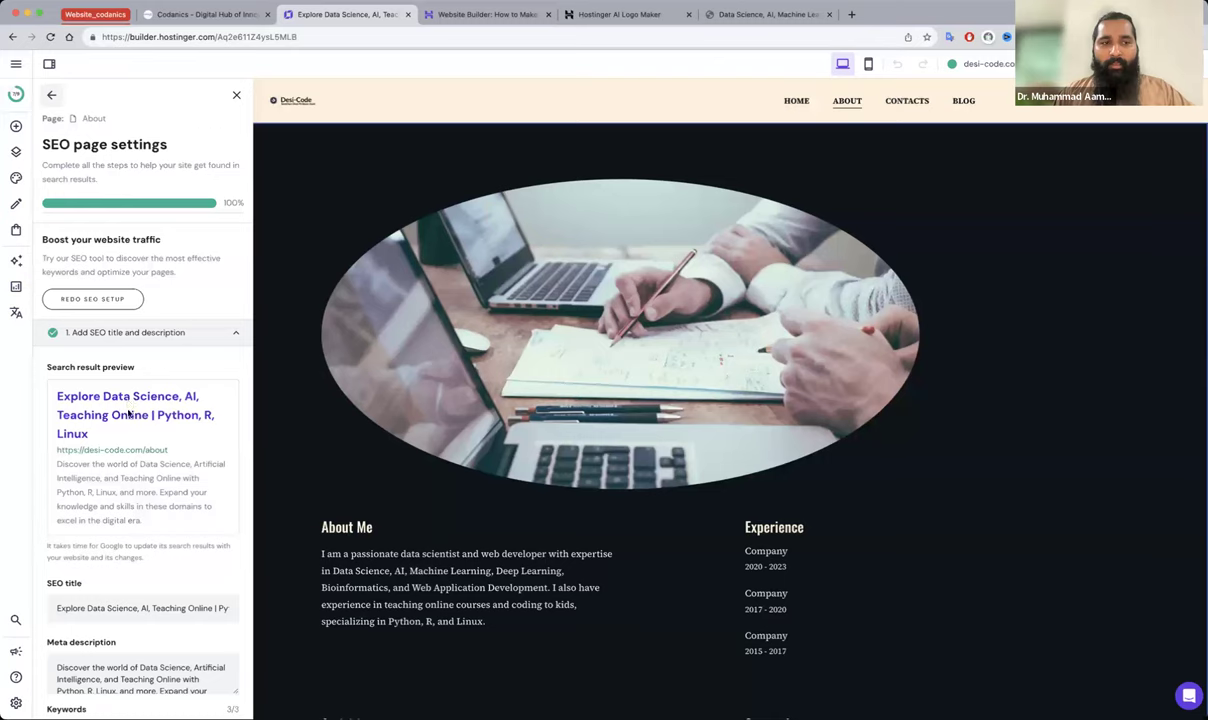
{"action": "scroll", "coordinate": [111, 640], "scroll_direction": "down", "scroll_amount": 1}
Complete the Contacts page SEO with a pasted description and the Teaching Online keyword
{"action": "left_click", "coordinate": [110, 668]}
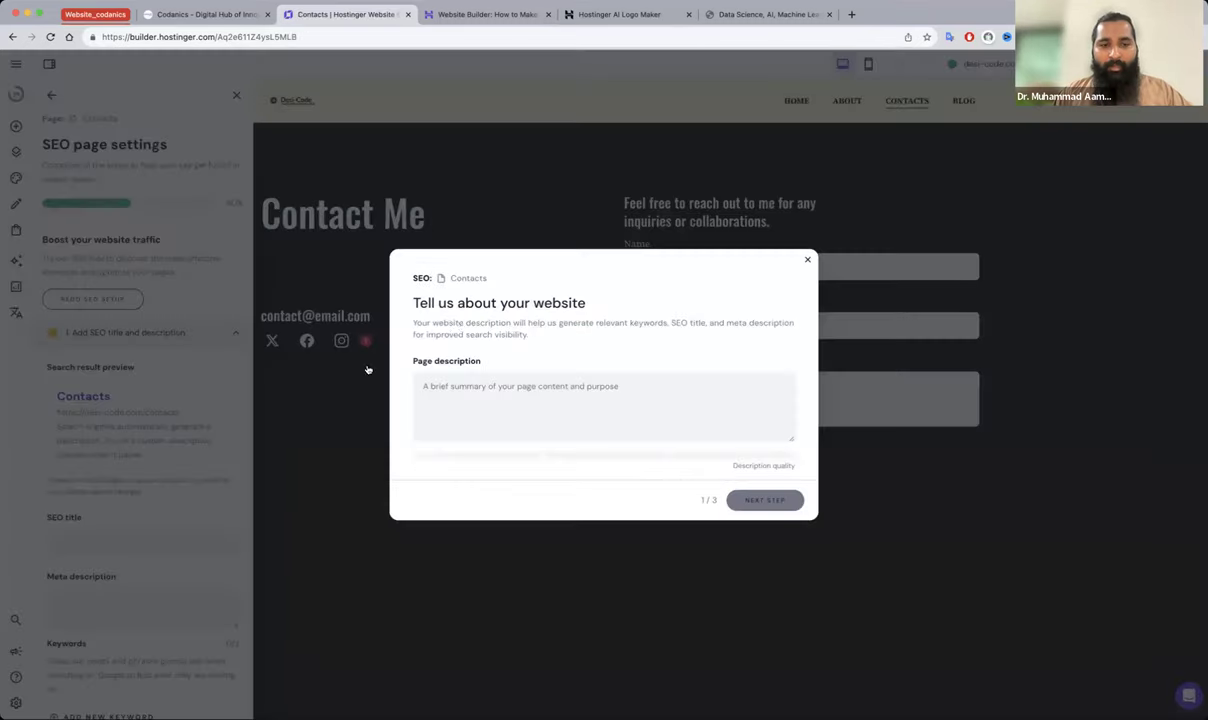
{"action": "left_click", "coordinate": [502, 402]}
{"action": "key", "text": "ctrl+v"}
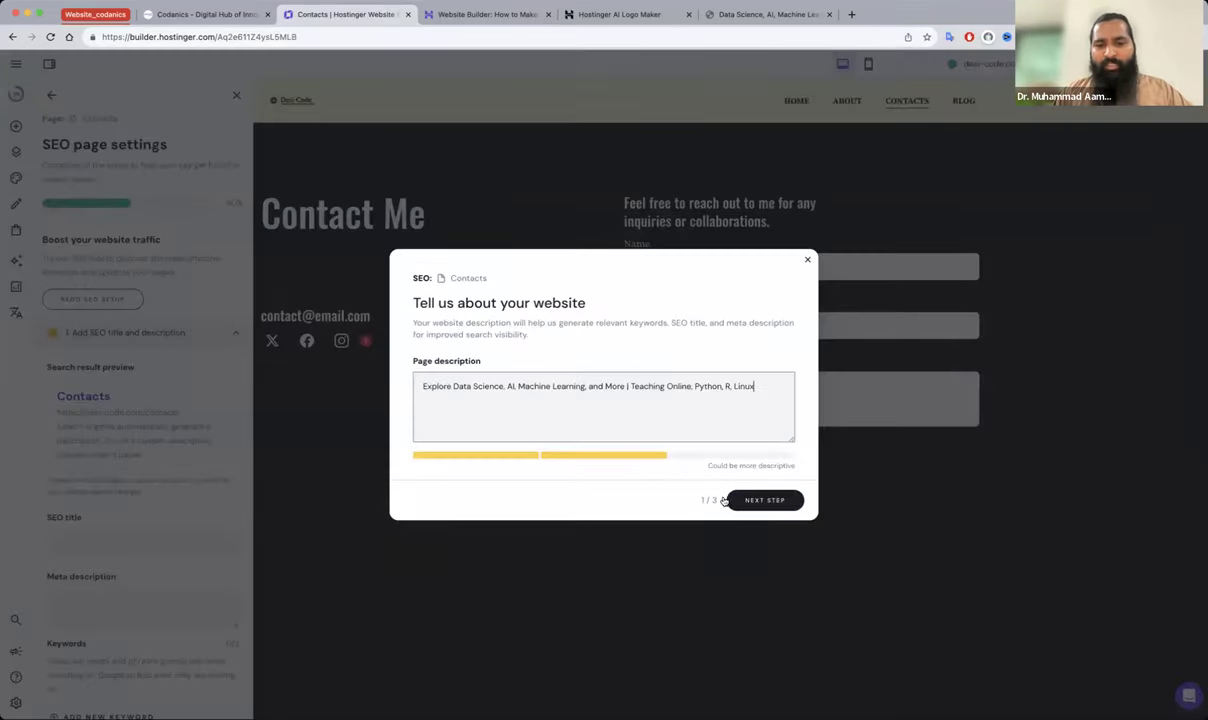
{"action": "left_click", "coordinate": [772, 501]}
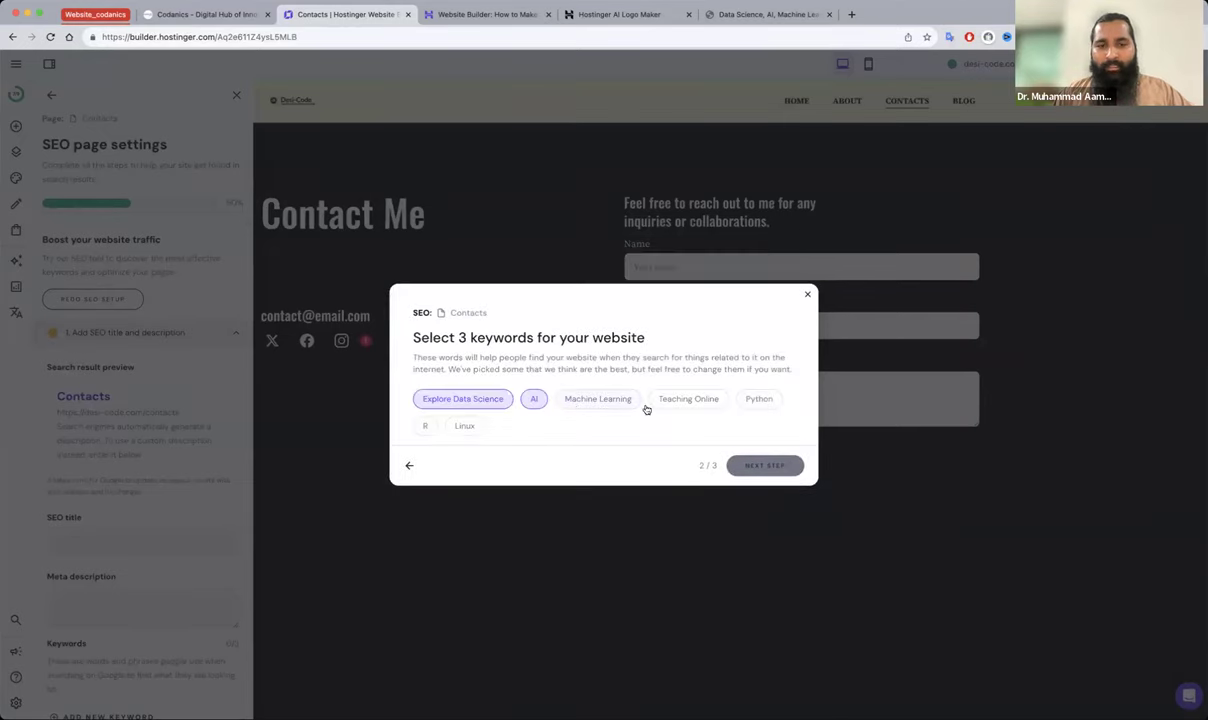
{"action": "left_click", "coordinate": [688, 399]}
{"action": "left_click", "coordinate": [762, 468]}
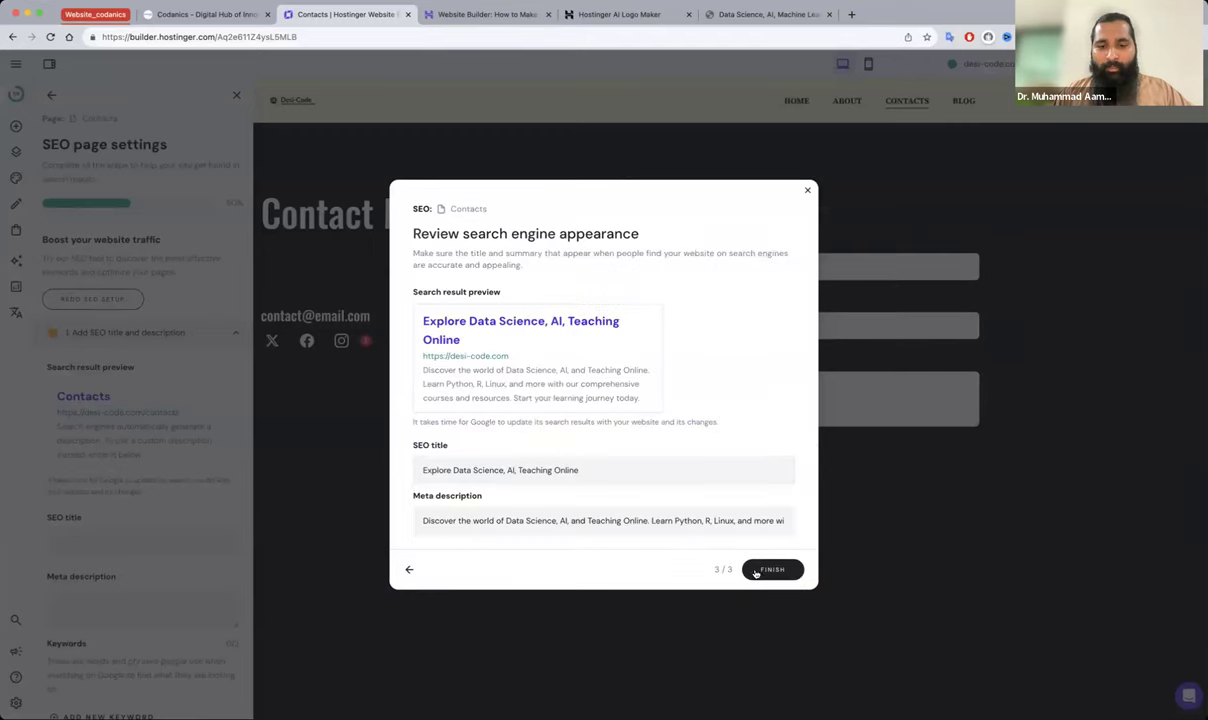
{"action": "left_click", "coordinate": [770, 569]}
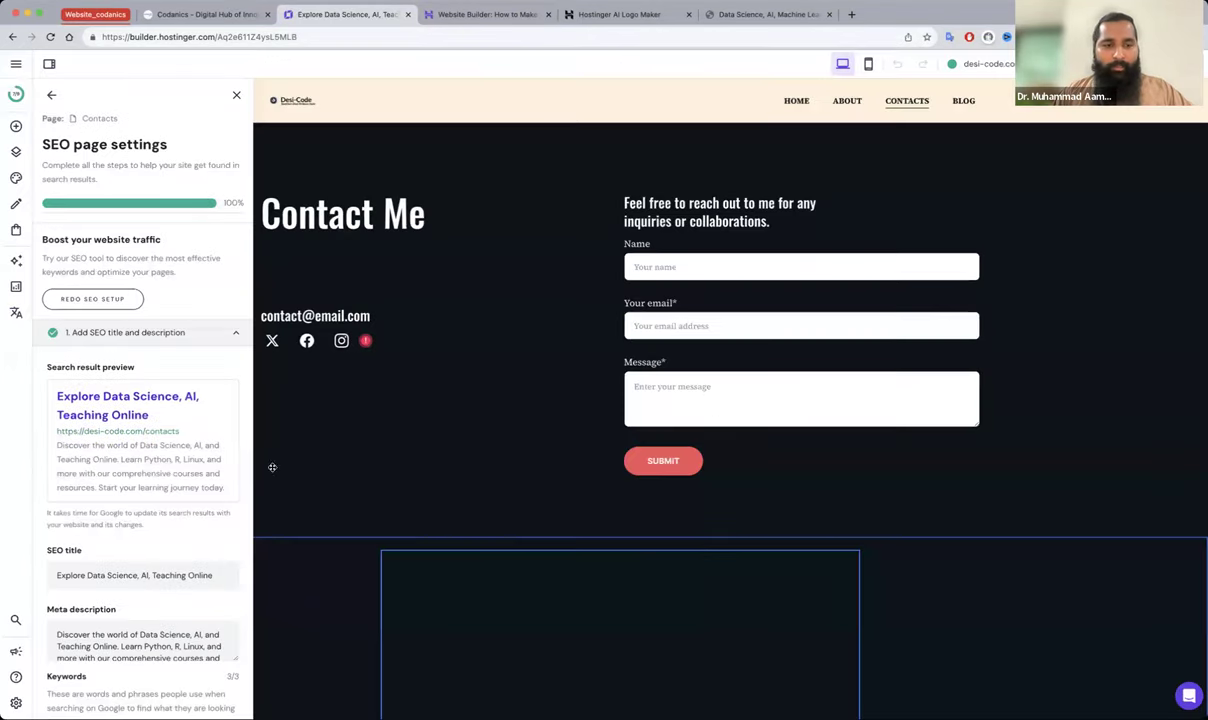
From the SEO overview, bring up the checklist's Optimize homepage for Google step
{"action": "left_click", "coordinate": [53, 96]}
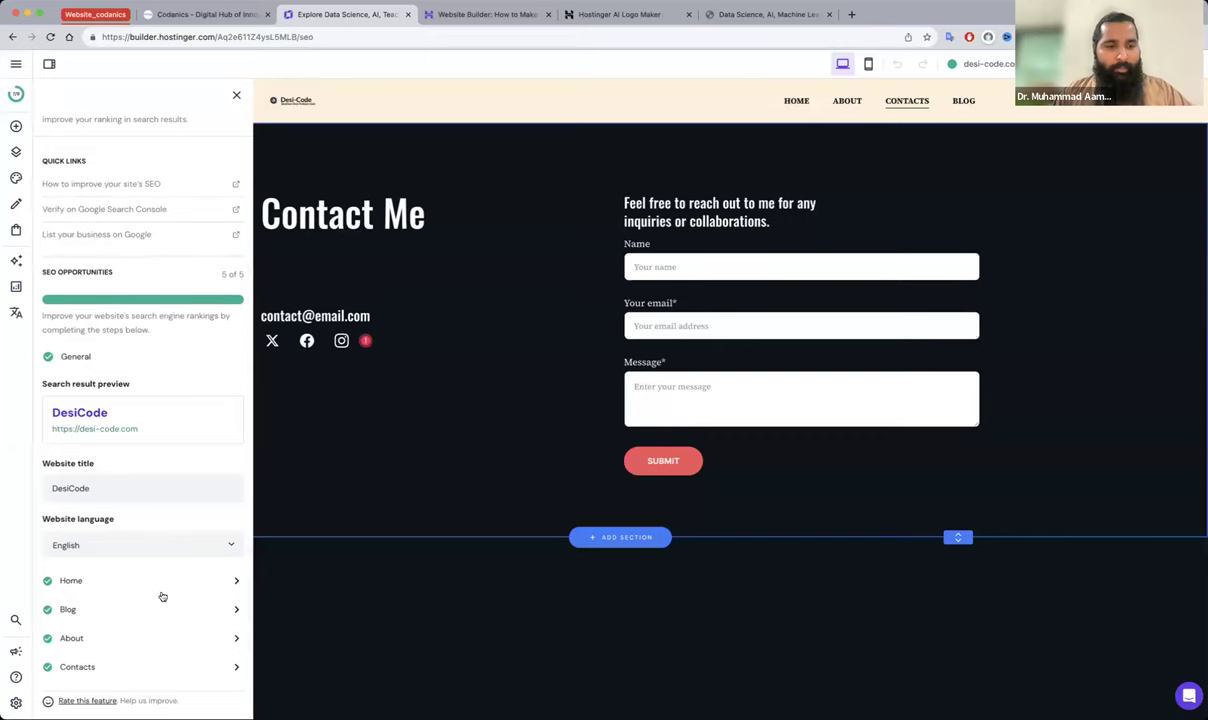
{"action": "left_click", "coordinate": [12, 90]}
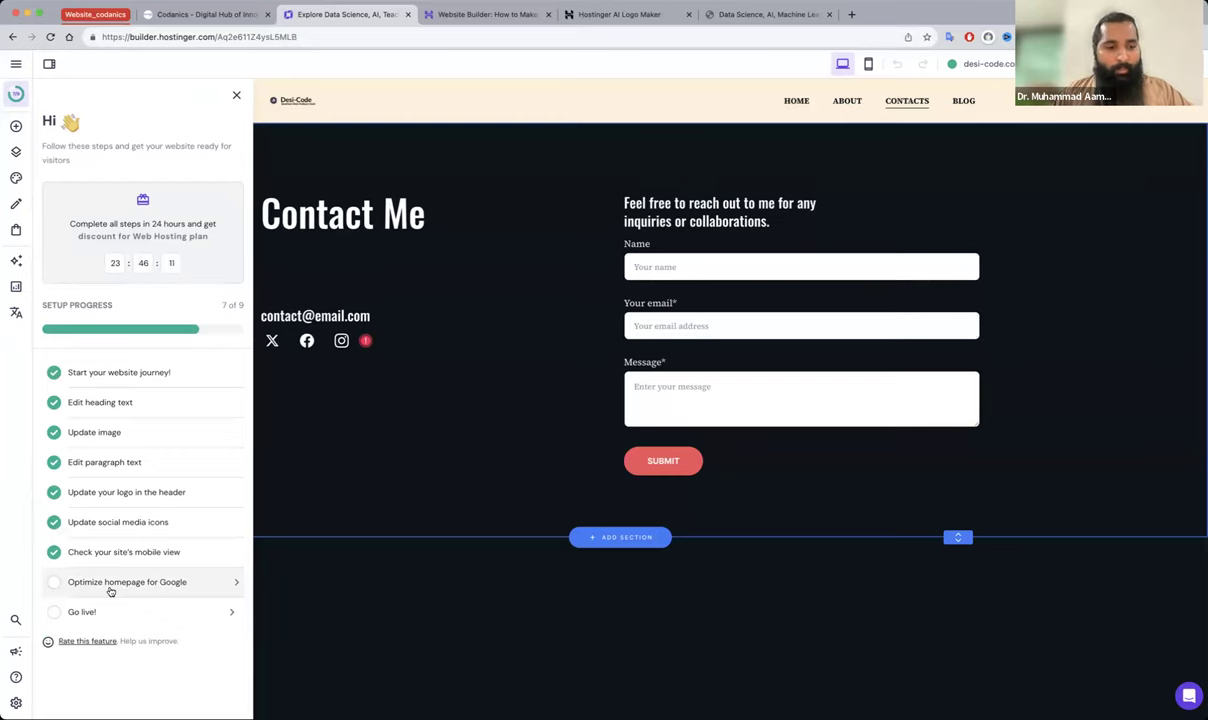
{"action": "left_click", "coordinate": [96, 581]}
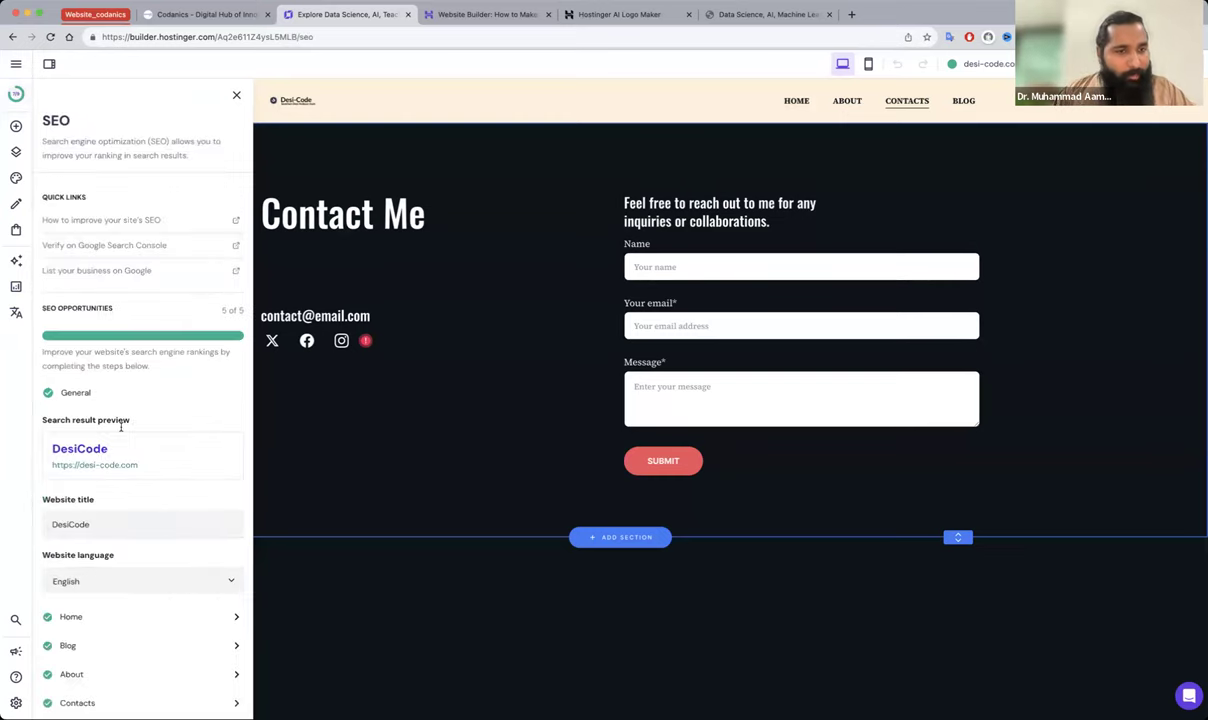
{"action": "scroll", "coordinate": [130, 420], "scroll_direction": "down", "scroll_amount": 3}
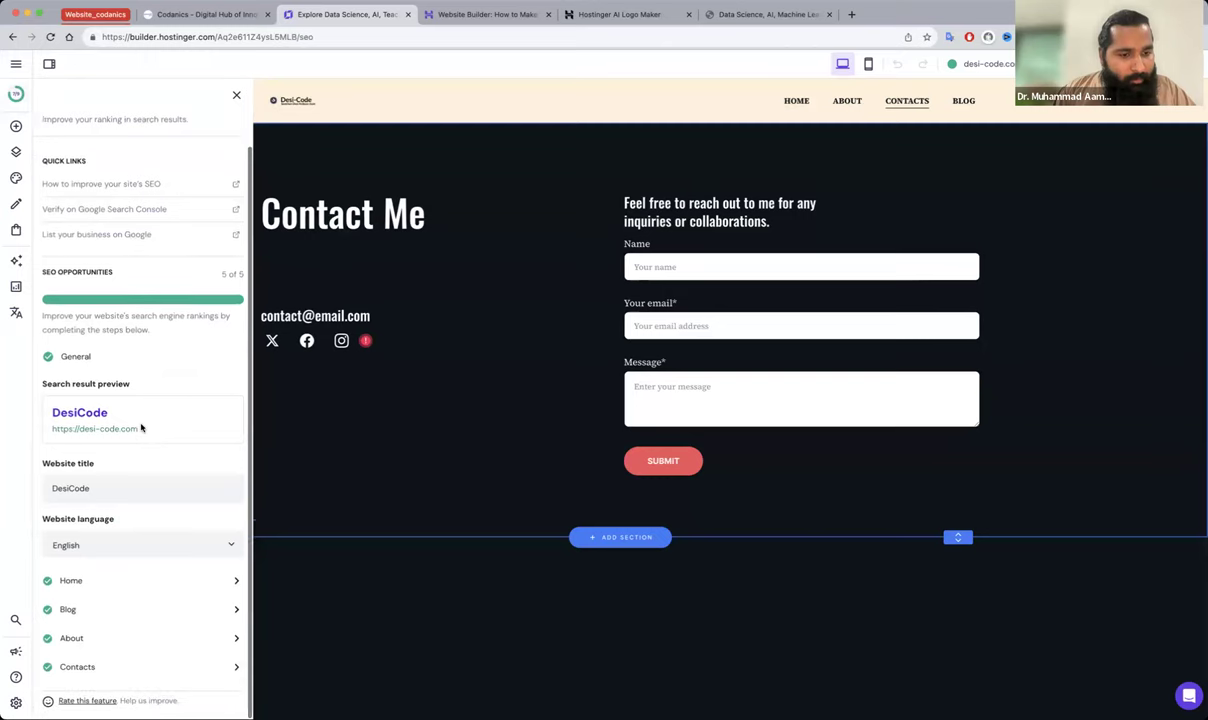
{"action": "scroll", "coordinate": [141, 426], "scroll_direction": "up", "scroll_amount": 3}
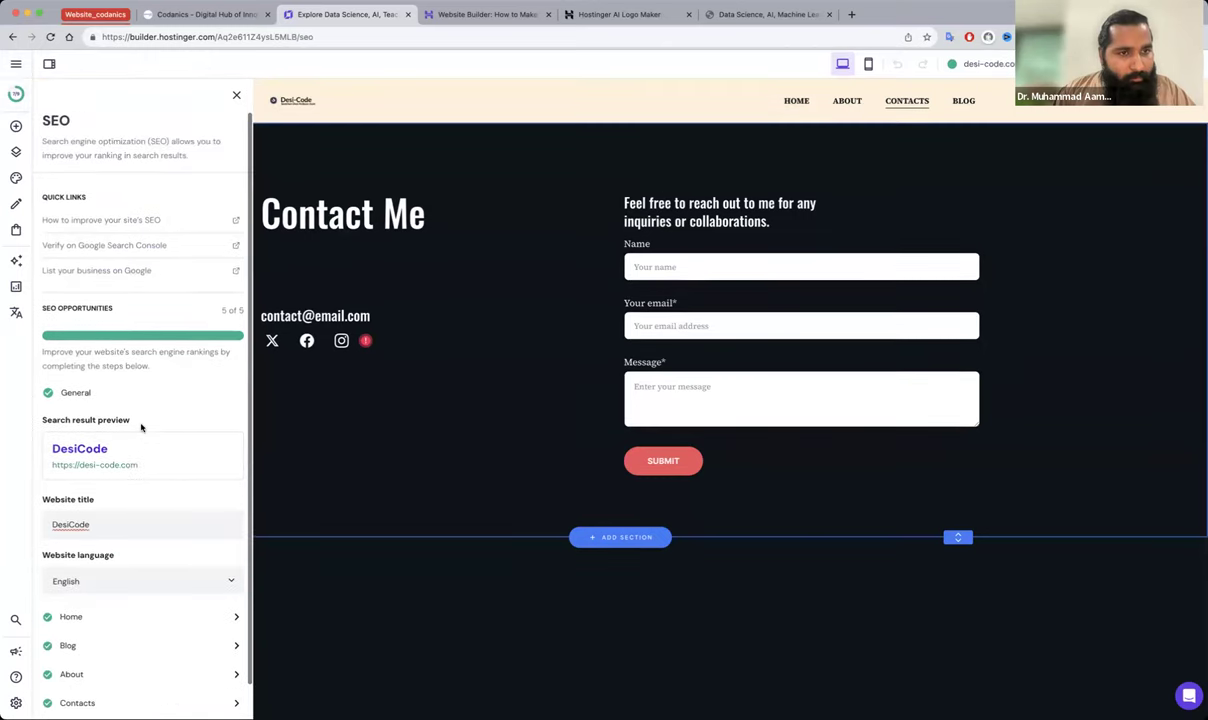
Keep the DesiCode website title unchanged and view the Home page's SEO settings
{"action": "left_click", "coordinate": [129, 532]}
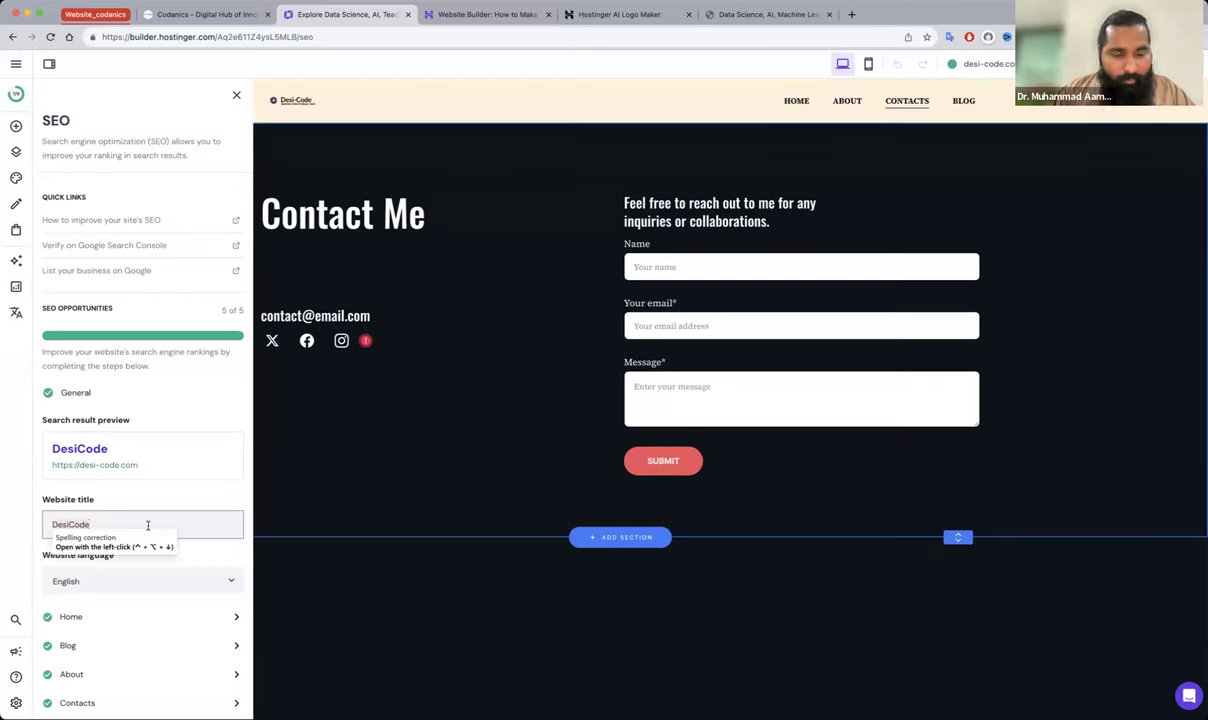
{"action": "double_click", "coordinate": [147, 525]}
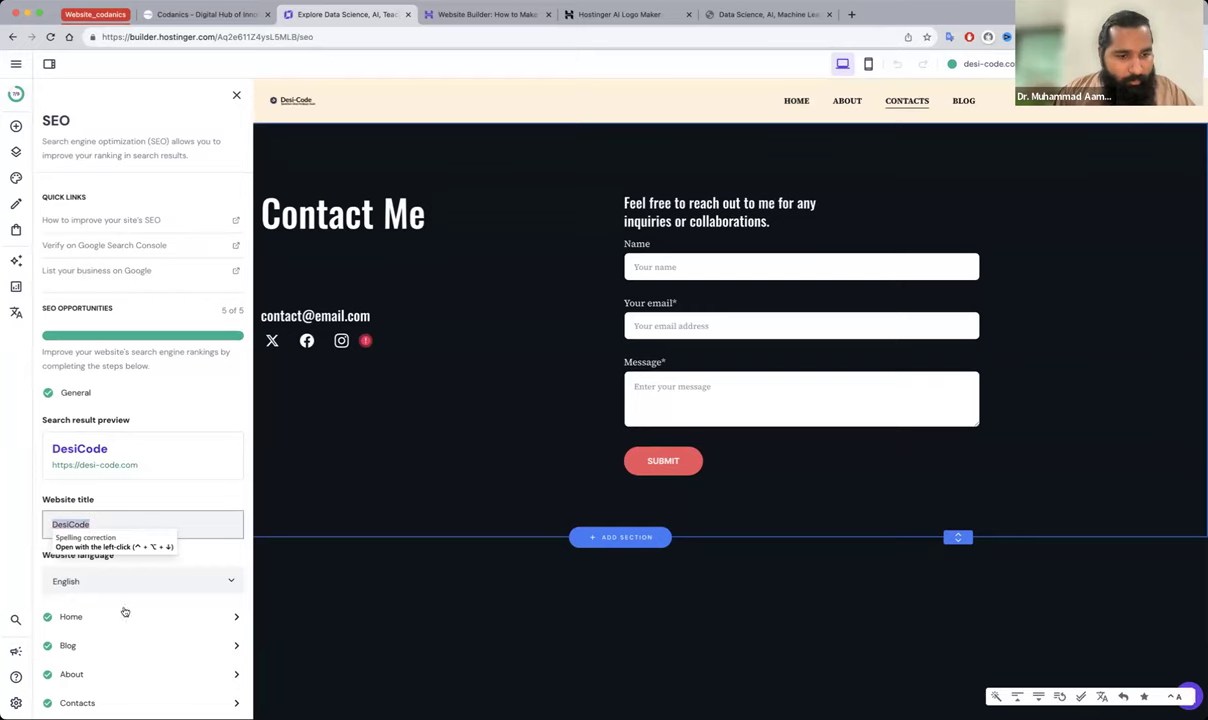
{"action": "left_click", "coordinate": [112, 421]}
{"action": "scroll", "coordinate": [77, 418], "scroll_direction": "down", "scroll_amount": 1}
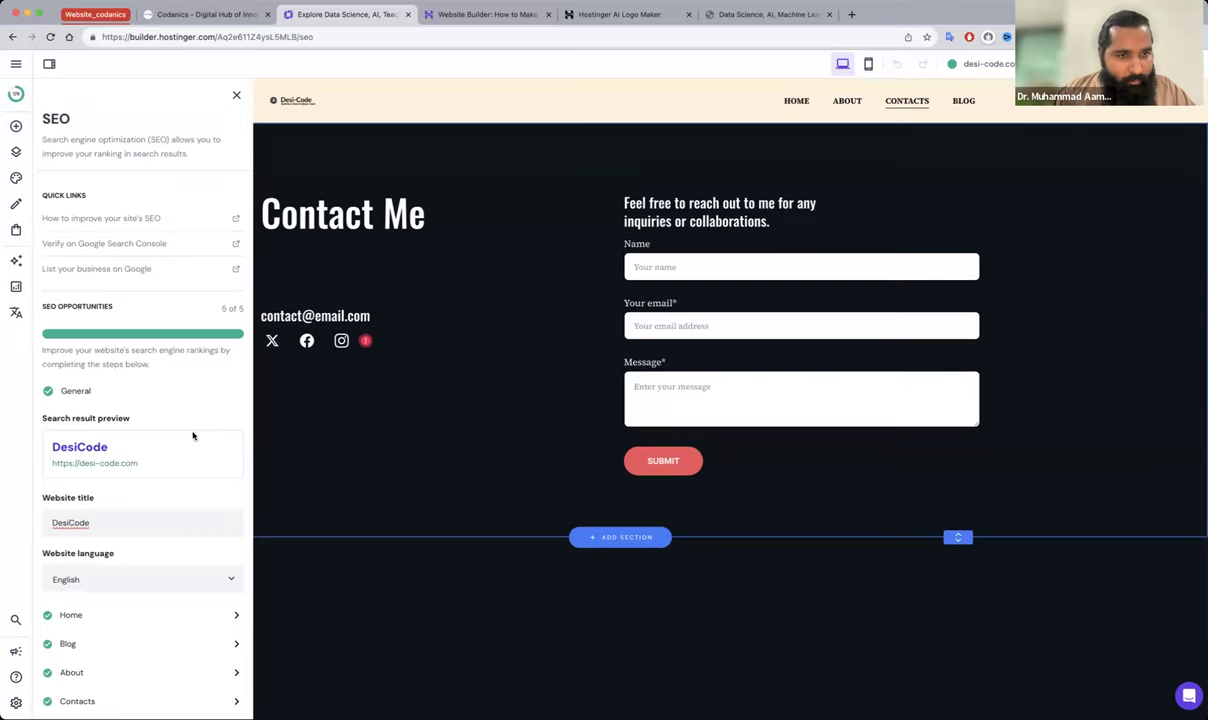
{"action": "scroll", "coordinate": [185, 440], "scroll_direction": "down", "scroll_amount": 1}
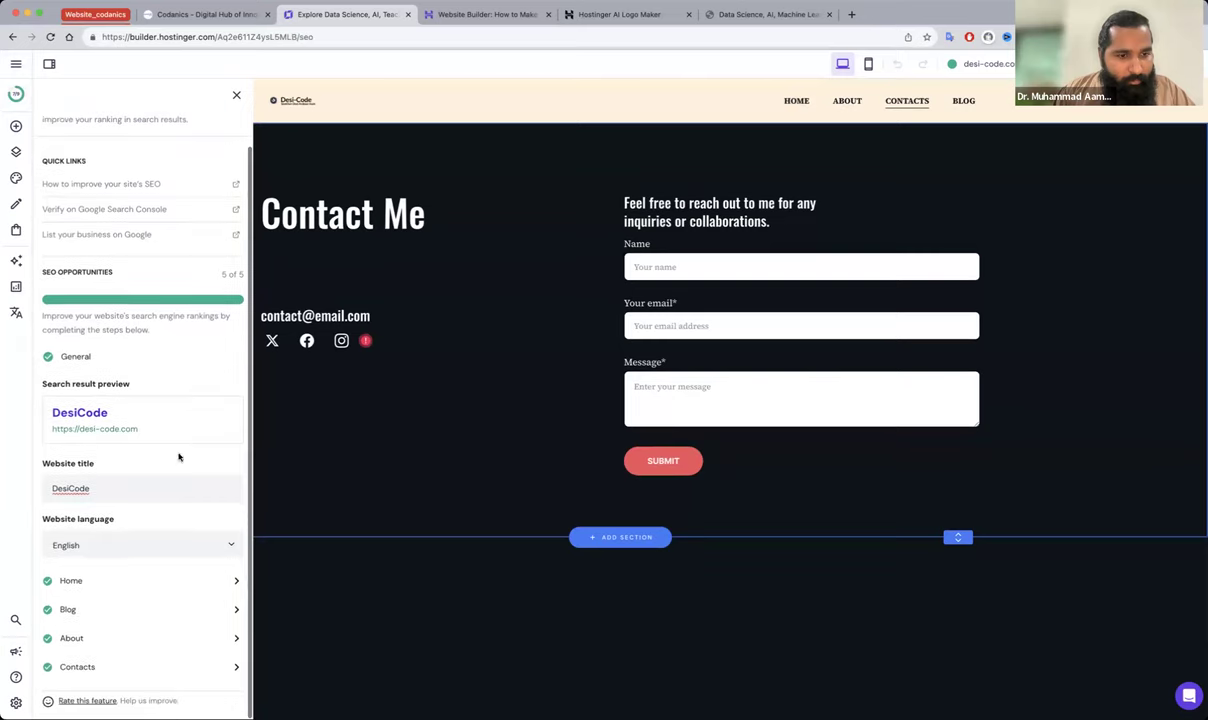
{"action": "left_click", "coordinate": [103, 580]}
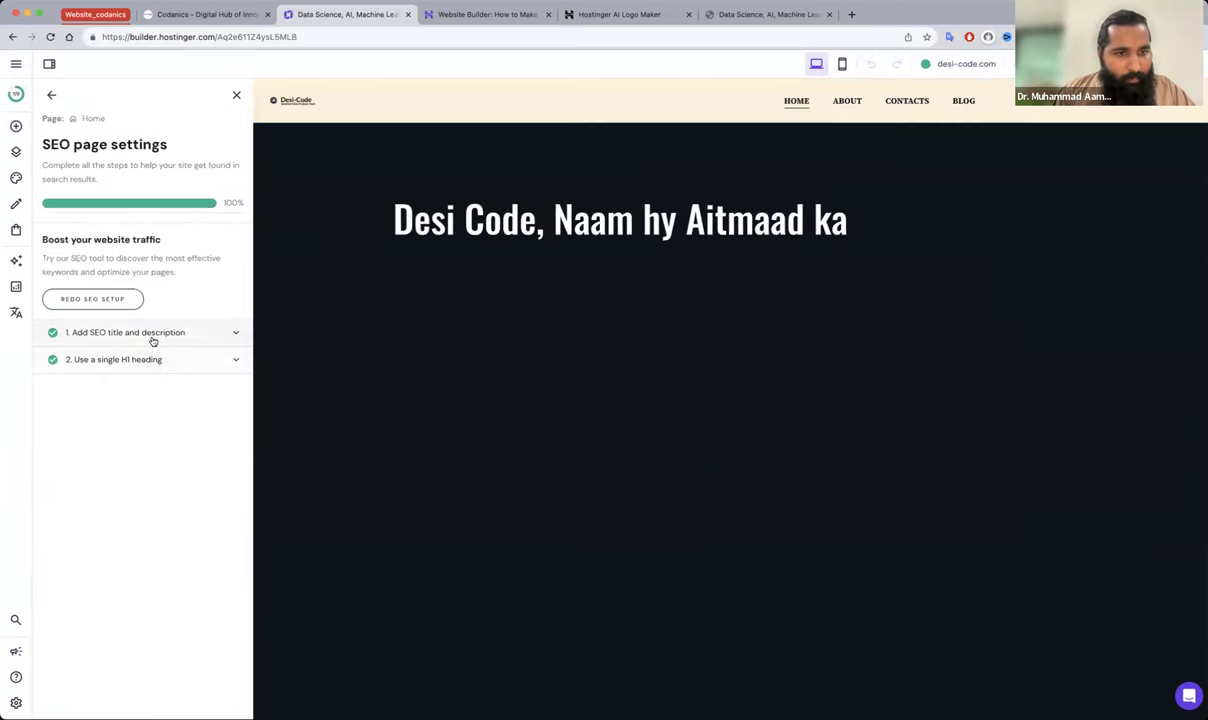
Reveal the Home page's SEO title and description and copy the SEO title
{"action": "left_click", "coordinate": [51, 94]}
{"action": "left_click", "coordinate": [81, 615]}
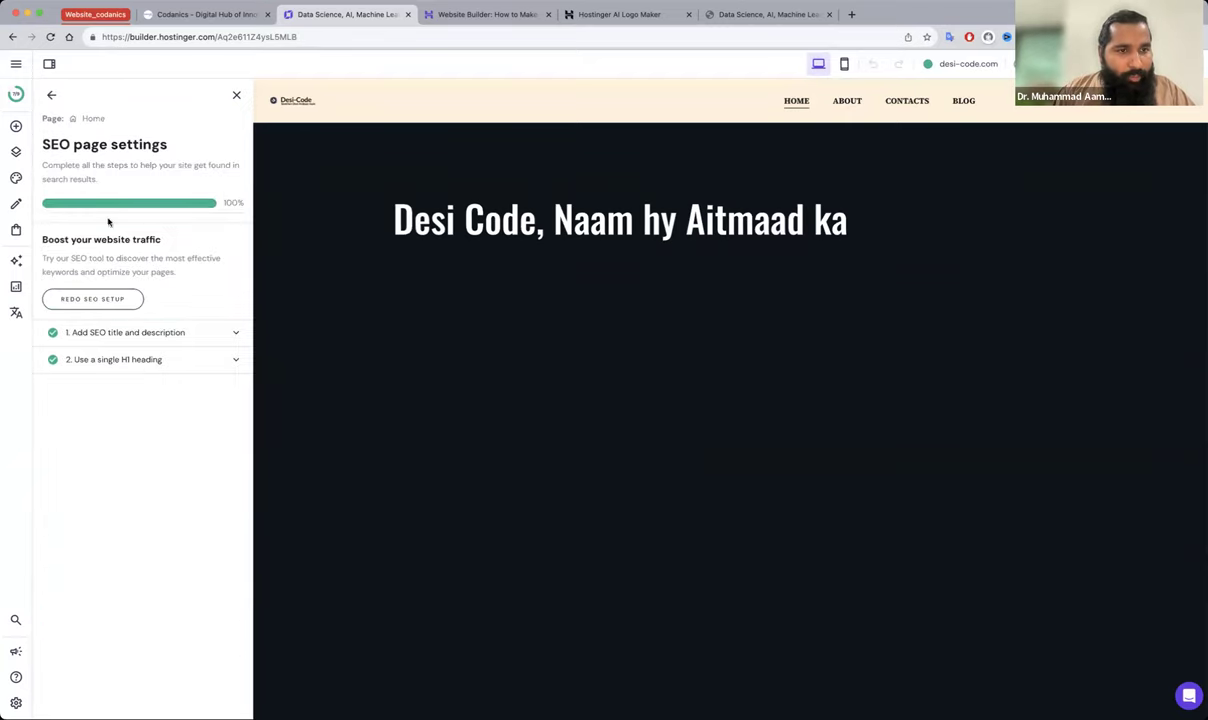
{"action": "left_click", "coordinate": [84, 333]}
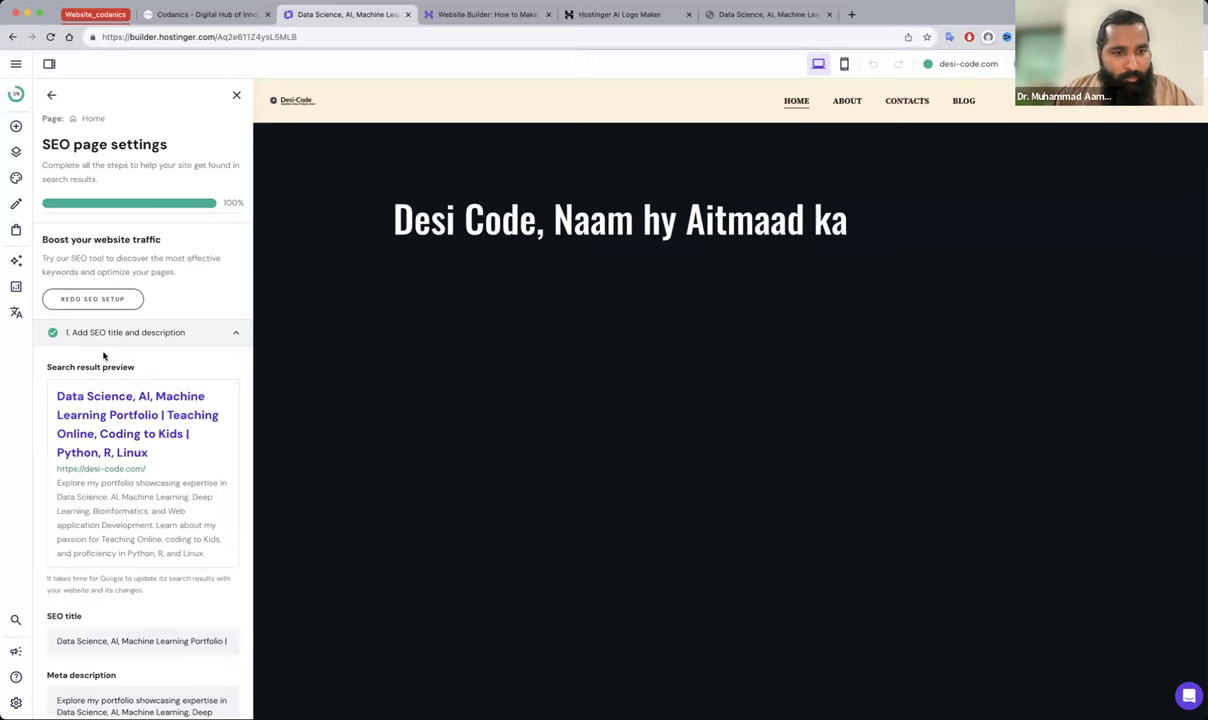
{"action": "left_click_drag", "start_coordinate": [58, 397], "coordinate": [154, 454]}
{"action": "key", "text": "super+c"}
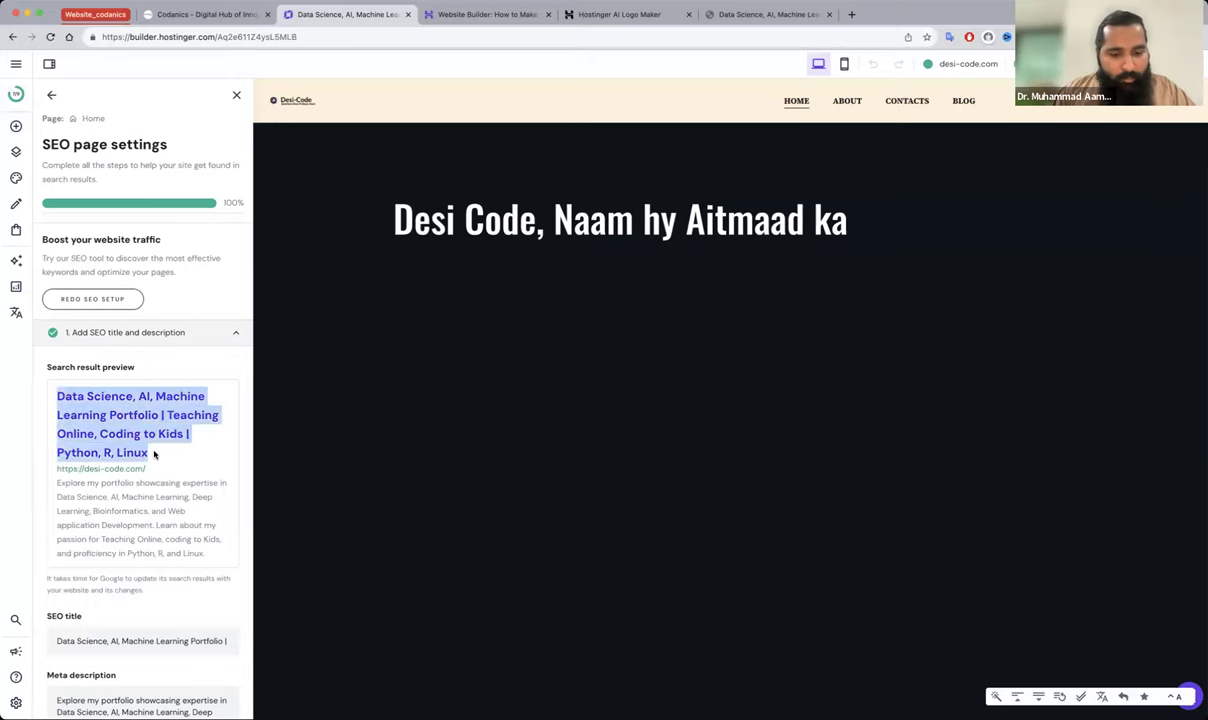
Replace the homepage heading with the copied SEO title in white, then reopen the setup checklist
{"action": "triple_click", "coordinate": [554, 225]}
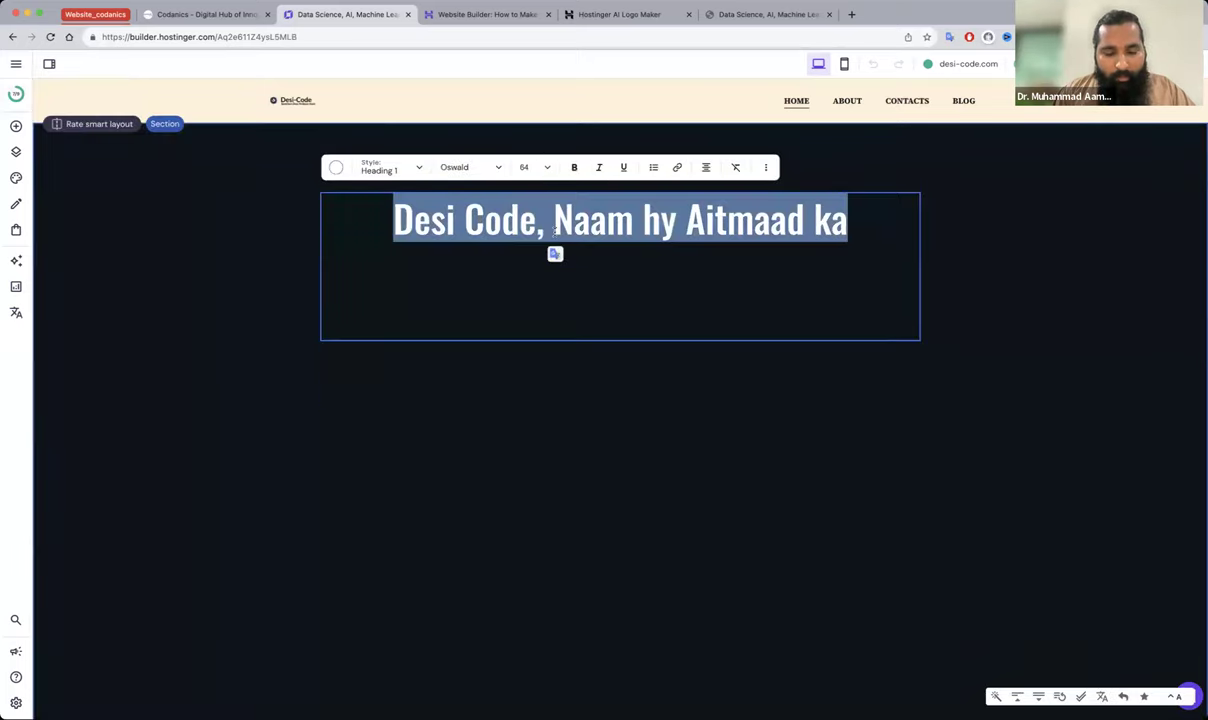
{"action": "key", "text": "super+v"}
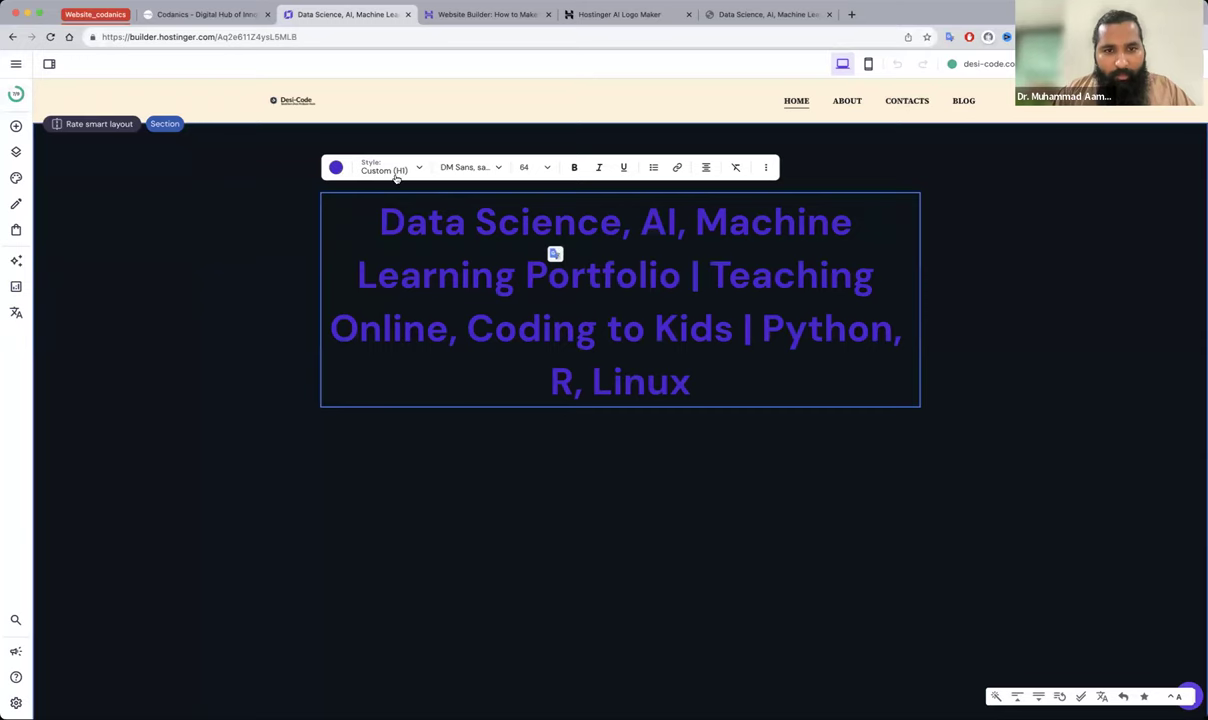
{"action": "left_click", "coordinate": [336, 167]}
{"action": "left_click", "coordinate": [336, 167]}
{"action": "left_click", "coordinate": [327, 201]}
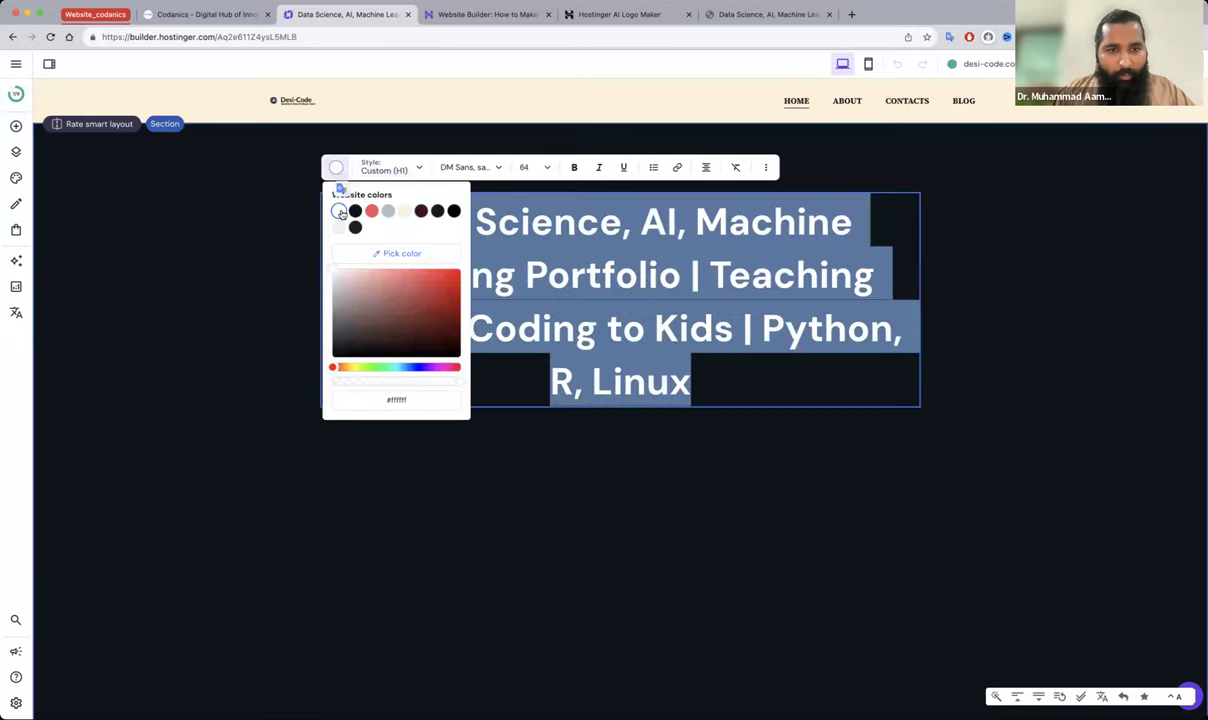
{"action": "left_click", "coordinate": [239, 274]}
{"action": "left_click", "coordinate": [12, 96]}
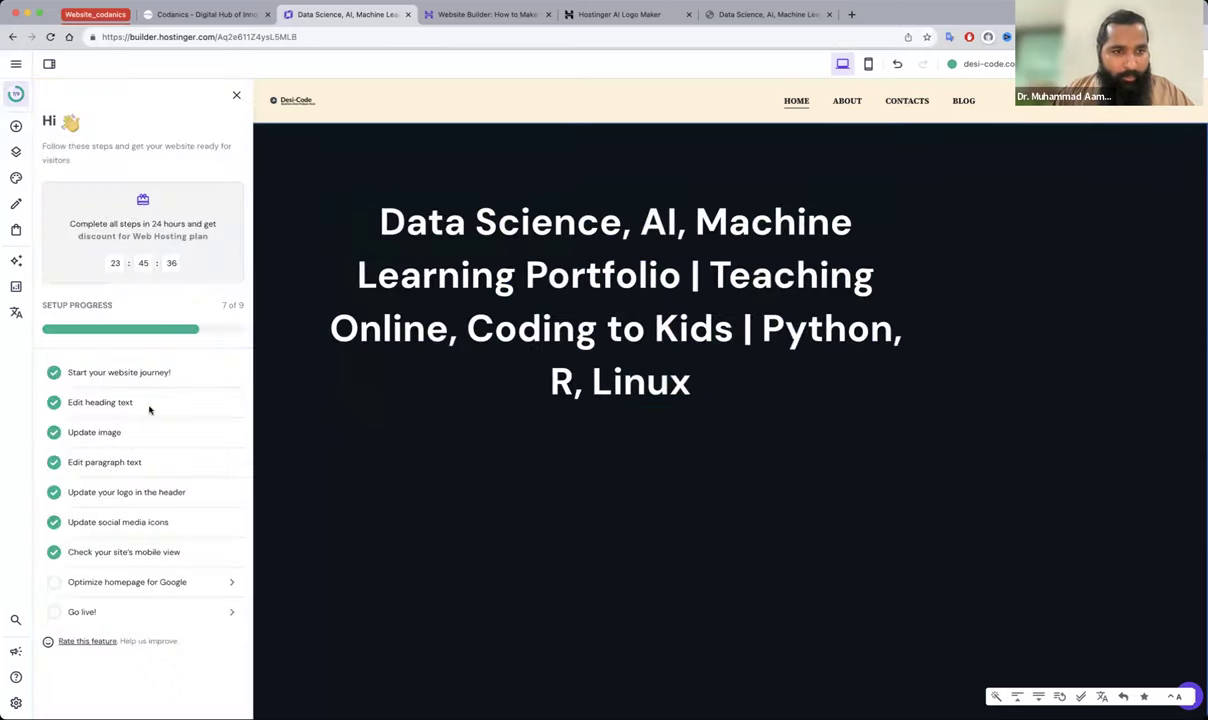
{"action": "left_click", "coordinate": [349, 429]}
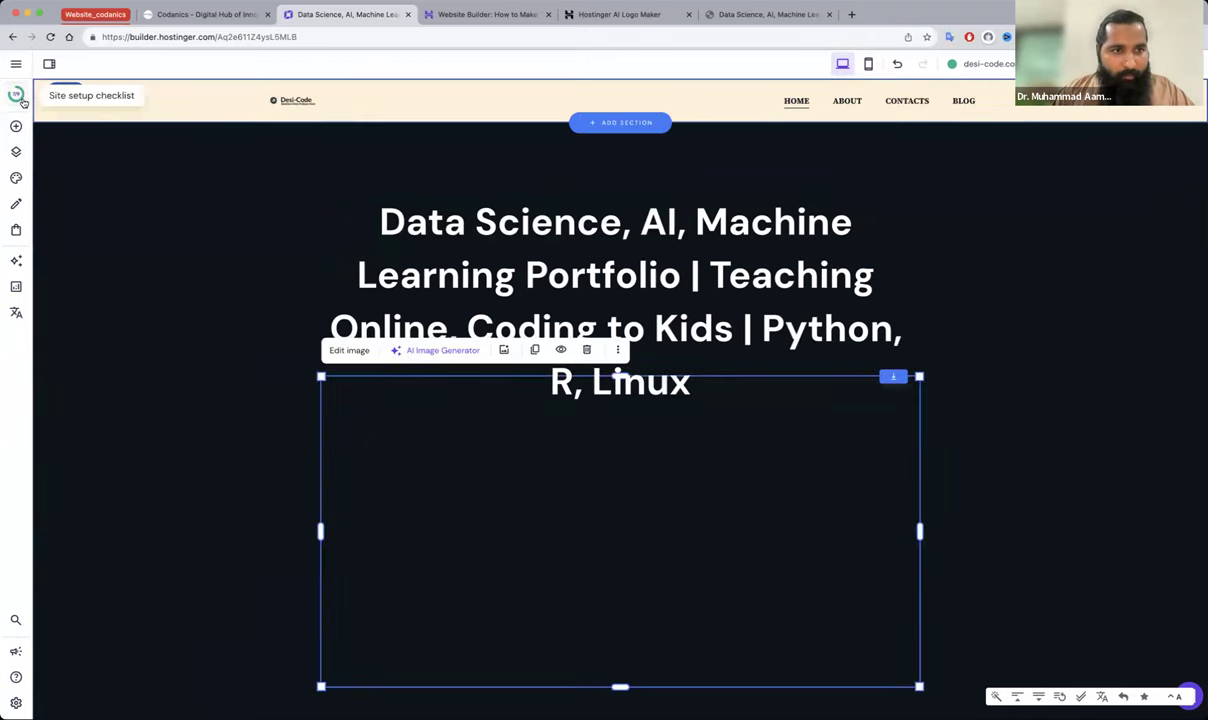
{"action": "left_click", "coordinate": [15, 93]}
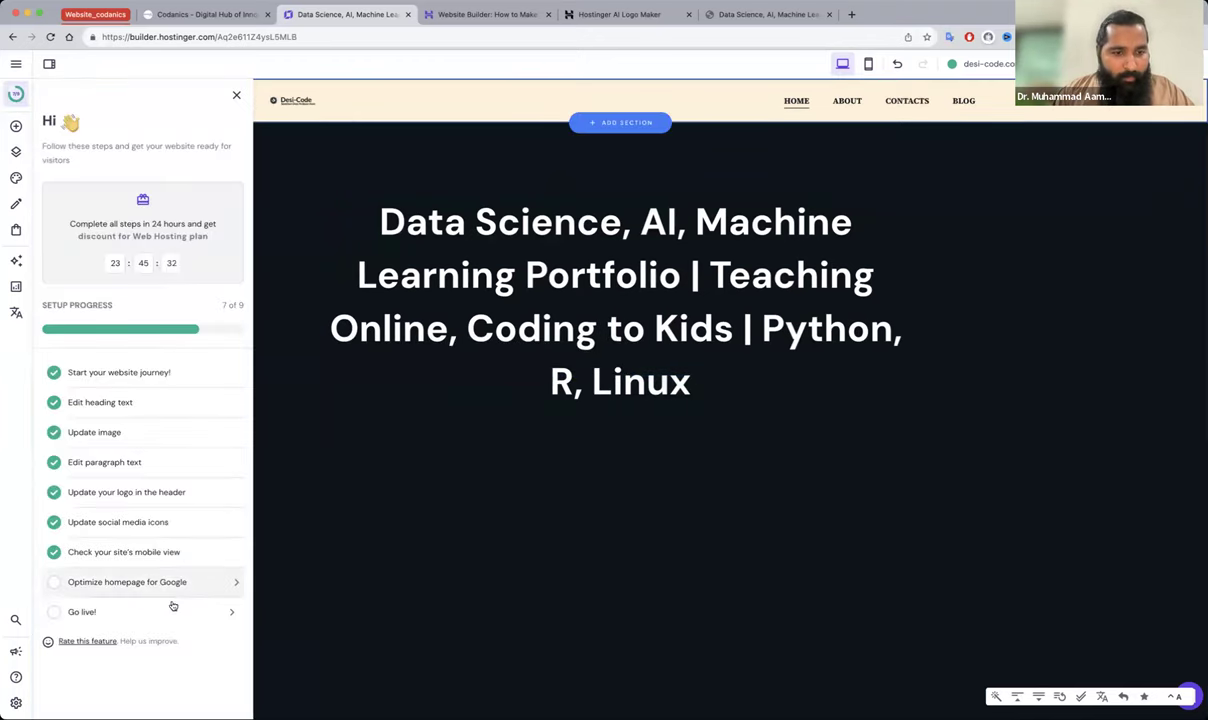
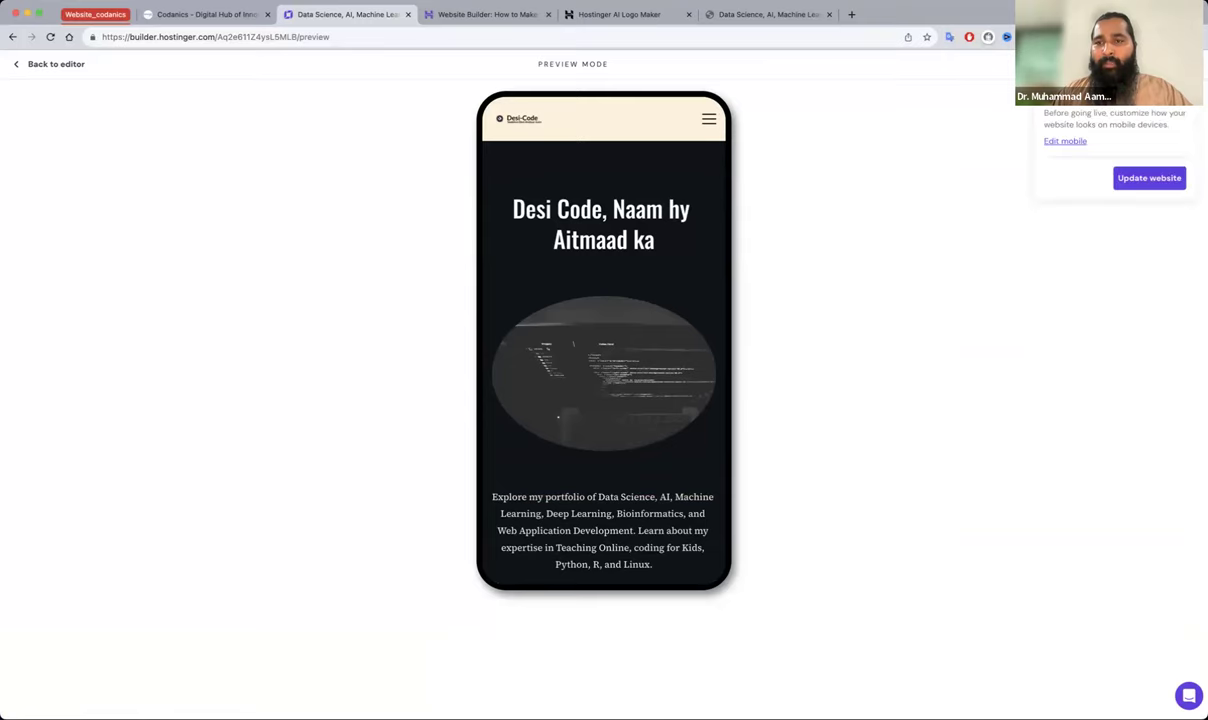
Publish the builder changes with Update website and view the live desi-code.com site
{"action": "left_click", "coordinate": [1149, 182]}
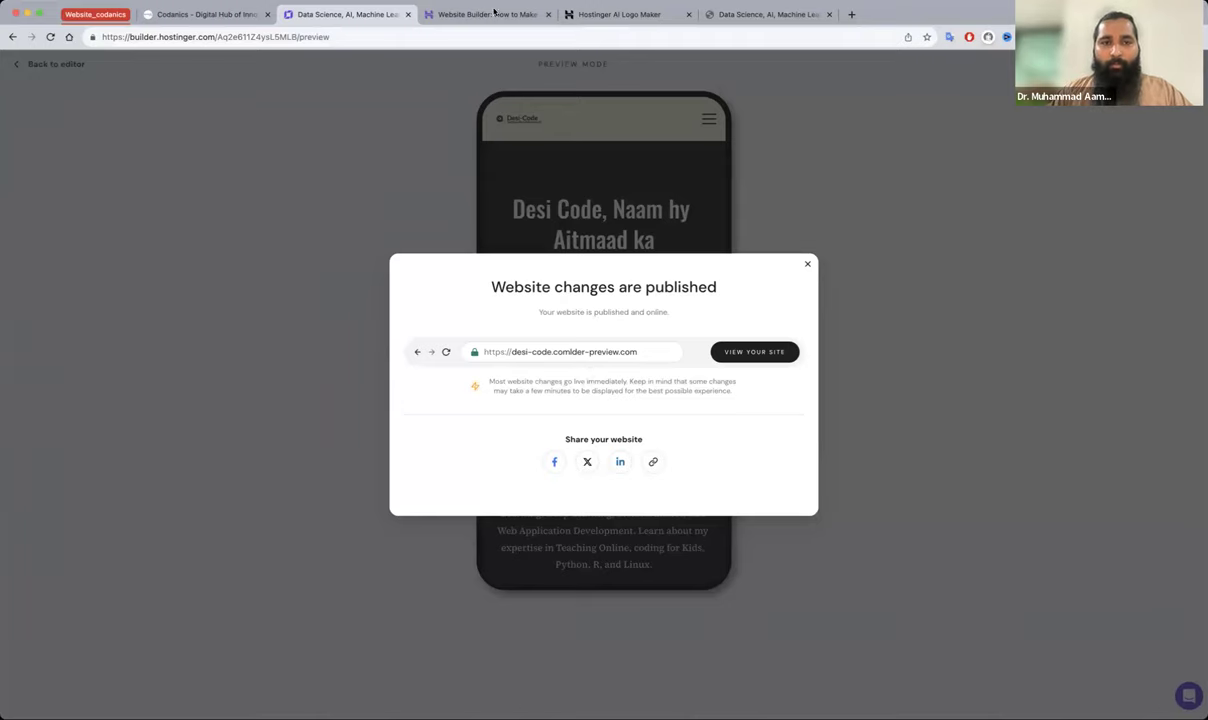
{"action": "left_click", "coordinate": [704, 16]}
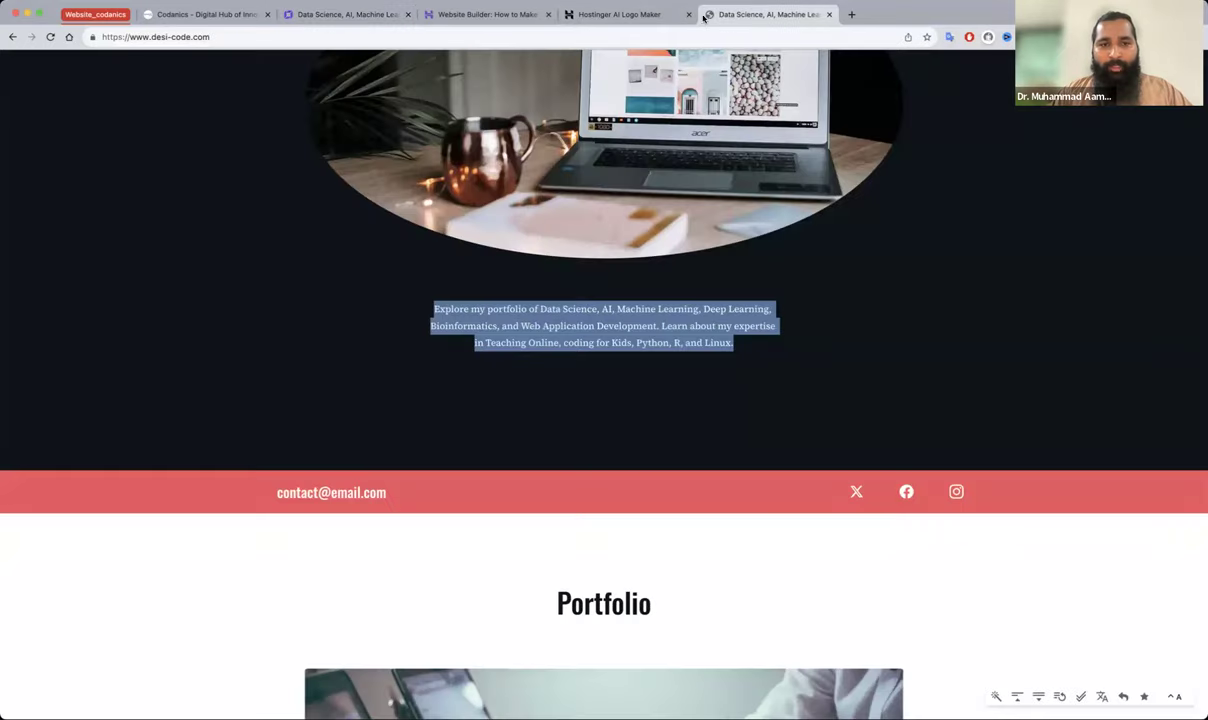
Scroll through the live home page's introduction, contact band and Portfolio sections, then return to the builder
{"action": "scroll", "coordinate": [145, 304], "scroll_direction": "up", "scroll_amount": 5}
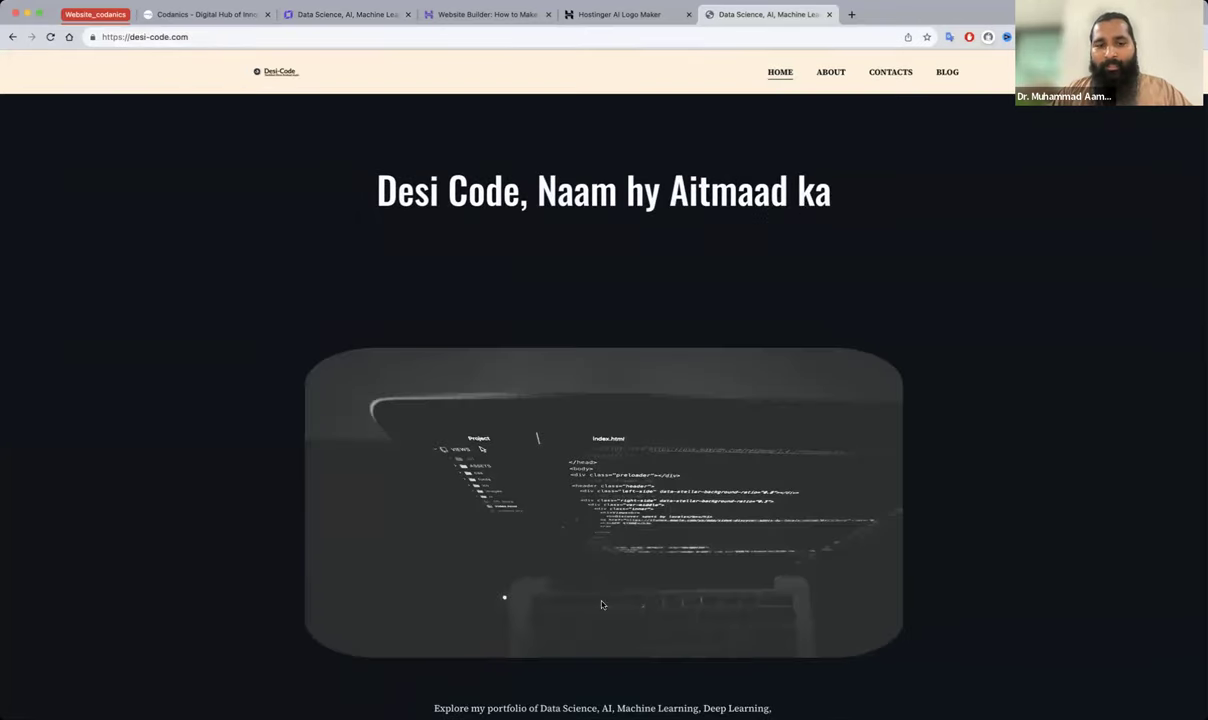
{"action": "scroll", "coordinate": [602, 604], "scroll_direction": "down", "scroll_amount": 4}
{"action": "scroll", "coordinate": [602, 604], "scroll_direction": "up", "scroll_amount": 1}
{"action": "scroll", "coordinate": [602, 604], "scroll_direction": "down", "scroll_amount": 3}
{"action": "scroll", "coordinate": [602, 603], "scroll_direction": "up", "scroll_amount": 6}
{"action": "scroll", "coordinate": [634, 175], "scroll_direction": "down", "scroll_amount": 10}
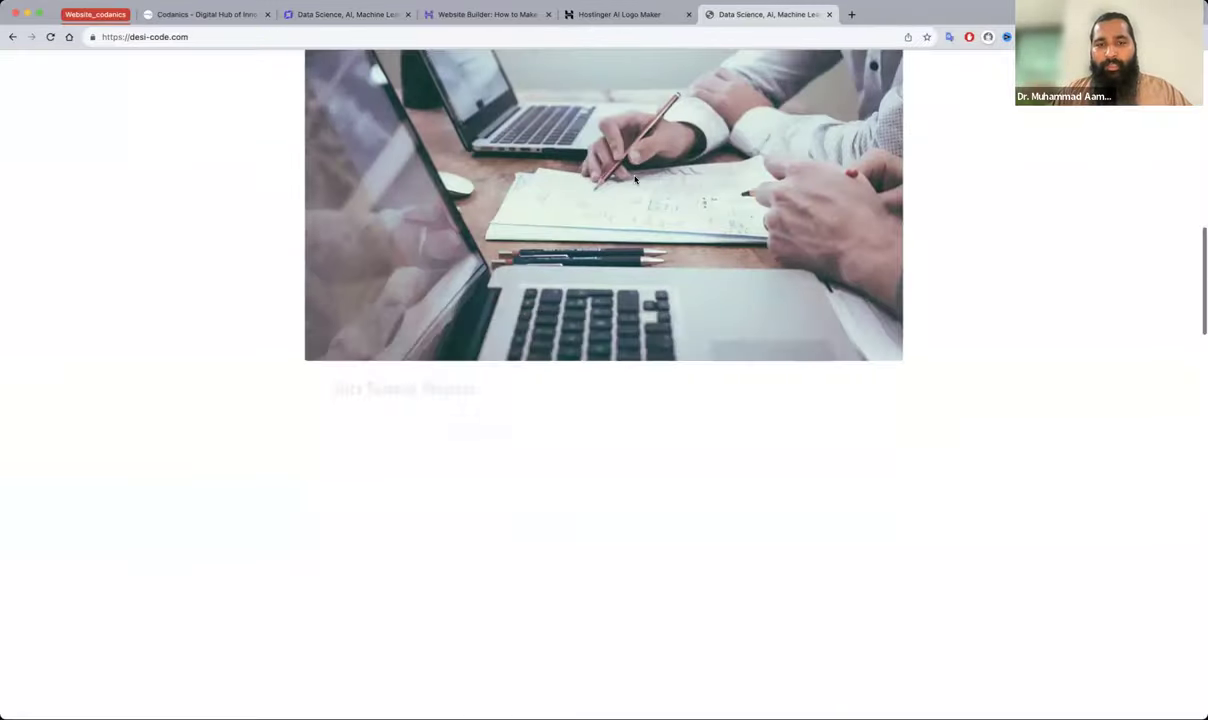
{"action": "scroll", "coordinate": [636, 181], "scroll_direction": "up", "scroll_amount": 4}
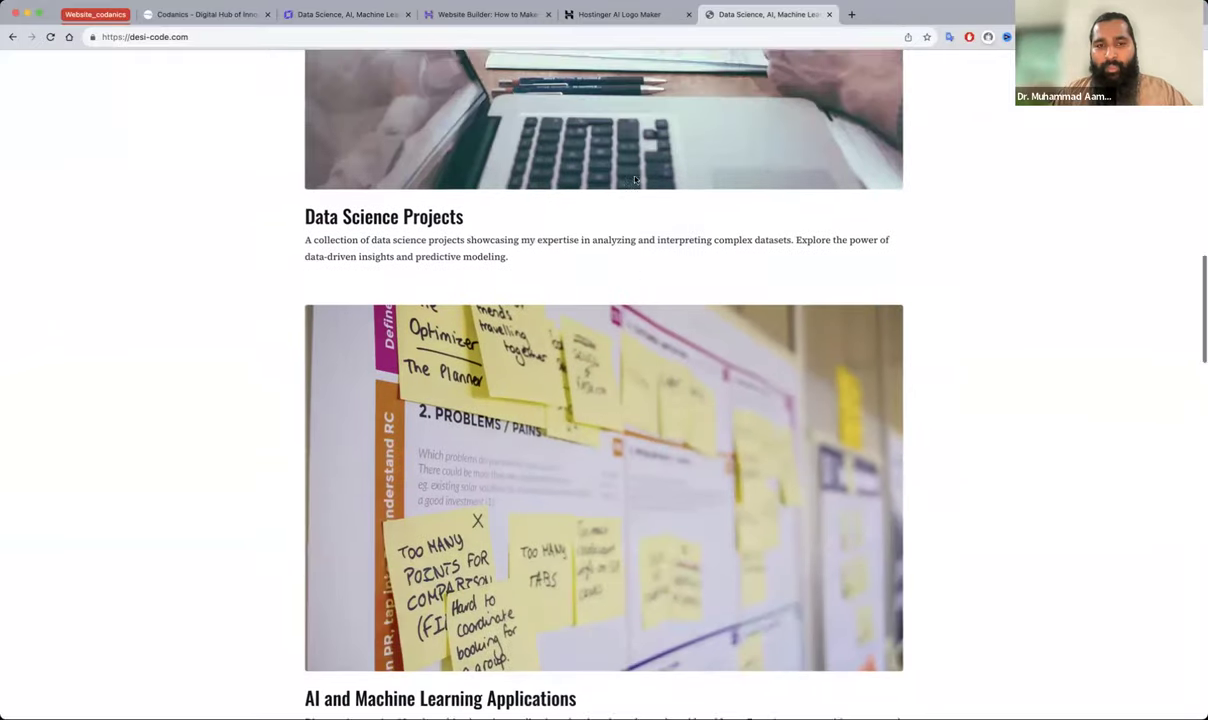
{"action": "scroll", "coordinate": [637, 182], "scroll_direction": "up", "scroll_amount": 2}
{"action": "scroll", "coordinate": [637, 182], "scroll_direction": "down", "scroll_amount": 10}
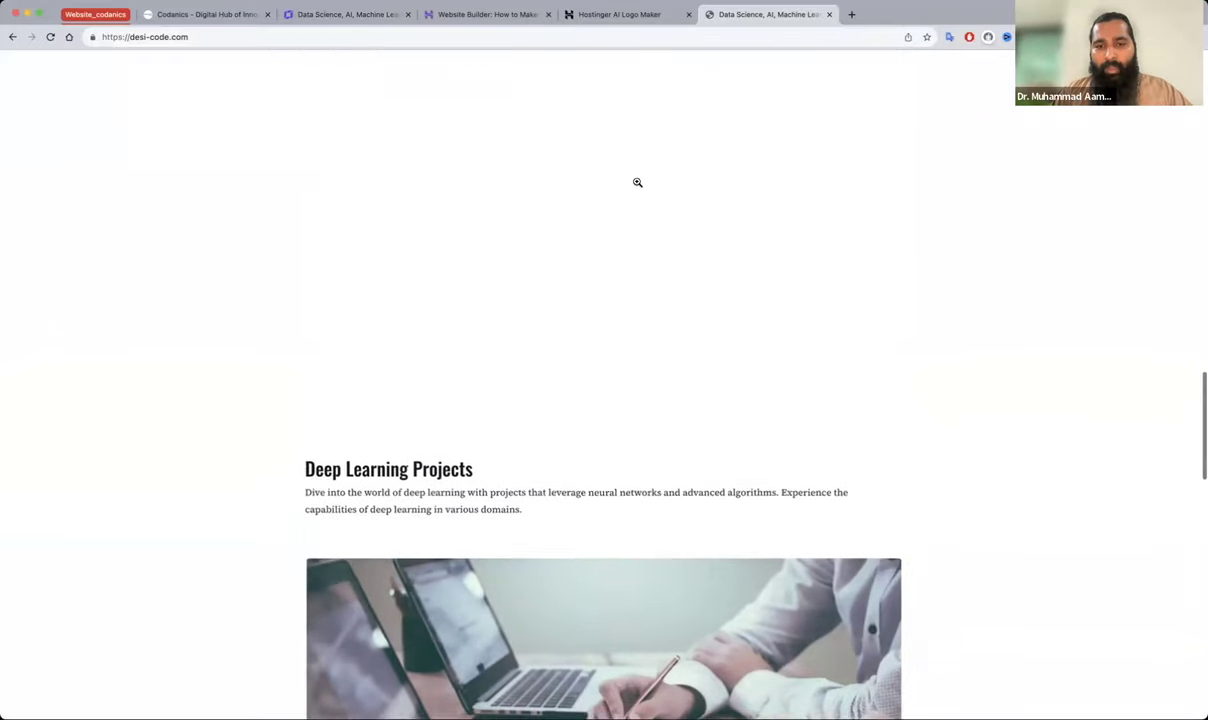
{"action": "scroll", "coordinate": [637, 184], "scroll_direction": "up", "scroll_amount": 15}
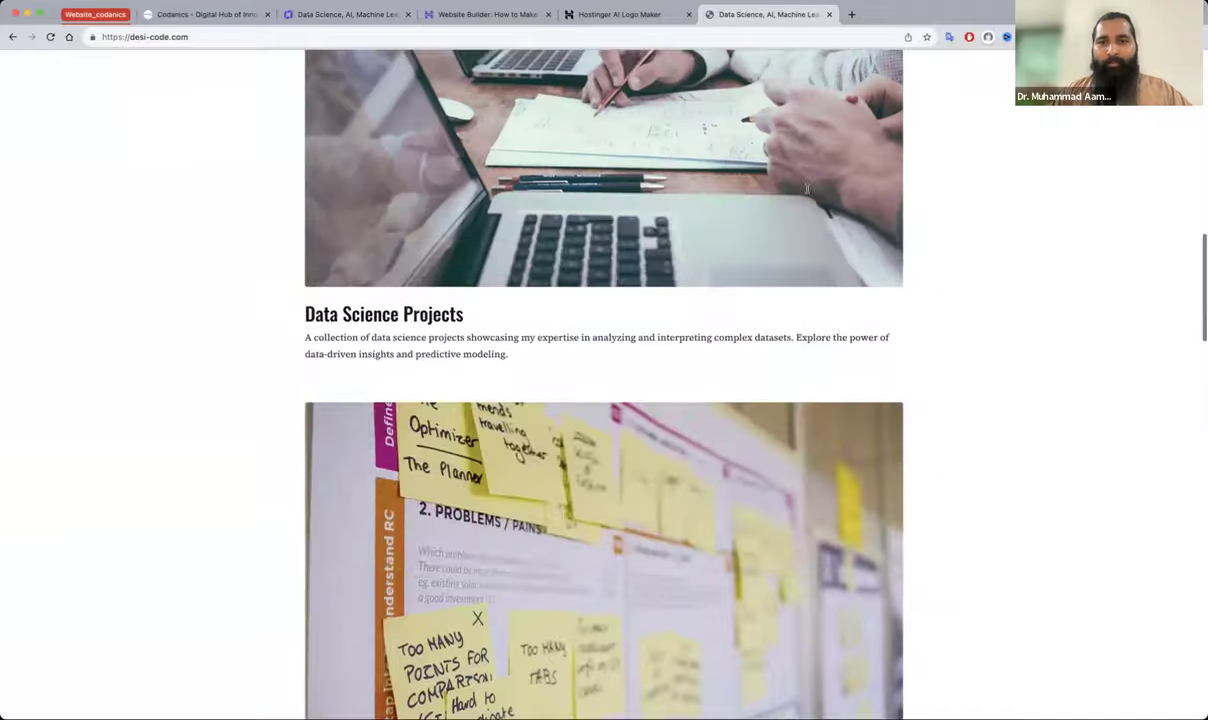
{"action": "scroll", "coordinate": [807, 188], "scroll_direction": "up", "scroll_amount": 3}
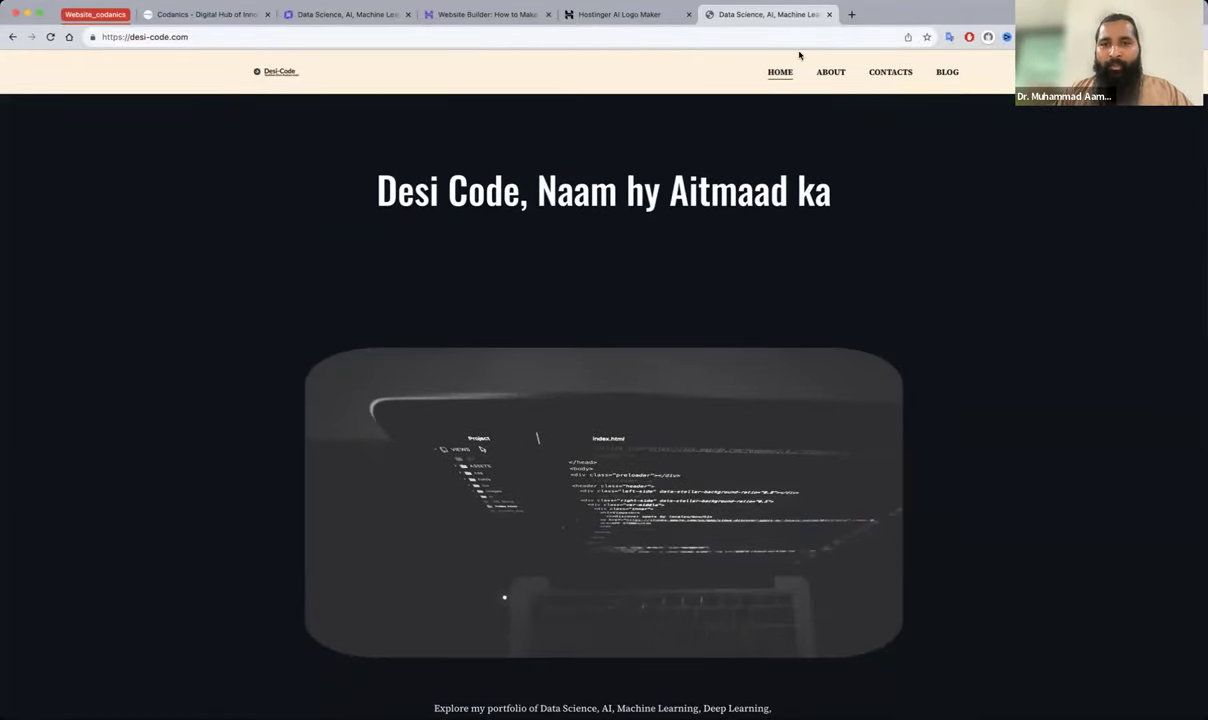
{"action": "left_click", "coordinate": [326, 14]}
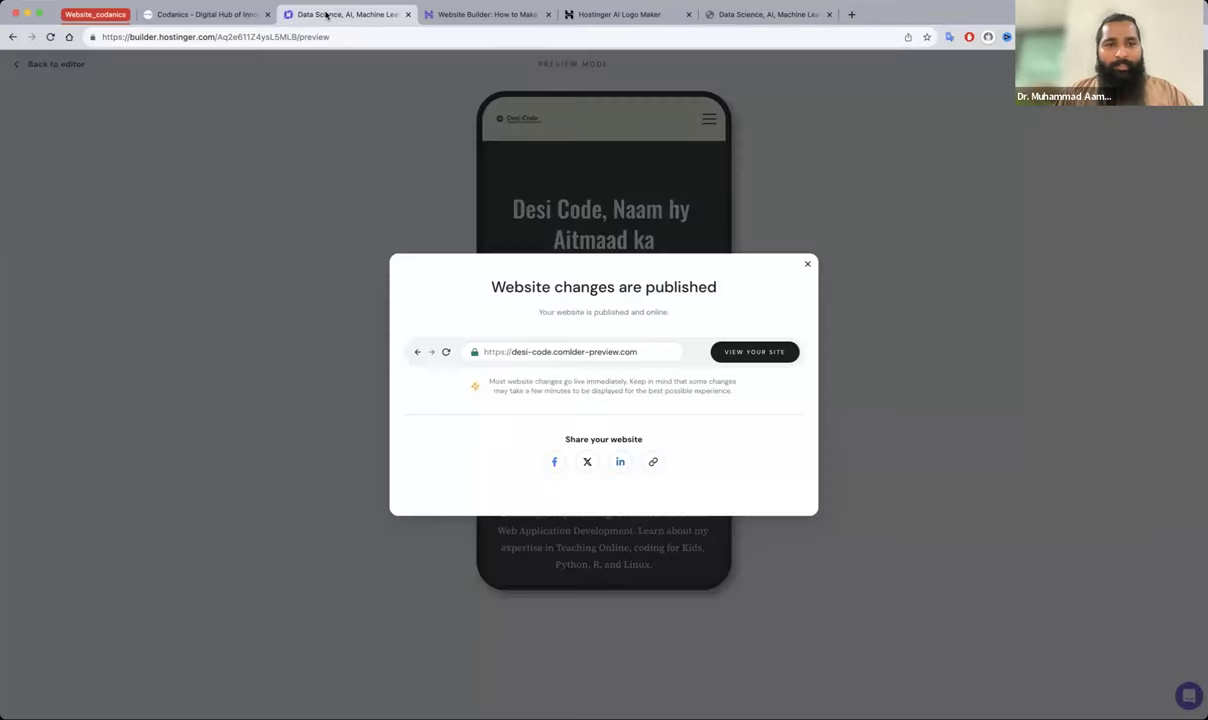
Dismiss the publish confirmation, go back to the editor and open Pages and navigation
{"action": "left_click", "coordinate": [1029, 132]}
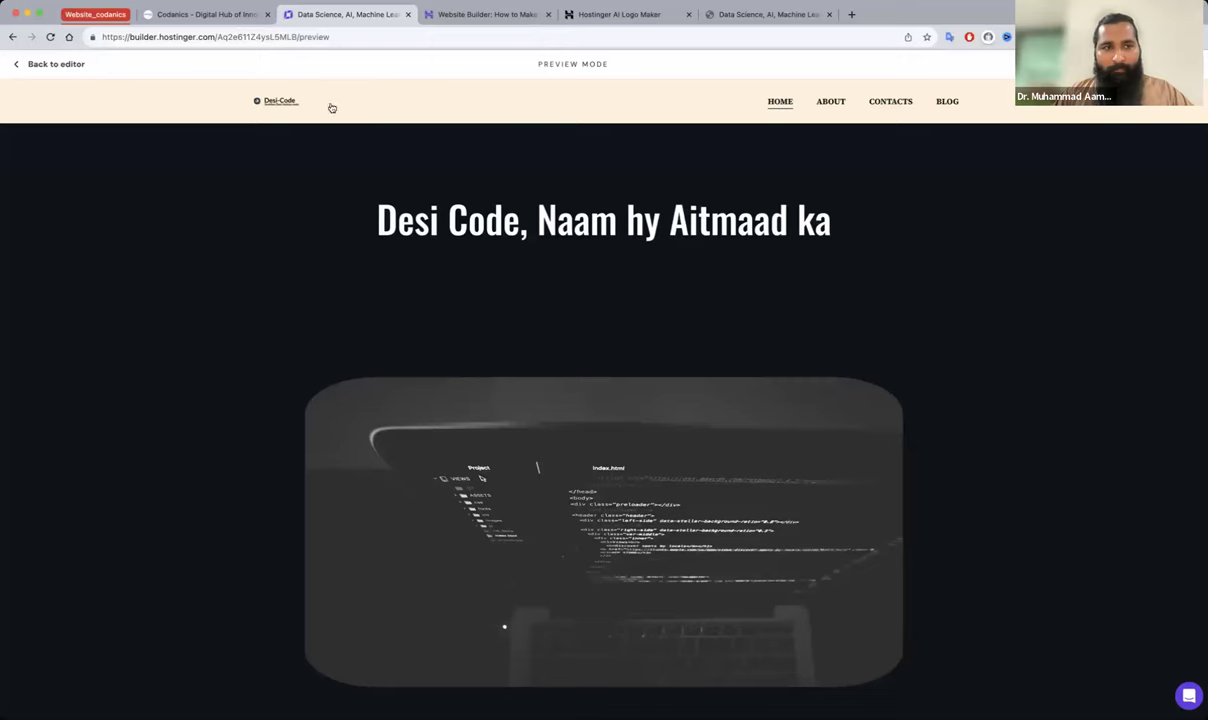
{"action": "left_click", "coordinate": [14, 66]}
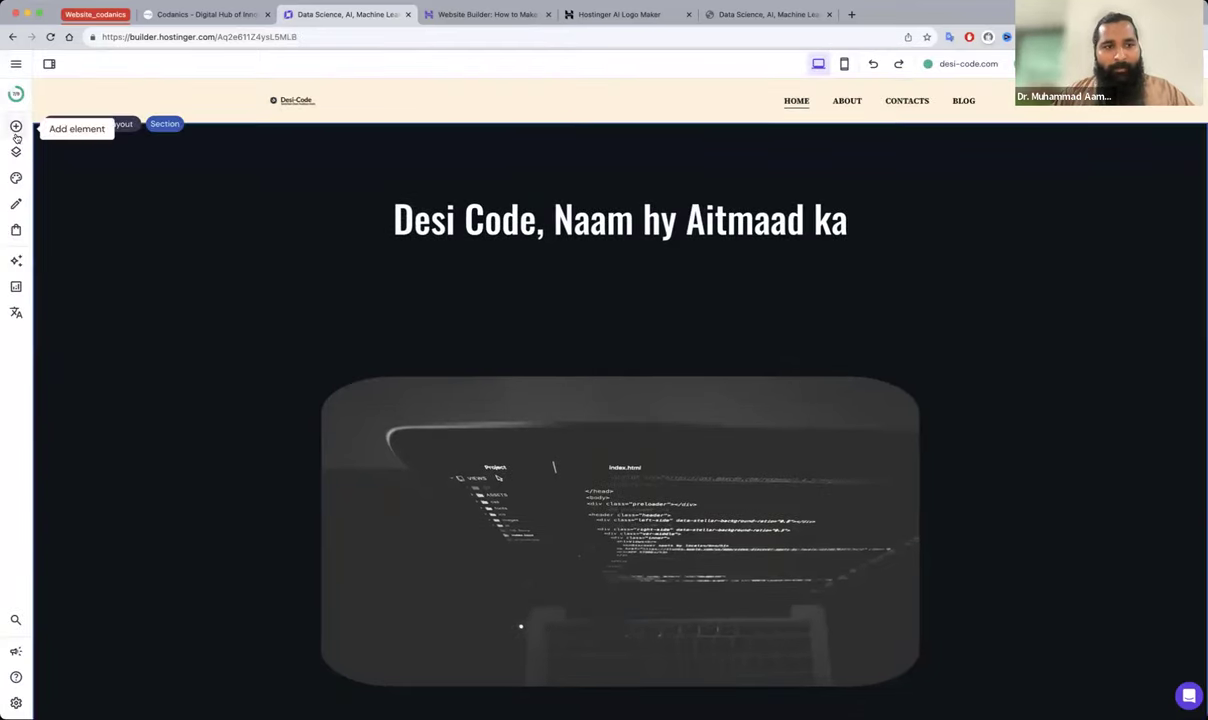
{"action": "left_click", "coordinate": [15, 152]}
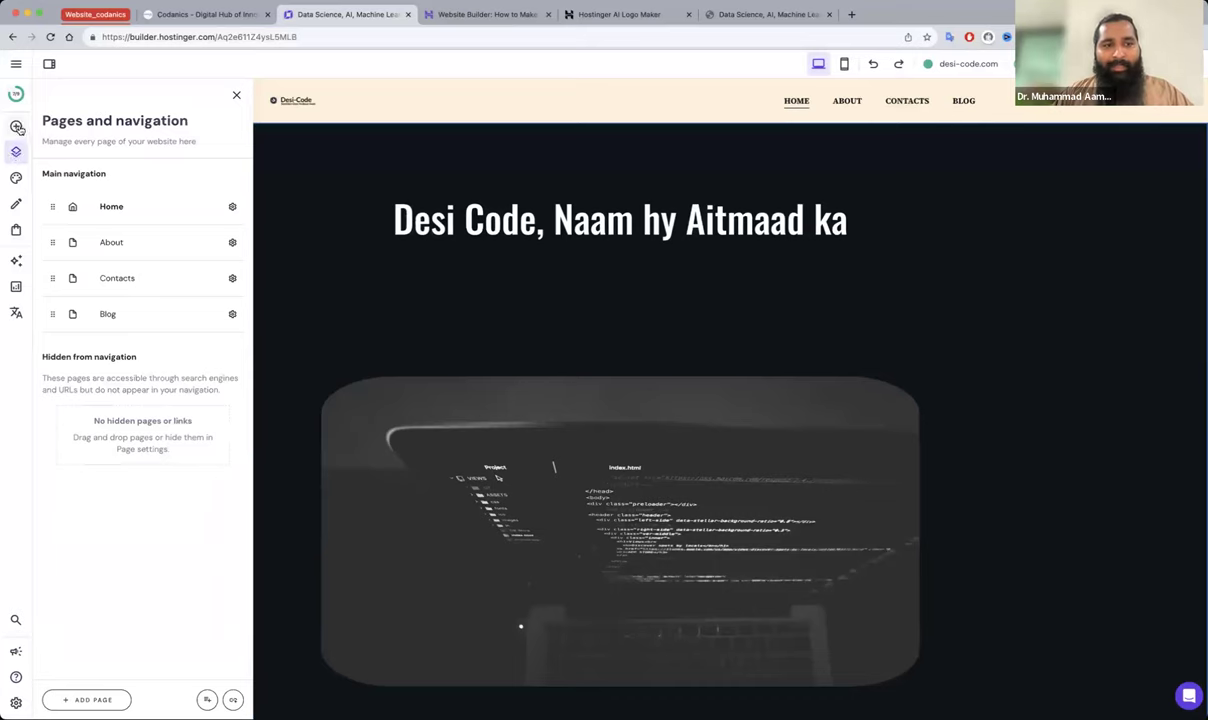
{"action": "left_click", "coordinate": [17, 127]}
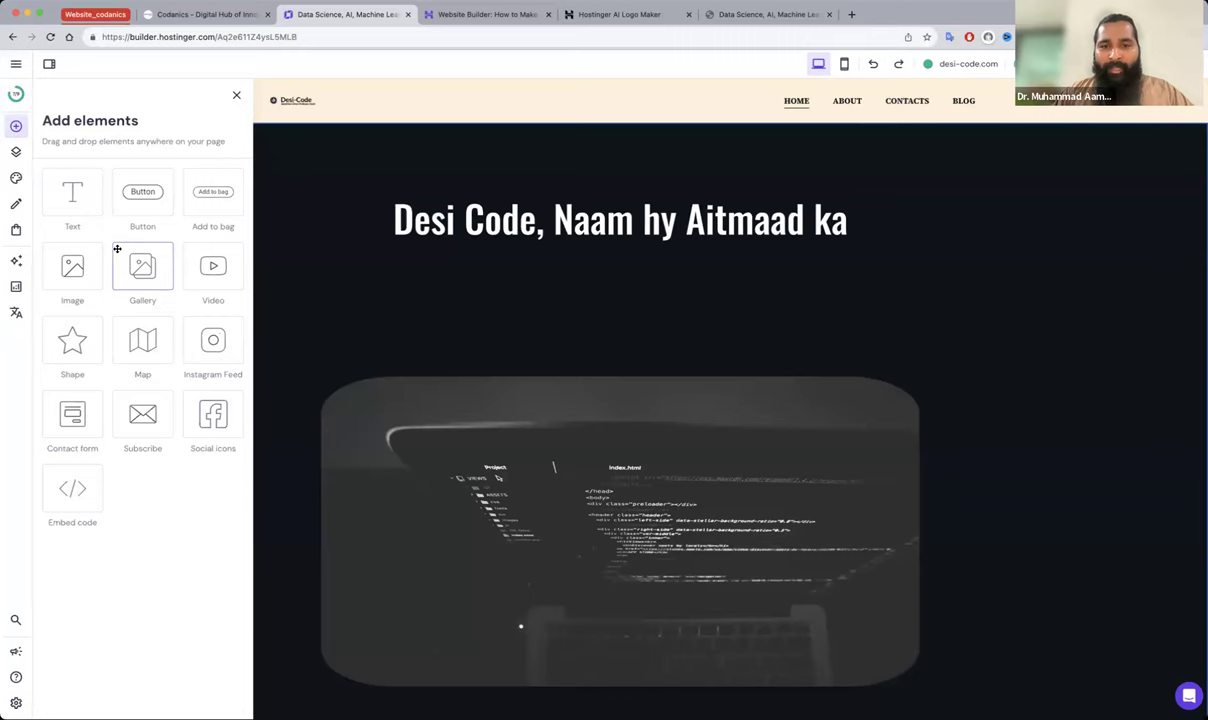
{"action": "left_click", "coordinate": [16, 152]}
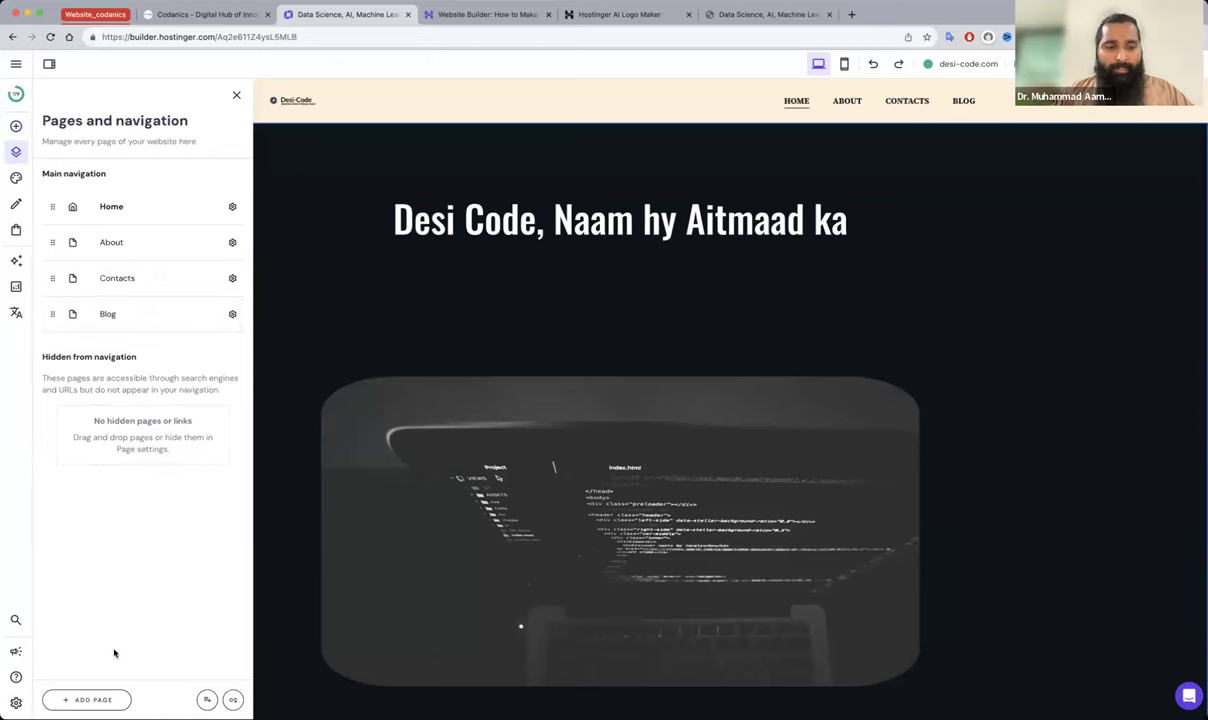
Add a dropdown named 'Projects' to the main navigation and begin adding a page
{"action": "left_click", "coordinate": [206, 699]}
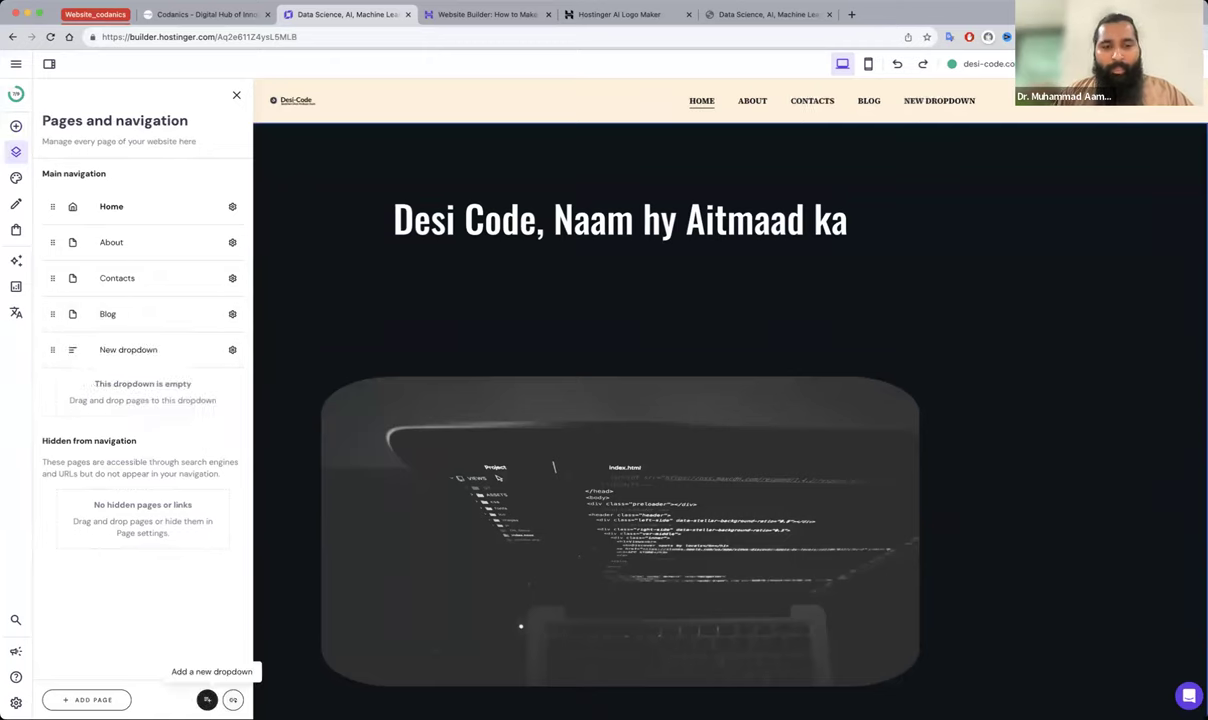
{"action": "left_click", "coordinate": [232, 349]}
{"action": "left_click", "coordinate": [278, 359]}
{"action": "triple_click", "coordinate": [167, 351]}
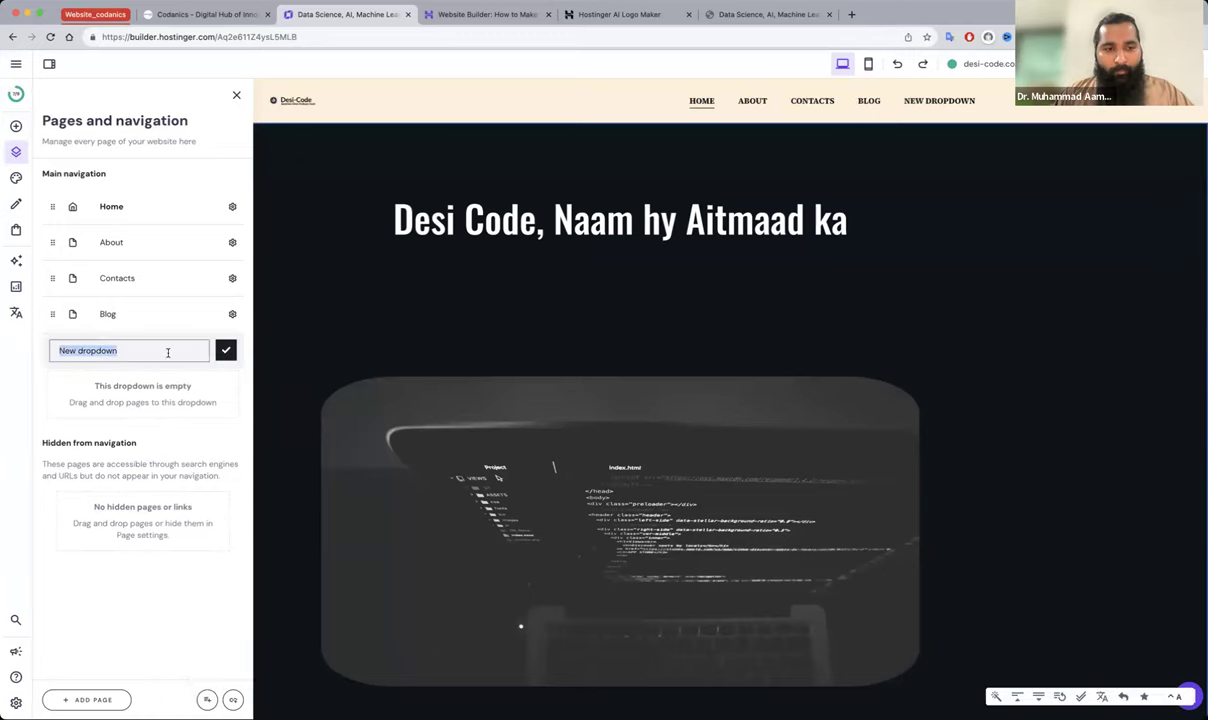
{"action": "type", "text": "Projects"}
{"action": "left_click", "coordinate": [225, 350]}
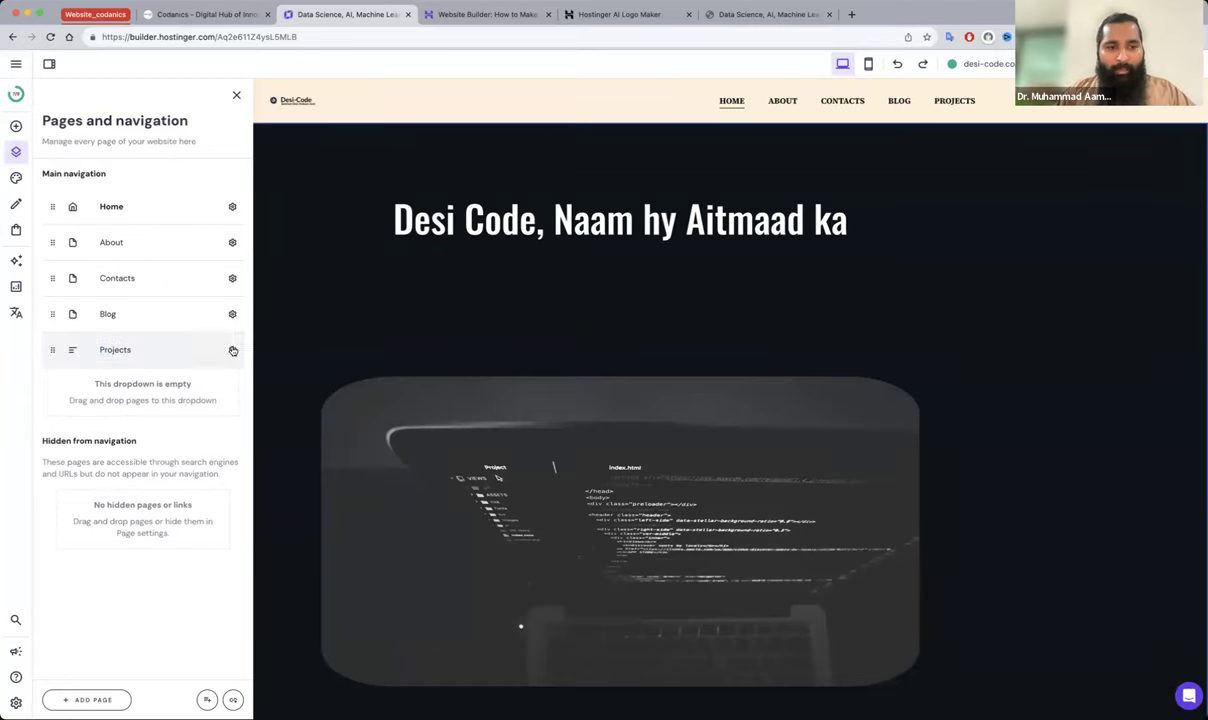
{"action": "left_click", "coordinate": [90, 699]}
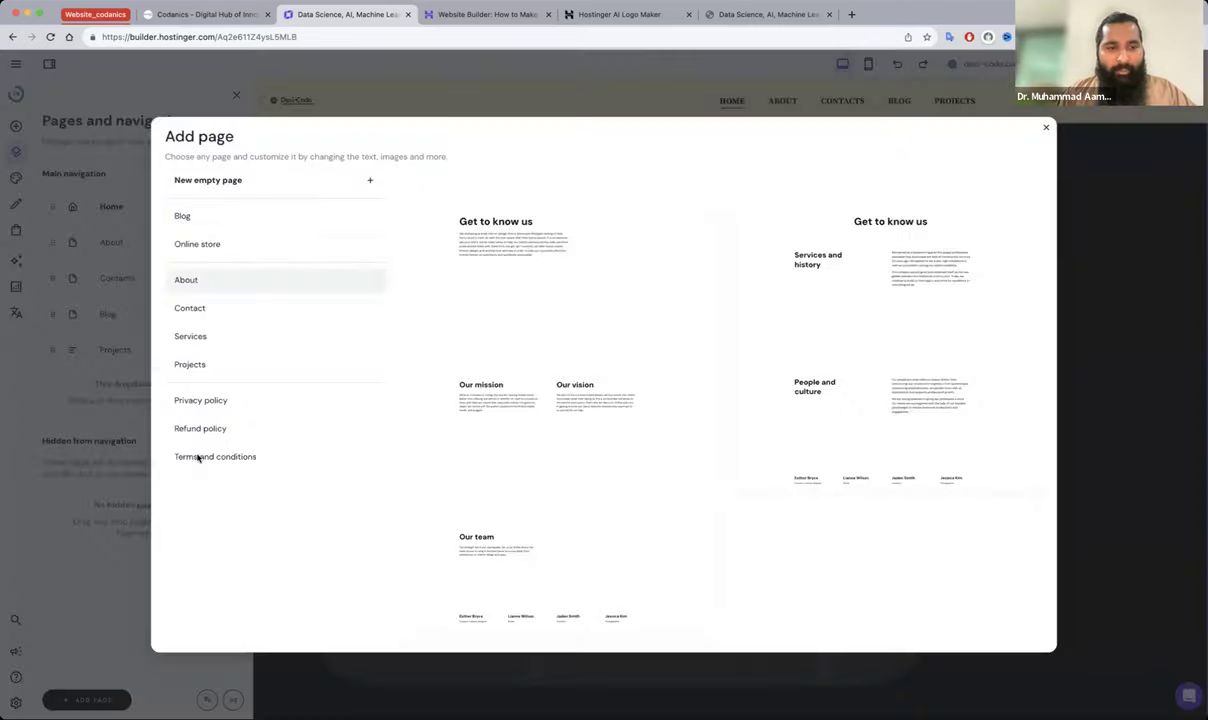
Add a Projects-template page named 'Machine Learning Projects' and nest it under the Projects dropdown
{"action": "left_click", "coordinate": [212, 367]}
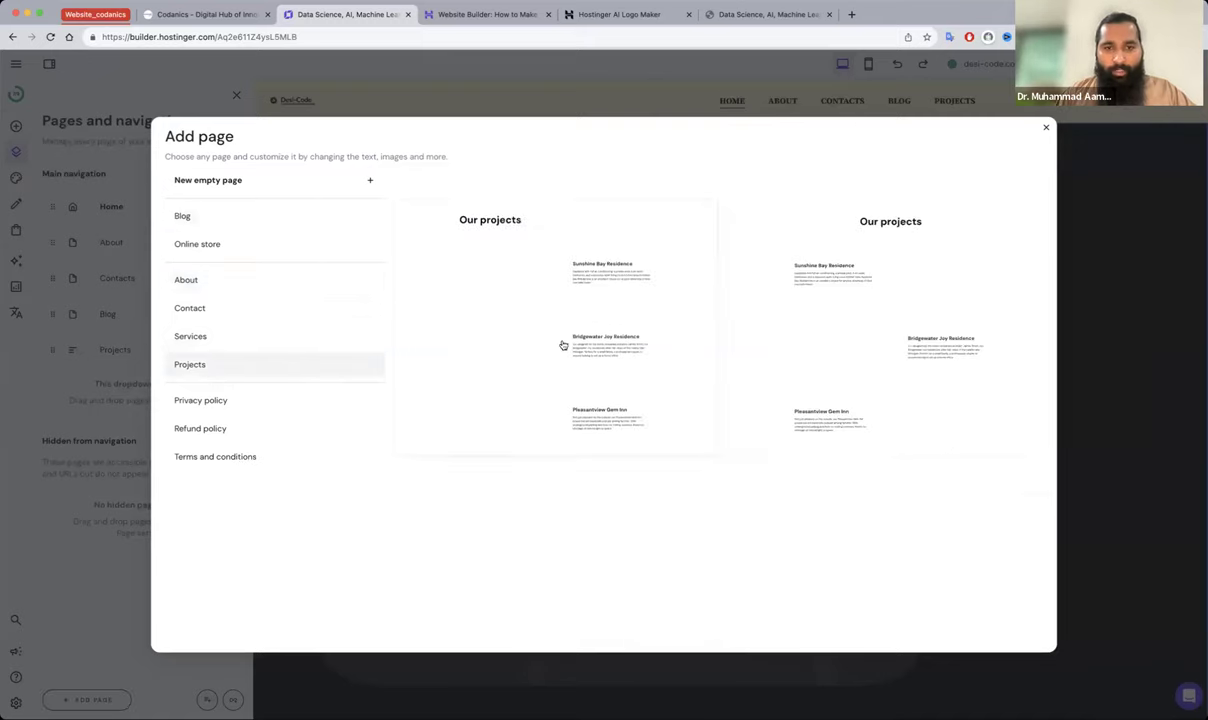
{"action": "left_click", "coordinate": [573, 278]}
{"action": "double_click", "coordinate": [388, 332]}
{"action": "type", "text": "Machine Learning P"}
{"action": "key", "text": "BackSpace"}
{"action": "key", "text": "BackSpace"}
{"action": "key", "text": "BackSpace"}
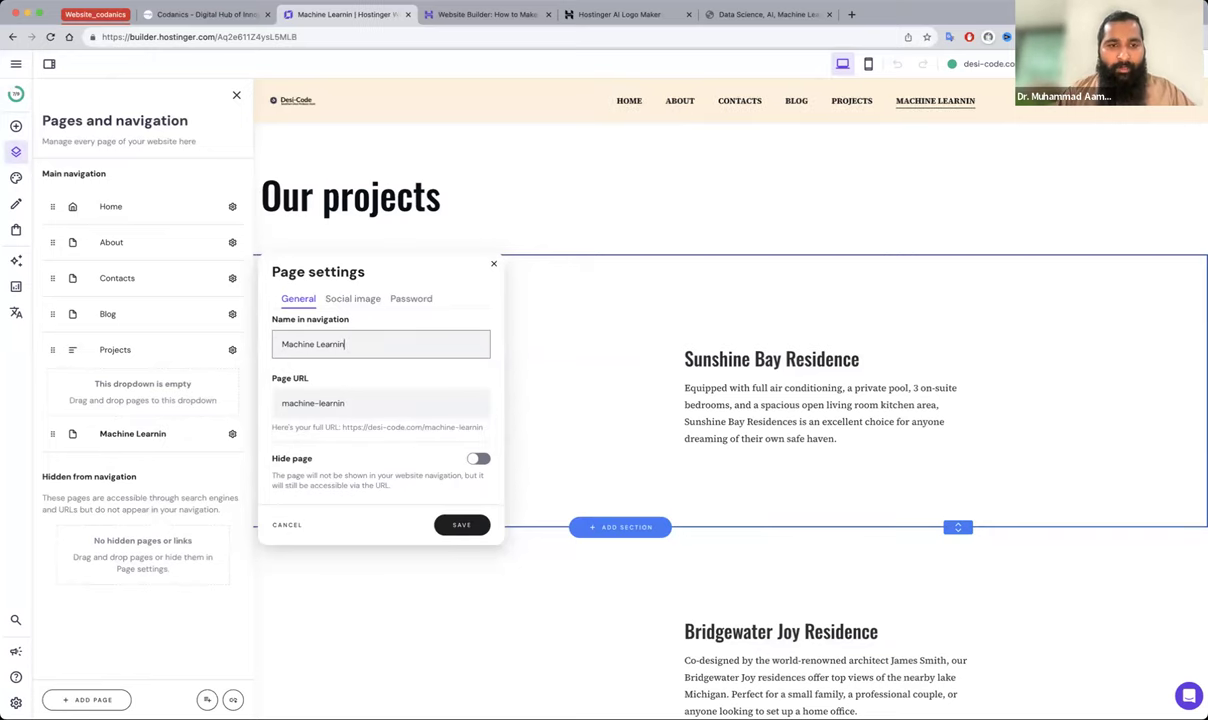
{"action": "type", "text": "g Projects"}
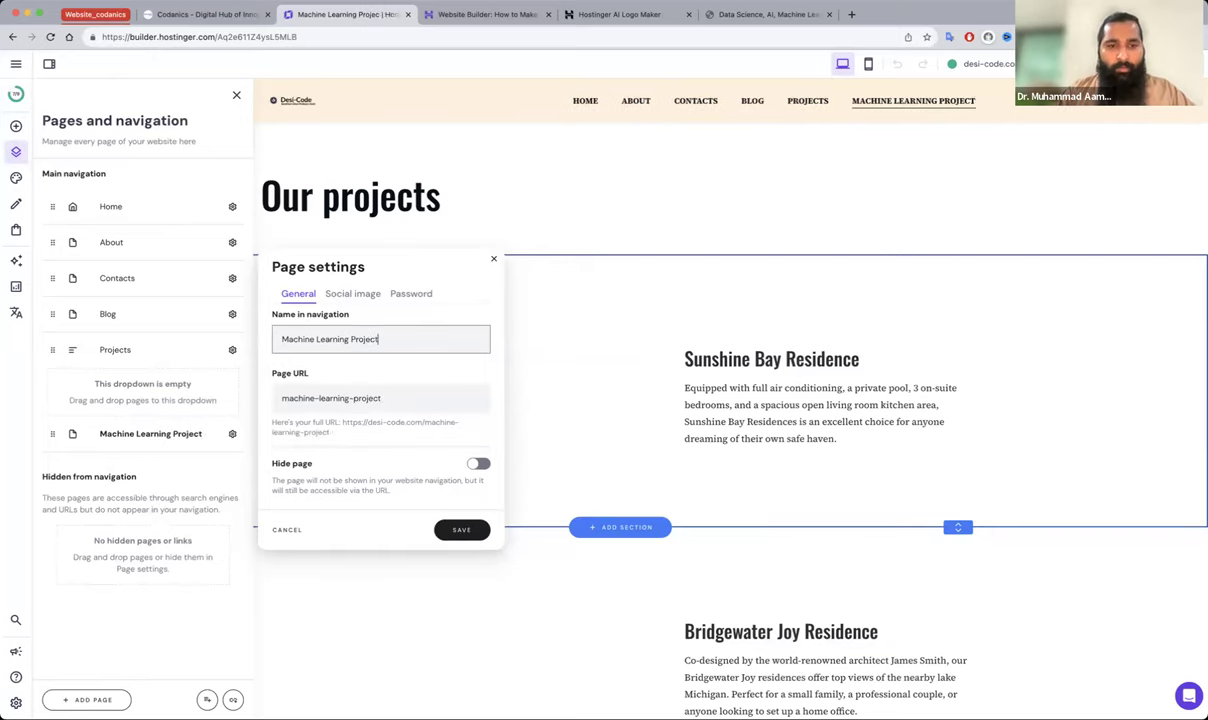
{"action": "left_click", "coordinate": [462, 530]}
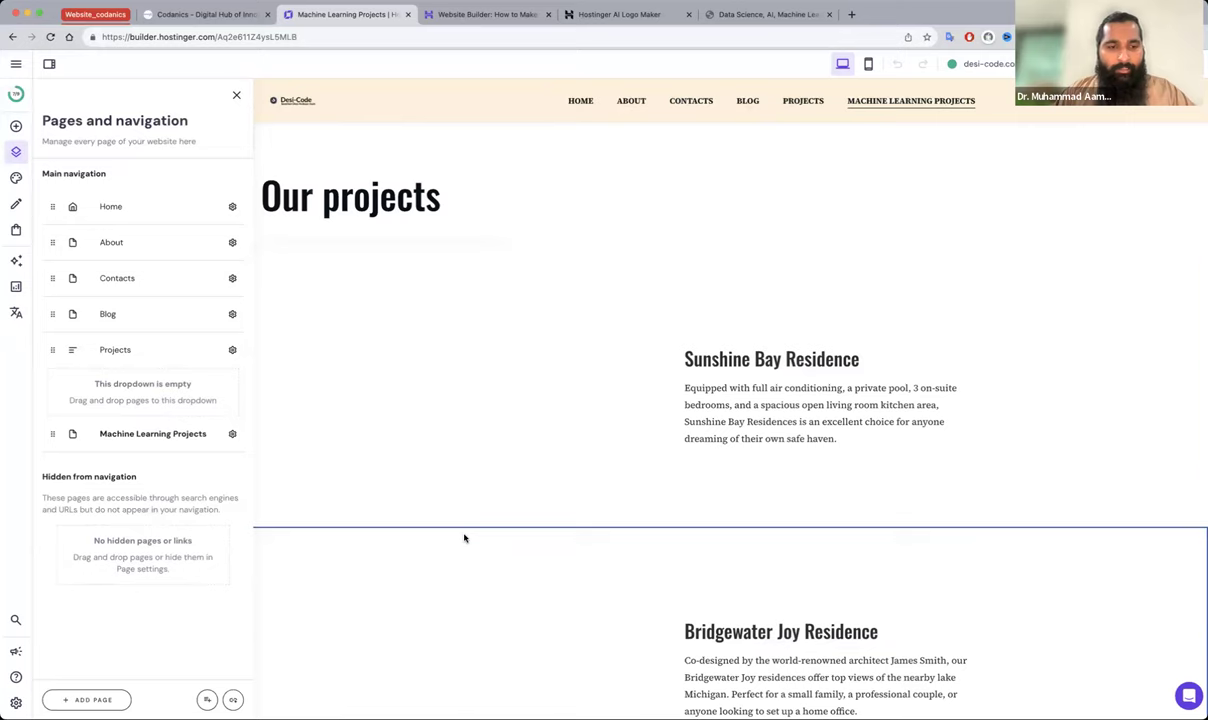
{"action": "left_click_drag", "start_coordinate": [50, 433], "coordinate": [97, 400]}
Add another Projects-template page named 'AI Projects' and nest it under the Projects dropdown
{"action": "mouse_move", "coordinate": [972, 104]}
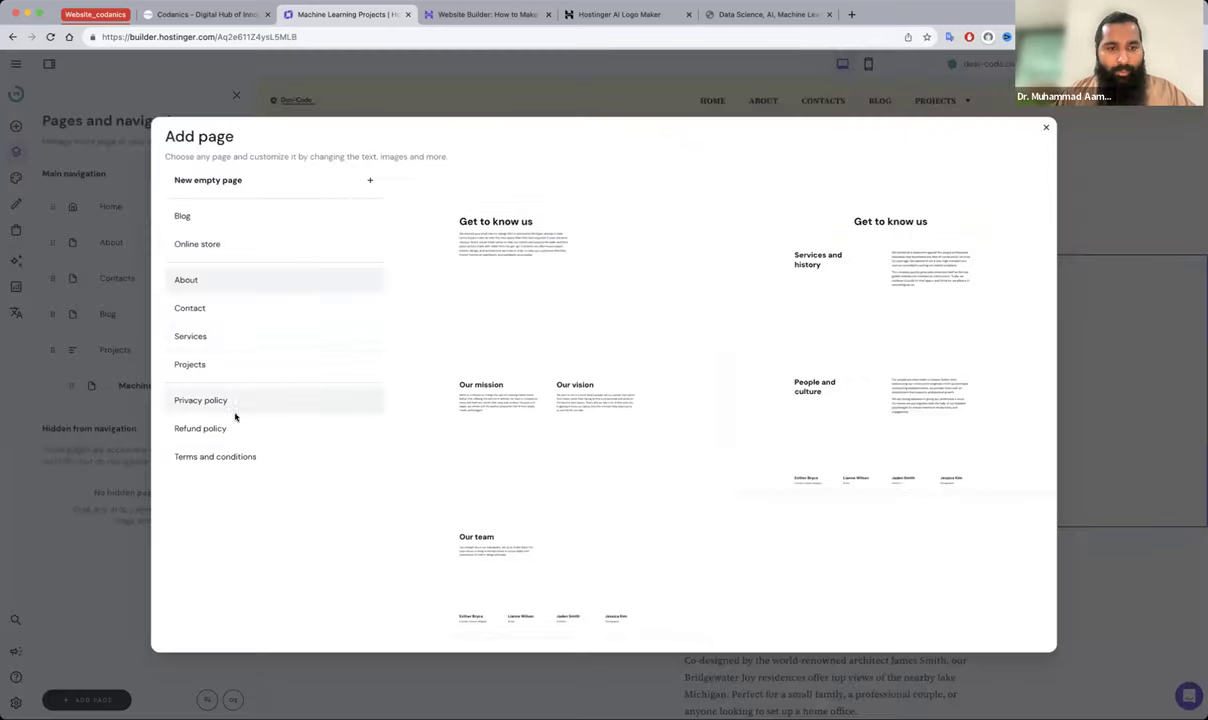
{"action": "left_click", "coordinate": [240, 362]}
{"action": "left_click", "coordinate": [537, 265]}
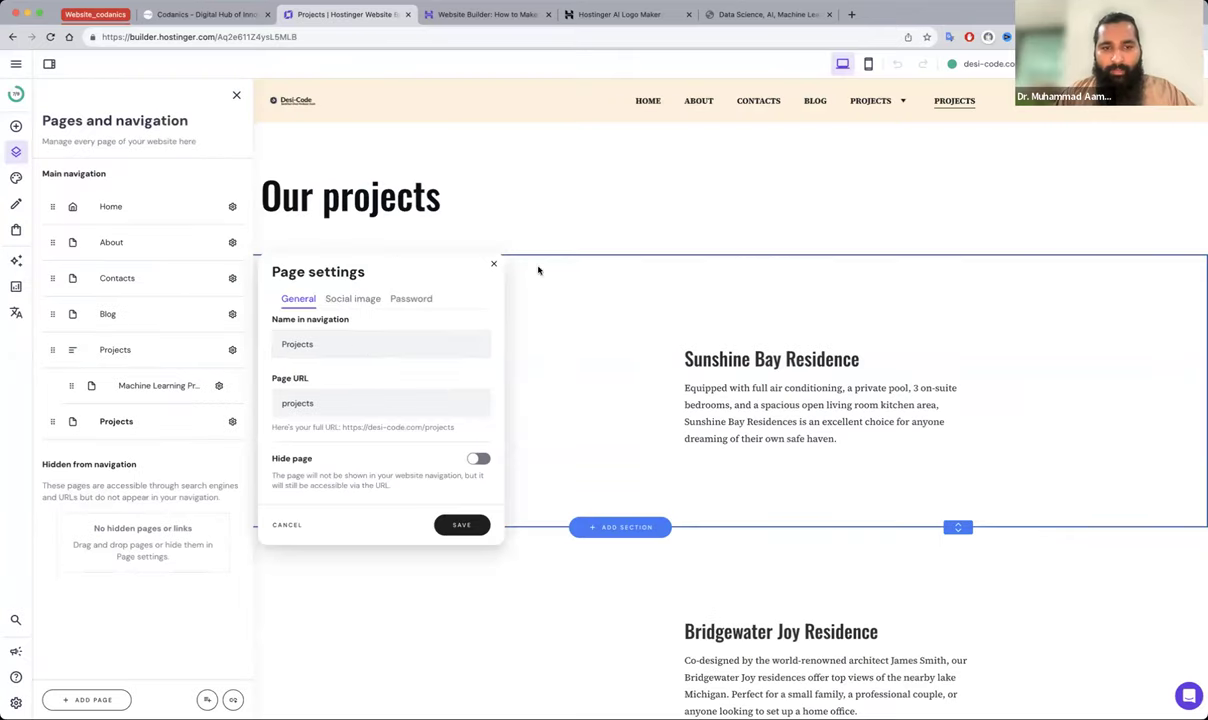
{"action": "double_click", "coordinate": [362, 351]}
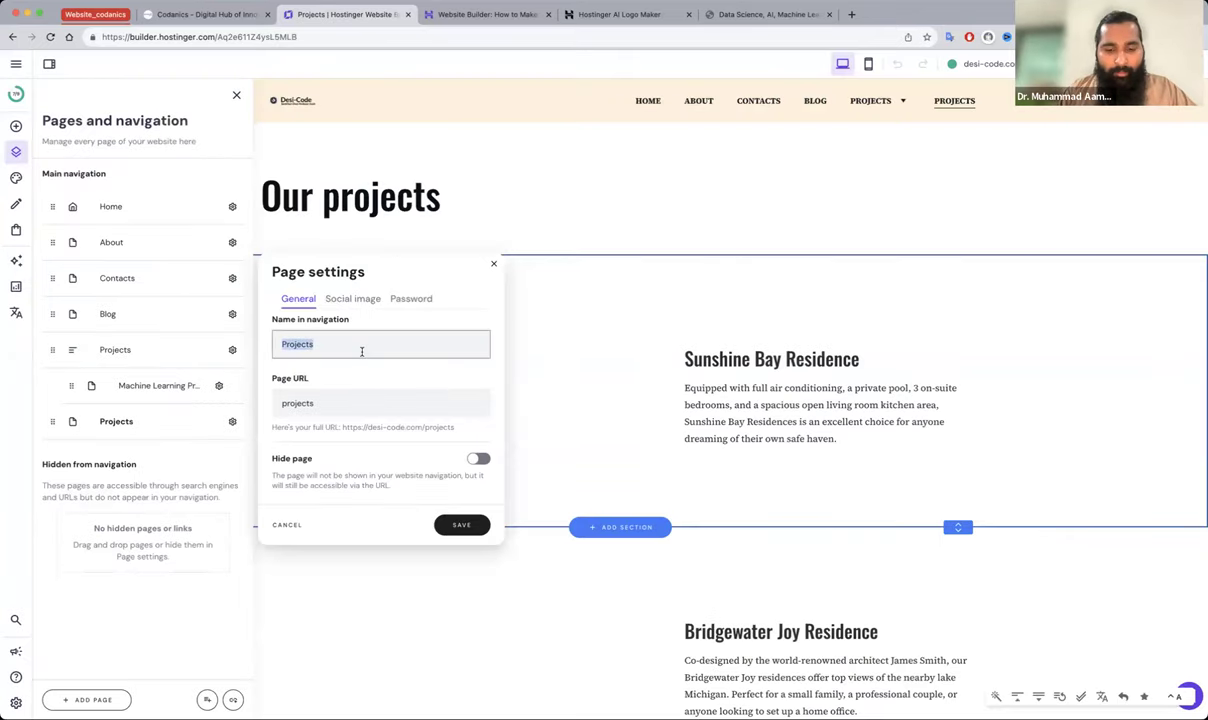
{"action": "type", "text": "AI Pro"}
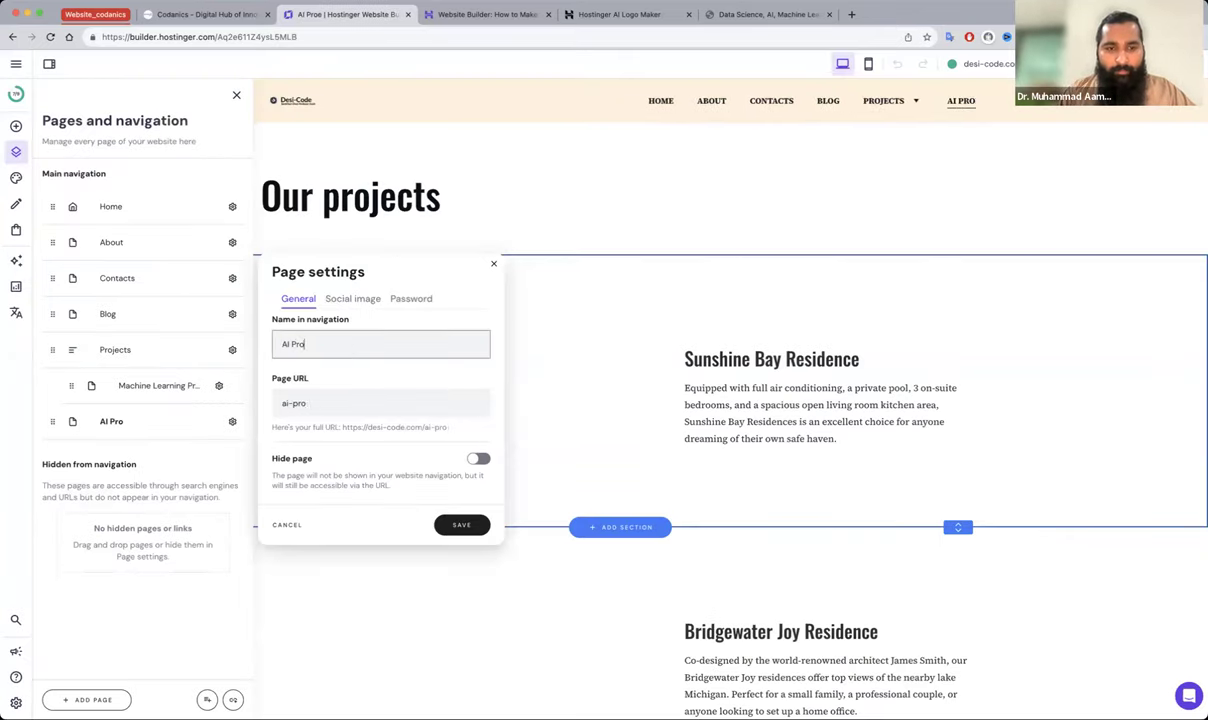
{"action": "type", "text": "jects"}
{"action": "left_click", "coordinate": [459, 525]}
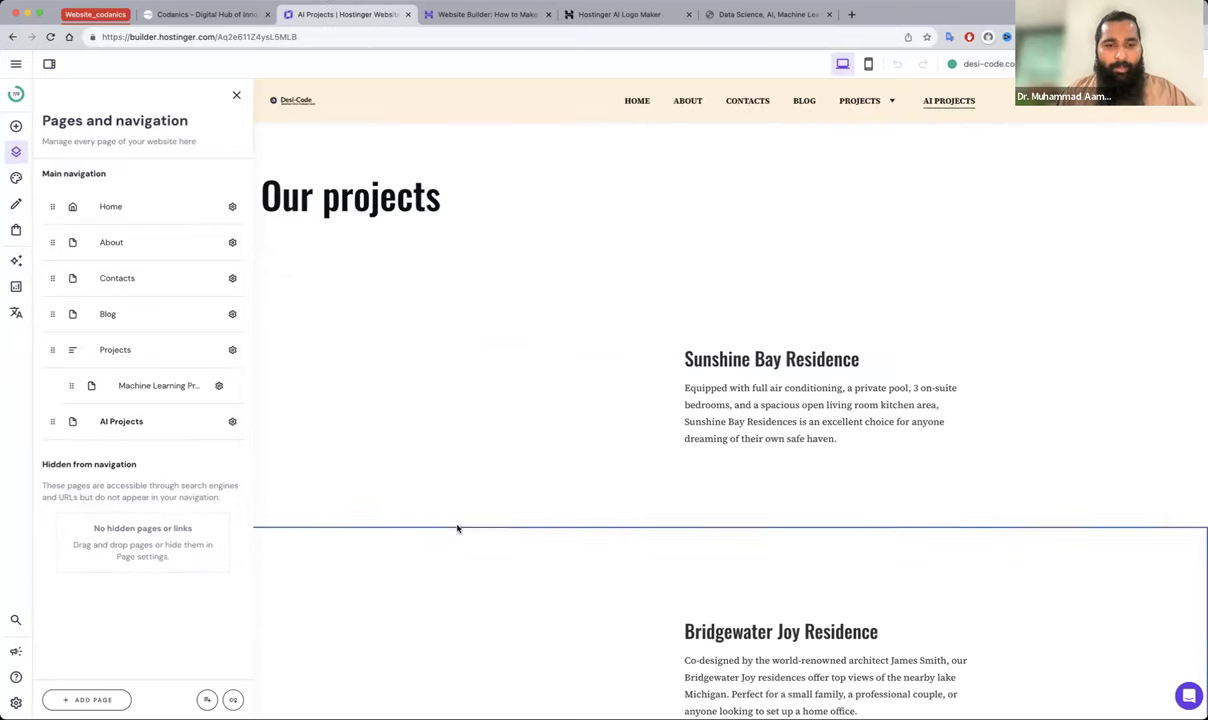
{"action": "left_click_drag", "start_coordinate": [52, 421], "coordinate": [73, 386]}
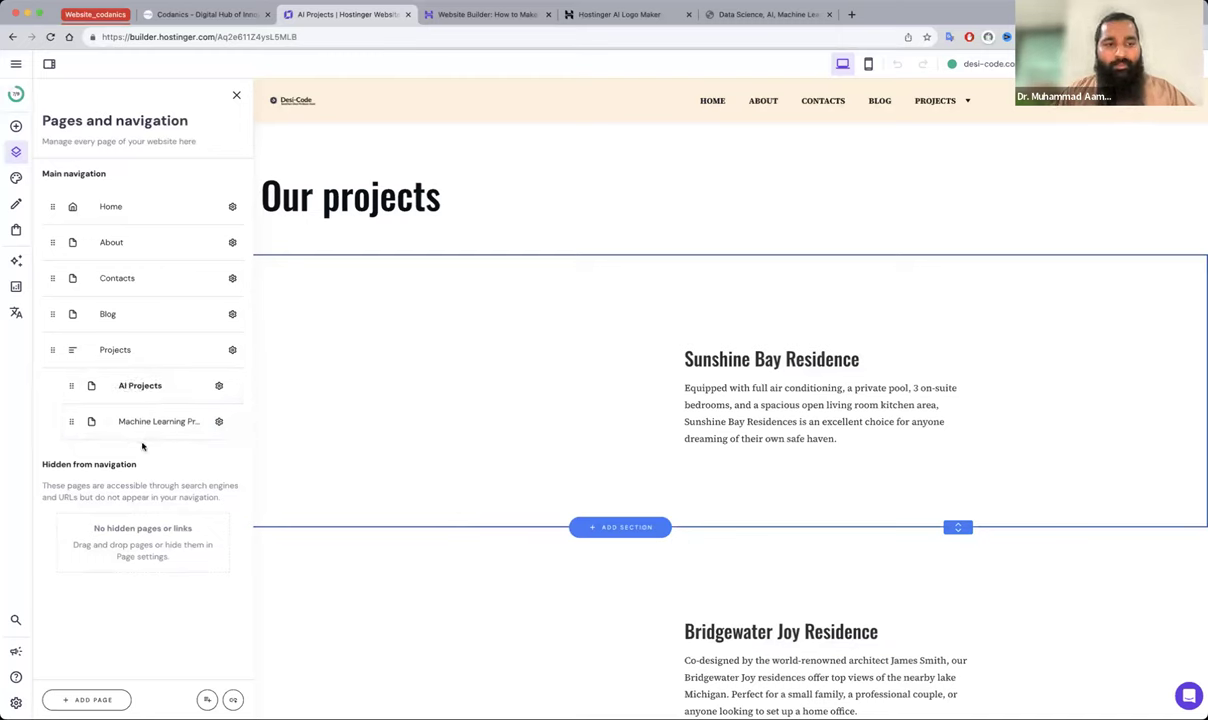
Reorder the navigation so Projects sits third, between About and Contacts, then close the panel
{"action": "left_click_drag", "start_coordinate": [52, 353], "coordinate": [60, 423]}
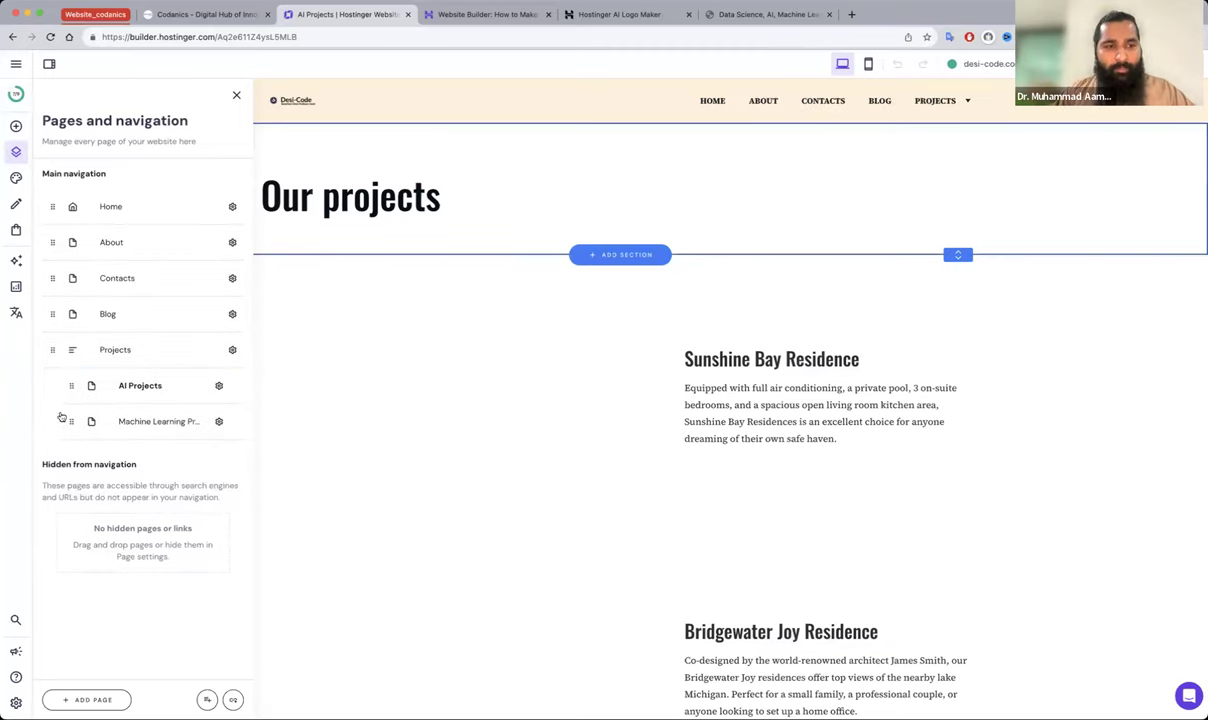
{"action": "left_click_drag", "start_coordinate": [52, 350], "coordinate": [47, 269]}
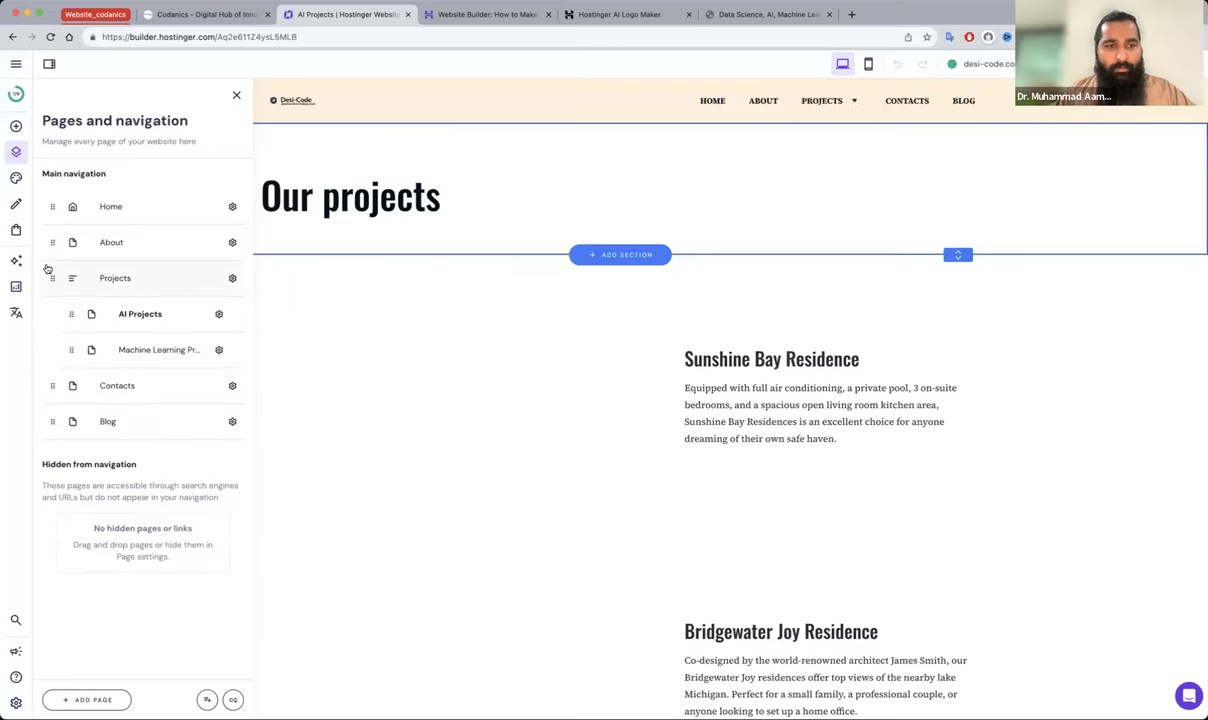
{"action": "mouse_move", "coordinate": [828, 101]}
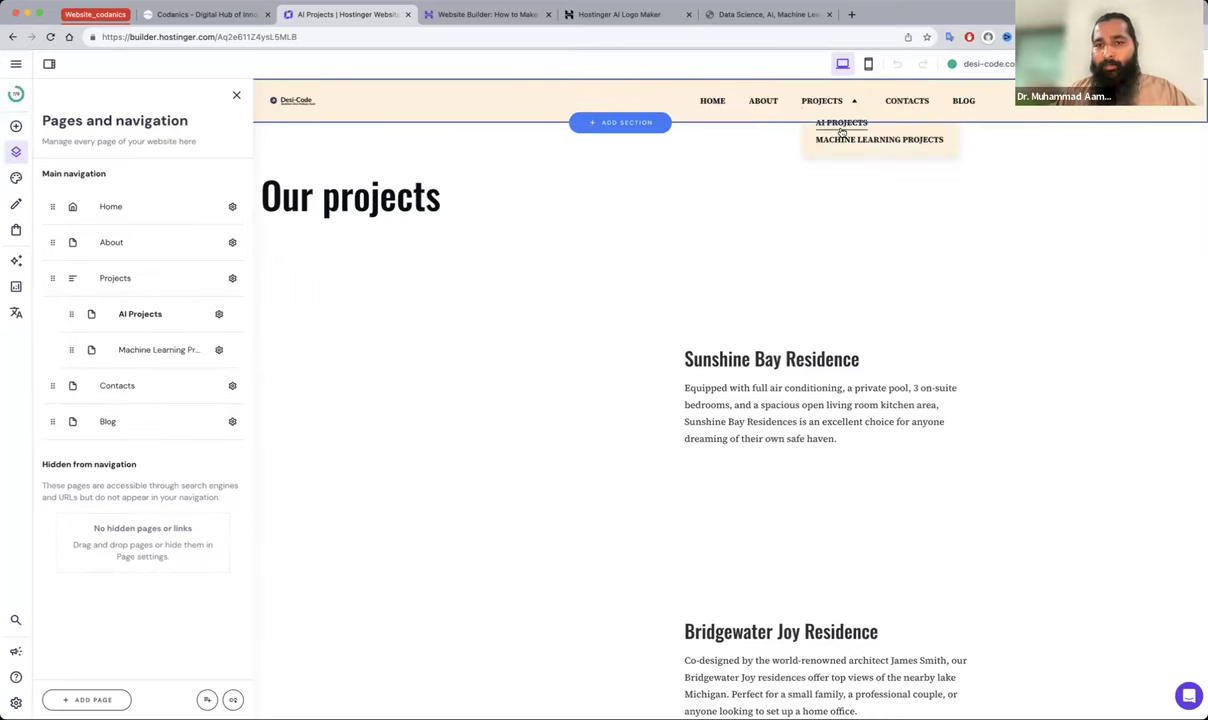
{"action": "left_click", "coordinate": [843, 125]}
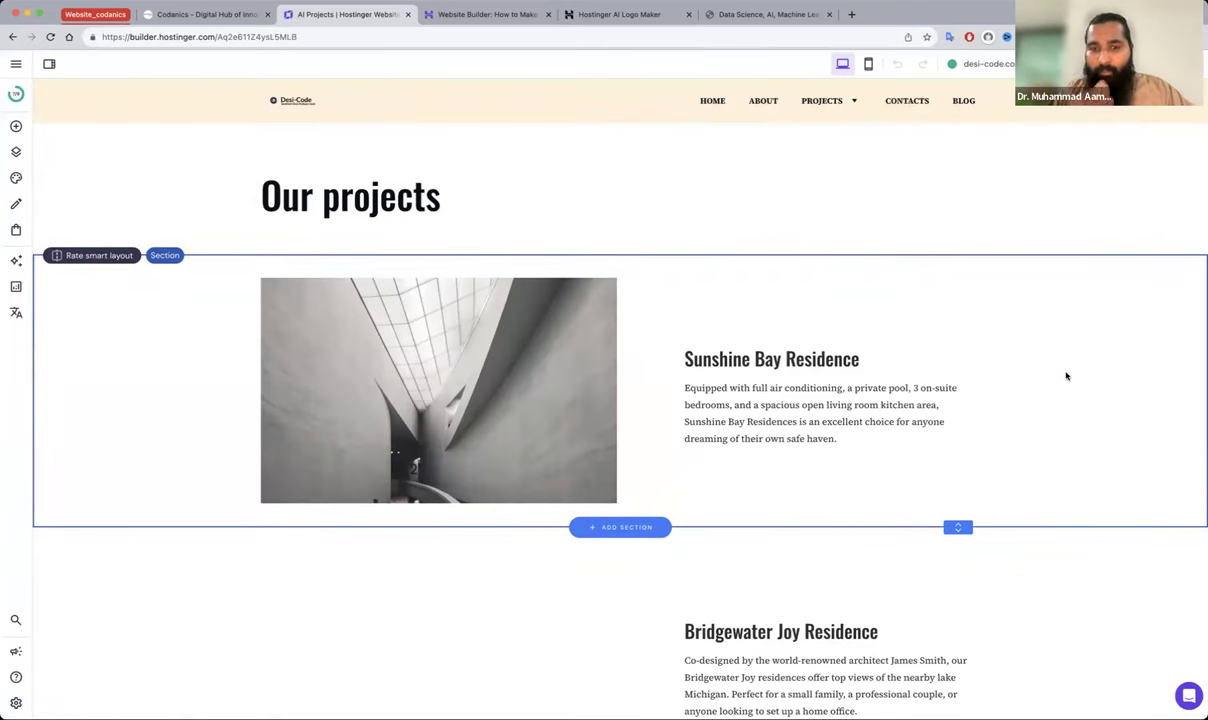
{"action": "left_click", "coordinate": [375, 195]}
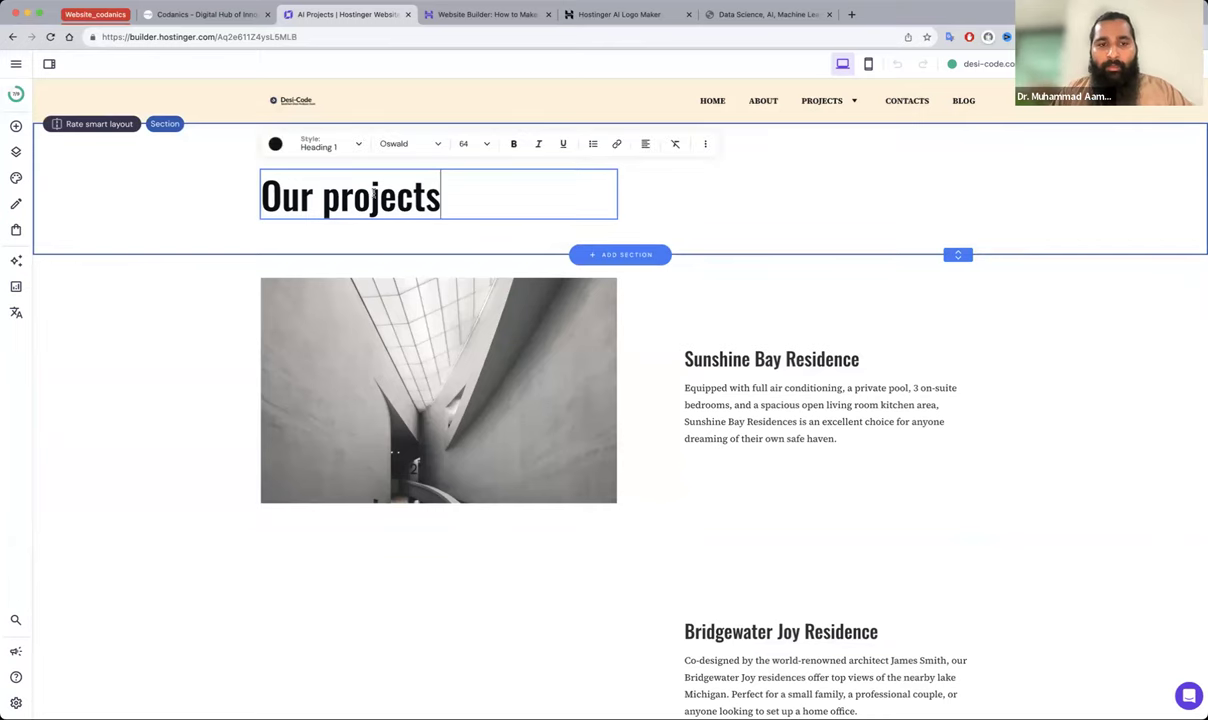
{"action": "double_click", "coordinate": [375, 195]}
{"action": "left_click", "coordinate": [440, 290]}
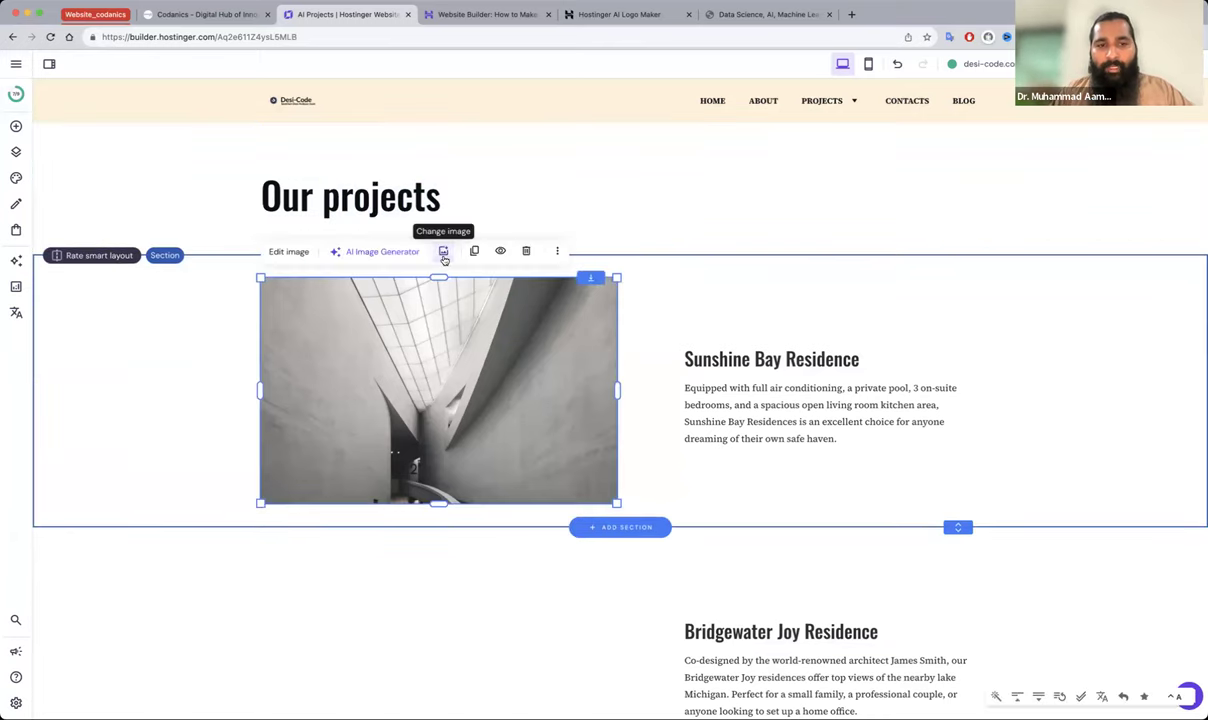
{"action": "left_click", "coordinate": [780, 385]}
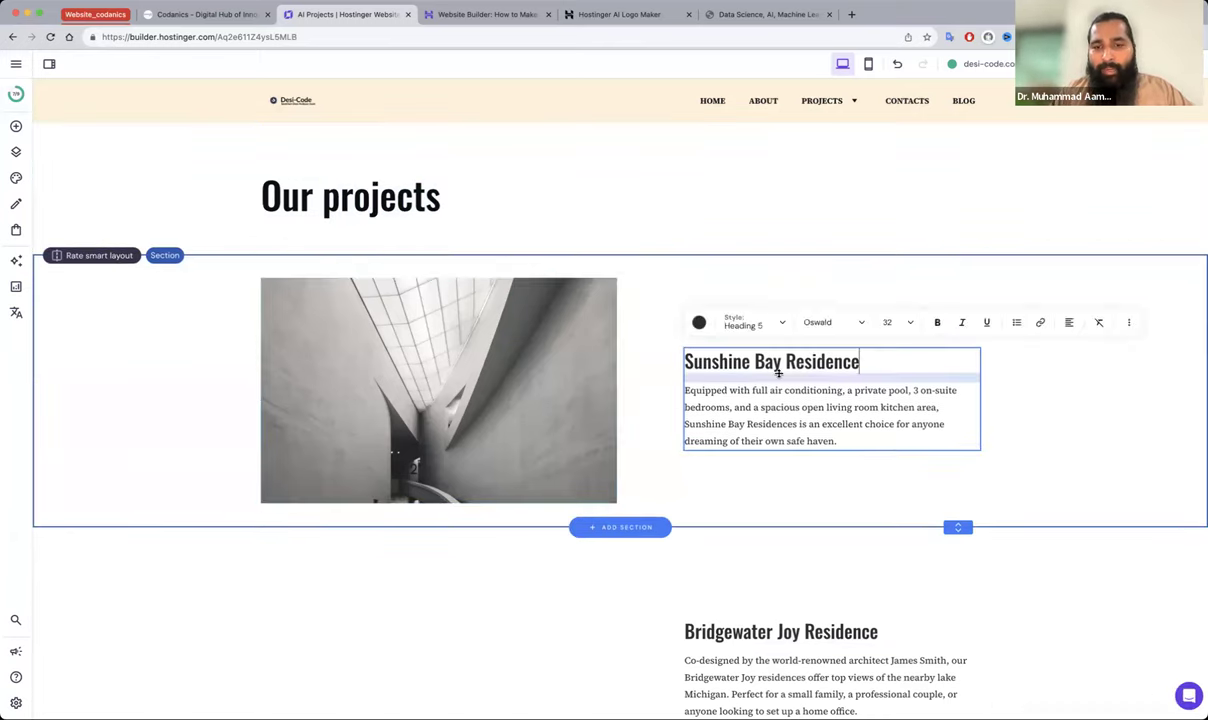
{"action": "scroll", "coordinate": [720, 449], "scroll_direction": "down", "scroll_amount": 5}
{"action": "left_click", "coordinate": [776, 307]}
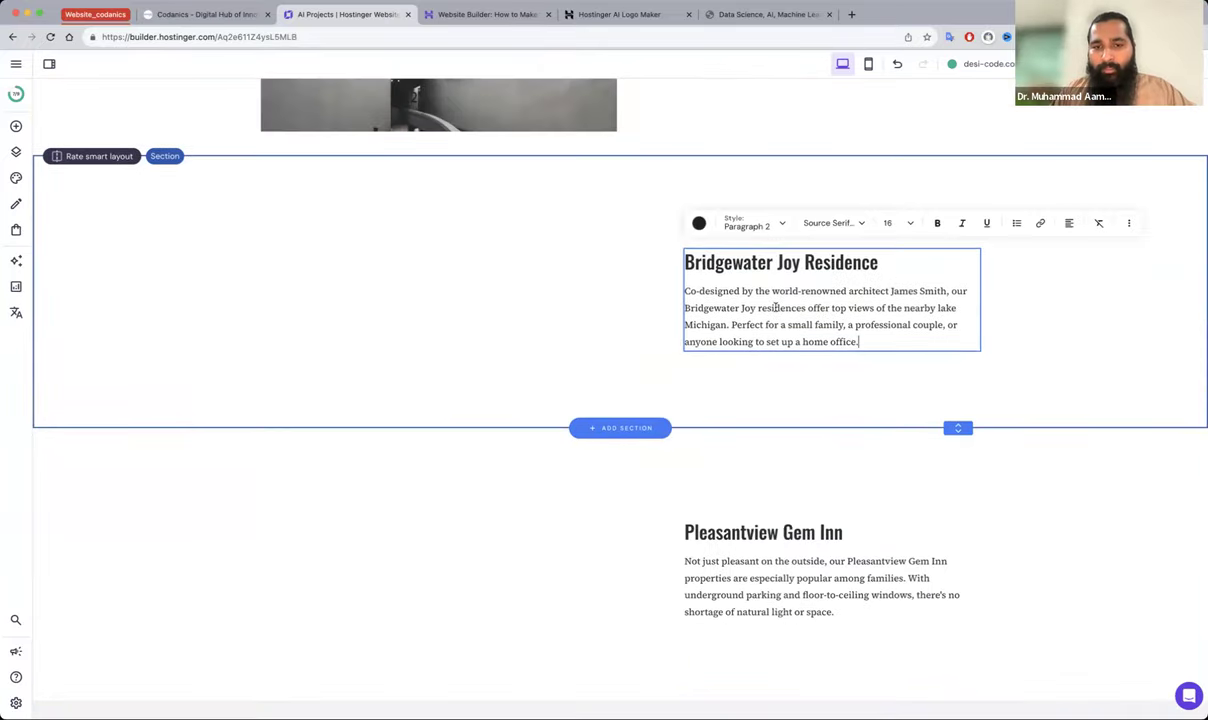
{"action": "left_click", "coordinate": [760, 576]}
{"action": "scroll", "coordinate": [648, 451], "scroll_direction": "up", "scroll_amount": 1}
{"action": "scroll", "coordinate": [648, 451], "scroll_direction": "up", "scroll_amount": 5}
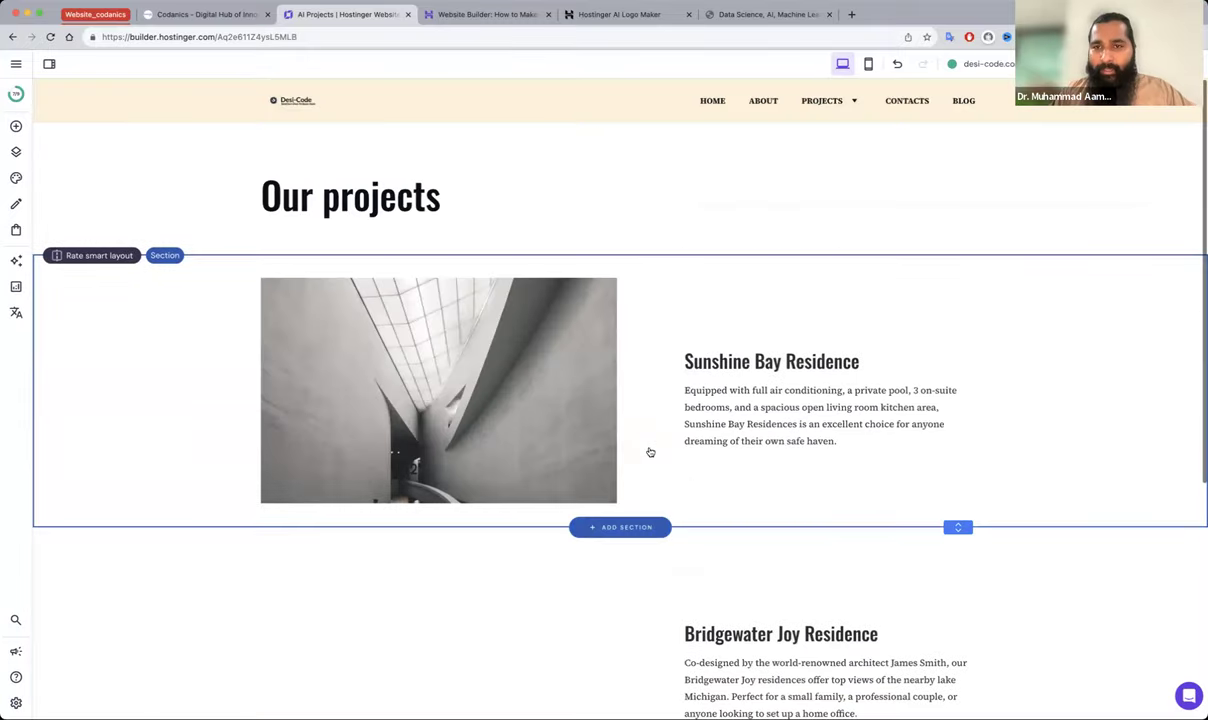
{"action": "mouse_move", "coordinate": [820, 105]}
{"action": "left_click", "coordinate": [528, 359]}
{"action": "scroll", "coordinate": [528, 359], "scroll_direction": "down", "scroll_amount": 3}
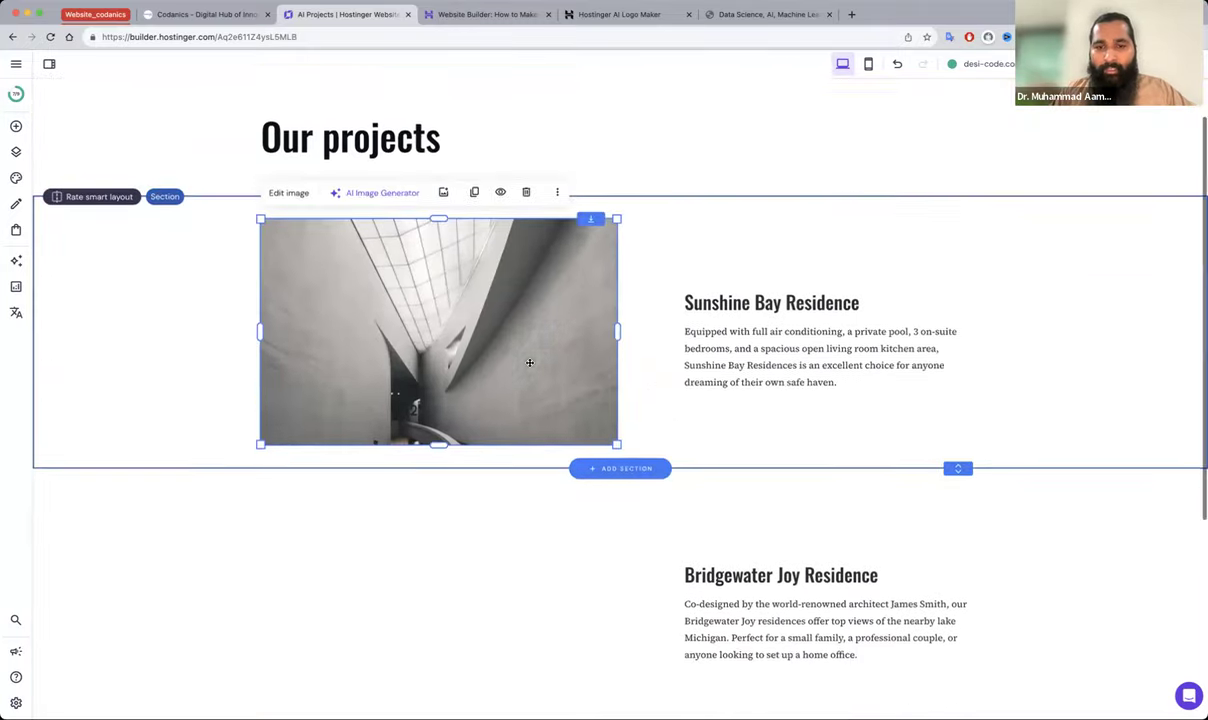
{"action": "left_click", "coordinate": [825, 262]}
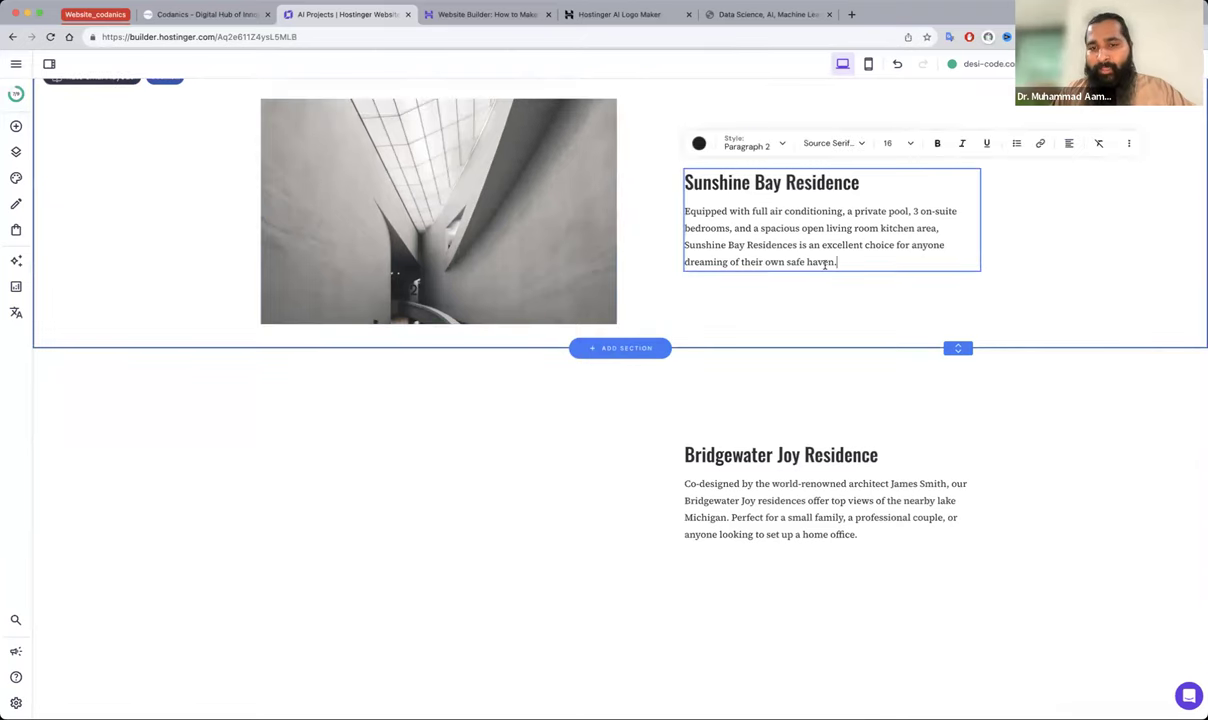
{"action": "key", "text": "Return"}
{"action": "key", "text": "Return"}
{"action": "key", "text": "Return"}
{"action": "key", "text": "Return"}
{"action": "key", "text": "BackSpace"}
{"action": "key", "text": "BackSpace"}
{"action": "key", "text": "BackSpace"}
{"action": "key", "text": "BackSpace"}
{"action": "key", "text": "Escape"}
{"action": "left_click", "coordinate": [839, 320]}
{"action": "left_click", "coordinate": [16, 126]}
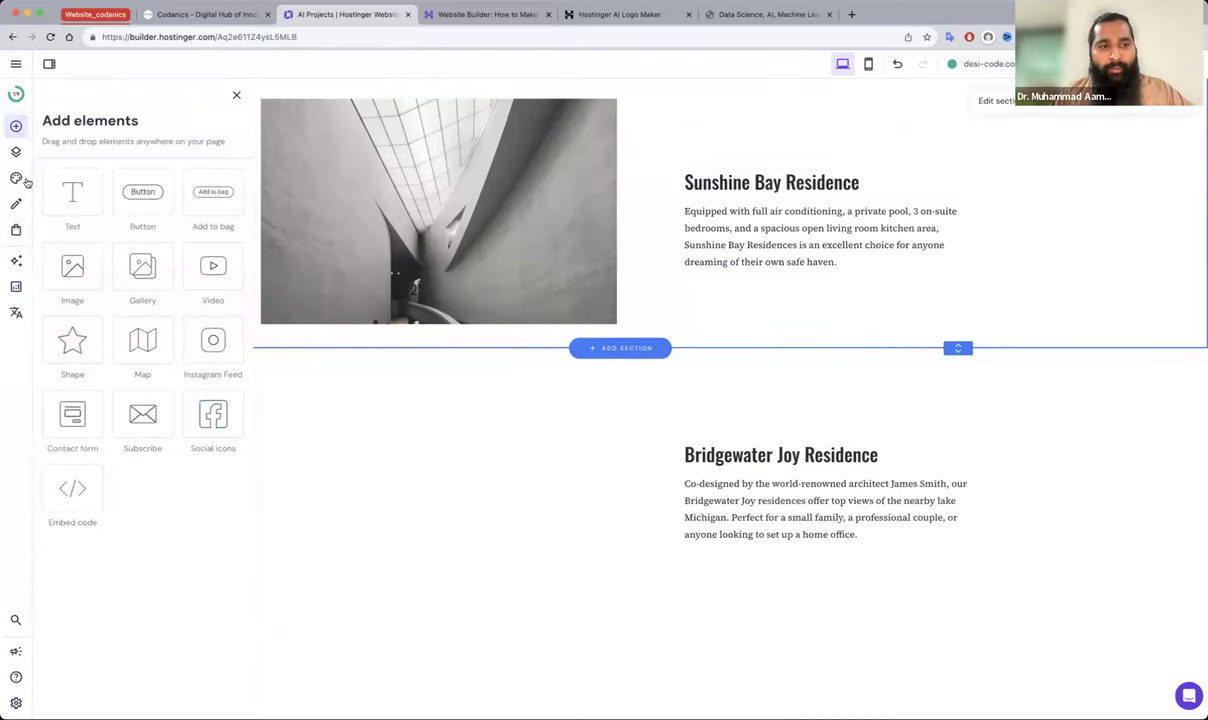
{"action": "left_click", "coordinate": [69, 460]}
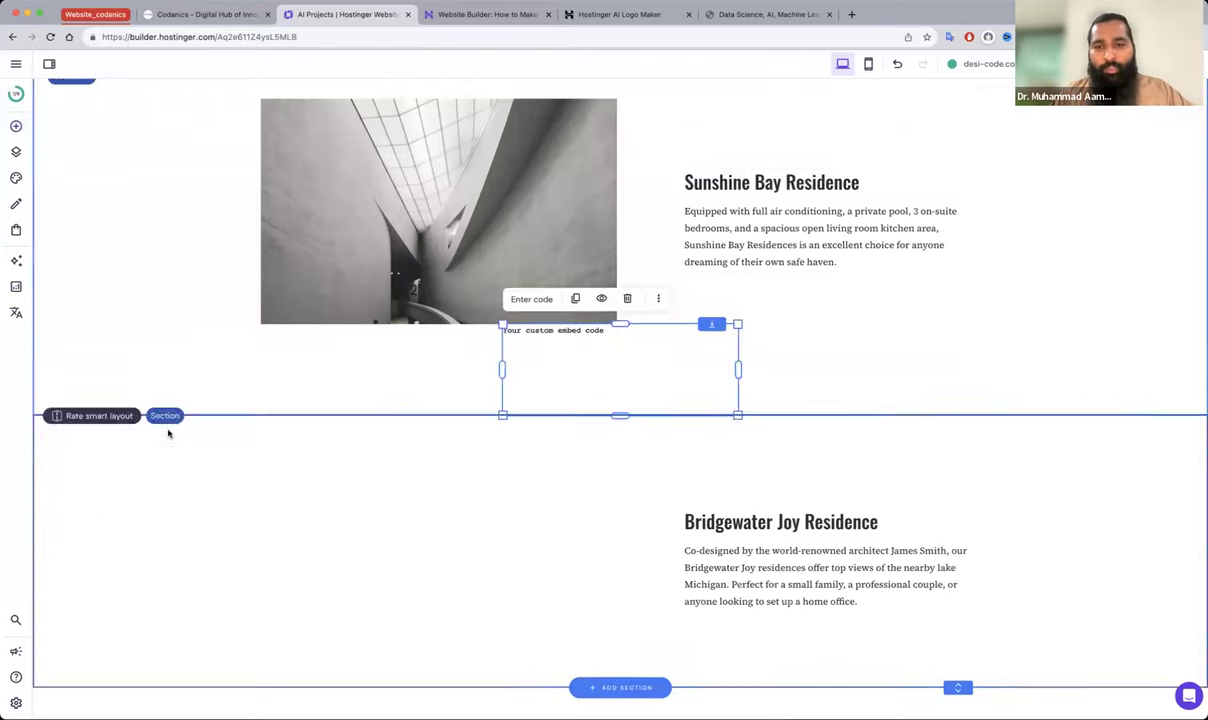
{"action": "left_click", "coordinate": [584, 333]}
{"action": "left_click", "coordinate": [583, 332]}
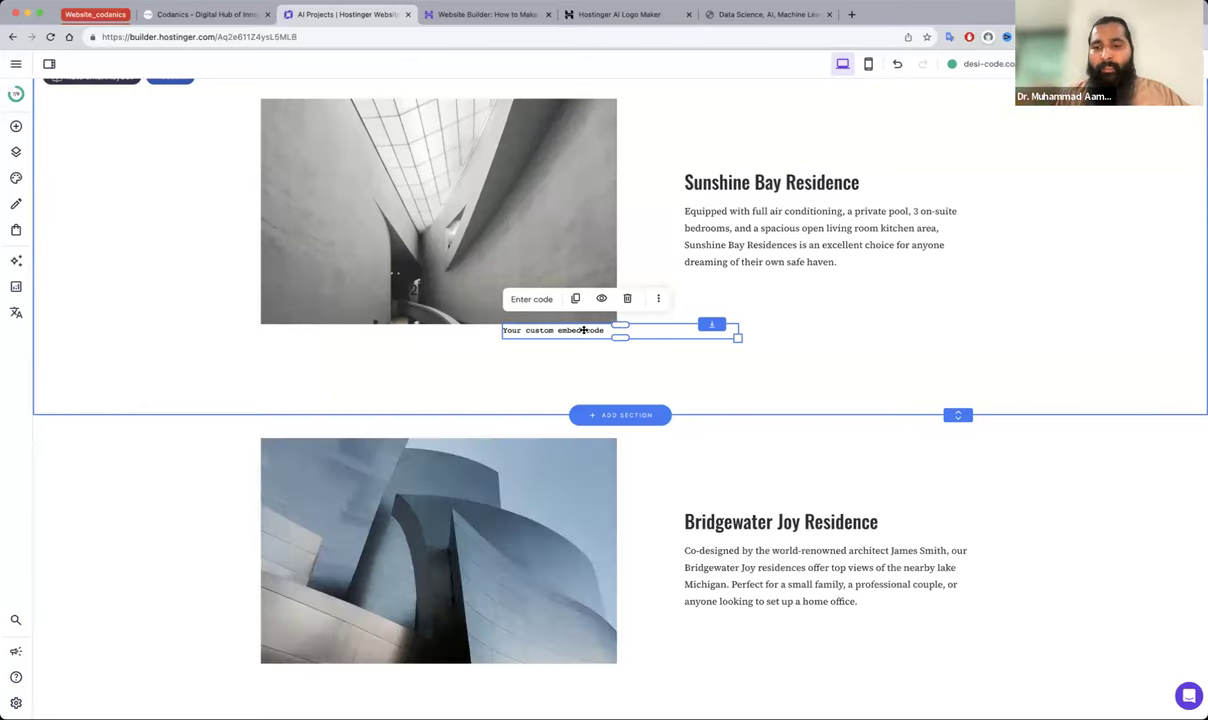
{"action": "left_click", "coordinate": [628, 300]}
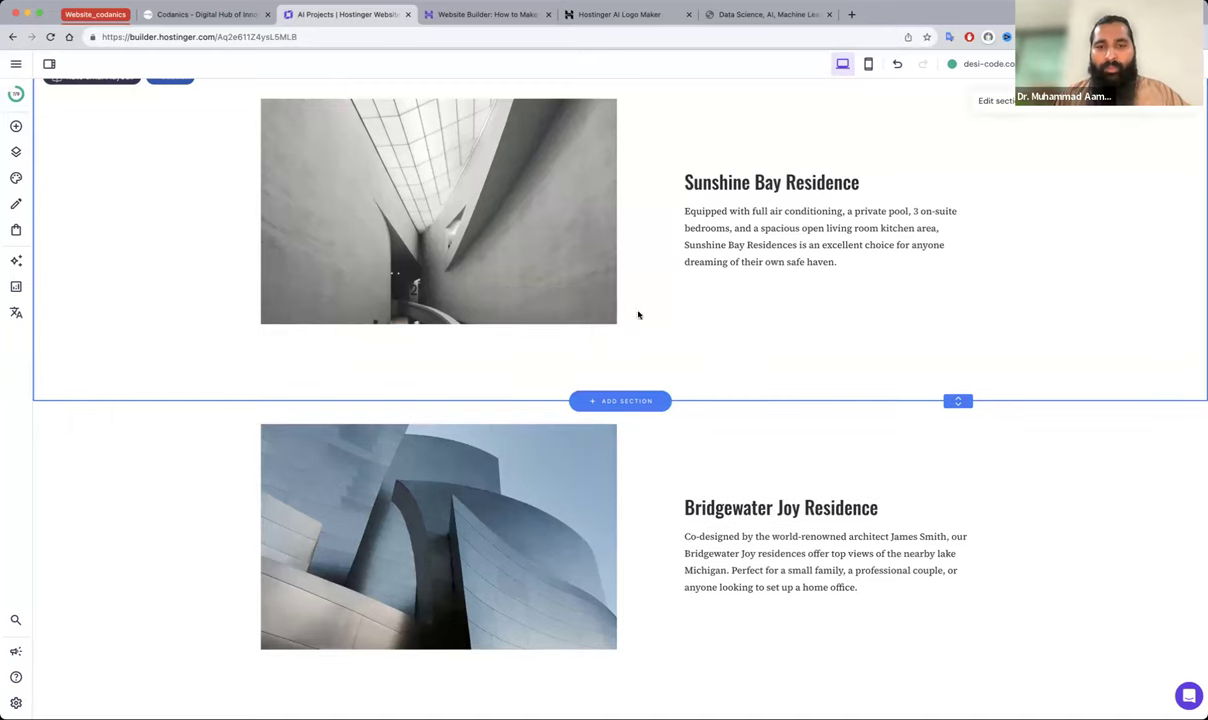
{"action": "scroll", "coordinate": [736, 367], "scroll_direction": "up", "scroll_amount": 4}
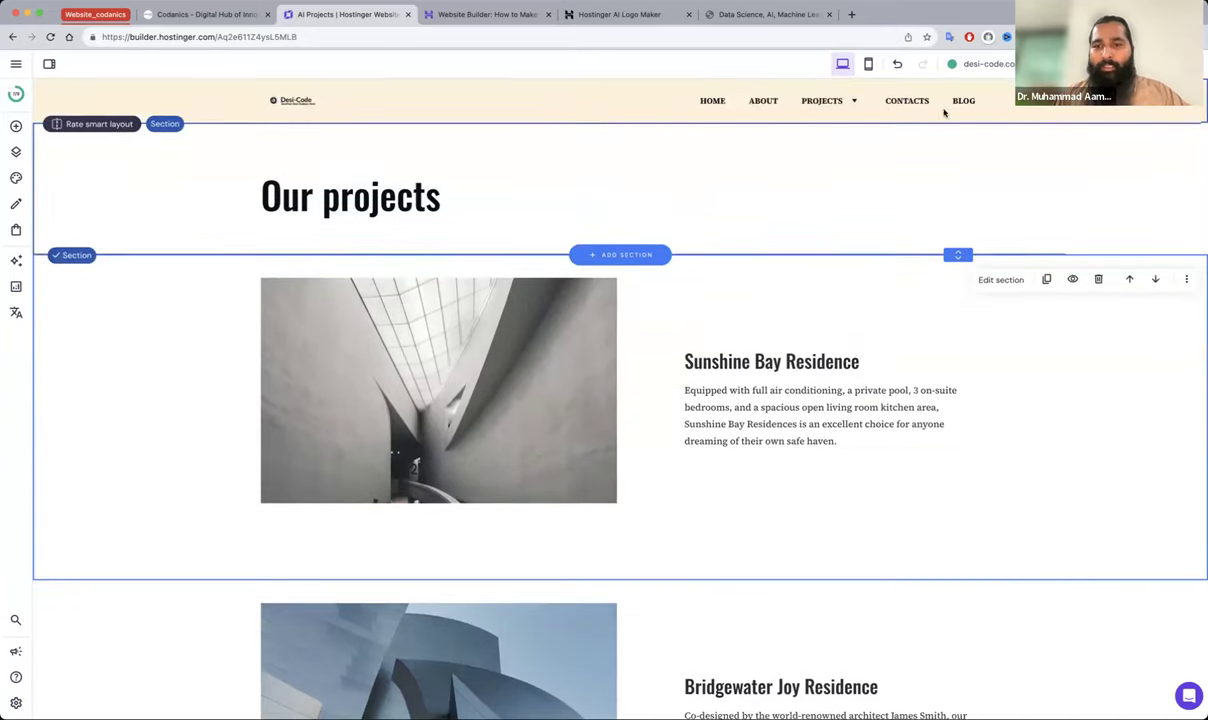
Go to the Blog page, browse the Website styles tabs, and open the blog post list
{"action": "left_click", "coordinate": [962, 103]}
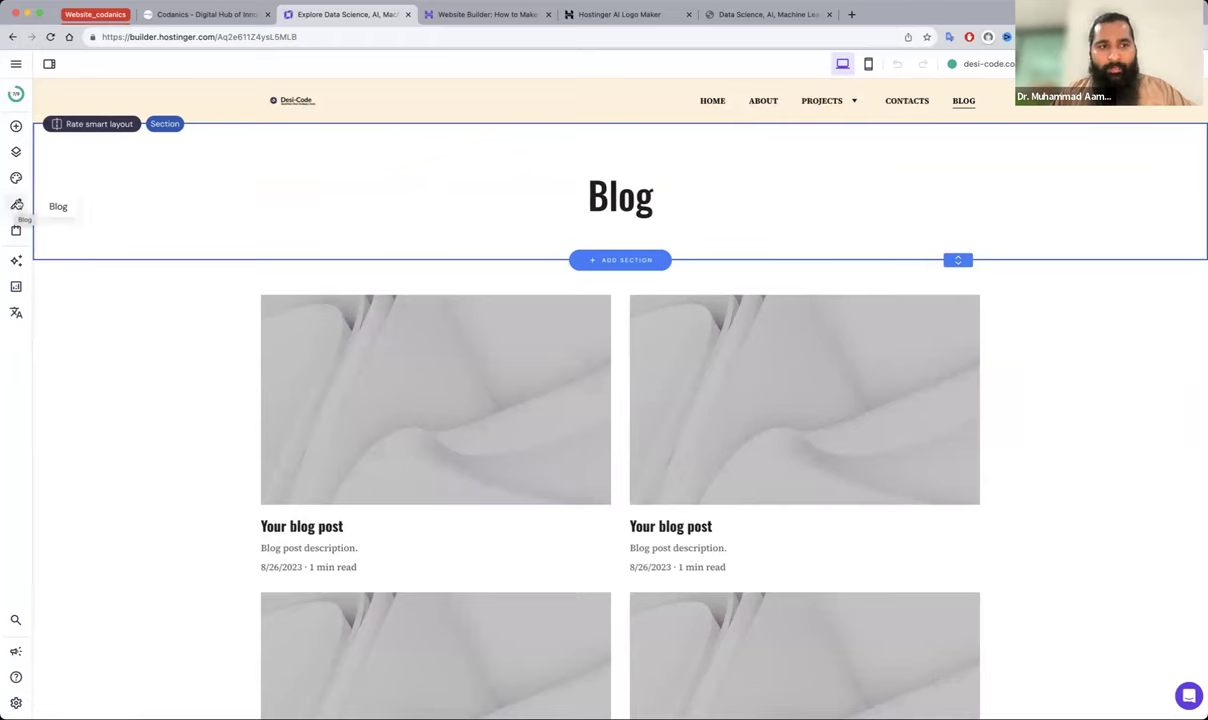
{"action": "left_click", "coordinate": [15, 181]}
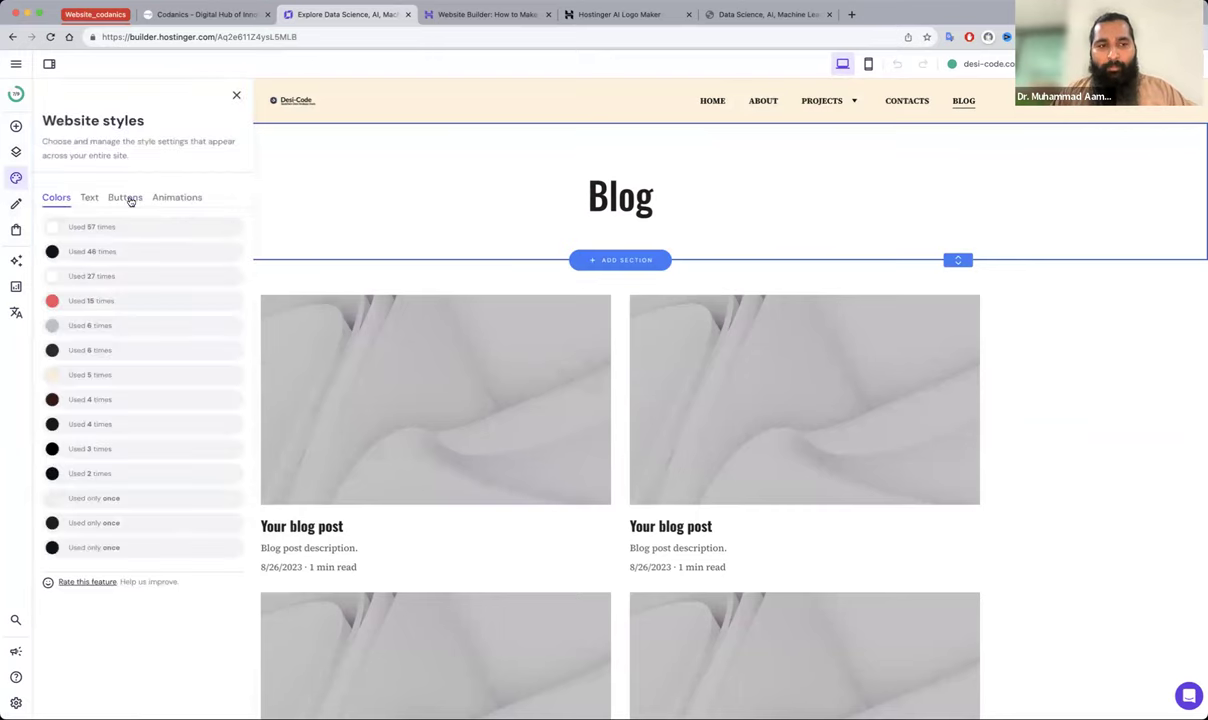
{"action": "left_click", "coordinate": [127, 199]}
{"action": "left_click", "coordinate": [89, 199]}
{"action": "left_click", "coordinate": [124, 197]}
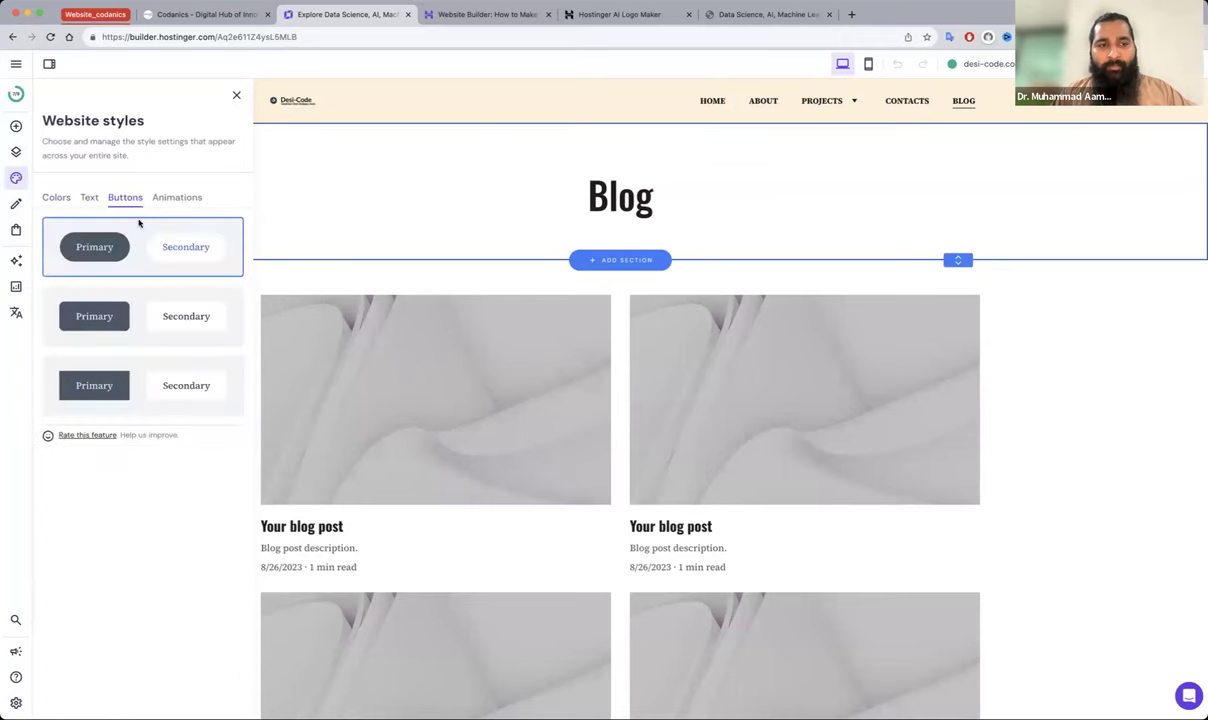
{"action": "left_click", "coordinate": [161, 197]}
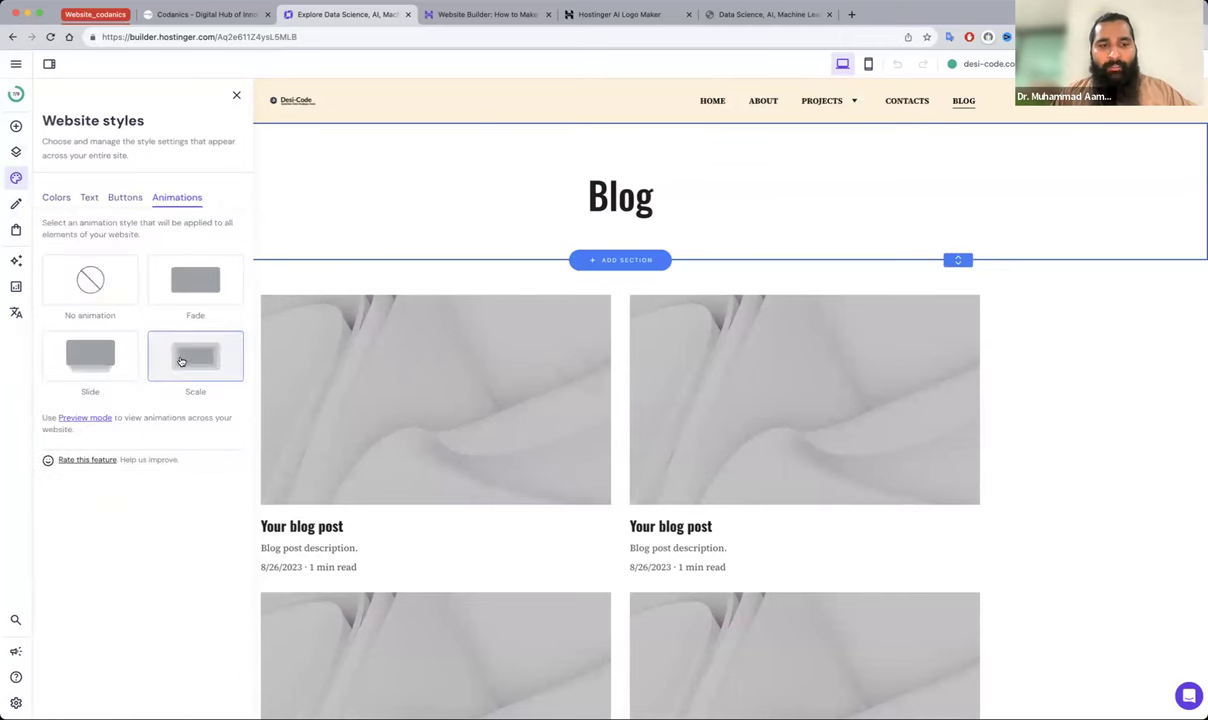
{"action": "left_click", "coordinate": [18, 205]}
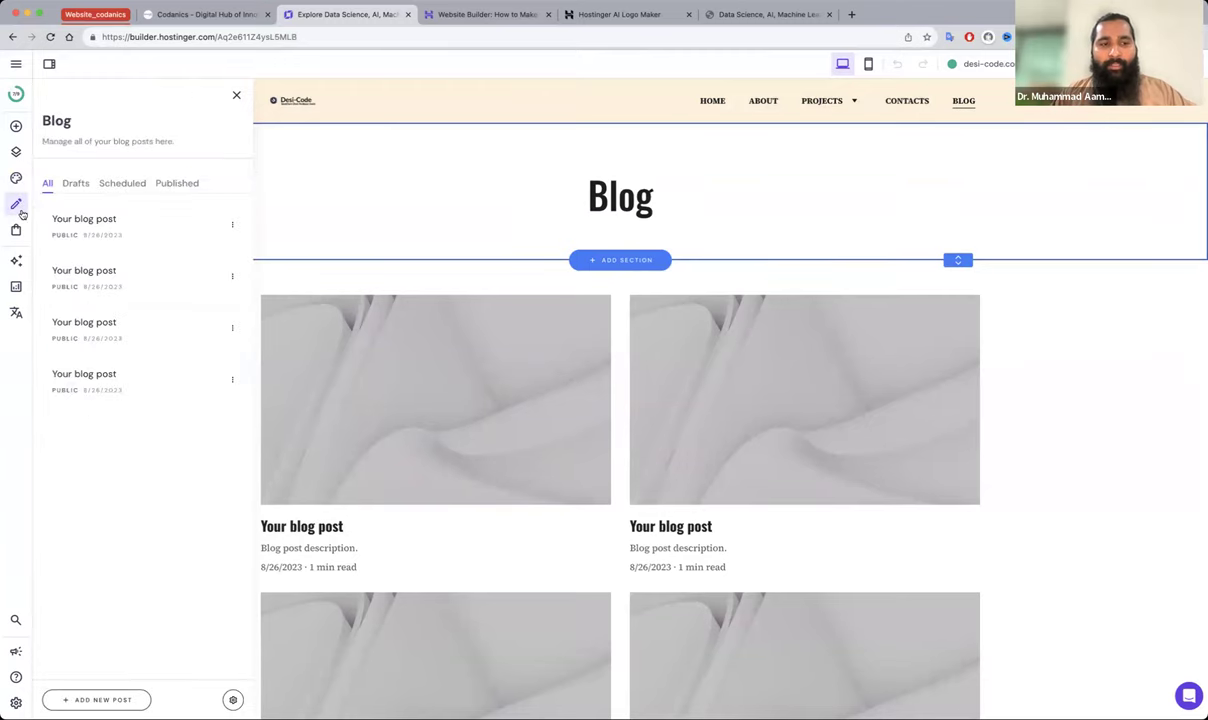
Delete three of the four 'Your blog post' template posts
{"action": "left_click", "coordinate": [232, 226]}
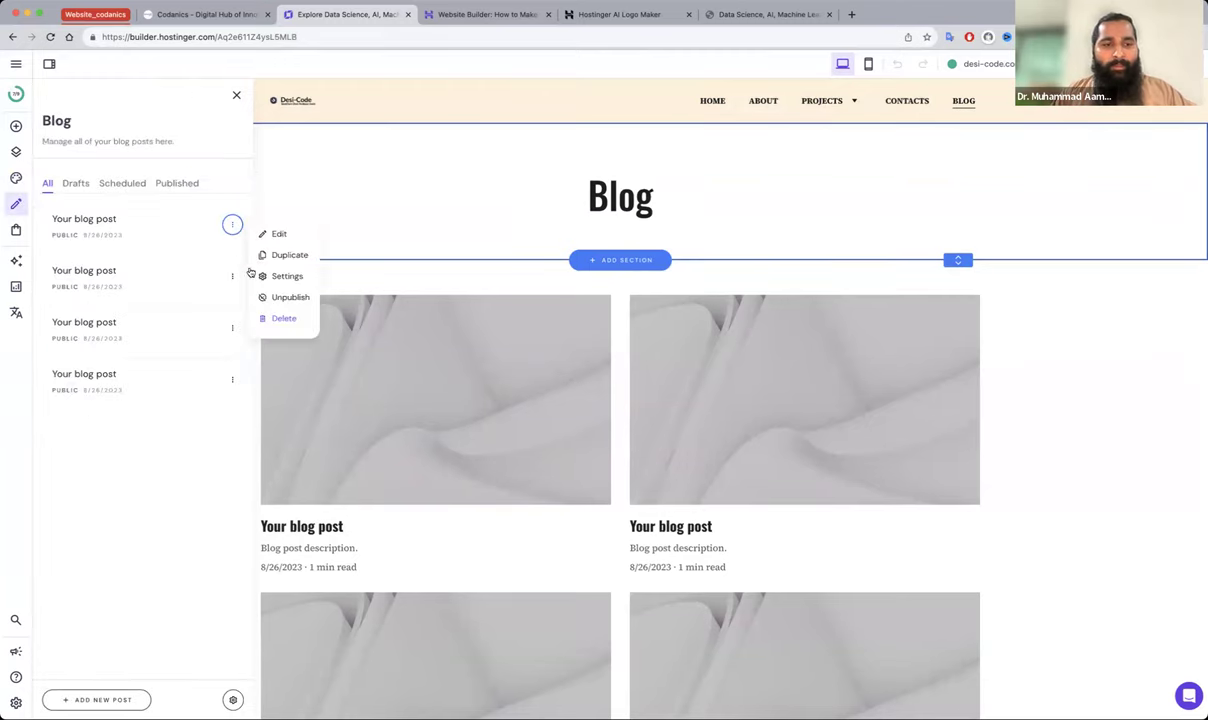
{"action": "left_click", "coordinate": [274, 320]}
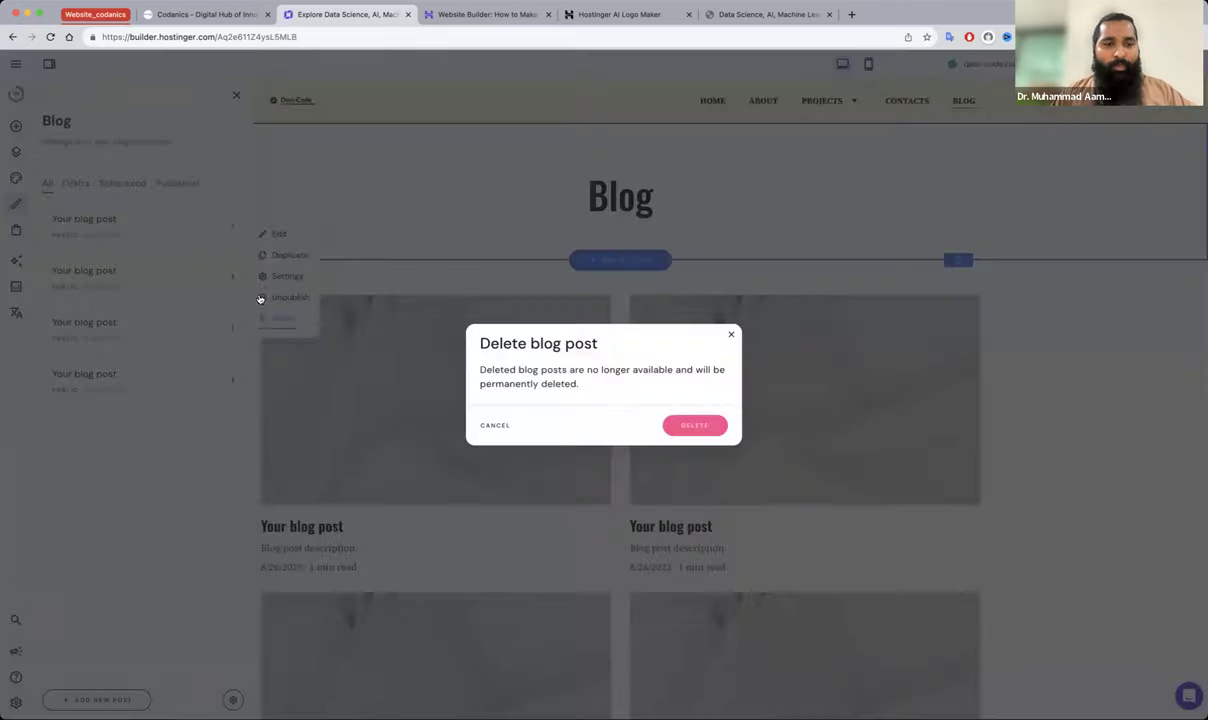
{"action": "left_click", "coordinate": [696, 424]}
{"action": "left_click", "coordinate": [231, 277]}
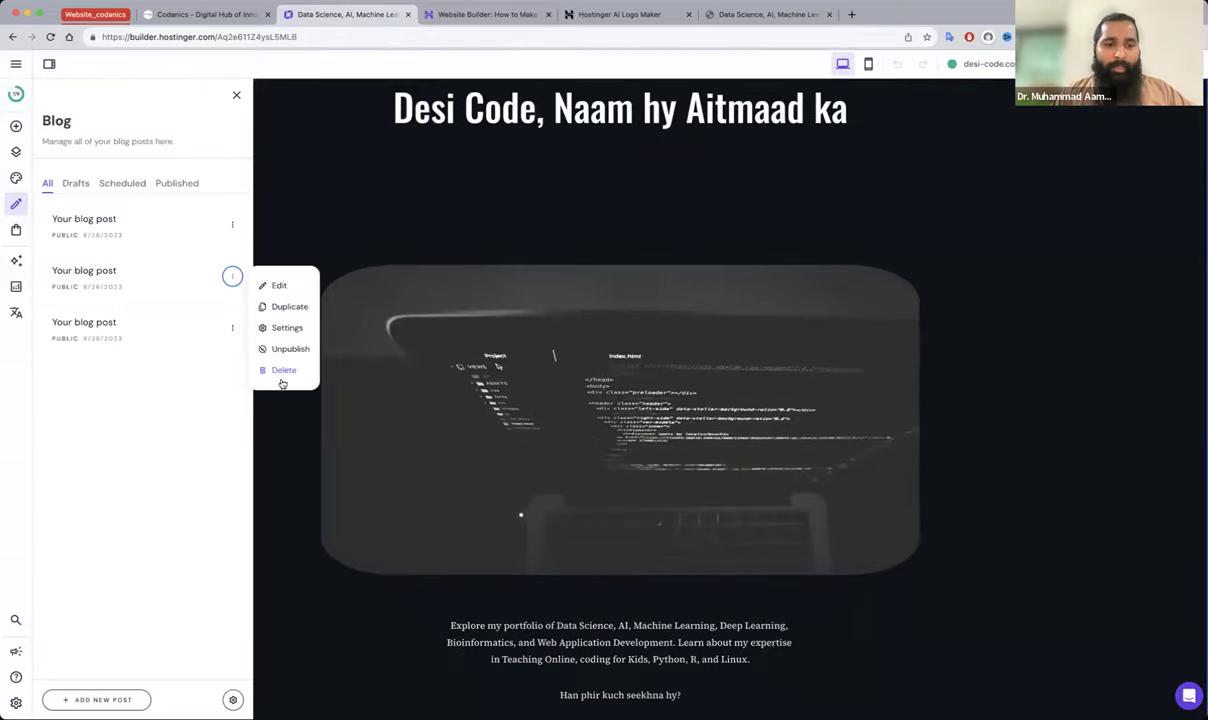
{"action": "left_click", "coordinate": [279, 369]}
{"action": "left_click", "coordinate": [707, 424]}
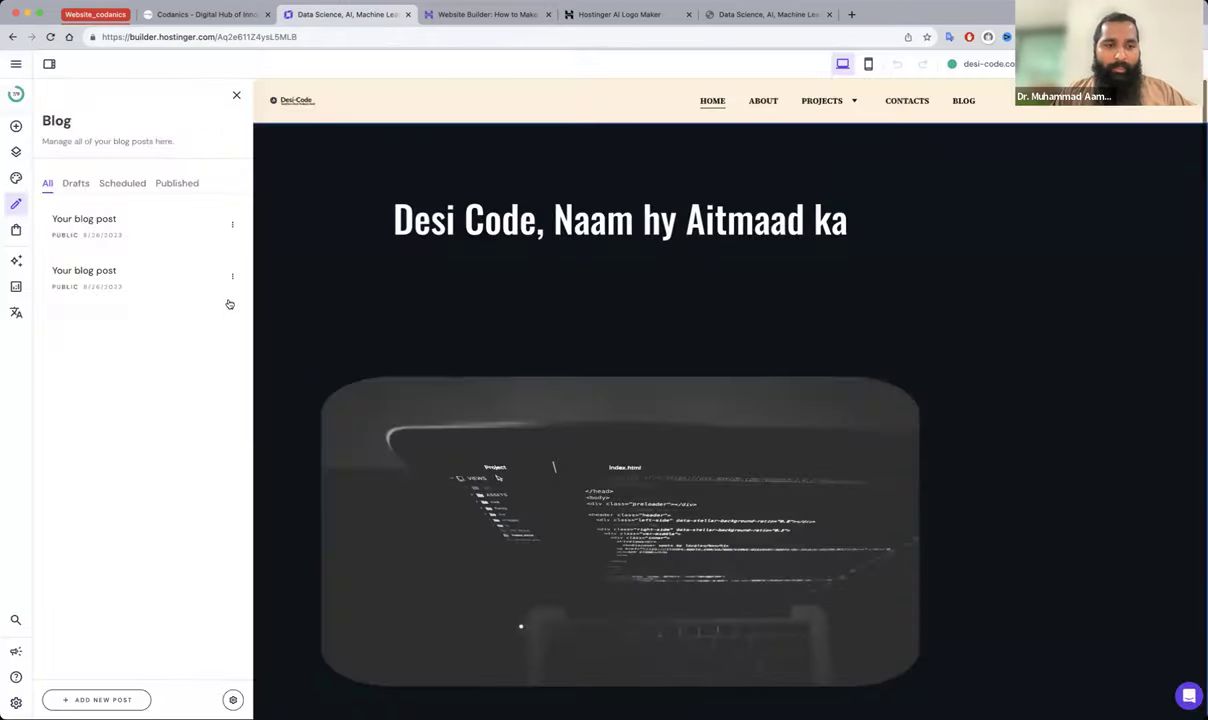
{"action": "left_click", "coordinate": [232, 276]}
{"action": "left_click", "coordinate": [284, 371]}
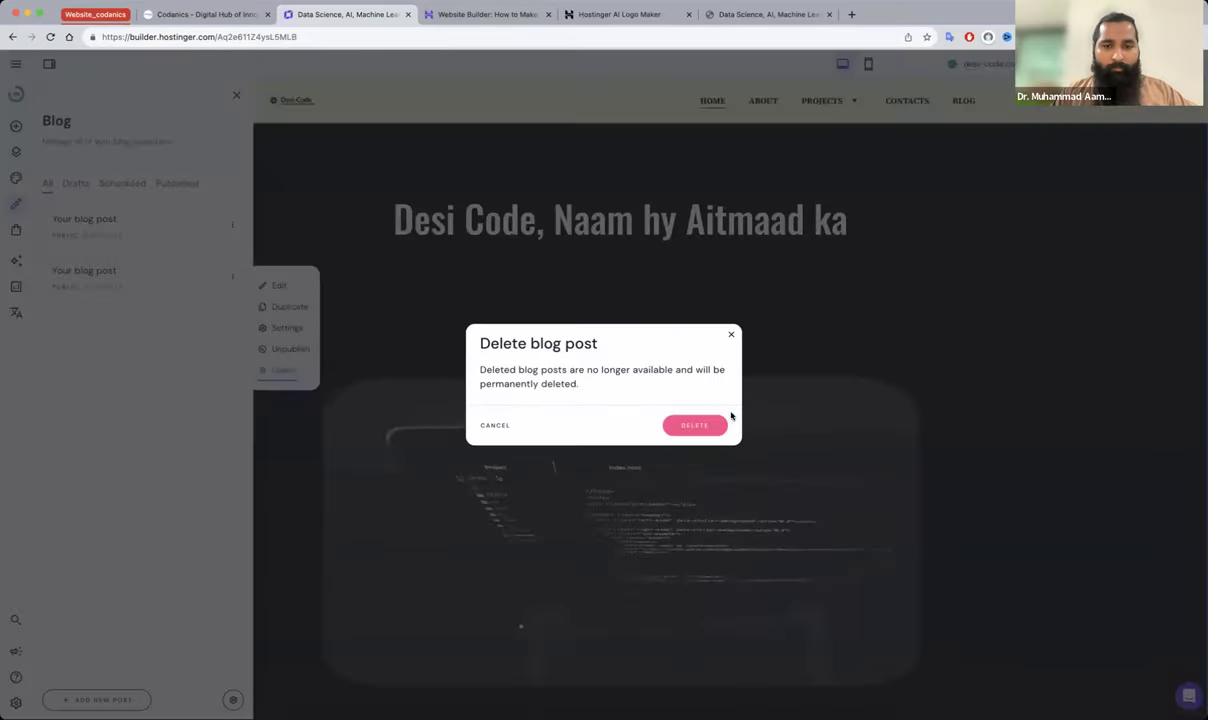
{"action": "left_click", "coordinate": [696, 424]}
Return to the Blog page's post list and open the remaining post for editing
{"action": "left_click", "coordinate": [962, 101]}
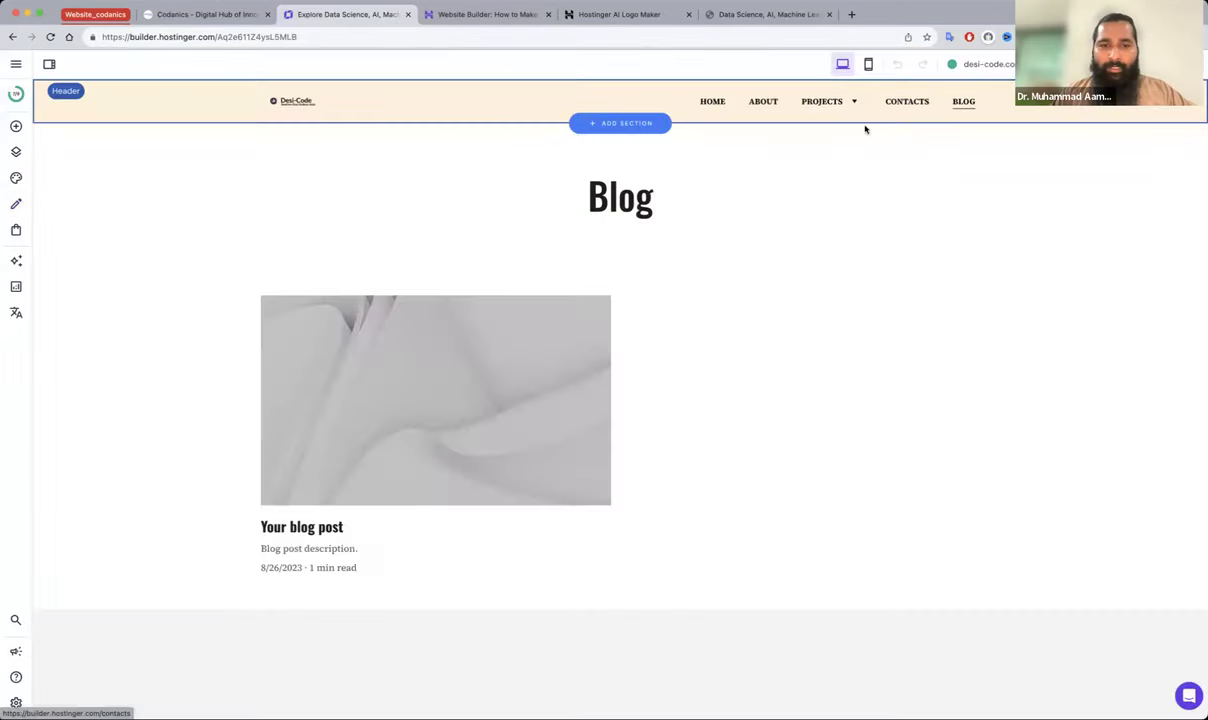
{"action": "mouse_move", "coordinate": [445, 462]}
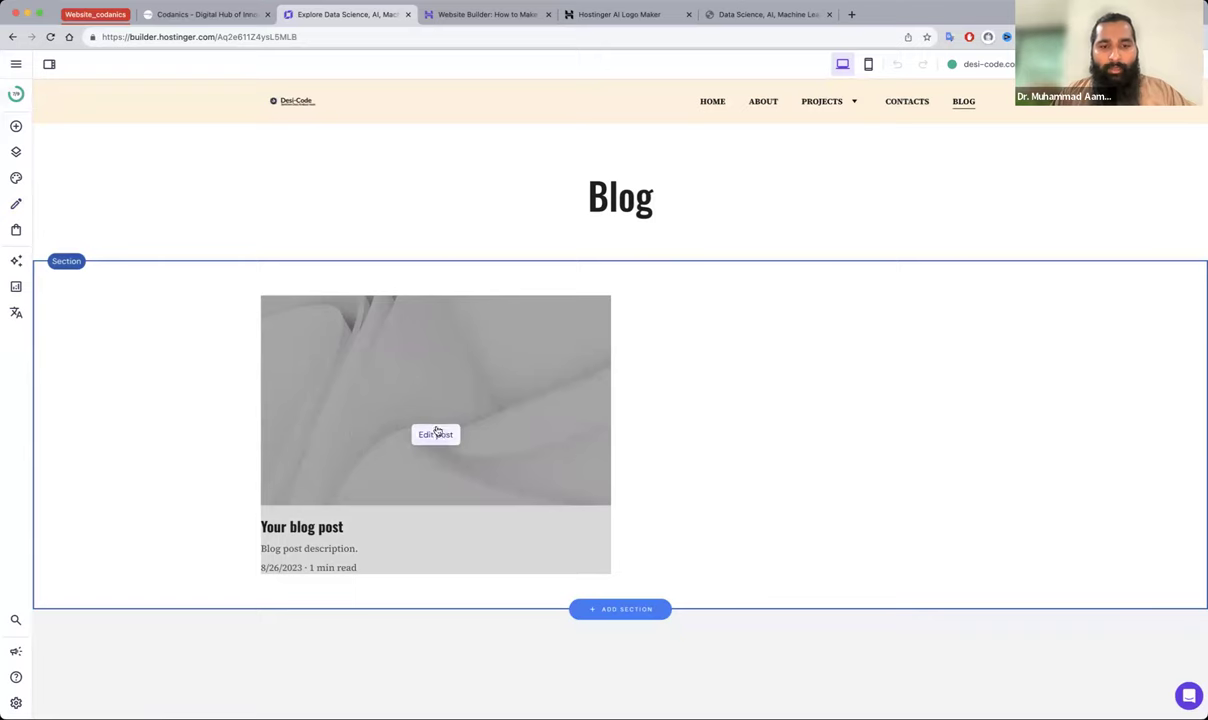
{"action": "left_click", "coordinate": [437, 434]}
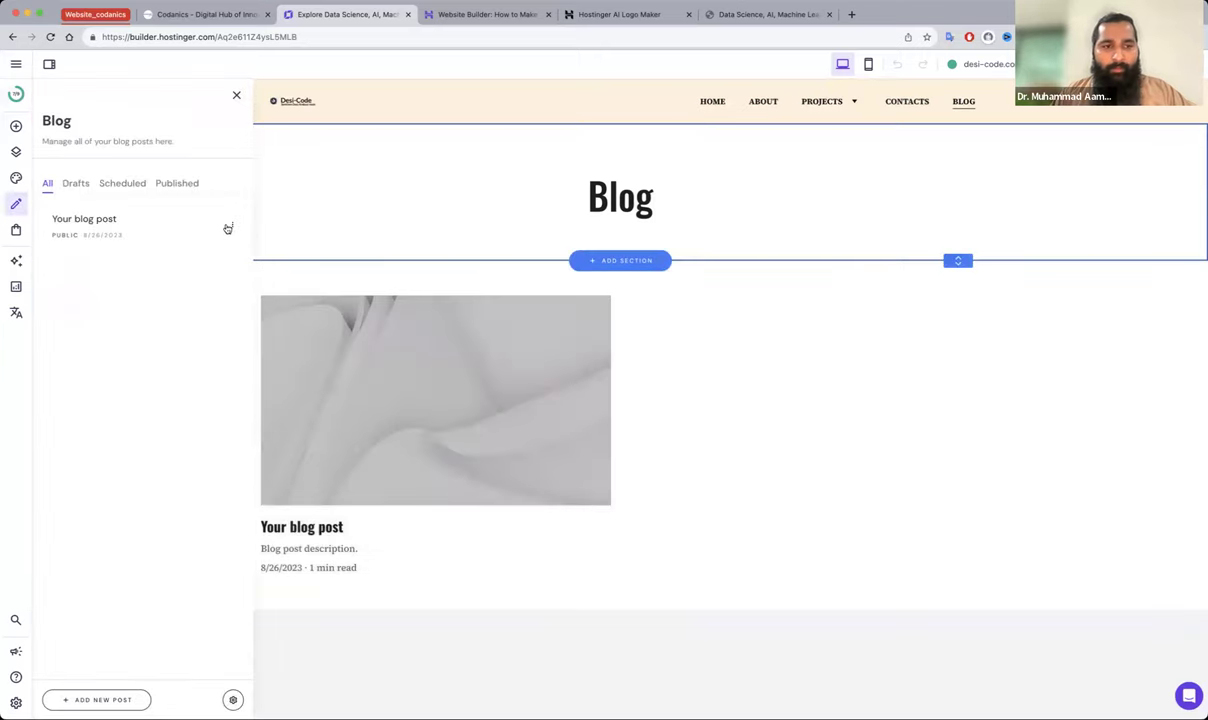
{"action": "left_click", "coordinate": [232, 224]}
{"action": "left_click", "coordinate": [277, 236]}
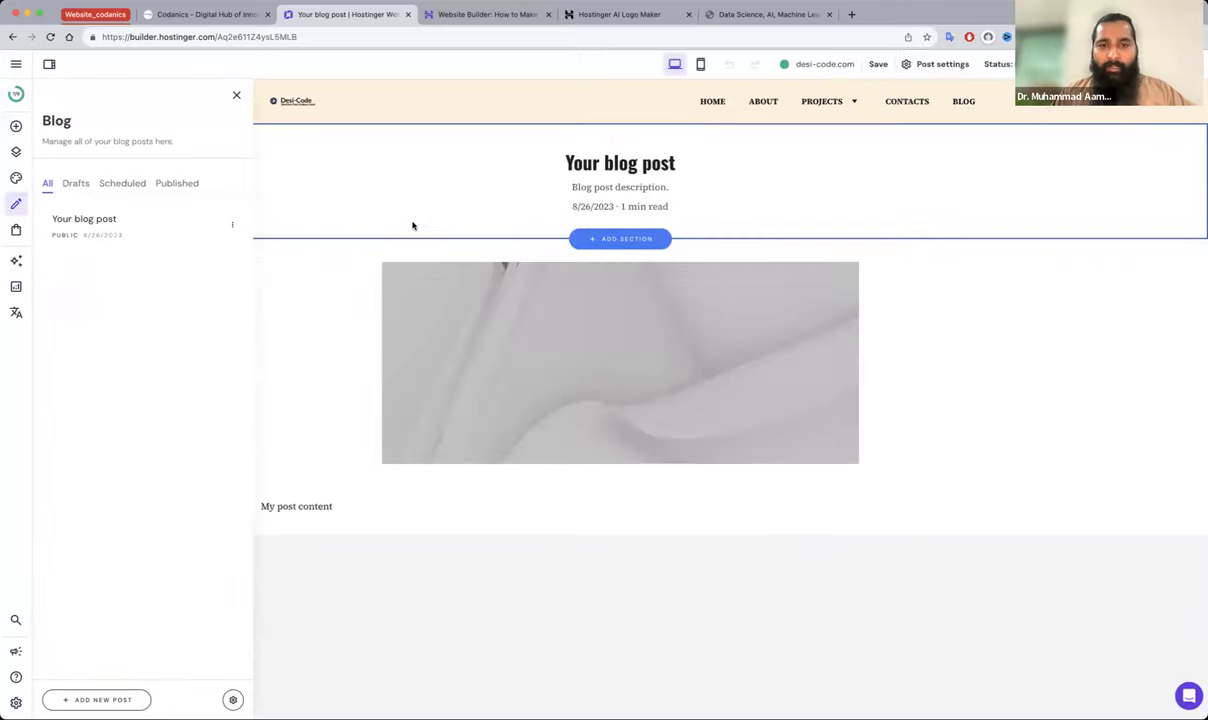
Open Post settings and retitle the post 'Machine Learnign Assan hy Yaqeen Karen'
{"action": "left_click", "coordinate": [600, 165]}
{"action": "left_click", "coordinate": [1085, 151]}
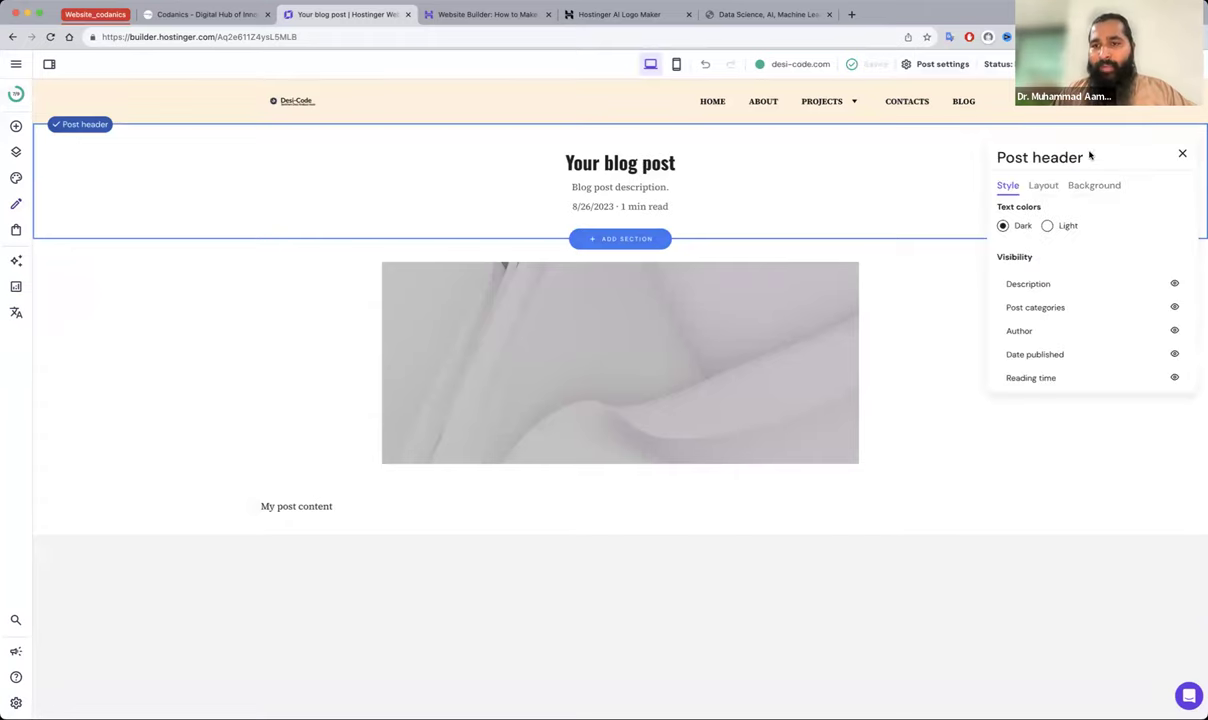
{"action": "left_click", "coordinate": [1182, 153]}
{"action": "left_click", "coordinate": [1161, 148]}
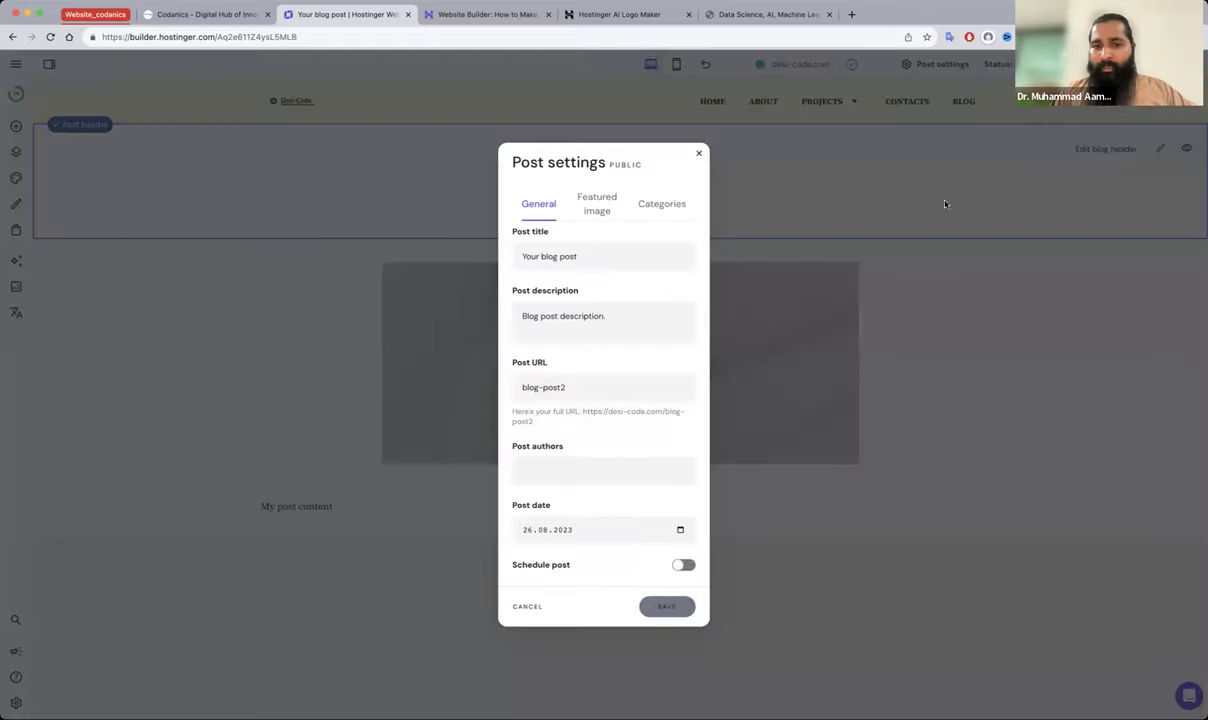
{"action": "triple_click", "coordinate": [580, 258]}
{"action": "type", "text": "ML "}
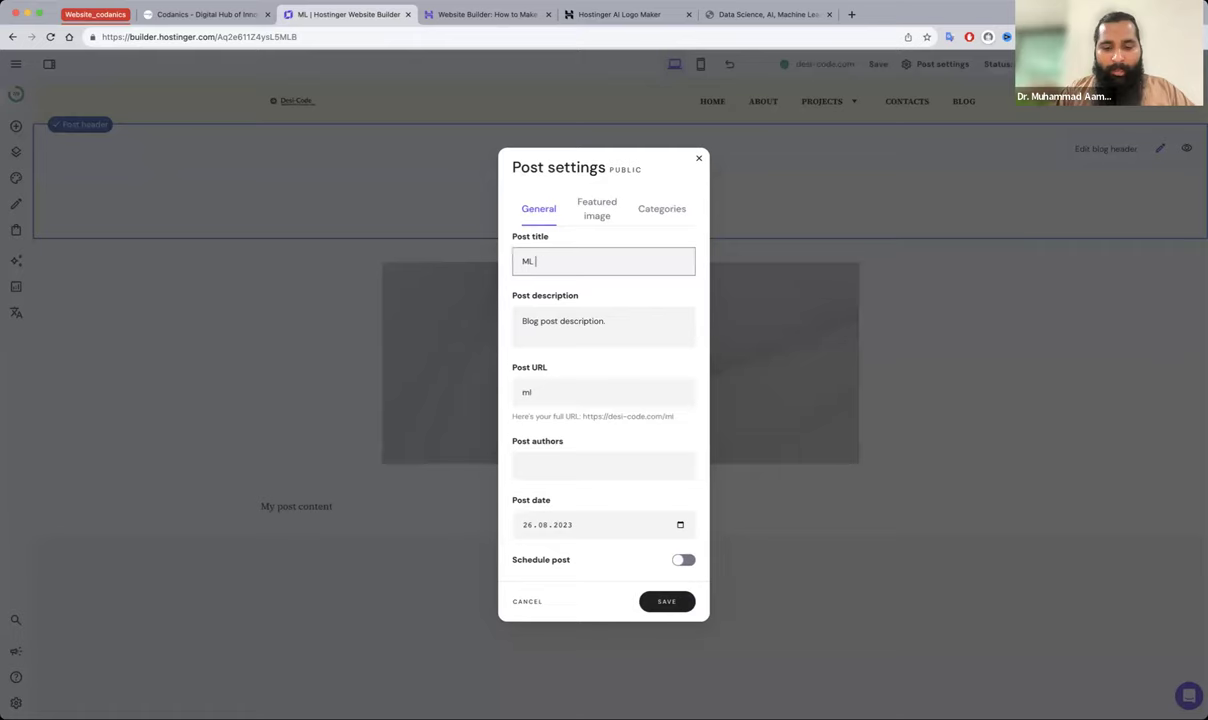
{"action": "type", "text": "Blog"}
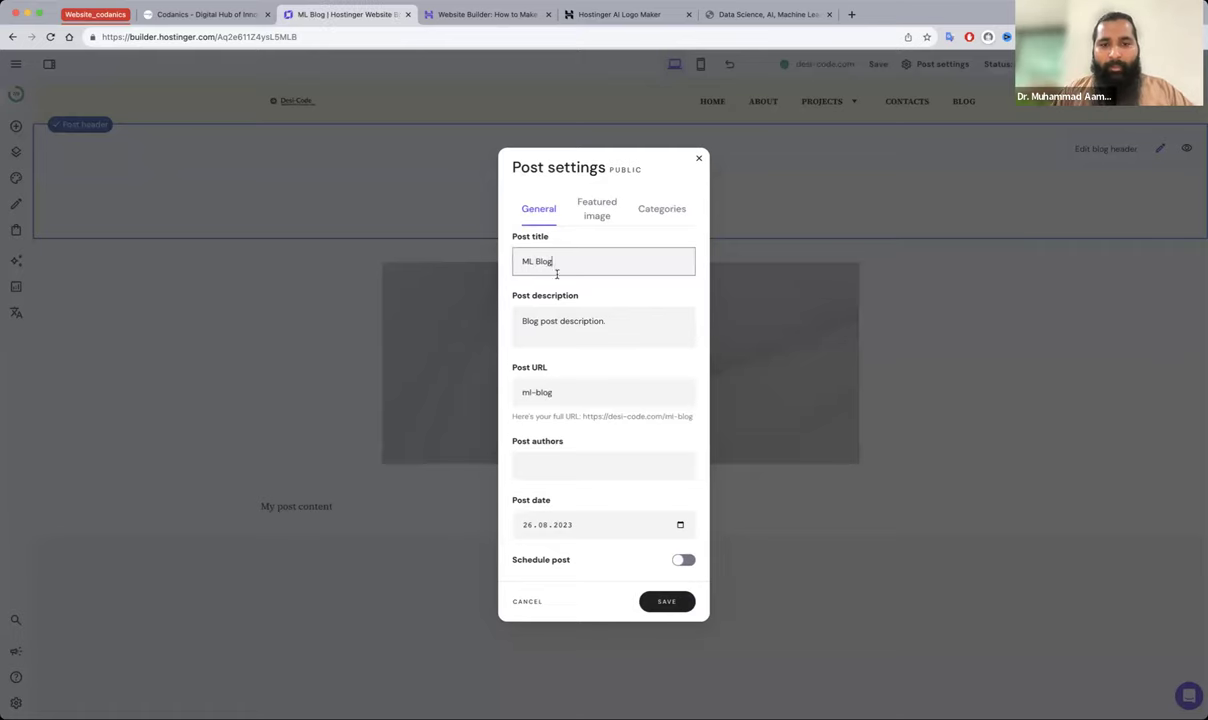
{"action": "triple_click", "coordinate": [557, 270]}
{"action": "type", "text": "Machin"}
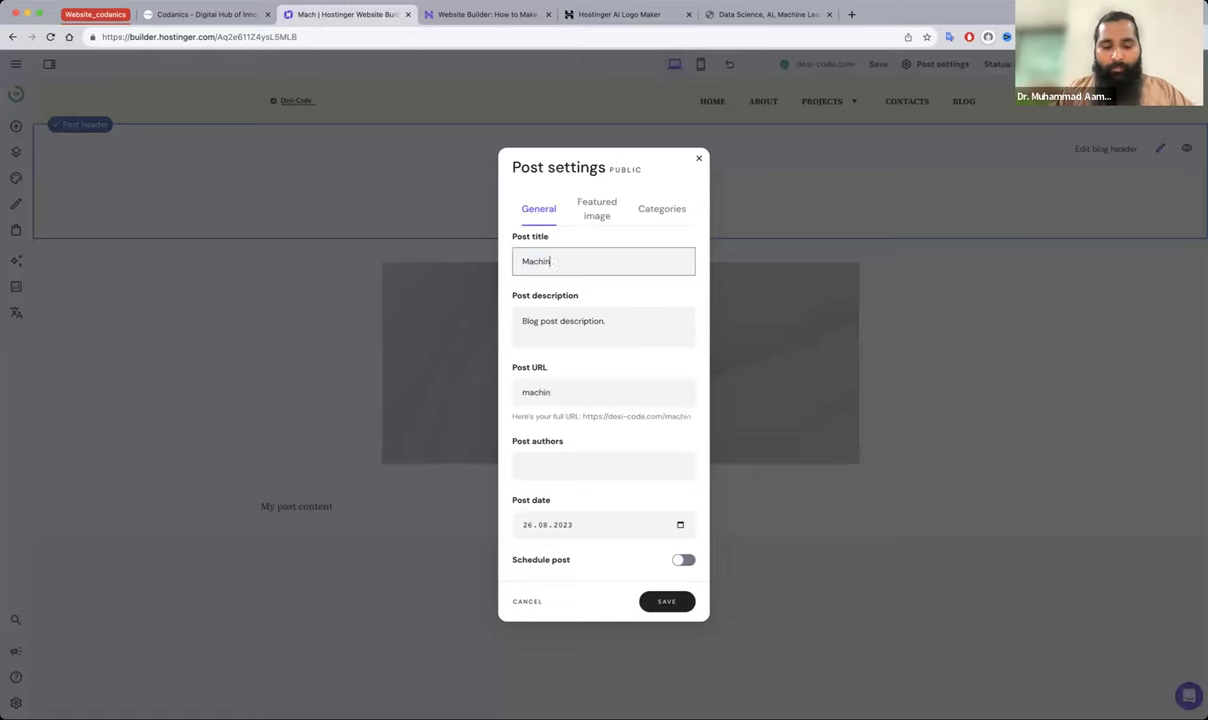
{"action": "type", "text": "e Learnign Assan hy Yaqeen Karen"}
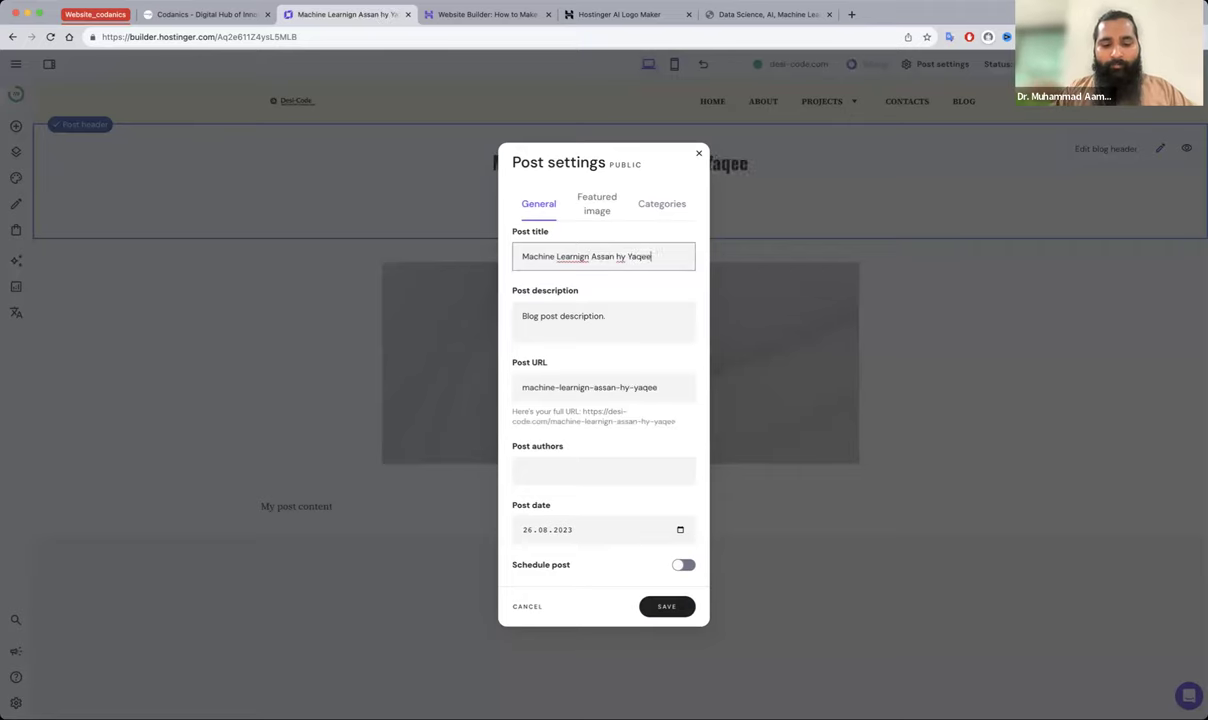
Correct the title to 'Learning' and replace the description with 'We will learn how ML wor'
{"action": "left_click", "coordinate": [586, 310]}
{"action": "triple_click", "coordinate": [605, 310]}
{"action": "right_click", "coordinate": [574, 251]}
{"action": "left_click", "coordinate": [579, 286]}
{"action": "left_click", "coordinate": [588, 323]}
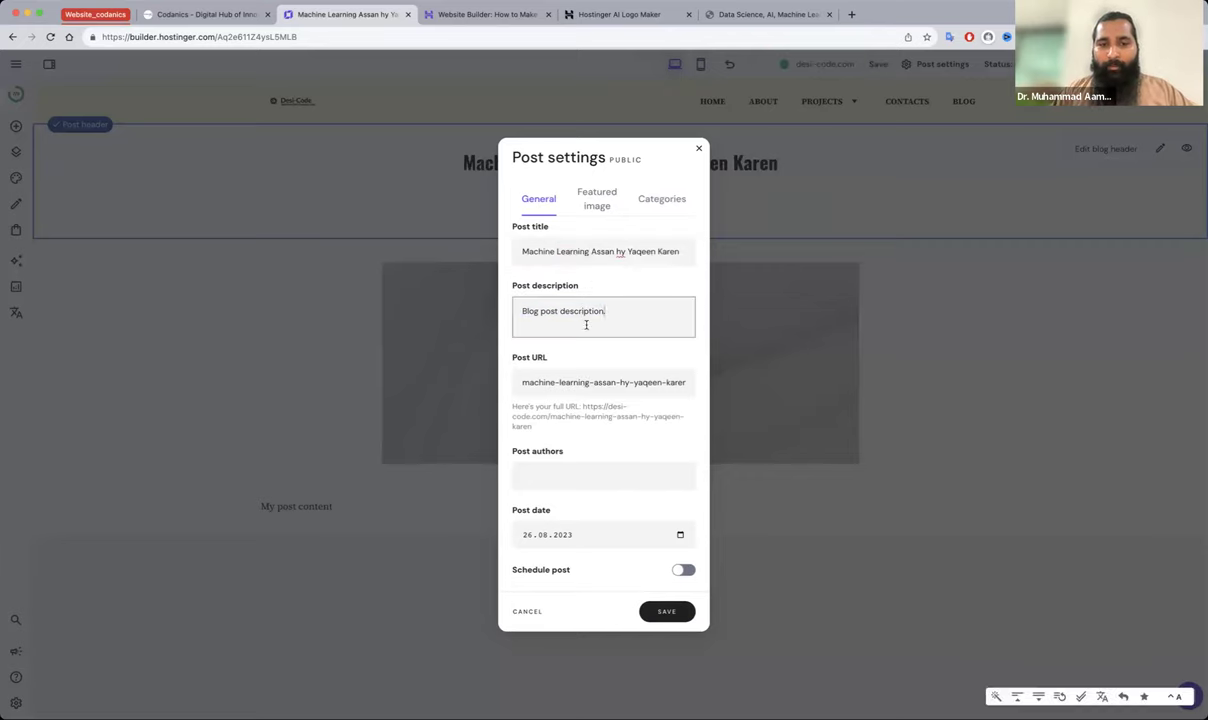
{"action": "triple_click", "coordinate": [586, 324]}
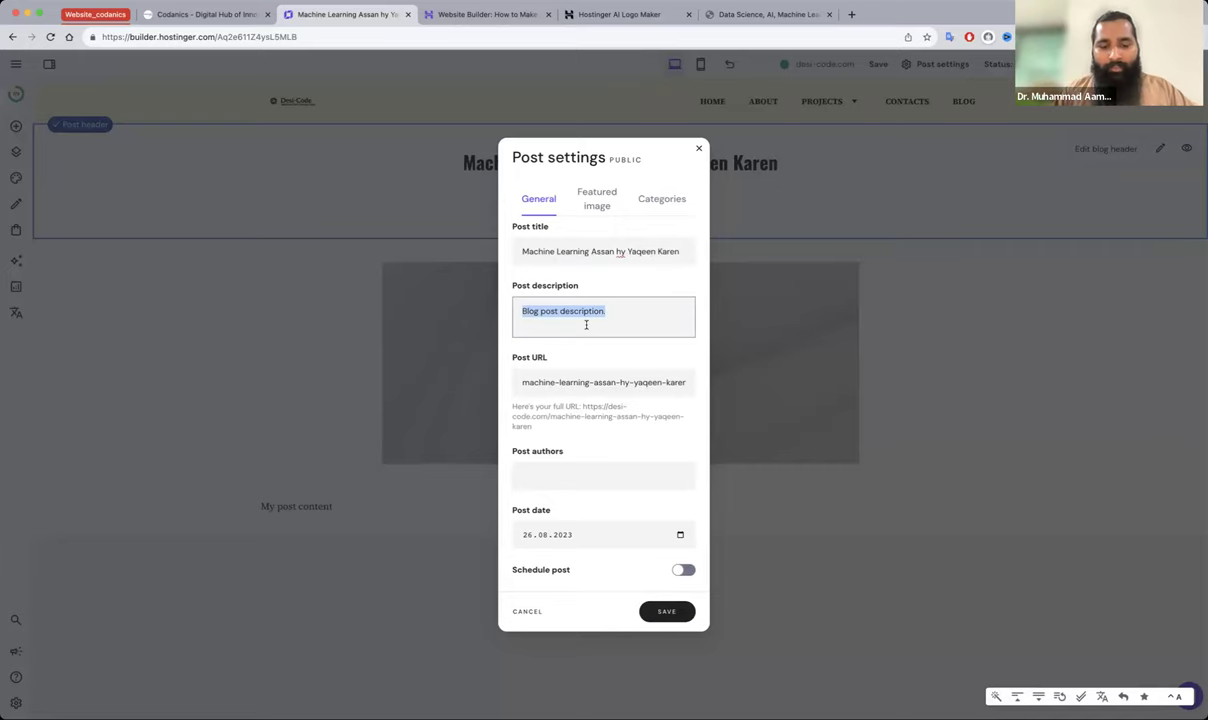
{"action": "key", "text": "BackSpace"}
{"action": "type", "text": "We w"}
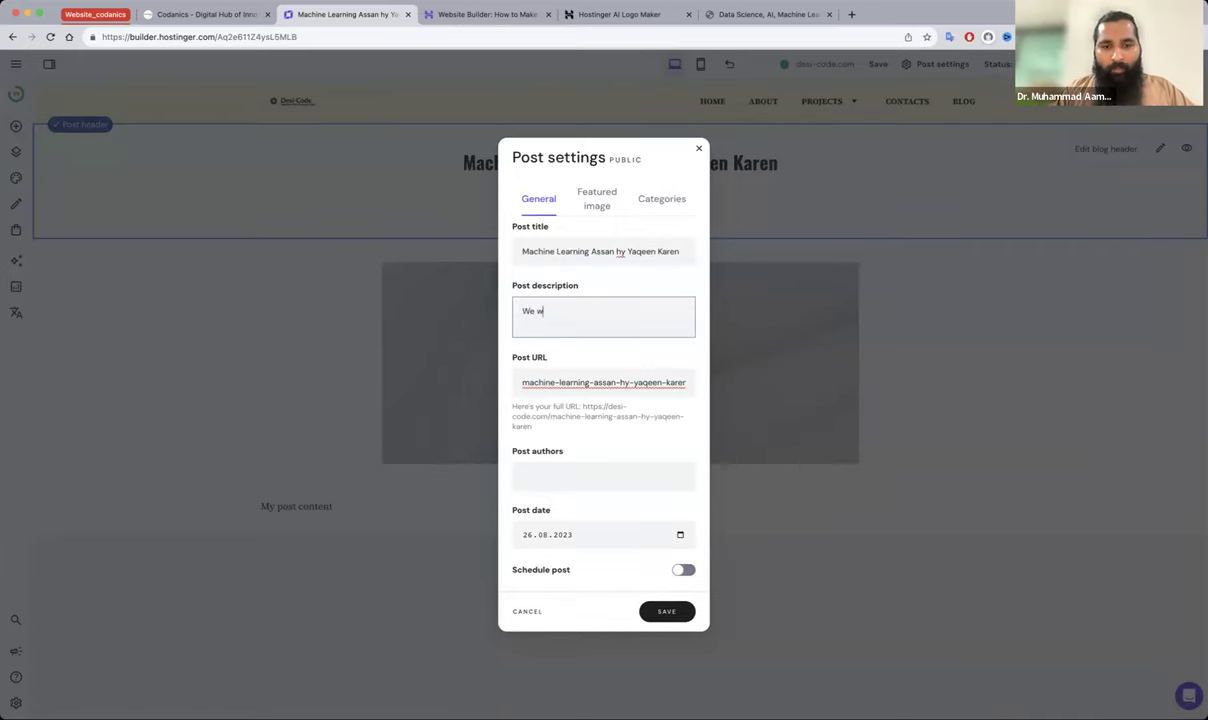
{"action": "type", "text": "ill learn how ML working for AI apps"}
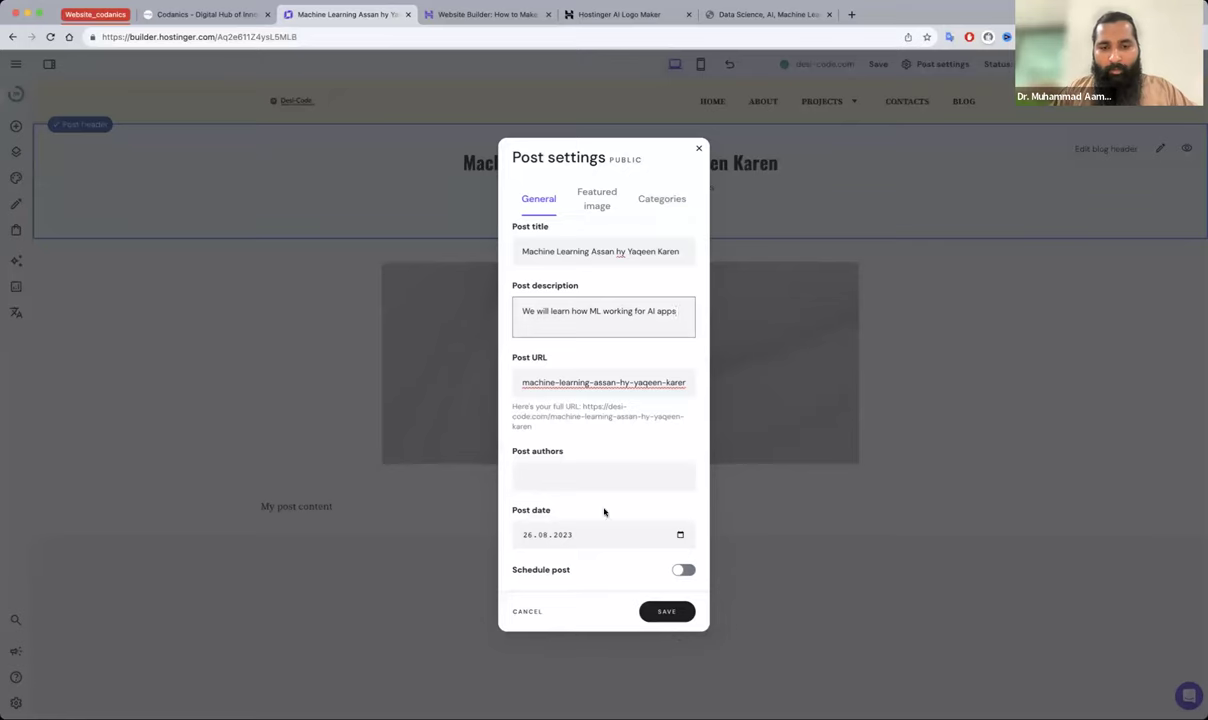
Enter the author's name, set the date to 27 August 2023, enable scheduling and save
{"action": "left_click", "coordinate": [599, 476]}
{"action": "type", "text": "Dr."}
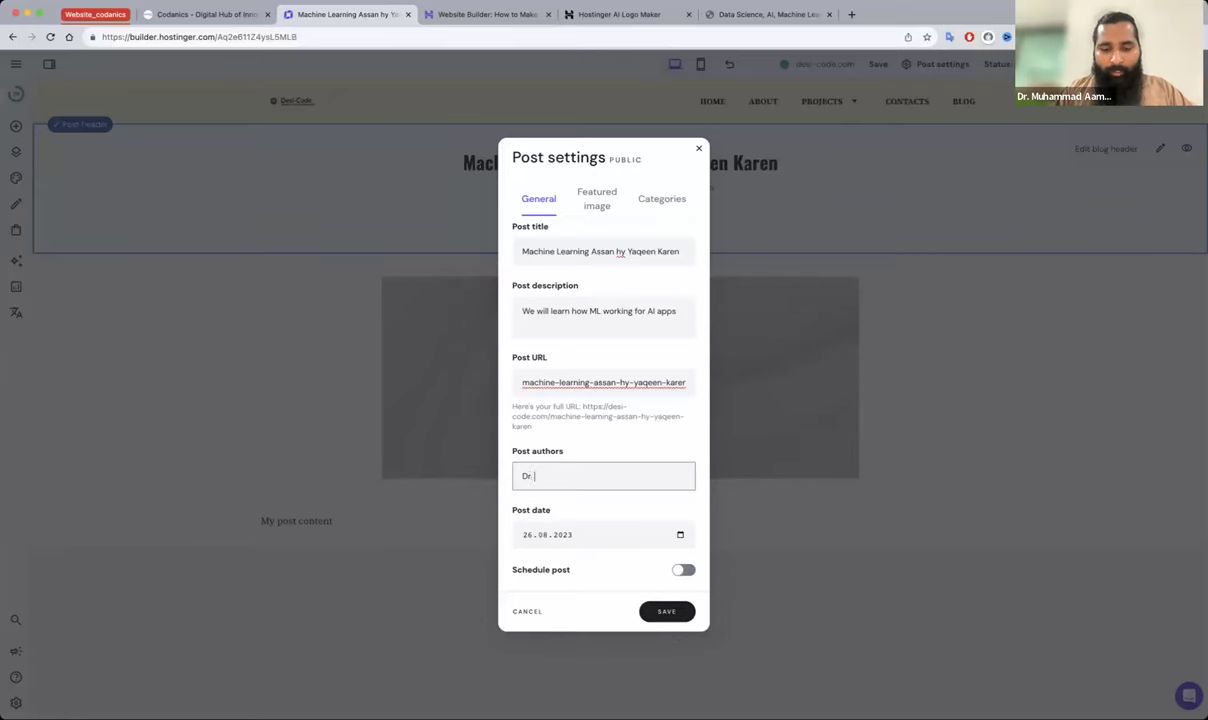
{"action": "type", "text": " Aammar Tufail"}
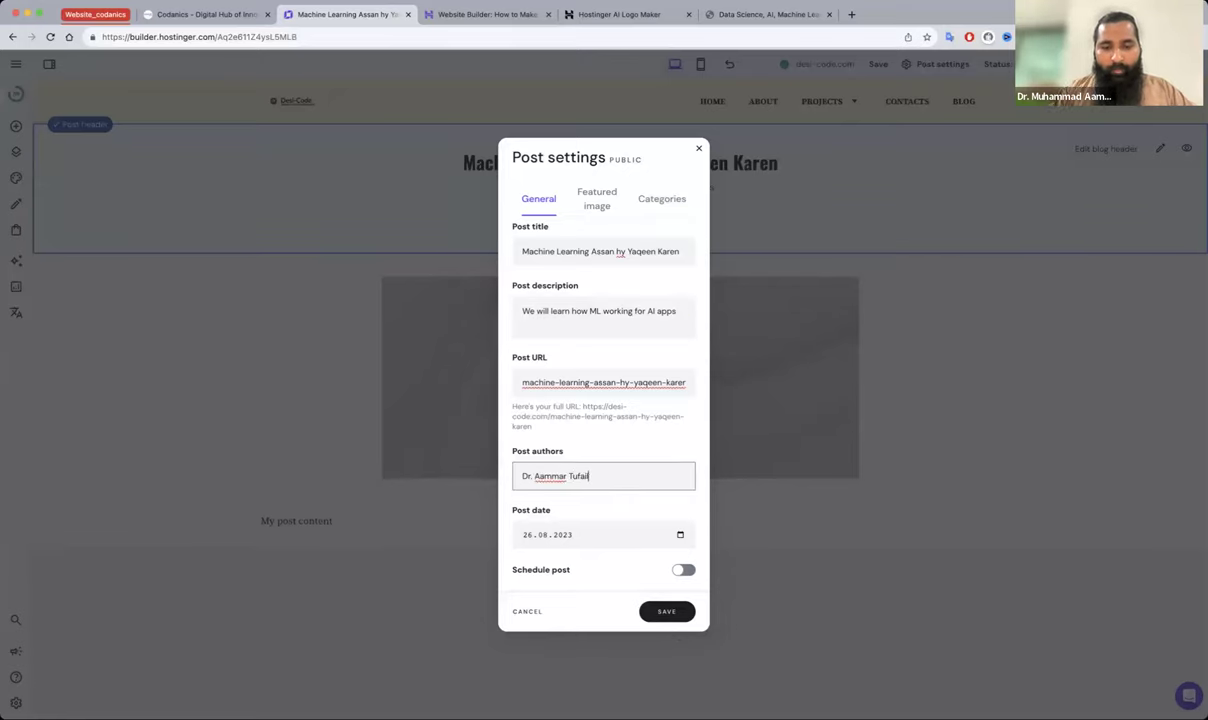
{"action": "left_click", "coordinate": [680, 537]}
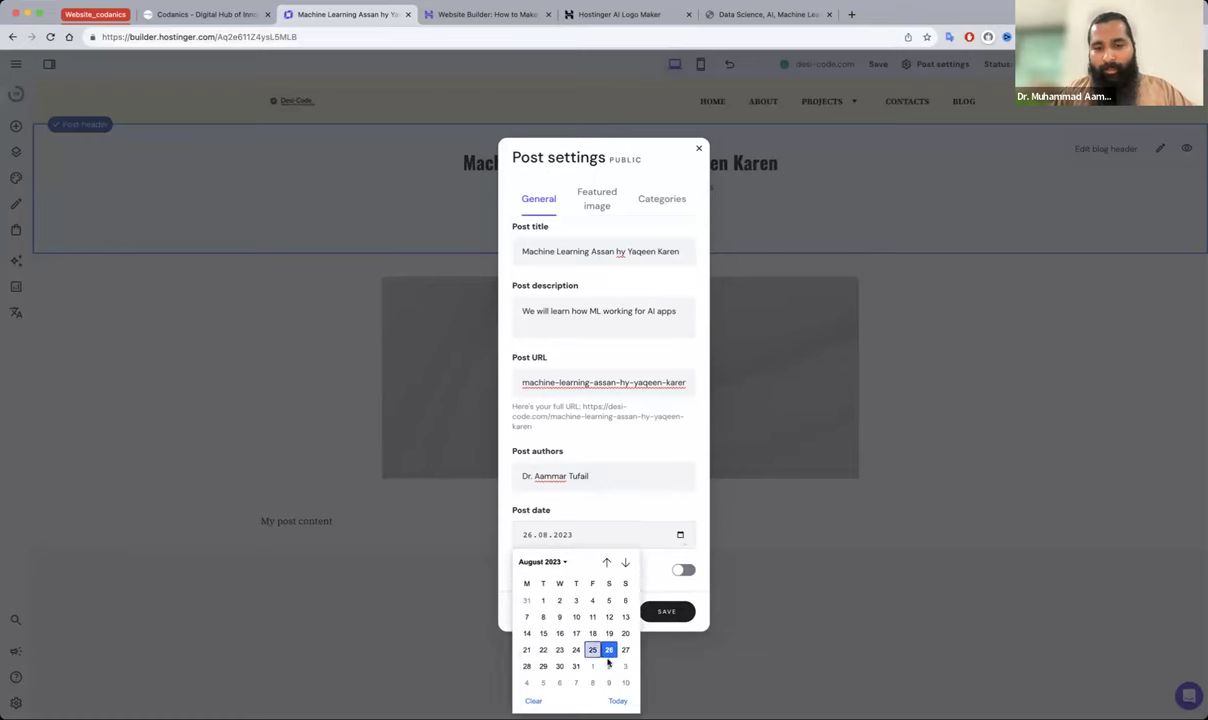
{"action": "left_click", "coordinate": [625, 650]}
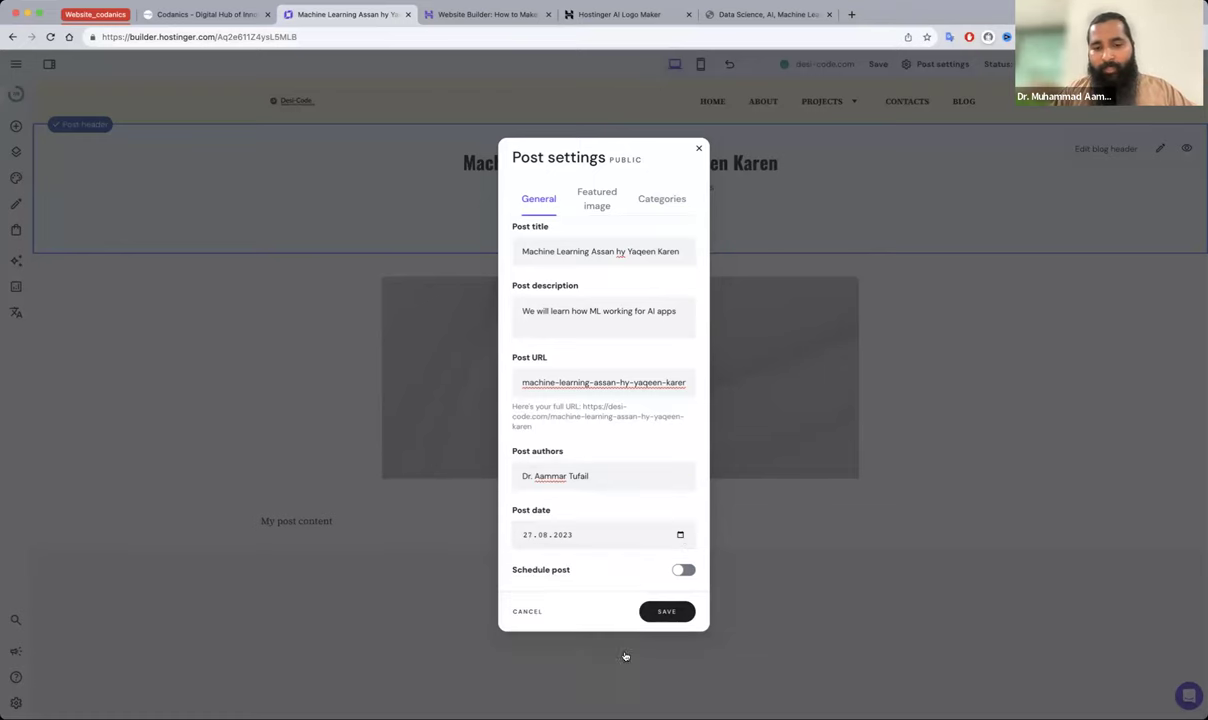
{"action": "left_click", "coordinate": [683, 571]}
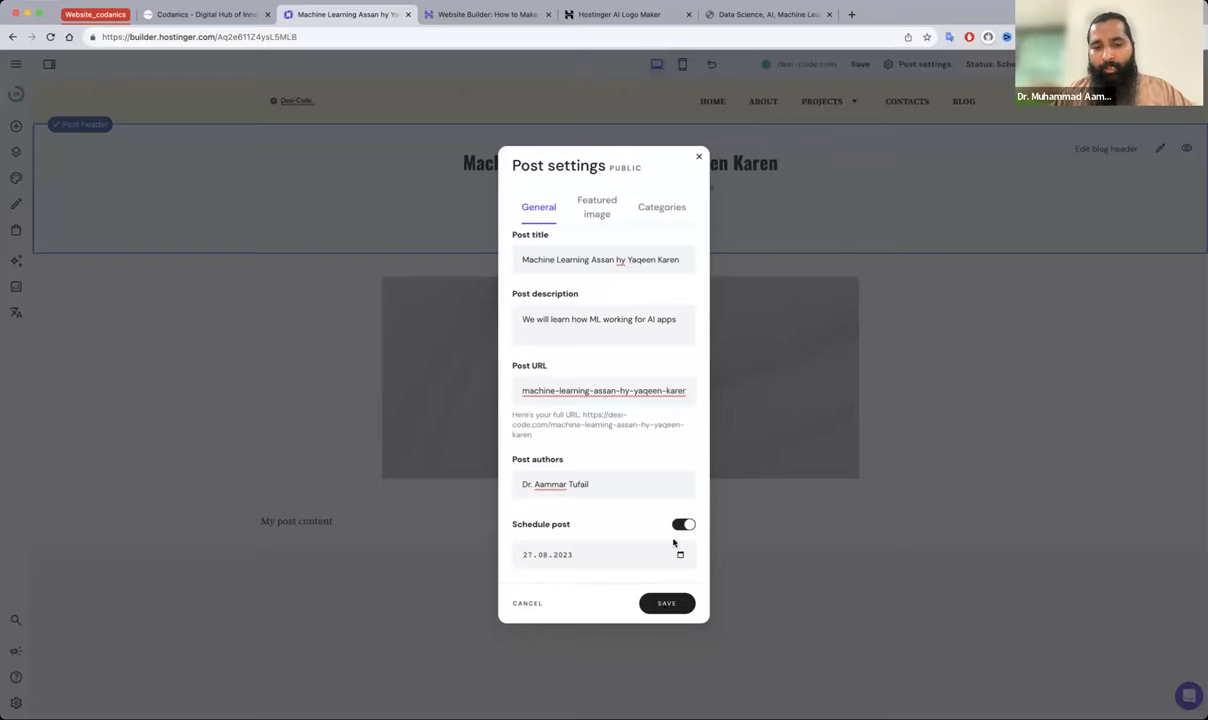
{"action": "left_click", "coordinate": [682, 525]}
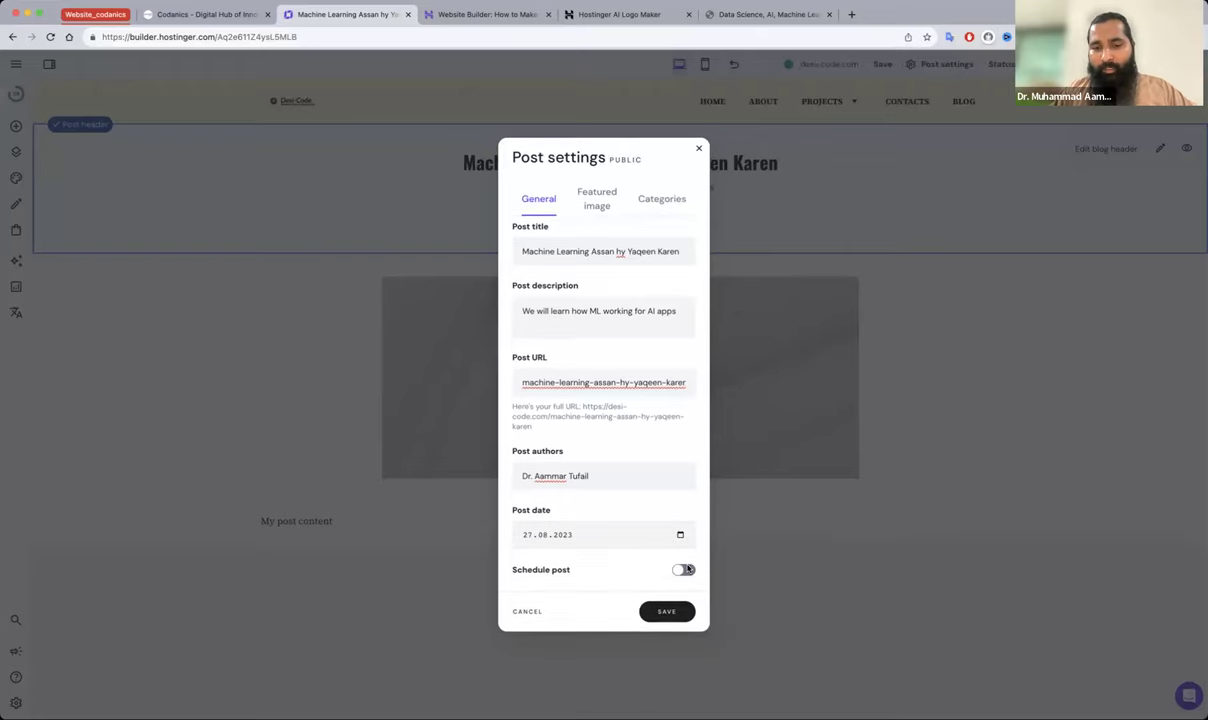
{"action": "left_click", "coordinate": [684, 569]}
{"action": "left_click", "coordinate": [664, 607]}
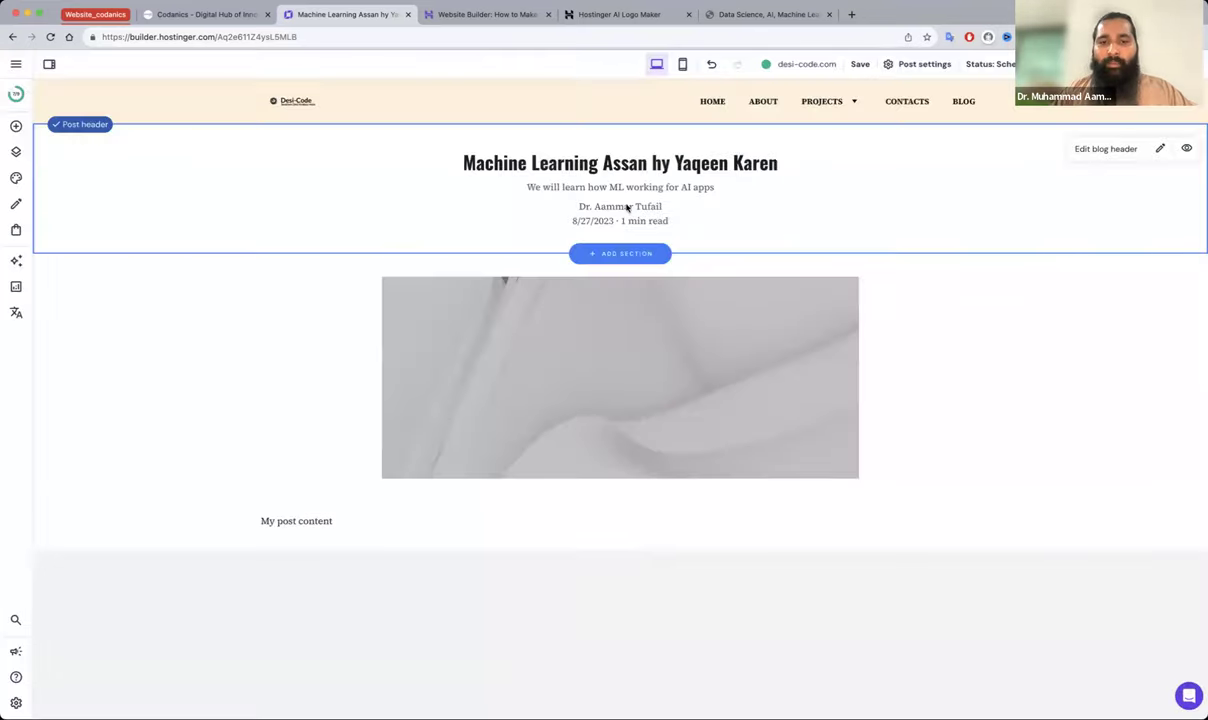
Select the post image, choose Change image, and search Free images for 'machine learning'
{"action": "left_click", "coordinate": [566, 318]}
{"action": "left_click", "coordinate": [563, 251]}
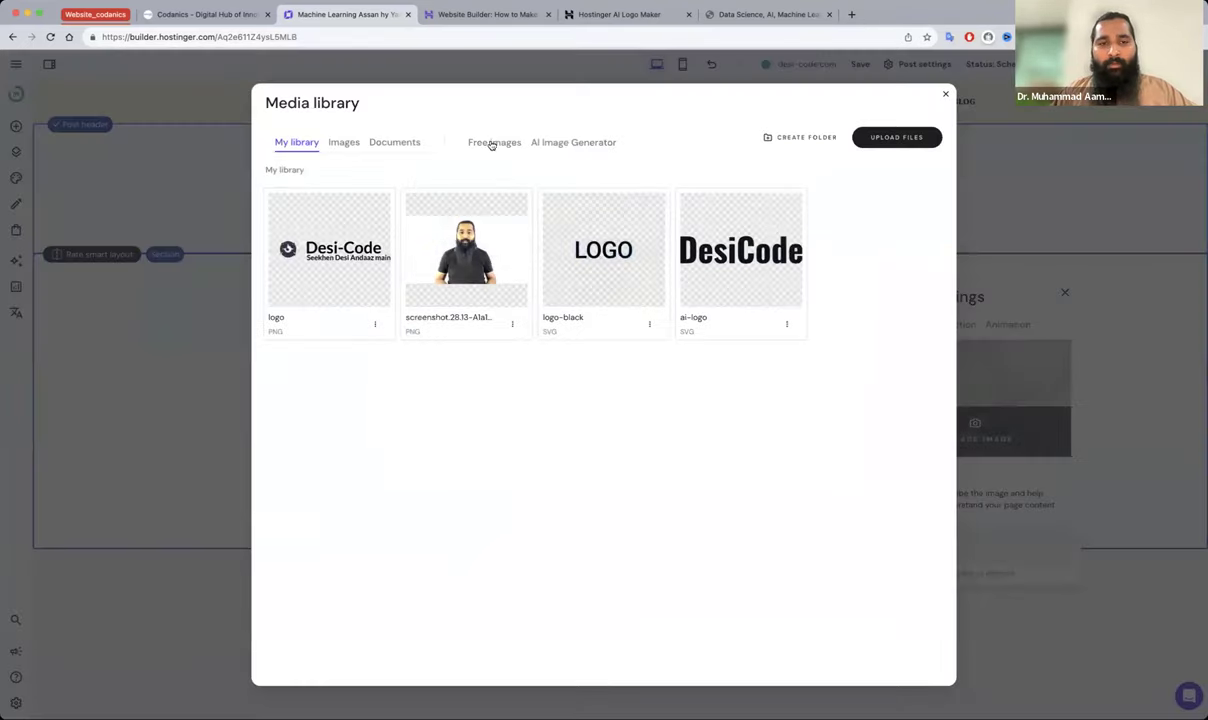
{"action": "left_click", "coordinate": [492, 143]}
{"action": "left_click", "coordinate": [391, 181]}
{"action": "type", "text": "machine learning"}
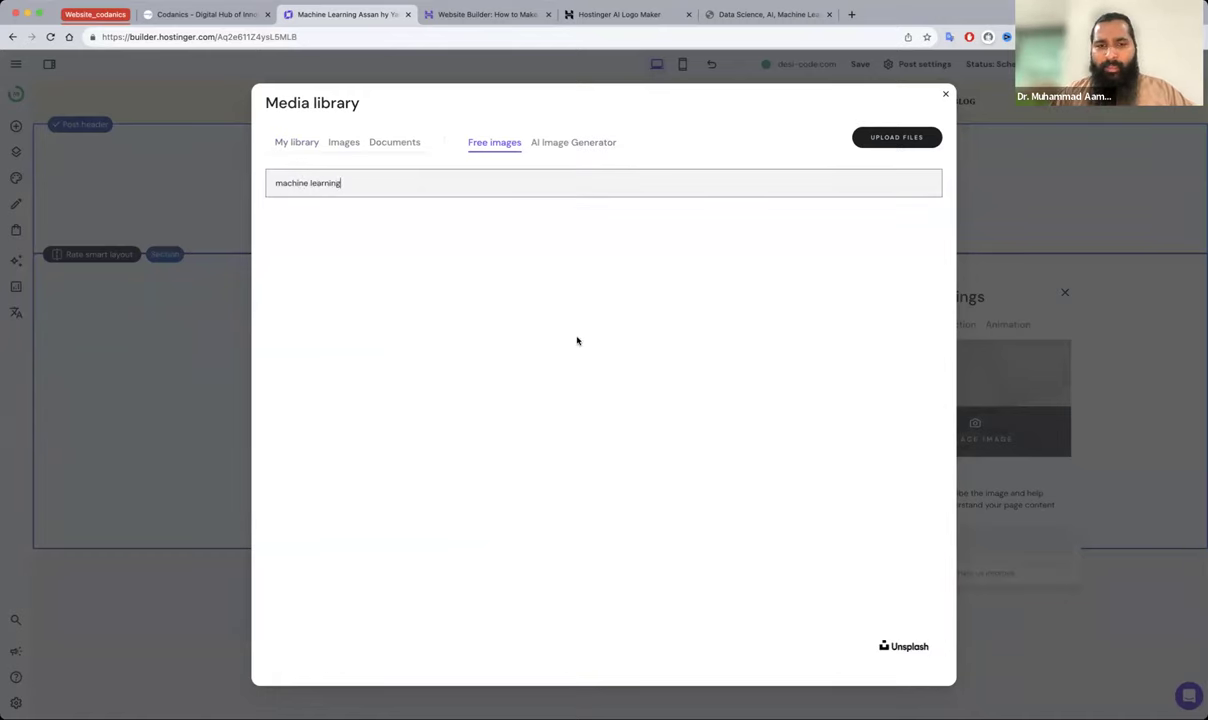
Add the first 'machine learning' photo result to the post and start editing 'My post content'
{"action": "left_click", "coordinate": [491, 343]}
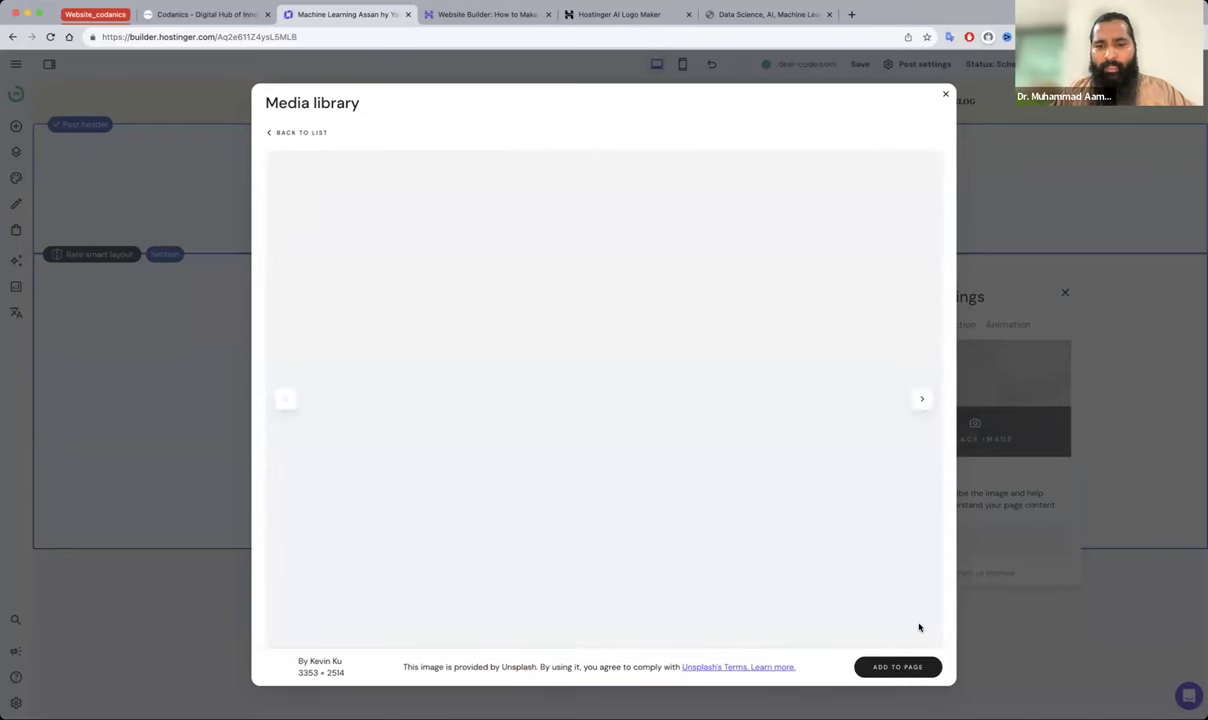
{"action": "left_click", "coordinate": [900, 667]}
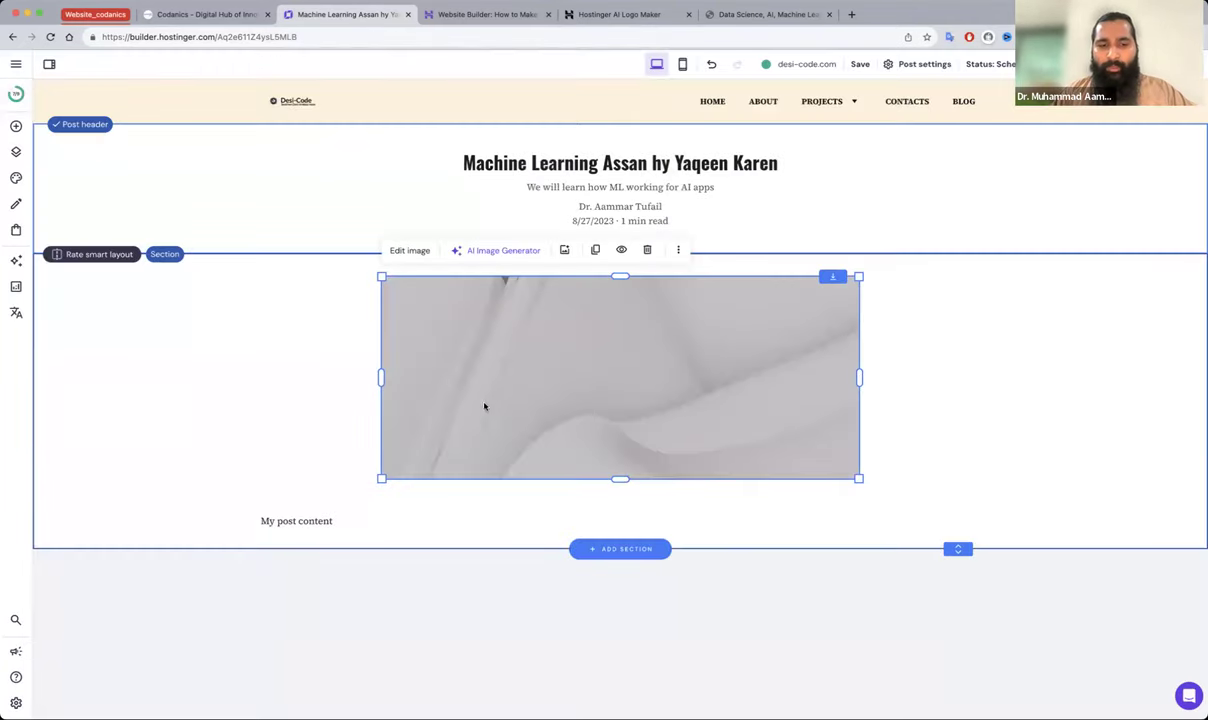
{"action": "left_click", "coordinate": [323, 519]}
{"action": "left_click", "coordinate": [323, 519]}
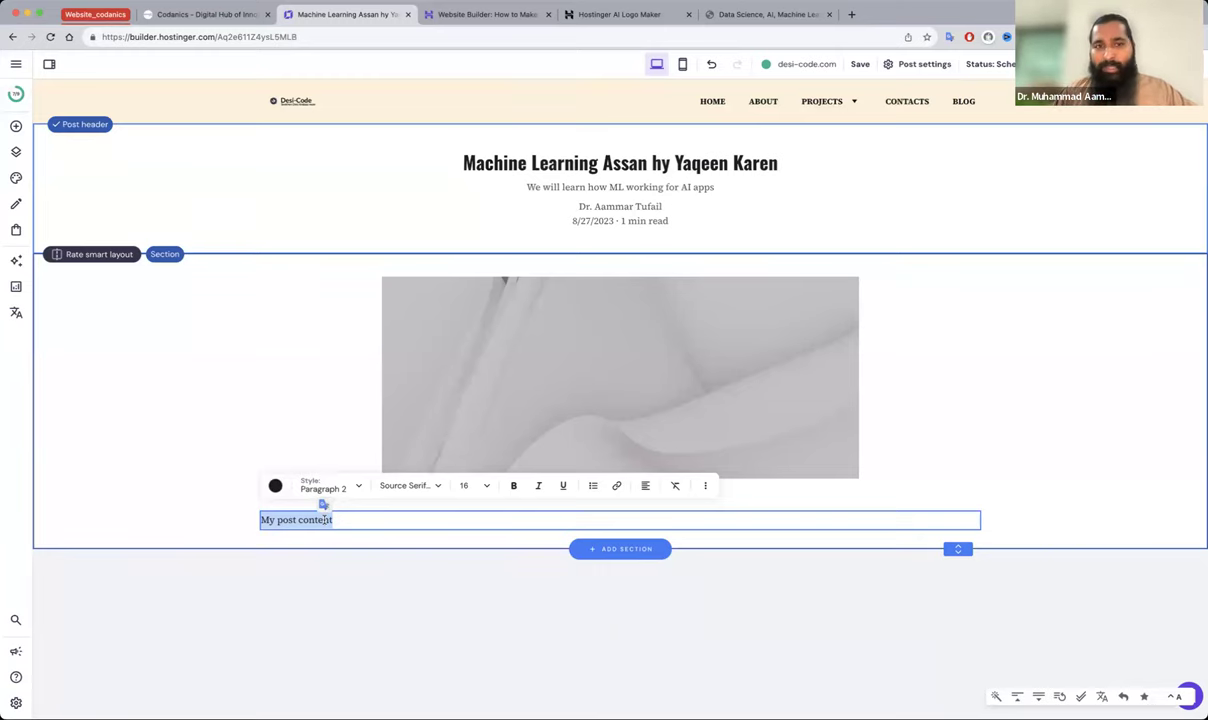
{"action": "left_click", "coordinate": [90, 15]}
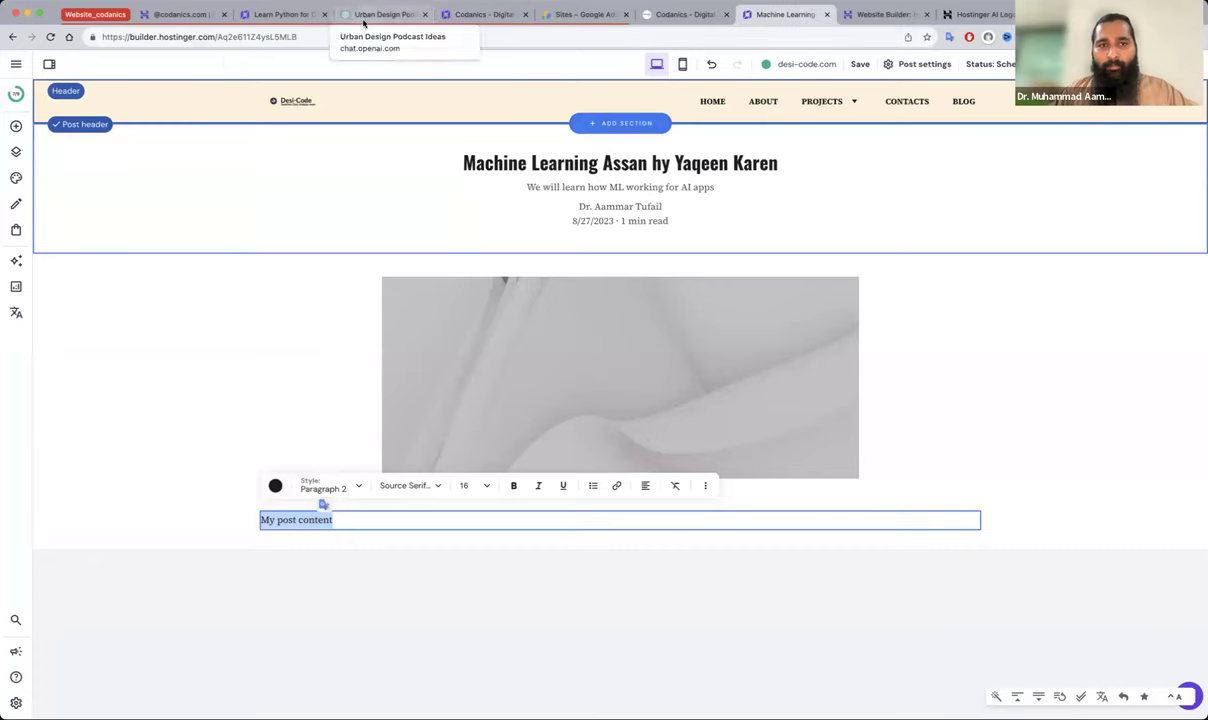
In ChatGPT, close the extra tabs, open the 'ML Types & Algorithms' chat and scroll to the blog post
{"action": "left_click", "coordinate": [366, 17]}
{"action": "left_click", "coordinate": [726, 14]}
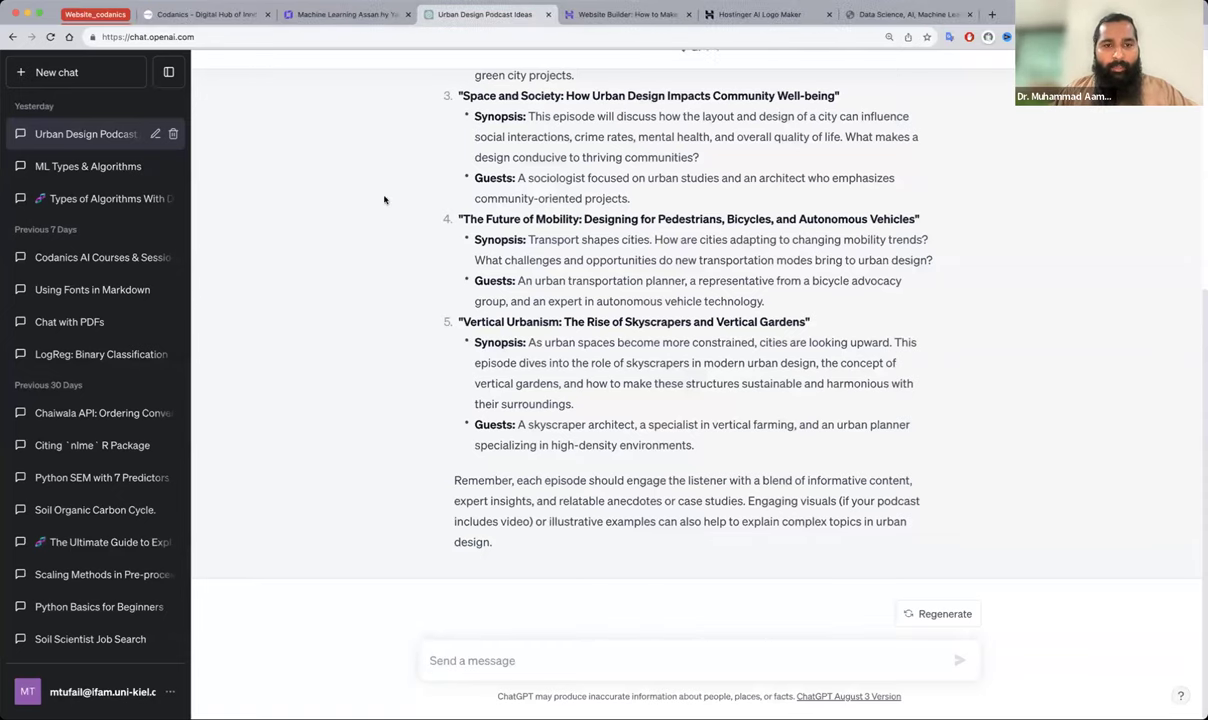
{"action": "scroll", "coordinate": [384, 200], "scroll_direction": "up", "scroll_amount": 5}
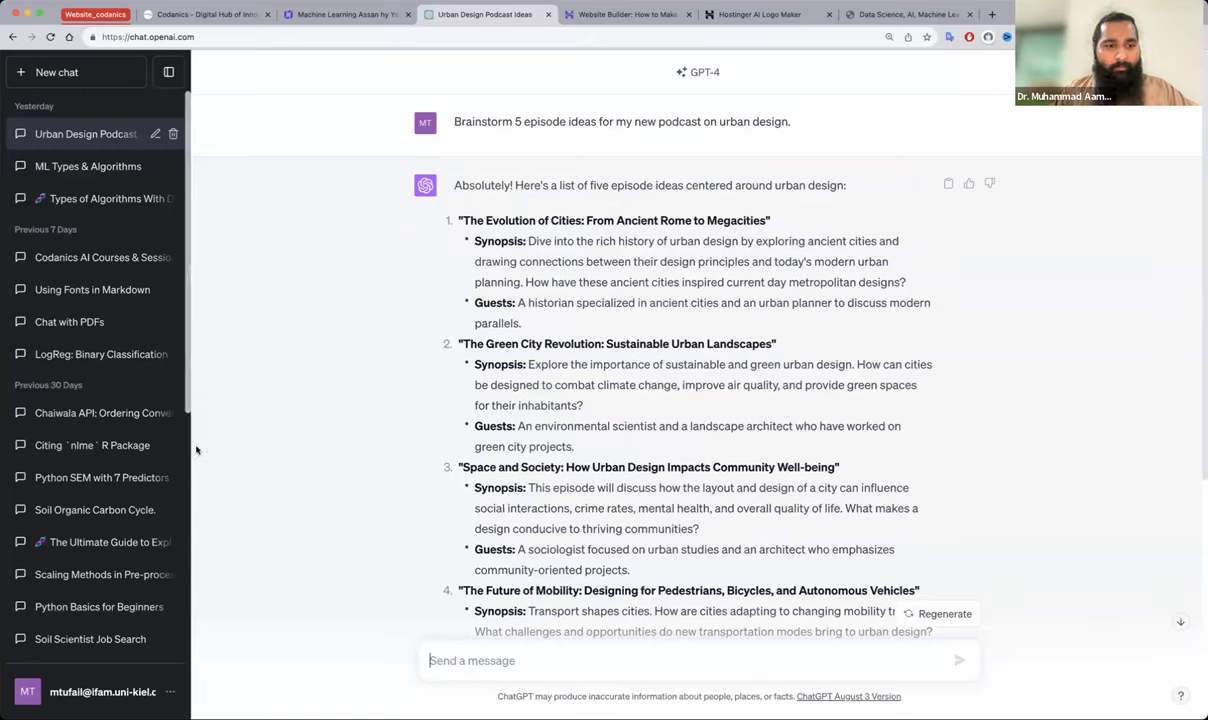
{"action": "left_click", "coordinate": [93, 175]}
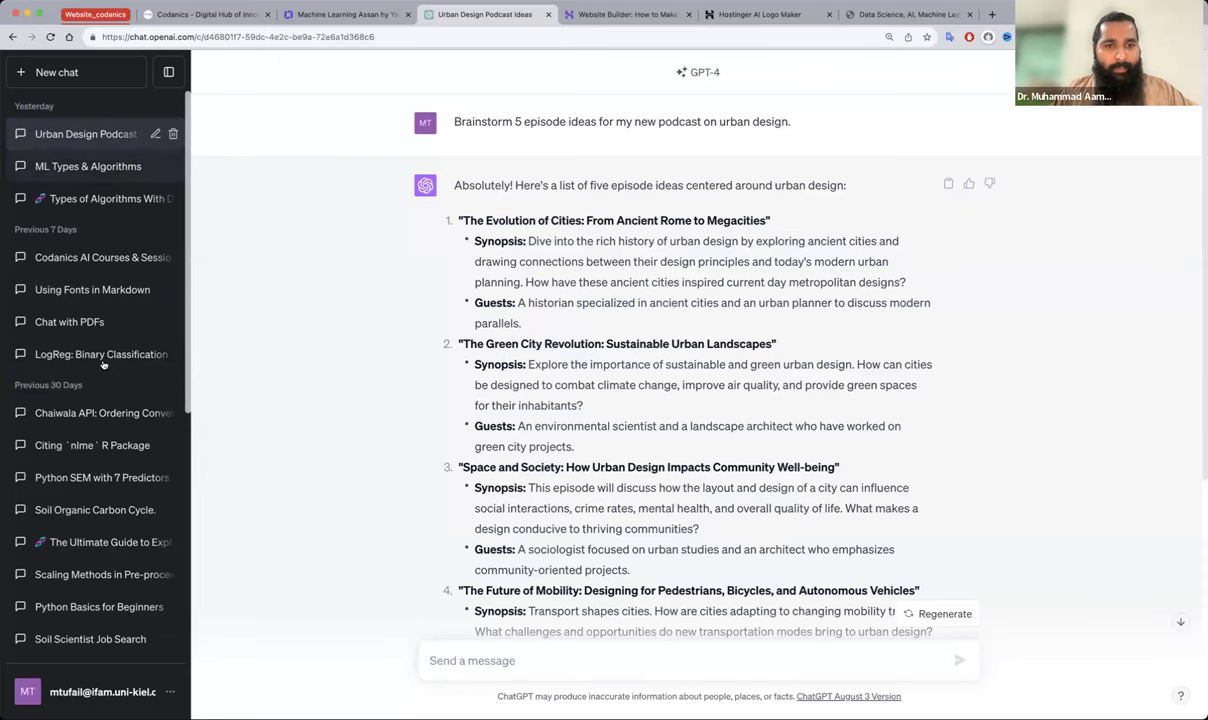
{"action": "scroll", "coordinate": [343, 547], "scroll_direction": "up", "scroll_amount": 10}
{"action": "scroll", "coordinate": [343, 547], "scroll_direction": "up", "scroll_amount": 20}
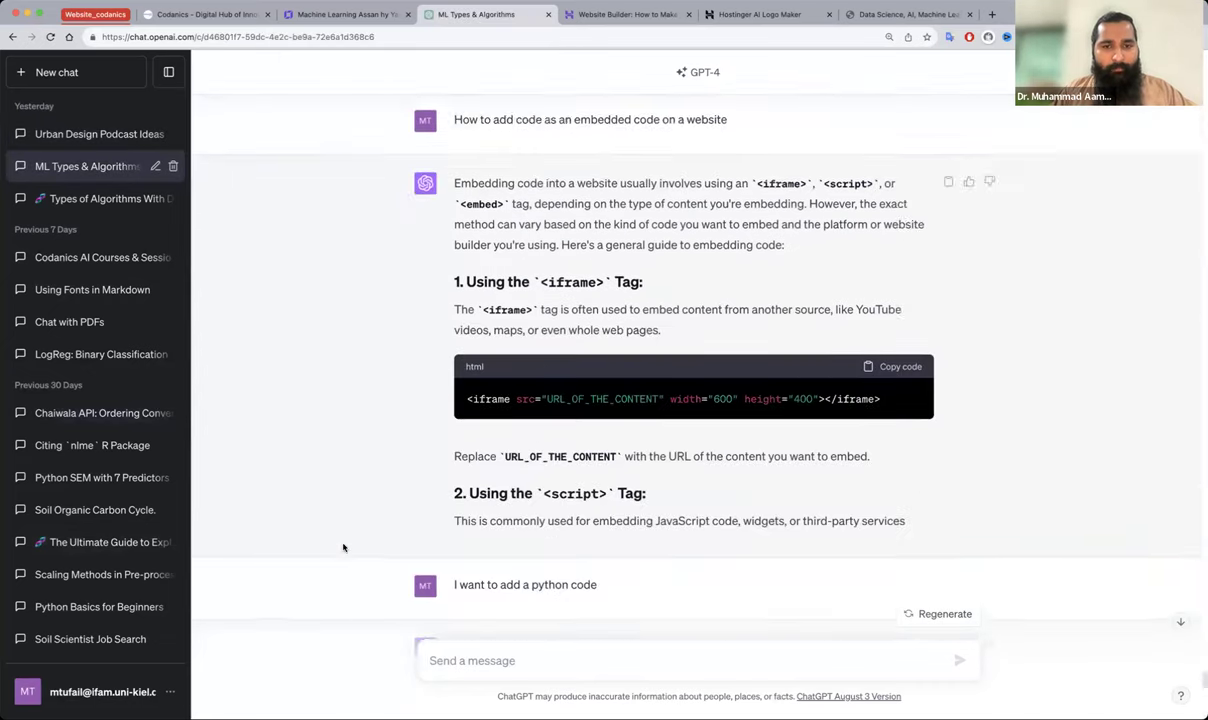
{"action": "scroll", "coordinate": [343, 547], "scroll_direction": "up", "scroll_amount": 20}
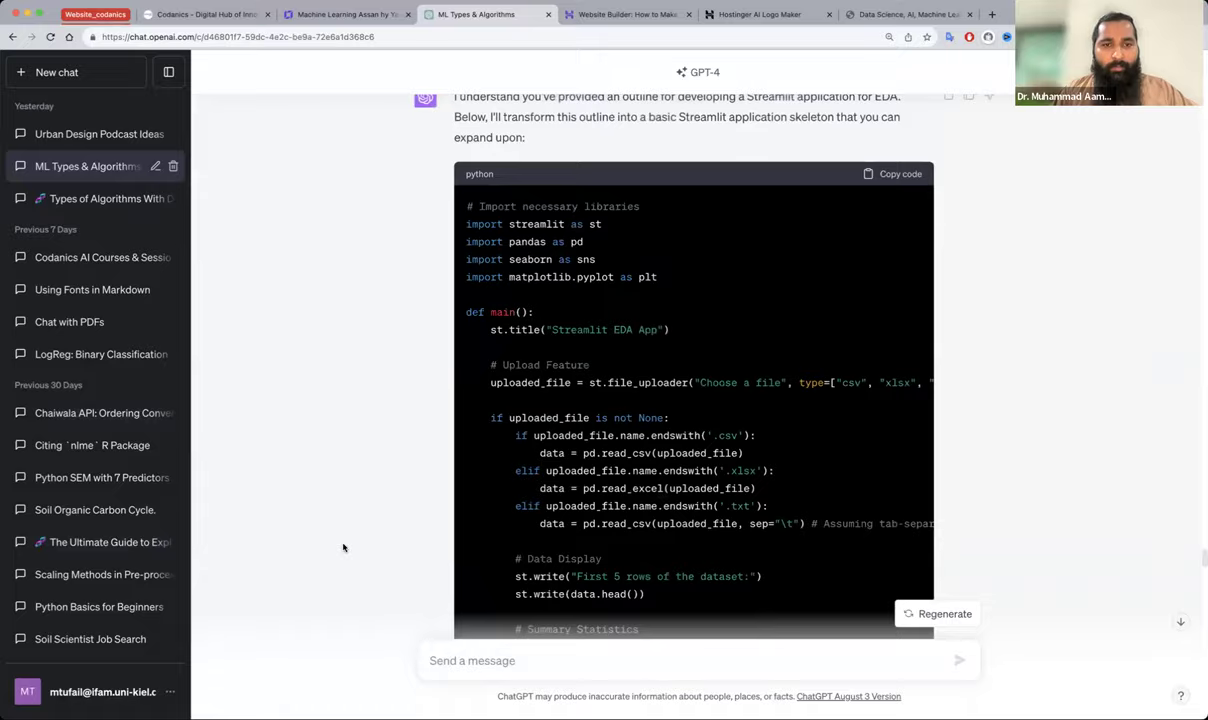
{"action": "scroll", "coordinate": [343, 547], "scroll_direction": "up", "scroll_amount": 20}
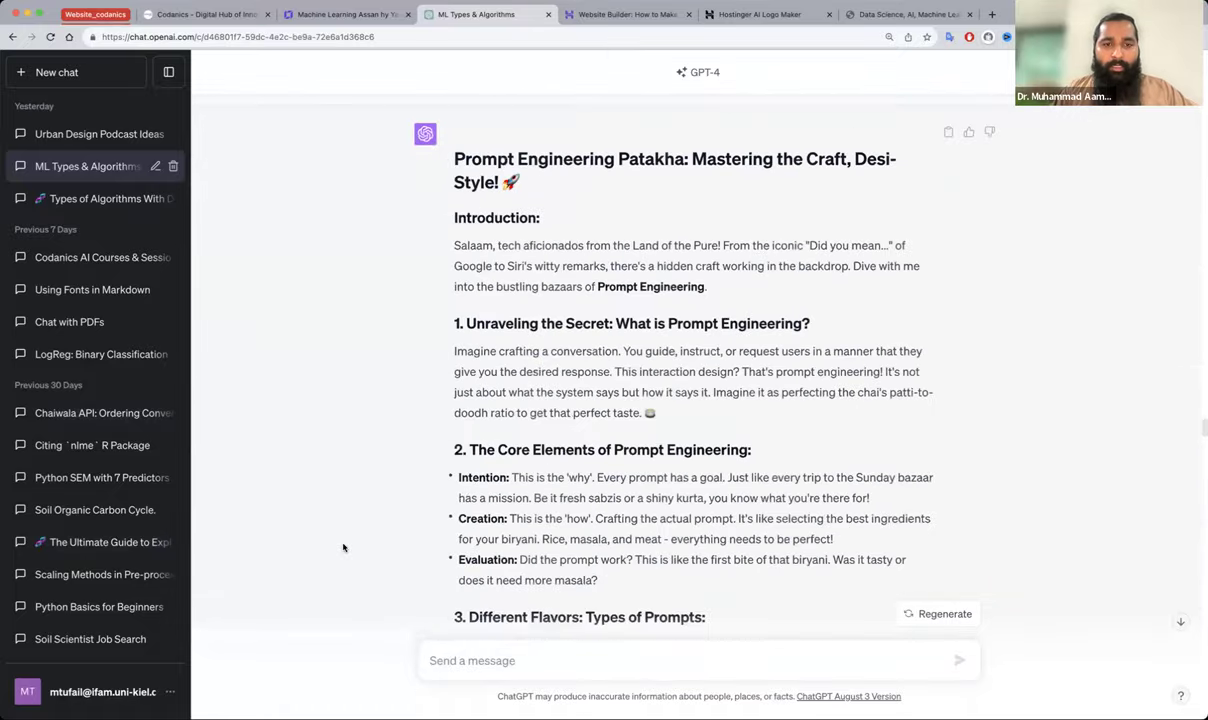
{"action": "scroll", "coordinate": [225, 537], "scroll_direction": "up", "scroll_amount": 20}
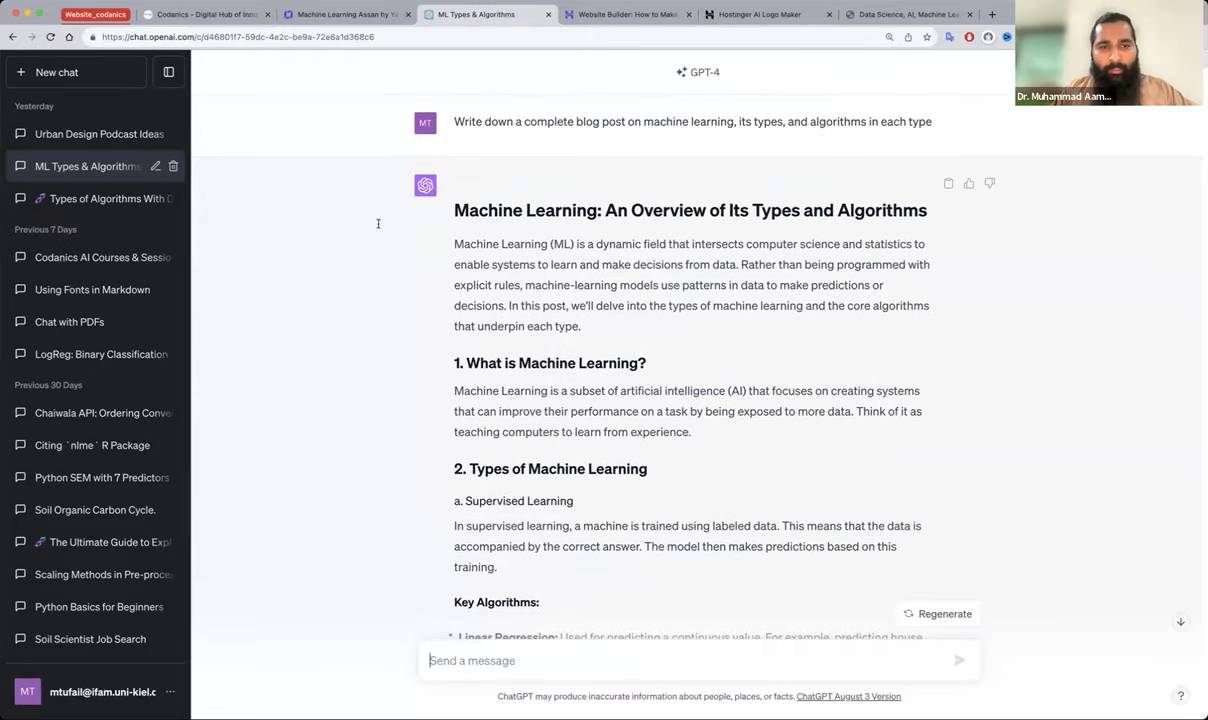
Select the whole machine learning post from its title through the conclusion's last sentence
{"action": "key", "text": "ctrl+shift+s"}
{"action": "left_click_drag", "start_coordinate": [345, 205], "coordinate": [518, 376]}
{"action": "scroll", "coordinate": [518, 376], "scroll_direction": "down", "scroll_amount": 15}
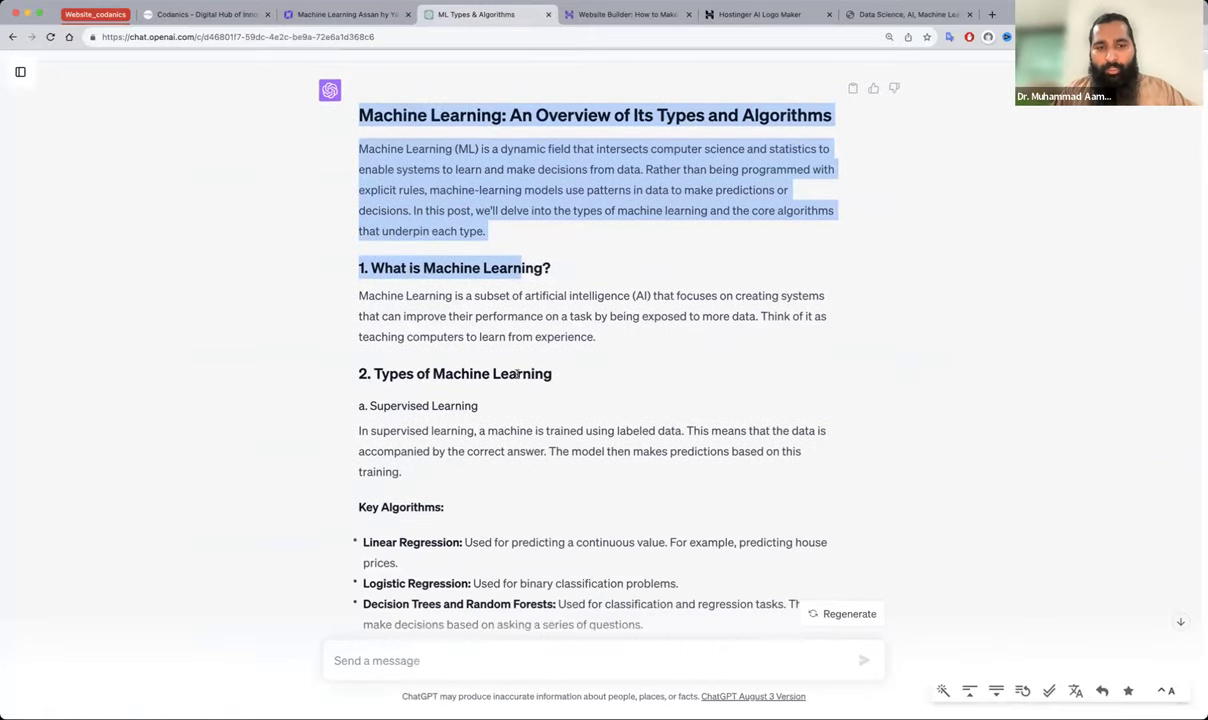
{"action": "scroll", "coordinate": [464, 280], "scroll_direction": "down", "scroll_amount": 10}
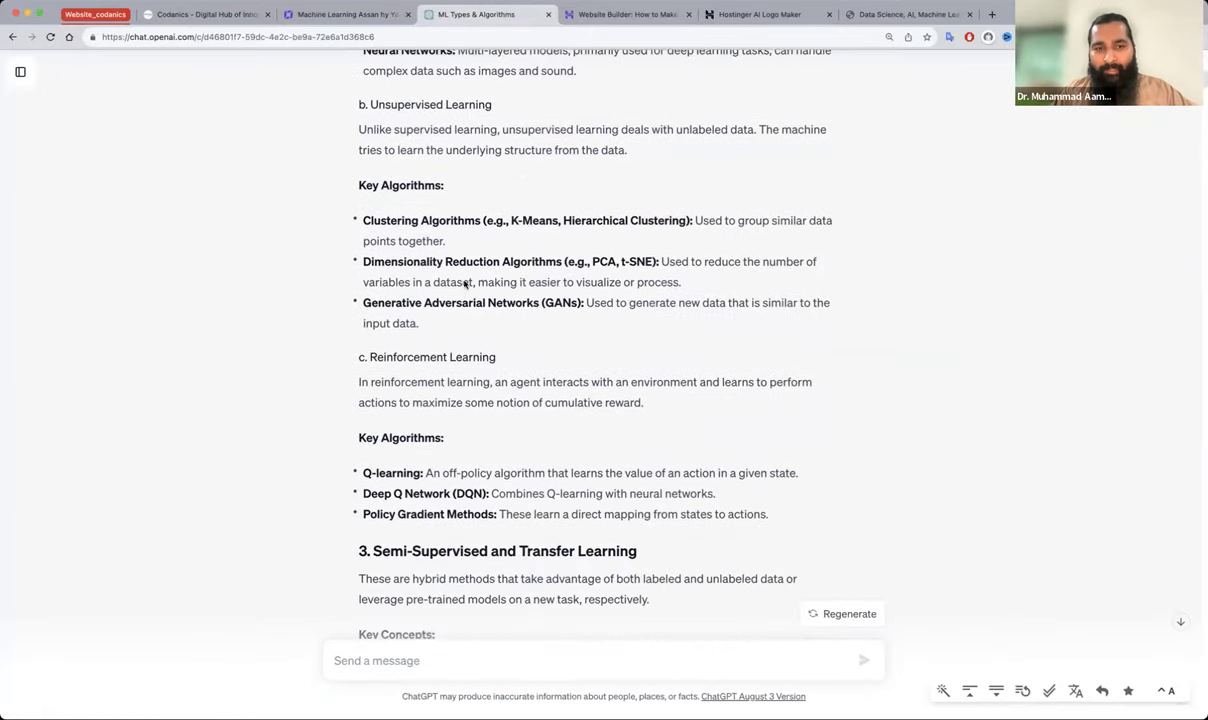
{"action": "left_click", "coordinate": [464, 280], "text": "shift"}
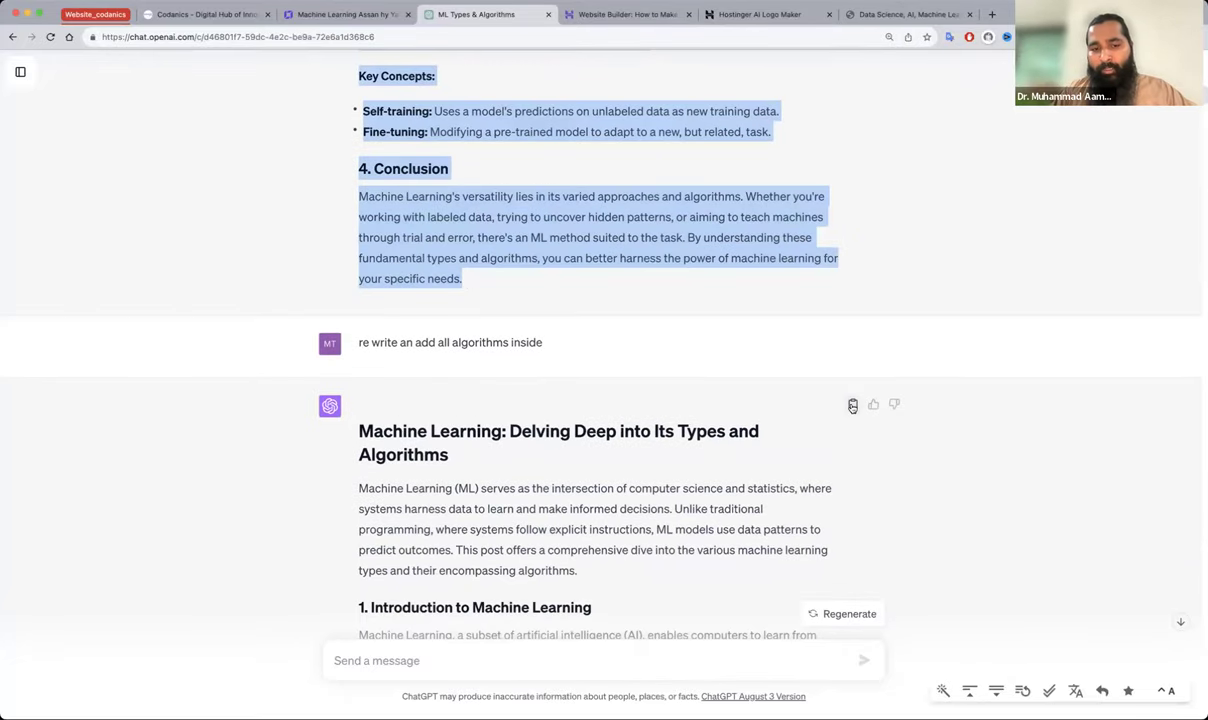
{"action": "left_click", "coordinate": [677, 18]}
Paste the ChatGPT article over the 'My post content' placeholder in the post editor
{"action": "left_click", "coordinate": [340, 14]}
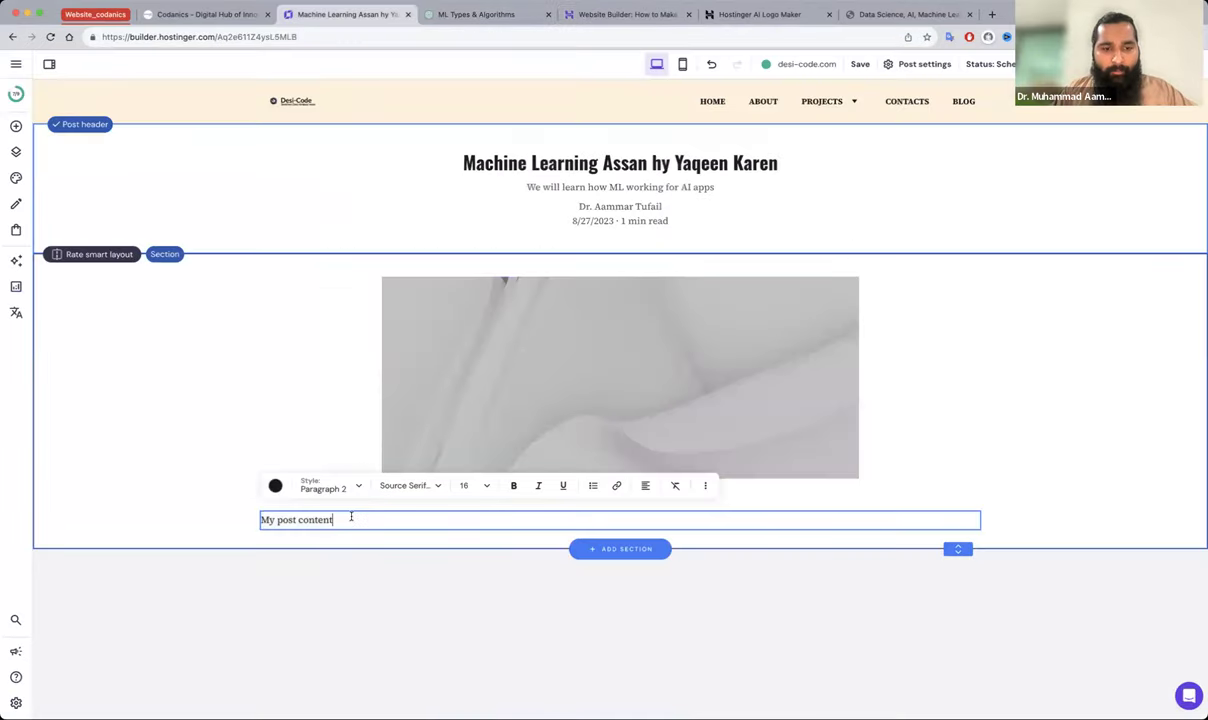
{"action": "key", "text": "ctrl+v"}
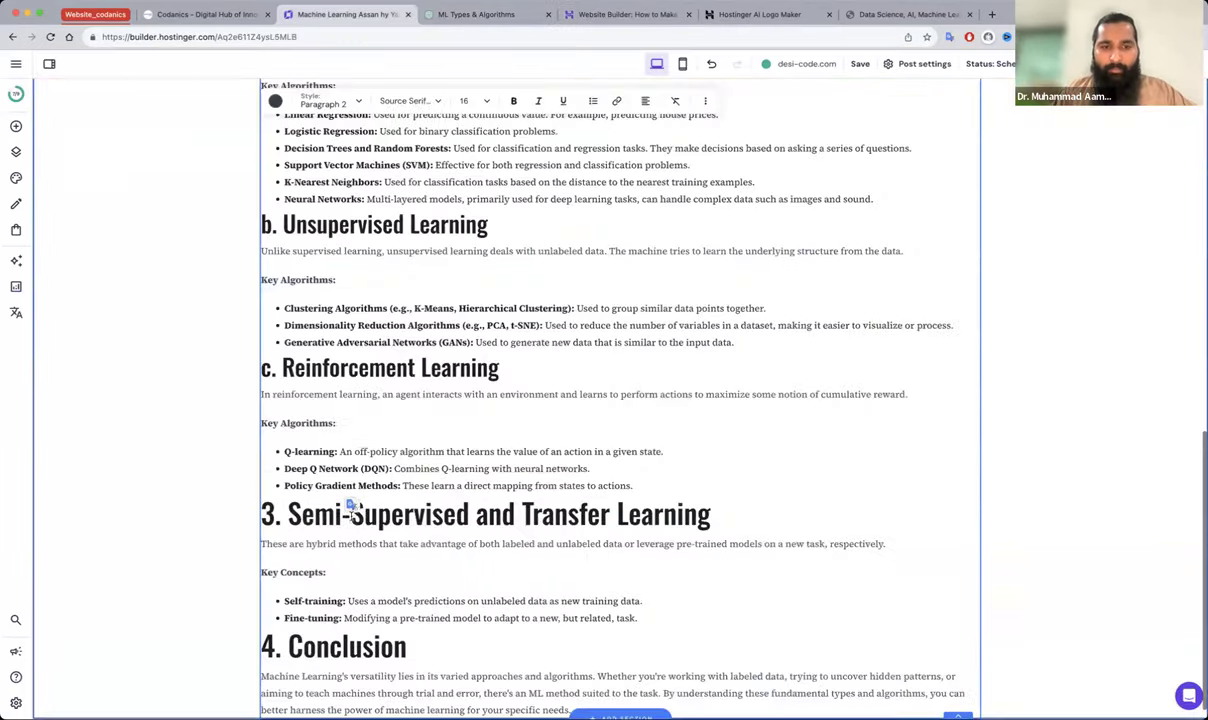
{"action": "key", "text": "Escape"}
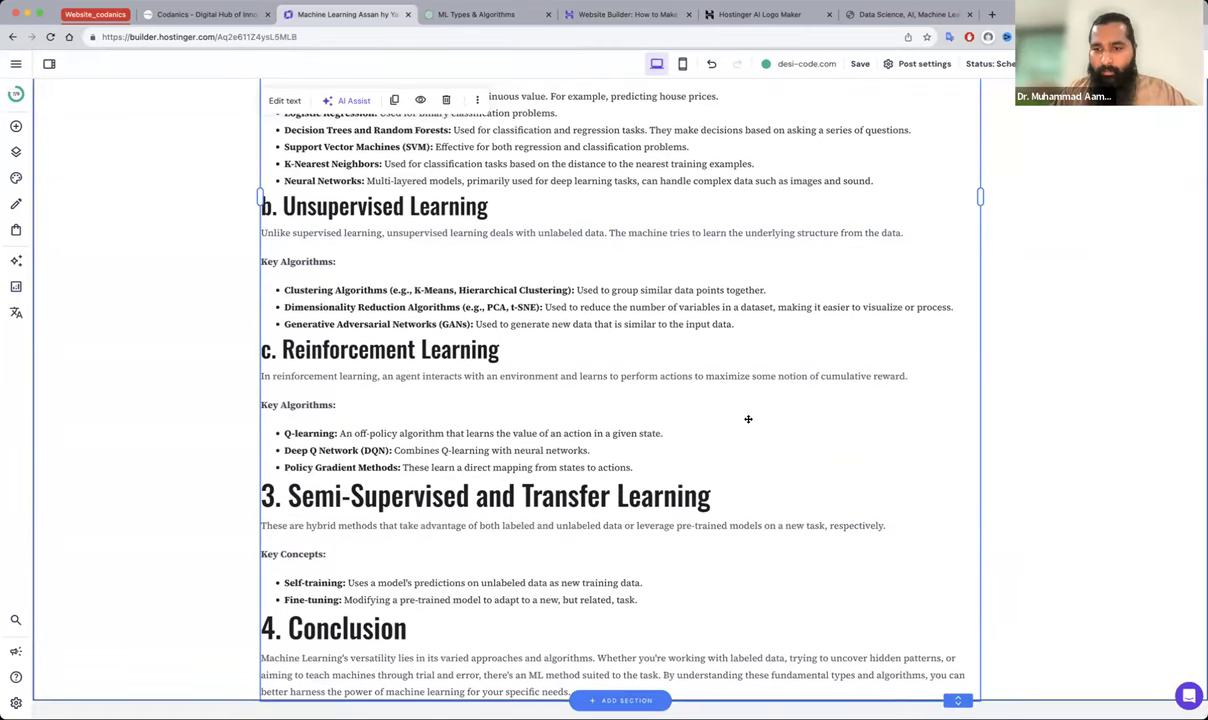
Select the post's header image and choose to change it
{"action": "scroll", "coordinate": [748, 419], "scroll_direction": "up", "scroll_amount": 15}
{"action": "left_click", "coordinate": [620, 412]}
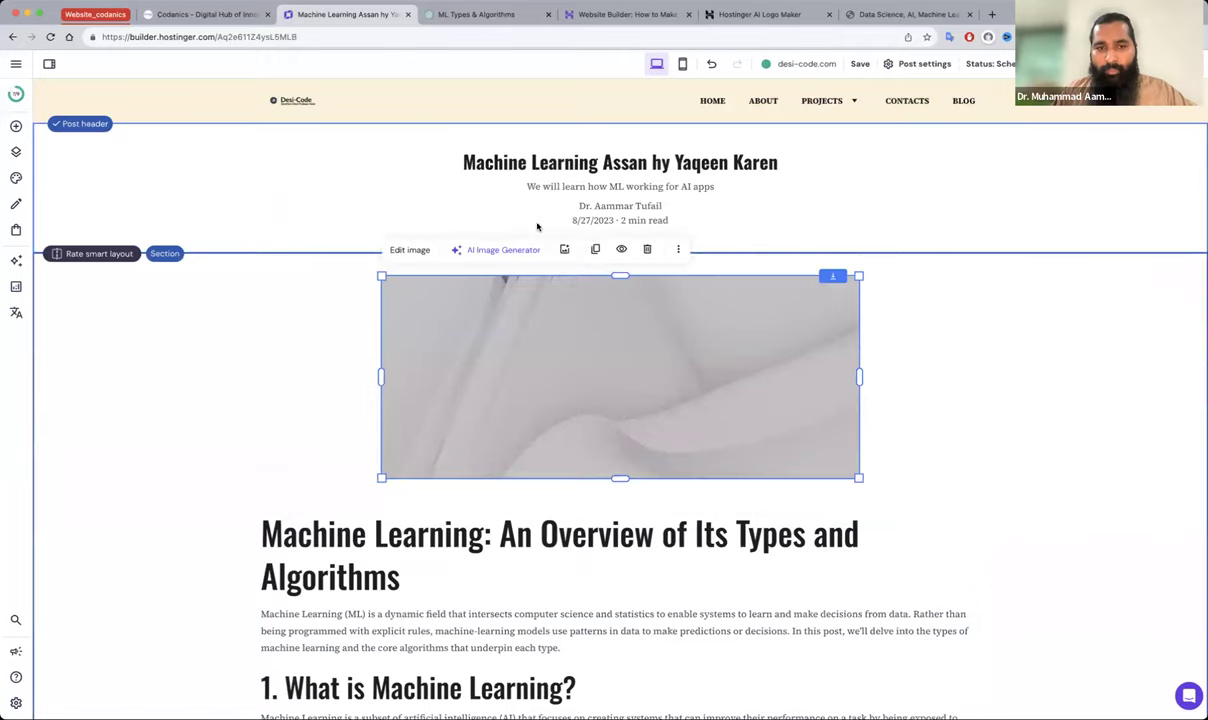
{"action": "left_click", "coordinate": [565, 250]}
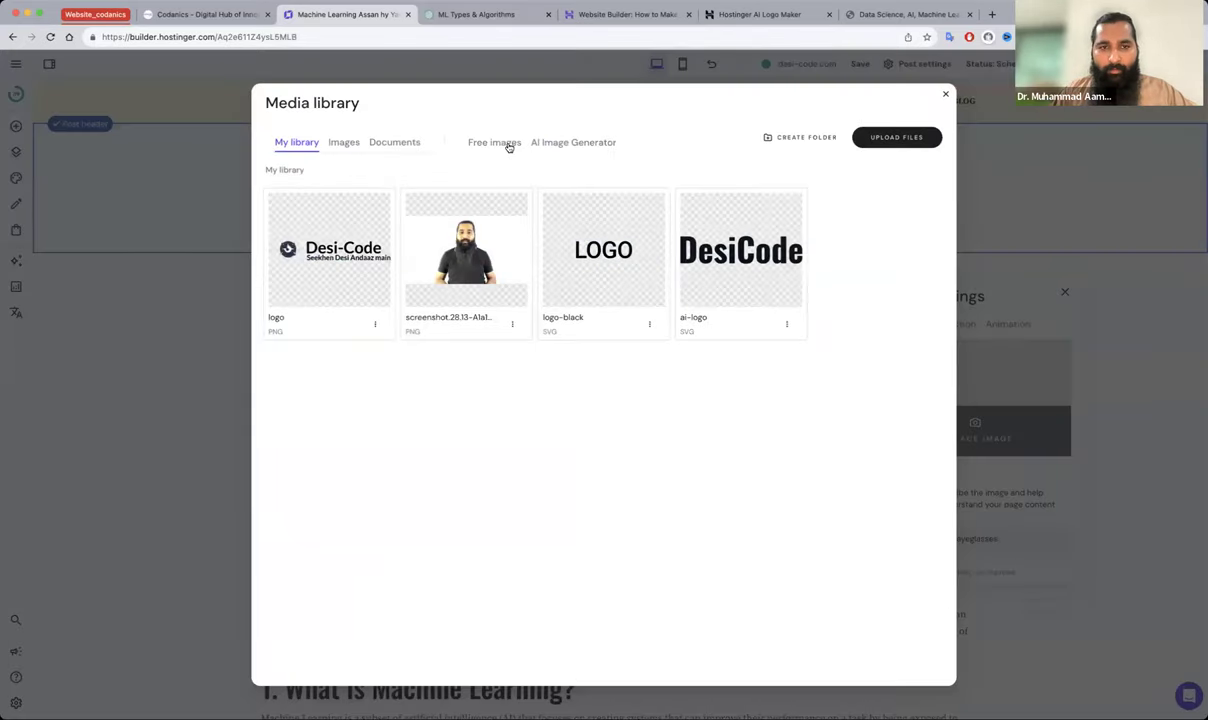
Search Free images for 'cod' and add the coding photo to the post as its header
{"action": "left_click", "coordinate": [494, 143]}
{"action": "left_click", "coordinate": [453, 180]}
{"action": "type", "text": "coding"}
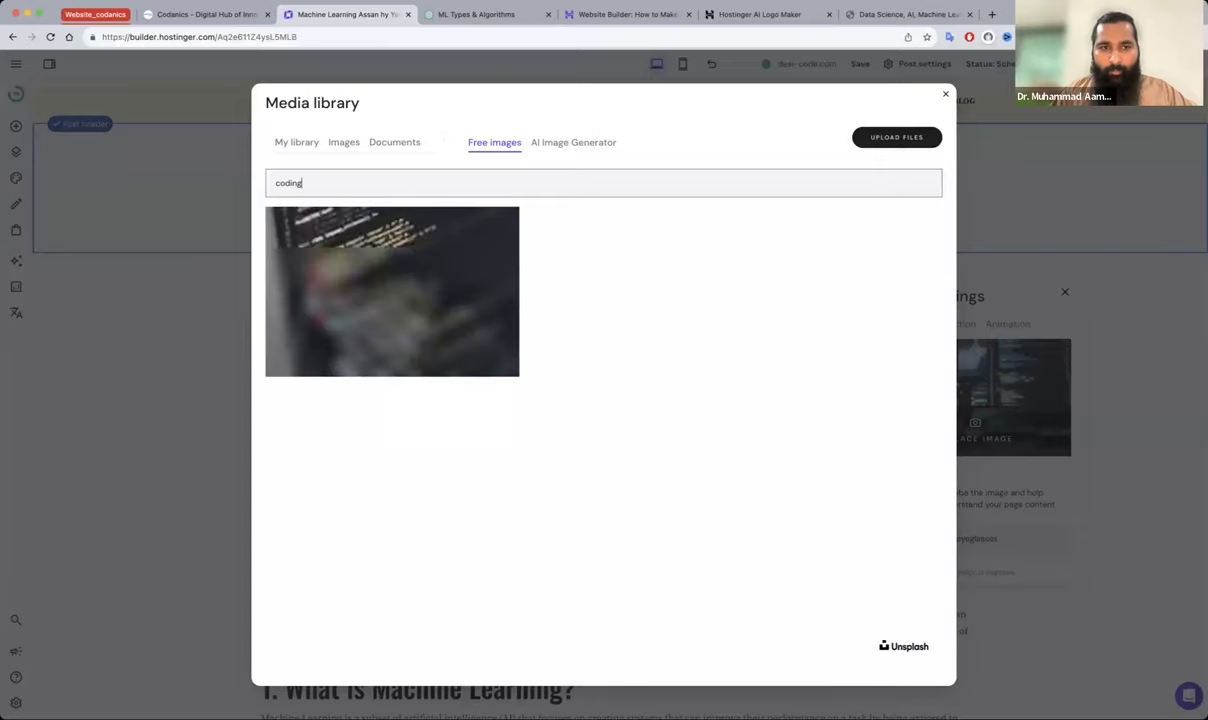
{"action": "left_click", "coordinate": [353, 249]}
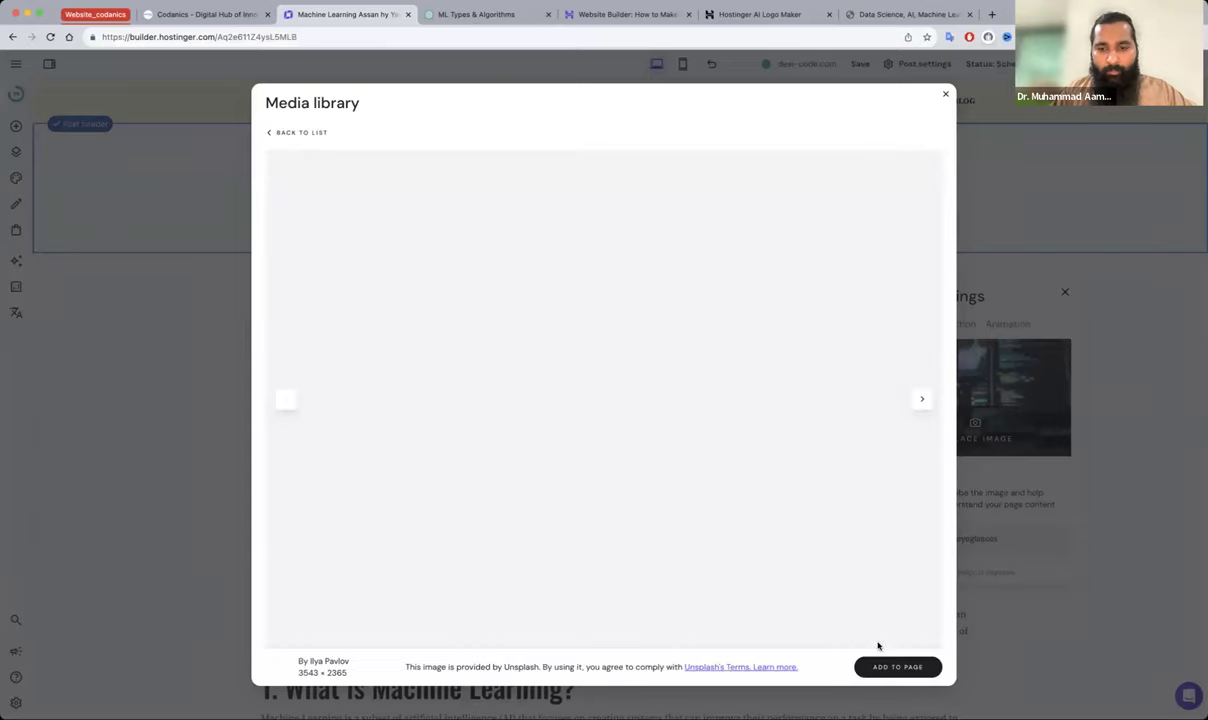
{"action": "left_click", "coordinate": [897, 666]}
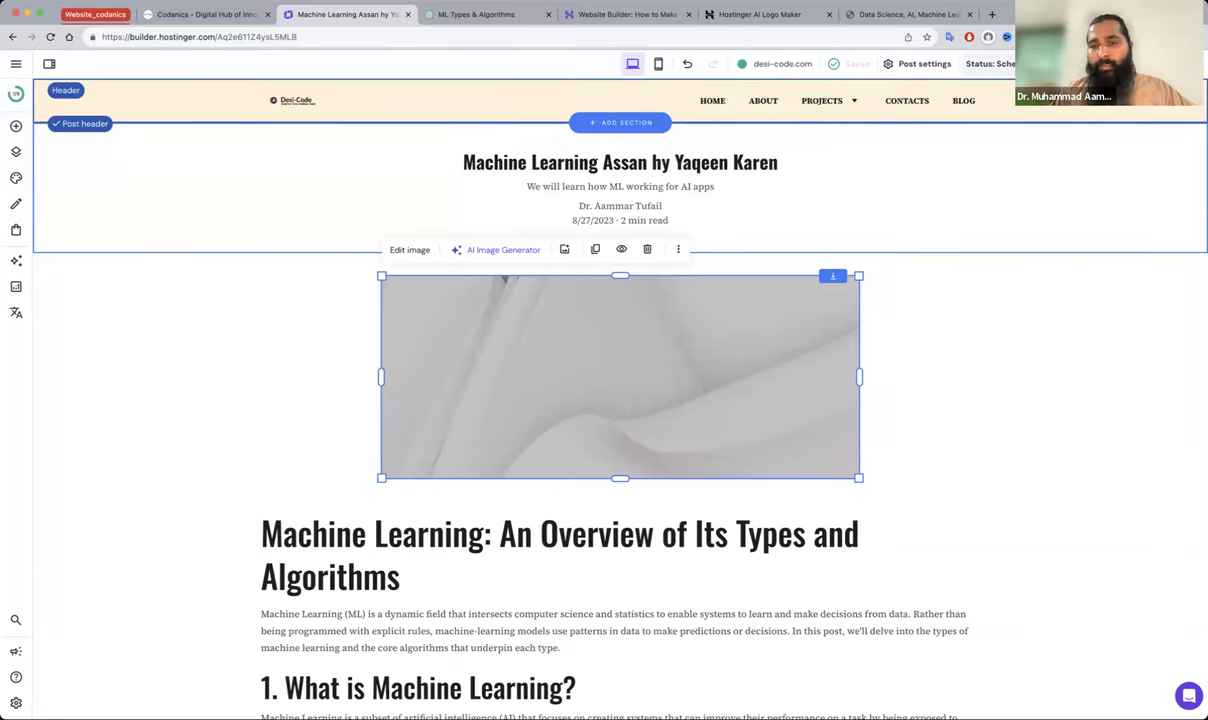
Publish the machine learning post from the Blog panel and save the site
{"action": "left_click", "coordinate": [15, 205]}
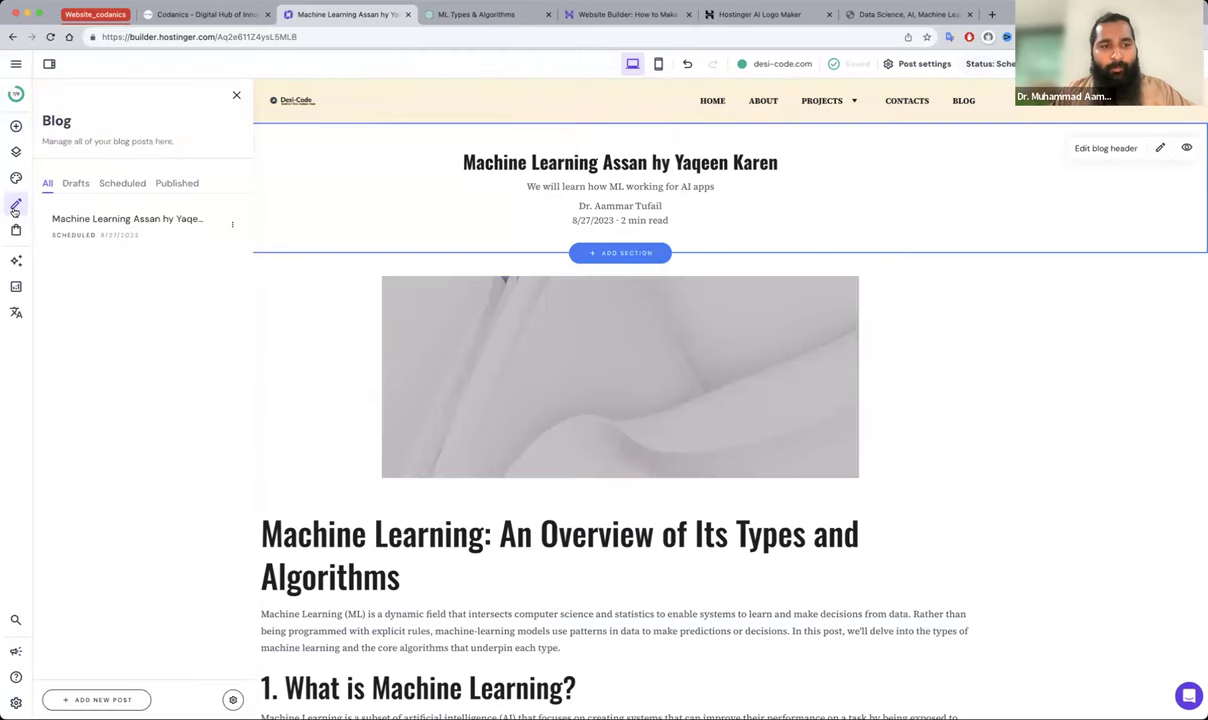
{"action": "left_click", "coordinate": [232, 225]}
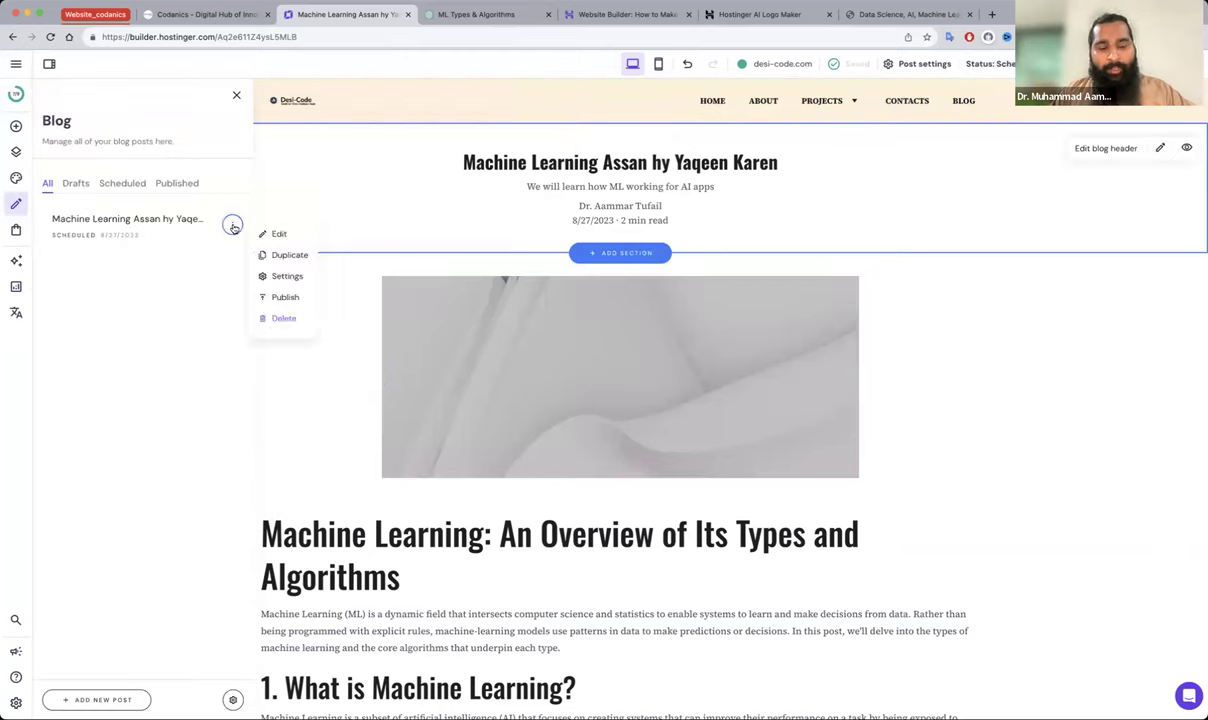
{"action": "left_click", "coordinate": [281, 297]}
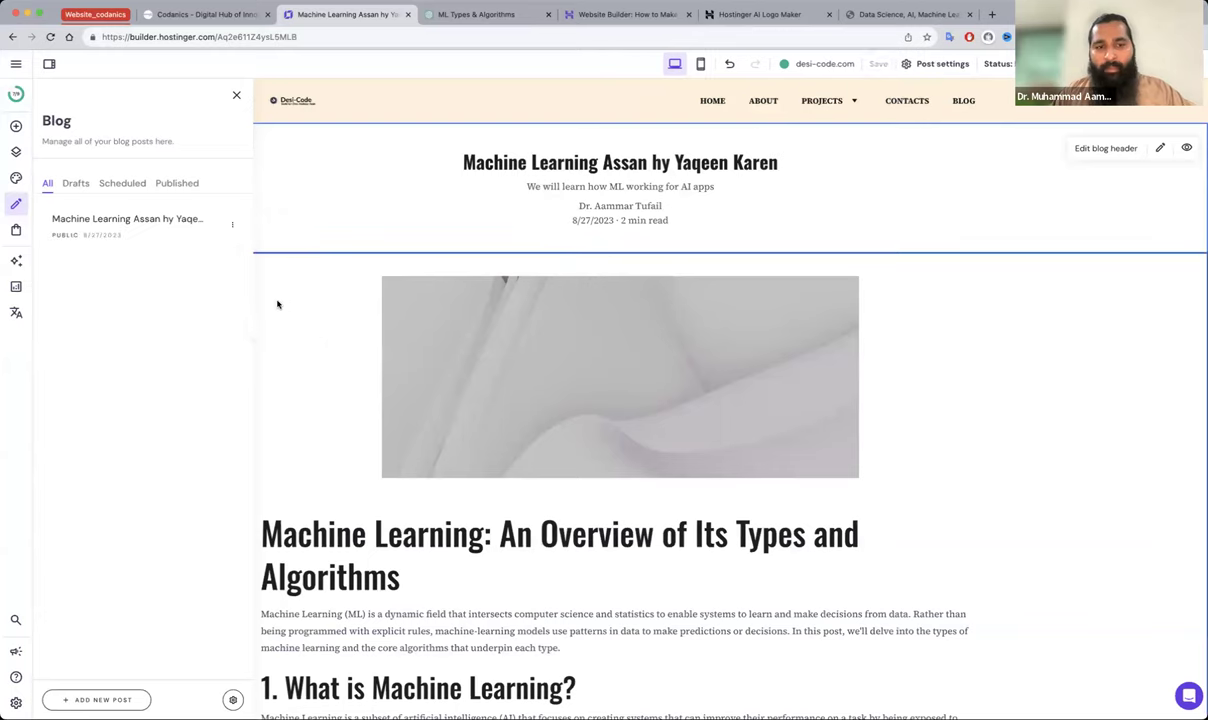
{"action": "left_click", "coordinate": [878, 63]}
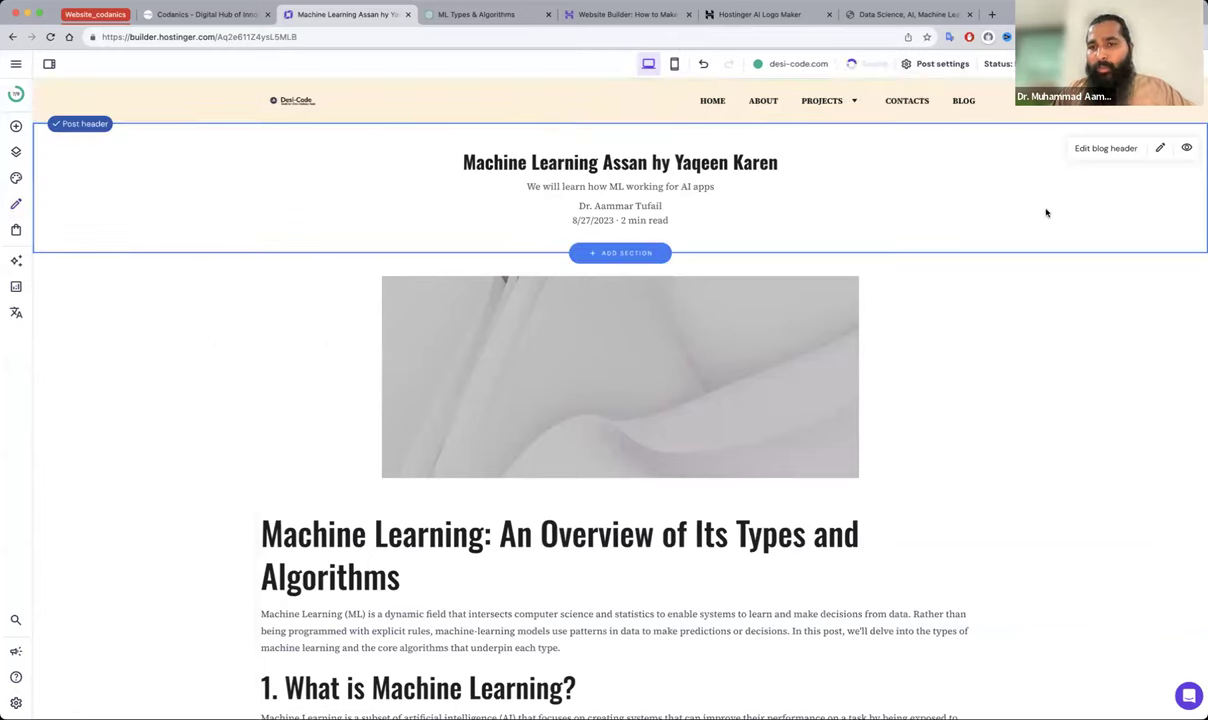
Preview the published post, scroll through it, and dismiss the 'Website changes are published' confirmation
{"action": "left_click", "coordinate": [1040, 63]}
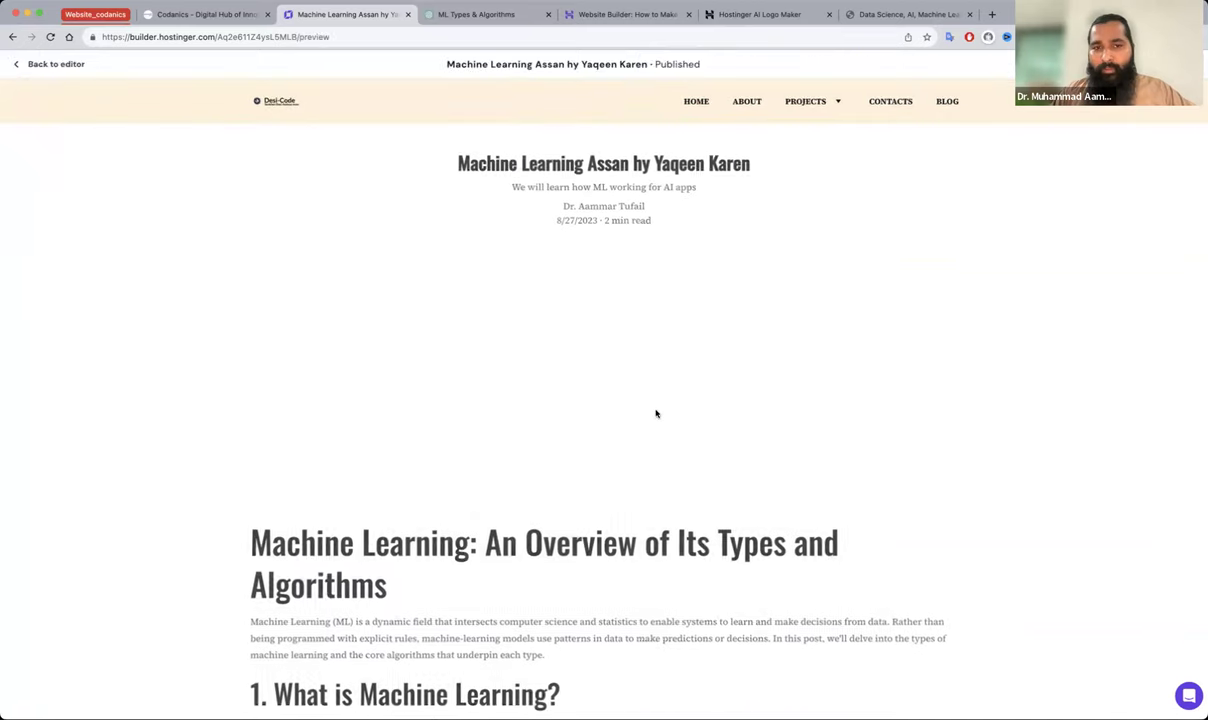
{"action": "scroll", "coordinate": [656, 413], "scroll_direction": "down", "scroll_amount": 1}
{"action": "scroll", "coordinate": [656, 413], "scroll_direction": "down", "scroll_amount": 6}
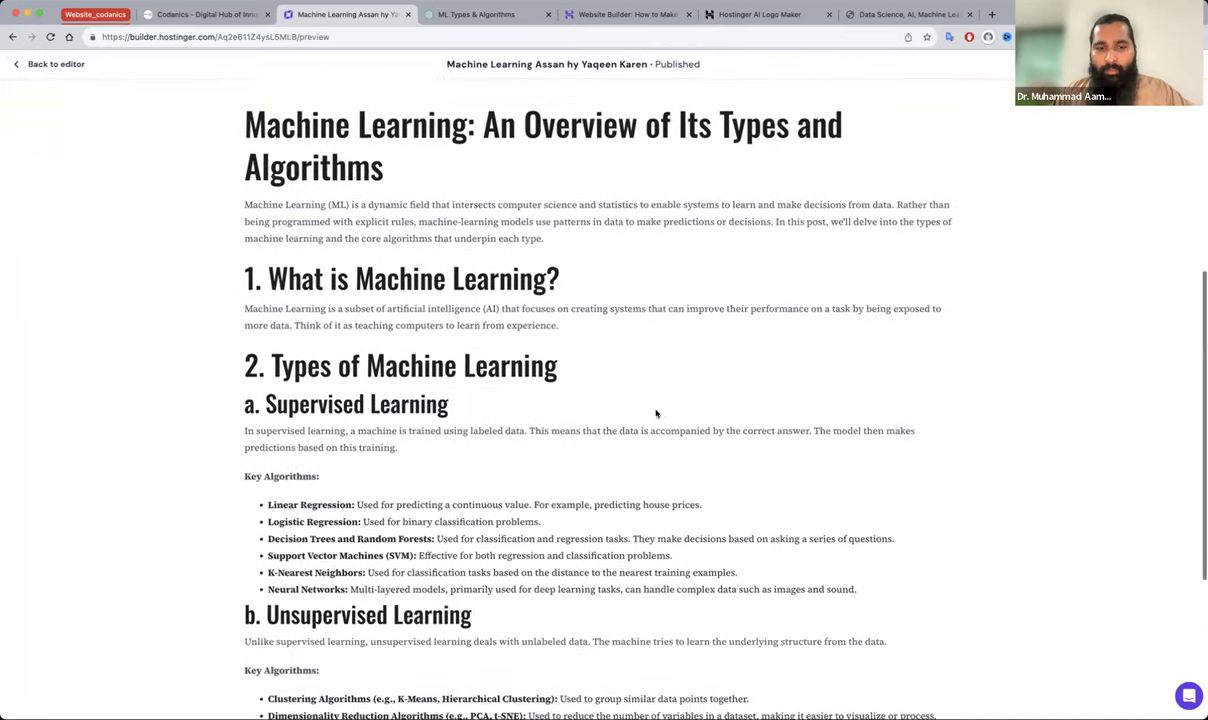
{"action": "scroll", "coordinate": [656, 413], "scroll_direction": "down", "scroll_amount": 1}
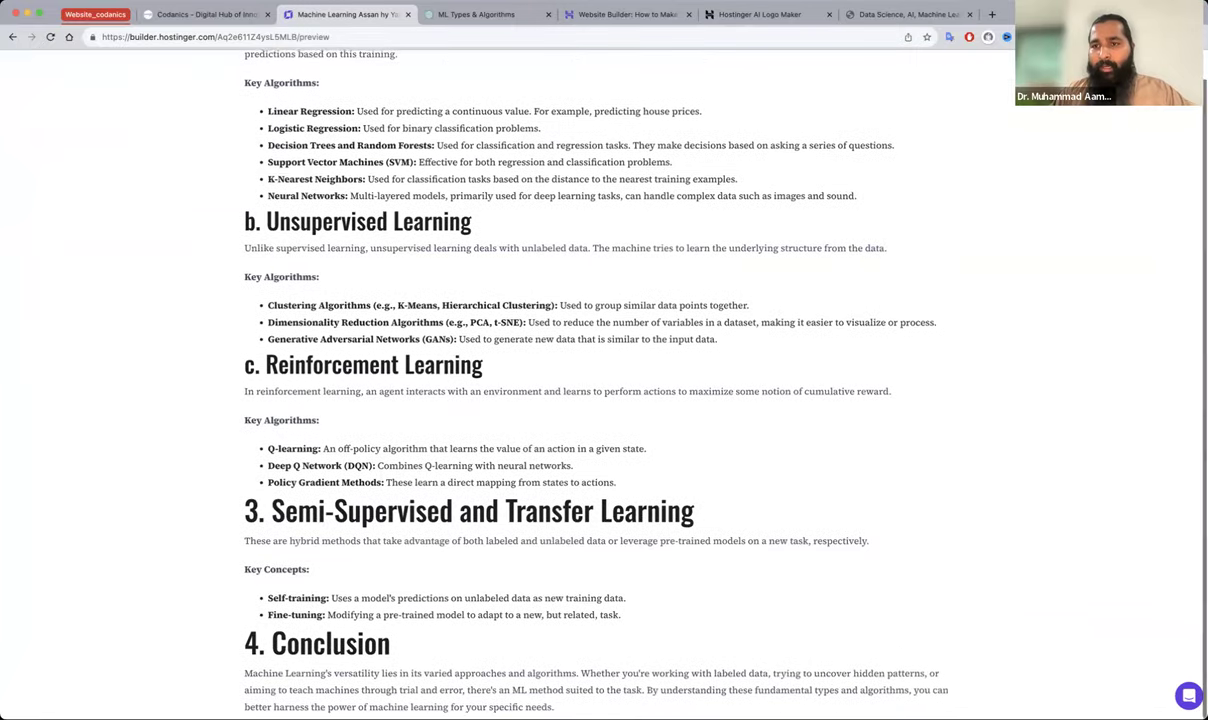
{"action": "scroll", "coordinate": [604, 400], "scroll_direction": "up", "scroll_amount": 10}
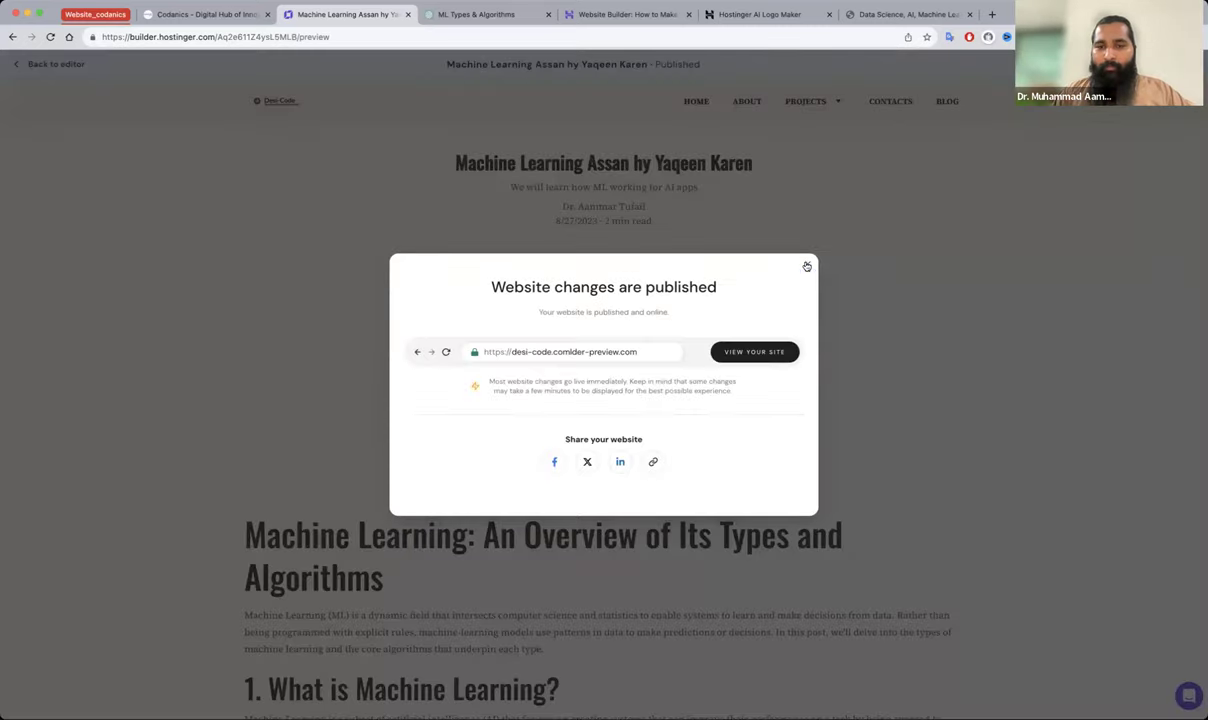
{"action": "left_click", "coordinate": [807, 263]}
Reload desi-code.com, open the machine learning post from BLOG, then close it for the Hostinger help article
{"action": "left_click", "coordinate": [880, 14]}
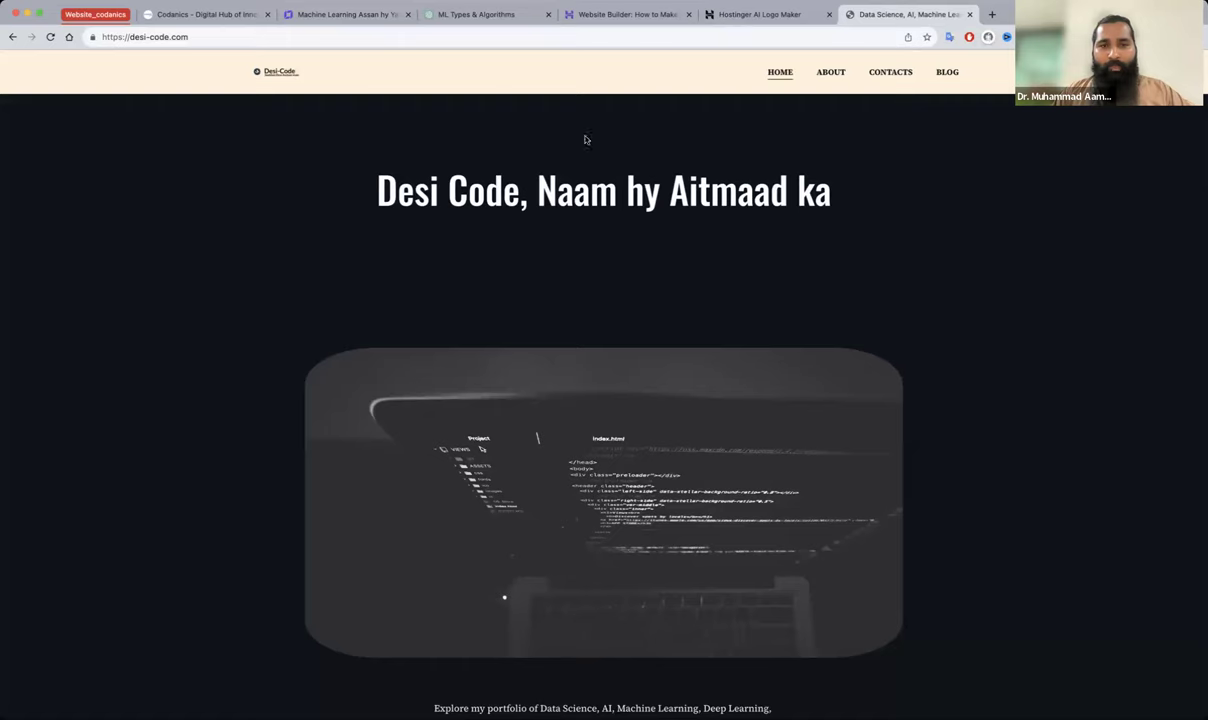
{"action": "left_click", "coordinate": [50, 36]}
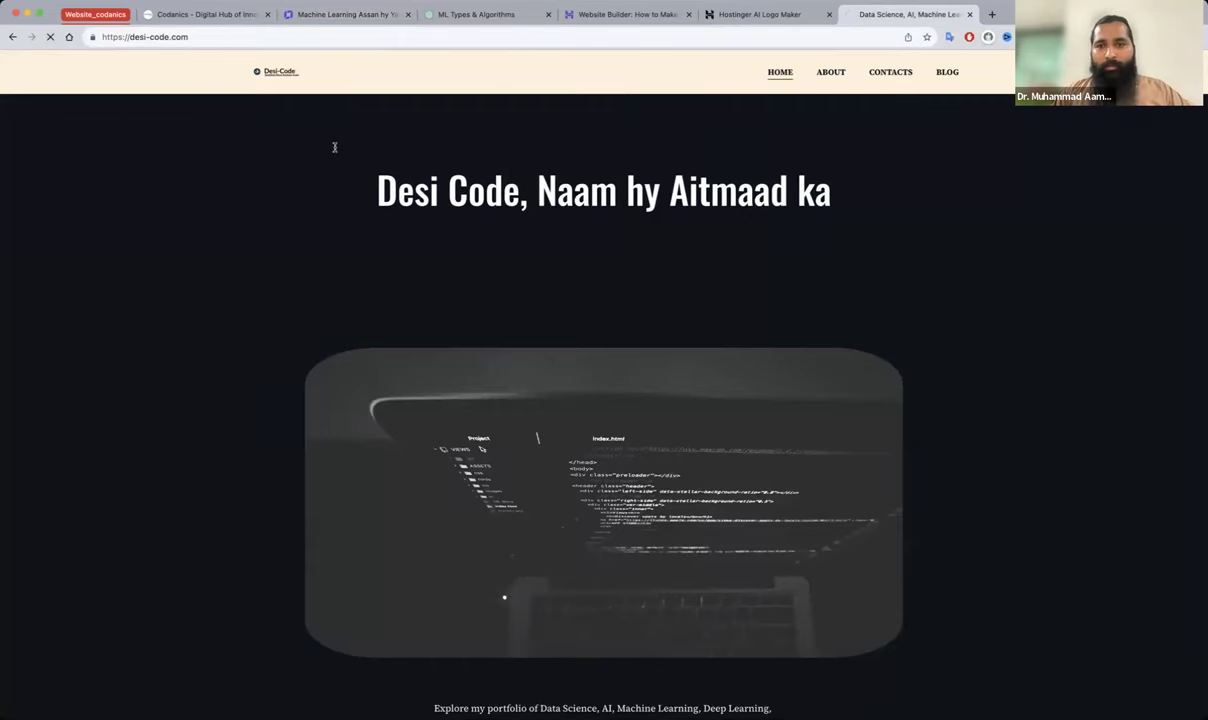
{"action": "mouse_move", "coordinate": [812, 80]}
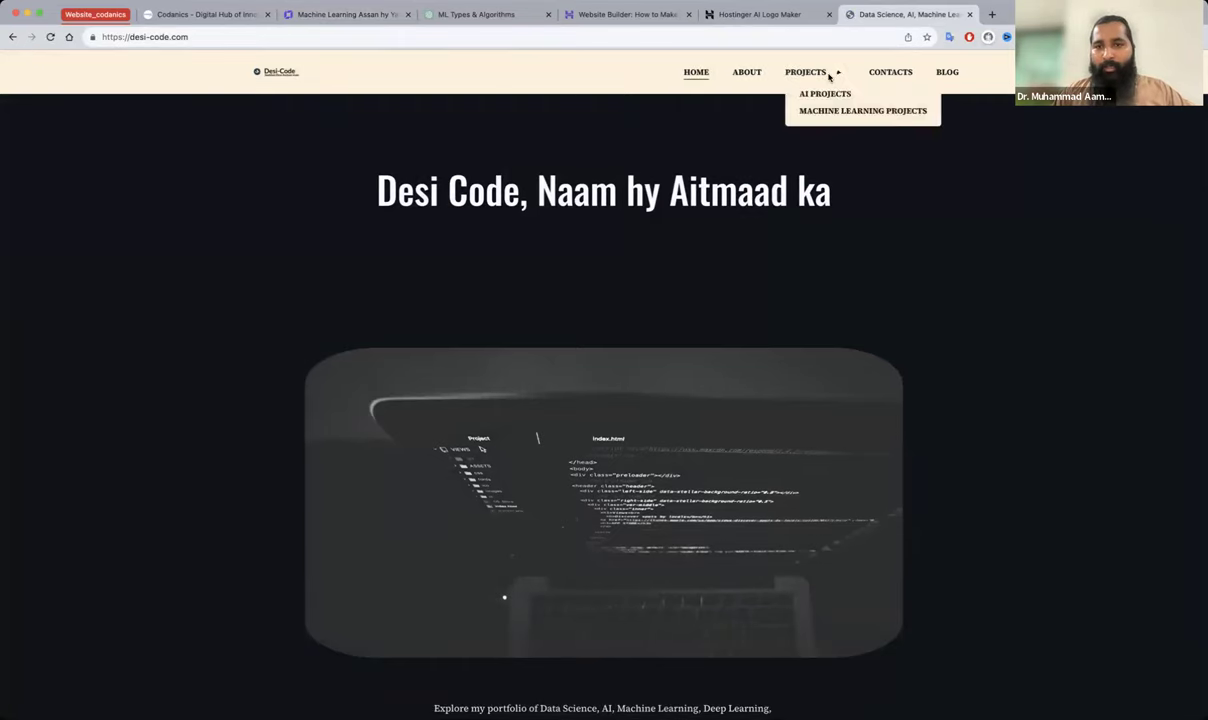
{"action": "left_click", "coordinate": [949, 74]}
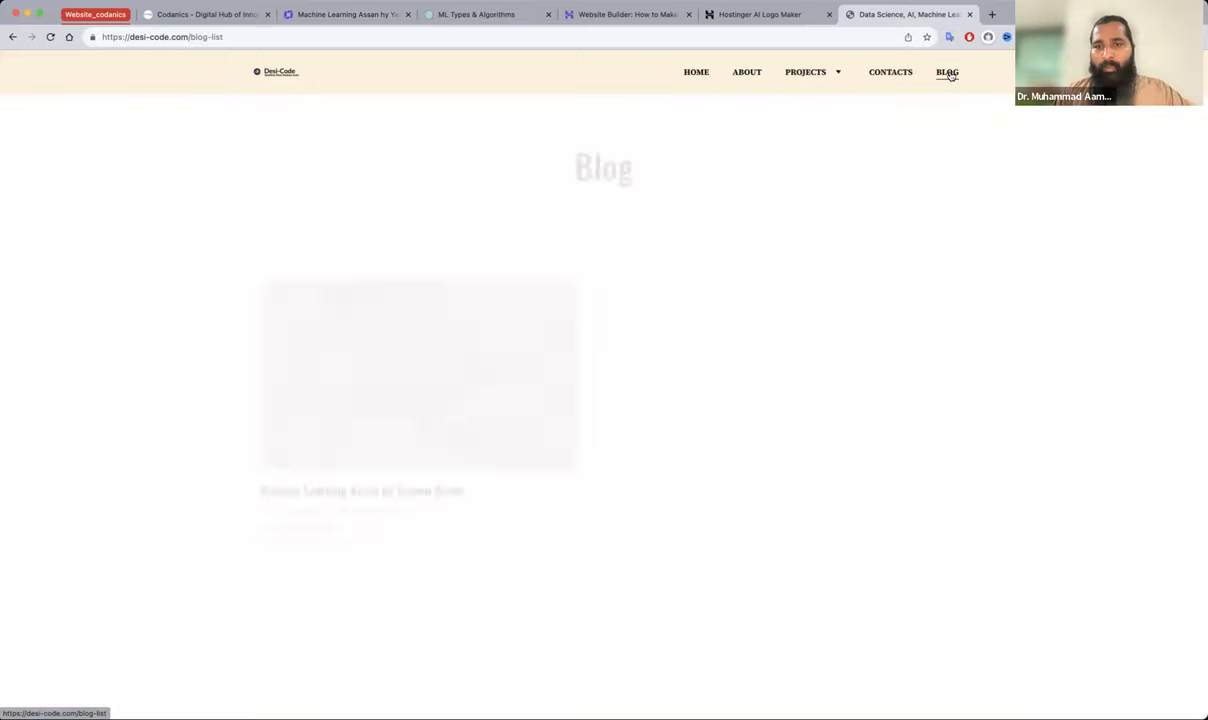
{"action": "left_click", "coordinate": [282, 478]}
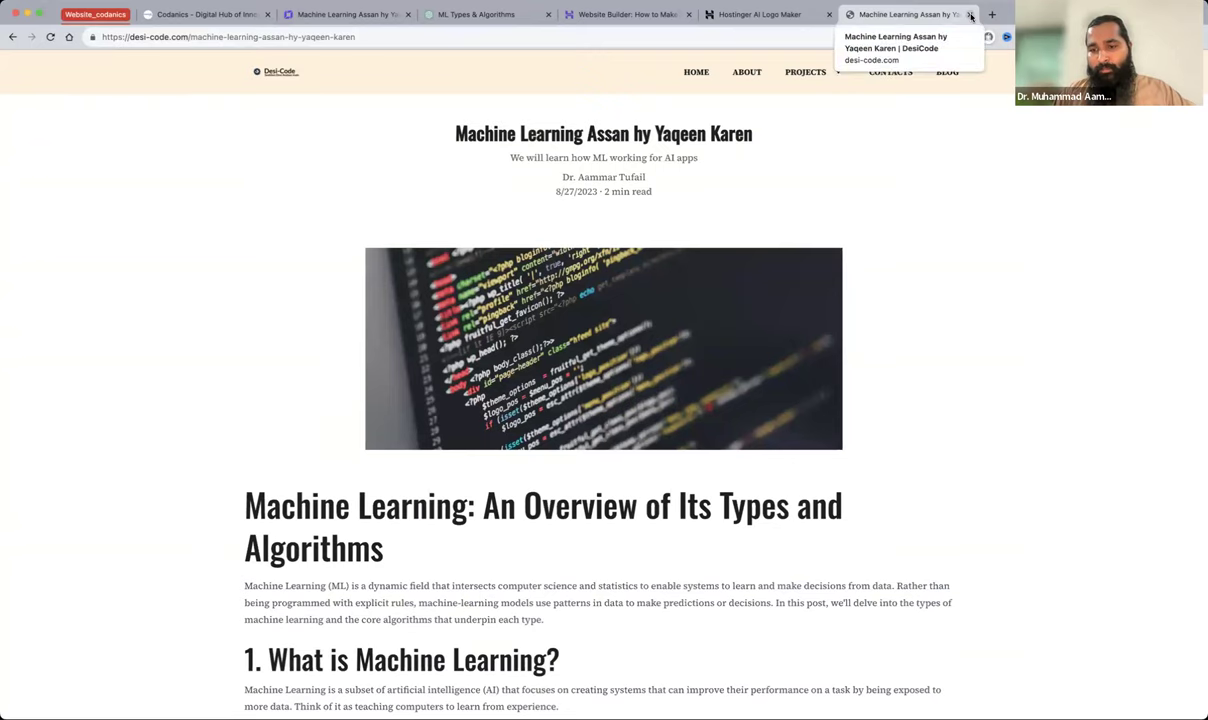
{"action": "left_click", "coordinate": [970, 16]}
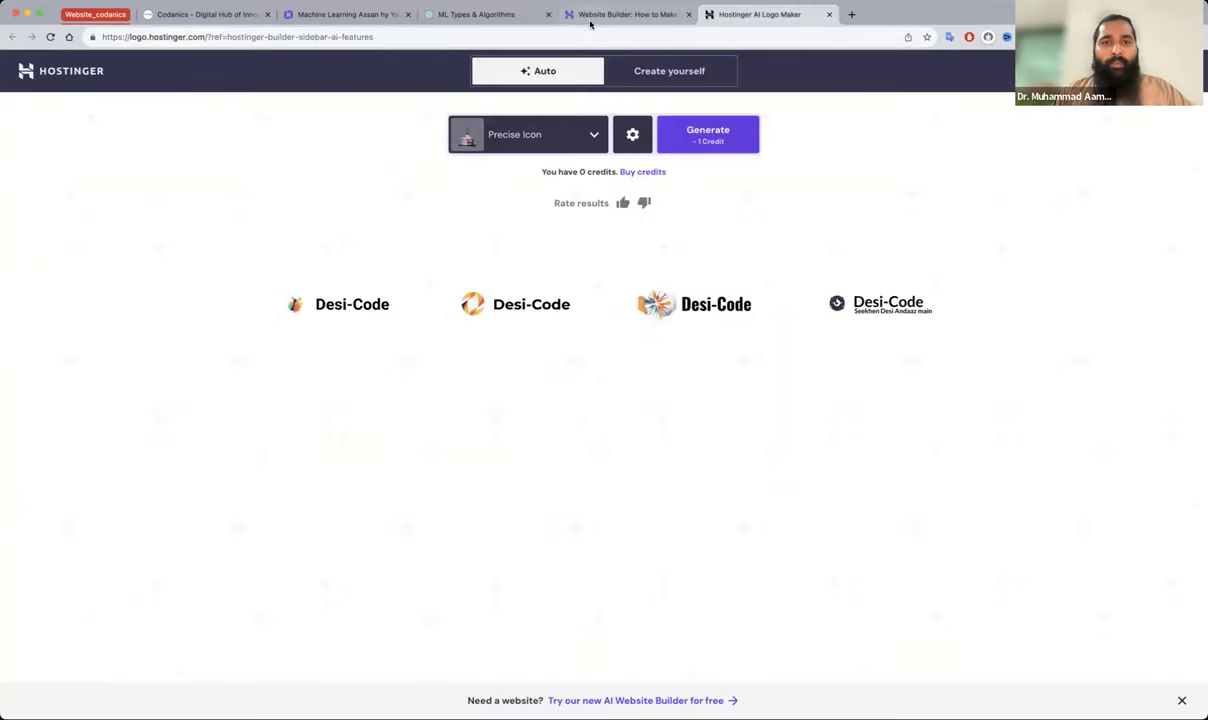
{"action": "left_click", "coordinate": [580, 15]}
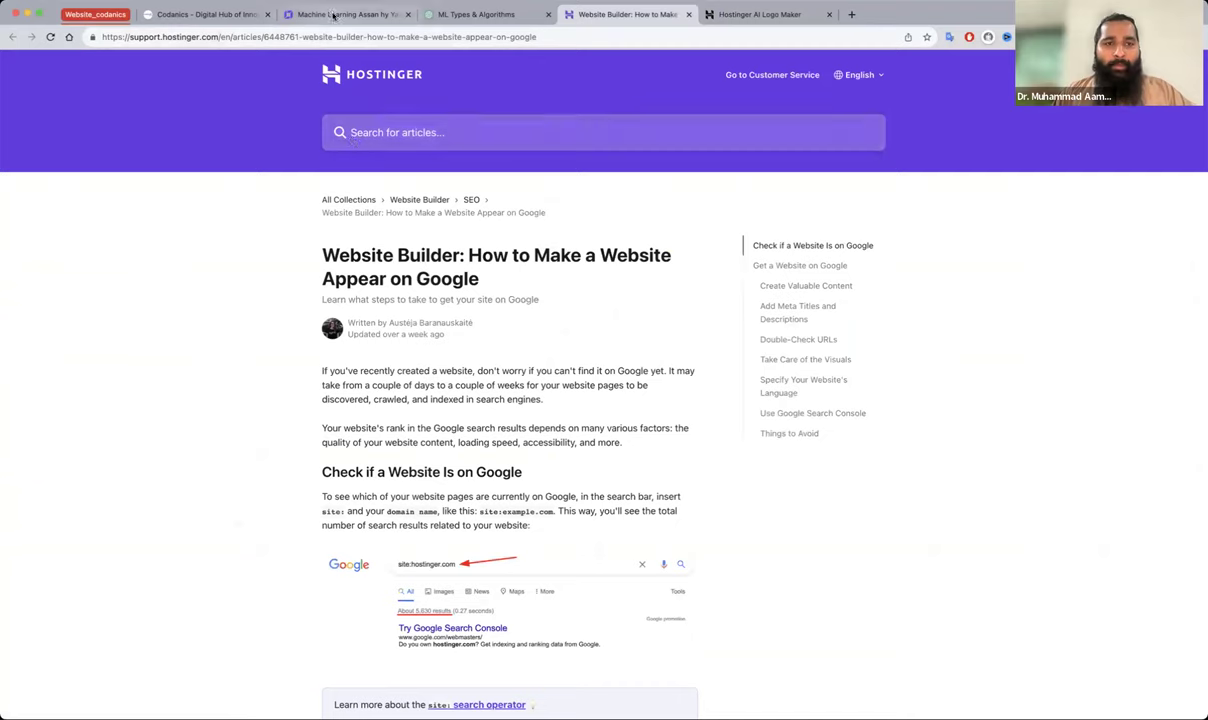